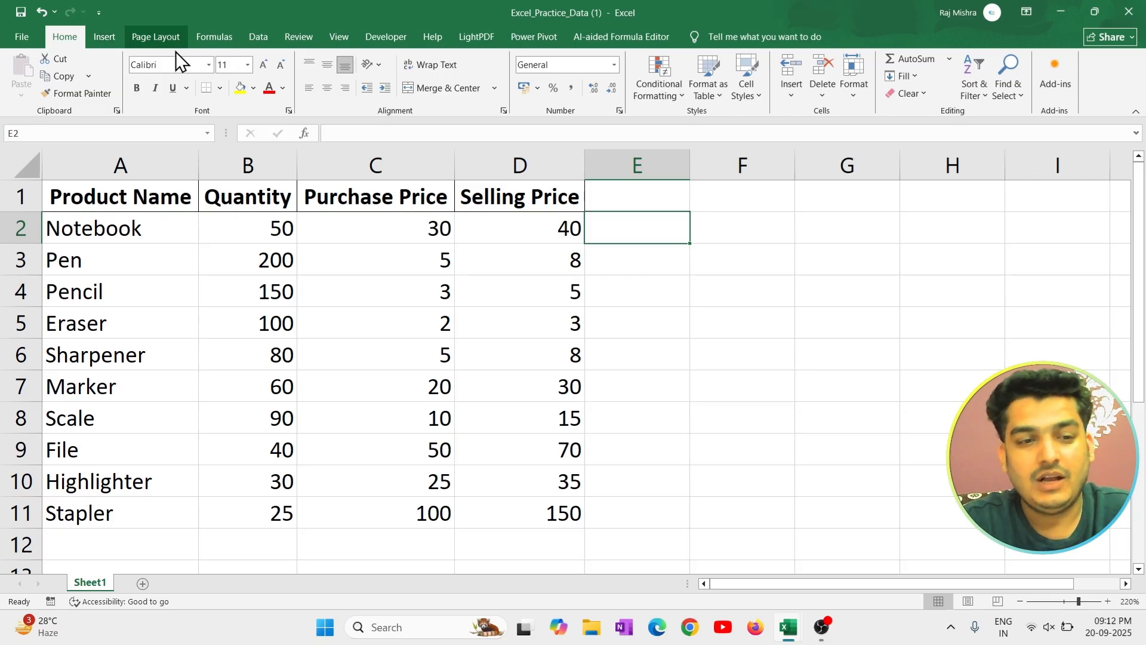
left_click(158, 40)
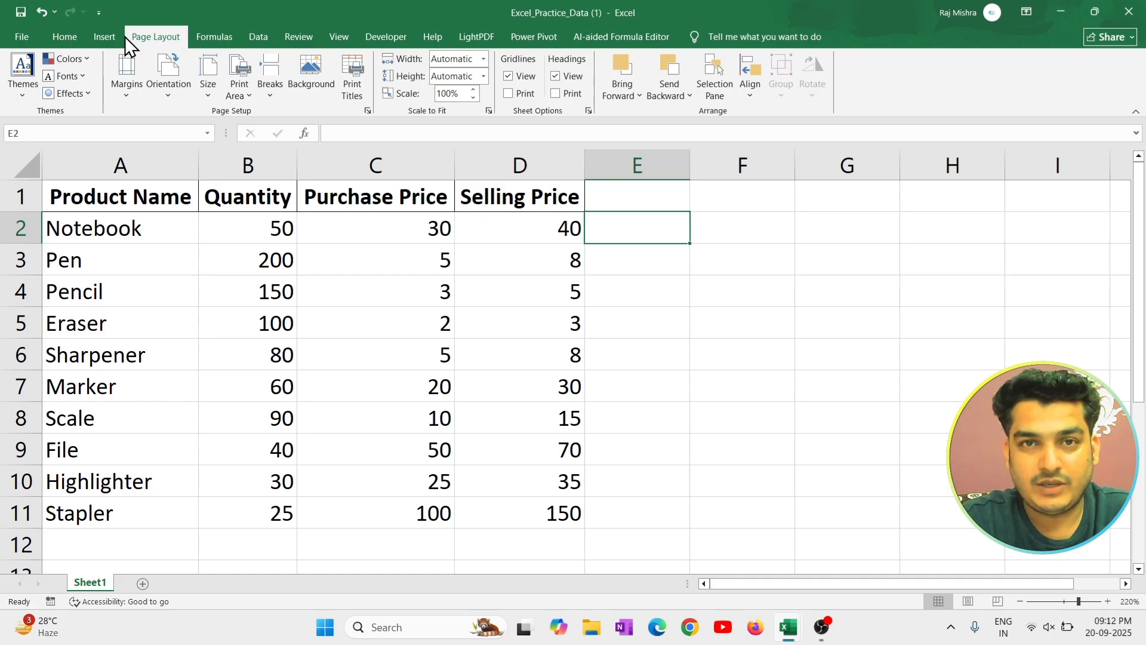
left_click(64, 37)
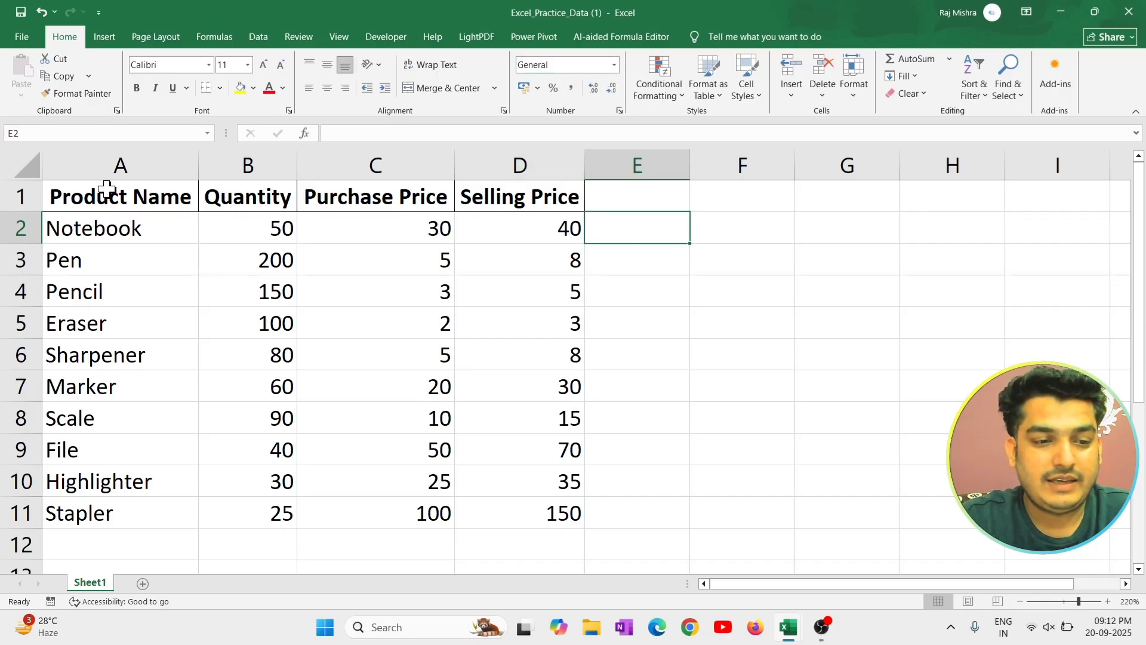
left_click_drag(107, 191, 558, 519)
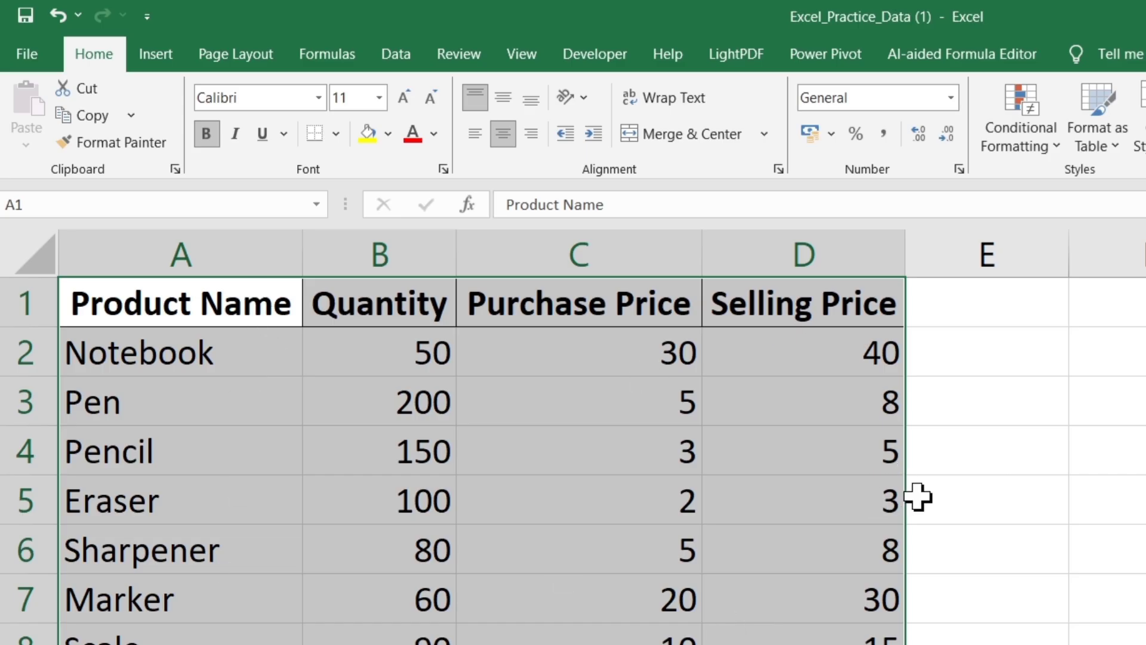
left_click(796, 387)
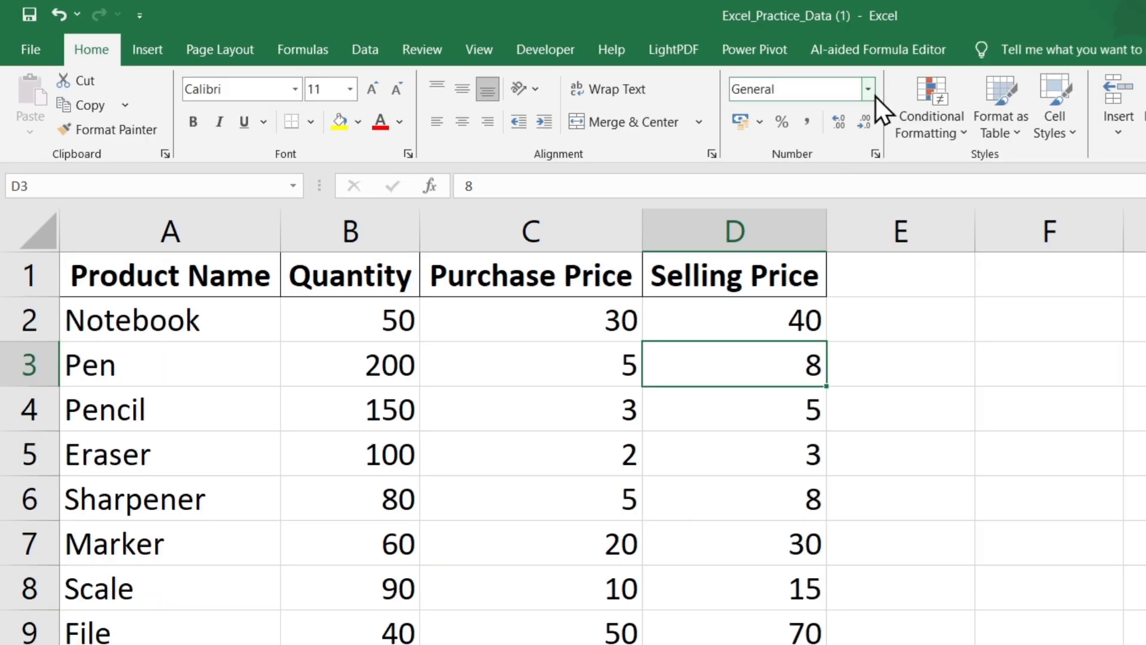
left_click(1049, 473)
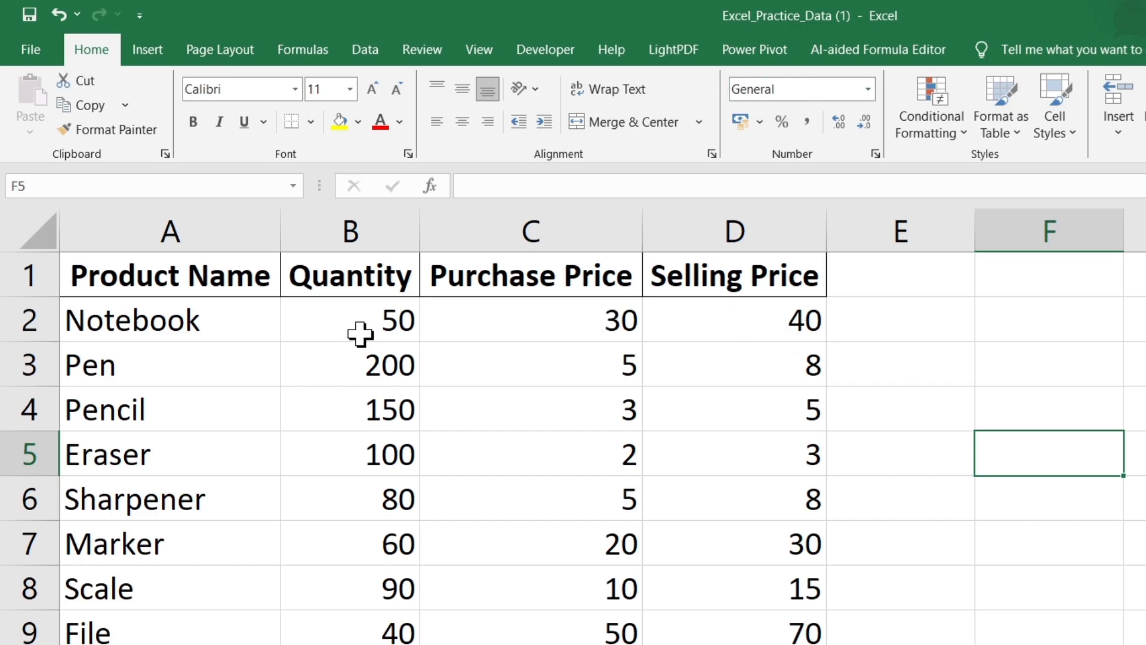
left_click_drag(360, 334, 358, 644)
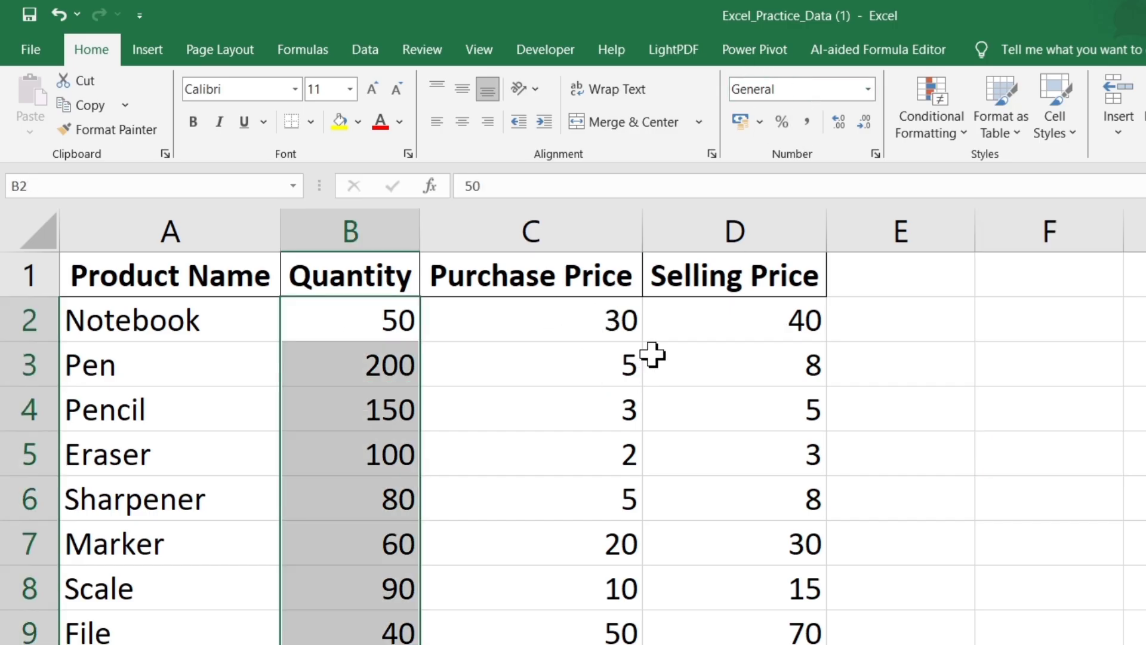
left_click_drag(609, 304, 615, 644)
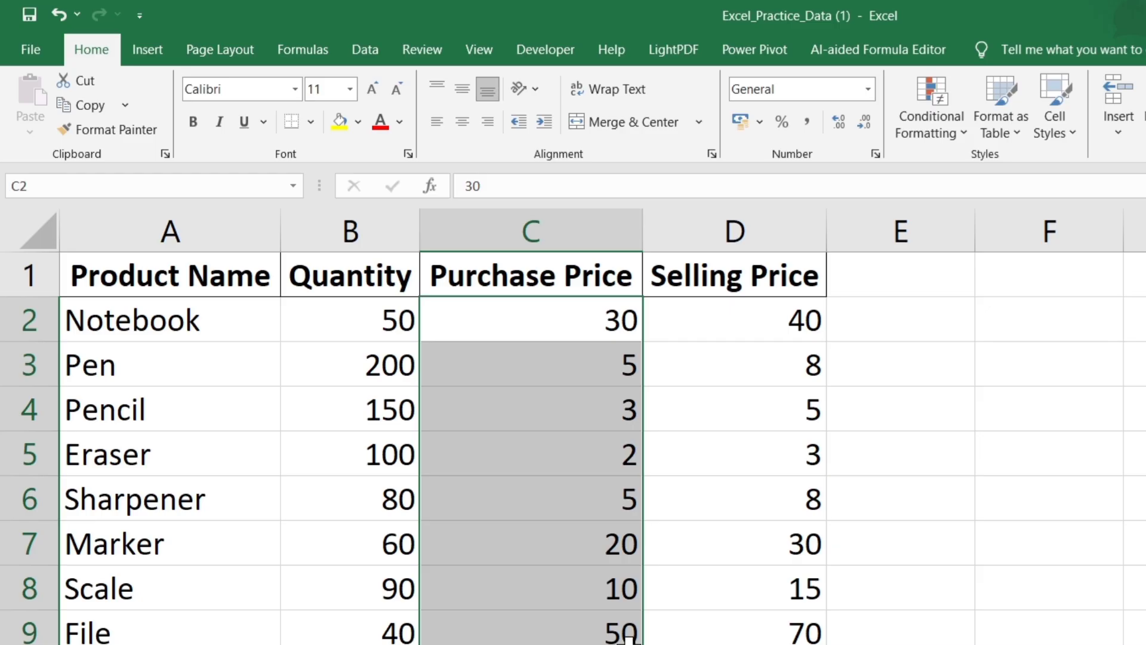
left_click(999, 497)
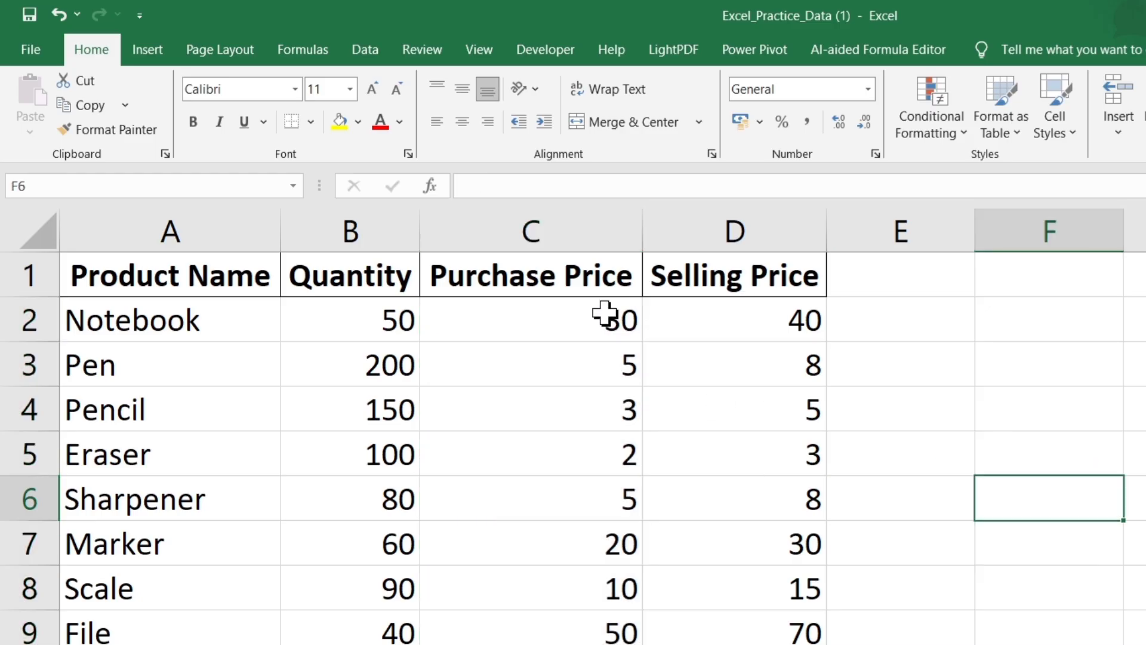
Format the purchase and selling prices in C2:D11 as Currency in rupees.
left_click_drag(605, 313, 739, 644)
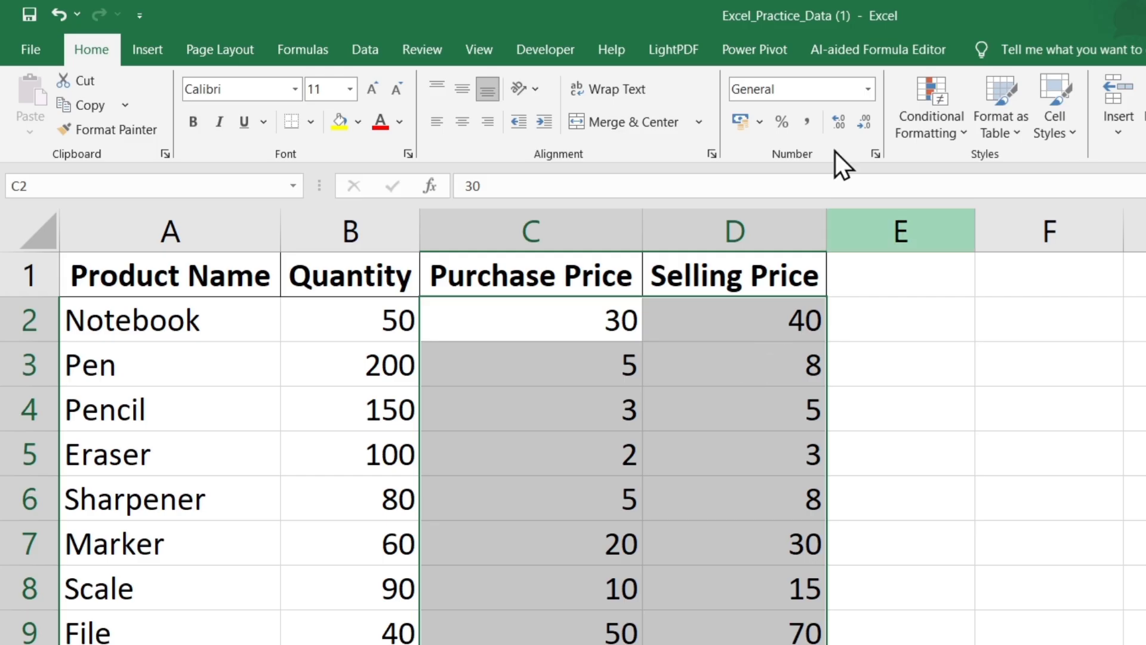
left_click(872, 85)
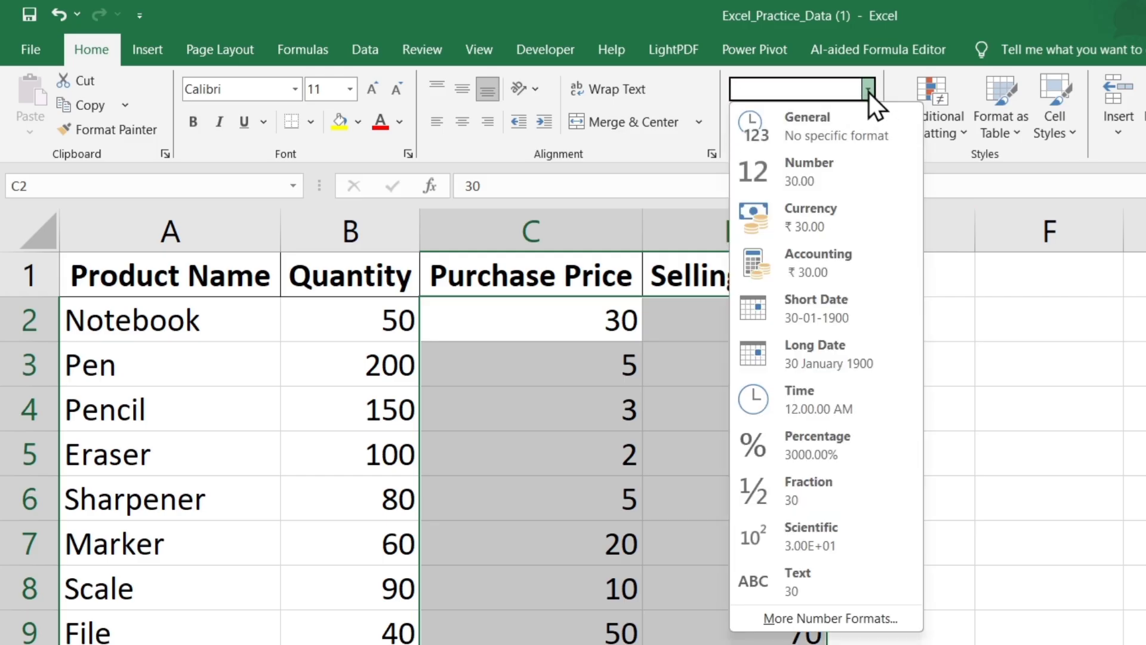
left_click(868, 219)
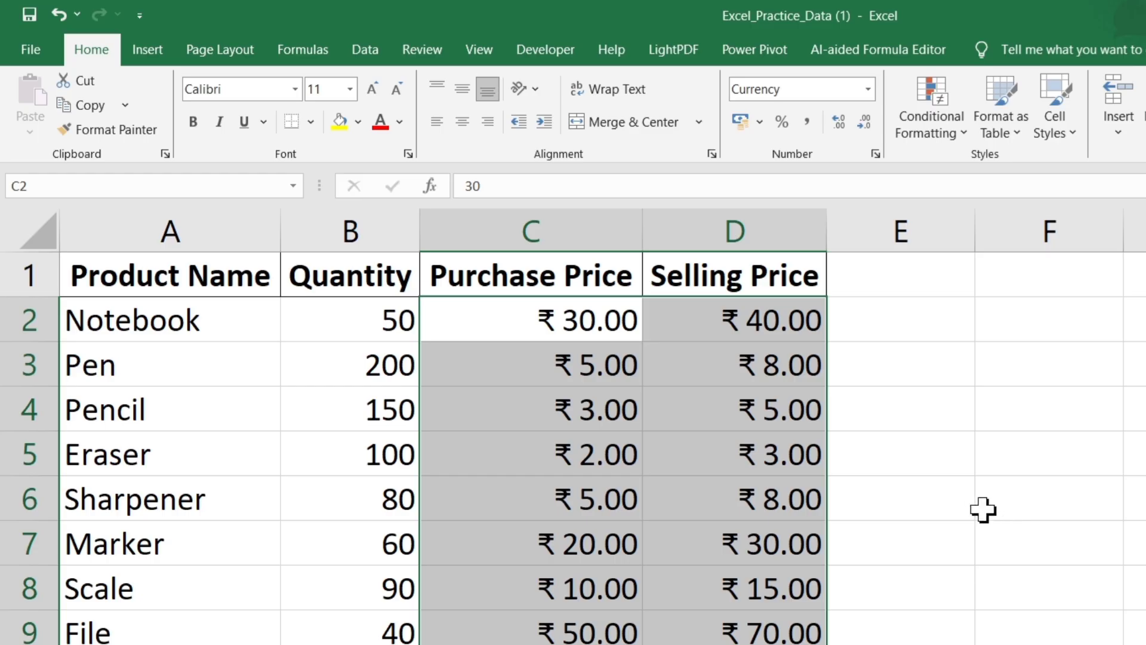
left_click(771, 456)
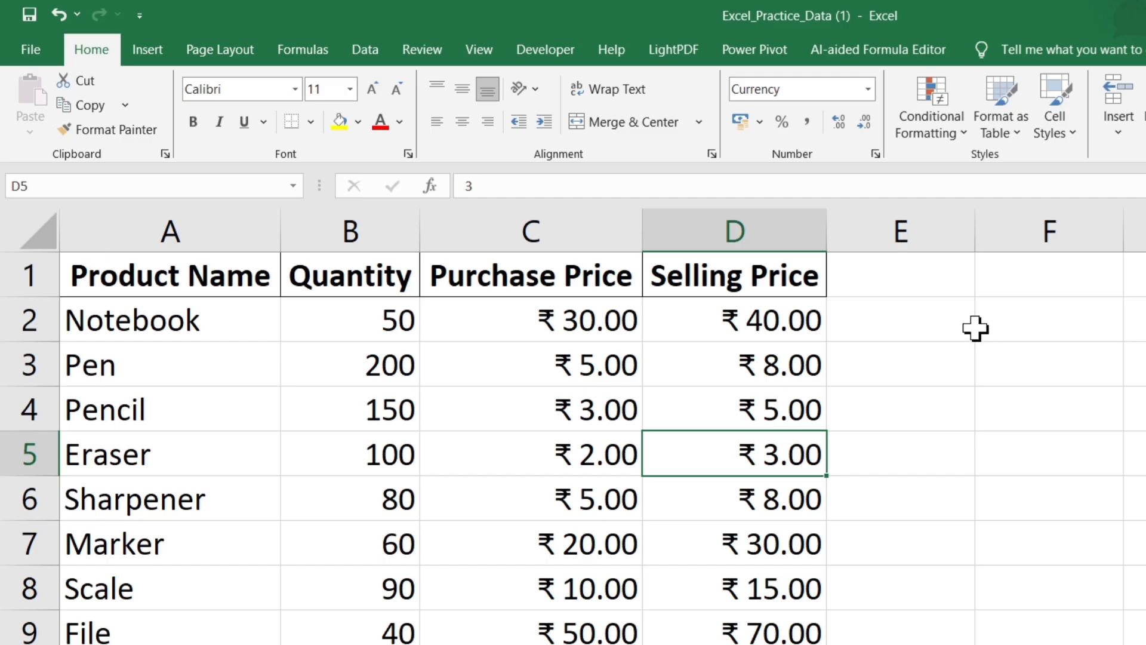
Reduce the purchase and selling prices in C2:D11 to zero decimal places.
left_click(586, 322)
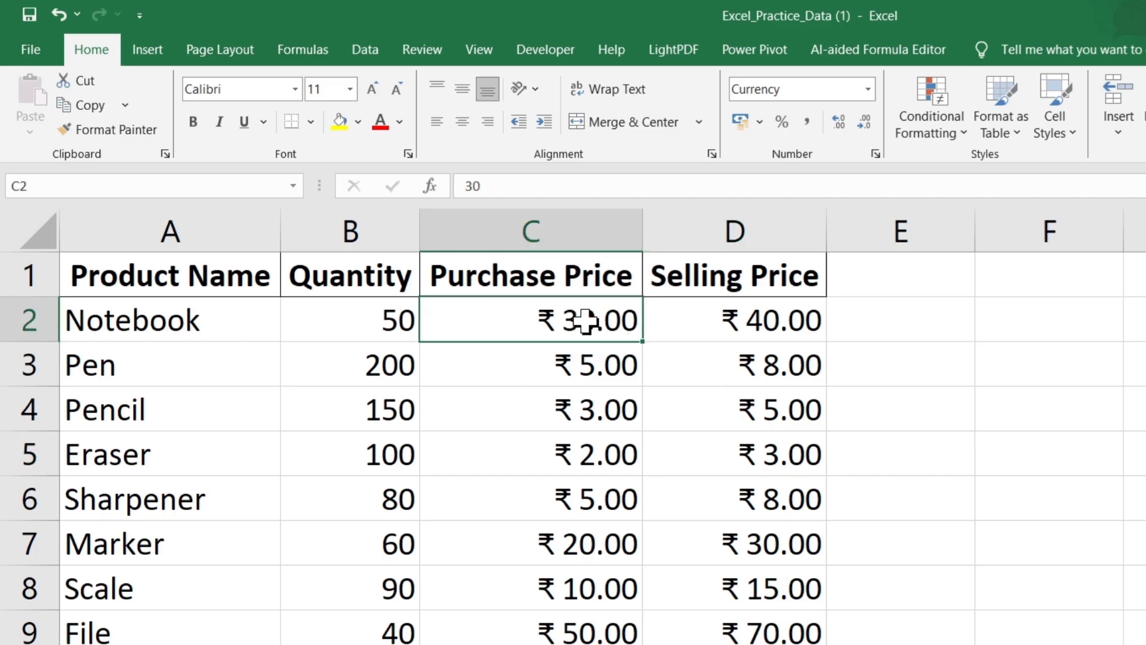
left_click_drag(628, 340, 735, 636)
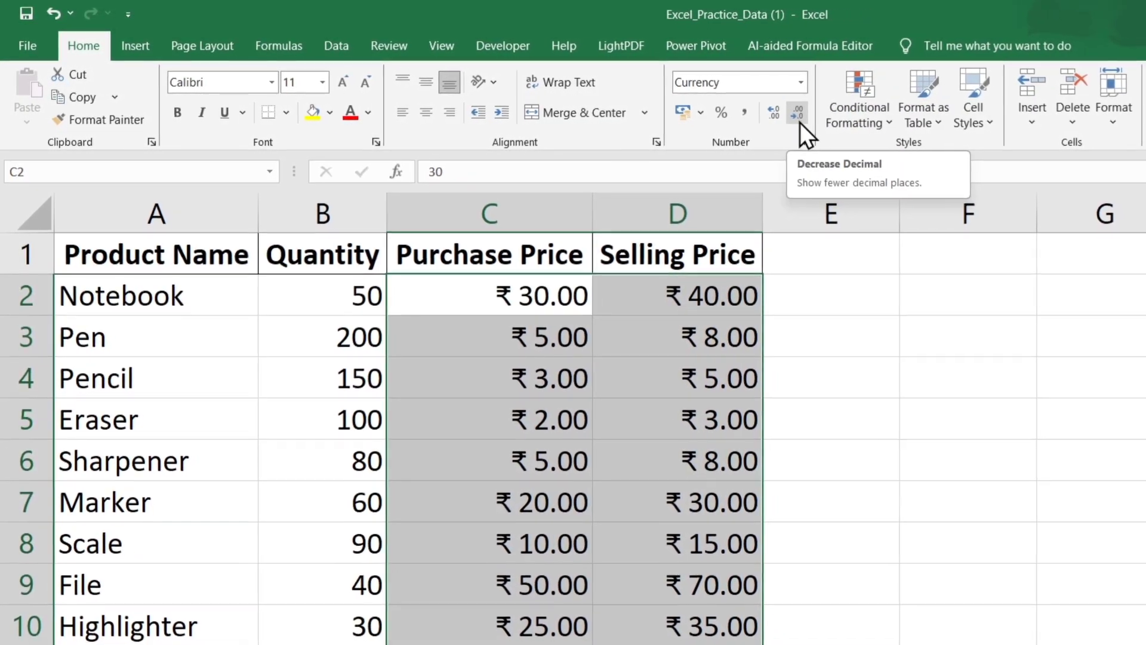
left_click(798, 120)
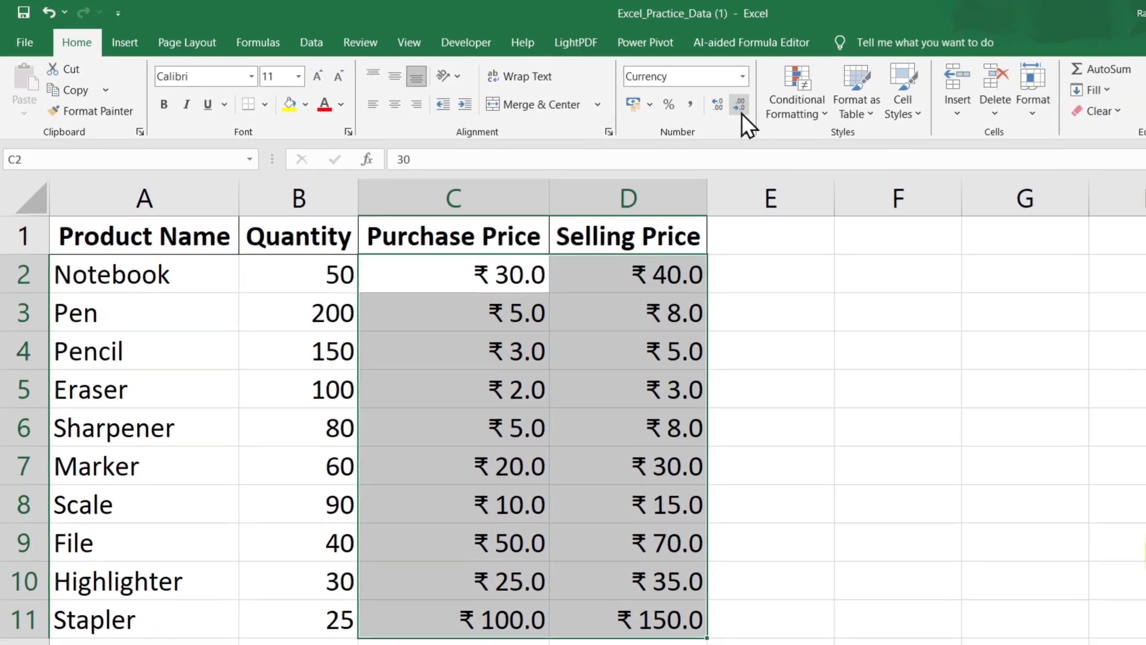
left_click(741, 109)
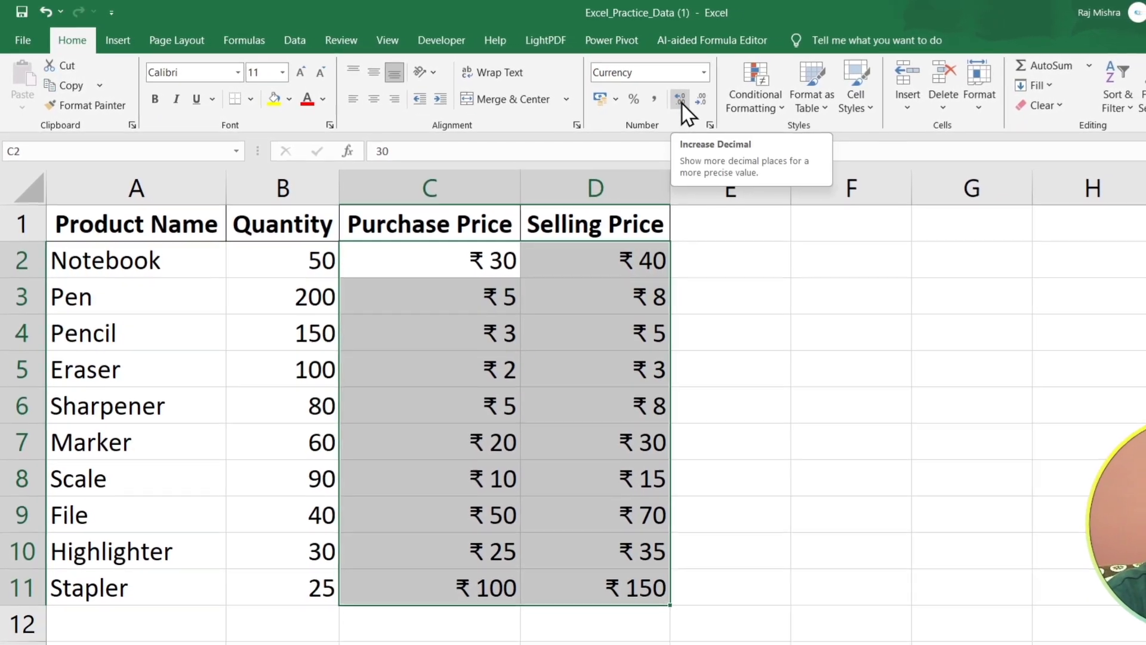
Try the purchase and selling prices with three decimal places, and return them to whole numbers.
left_click(681, 101)
left_click(681, 100)
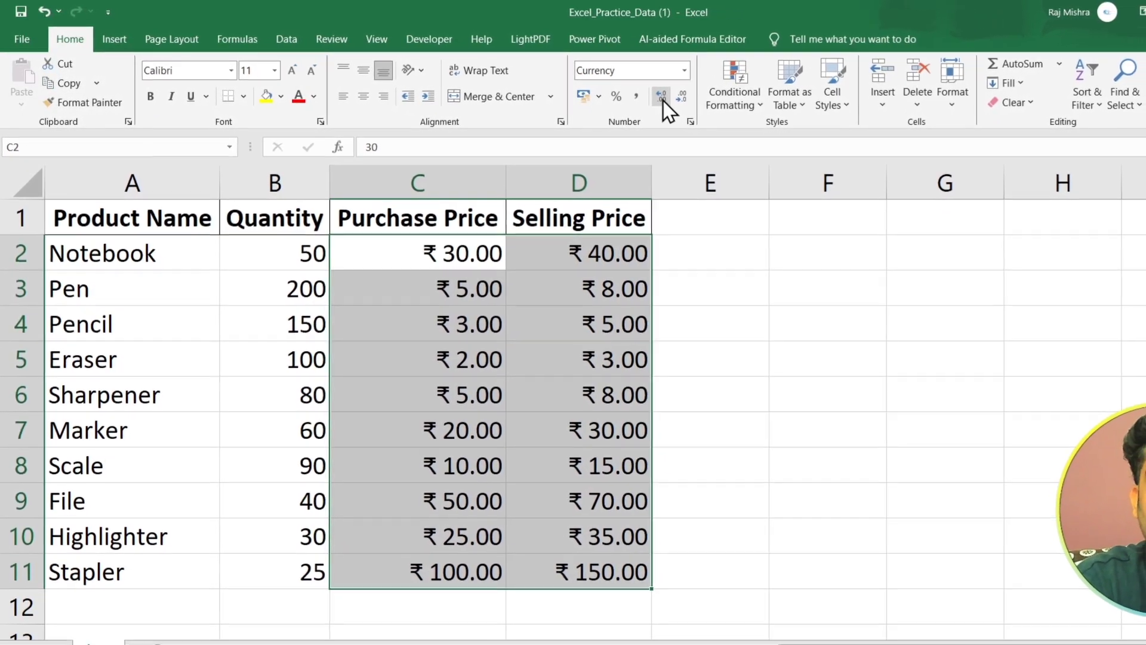
left_click(663, 99)
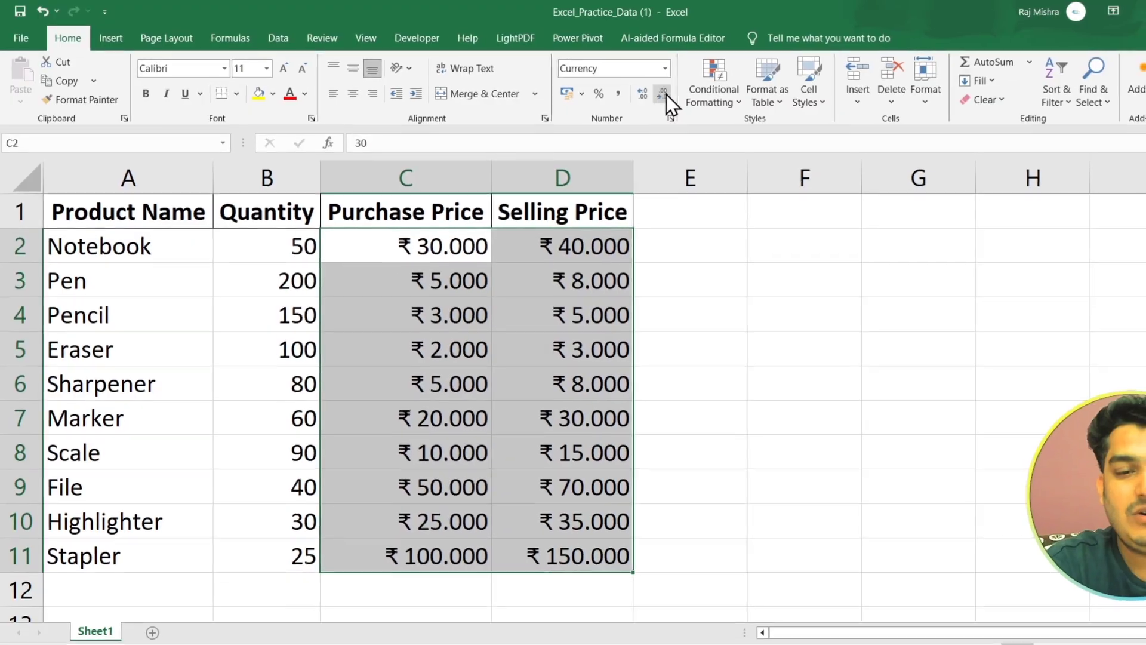
left_click(664, 94)
left_click(664, 95)
left_click(664, 95)
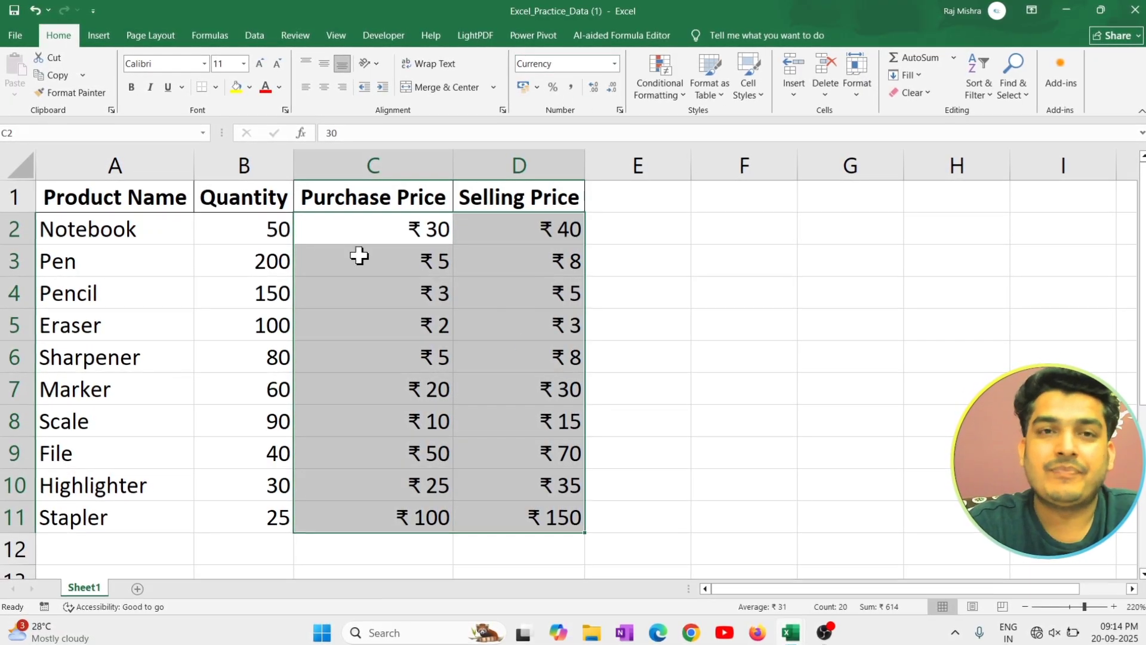
Start a custom number format for the Quantity values in B2:B11, using the code 0 as the base.
left_click(264, 223)
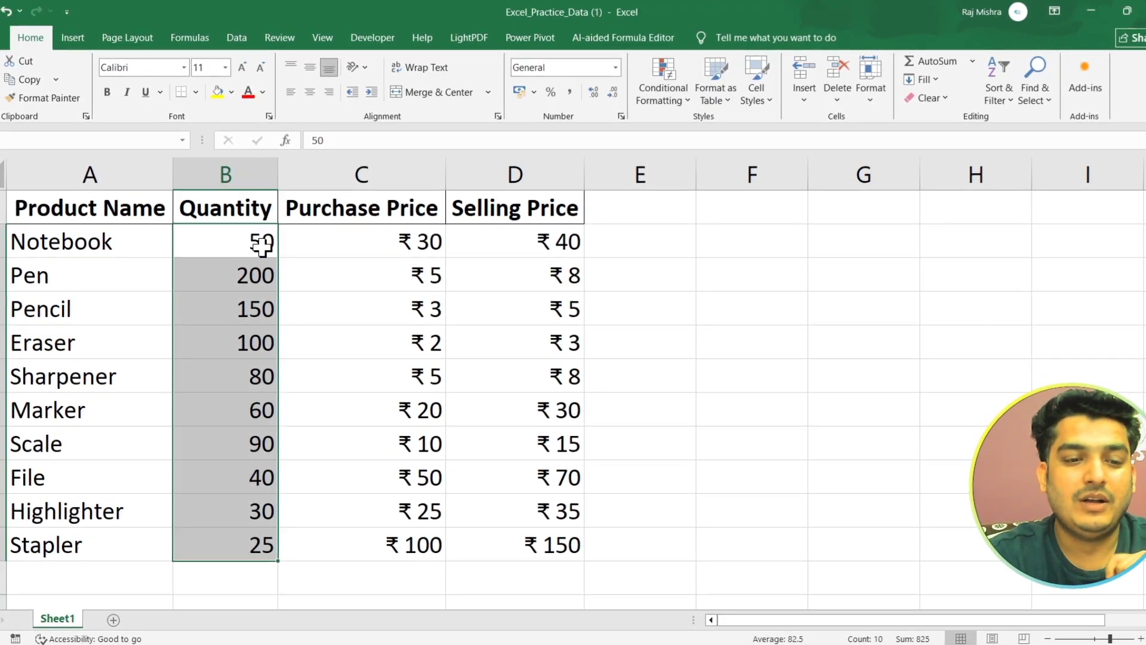
left_click(622, 118)
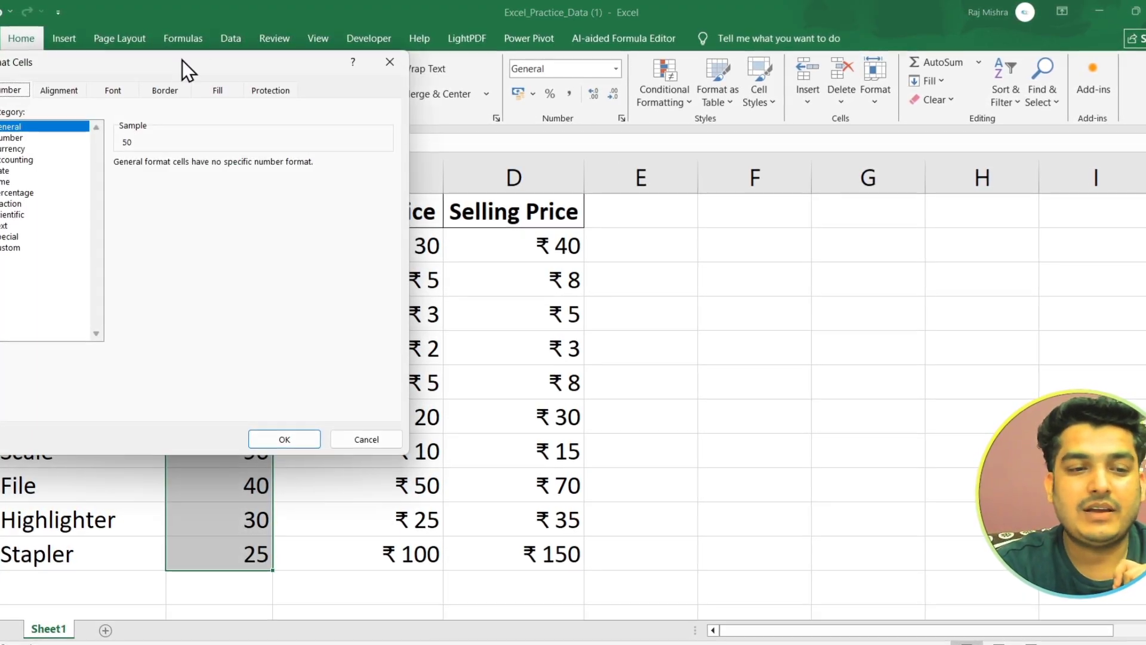
left_click_drag(178, 61, 557, 131)
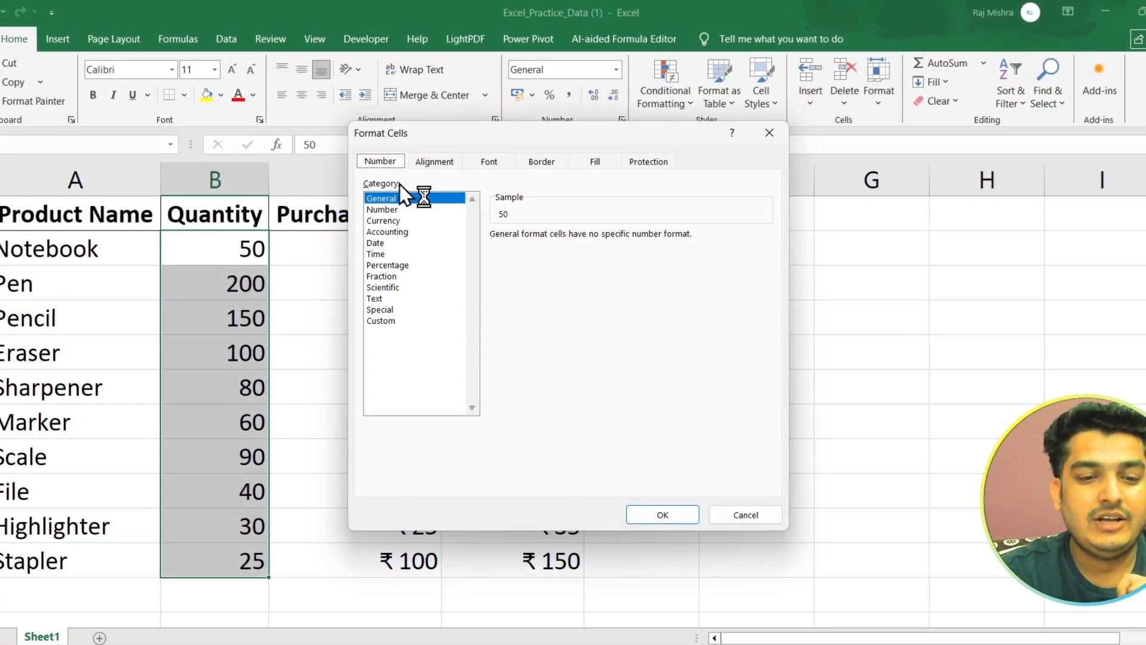
left_click(400, 322)
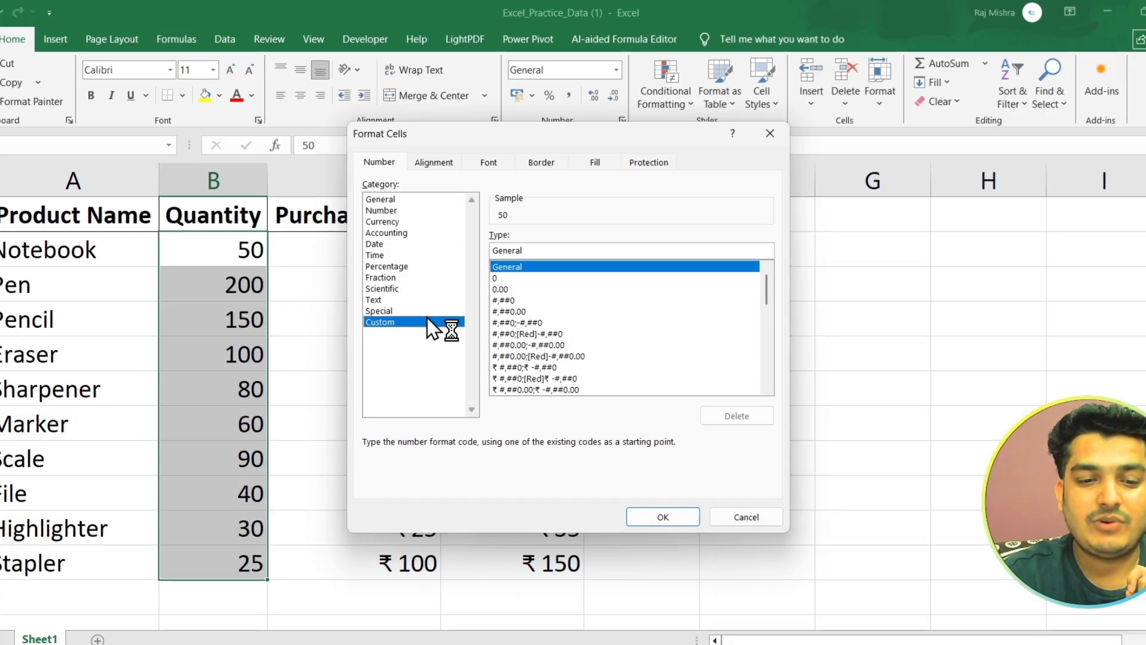
left_click(511, 280)
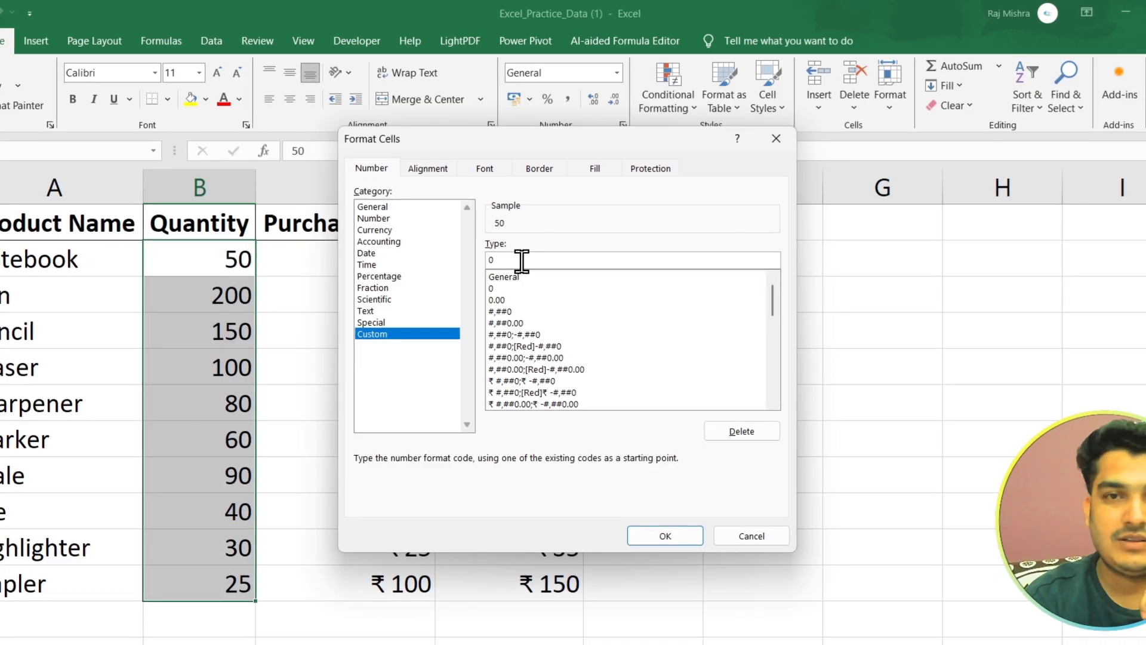
Add the unit text Pcs to the custom format code, making it 0 "Pcs", and apply it to the quantities.
type("\"")
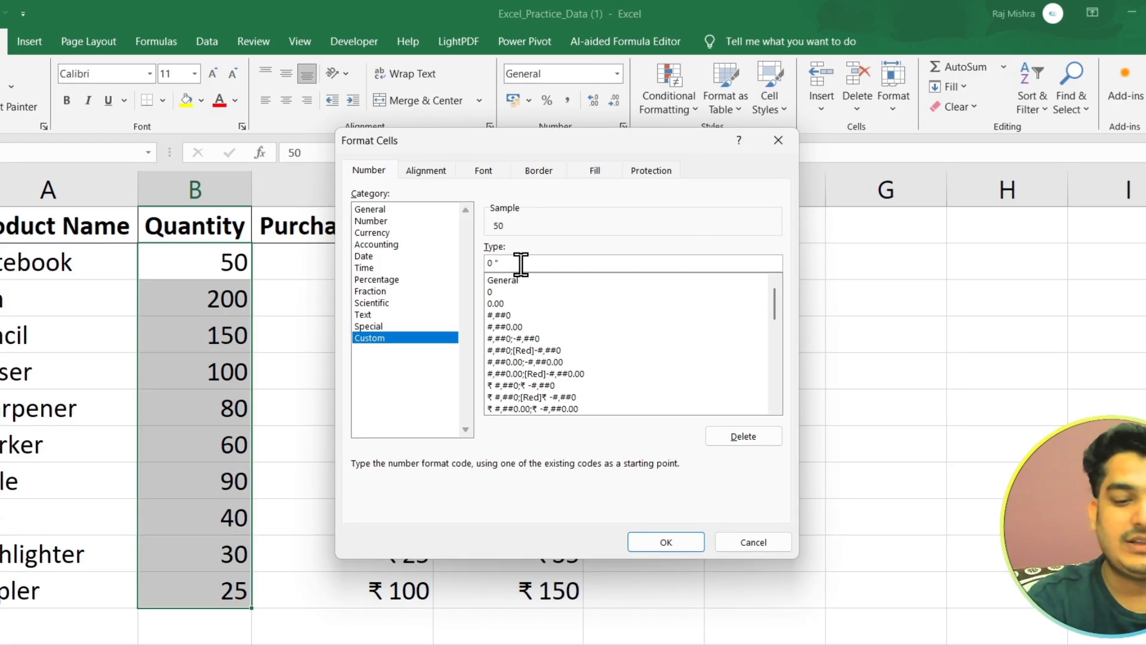
type("kg")
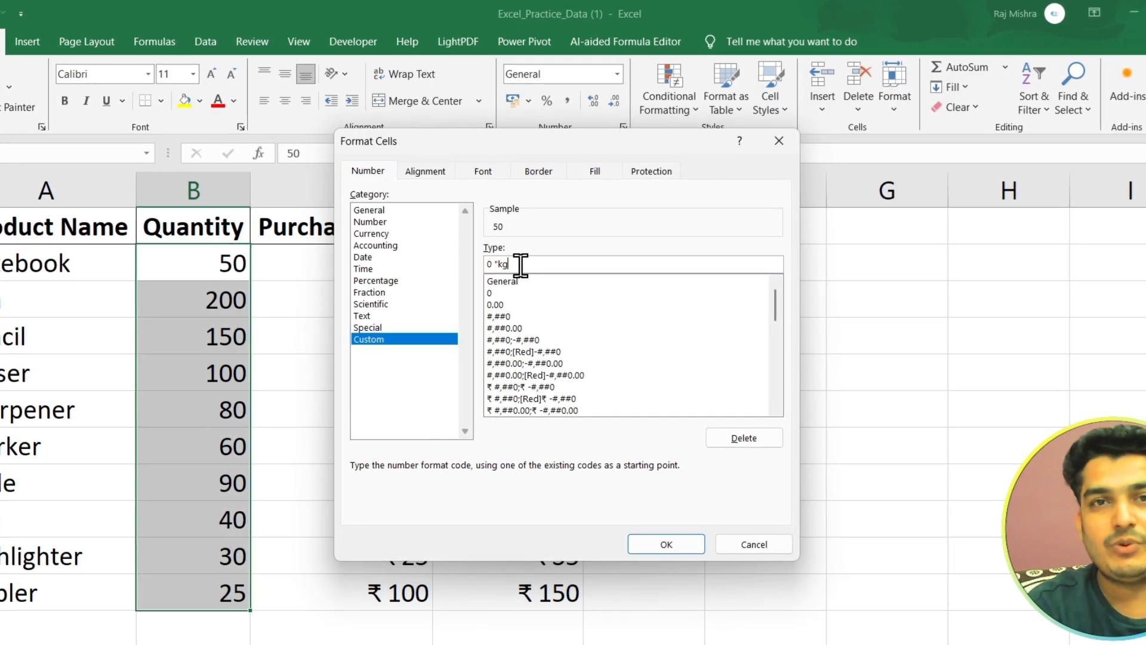
key("BackSpace")
key("BackSpace")
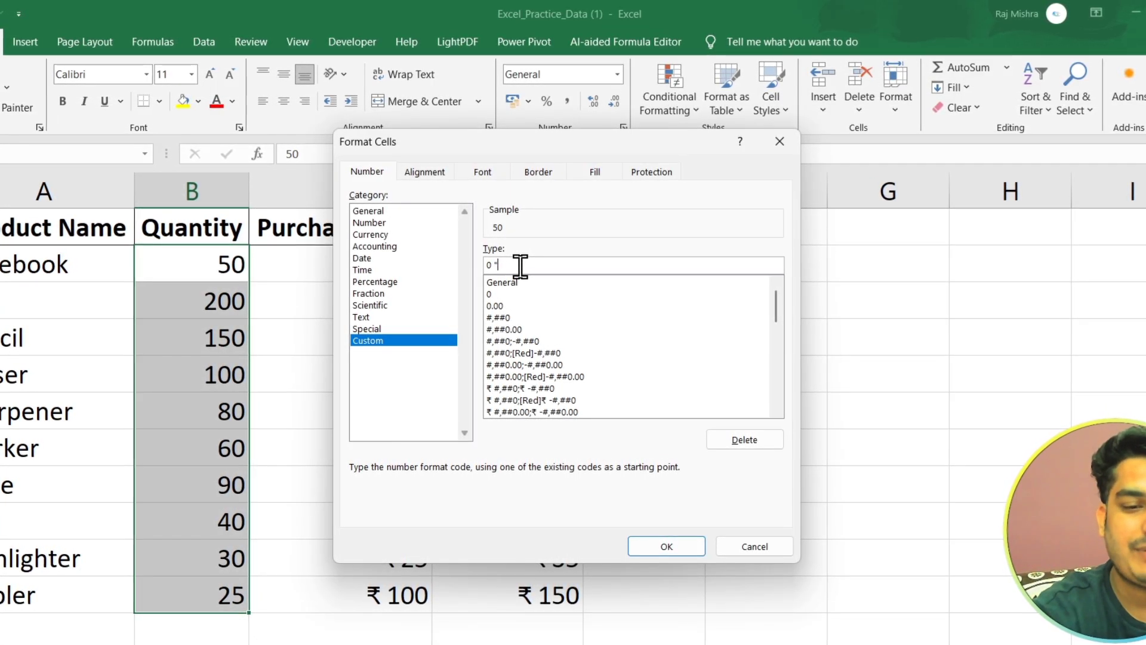
type("Pcs\"")
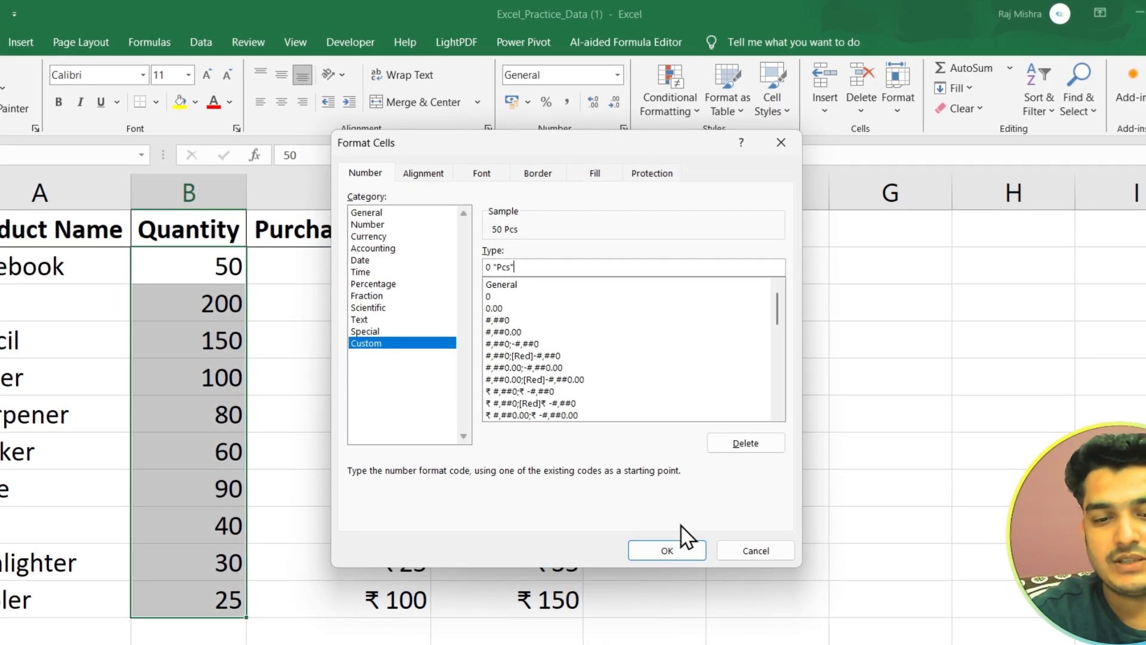
left_click(650, 553)
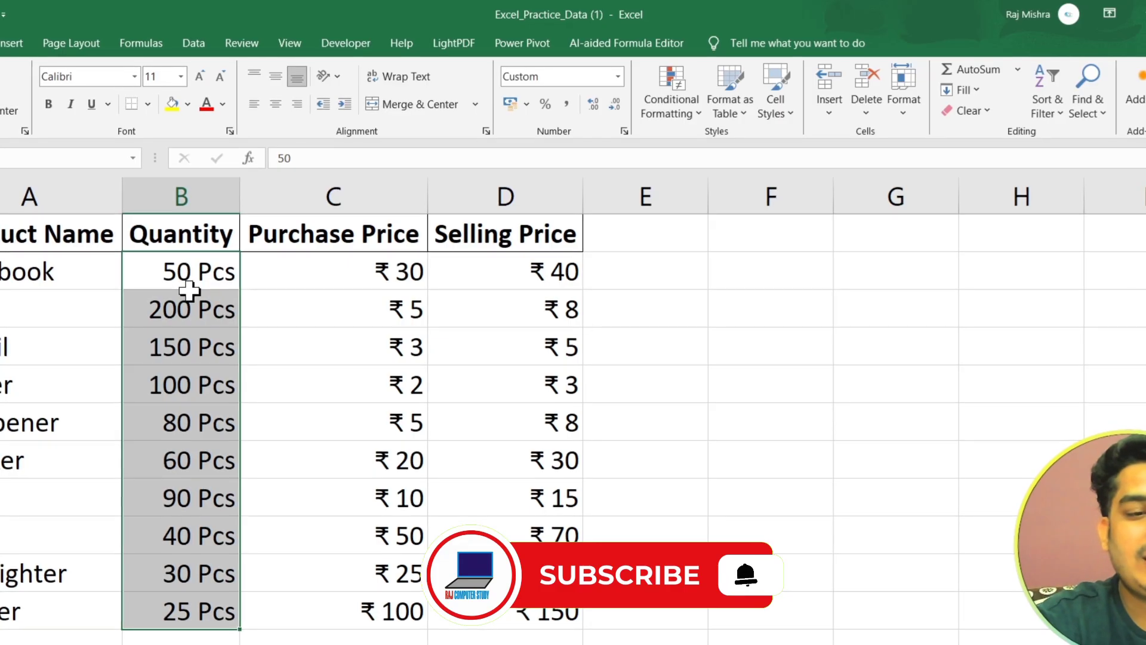
Clear the quantities for File, Highlighter and Stapler, and enter 40, 50 and 30 in their place.
left_click(177, 525)
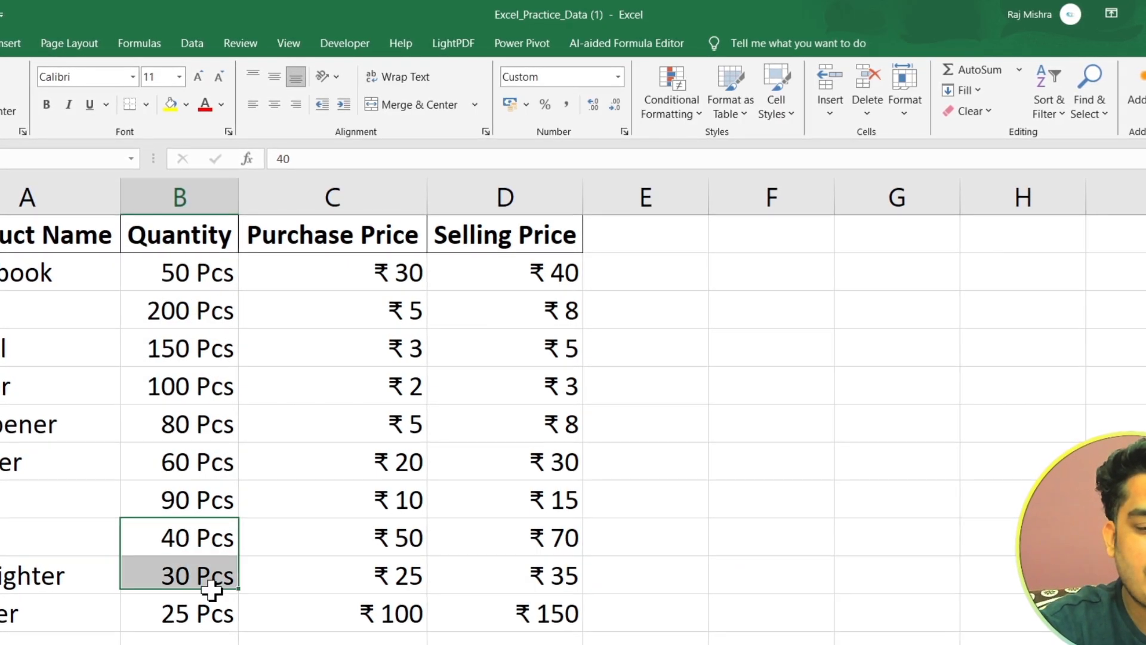
left_click_drag(210, 590, 216, 615)
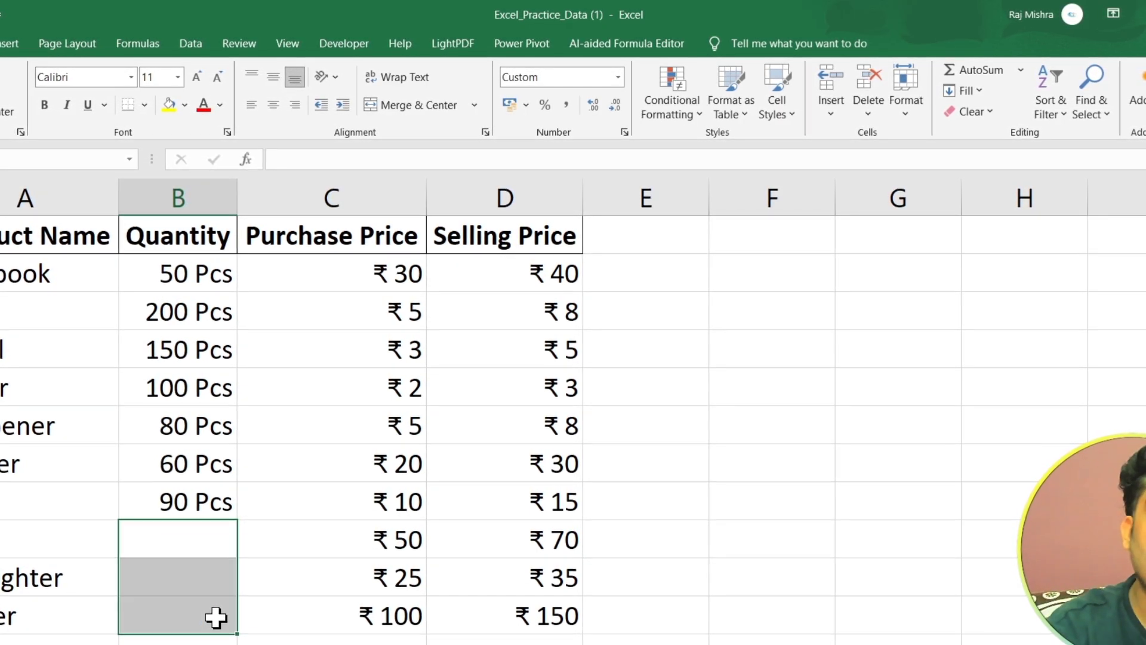
left_click(216, 540)
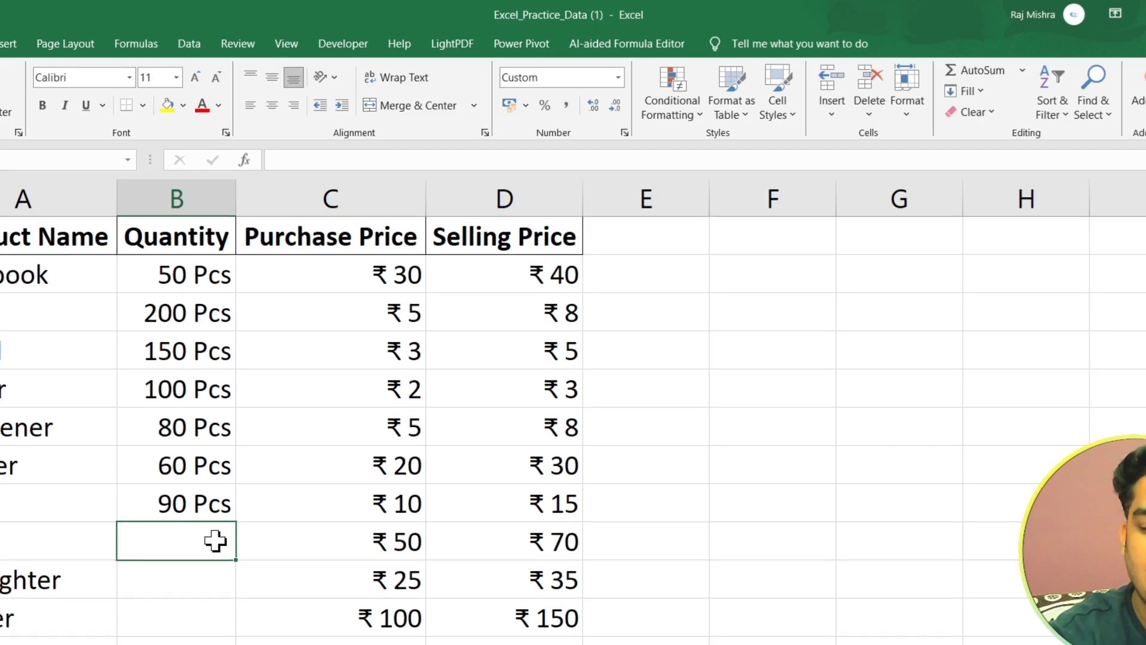
type("40")
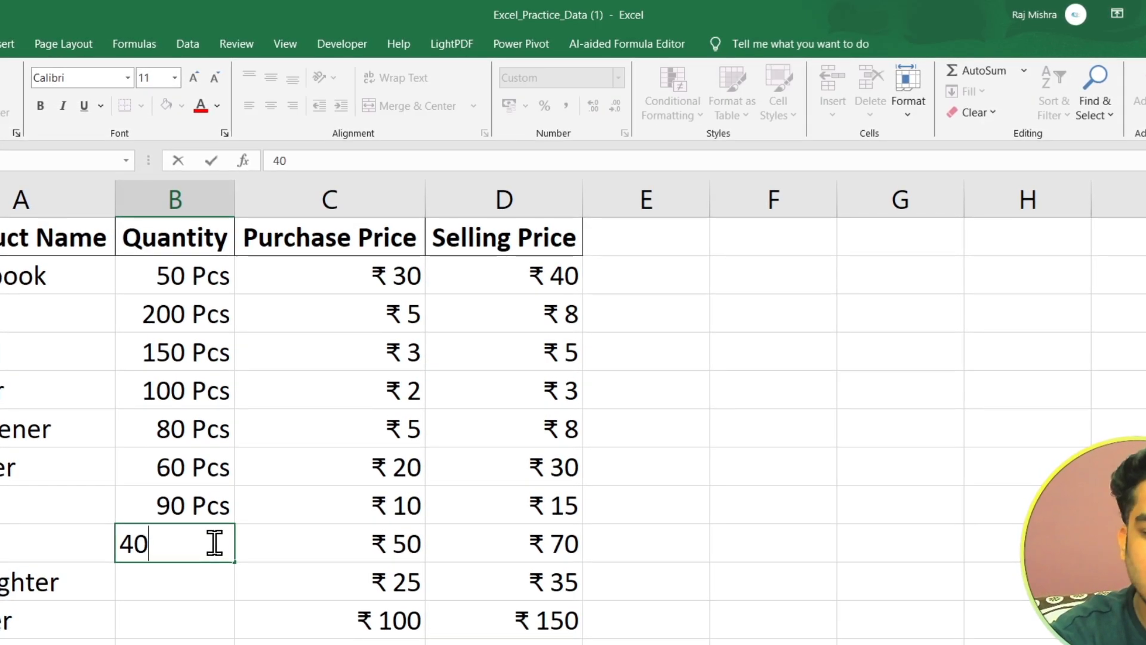
key("Return")
type("50")
key("Return")
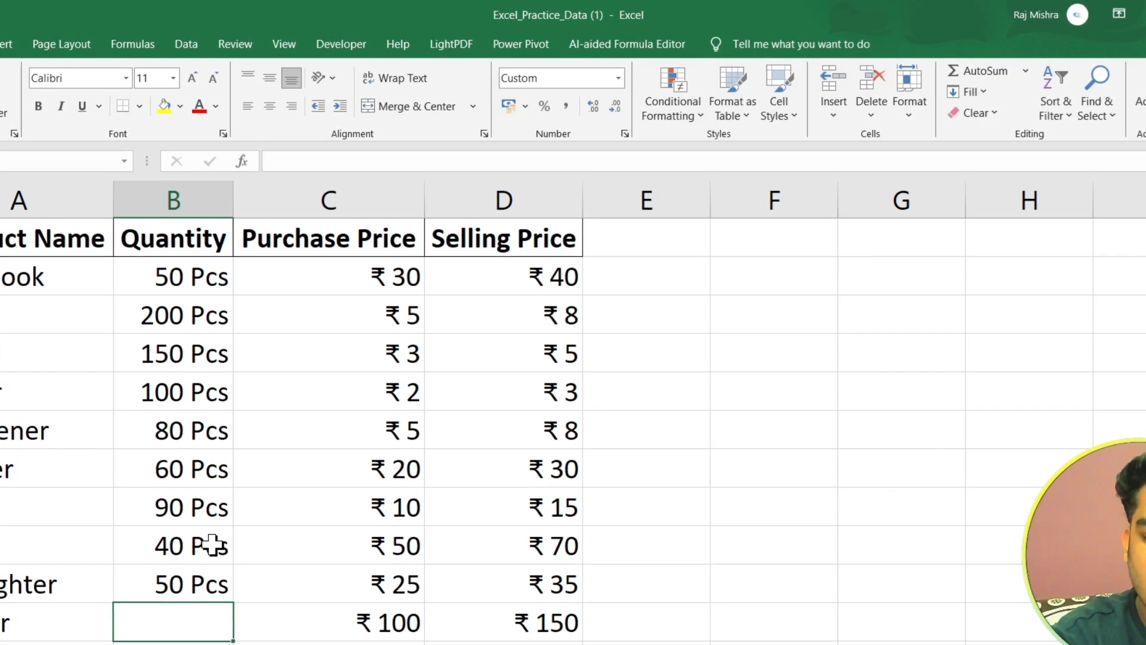
type("30")
key("Return")
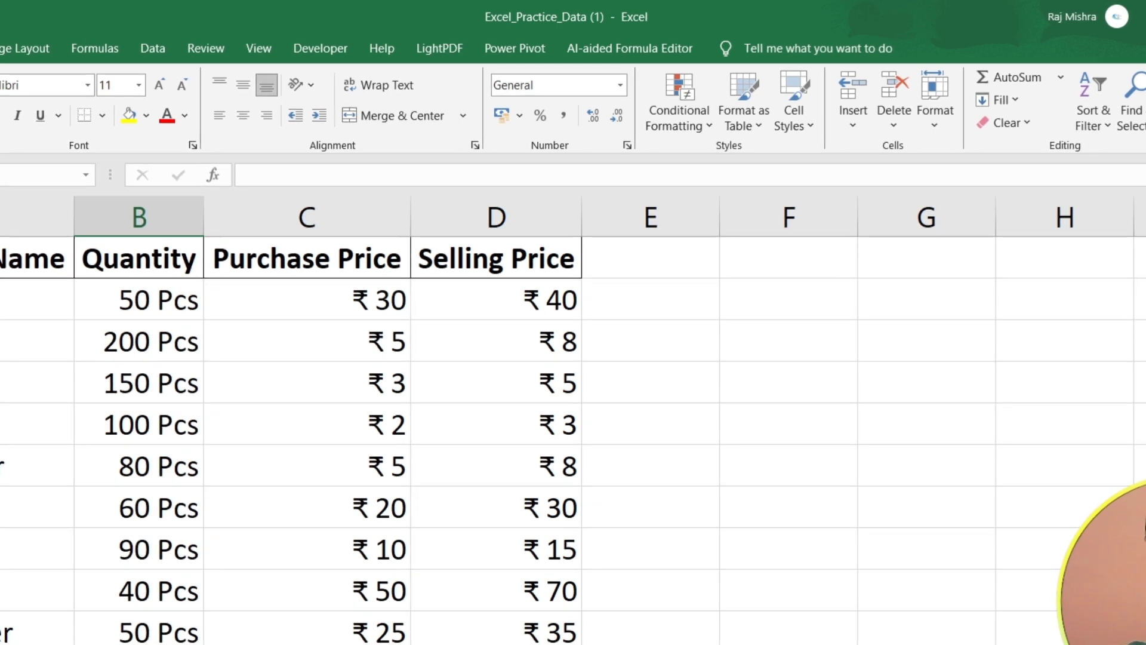
Start a Greater Than highlighting rule for the selling prices in D2:D11, with ₹ 60 as the threshold.
left_click_drag(36, 300, 488, 631)
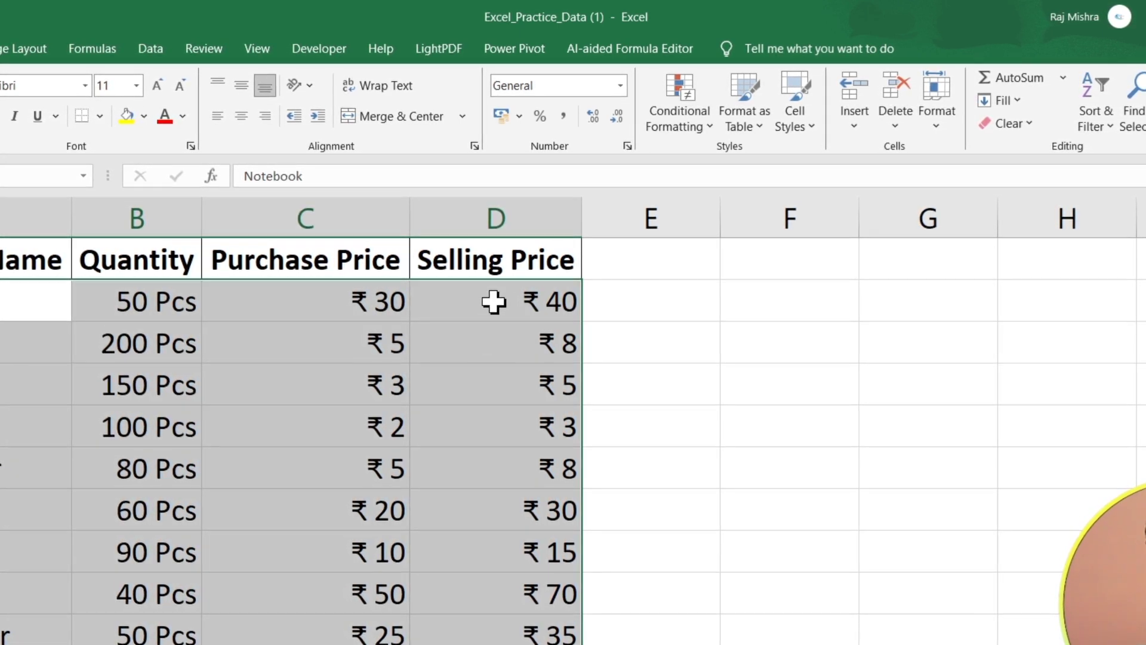
left_click(498, 292)
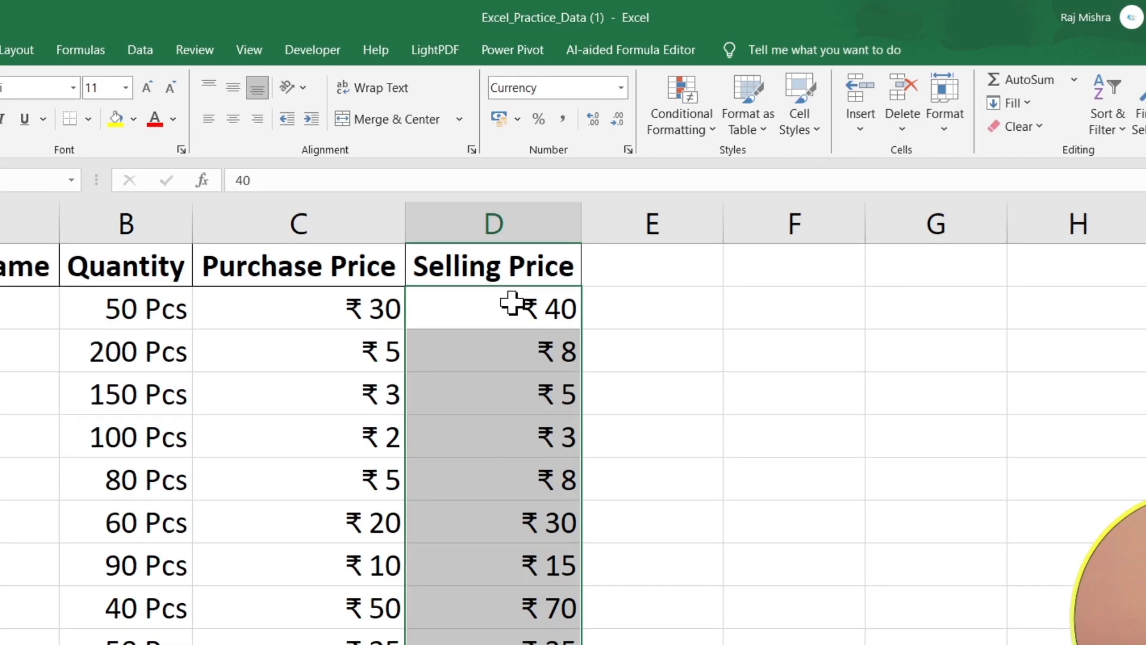
left_click(698, 127)
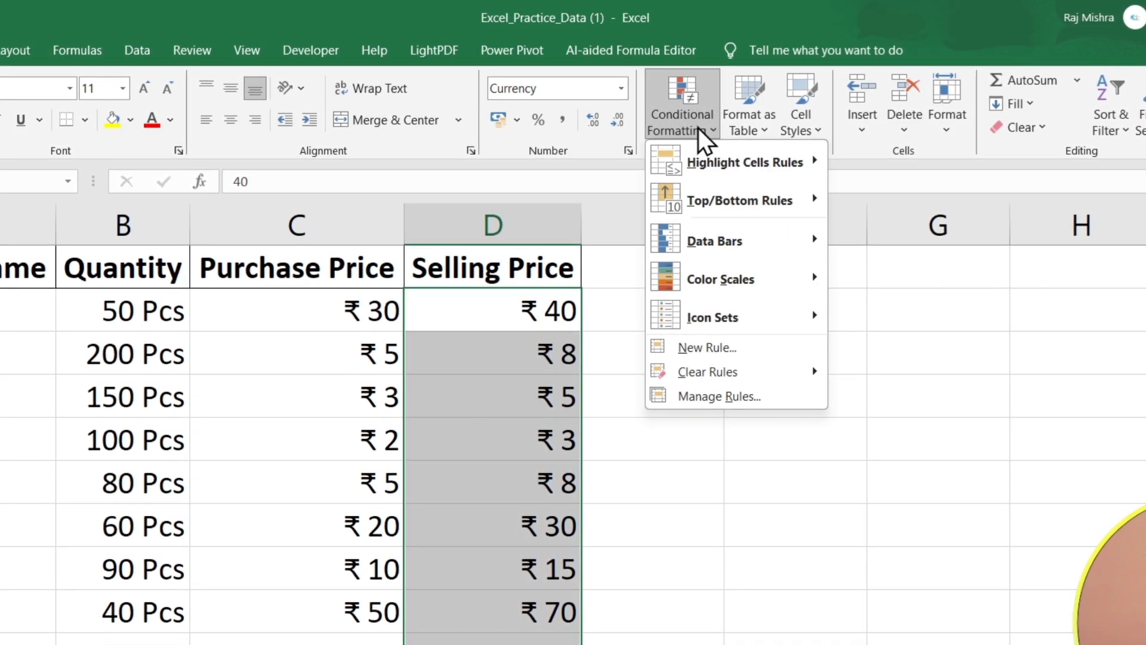
mouse_move(746, 174)
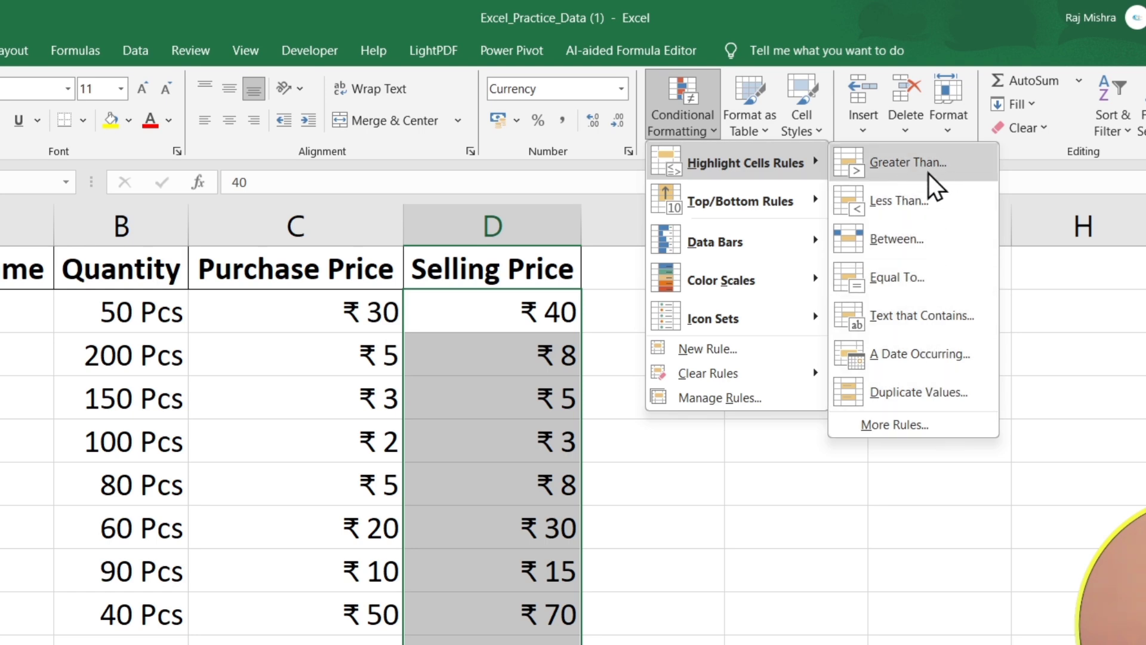
left_click(893, 170)
left_click_drag(490, 386, 837, 285)
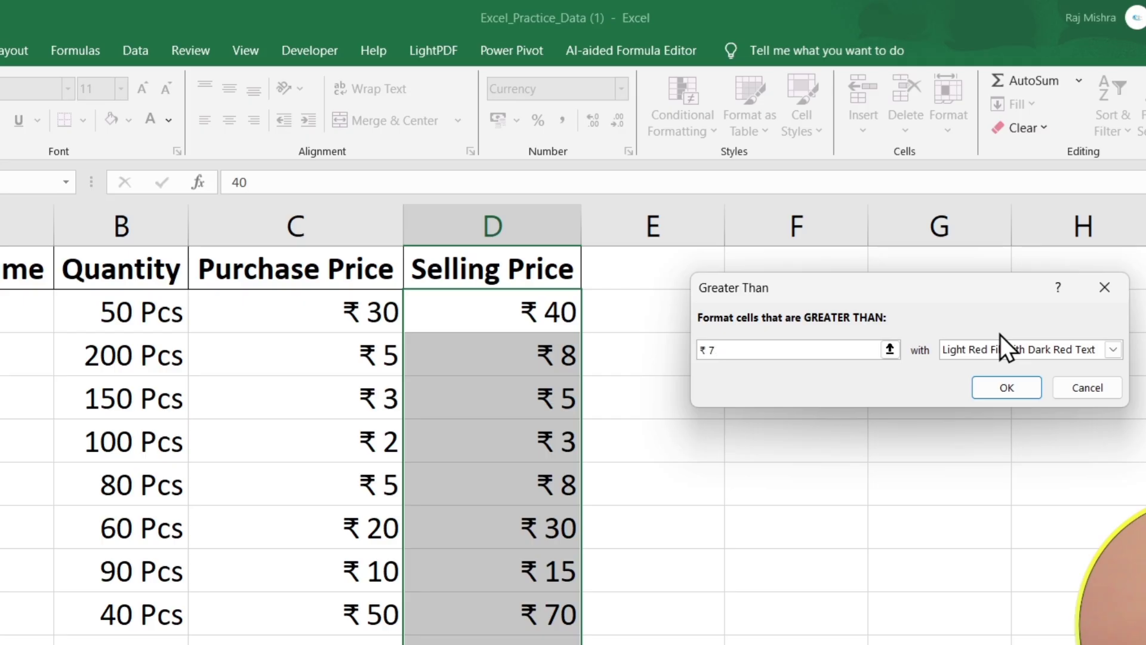
key("BackSpace")
type("60")
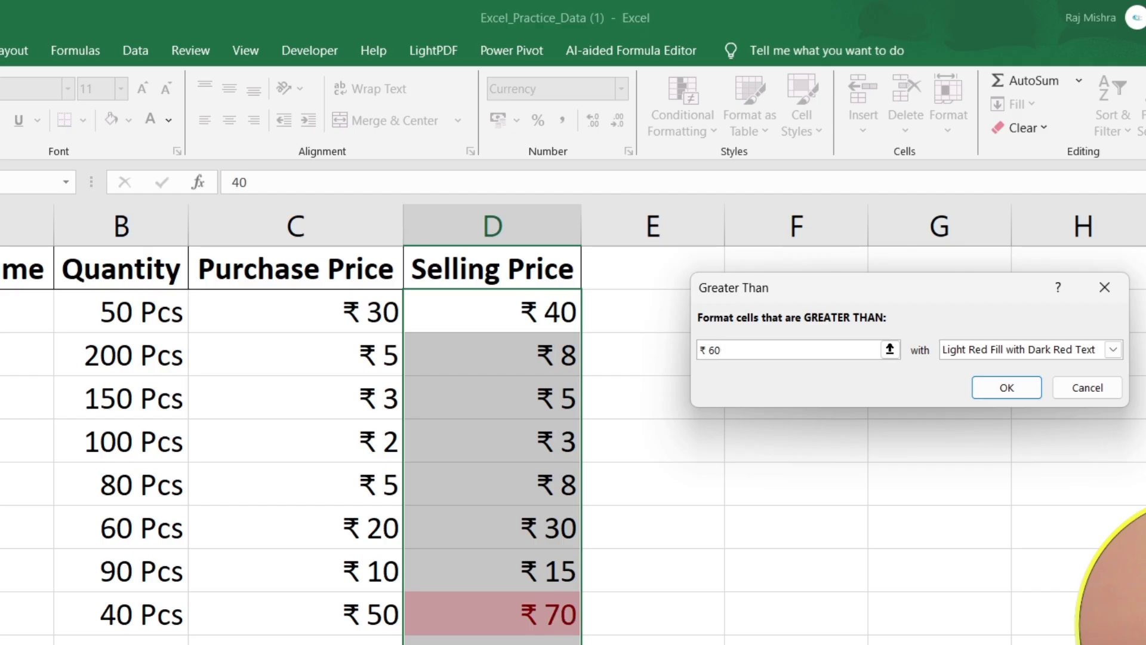
Try the yellow and green preset formats for the Greater Than rule, and return to Light Red Fill with Dark Red Text.
left_click(999, 346)
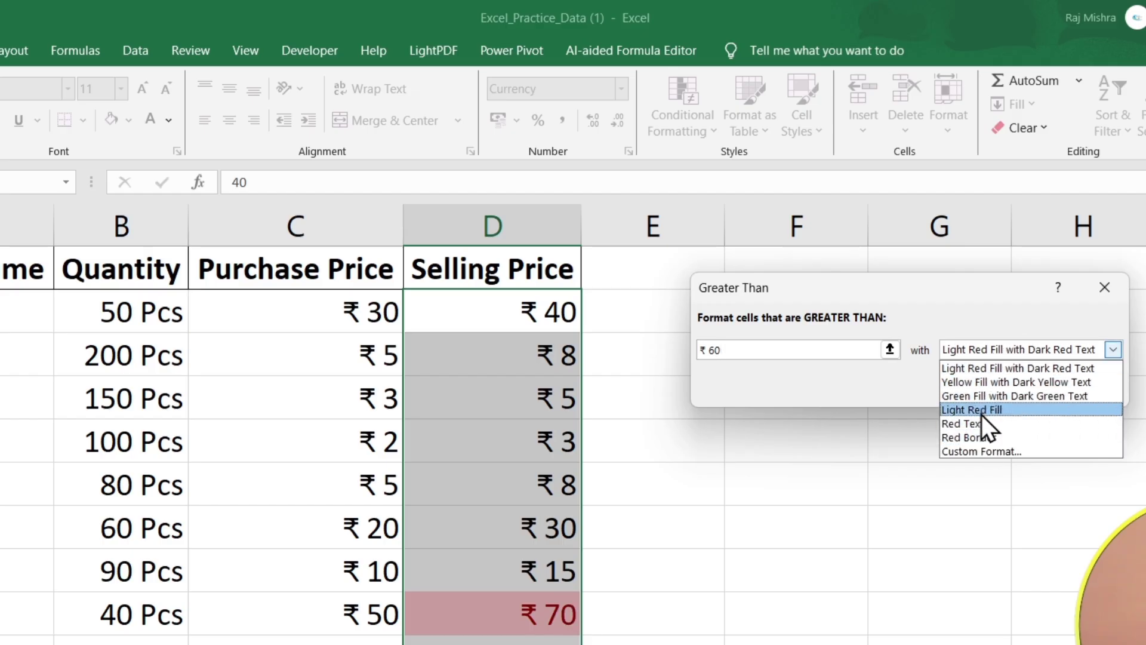
left_click(972, 386)
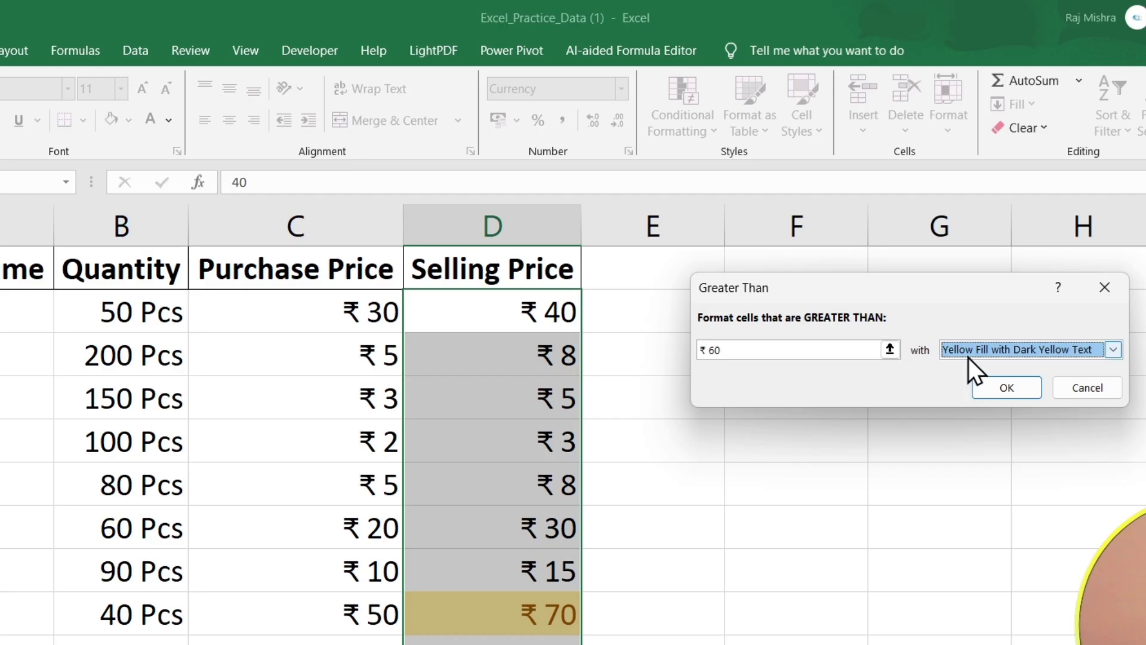
left_click(969, 357)
left_click(980, 399)
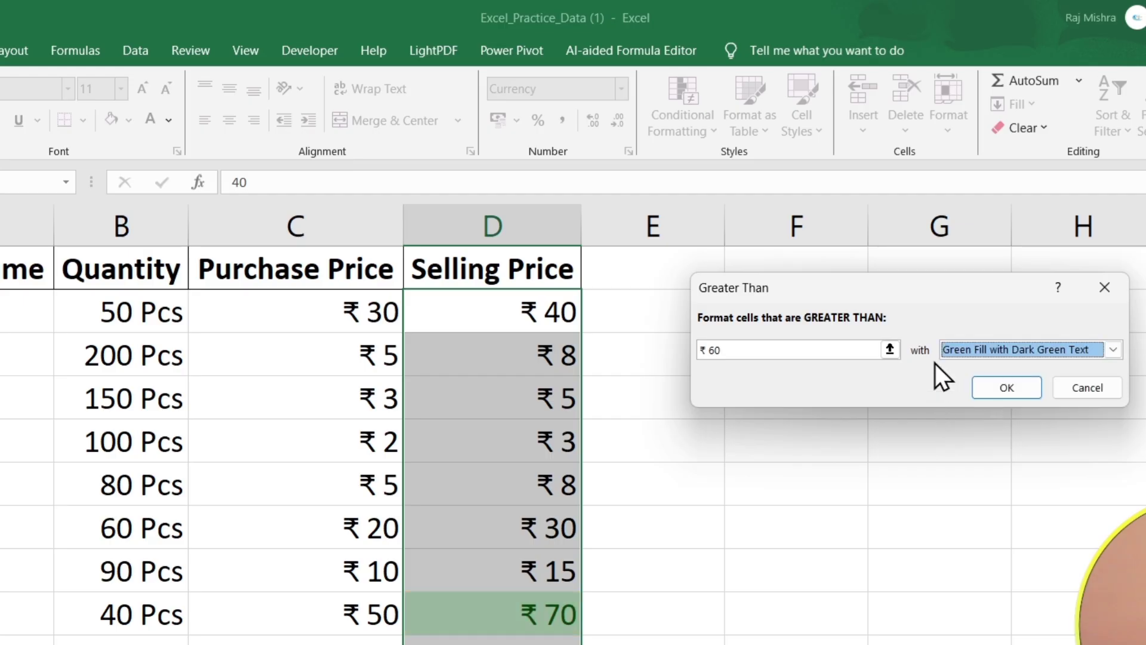
left_click(960, 353)
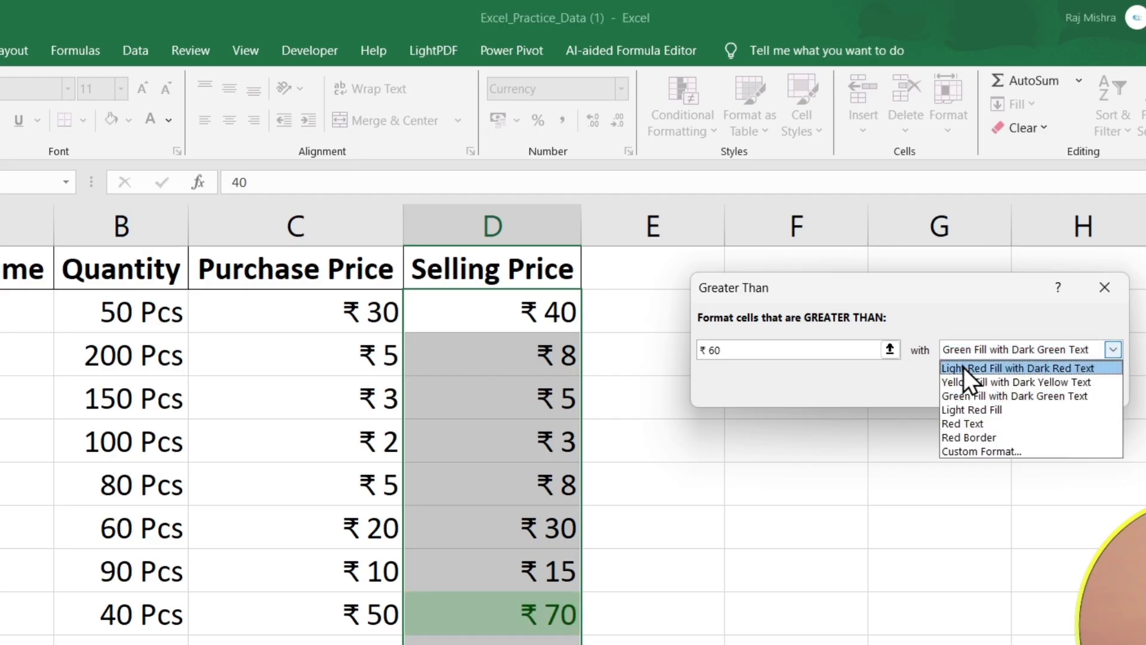
left_click(964, 368)
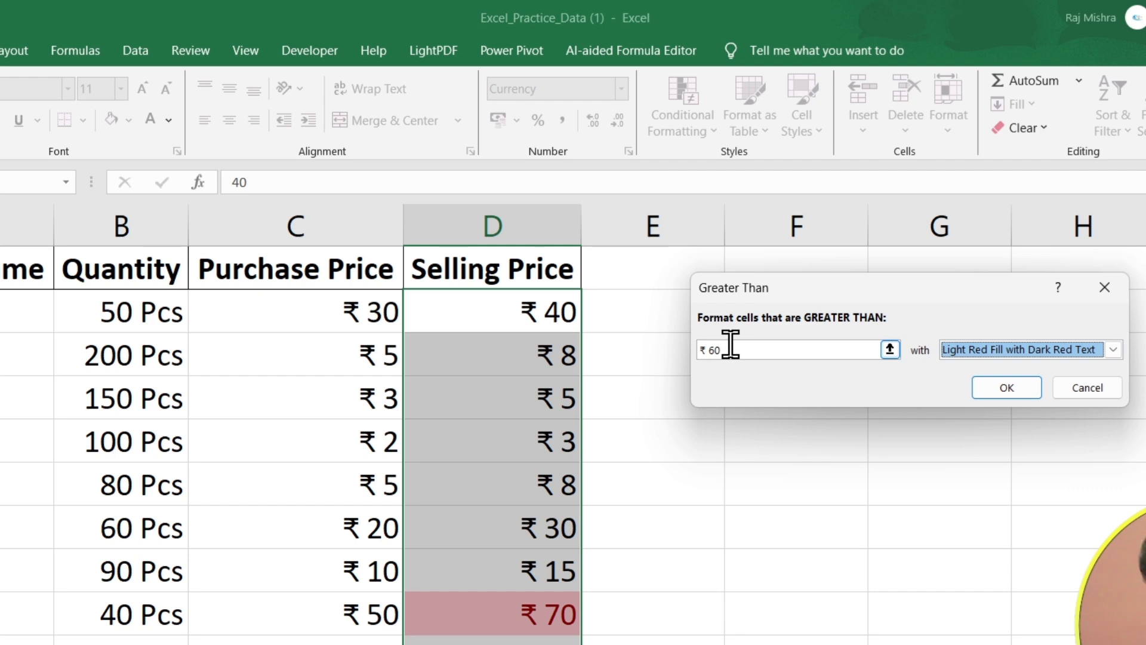
Switch the Greater Than rule to a custom format and give it a red background fill.
left_click(997, 350)
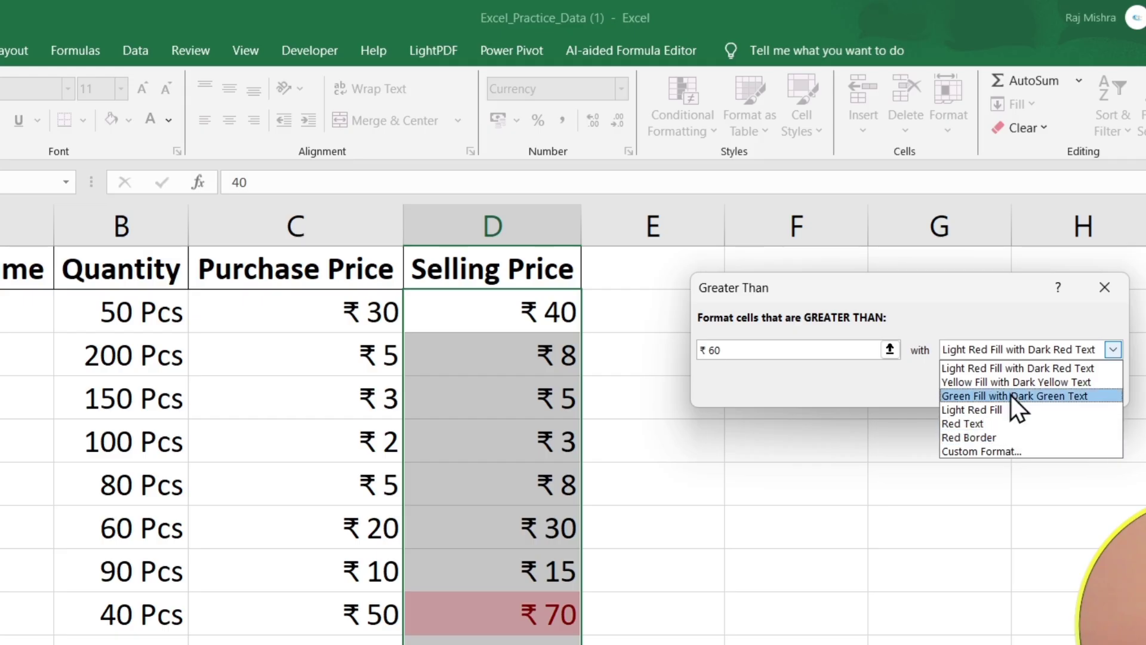
left_click(969, 453)
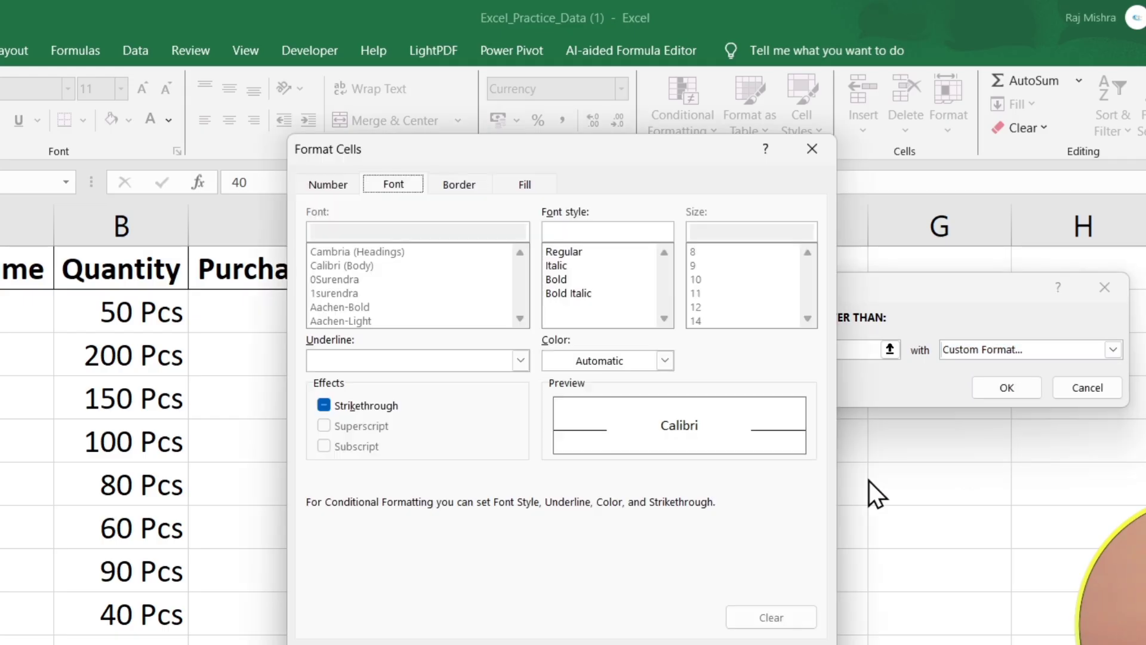
left_click(525, 185)
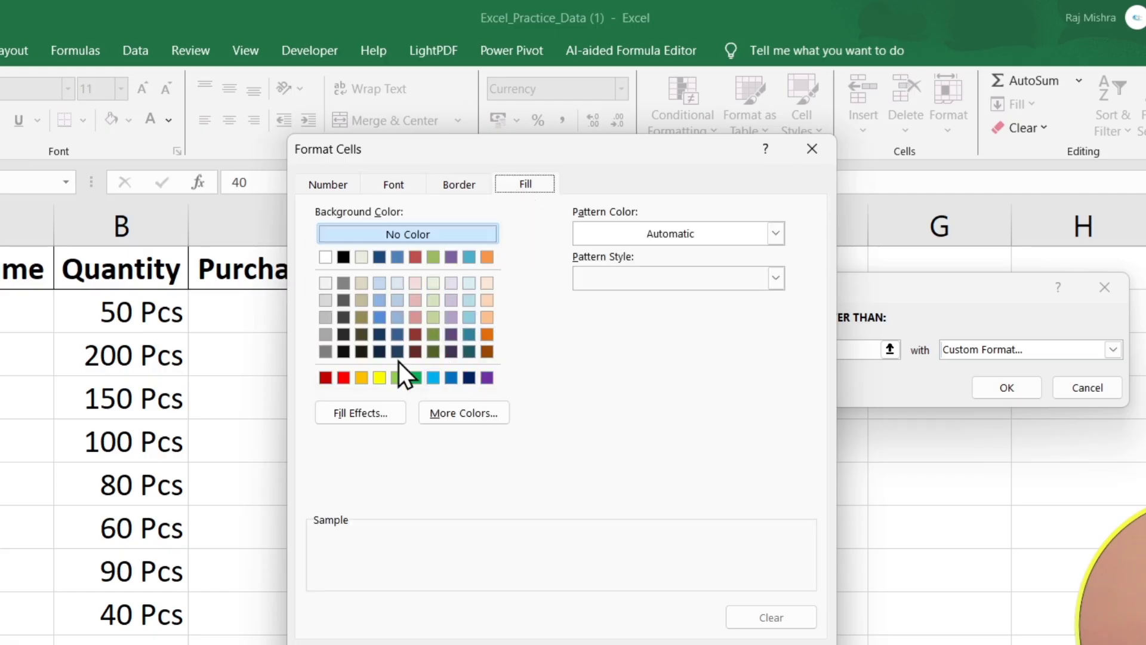
left_click(344, 378)
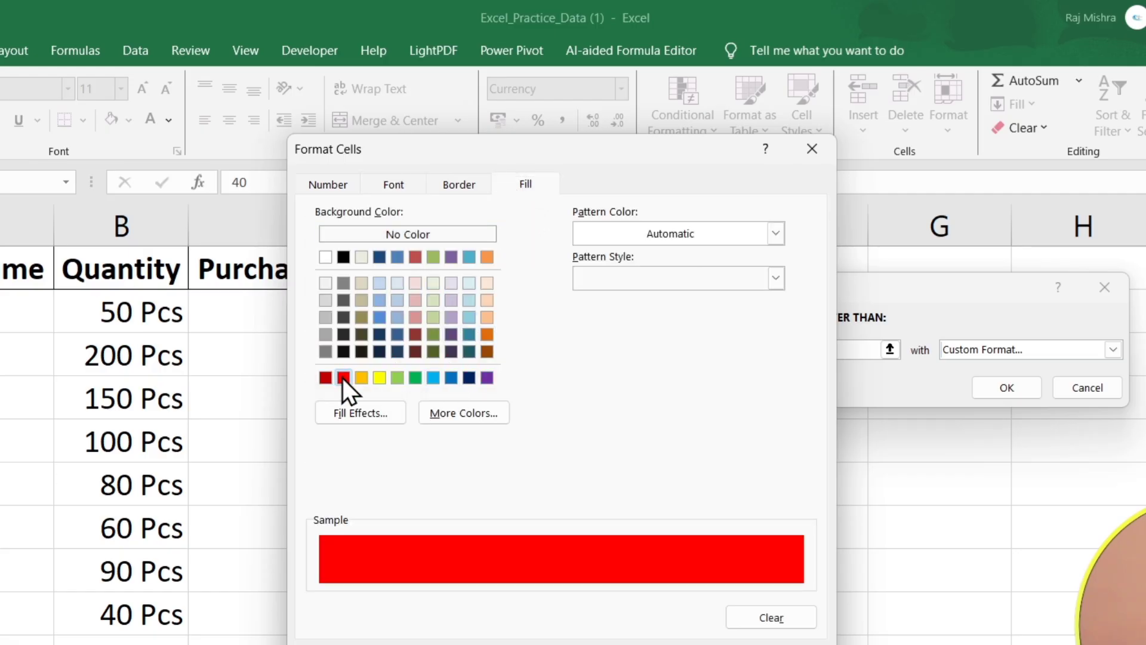
Set the custom format's font to bold white and apply the Greater Than rule to the selling prices.
left_click(418, 184)
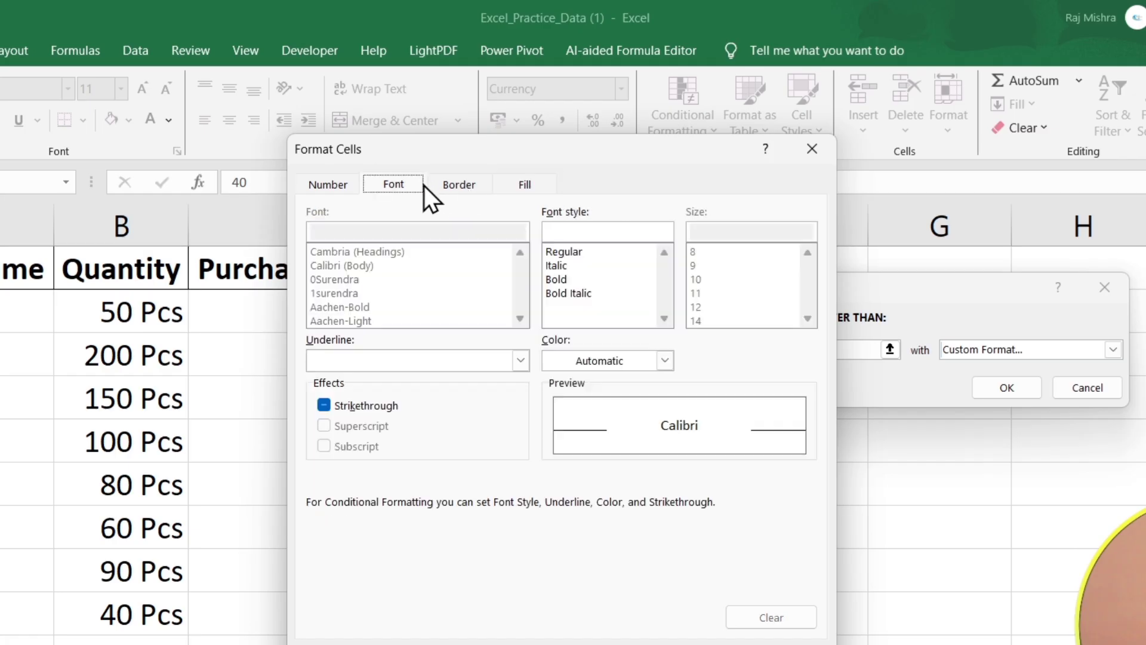
left_click(578, 281)
left_click(603, 356)
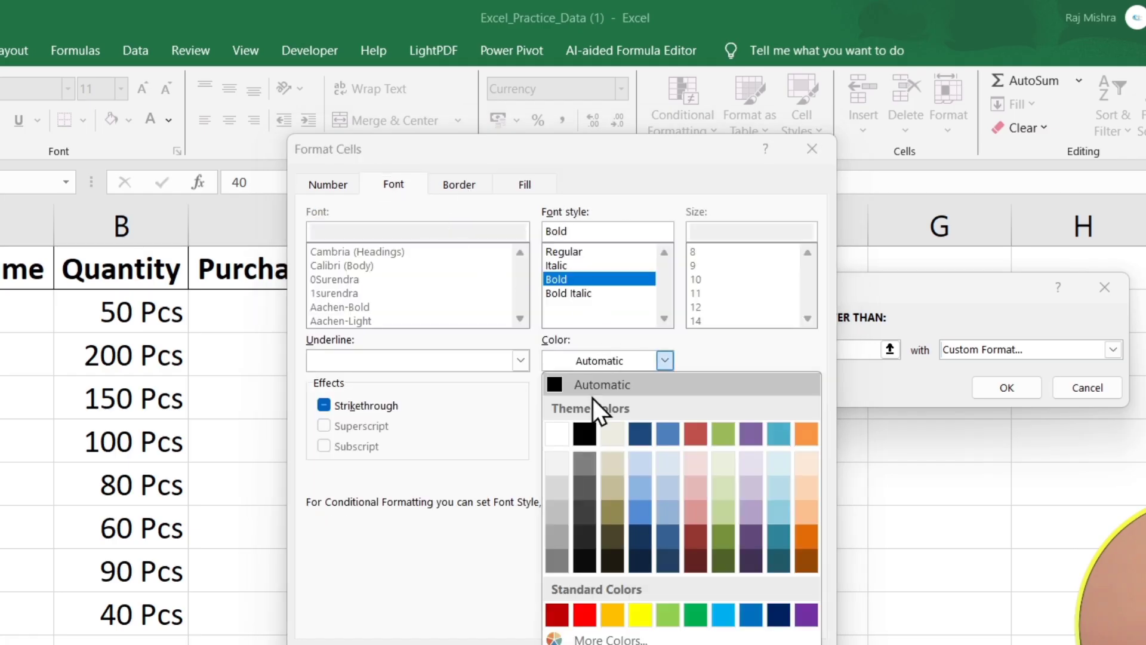
left_click(554, 442)
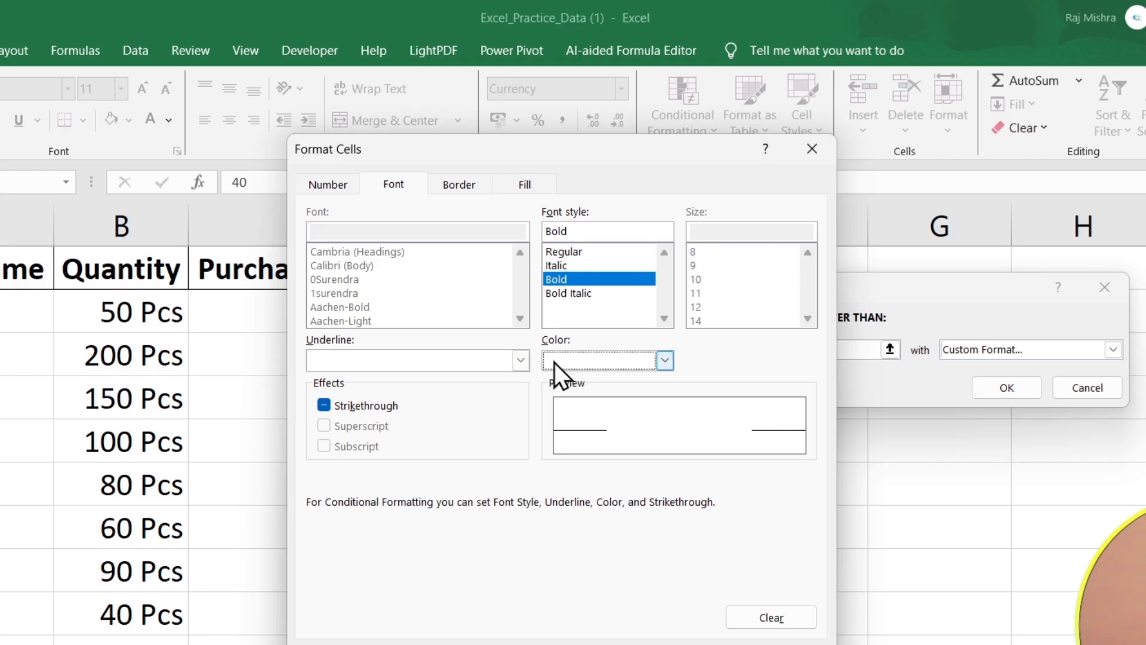
left_click(717, 644)
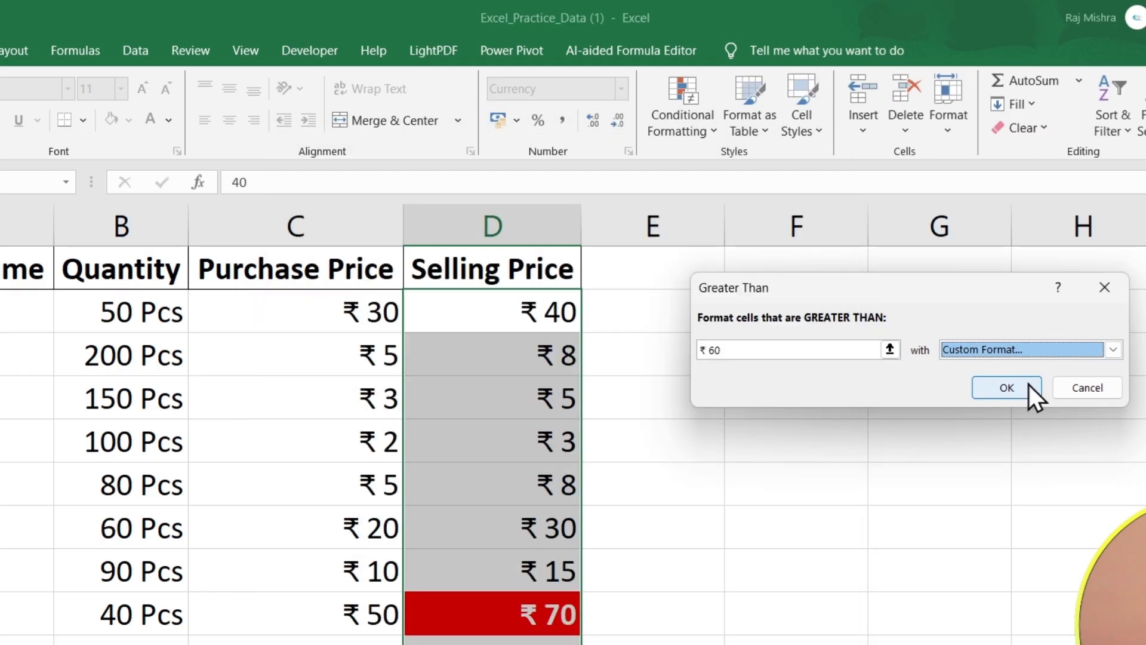
left_click(1024, 385)
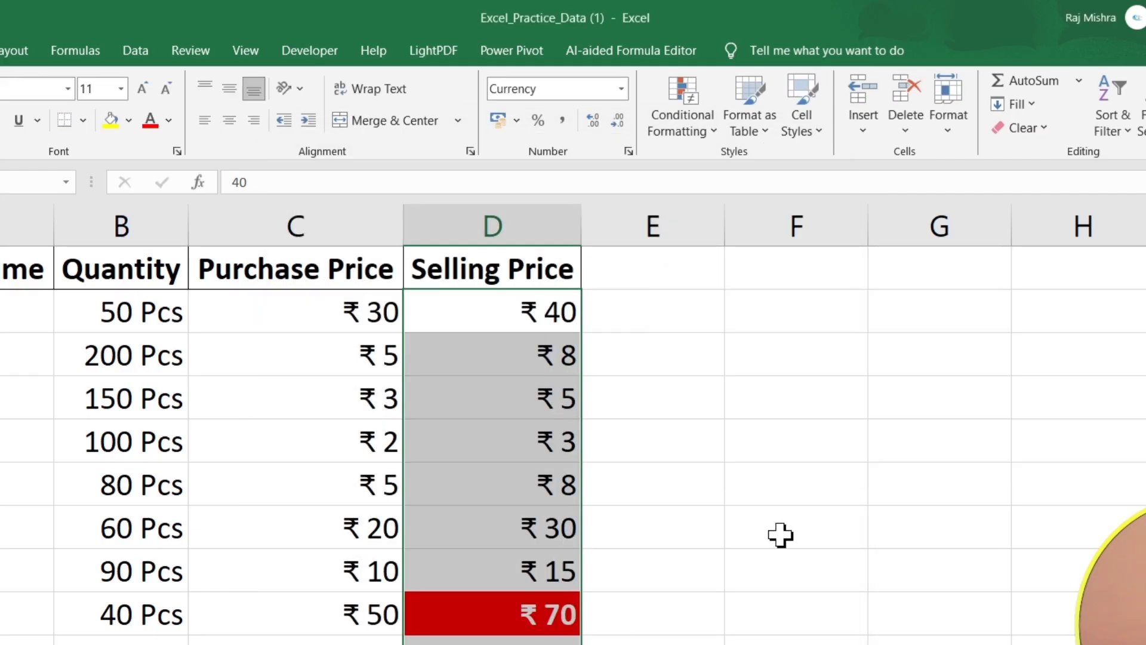
left_click(780, 534)
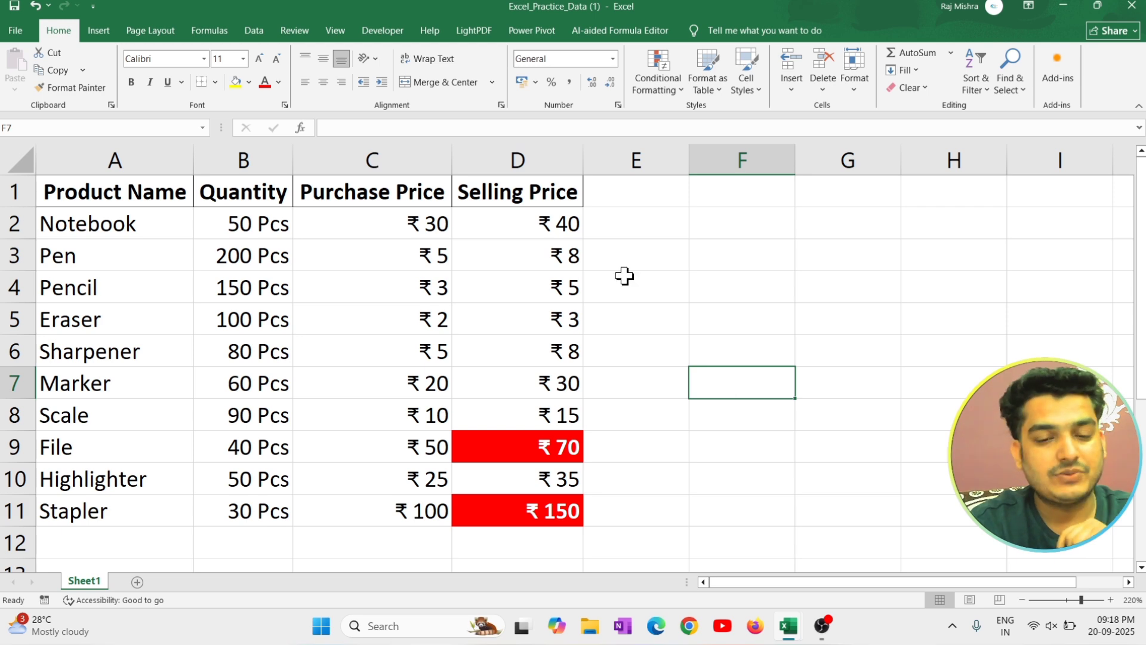
Set the selling price of Pen in D3 to 80.
left_click(530, 251)
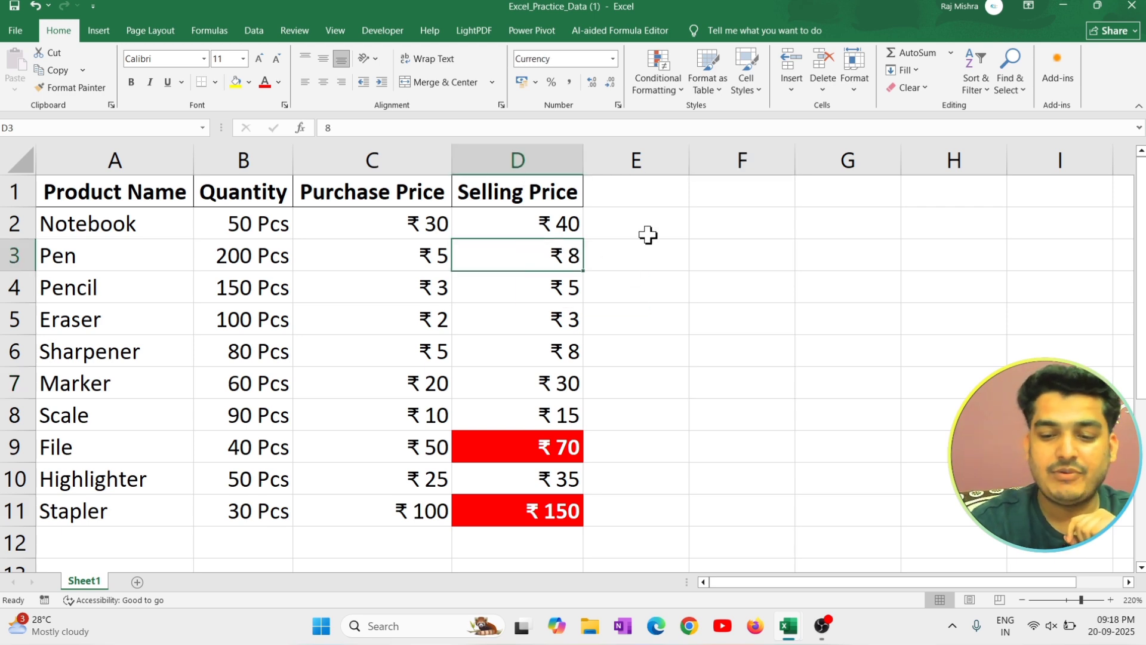
type("80")
key("Return")
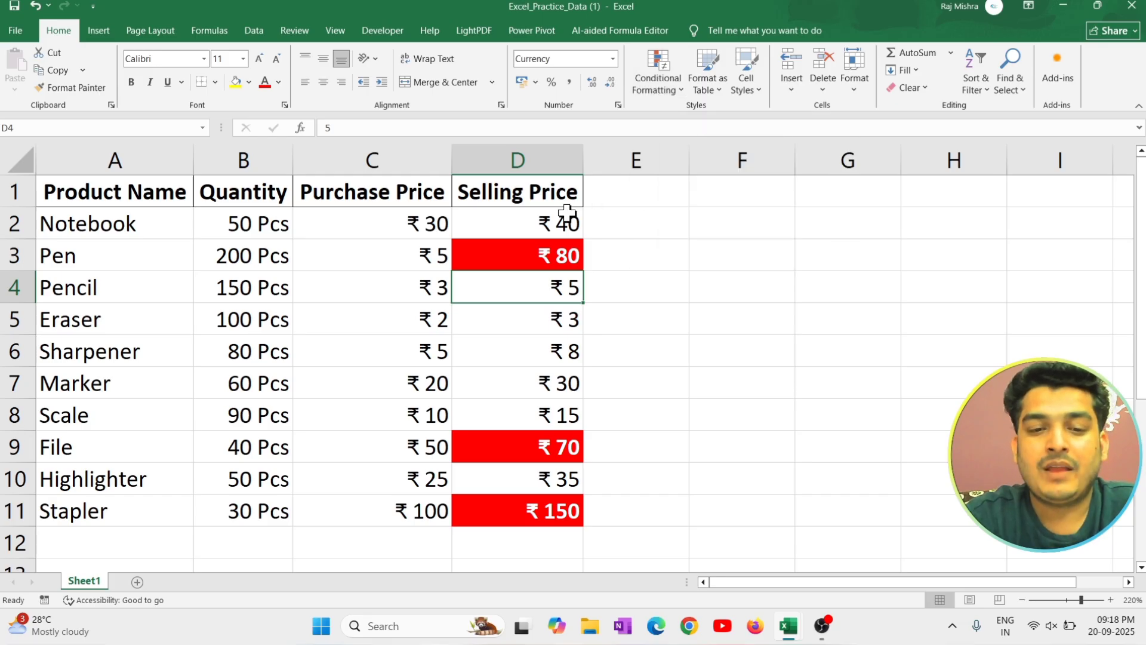
Highlight selling prices in D2:D11 that are less than 60 with Green Fill with Dark Green Text.
left_click_drag(567, 218, 561, 510)
left_click(671, 73)
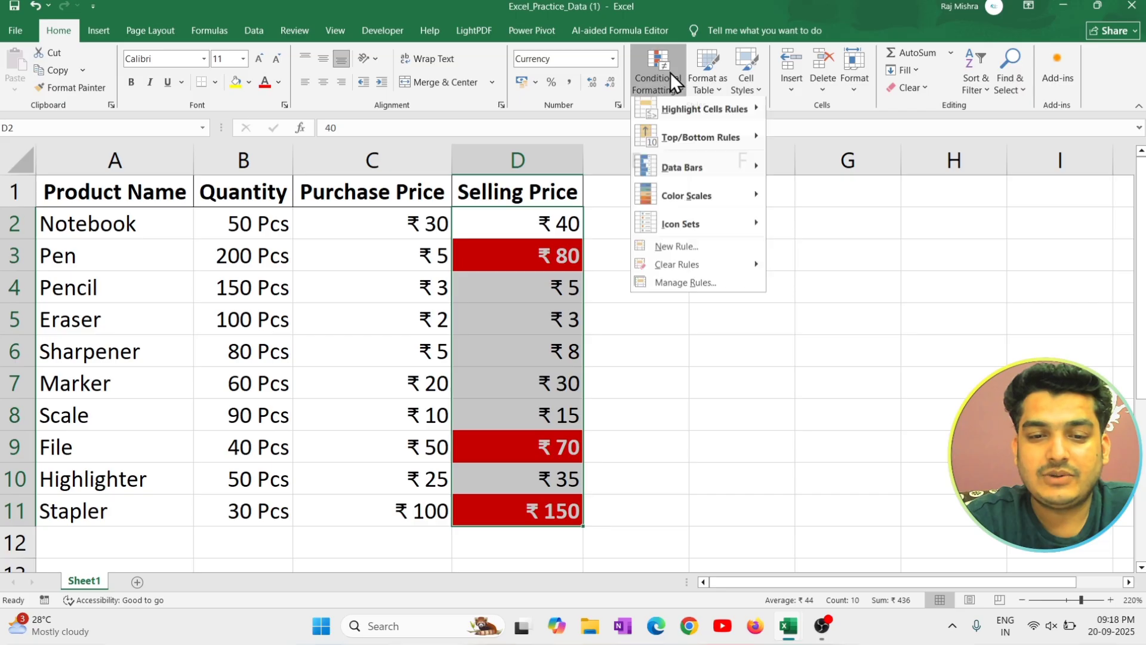
mouse_move(699, 125)
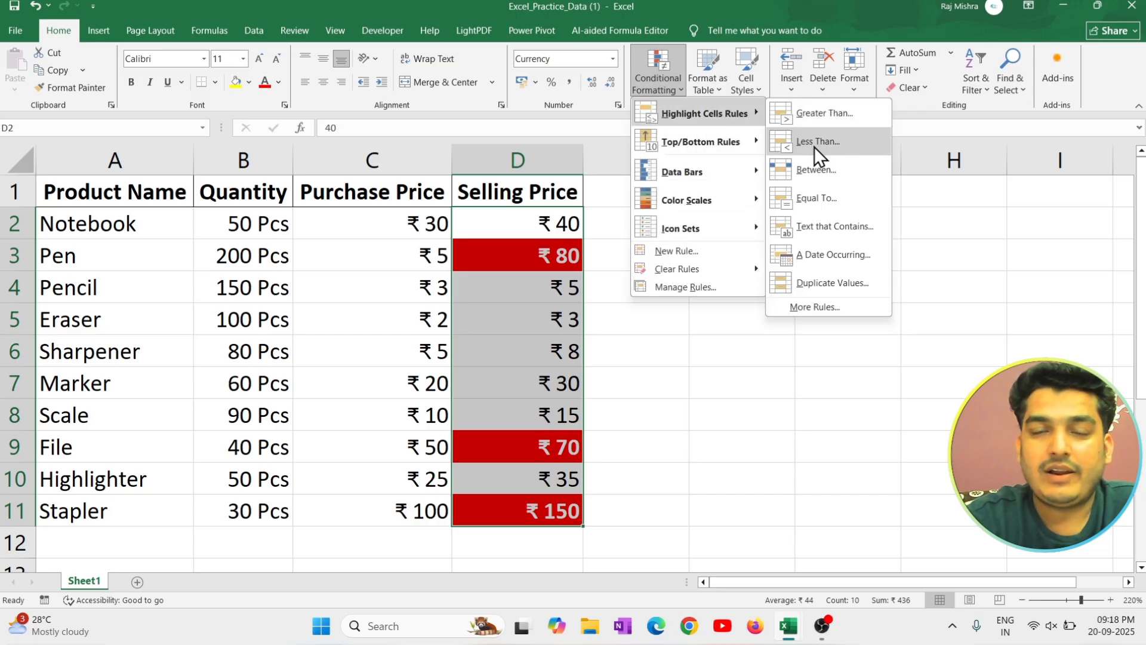
left_click(815, 142)
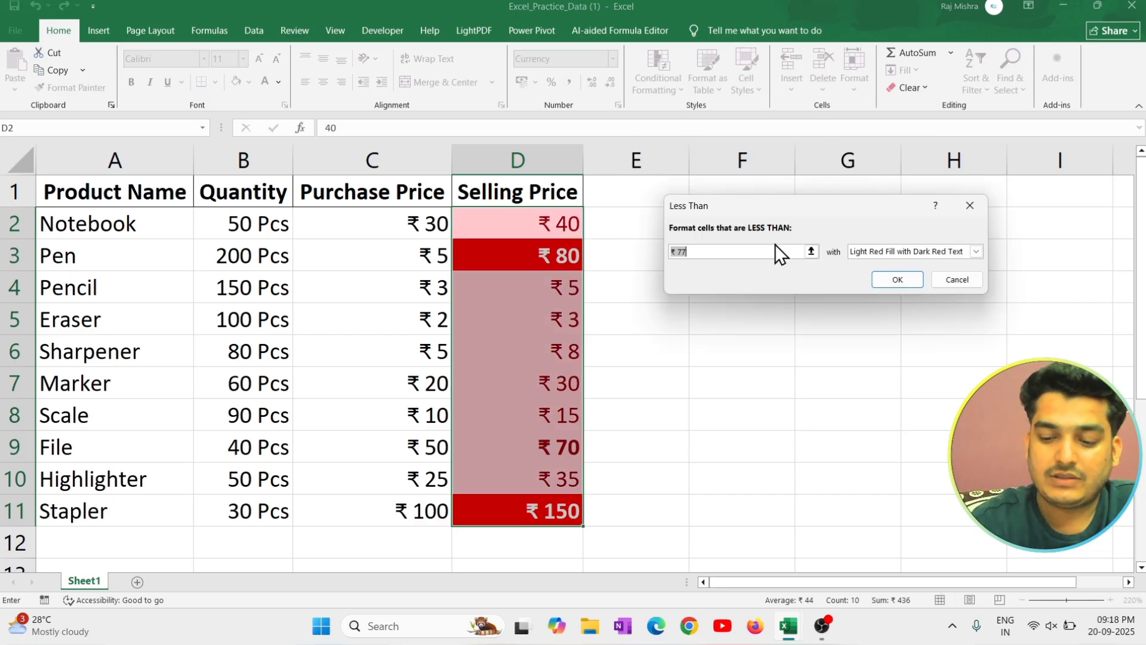
type("60")
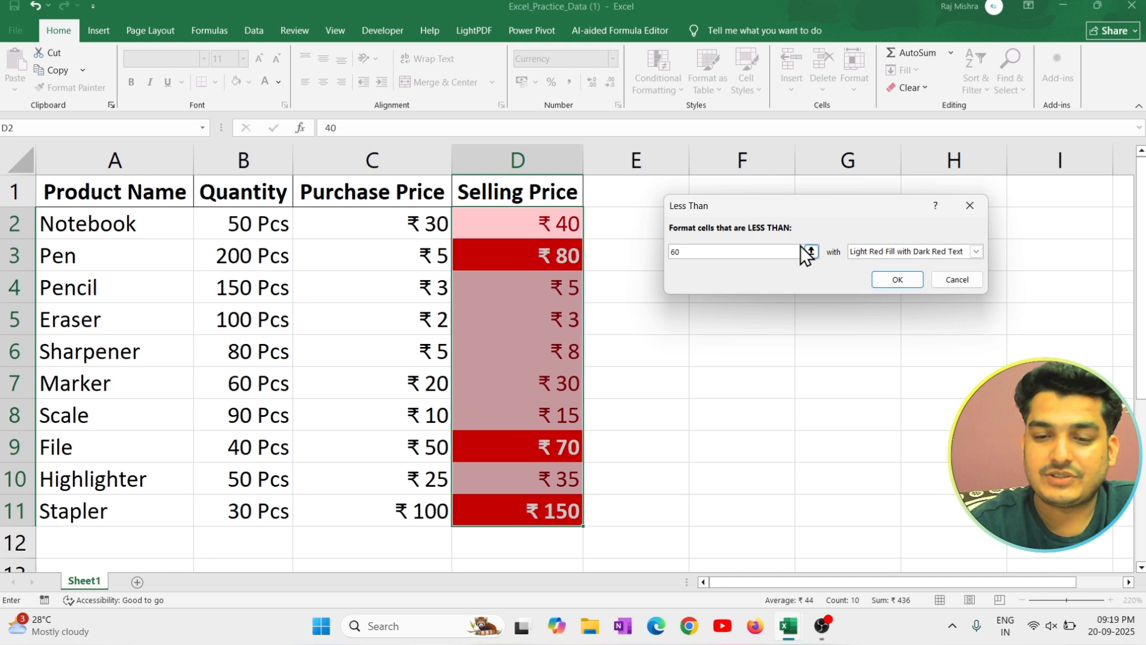
left_click(865, 252)
left_click(870, 285)
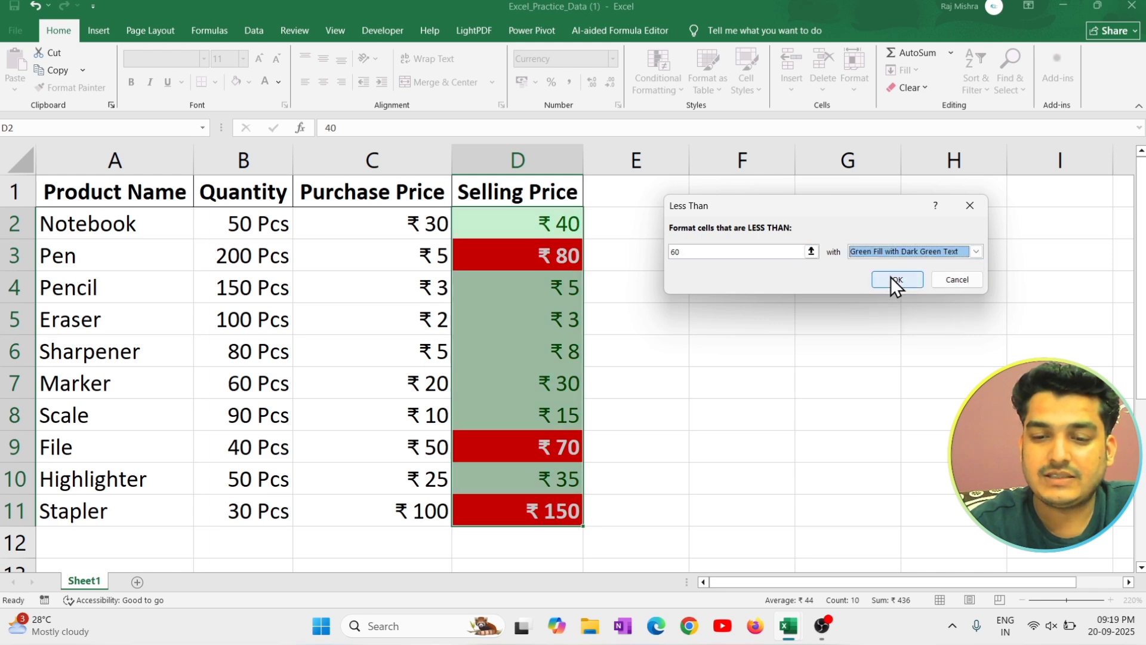
left_click(892, 280)
left_click(623, 375)
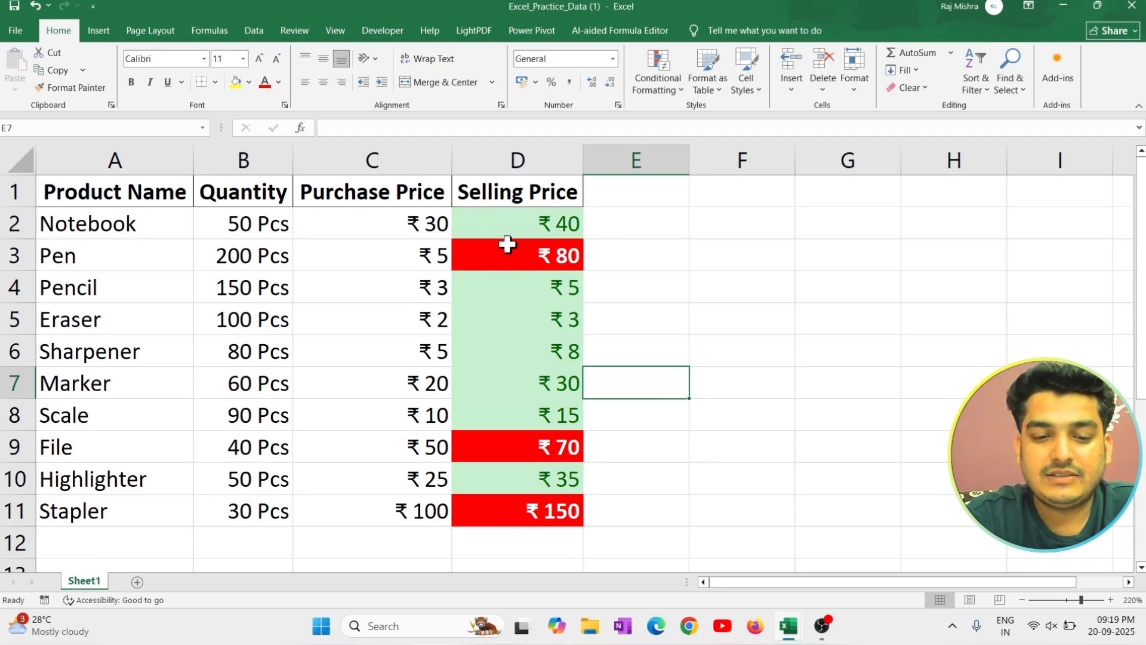
Clear the conditional formatting rules from only the selling prices in D4:D8.
left_click_drag(579, 222, 582, 407)
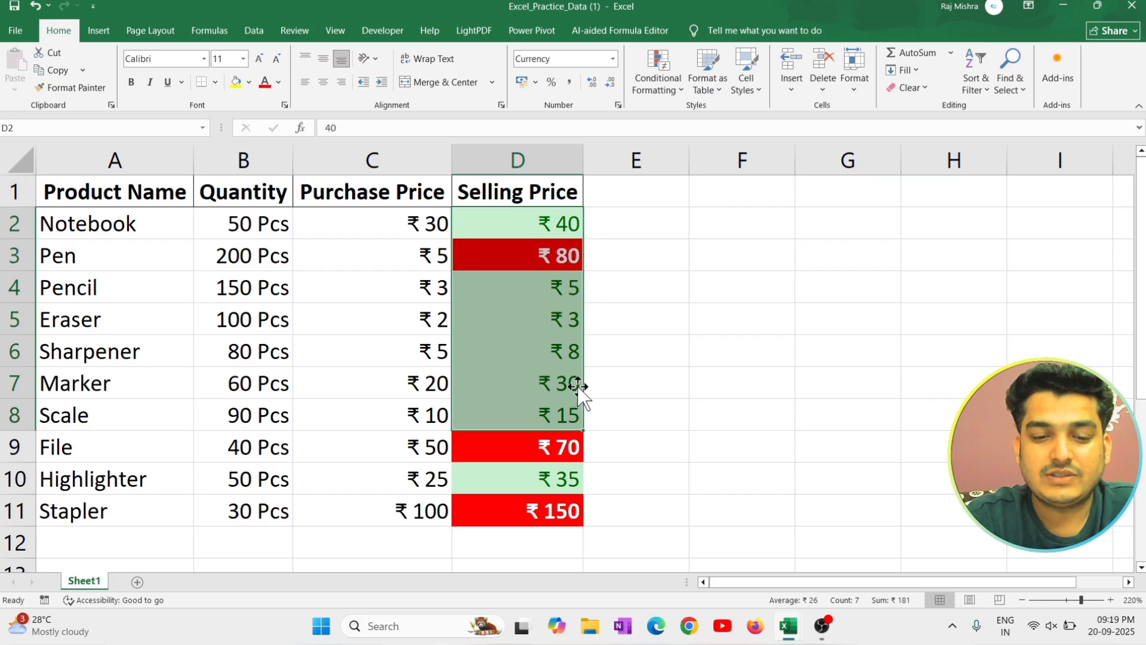
left_click(552, 288)
left_click_drag(552, 288, 568, 415)
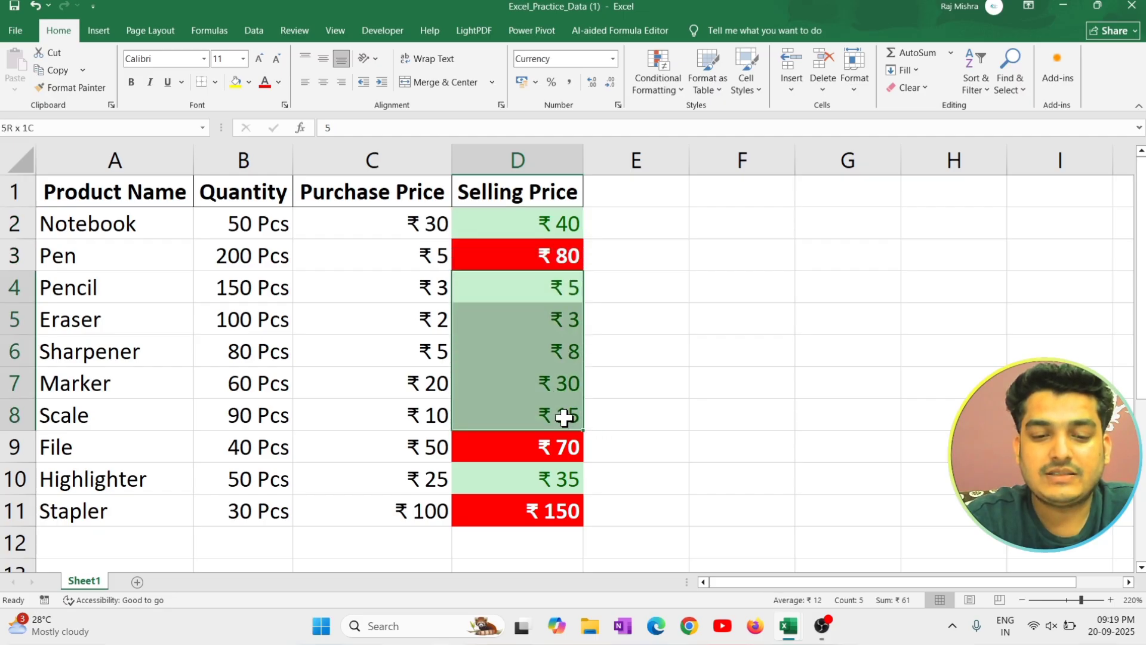
left_click(663, 78)
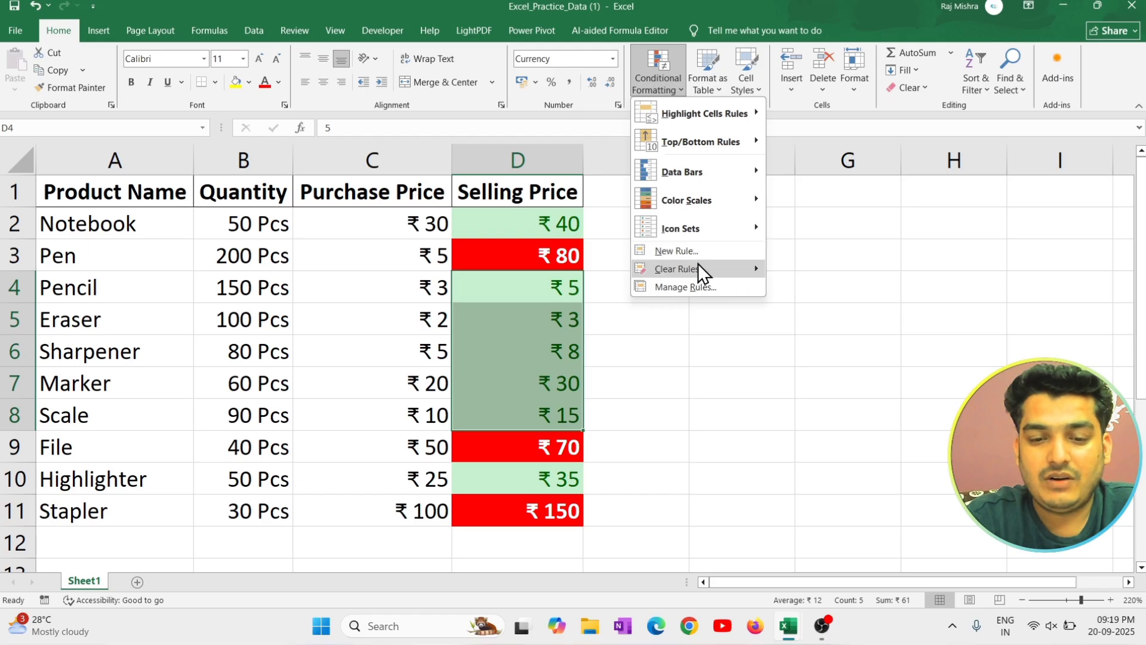
mouse_move(699, 271)
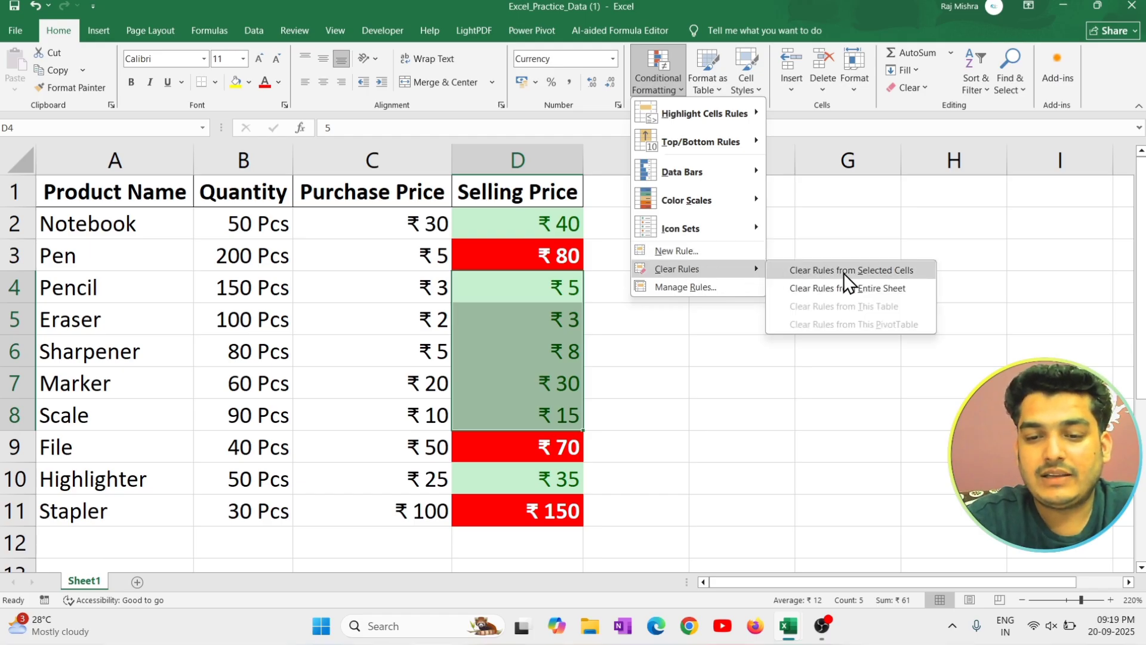
left_click(887, 273)
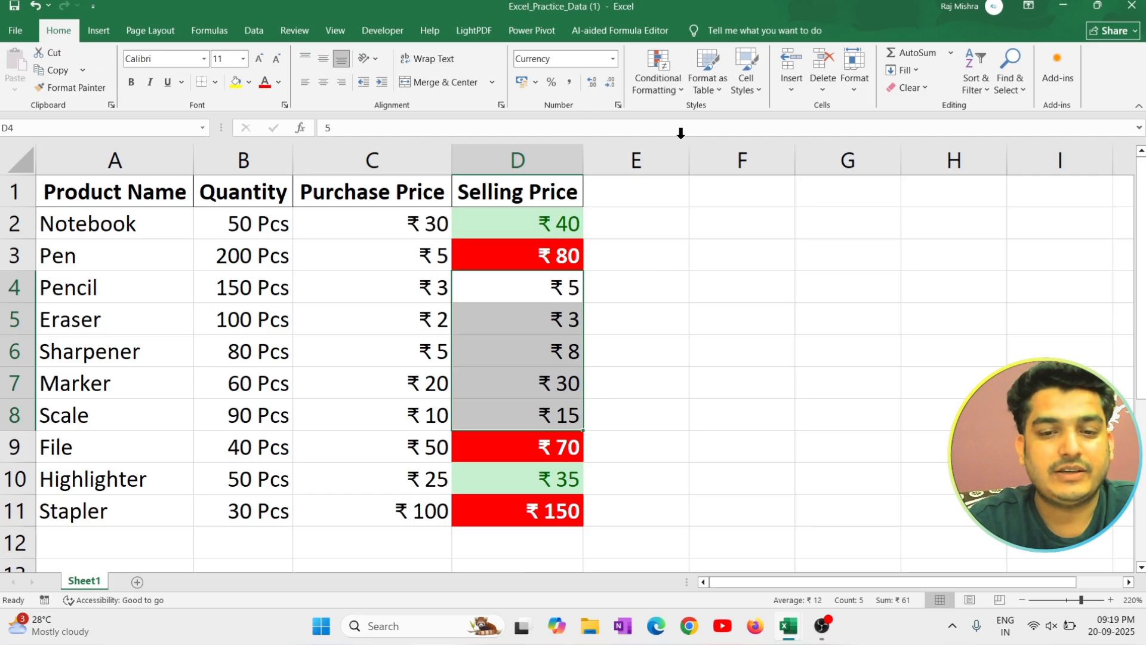
Apply the Light Blue gradient-fill data bars to the selling prices in D4:D8.
left_click(675, 88)
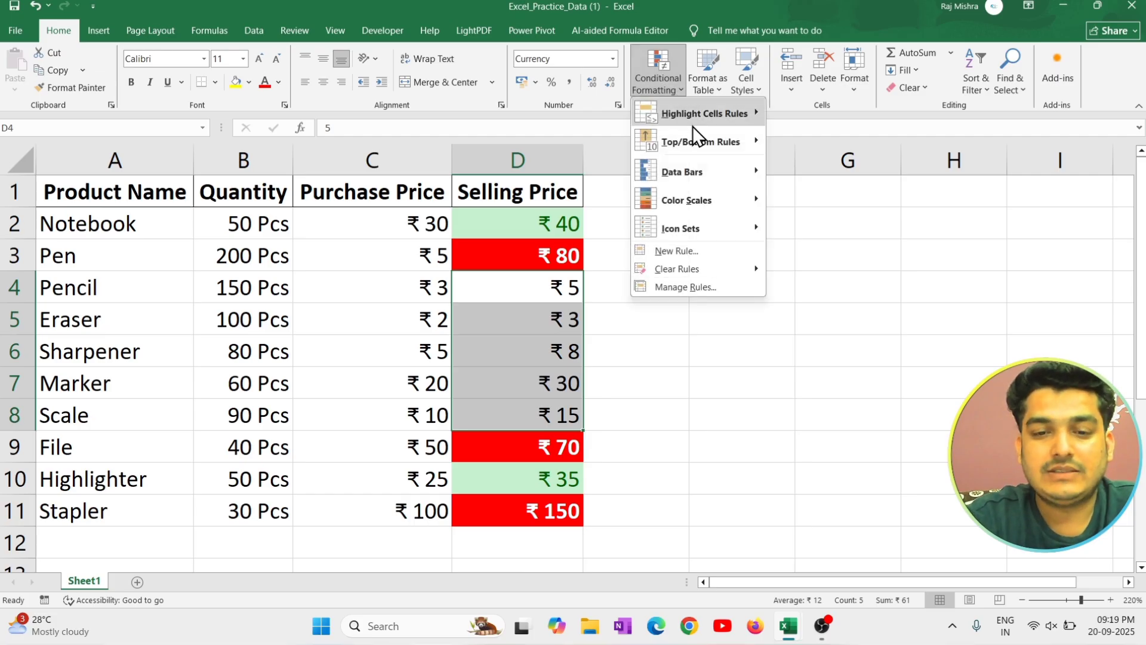
mouse_move(715, 139)
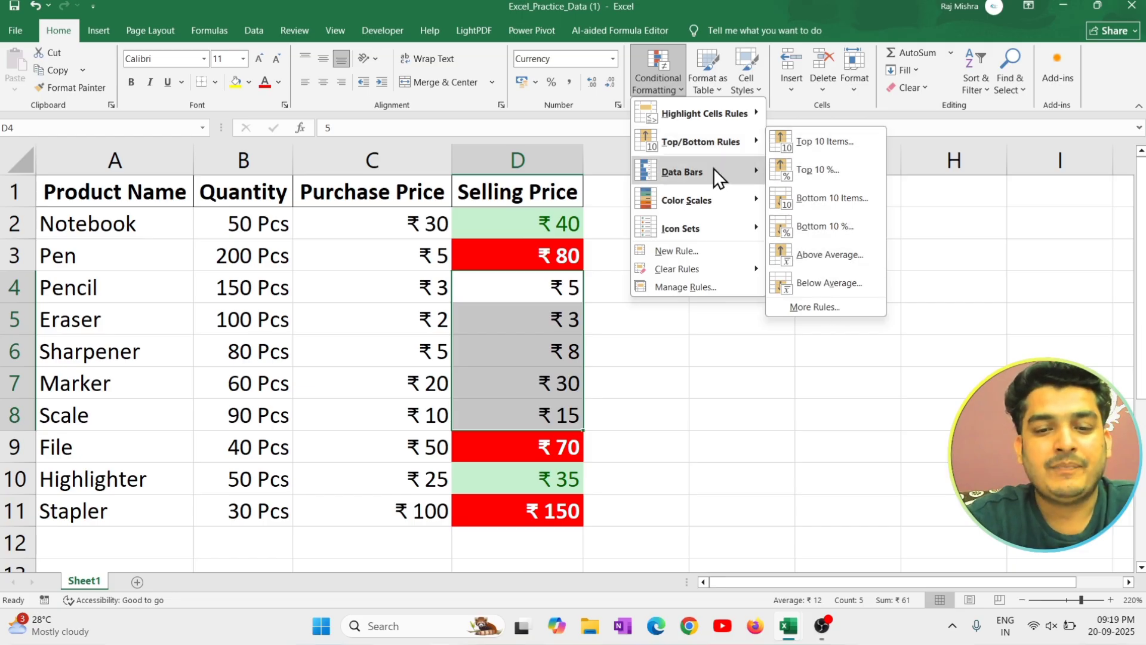
mouse_move(723, 173)
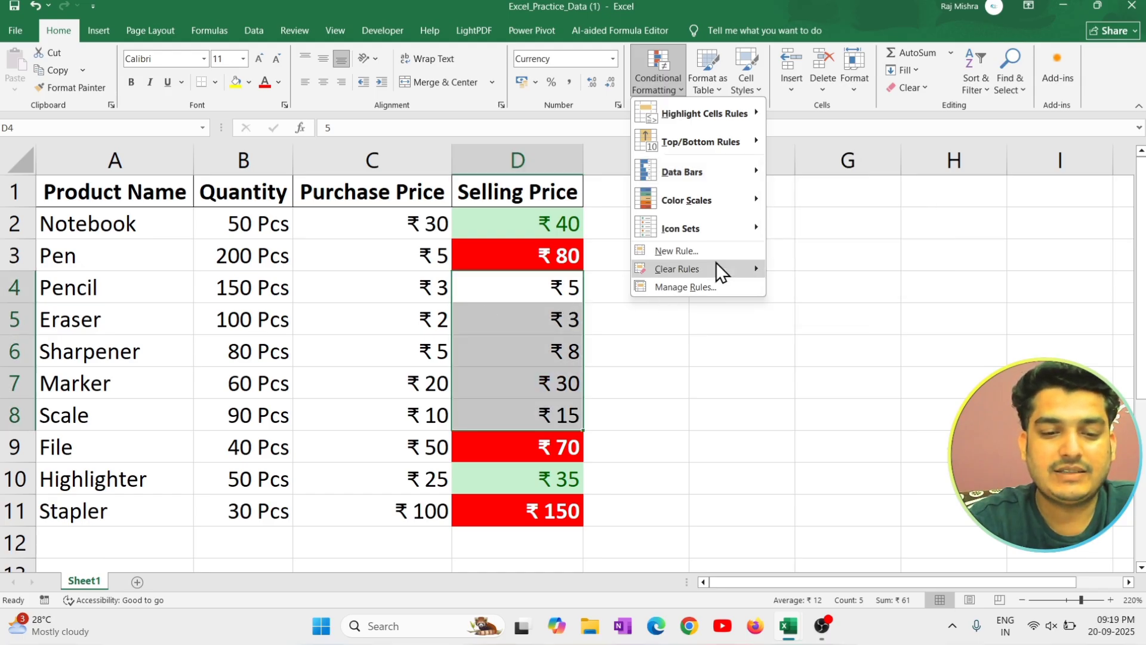
mouse_move(758, 179)
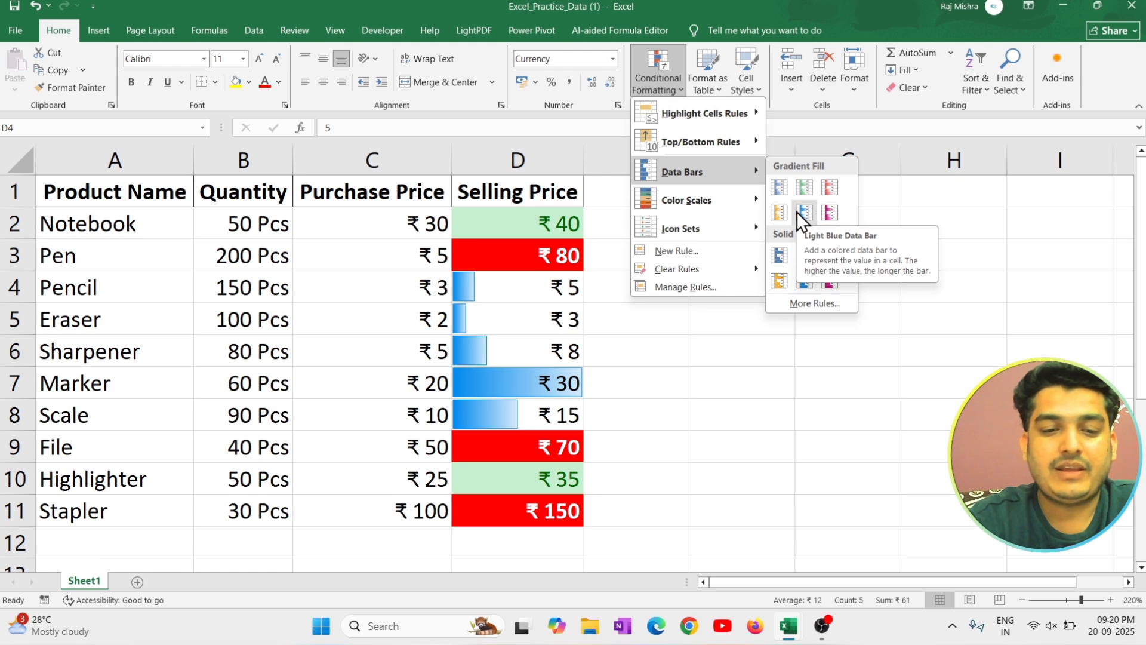
left_click(799, 213)
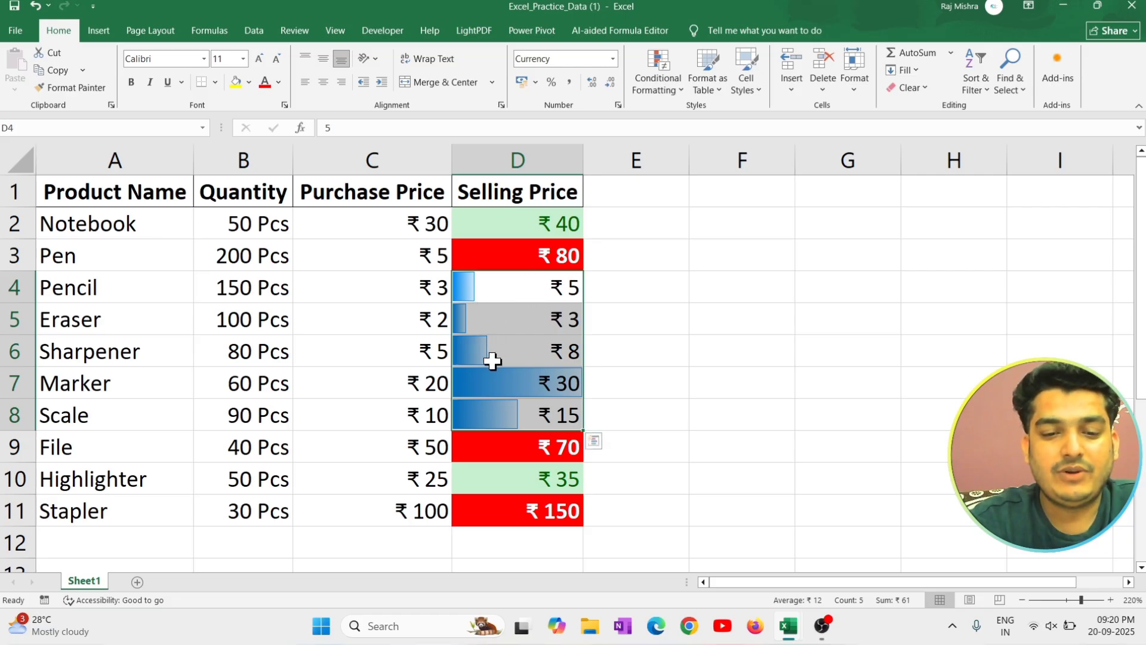
Preview the color scales on the selling prices in D4:D8, and clear the conditional formatting rules from only those cells.
left_click(680, 84)
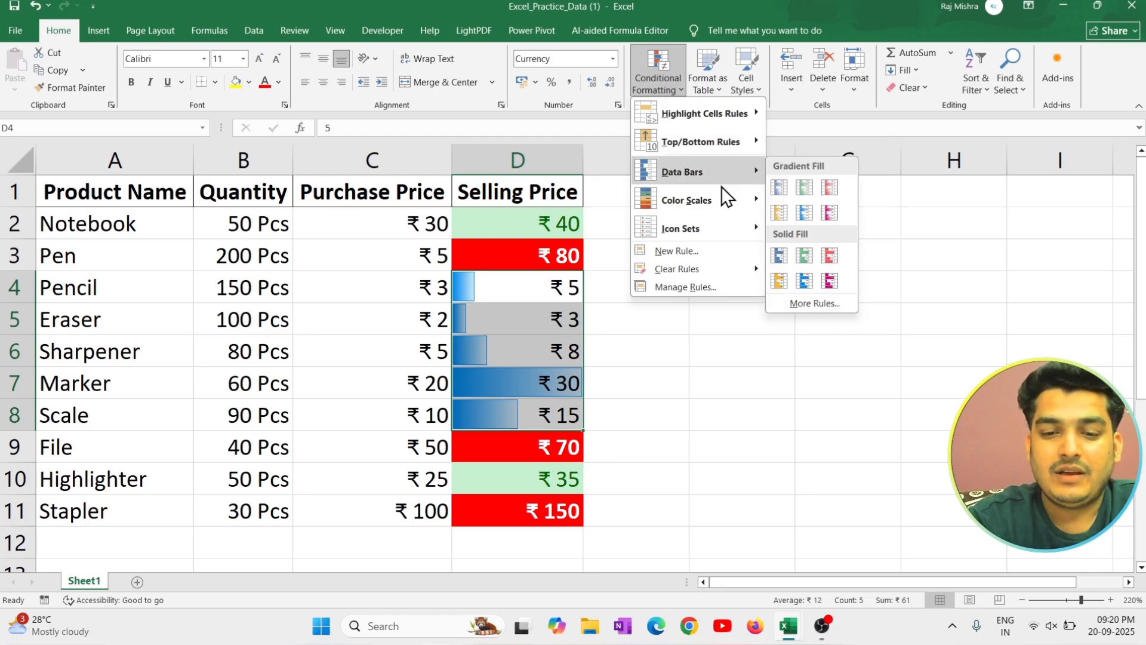
mouse_move(729, 201)
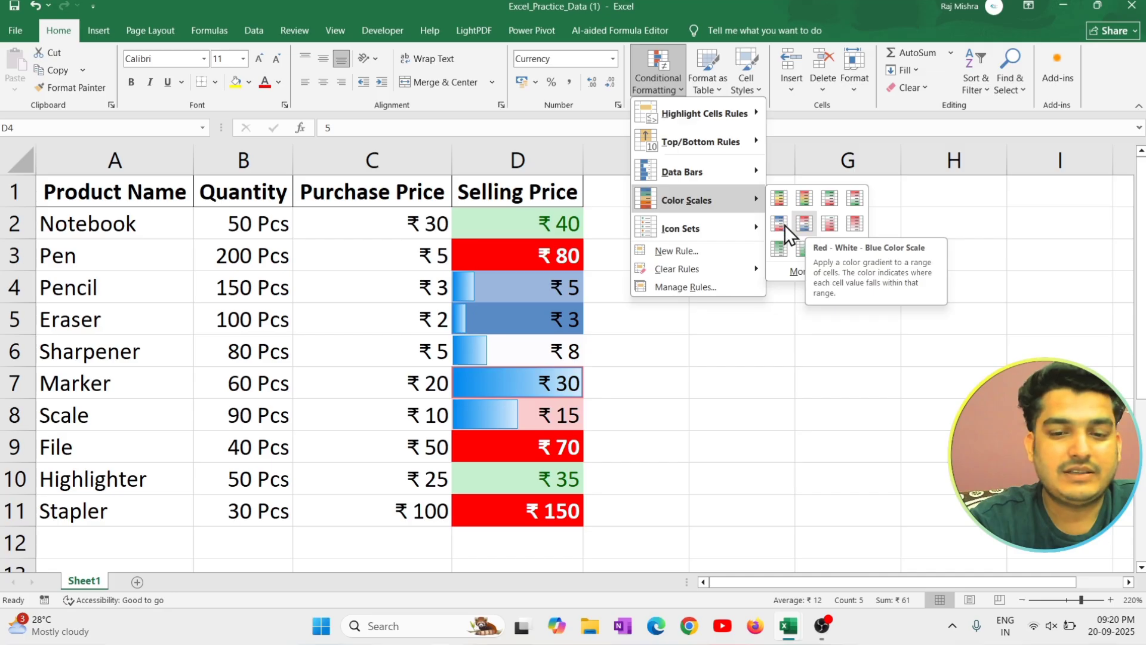
mouse_move(714, 229)
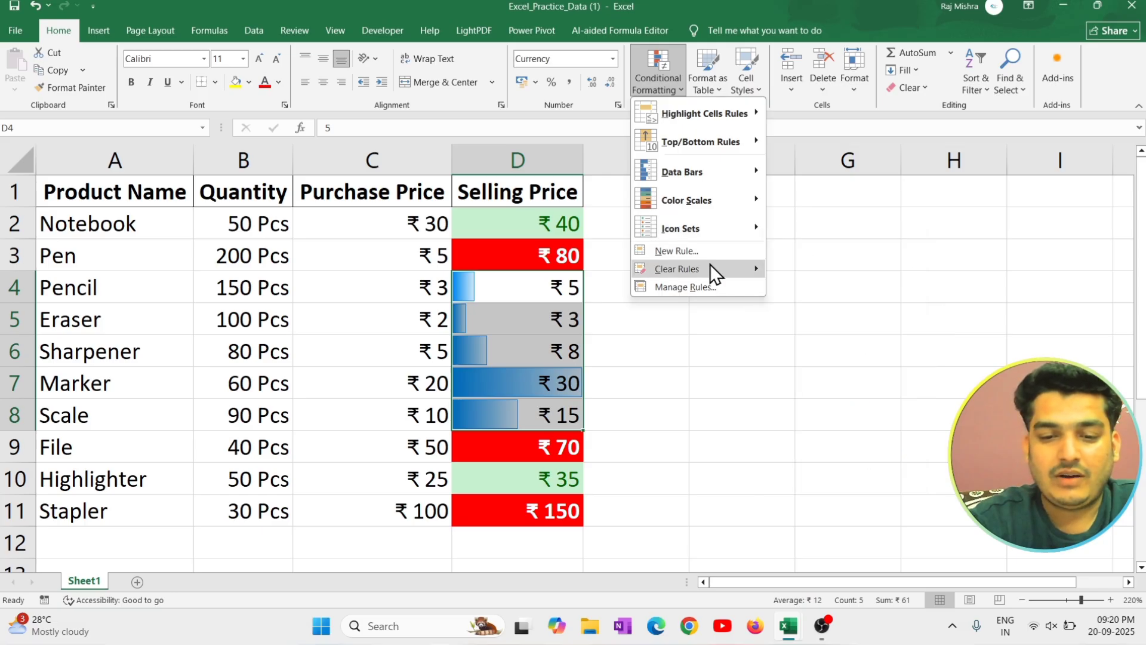
mouse_move(765, 269)
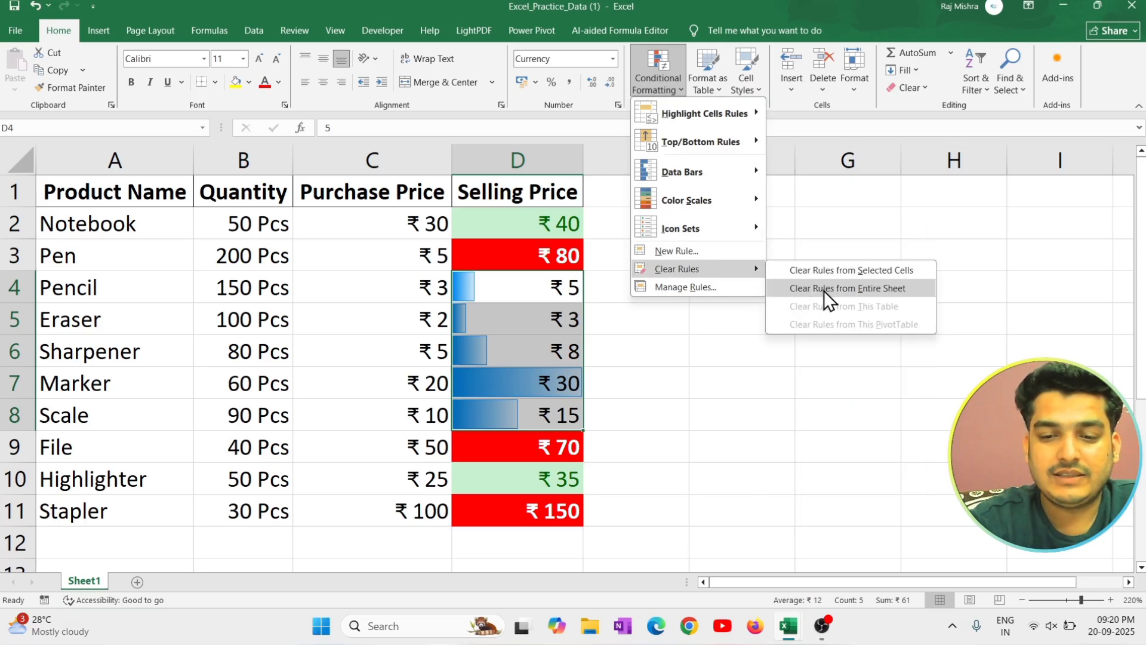
left_click(846, 270)
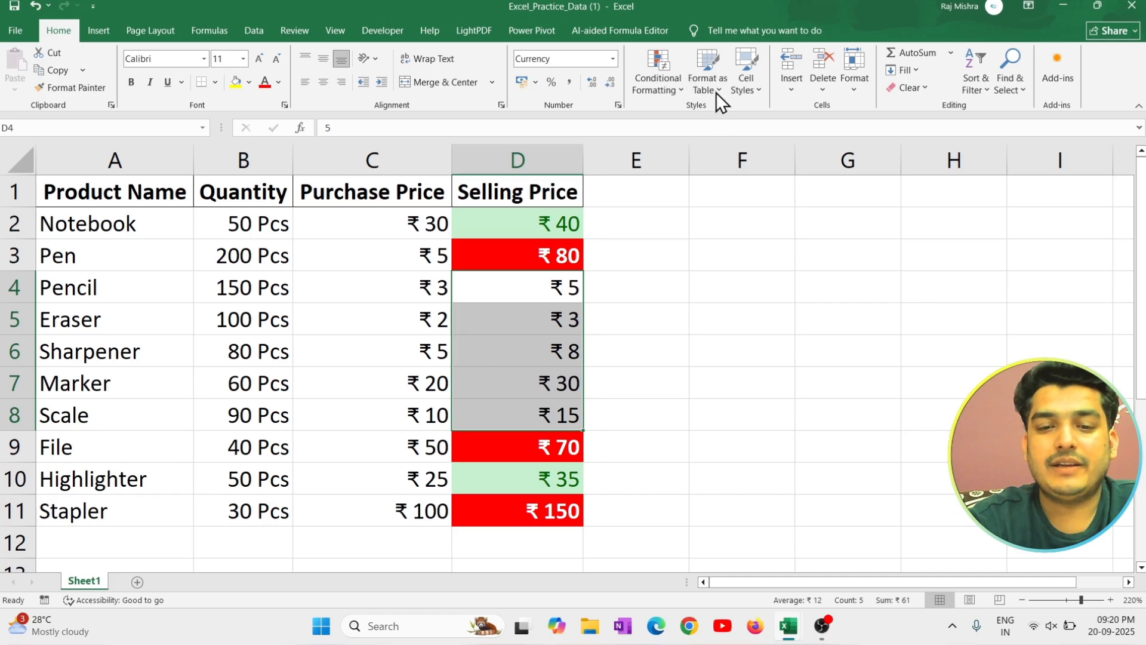
left_click(749, 315)
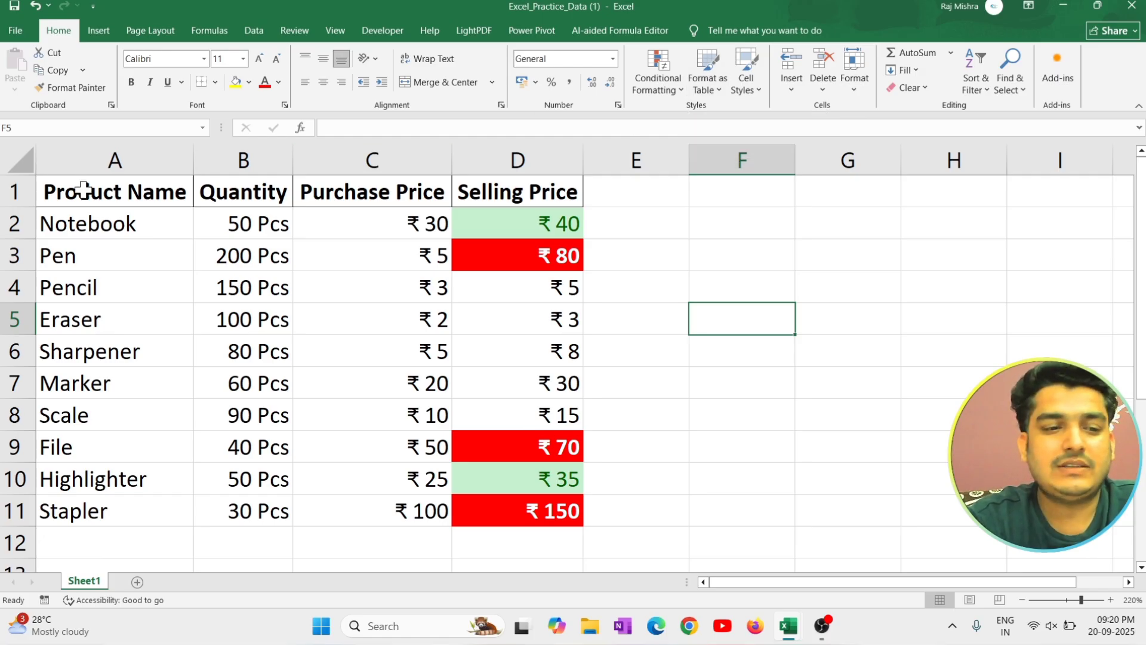
left_click_drag(90, 194, 479, 504)
left_click(524, 509)
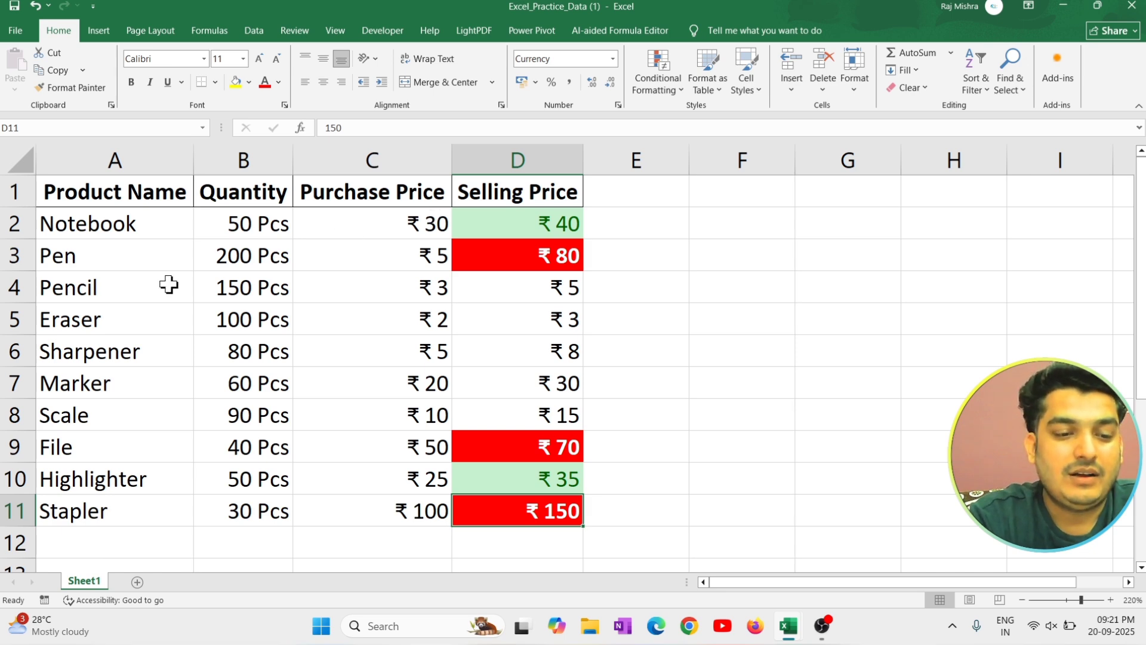
left_click_drag(172, 284, 337, 270)
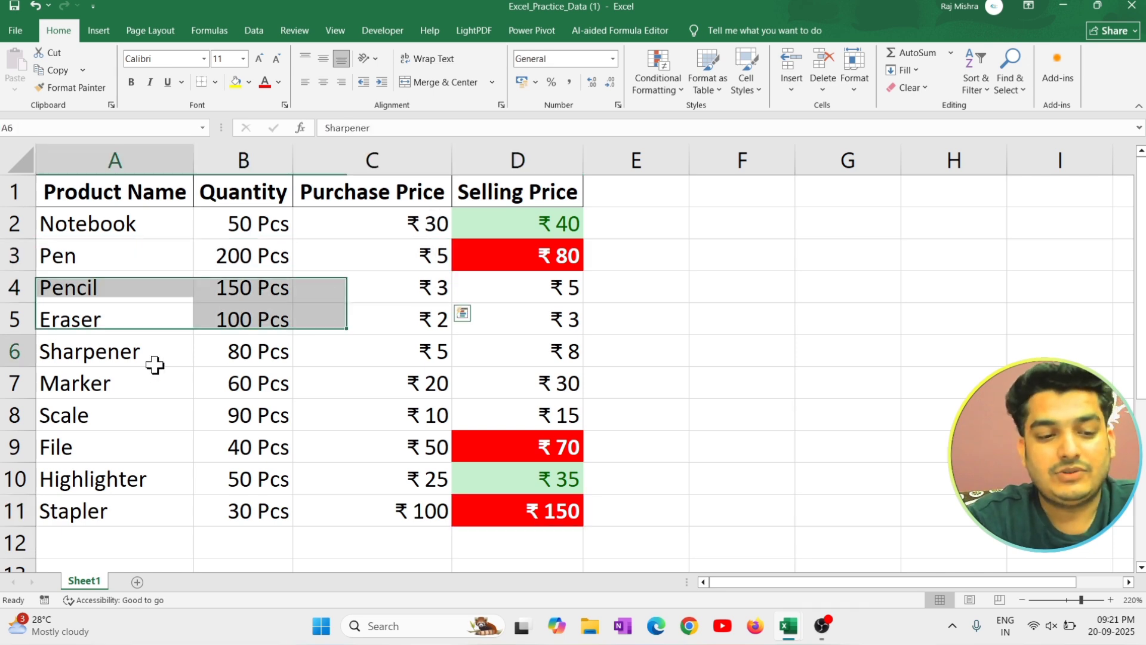
left_click_drag(154, 363, 472, 351)
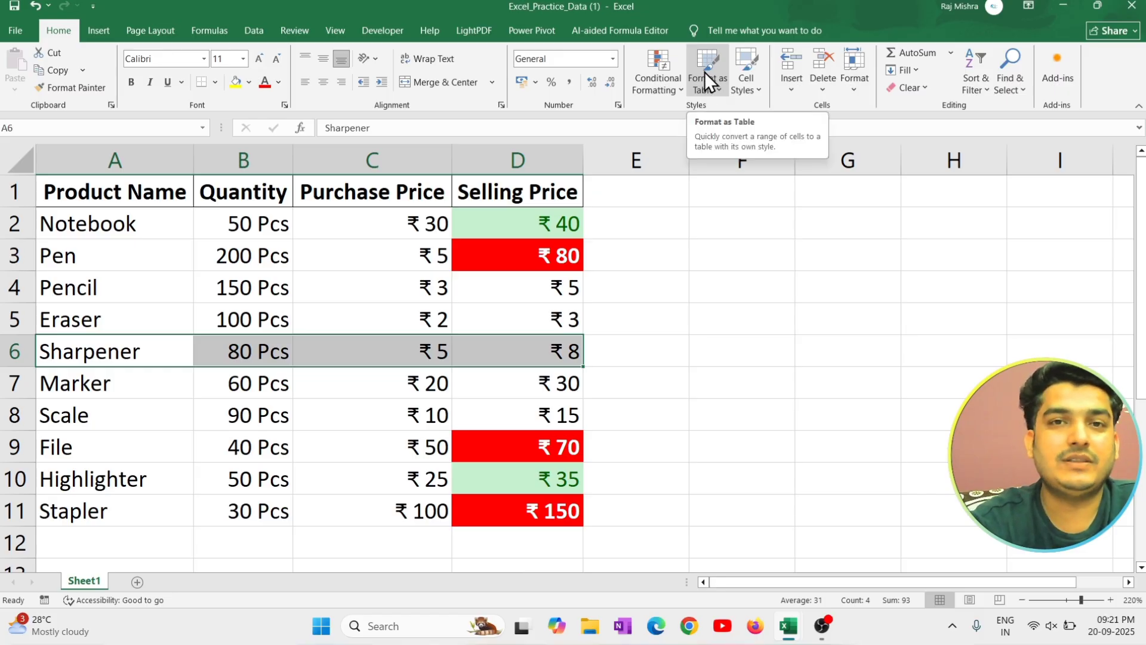
left_click(281, 218)
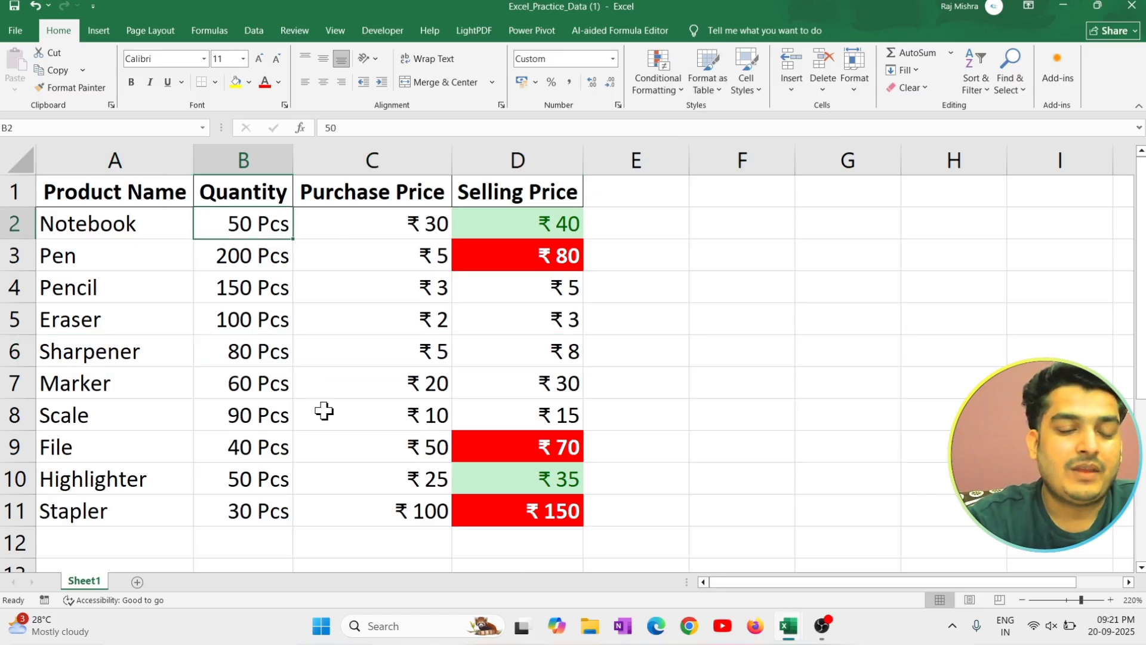
left_click(626, 194)
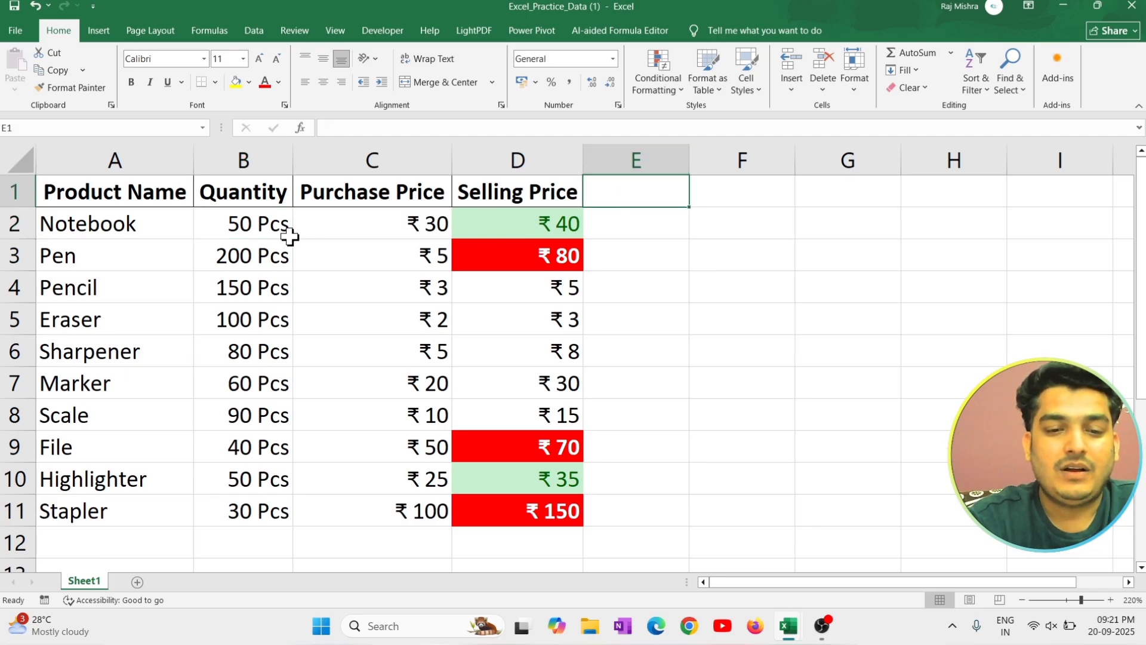
left_click(253, 219)
left_click(552, 236)
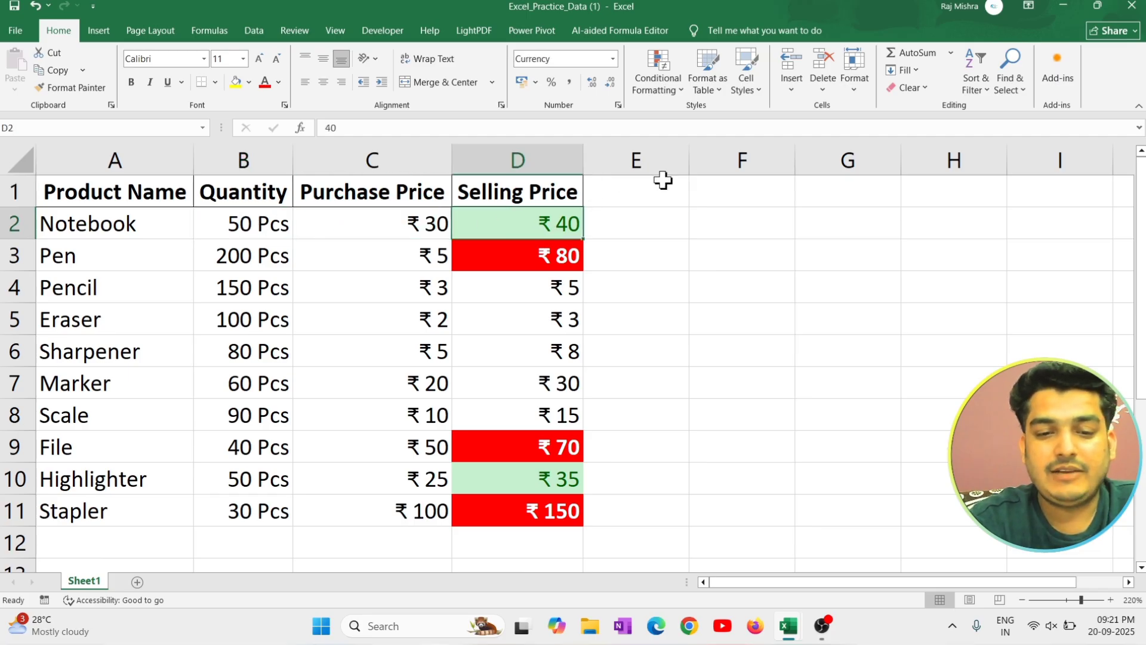
Add a column header reading "total" in E1, beside the Selling Price header.
left_click(632, 192)
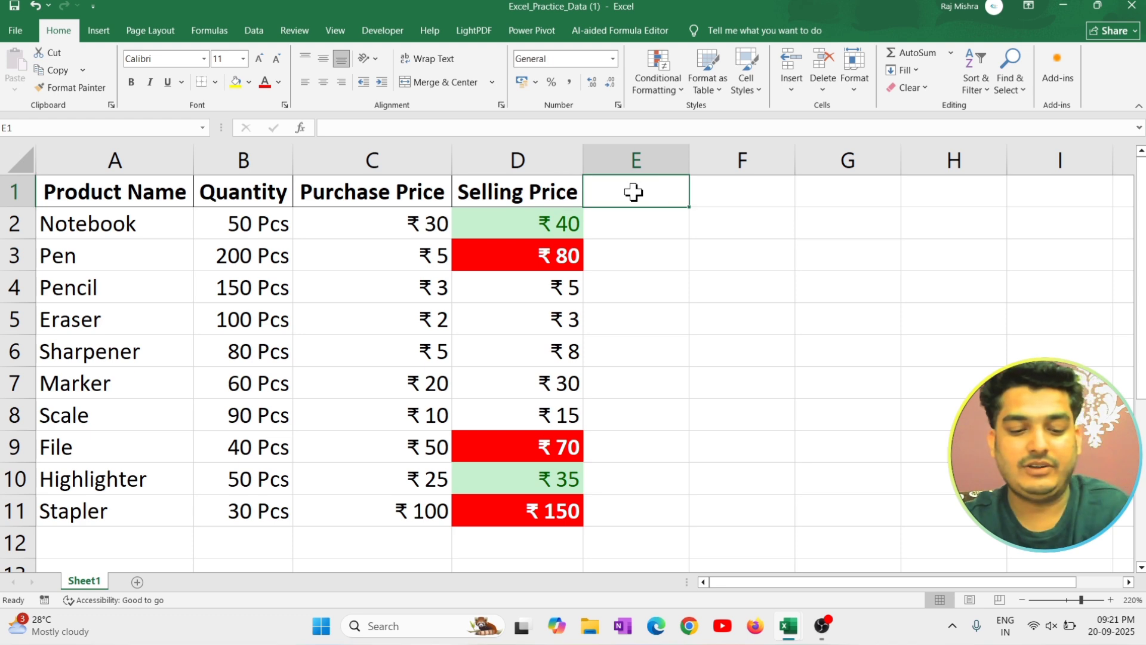
type("tot")
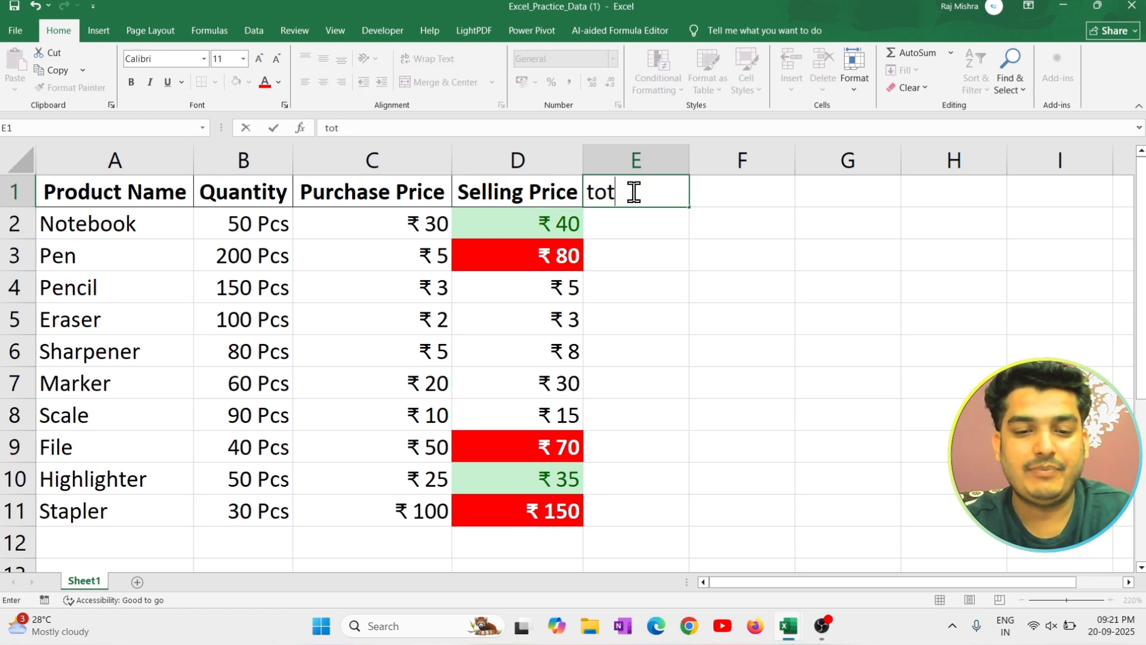
type("al")
key("Return")
Calculate quantity times selling price in E2 with =B2*D2 and fill the formula down to E11.
type("=")
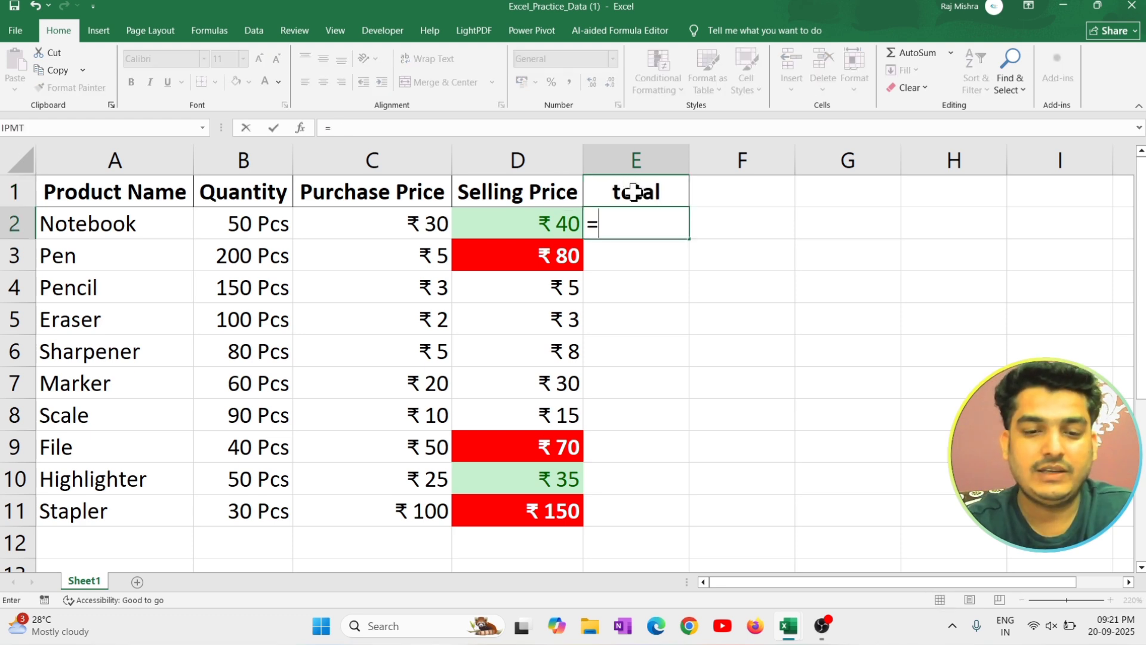
left_click(262, 223)
type("*")
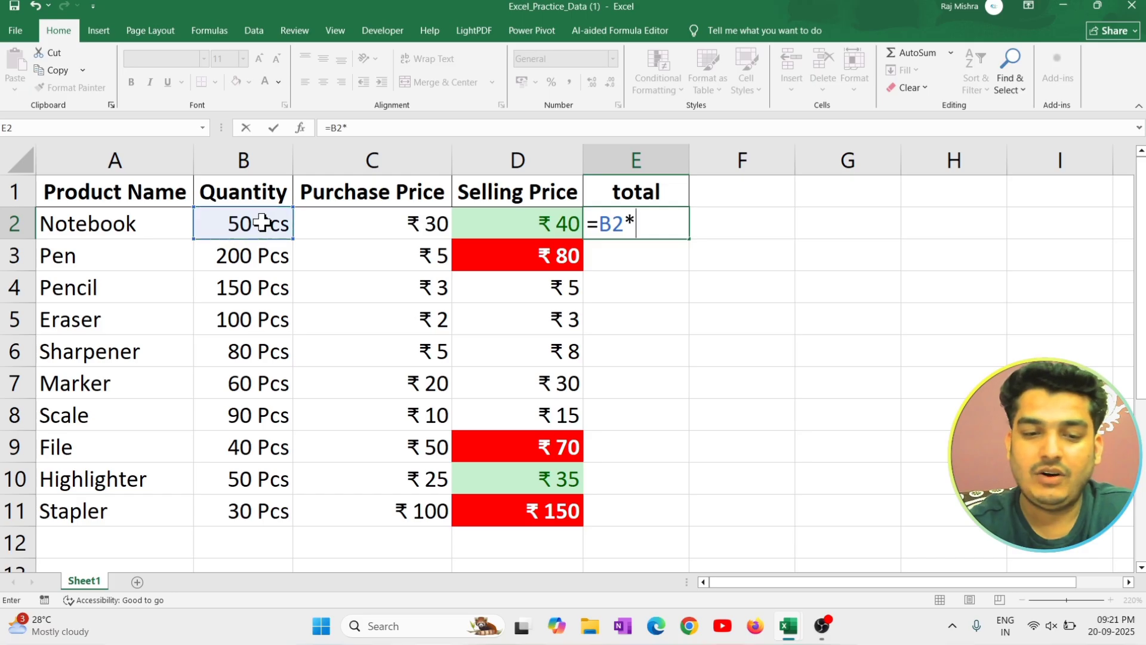
left_click(498, 224)
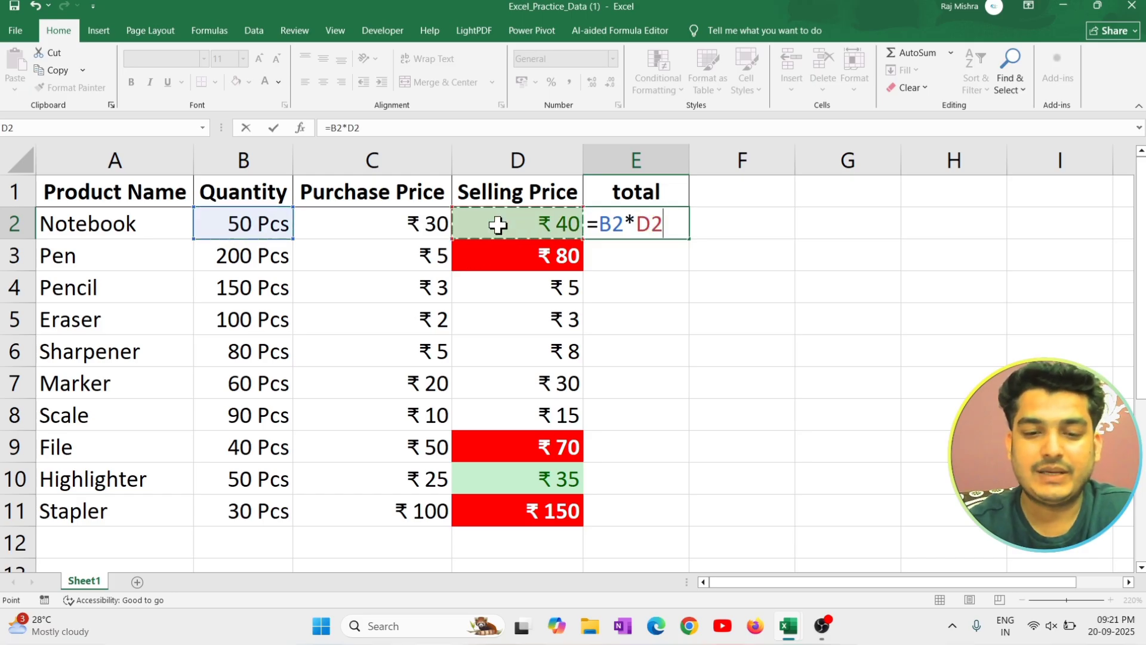
key("Return")
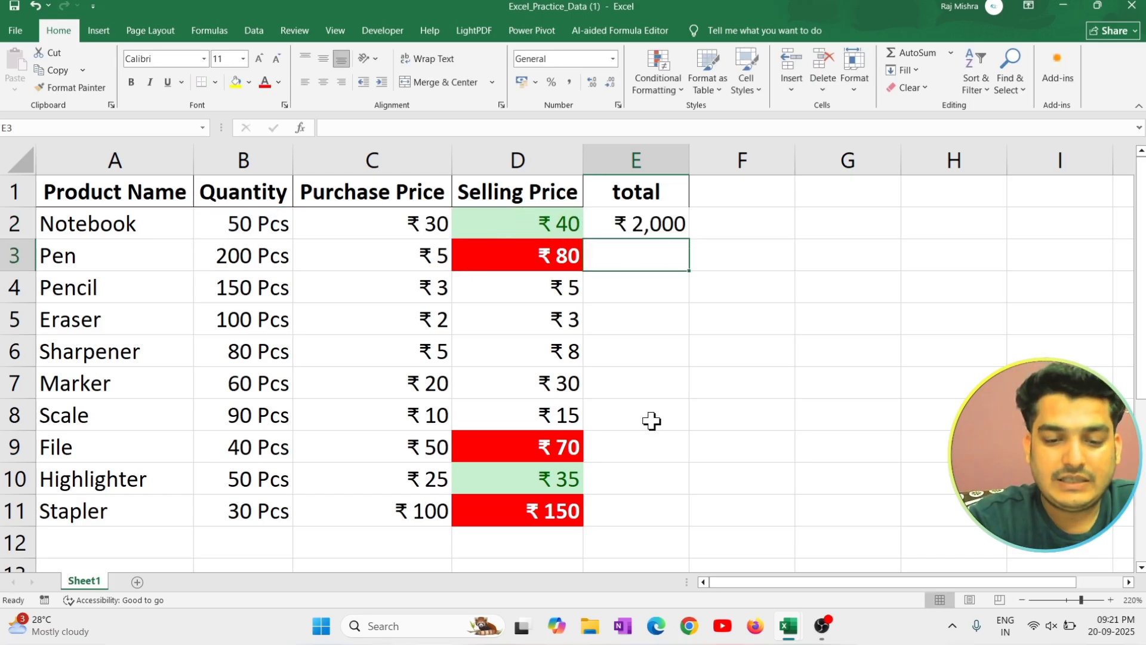
left_click(655, 218)
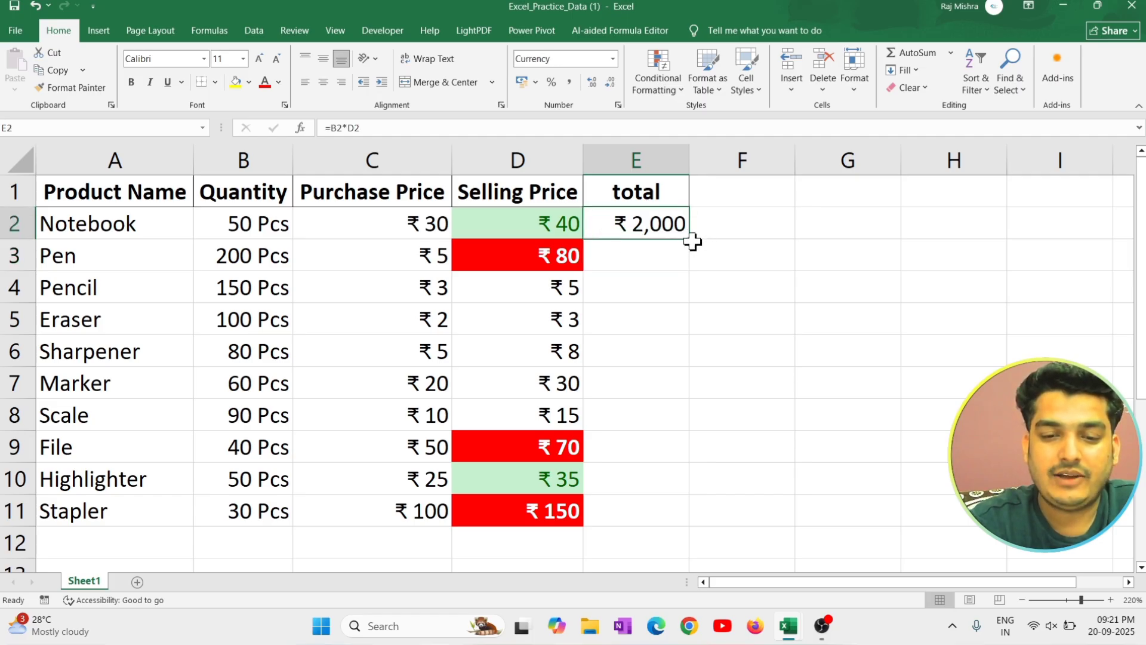
double_click(692, 241)
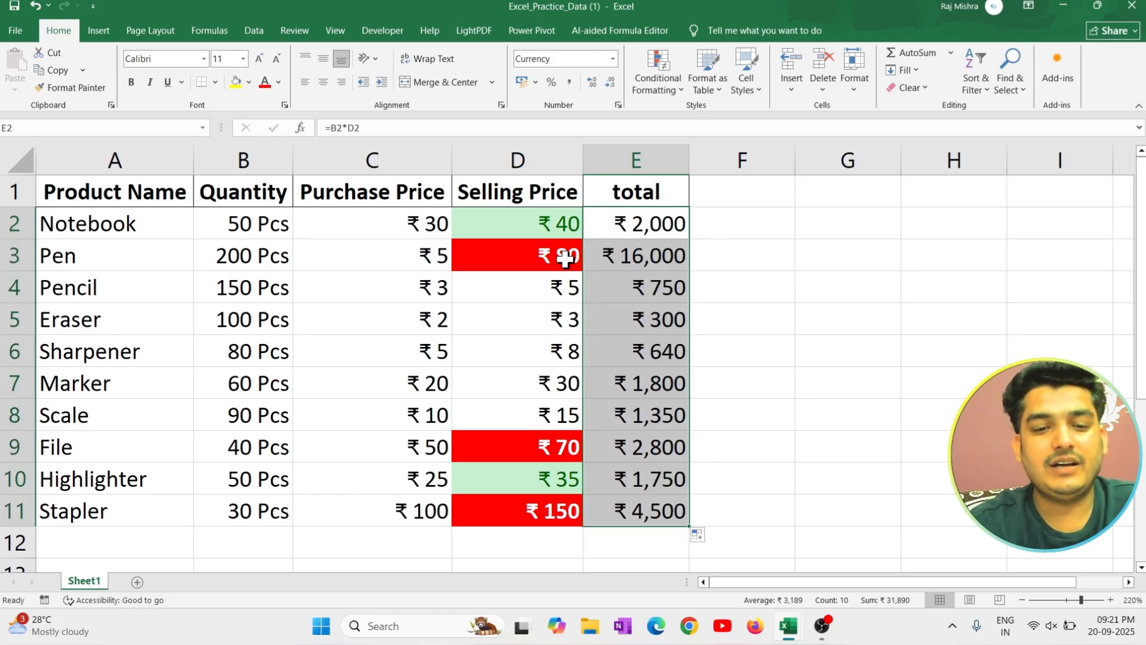
left_click(545, 256)
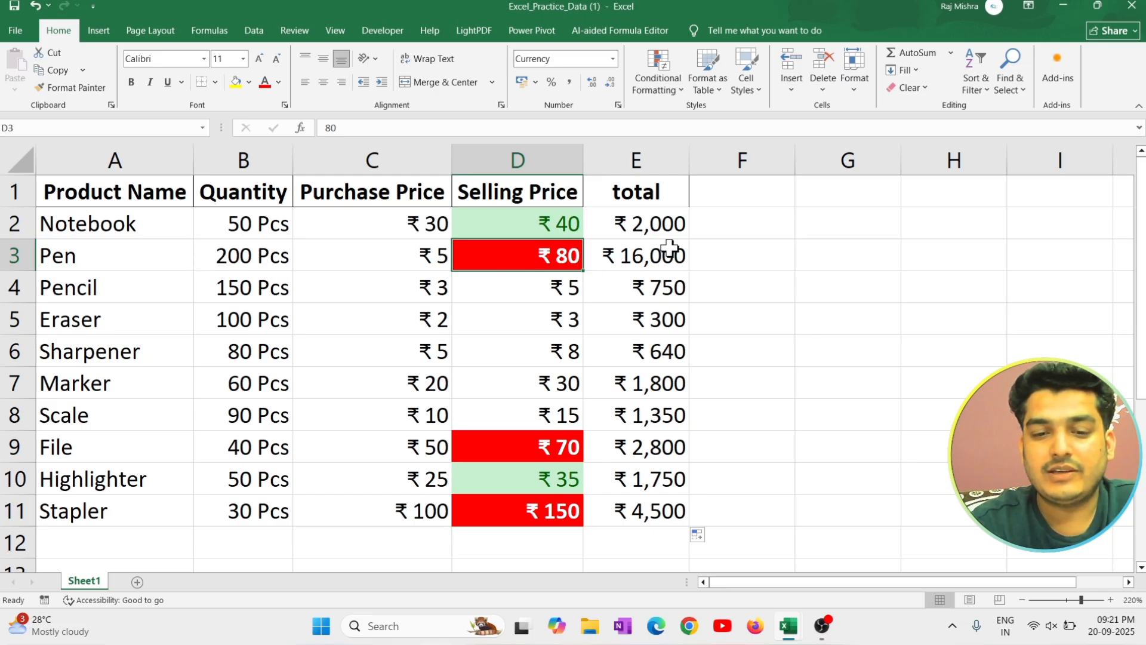
left_click(237, 289)
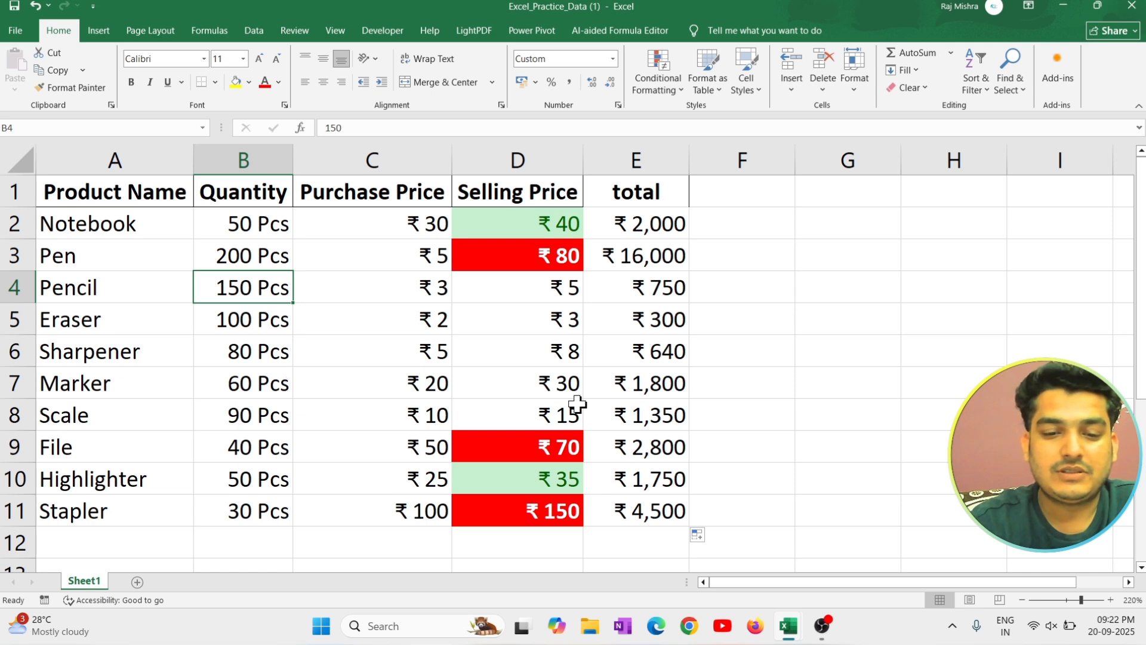
left_click(646, 513)
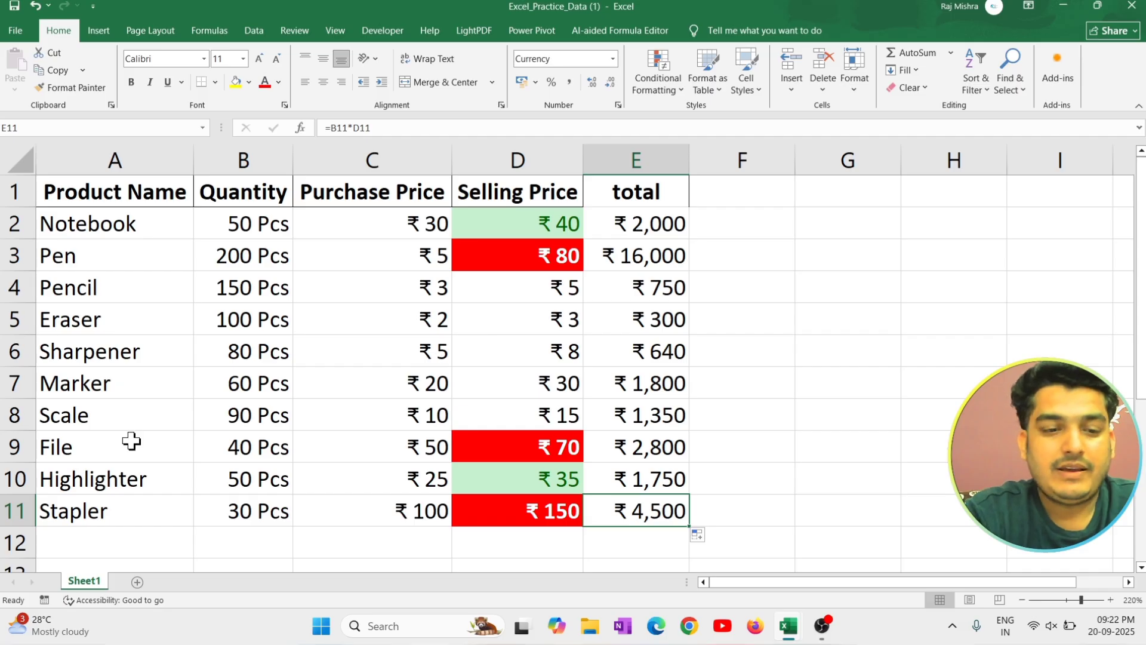
left_click(120, 543)
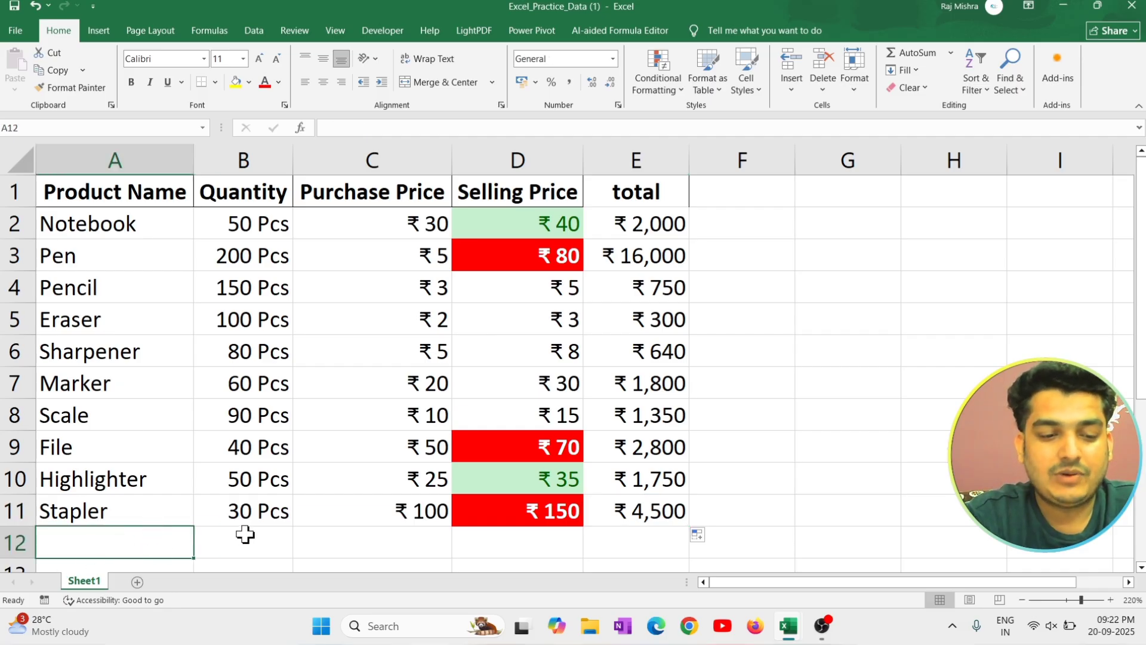
left_click(263, 538)
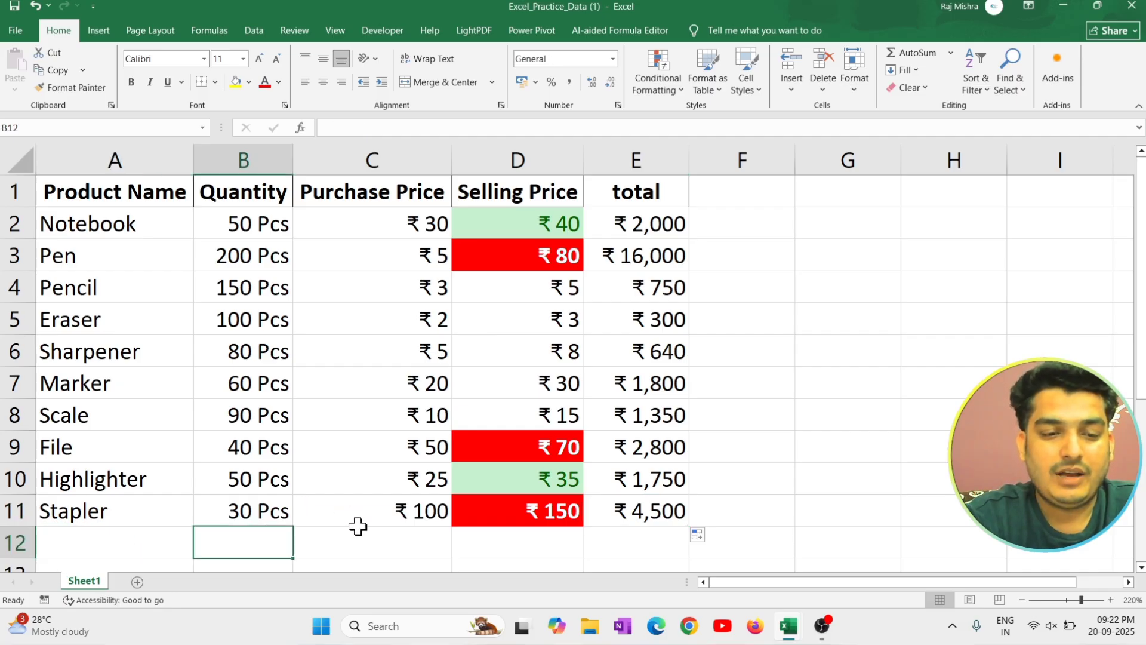
left_click(517, 533)
left_click(632, 536)
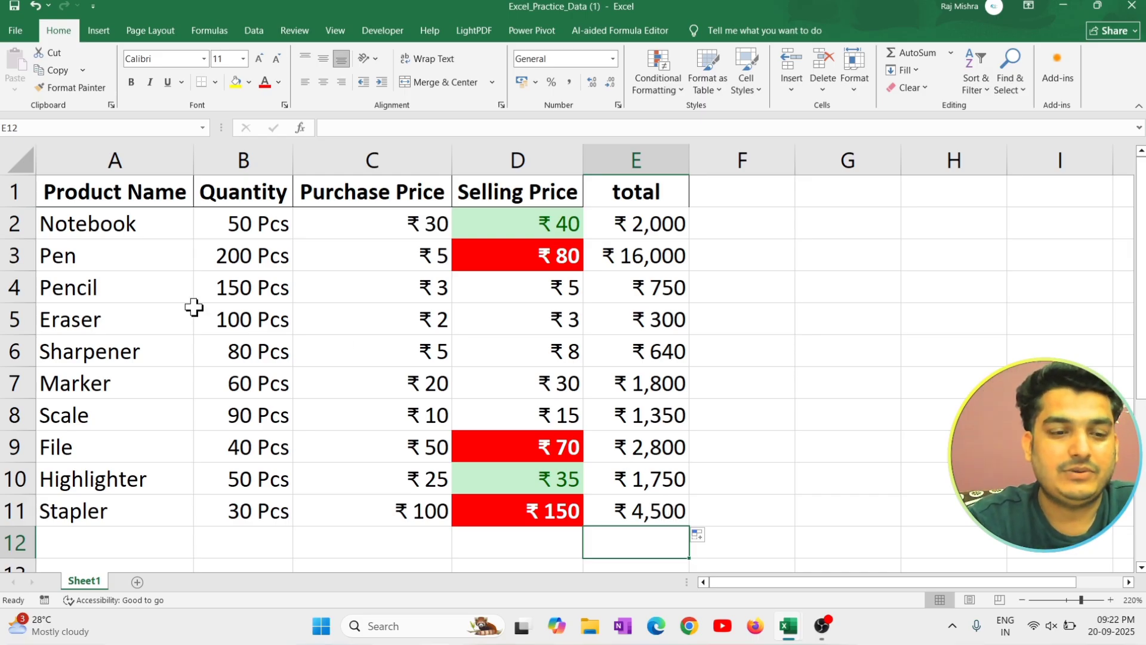
Format A1:E11 as a table with headers, using the purple style in the second row of the Medium styles.
left_click_drag(115, 192, 635, 511)
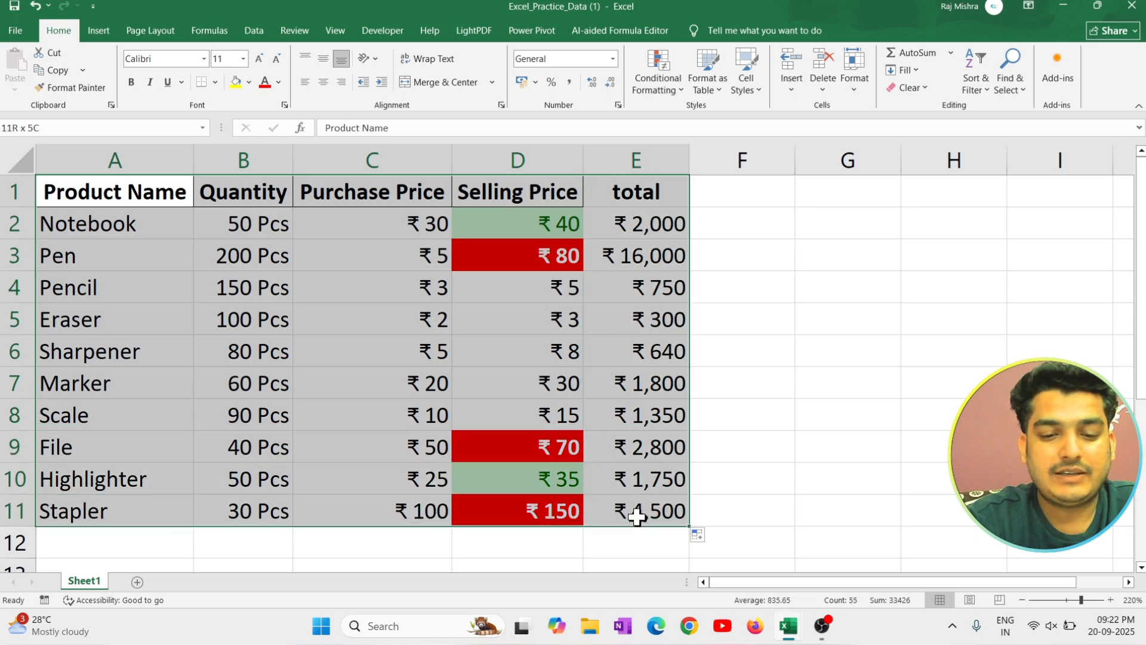
left_click(705, 86)
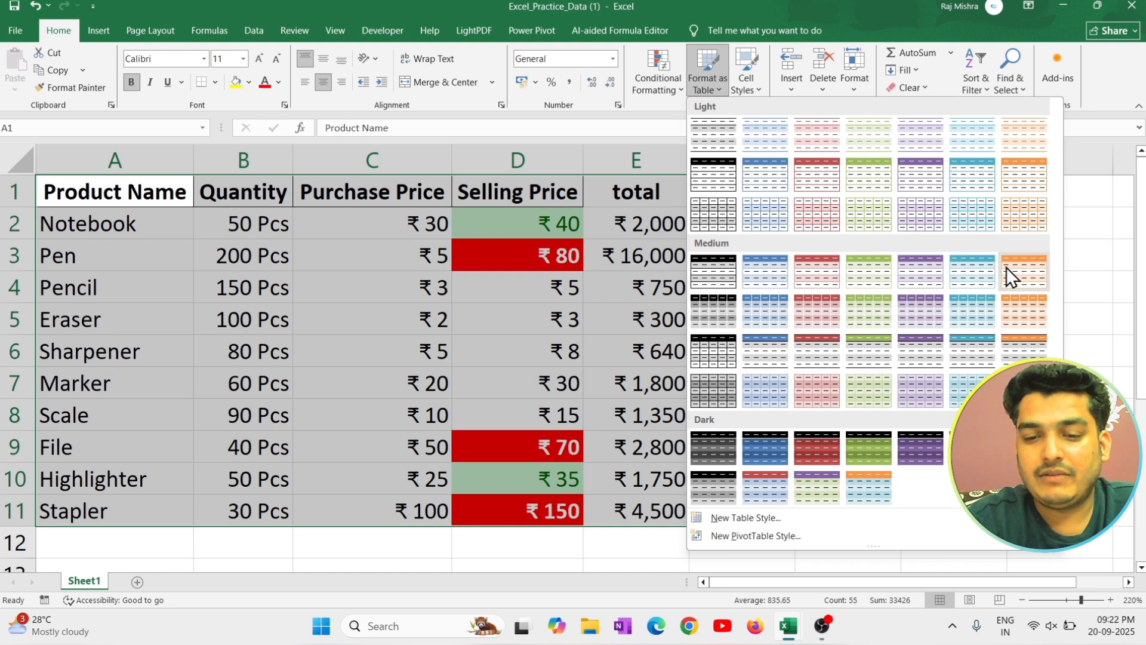
left_click(904, 321)
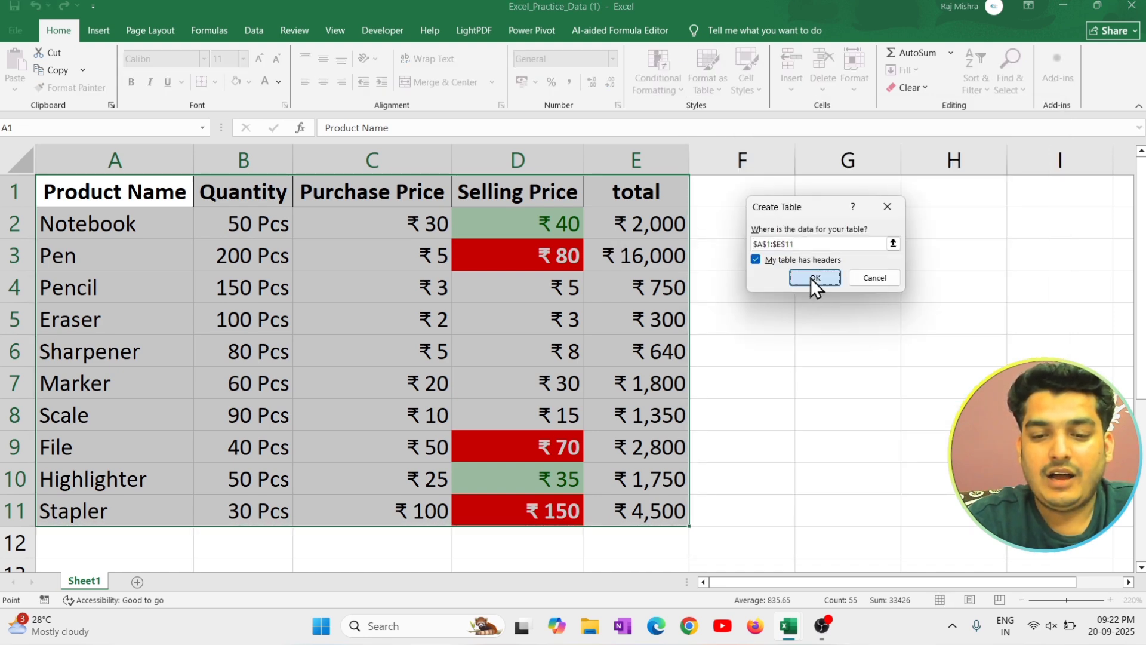
left_click(812, 279)
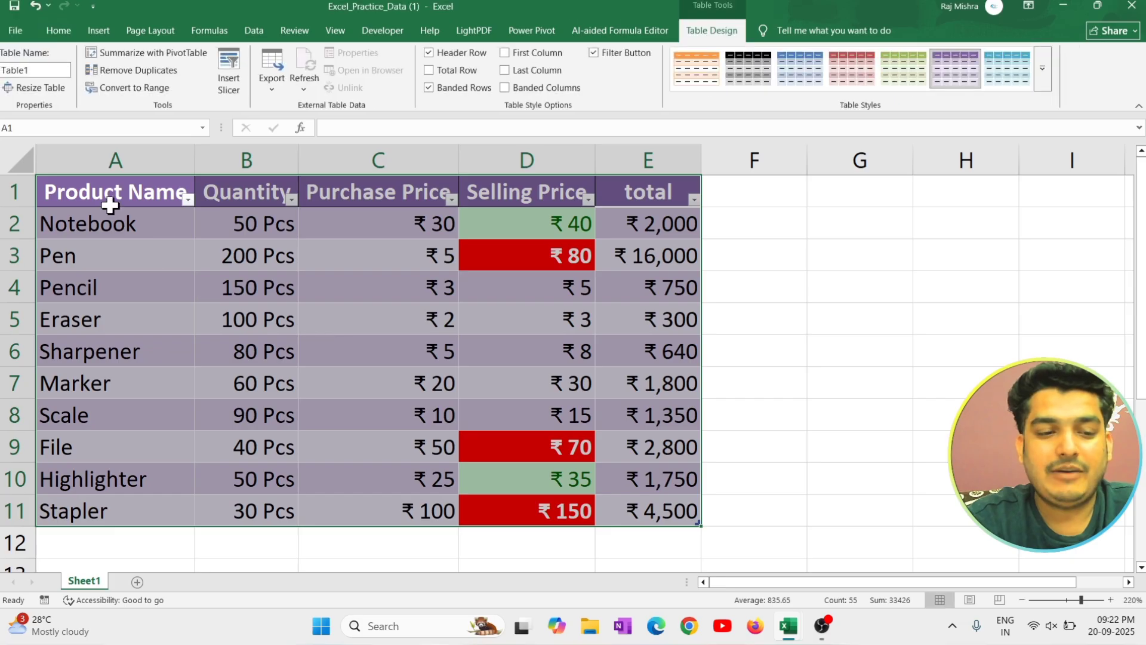
Widen the Product Name, Quantity and Purchase Price columns so their headers clear the filter buttons.
mouse_move(194, 170)
left_mouse_down()
mouse_move(192, 158)
mouse_move(217, 166)
left_mouse_up()
left_click_drag(321, 157, 350, 159)
left_click_drag(511, 152, 521, 153)
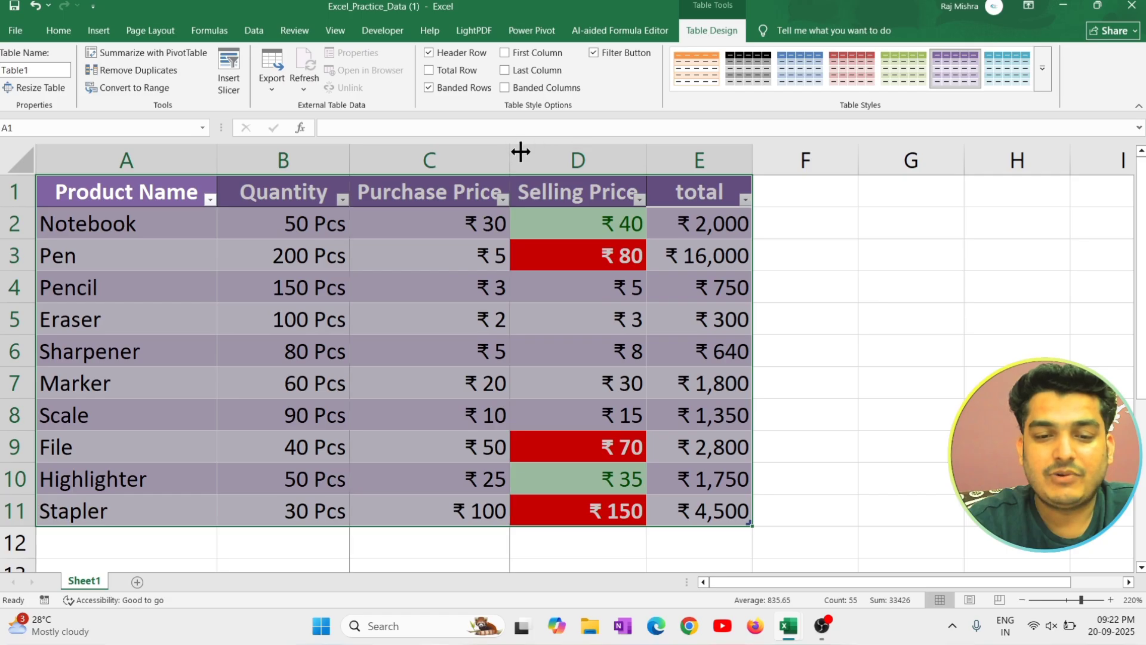
left_click(842, 330)
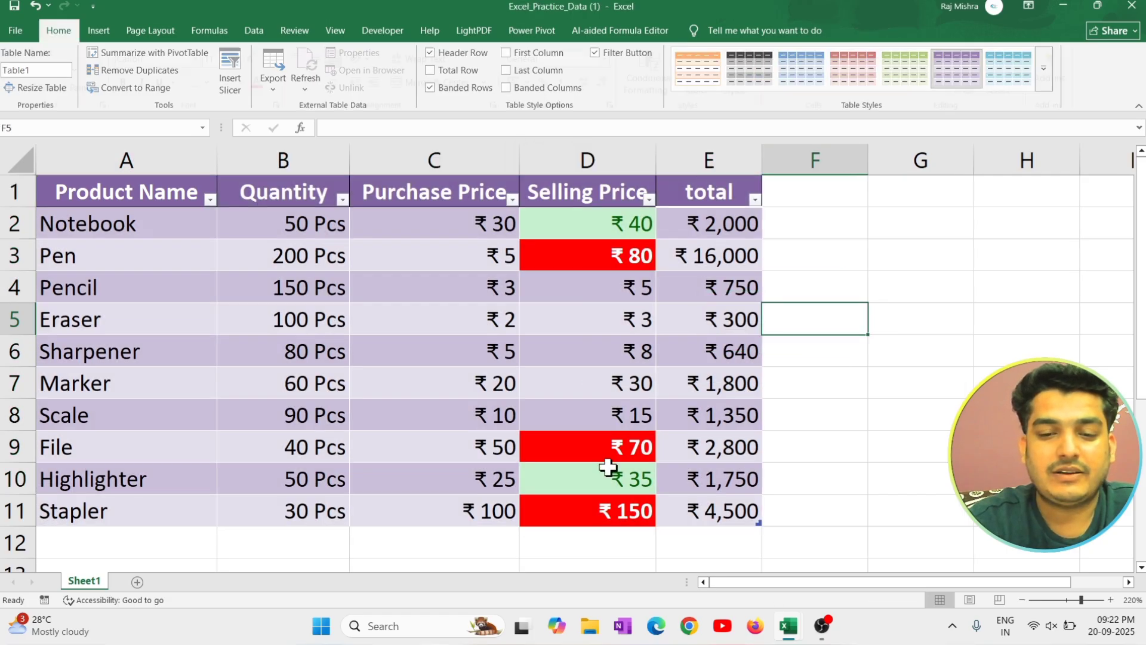
Add a printer entry in row 12 with quantity 5, purchase price 90000 and selling price 10000.
left_click(111, 528)
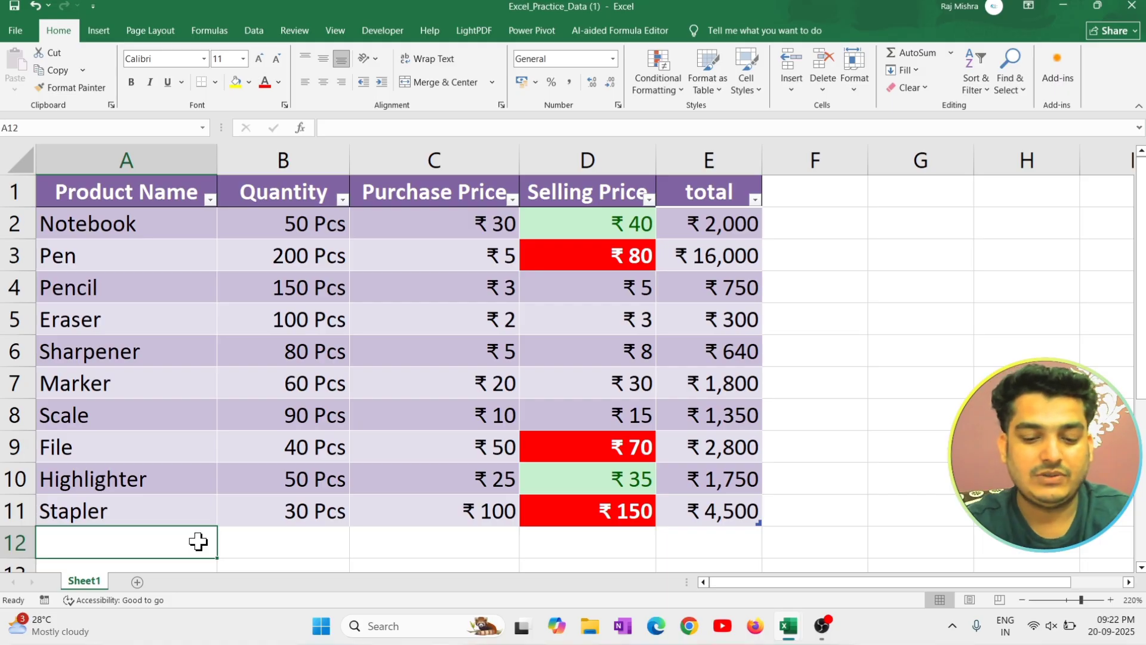
type("print")
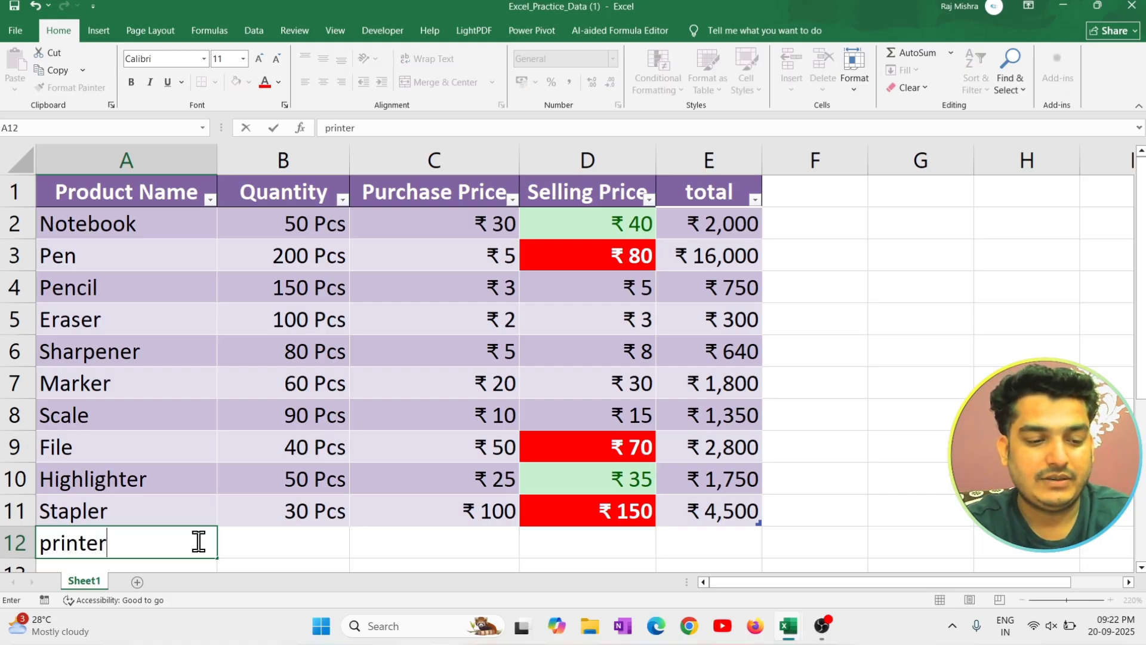
type("er")
key("Tab")
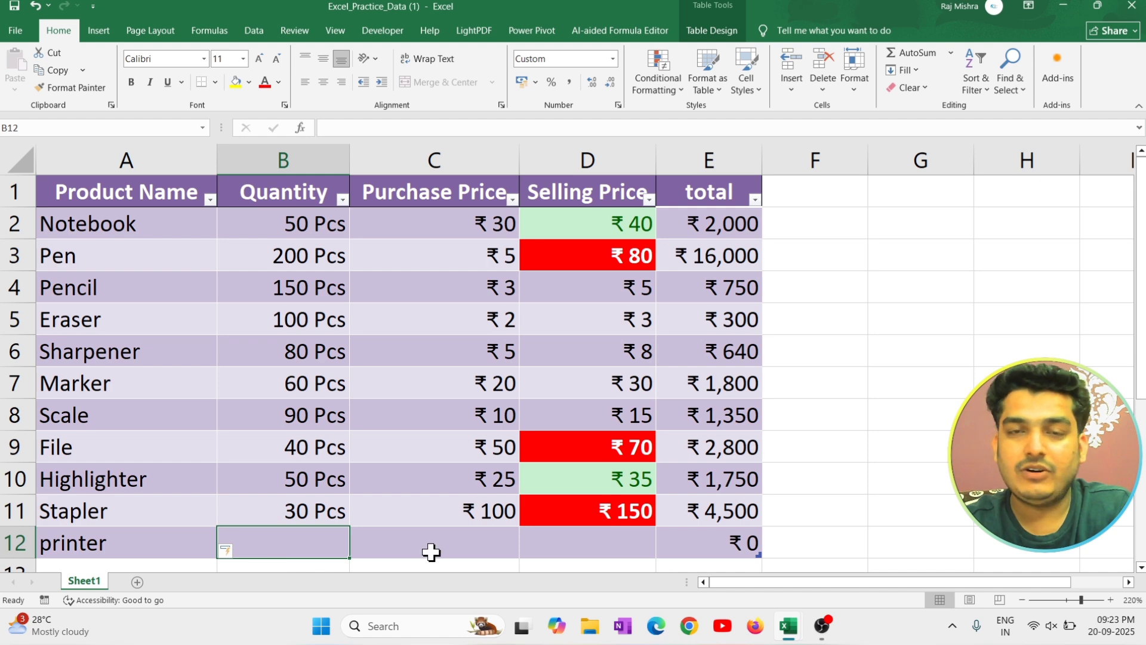
type("5")
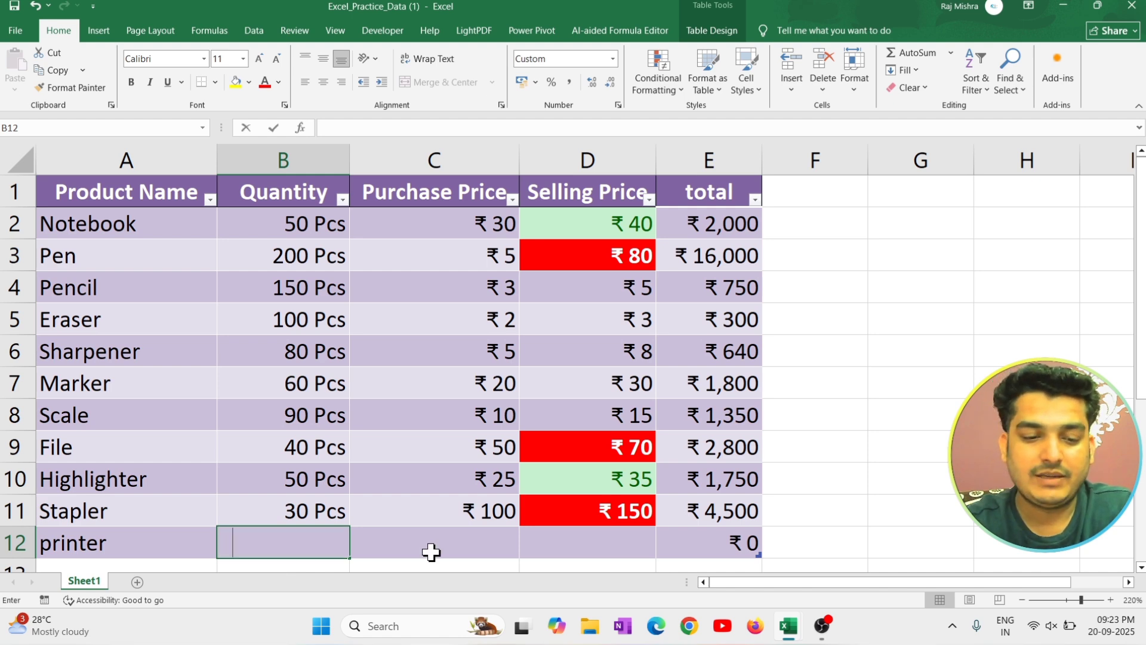
left_click(431, 552)
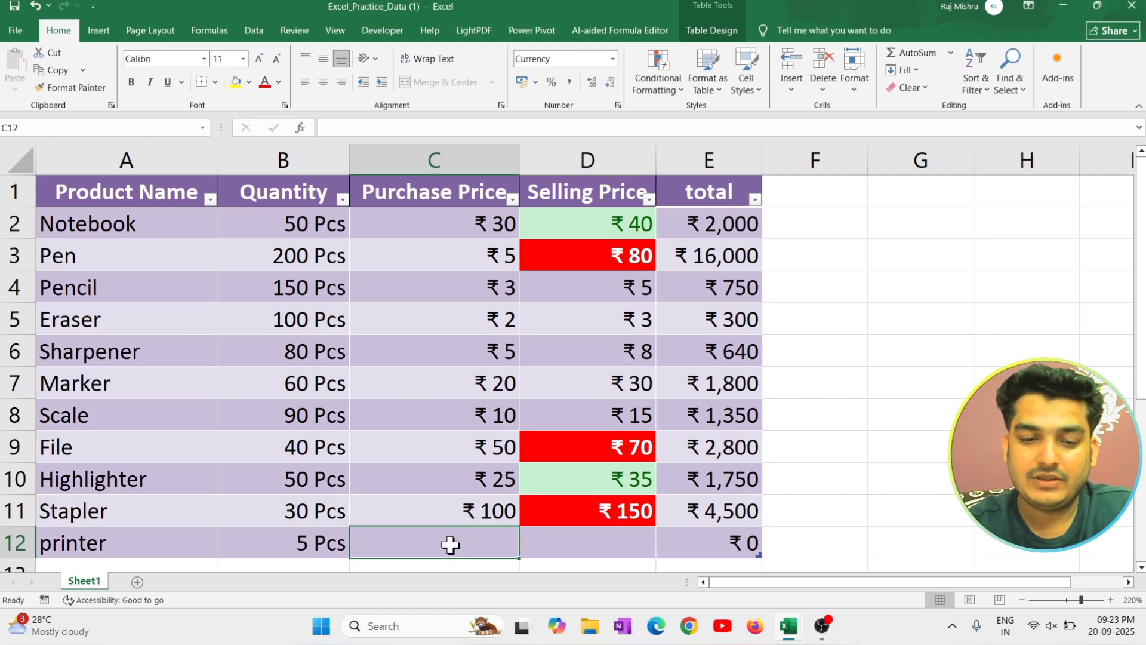
type("90000")
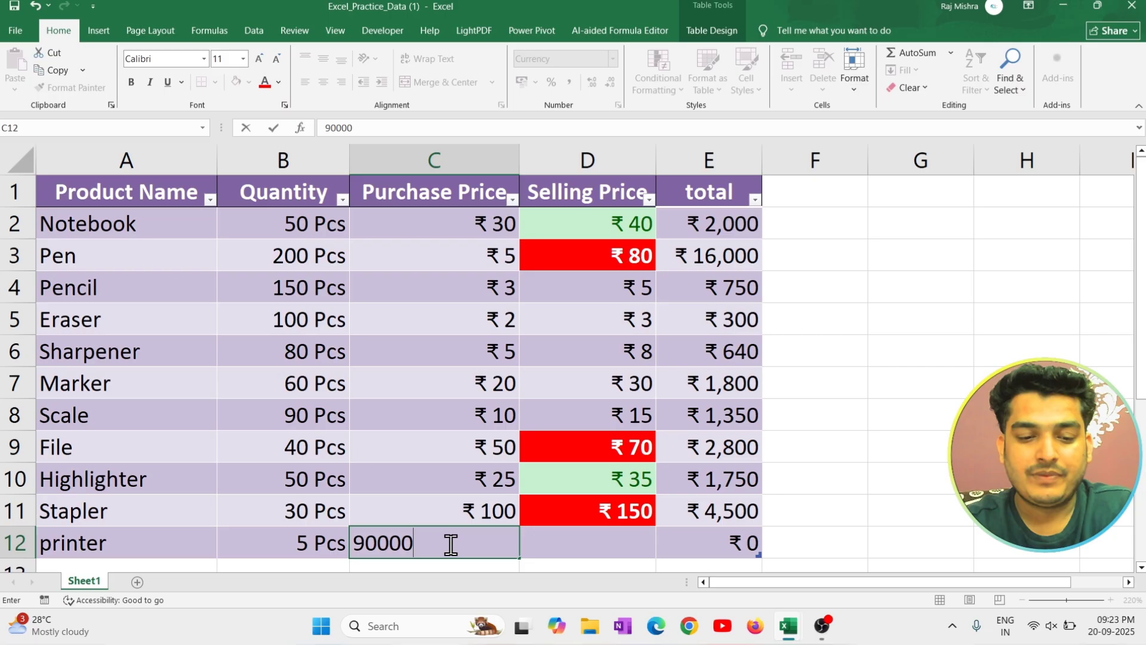
key("Tab")
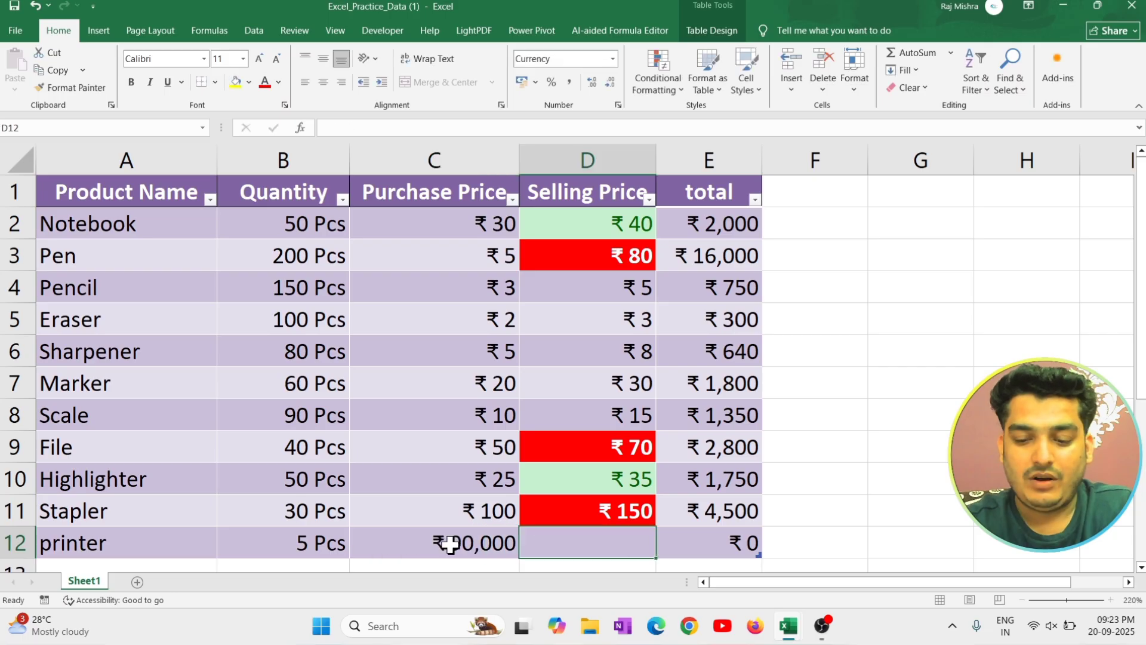
type("10000")
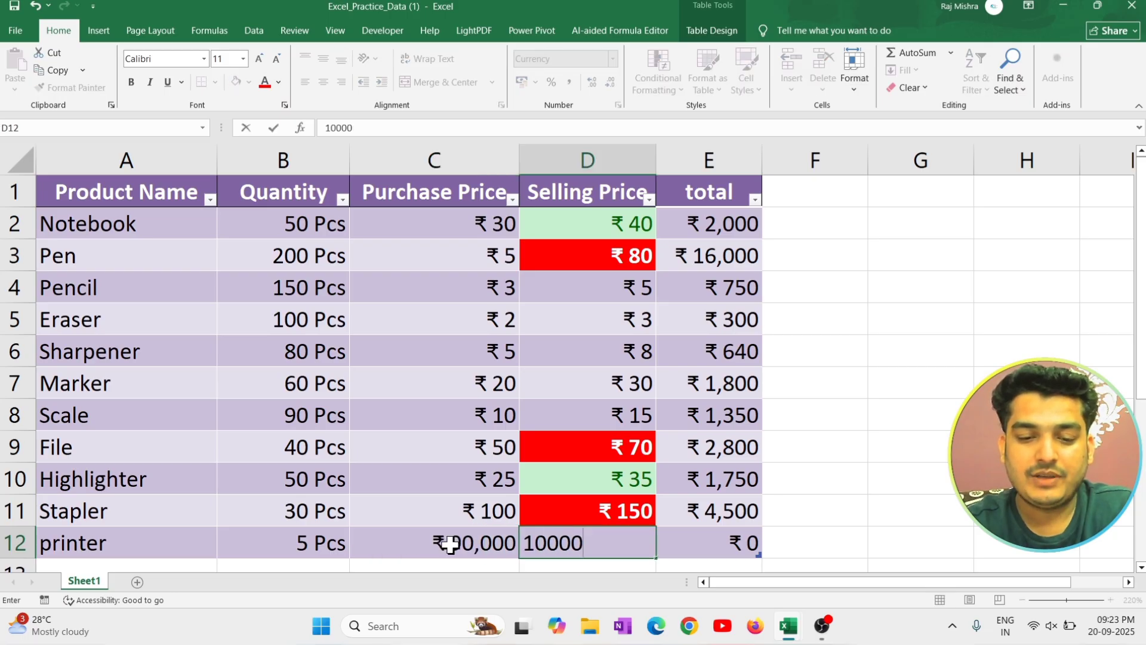
key("Tab")
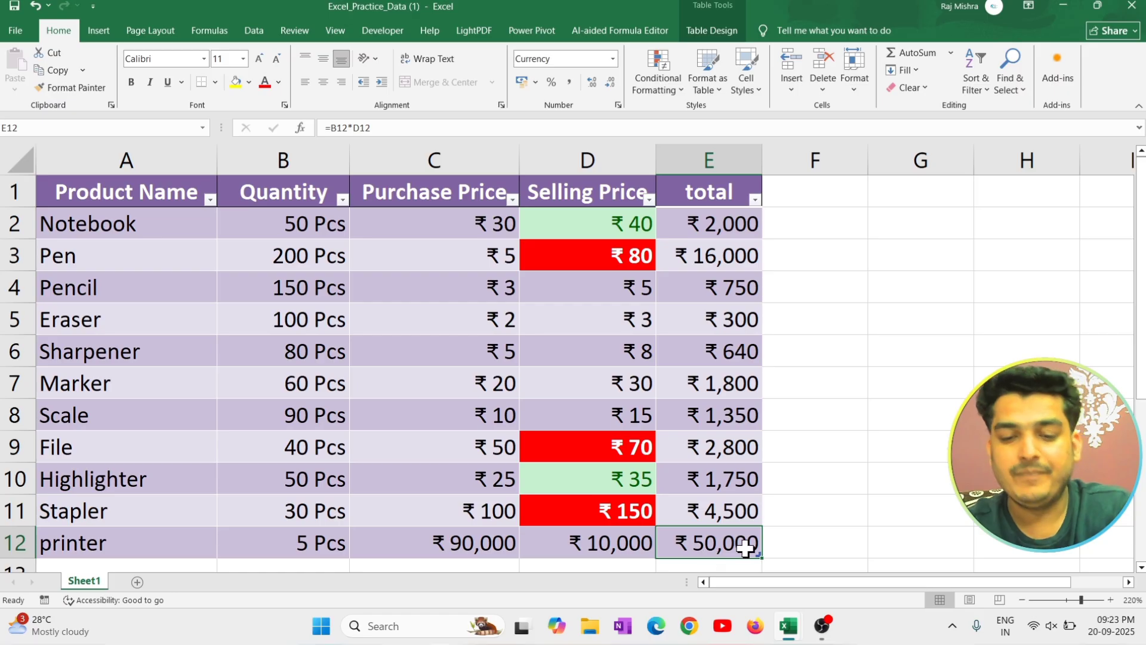
Correct the printer's purchase price in C12 to 9000.
left_click(460, 546)
double_click(615, 546)
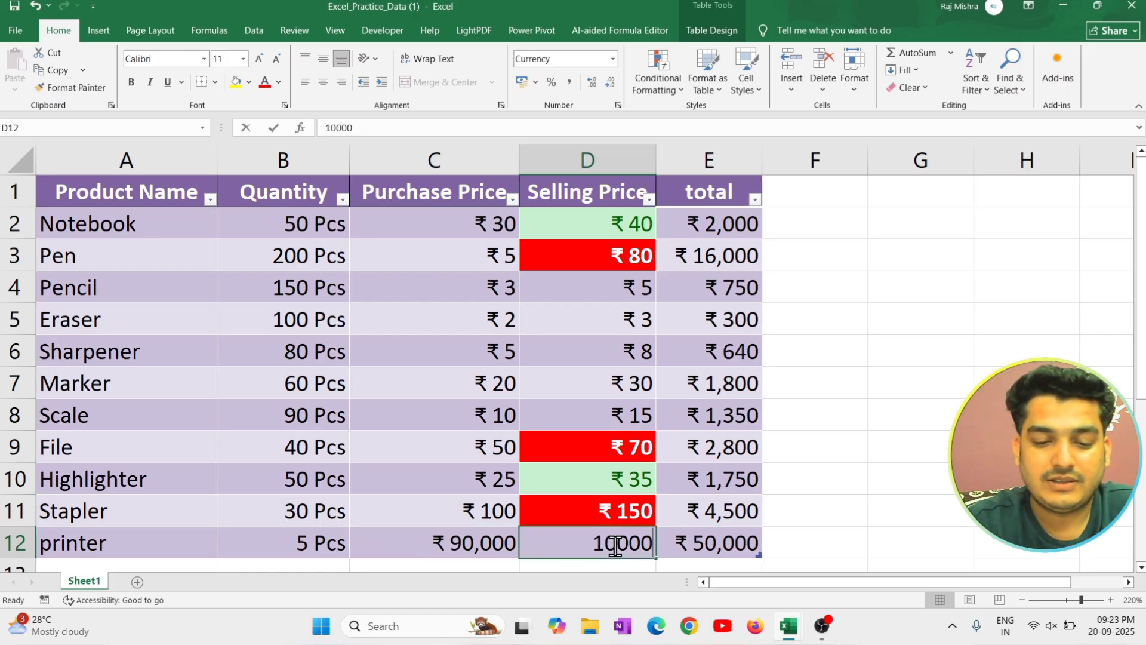
left_click(455, 545)
double_click(457, 544)
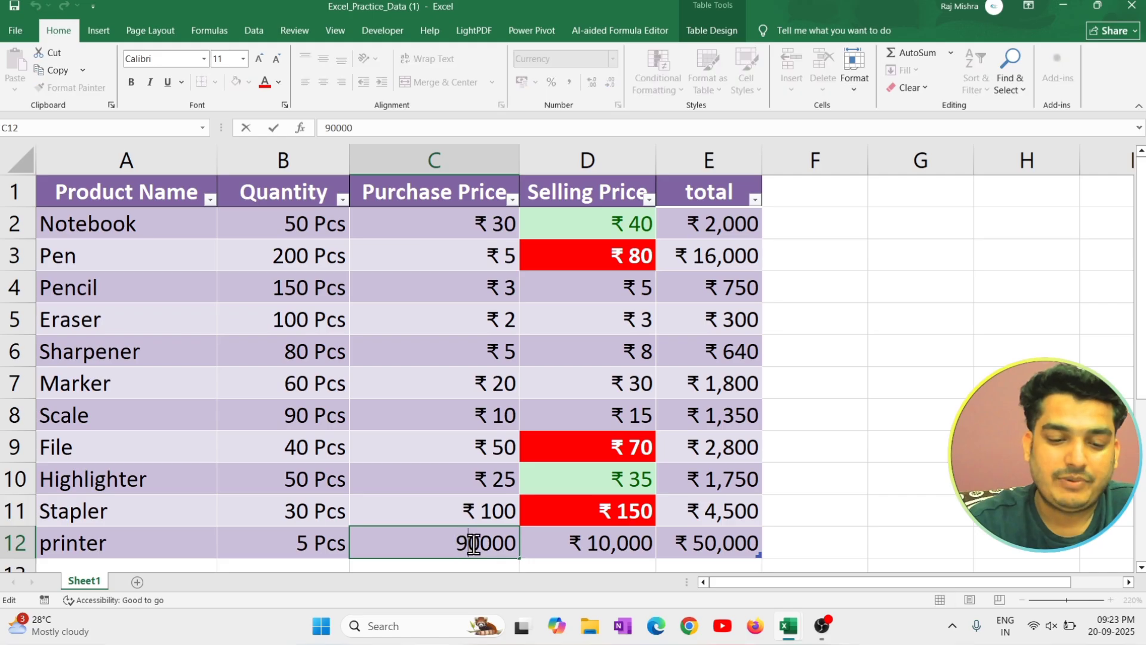
key("Return")
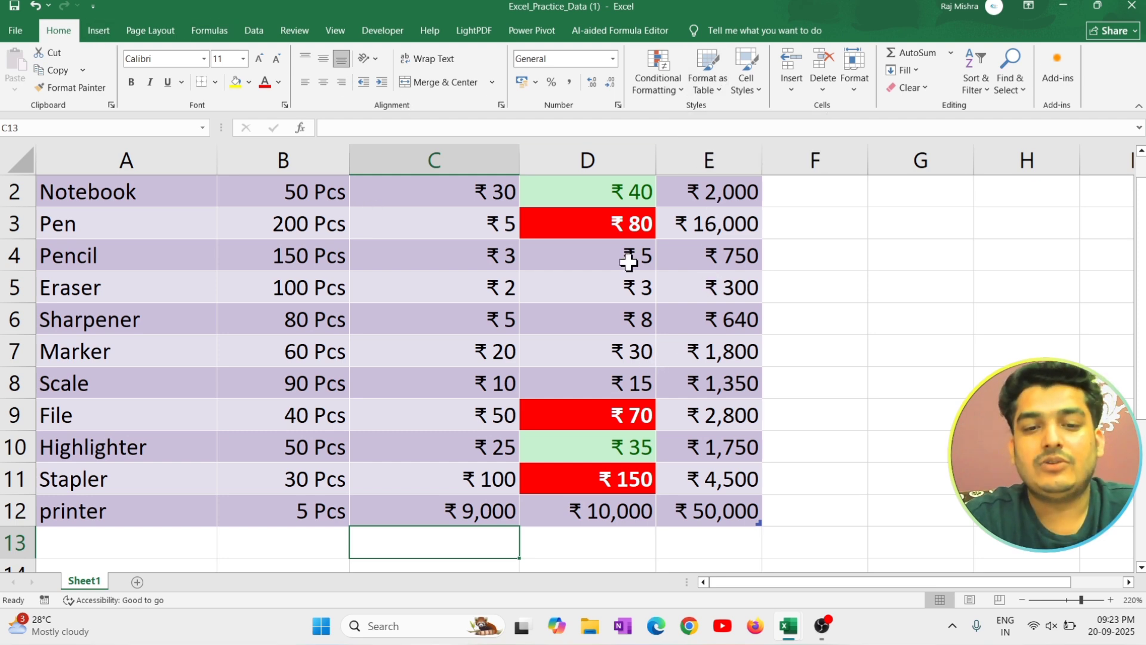
scroll(651, 360, "up", 1)
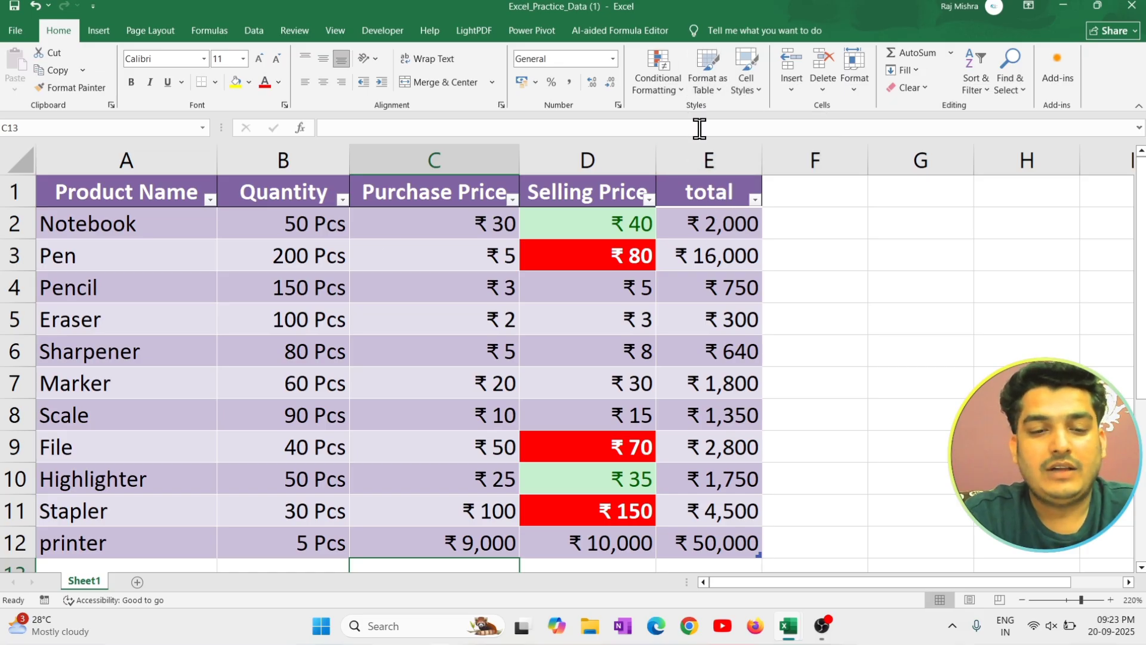
Apply the 60% - Accent1 cell style to the header row A1:E1.
left_click_drag(112, 197, 708, 163)
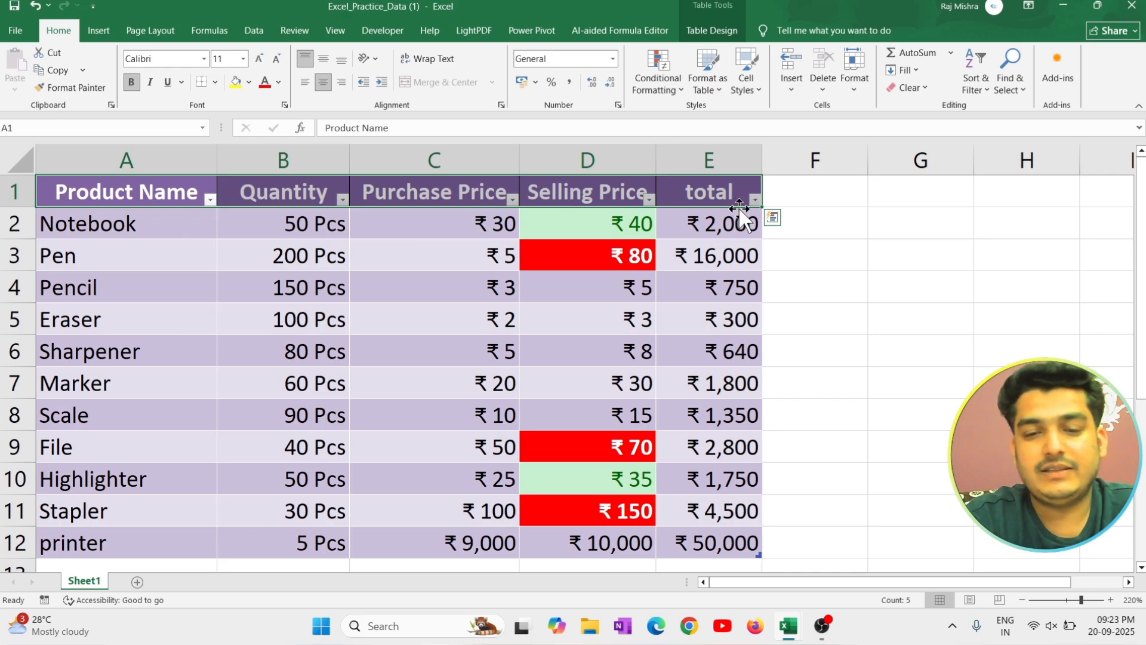
left_click(278, 282)
left_click_drag(134, 189, 706, 179)
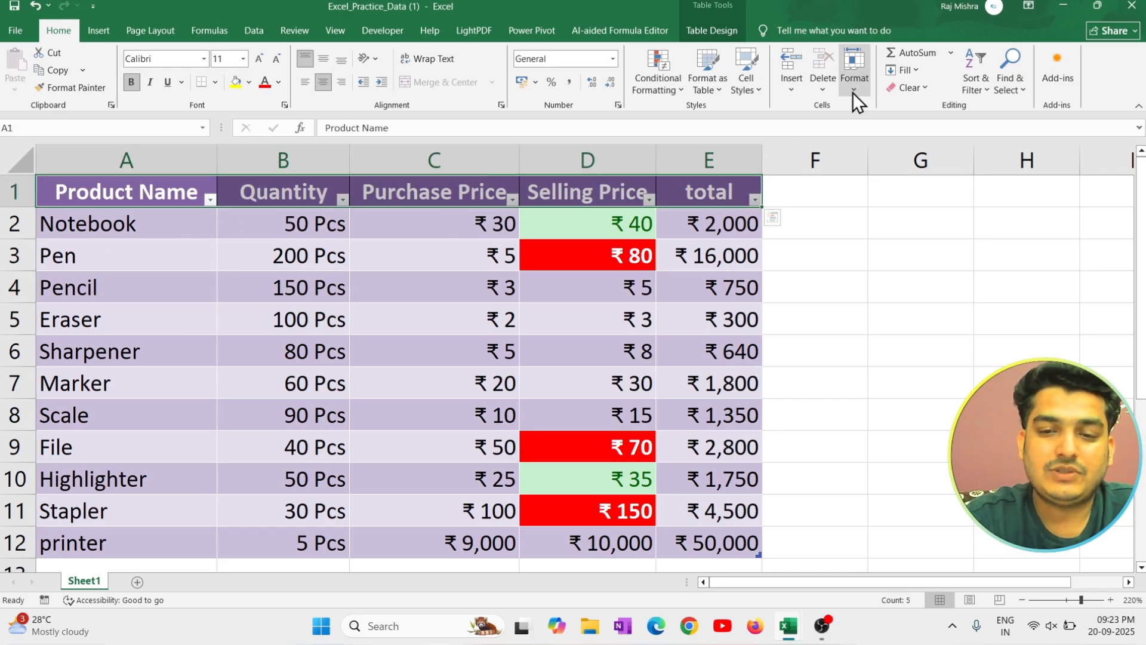
left_click(747, 92)
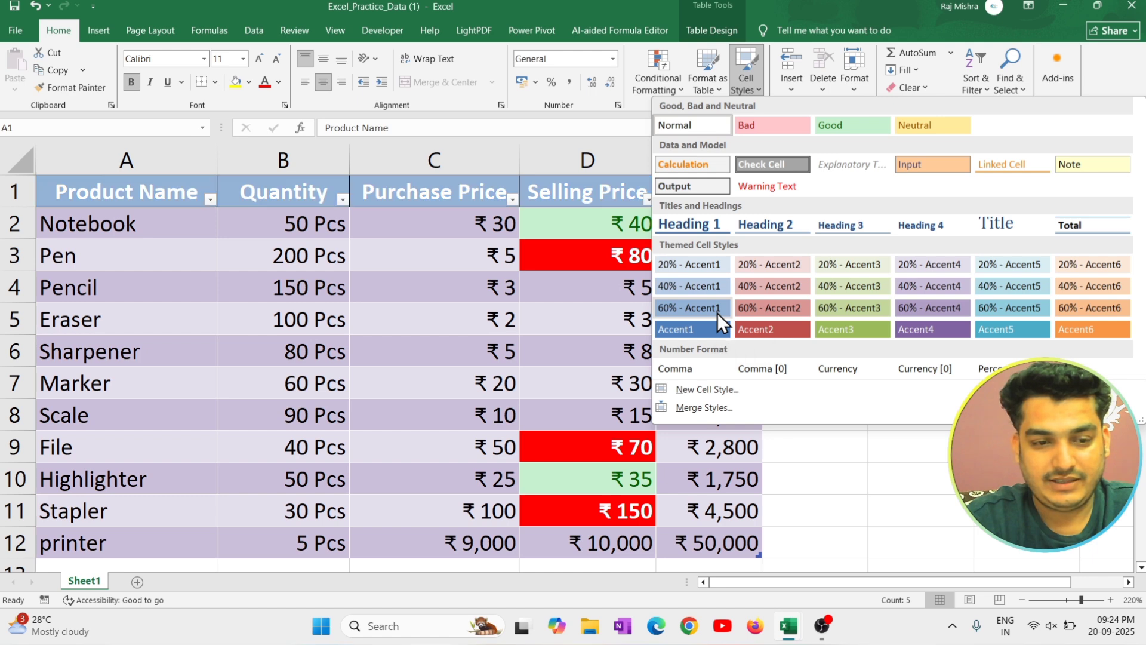
left_click(718, 313)
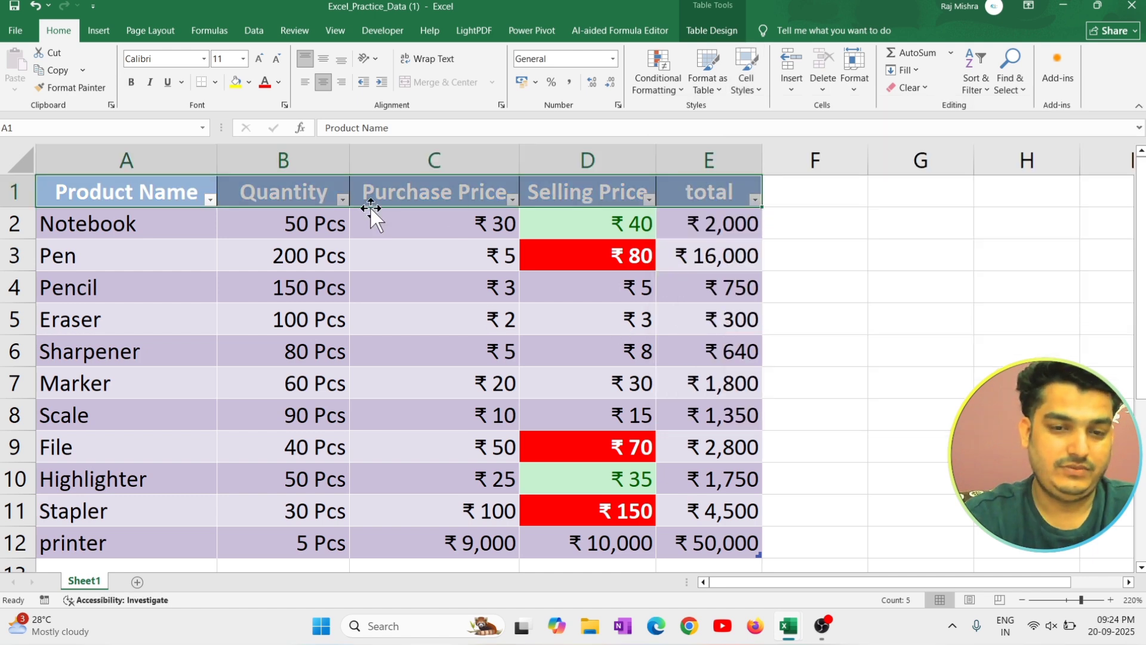
left_click(444, 312)
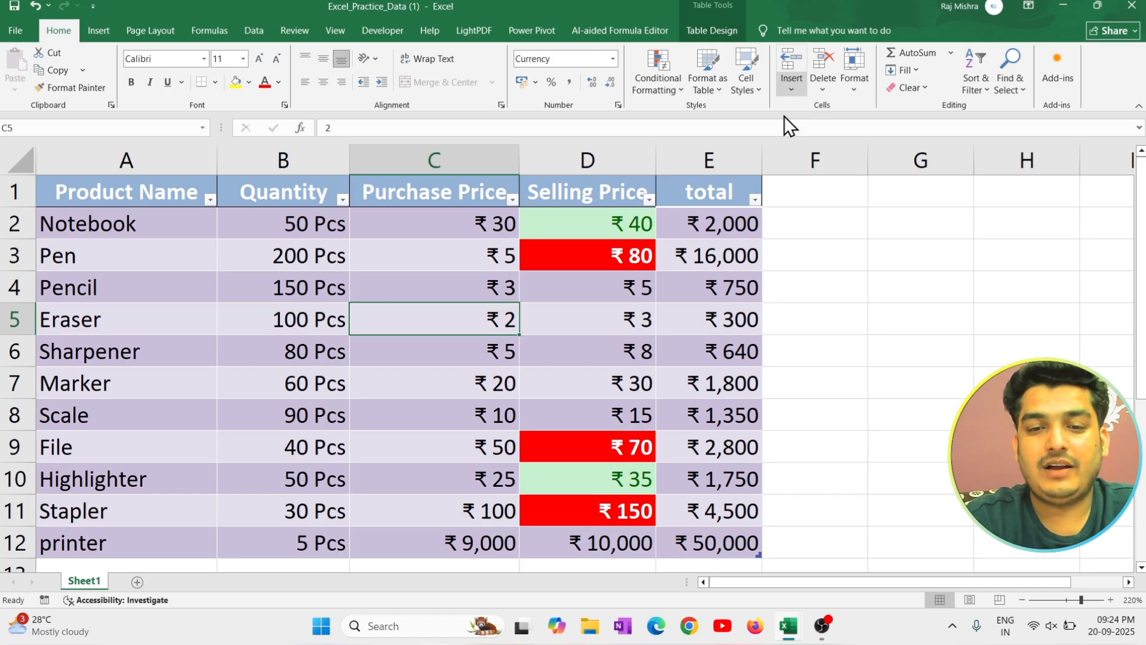
left_click_drag(123, 182, 673, 378)
left_click(256, 317)
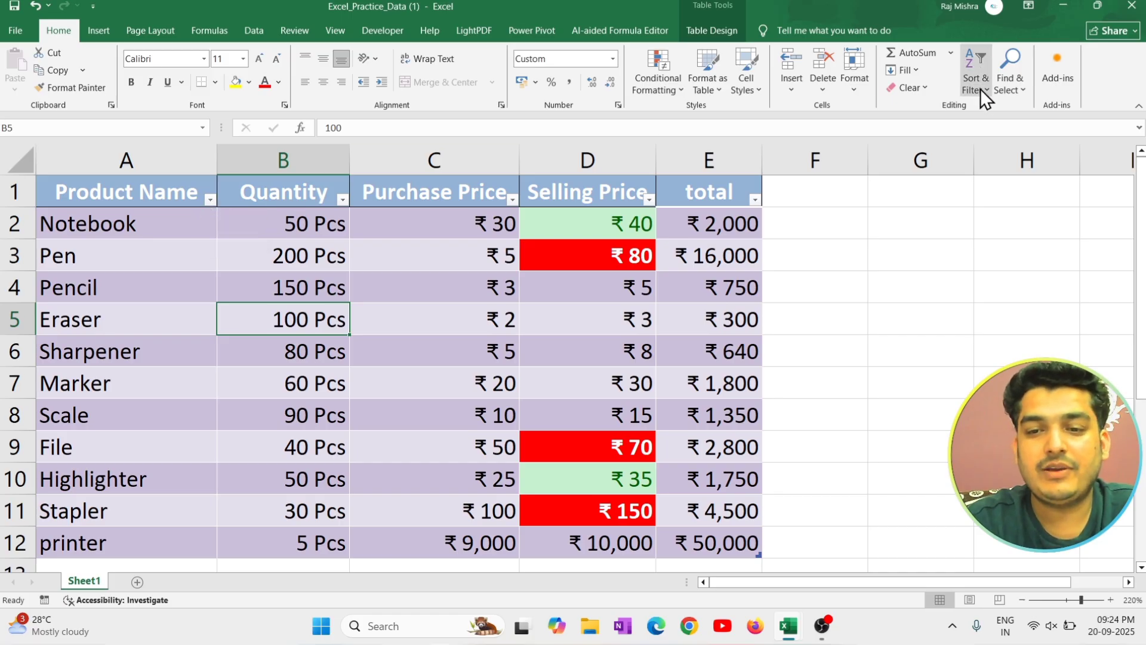
left_click(191, 193)
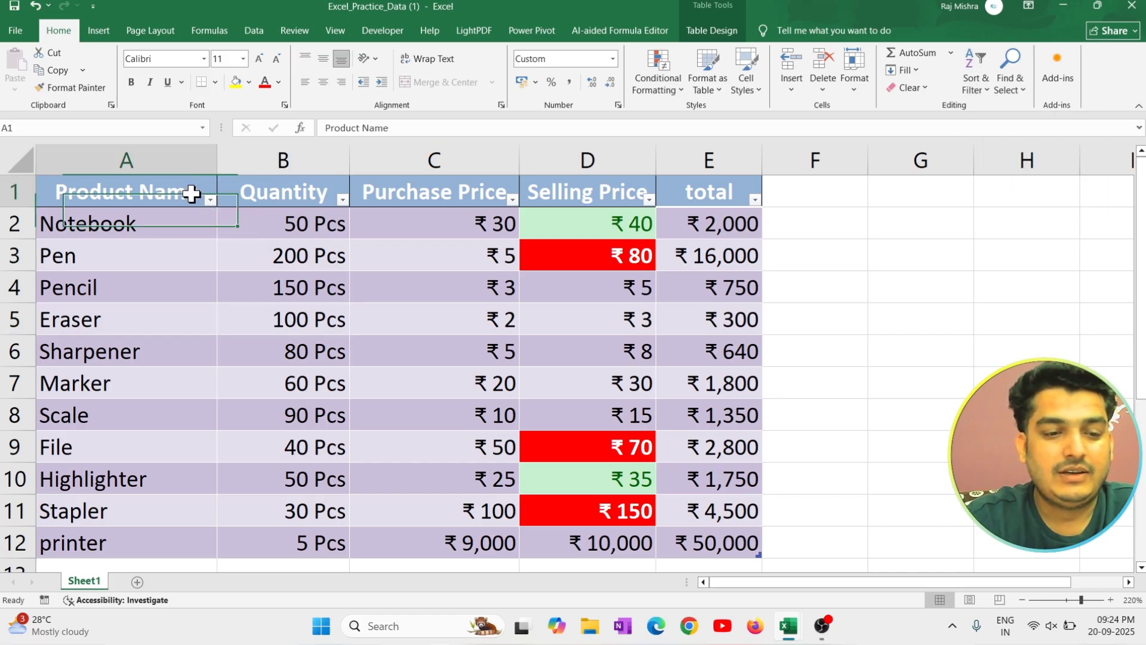
left_click_drag(192, 193, 723, 486)
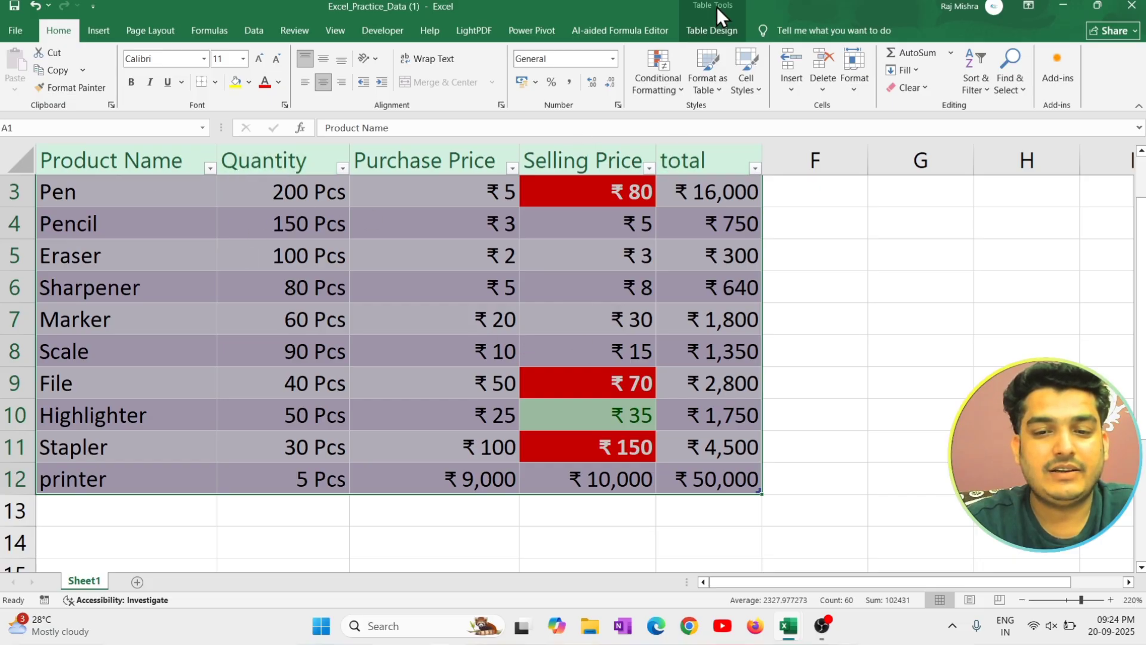
left_click(295, 233)
left_click(228, 402)
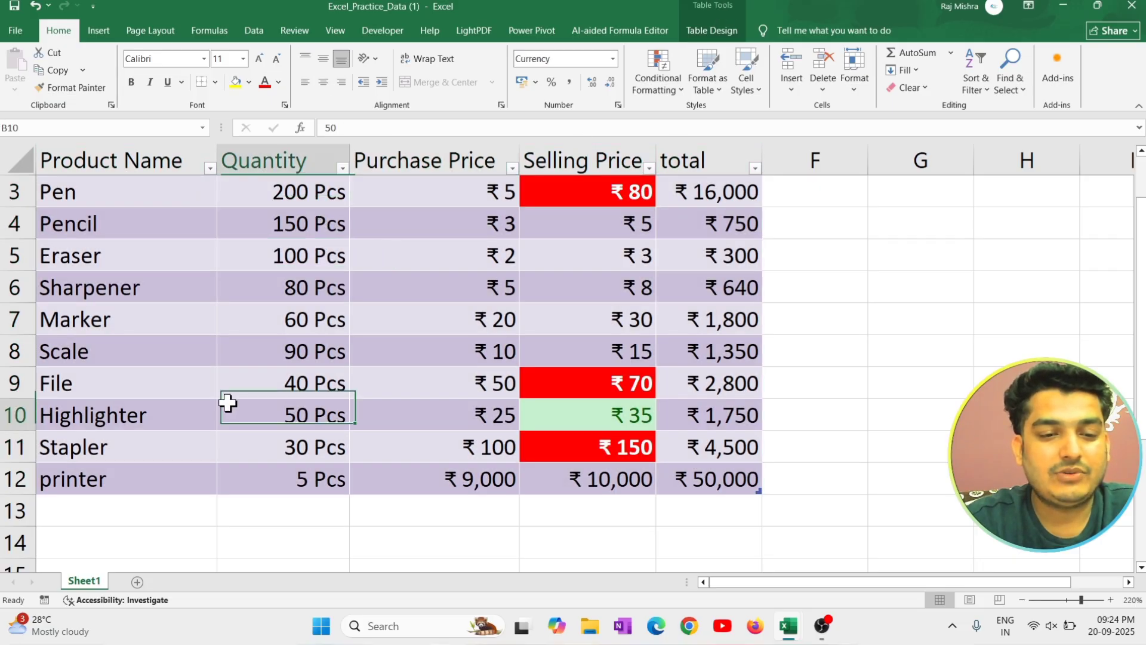
Convert the product table back to a normal range of cells.
left_click(333, 320)
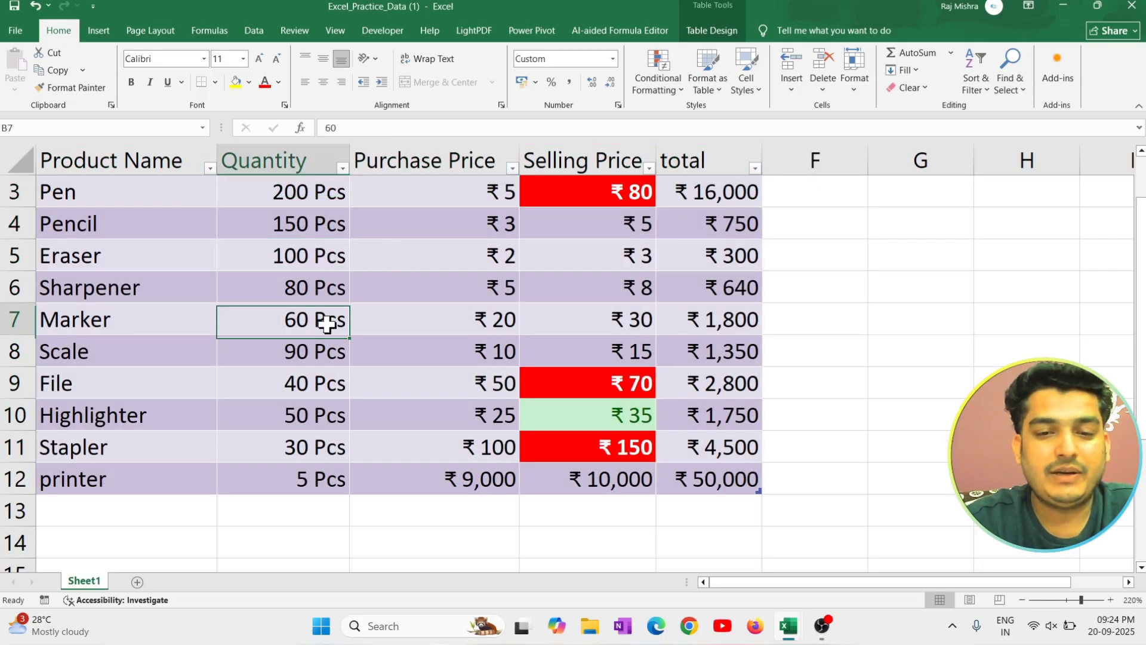
left_click(712, 30)
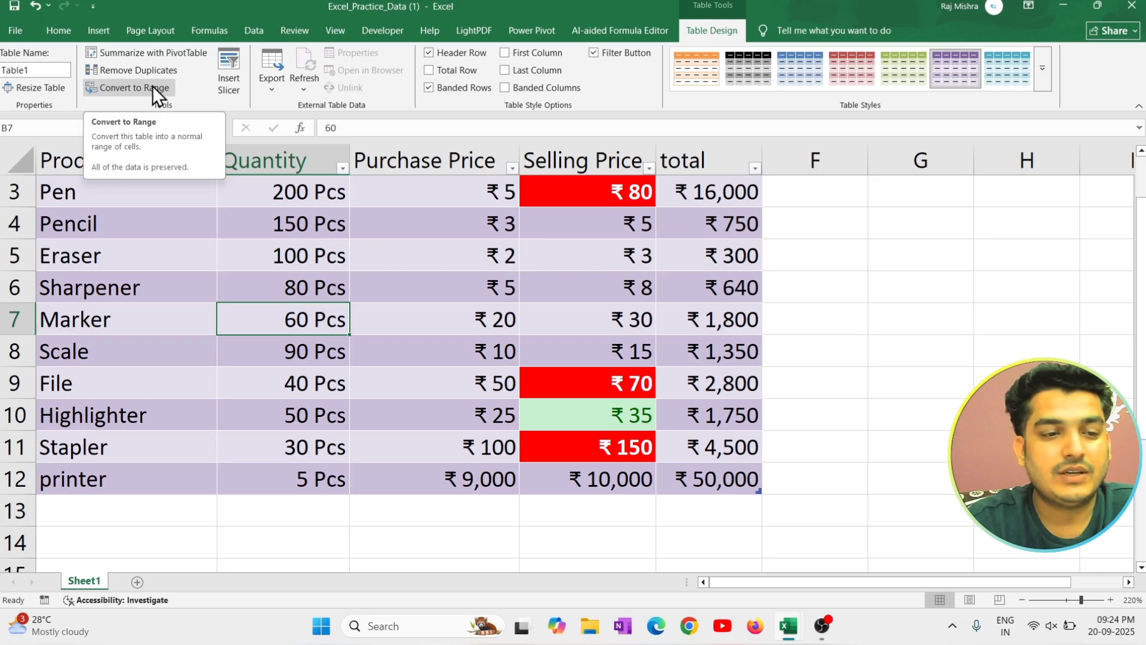
left_click(134, 91)
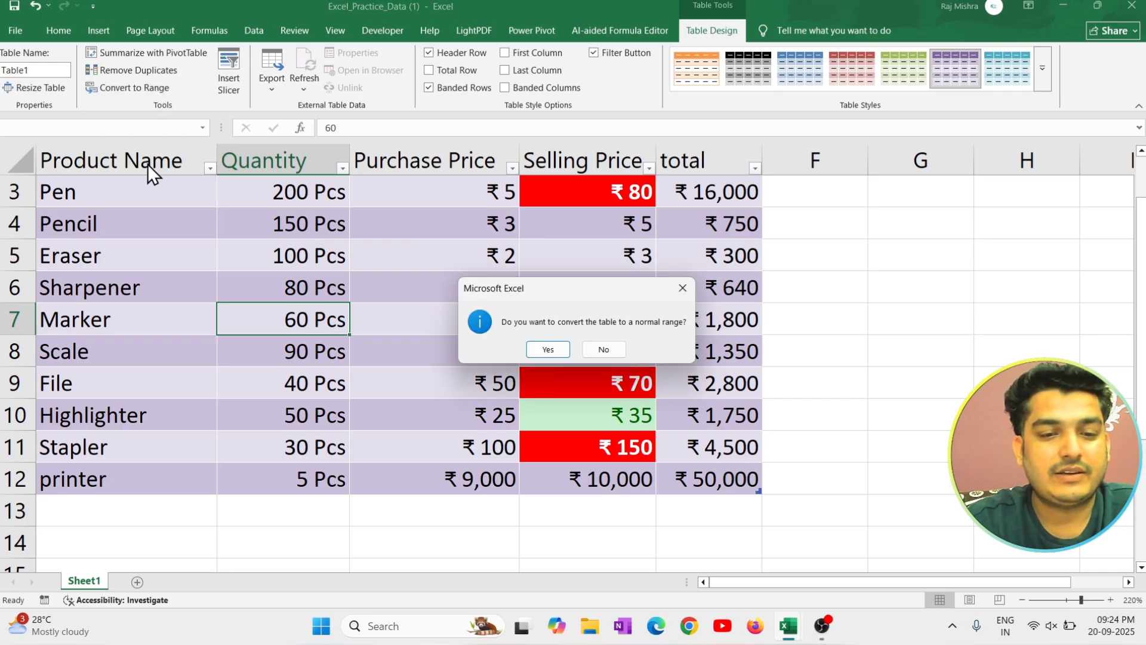
left_click(547, 349)
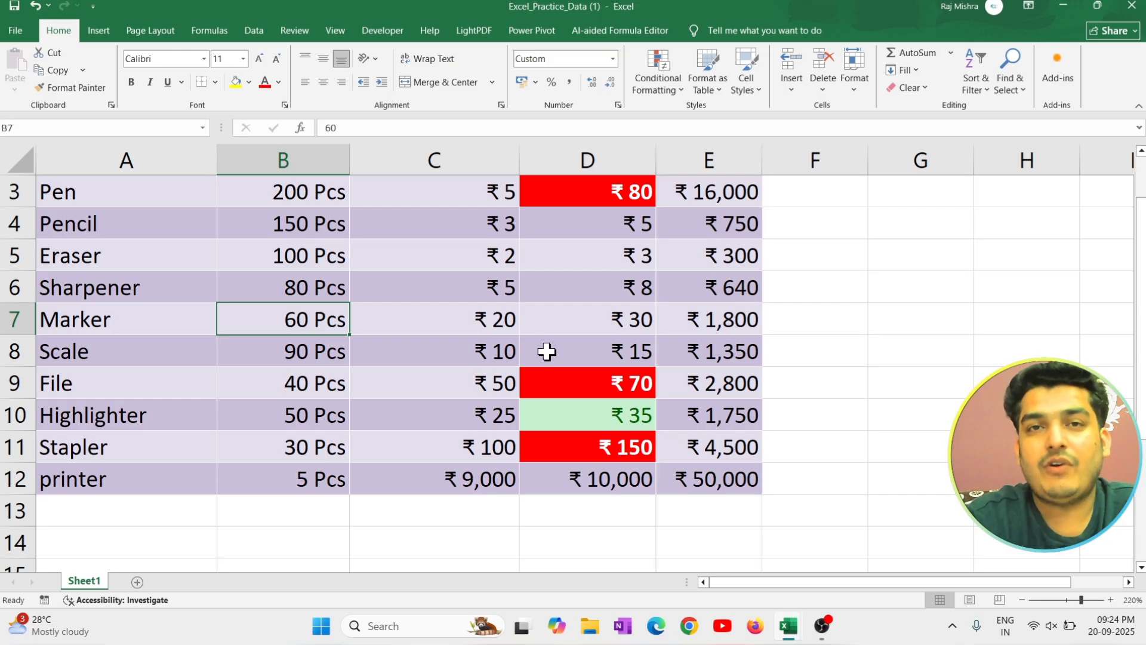
Clear all formats from A1:E12 while keeping the data.
scroll(548, 351, "up", 1)
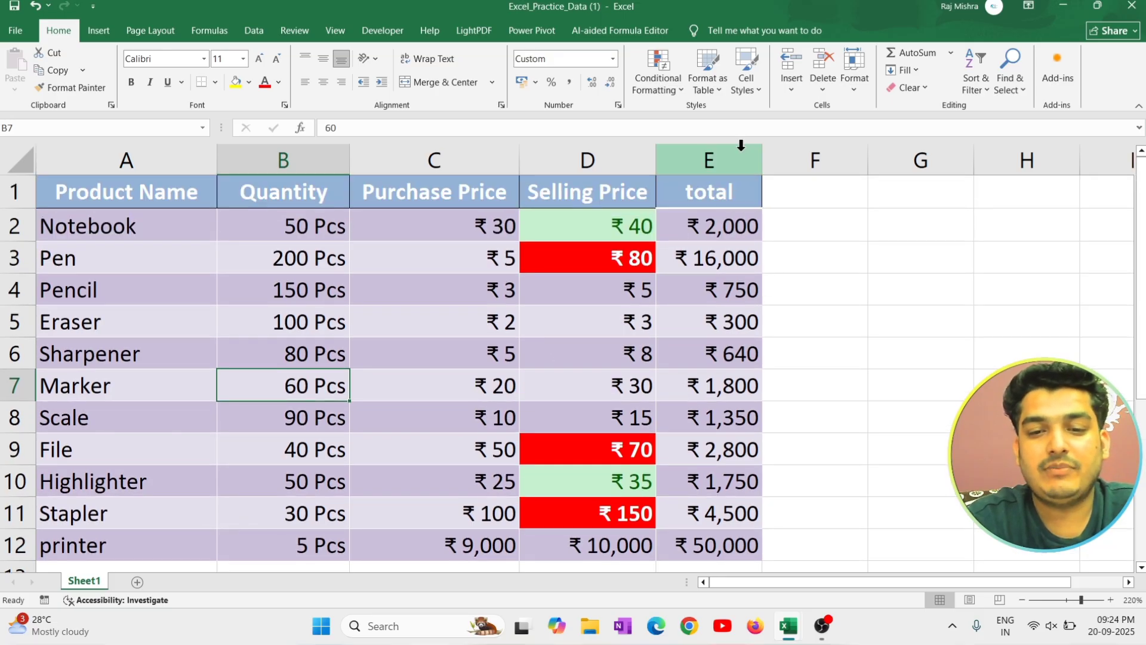
left_click(149, 190)
left_click_drag(288, 222, 711, 556)
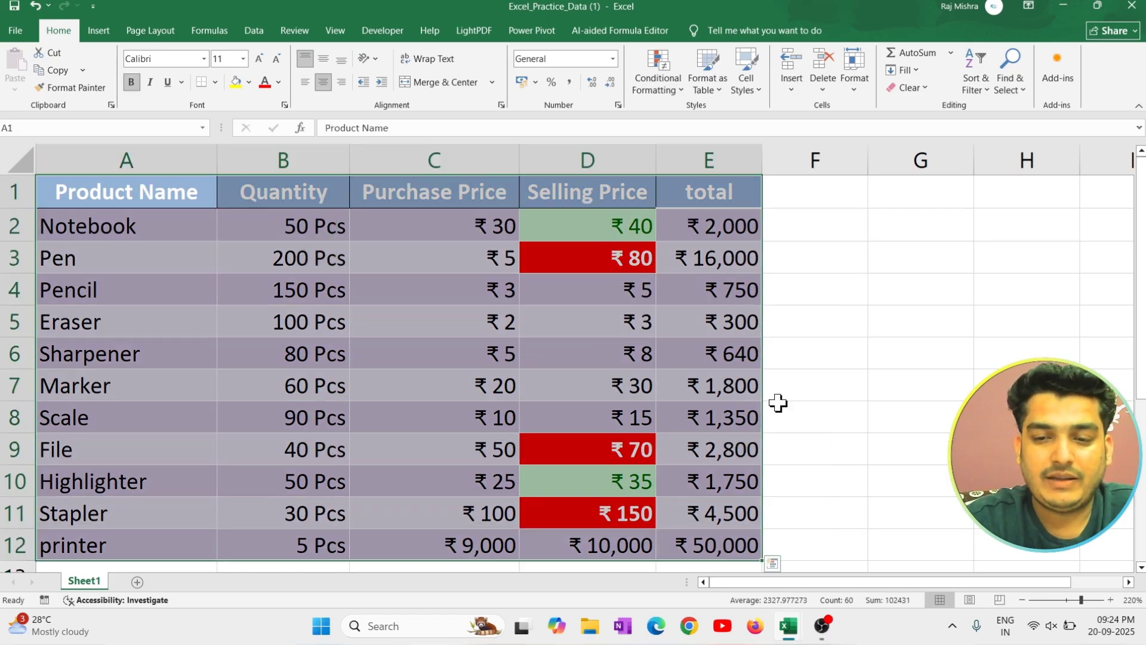
left_click(719, 92)
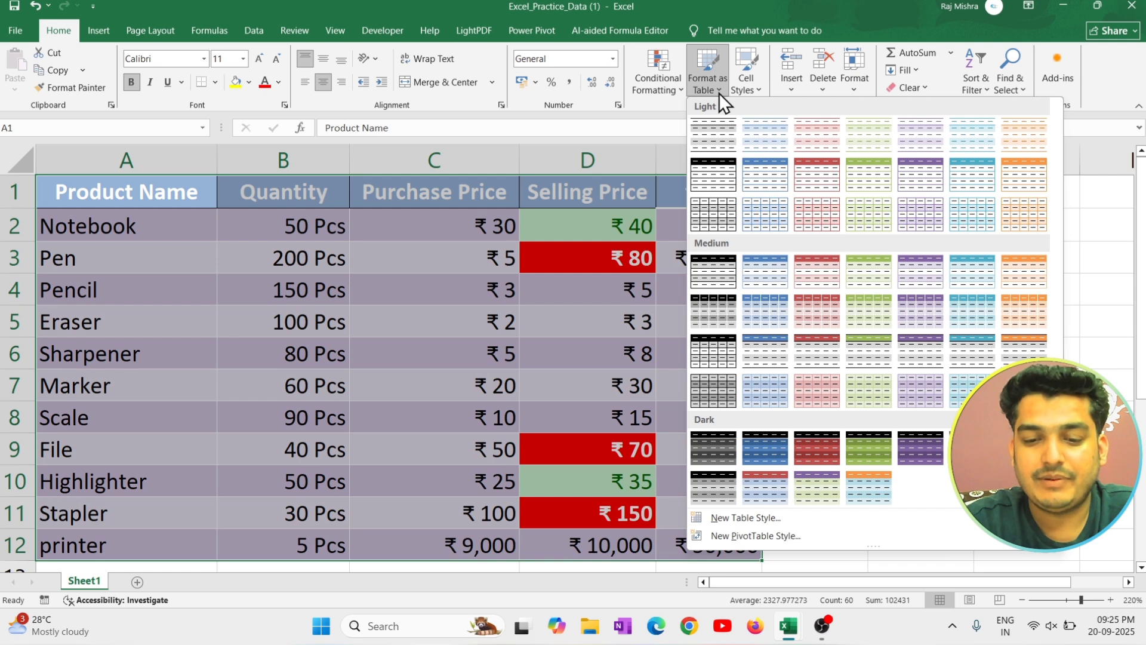
left_click(1109, 95)
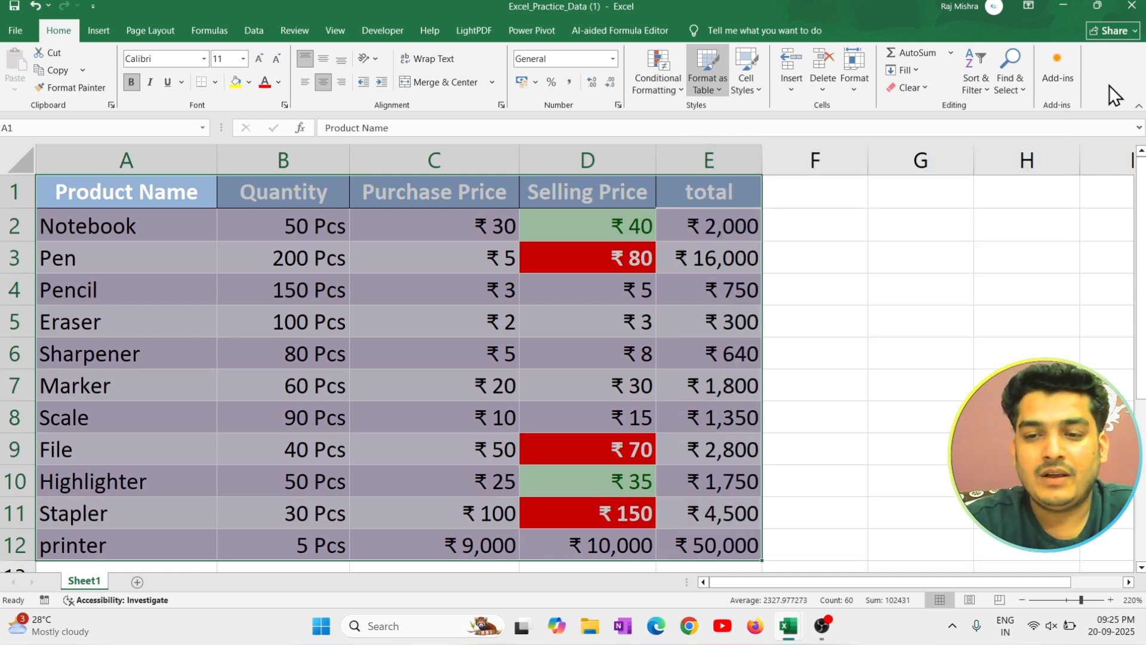
left_click(916, 87)
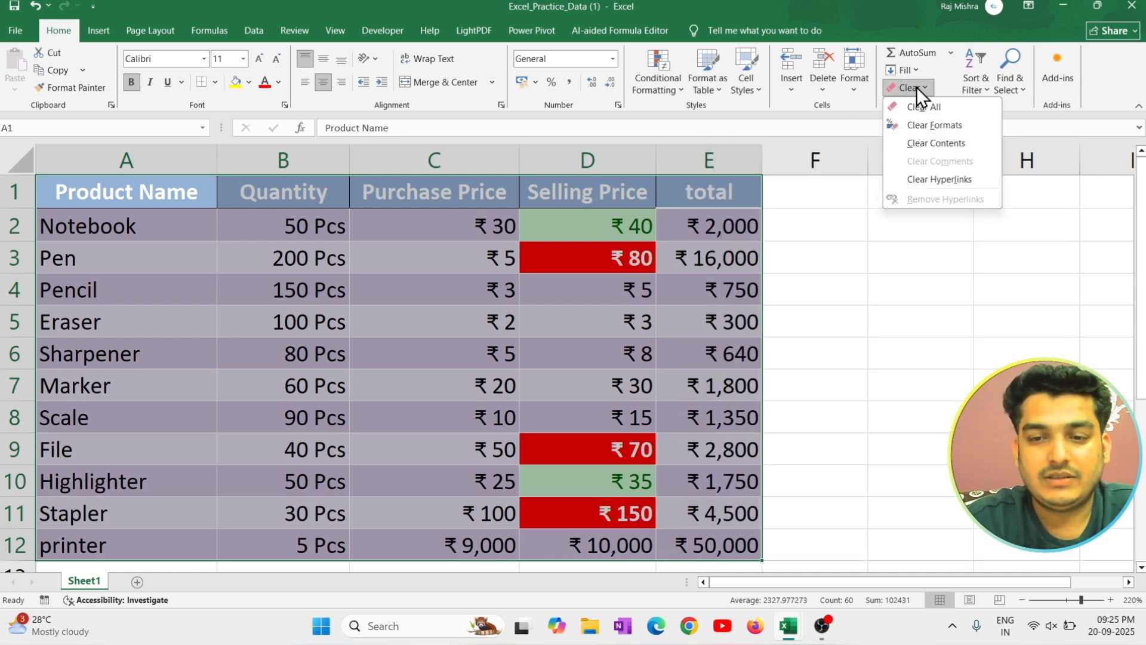
left_click(953, 126)
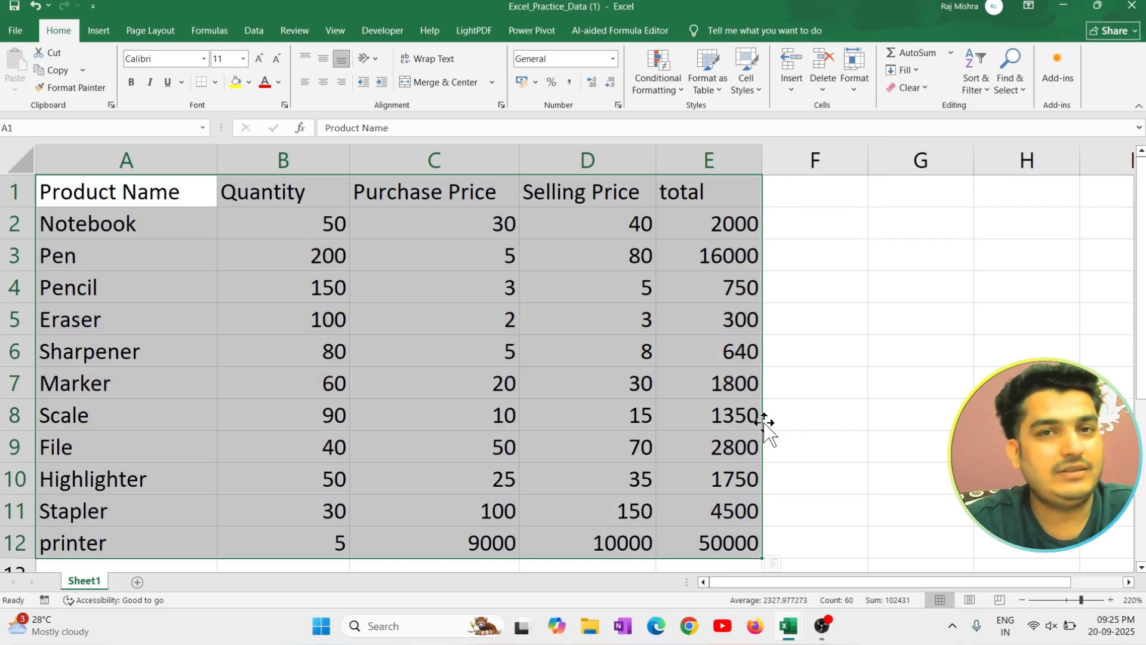
left_click(378, 369)
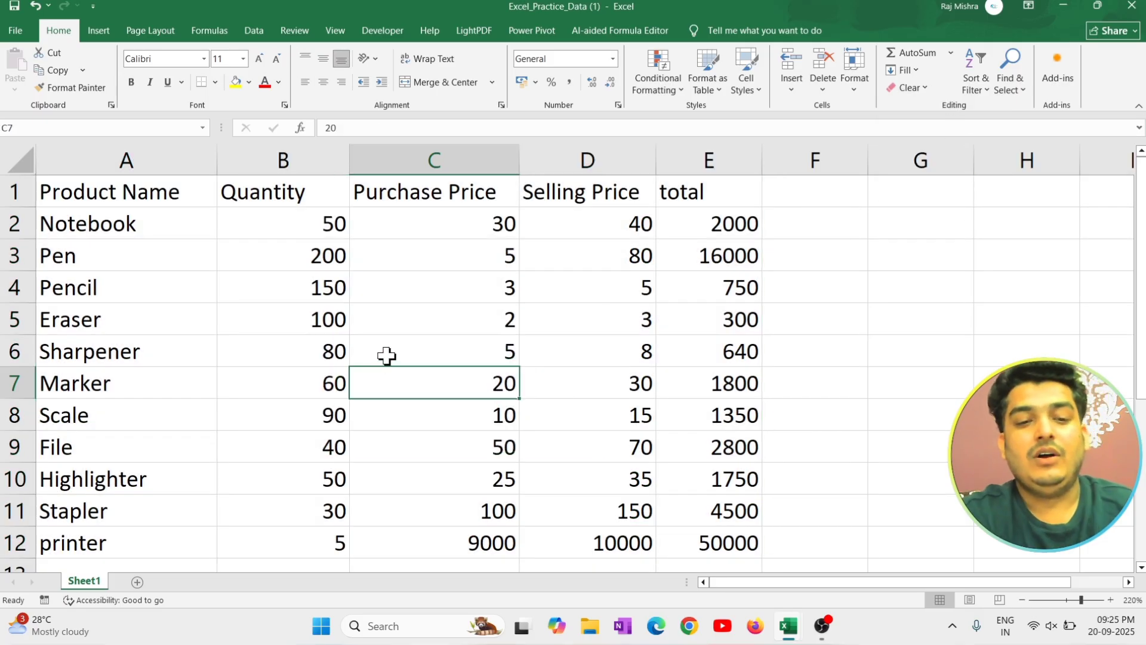
left_click(900, 90)
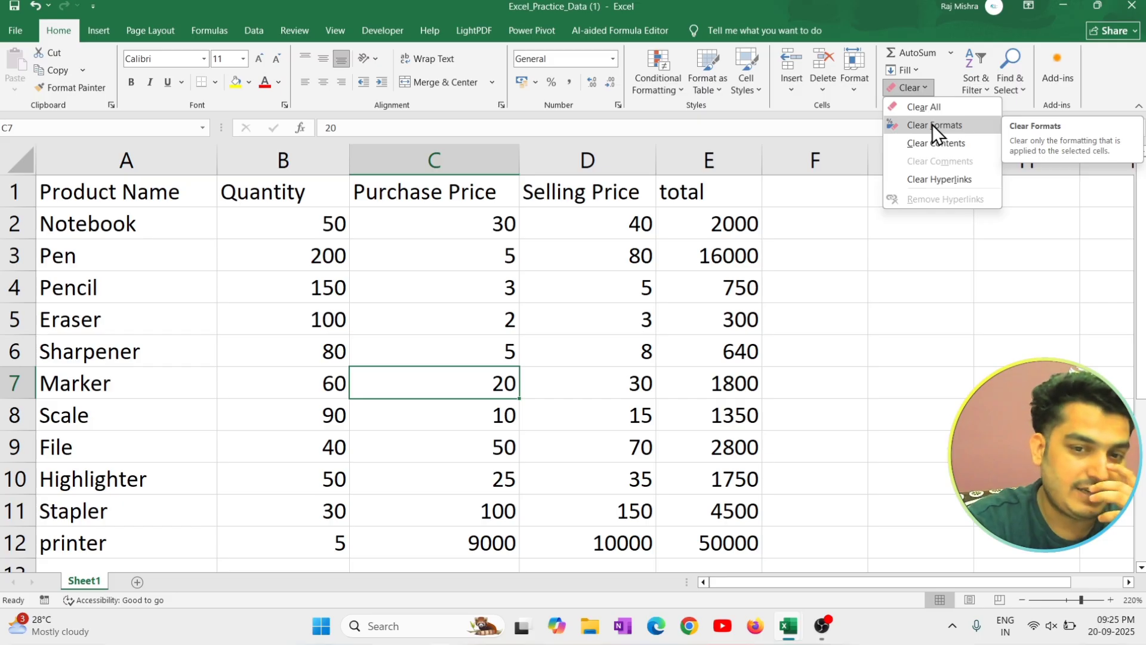
left_click(624, 289)
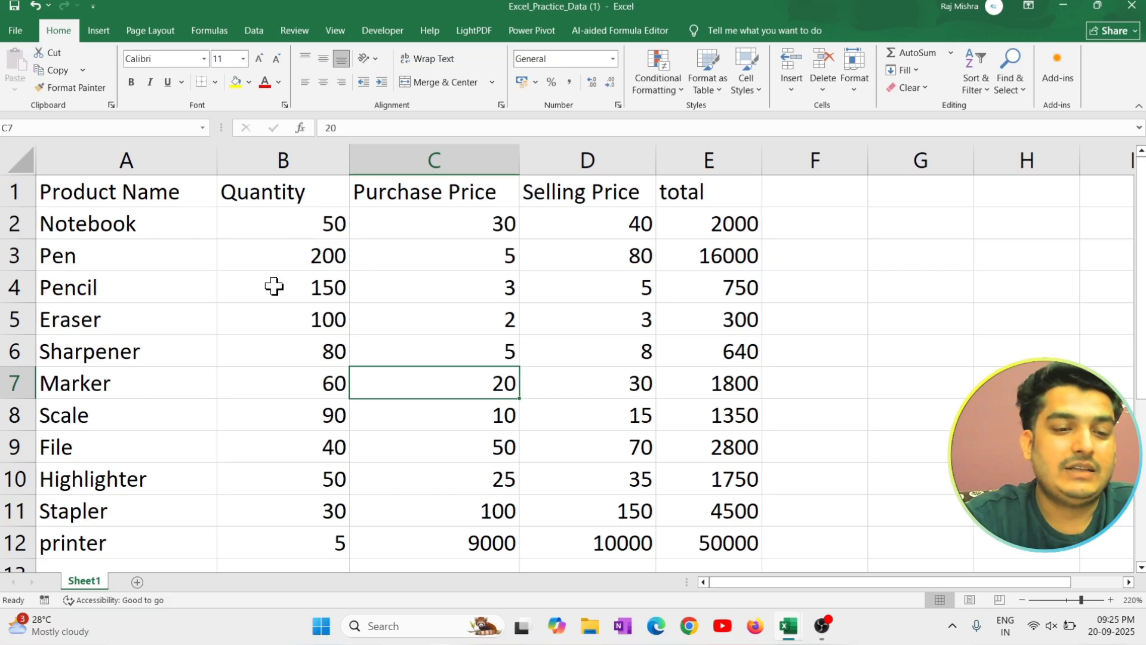
Insert a blank sheet column between the Product Name and Quantity columns.
left_click(168, 192)
left_click(295, 192)
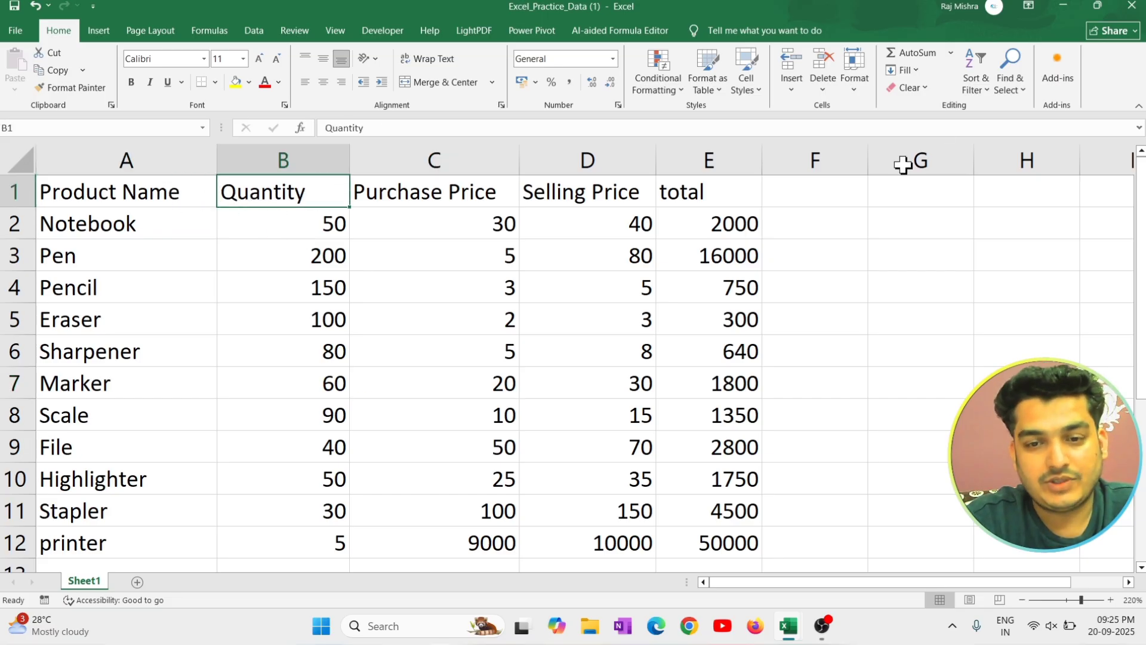
left_click(789, 89)
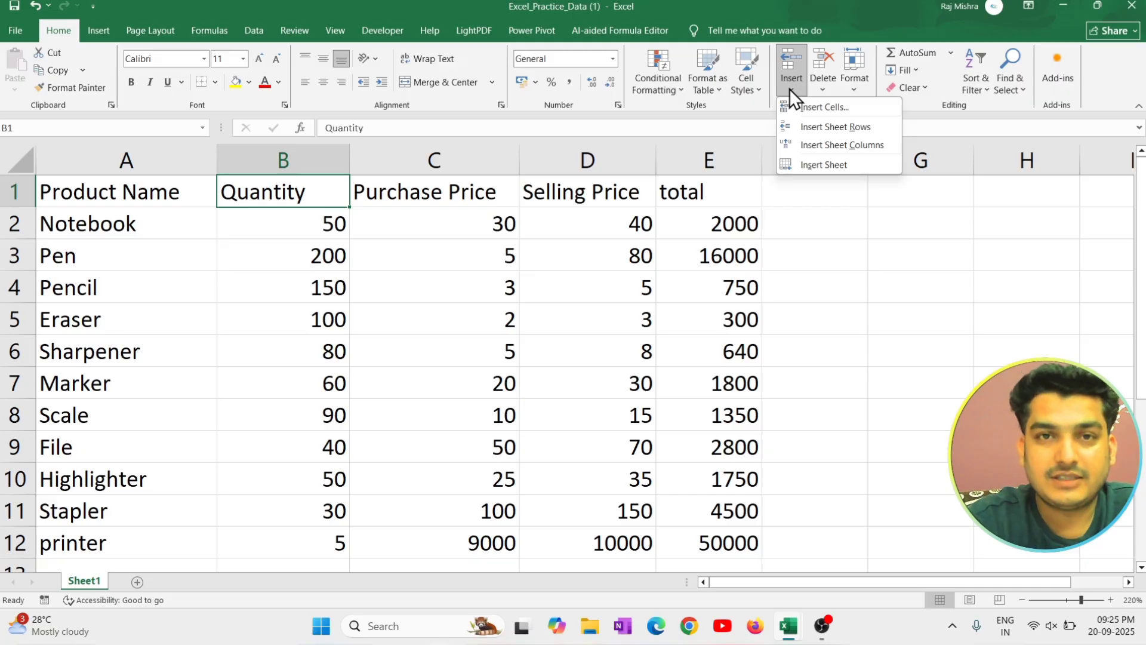
left_click(860, 150)
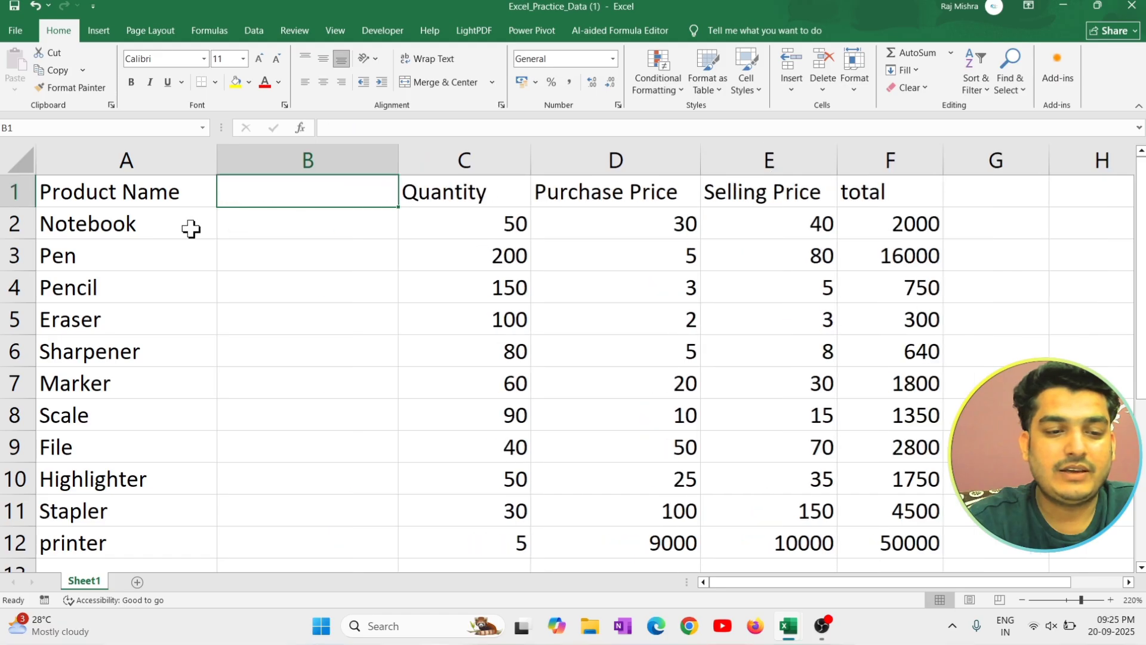
left_click(357, 281)
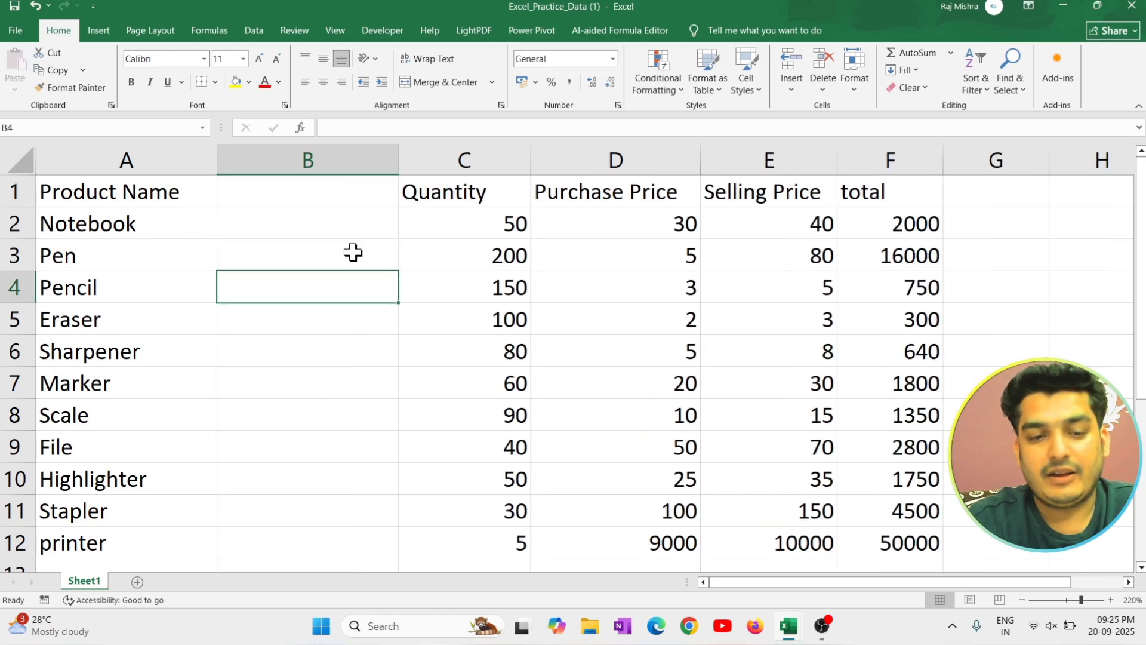
left_click(353, 254)
left_click(336, 442)
left_click(341, 317)
left_click_drag(335, 469, 332, 451)
Delete the blank sheet column B in front of the Quantity column.
left_click(320, 346)
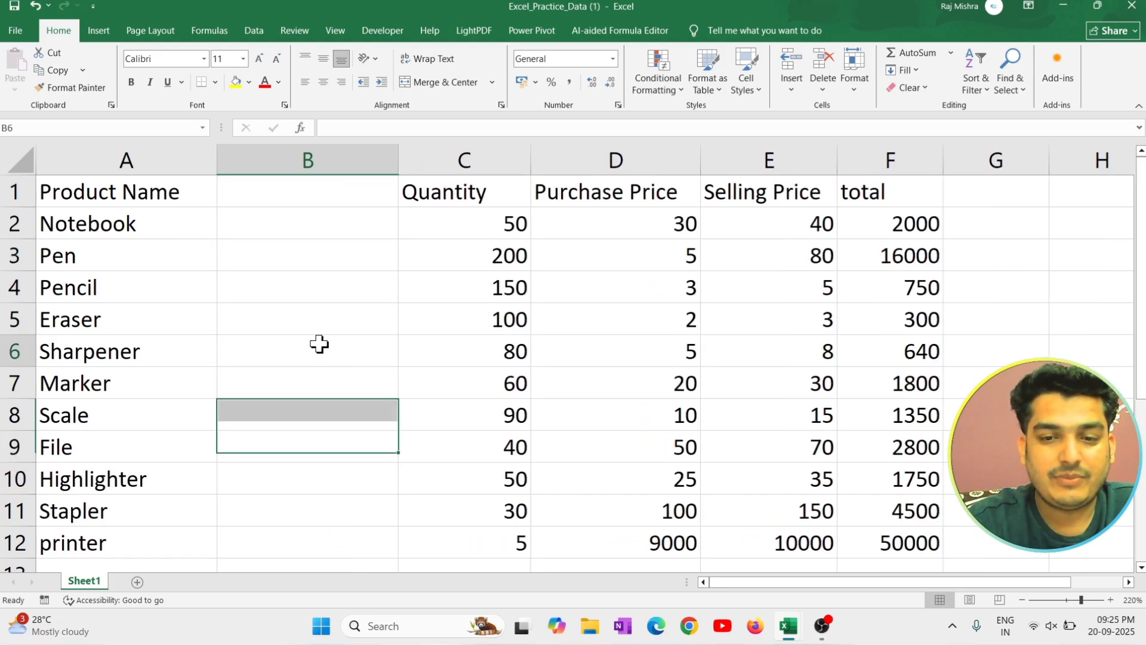
left_click(822, 81)
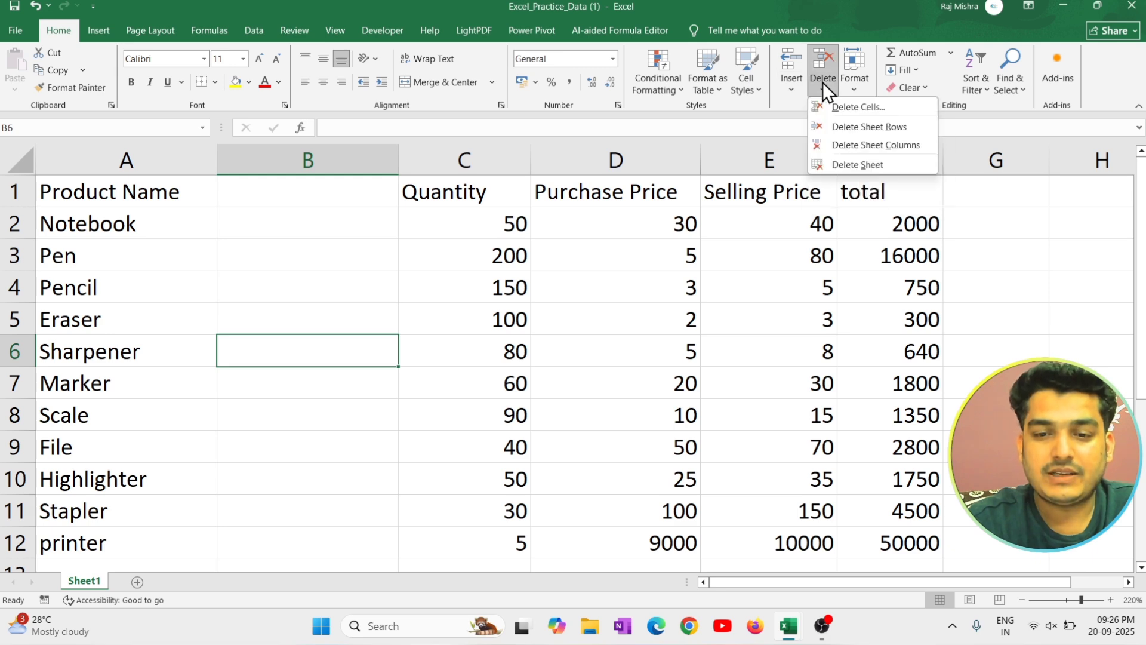
left_click(868, 144)
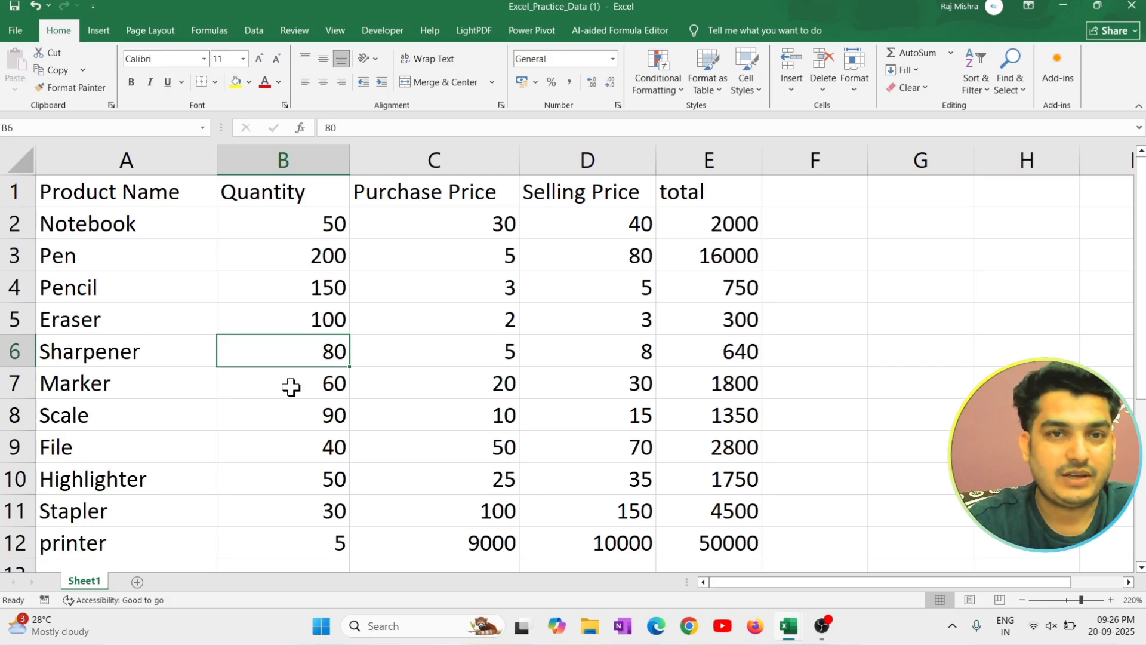
Insert a blank sheet row above the Eraser row, and delete that row again.
left_click(222, 318)
left_click(786, 88)
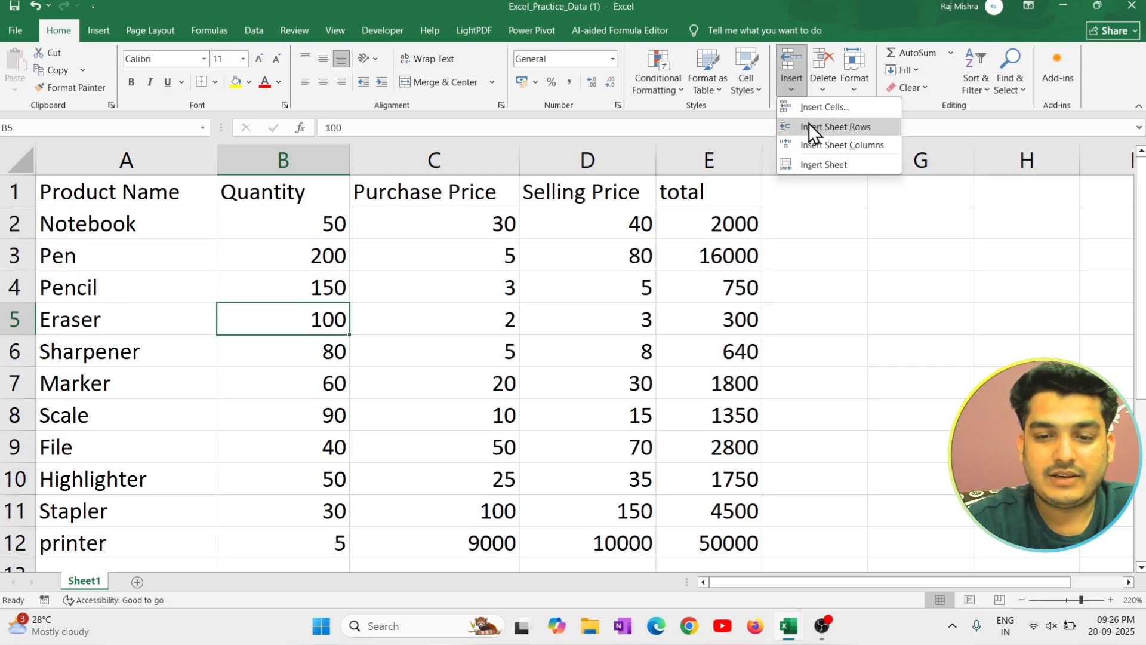
left_click(843, 128)
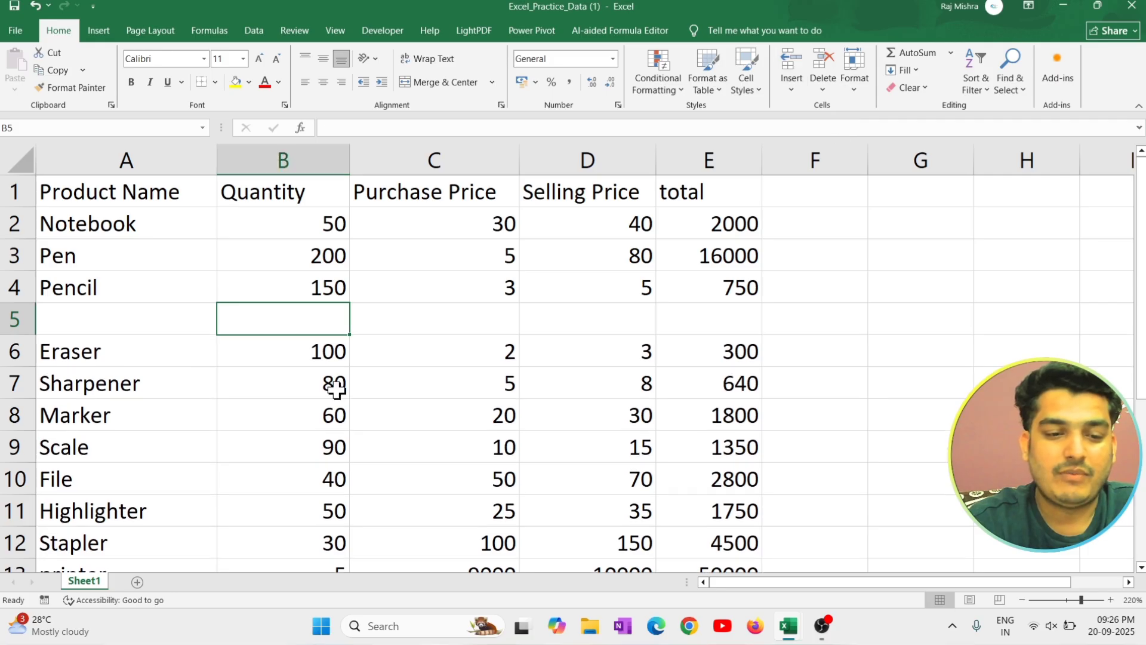
left_click(817, 78)
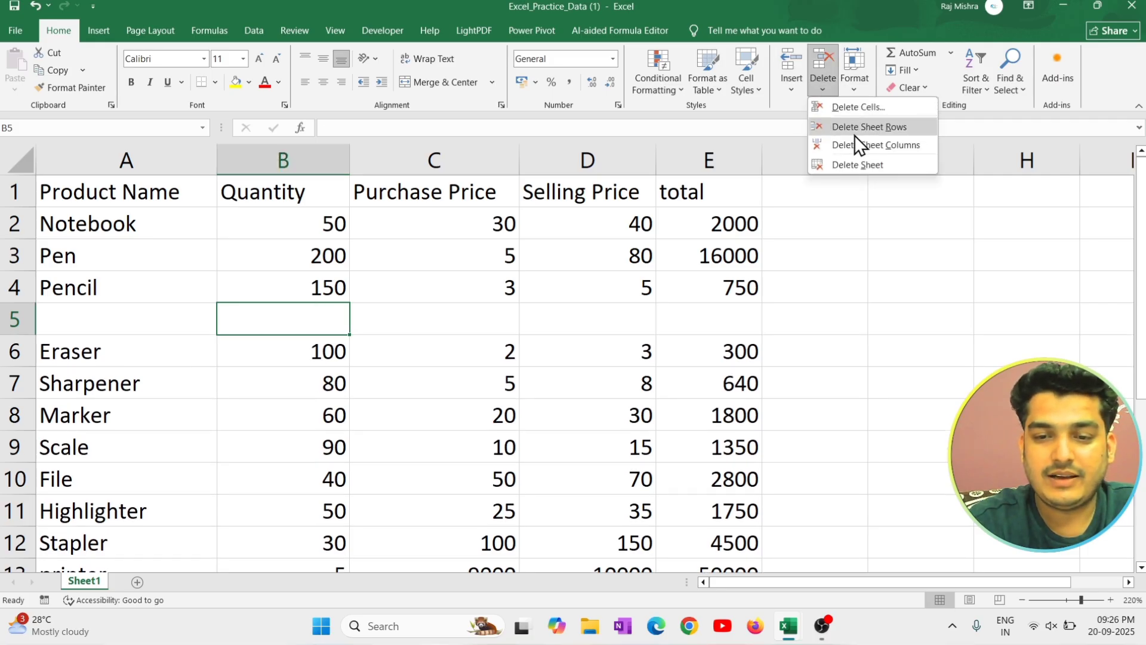
left_click(868, 128)
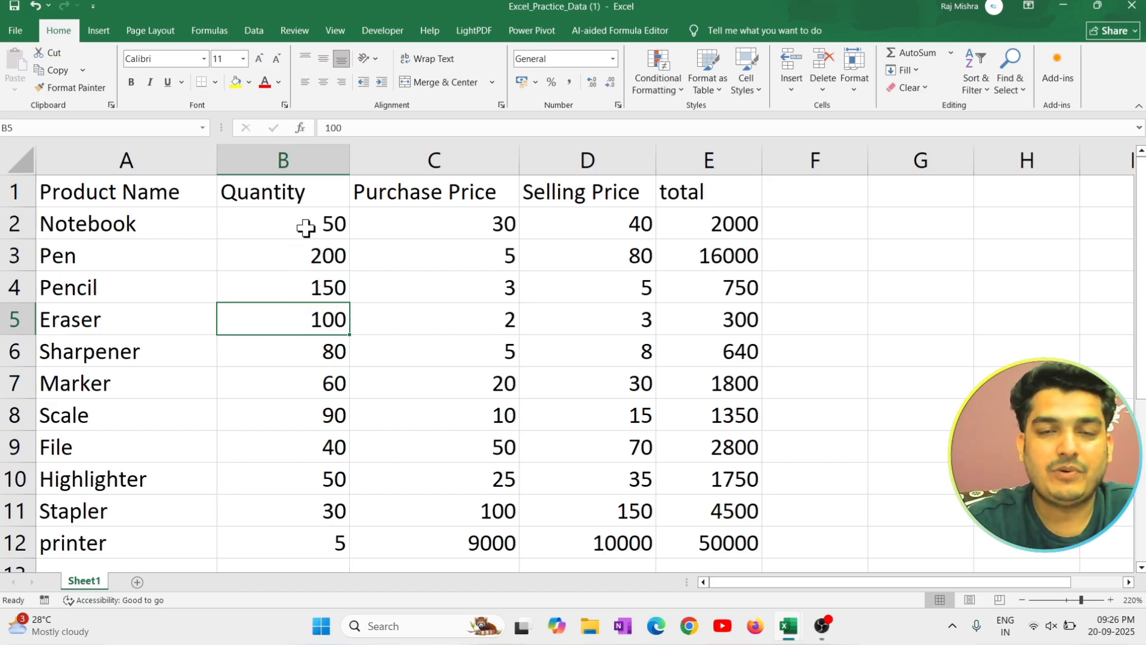
Select the whole Quantity column, insert a blank column before it, and delete the blank column again.
key("ctrl+space")
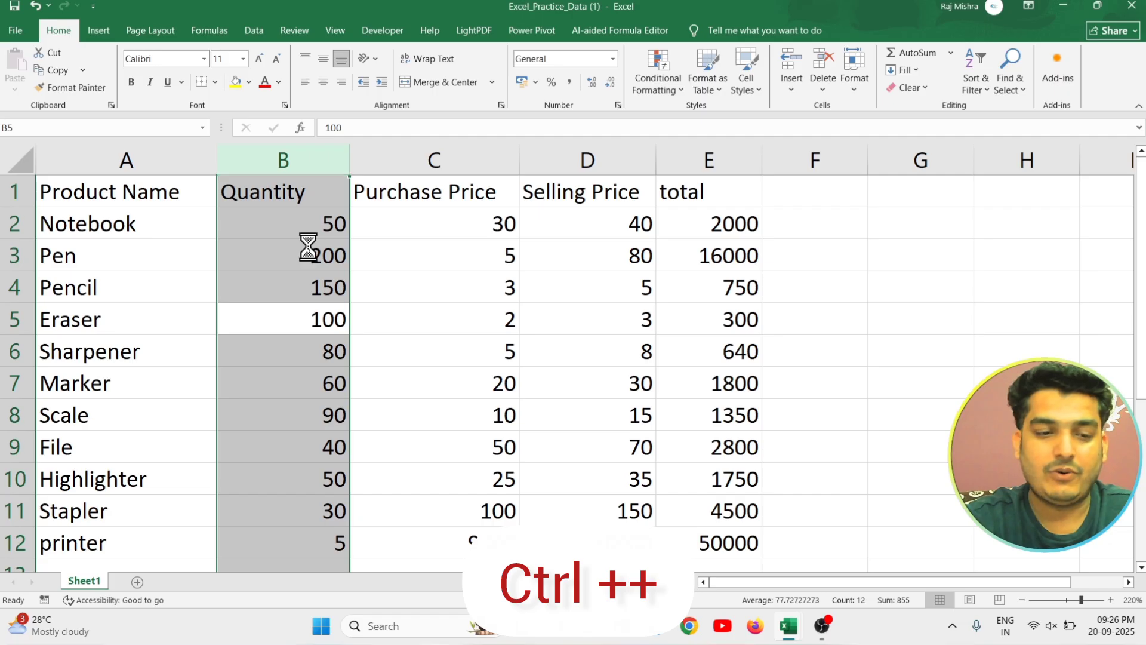
key("ctrl+shift+plus")
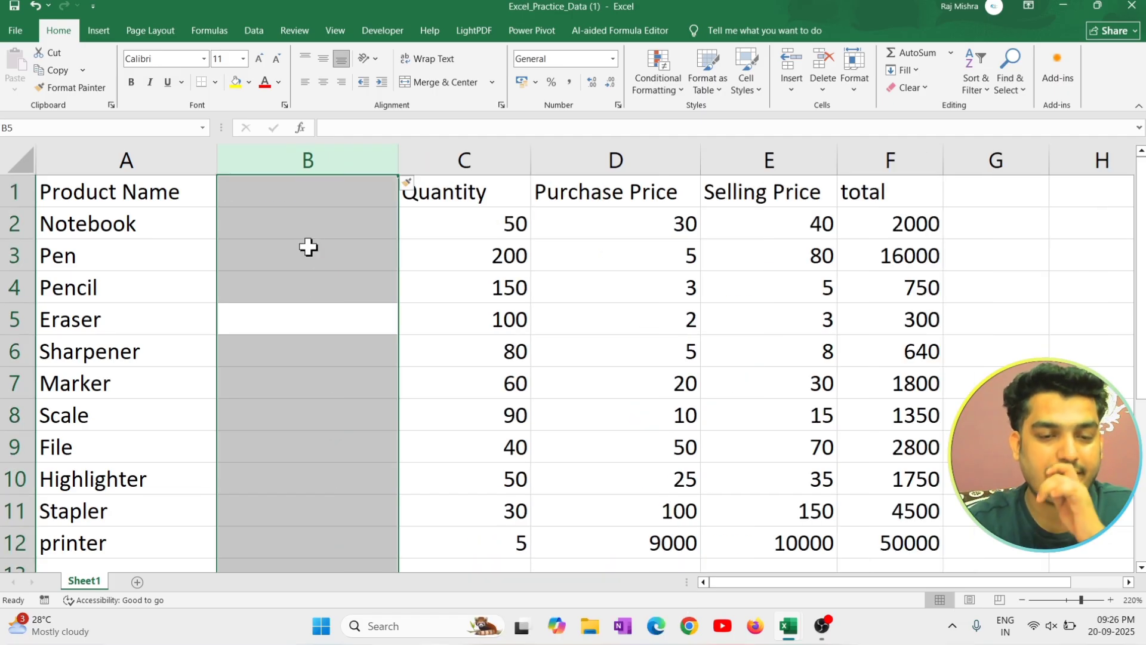
left_click(301, 205)
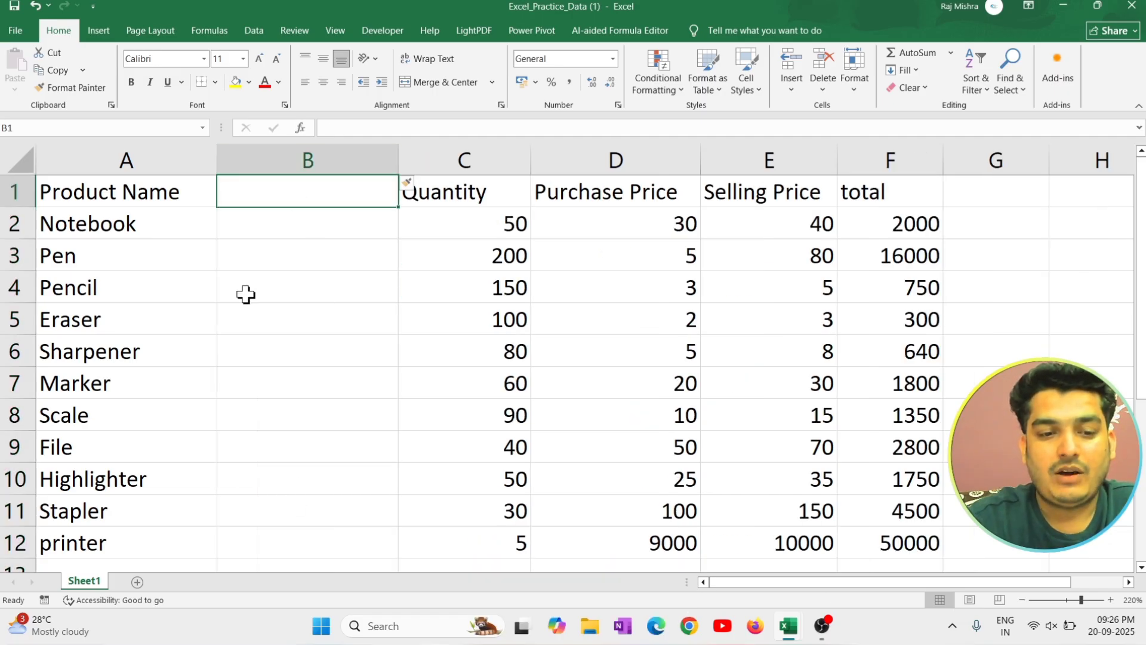
left_click(314, 409)
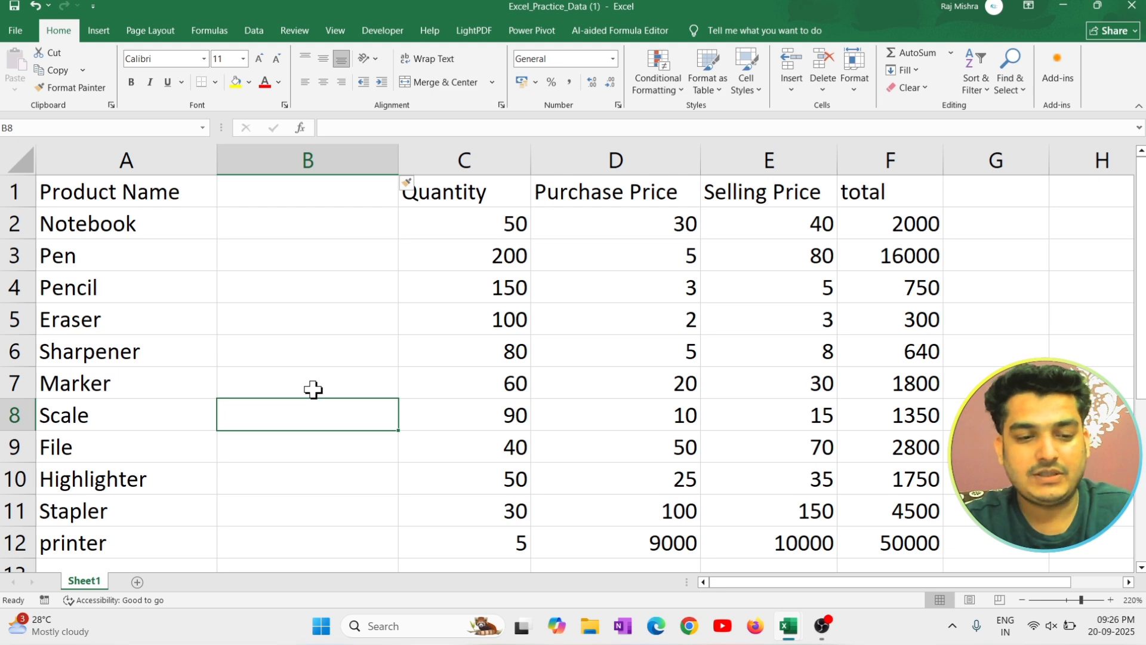
key("ctrl+space")
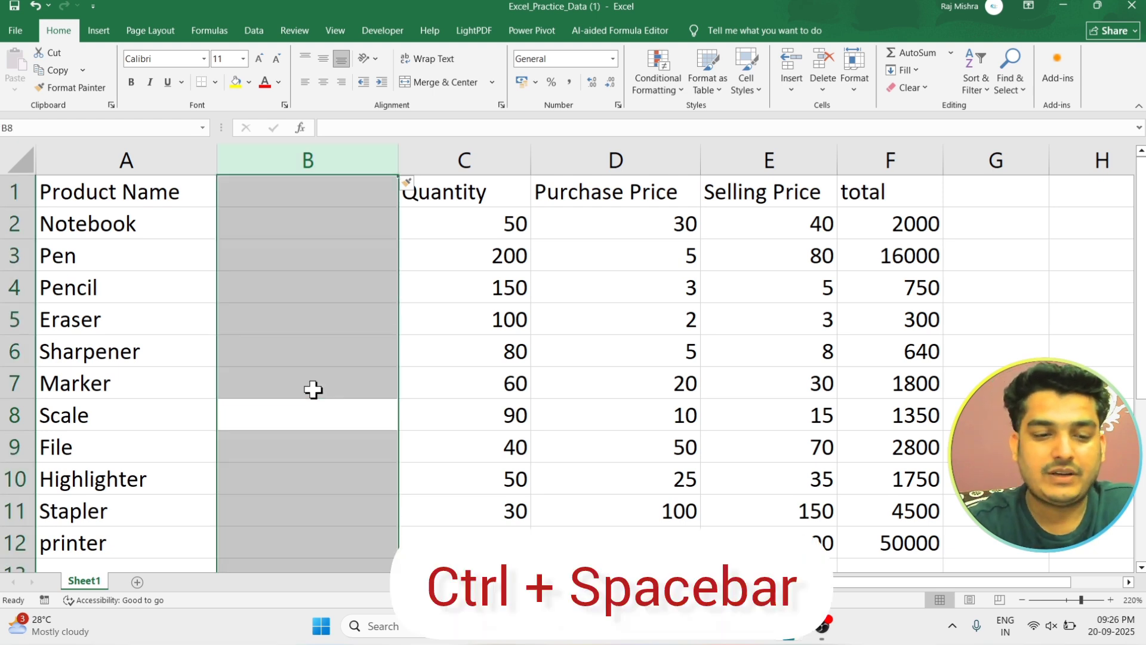
key("ctrl+minus")
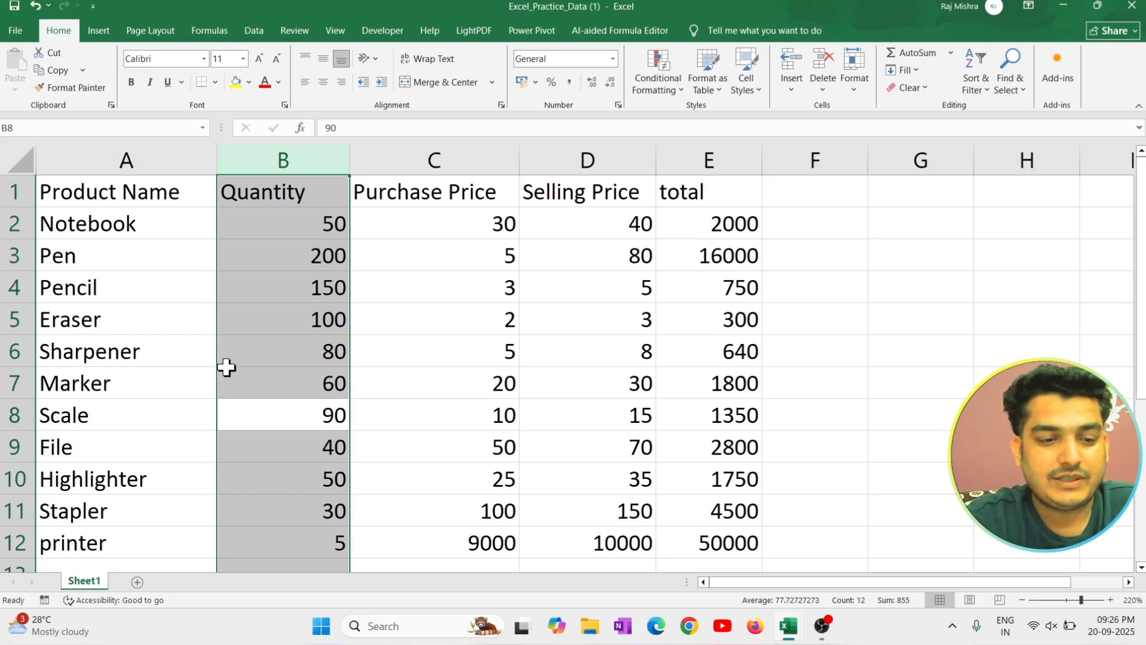
Select the whole Scale row, insert a blank row above it, and delete the blank row again.
left_click(185, 384)
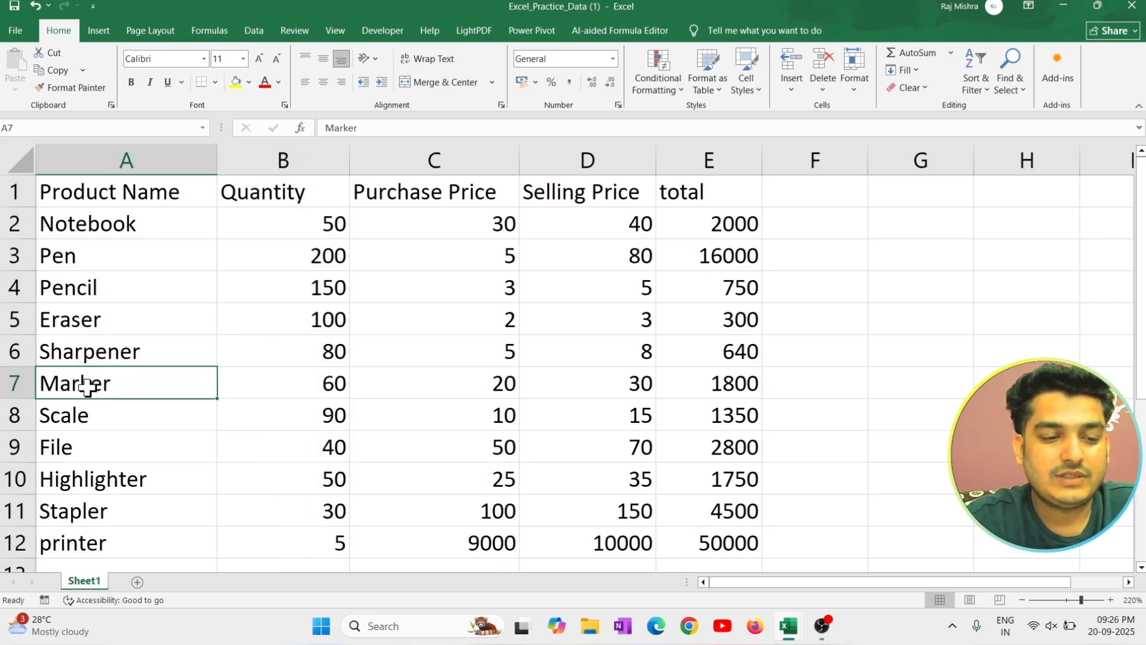
left_click(133, 420)
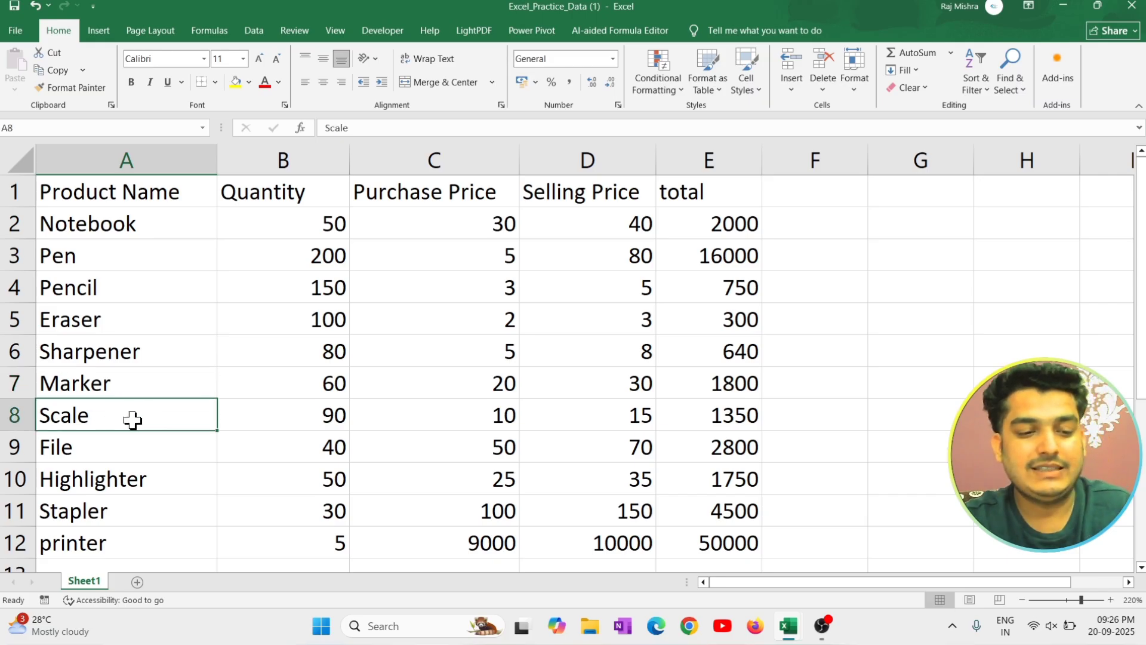
key("shift+space")
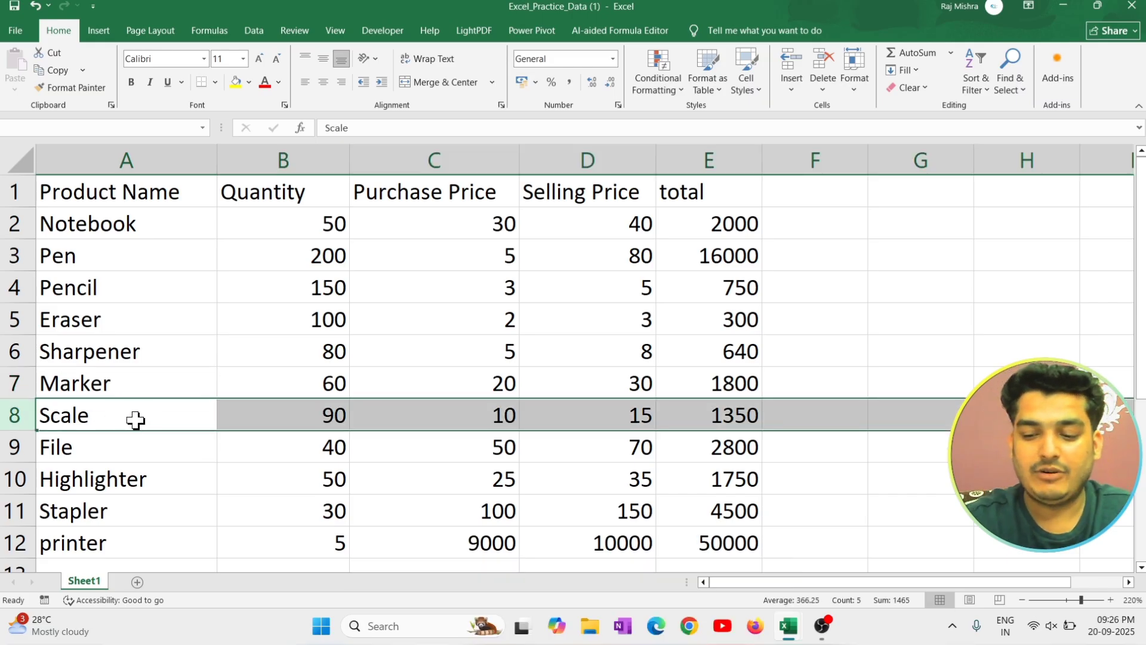
key("ctrl+plus")
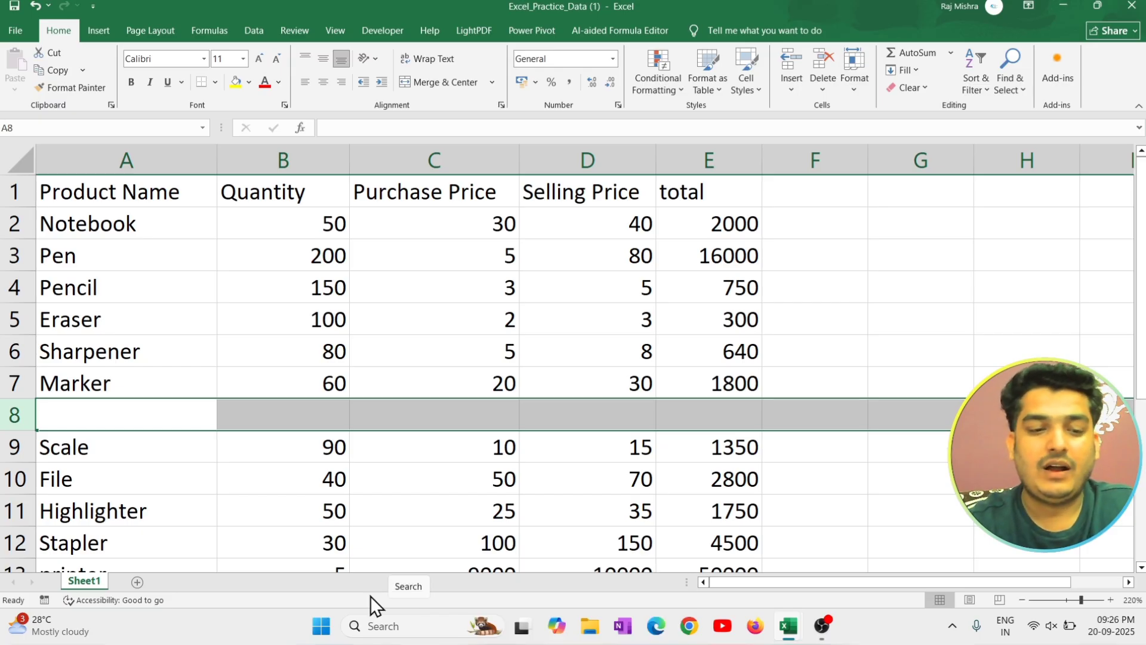
left_click(255, 418)
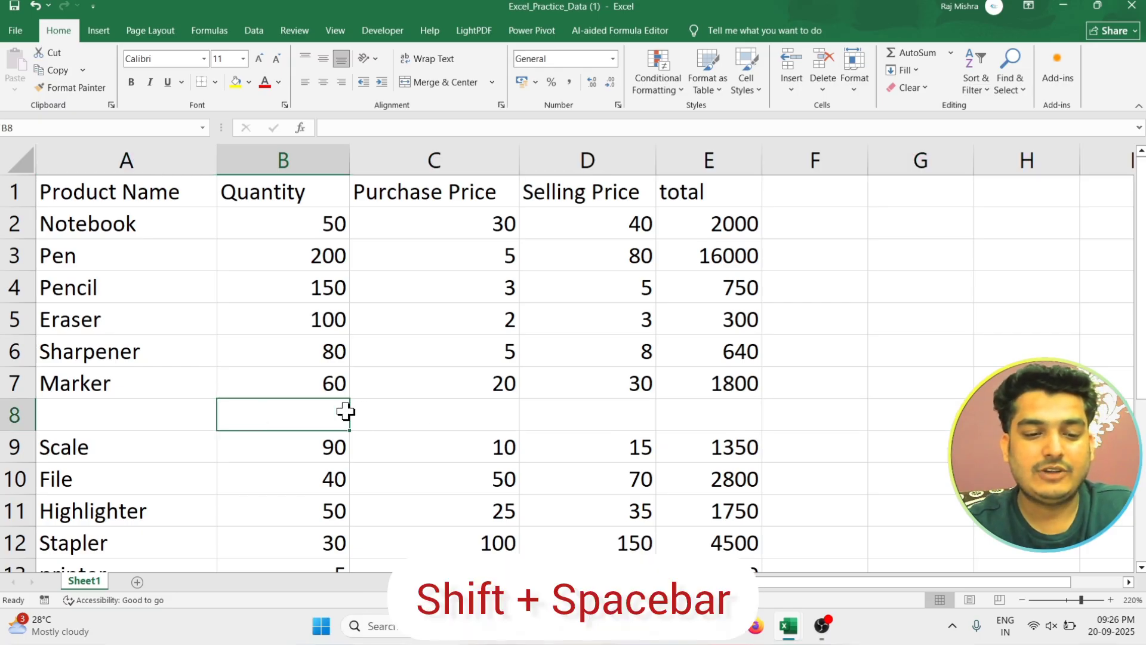
key("shift+space")
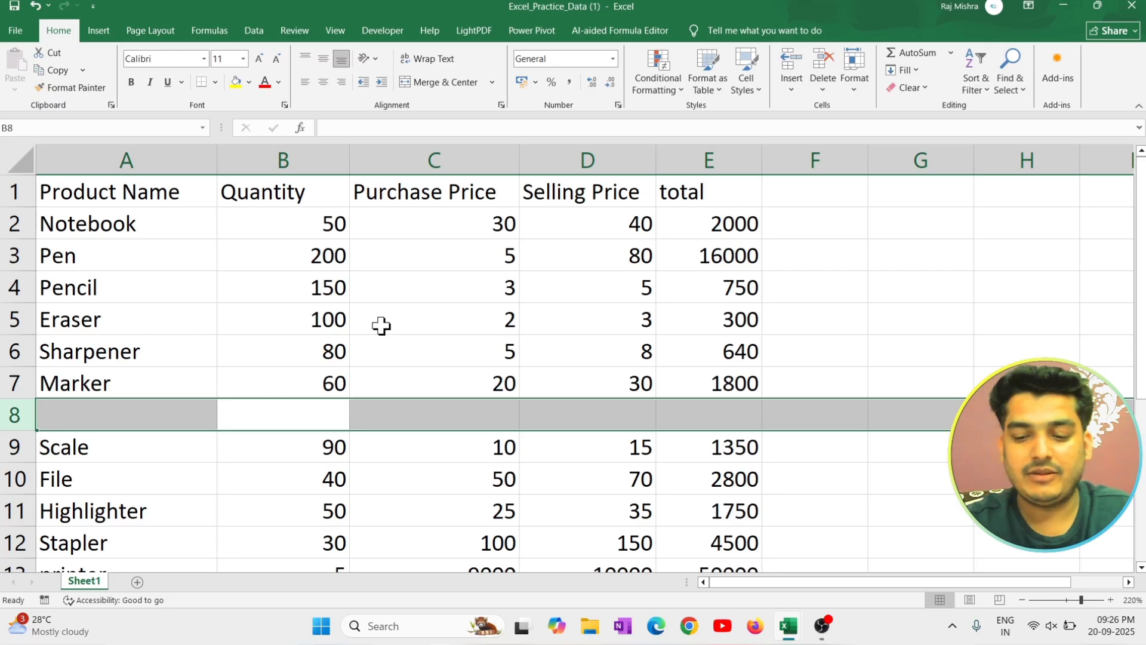
key("ctrl+minus")
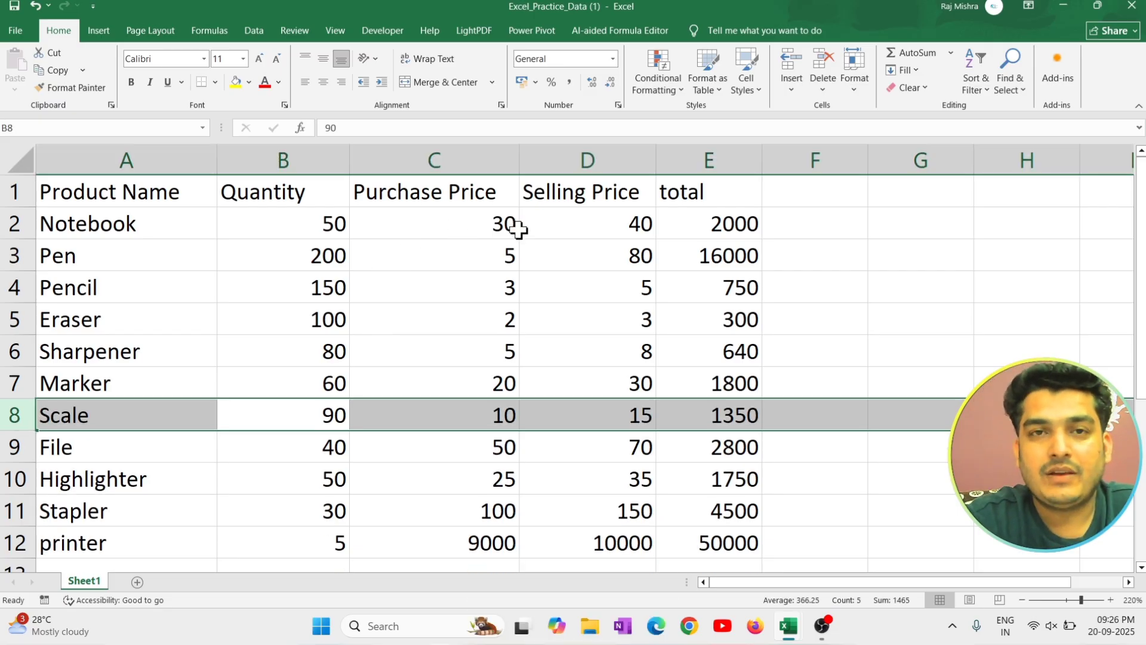
Add a new blank worksheet after Sheet1 and return to Sheet1.
left_click(594, 278)
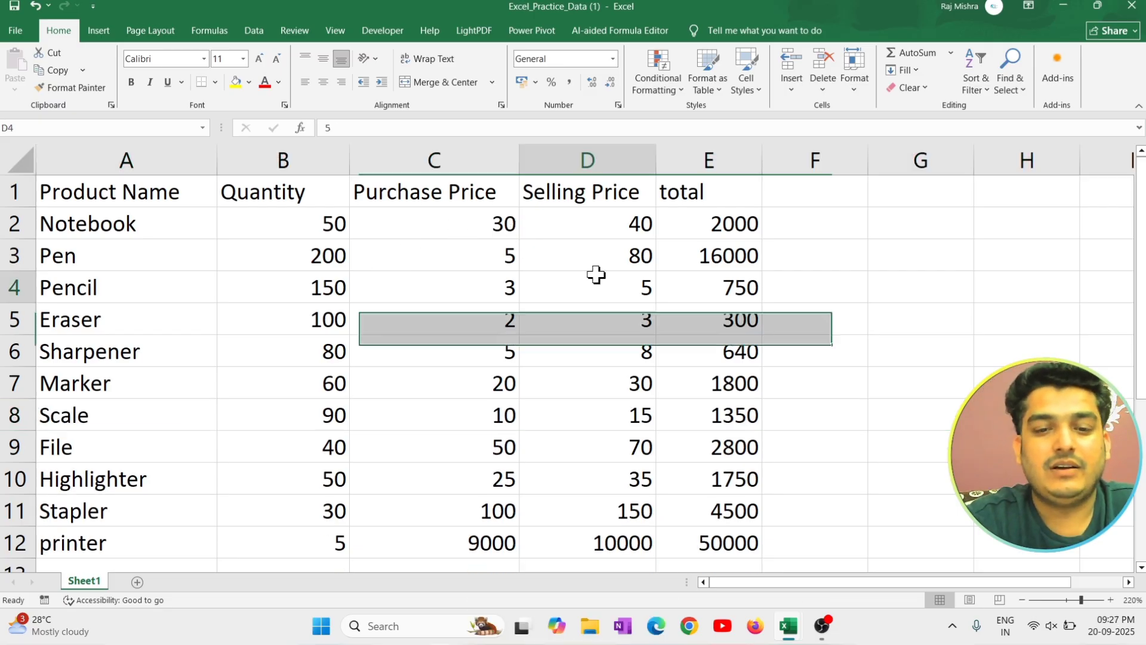
left_click(138, 581)
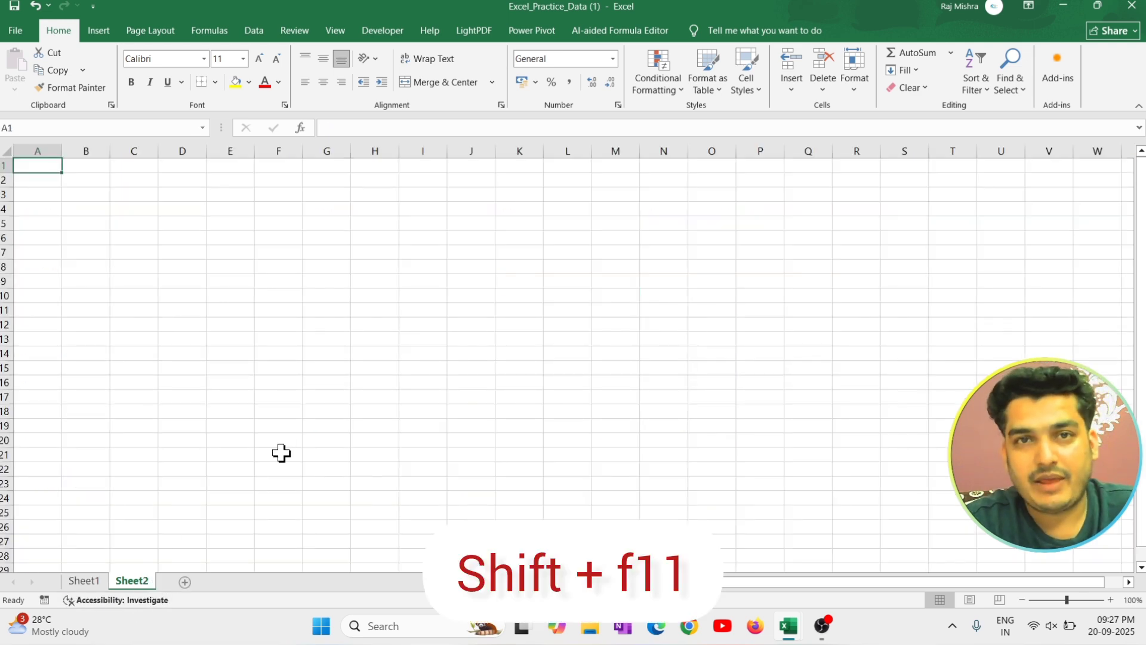
left_click(99, 582)
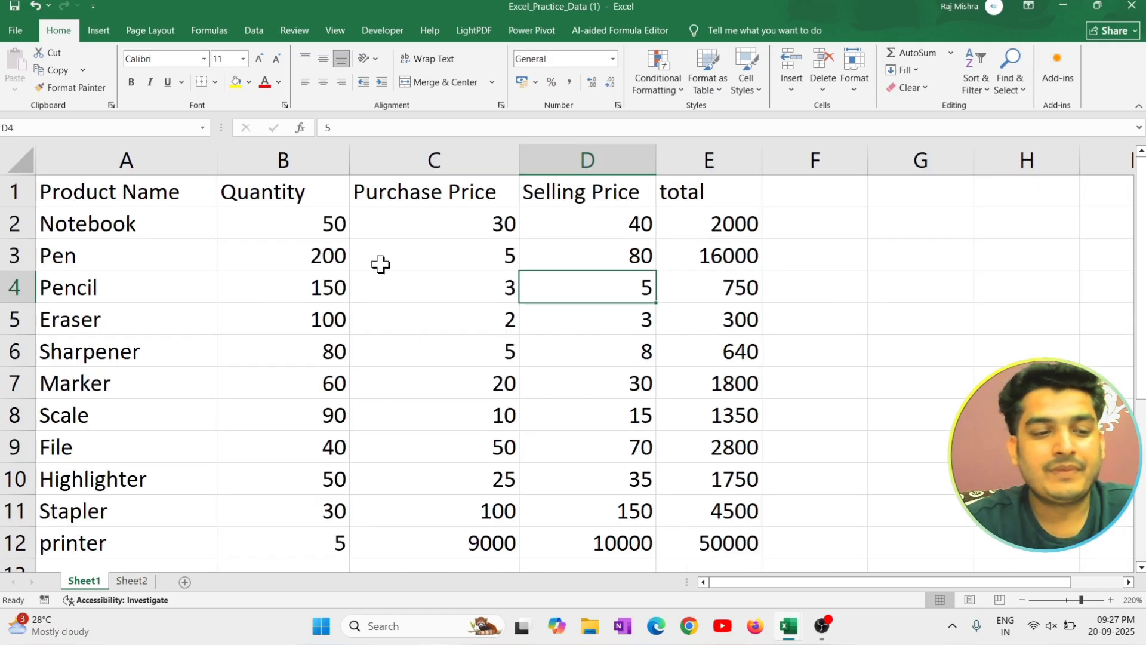
Insert a blank cell at B5 in the Eraser row with the Shift cells right option.
left_click(299, 322)
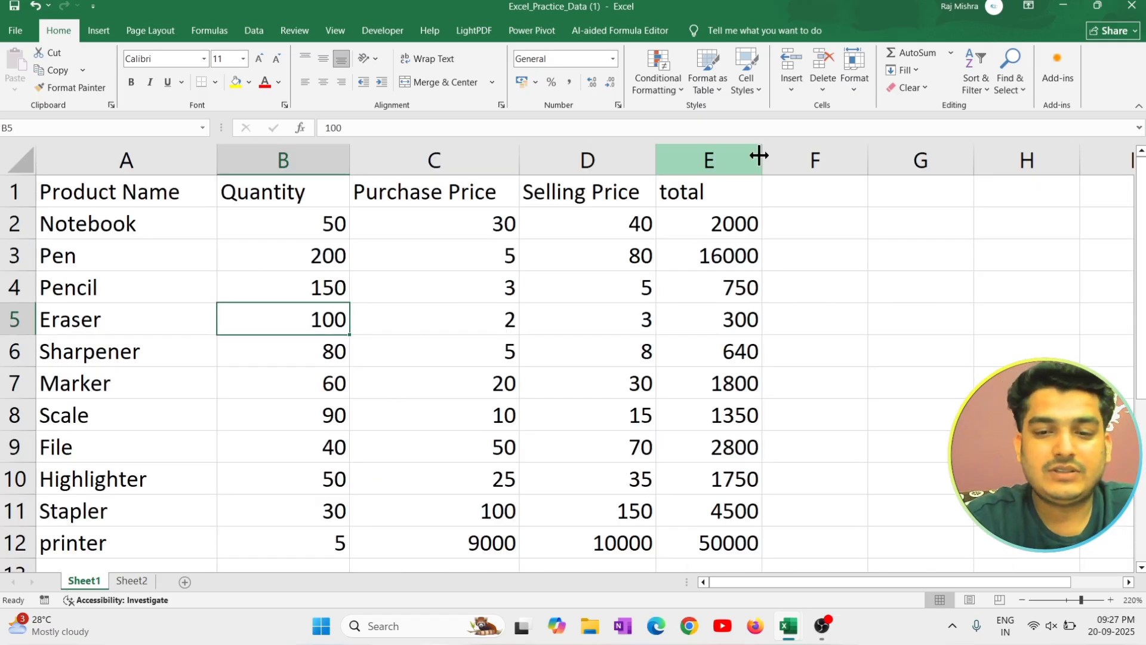
left_click(790, 88)
left_click(824, 107)
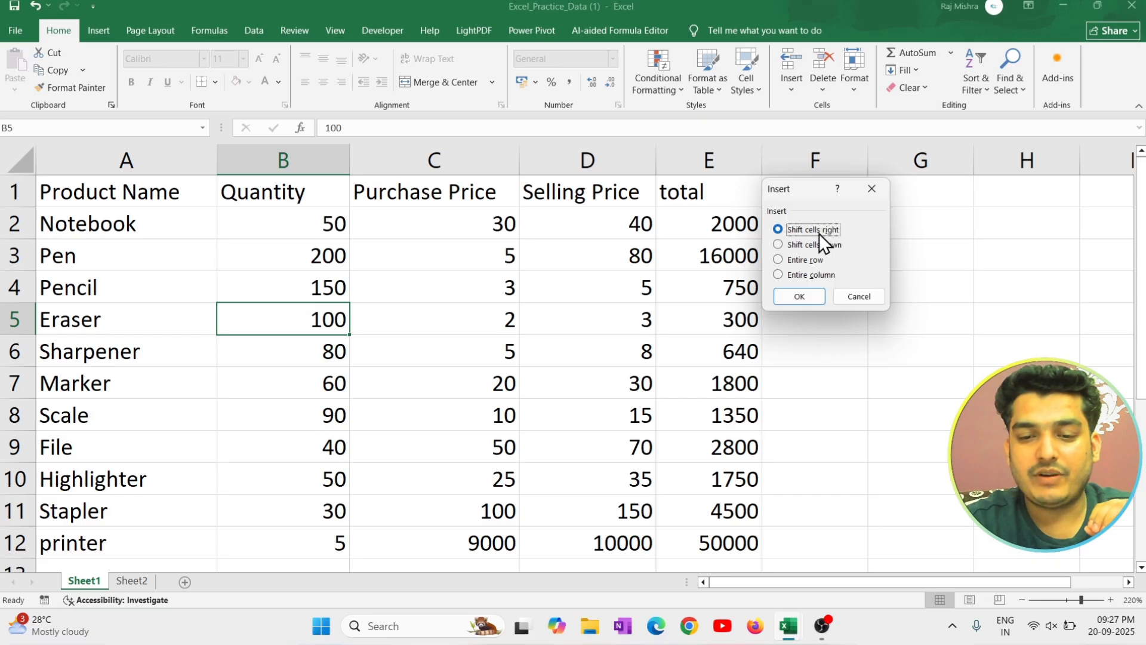
left_click(806, 295)
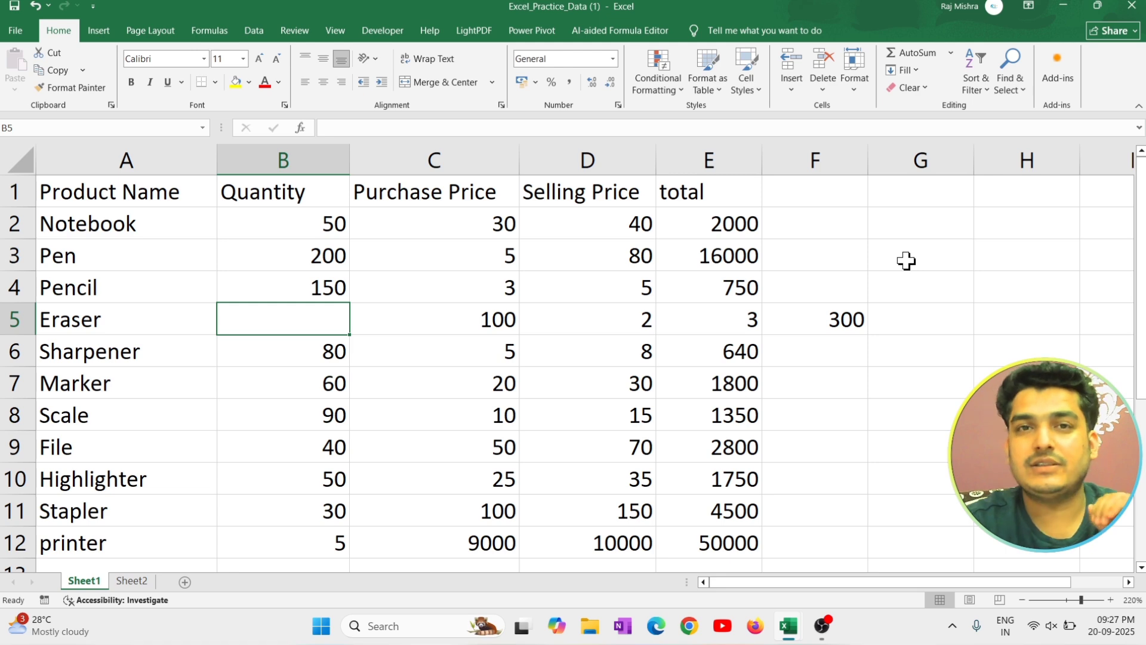
Delete the blank cell B5 with the Shift cells left option.
left_click(821, 88)
left_click(866, 108)
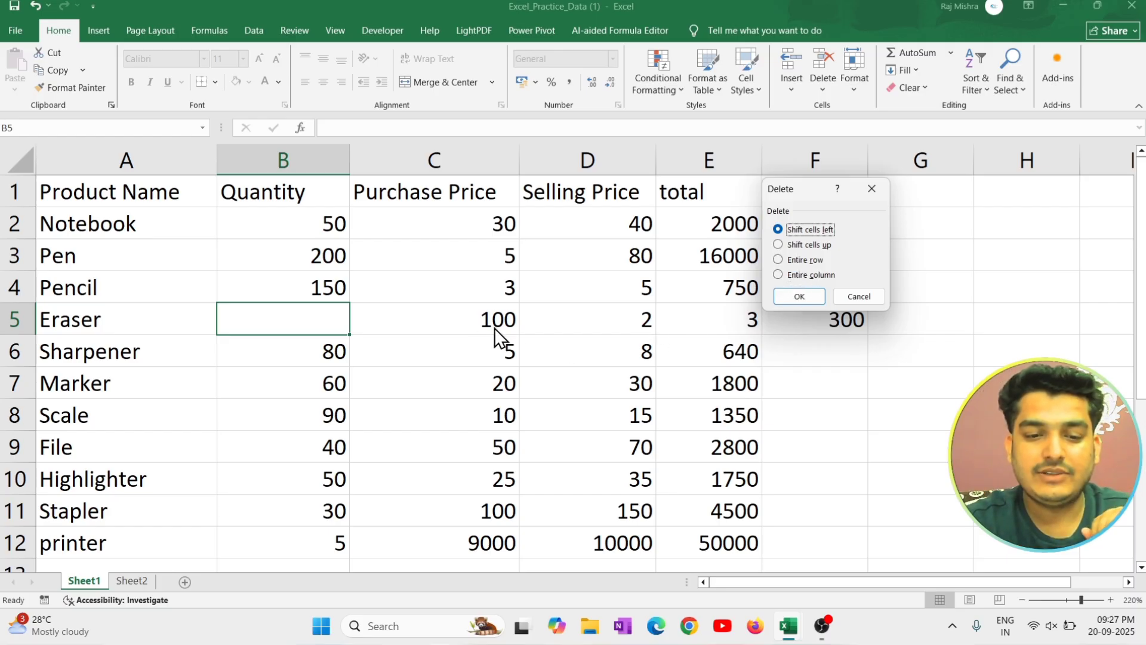
left_click(815, 294)
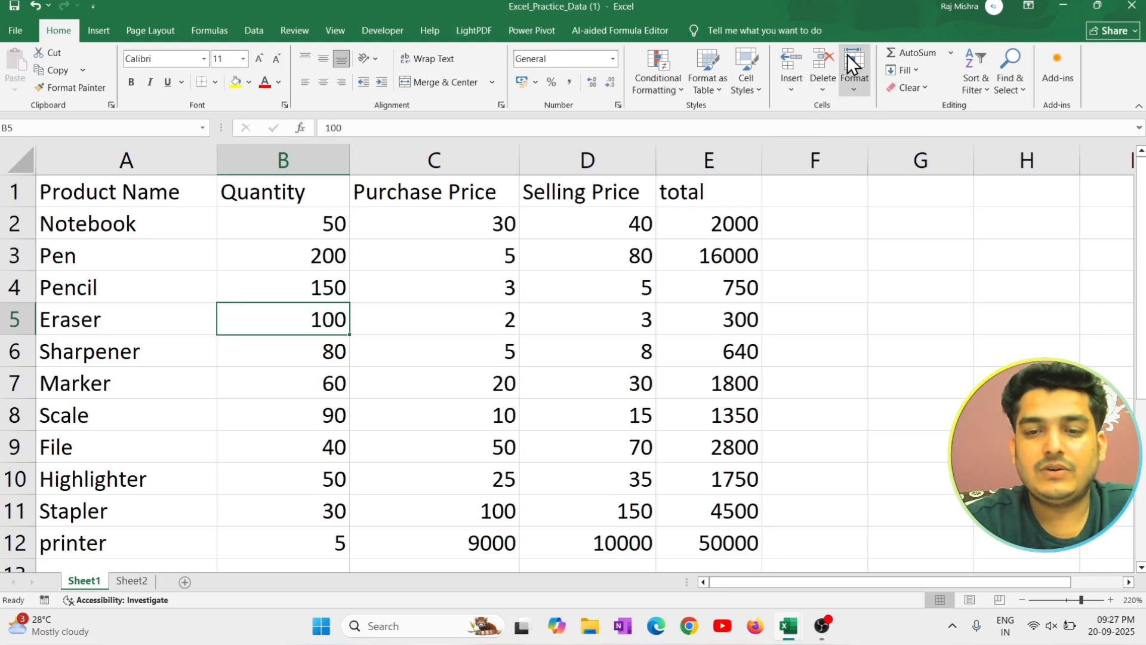
Widen the Product Name column and increase the height of the header row by hand.
left_click(851, 87)
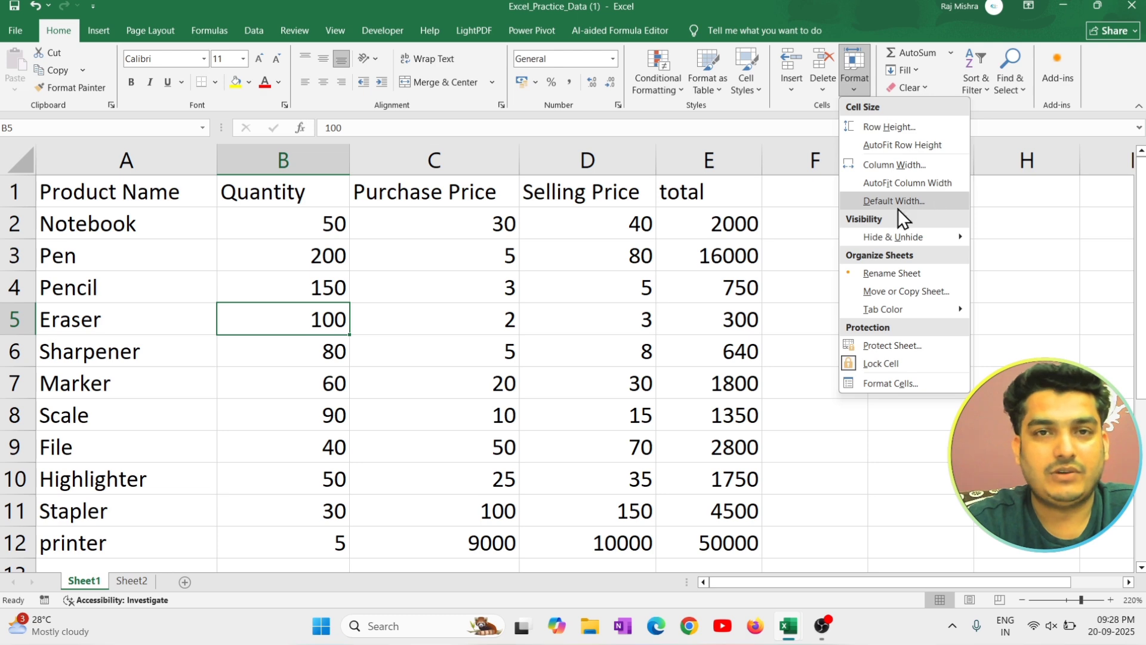
left_click(568, 270)
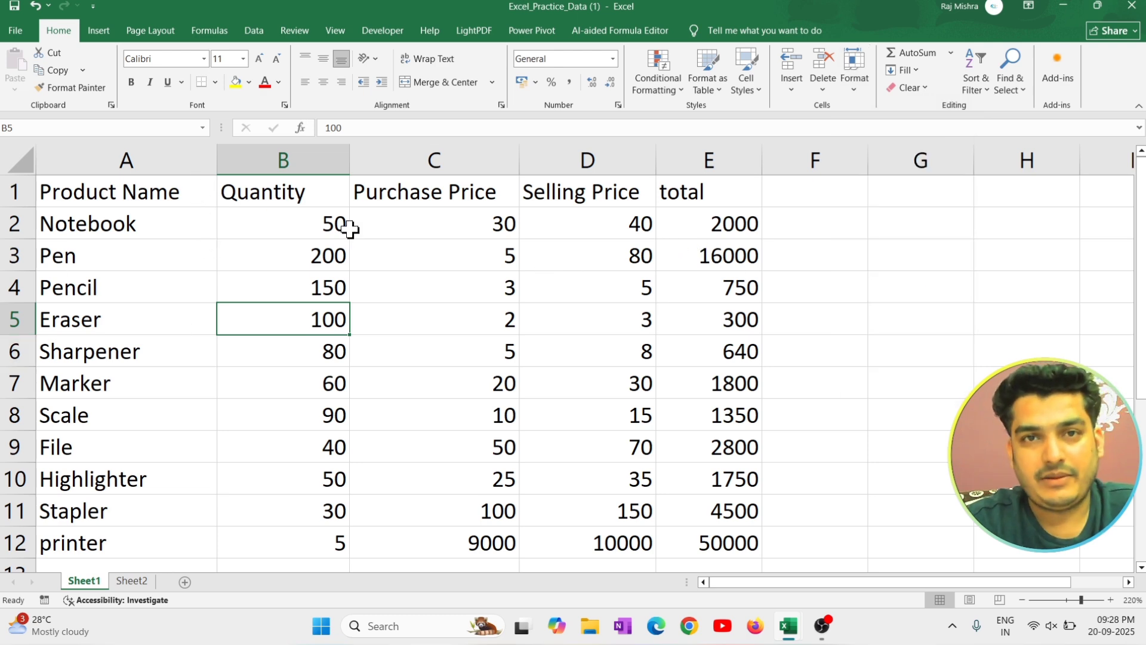
left_click(176, 194)
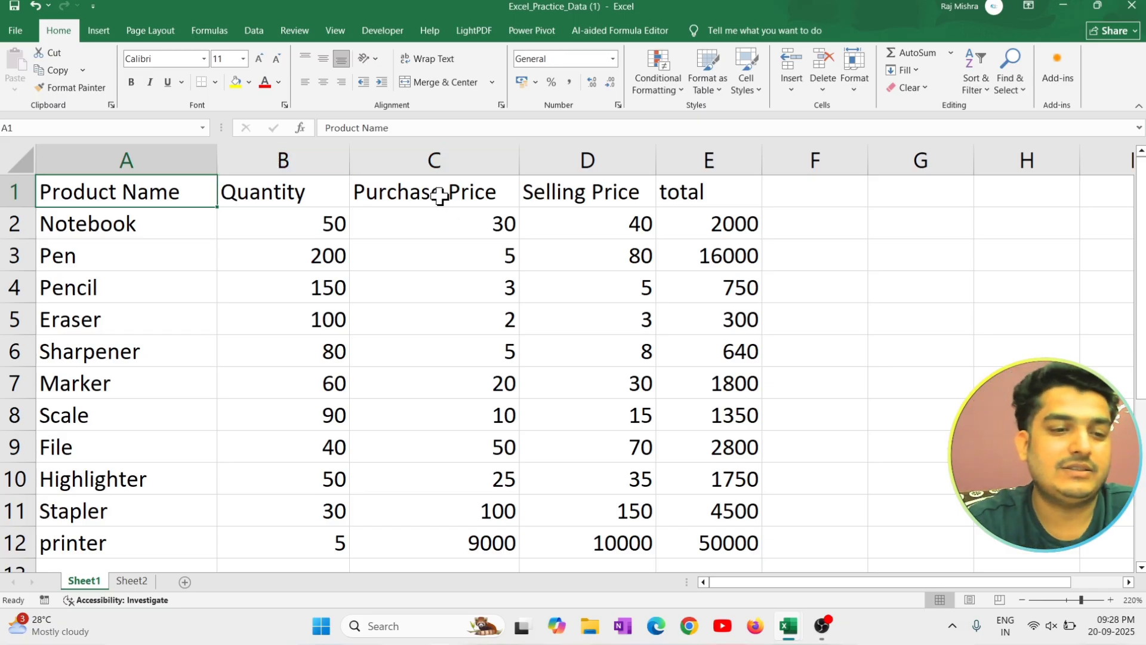
left_click_drag(220, 150, 314, 150)
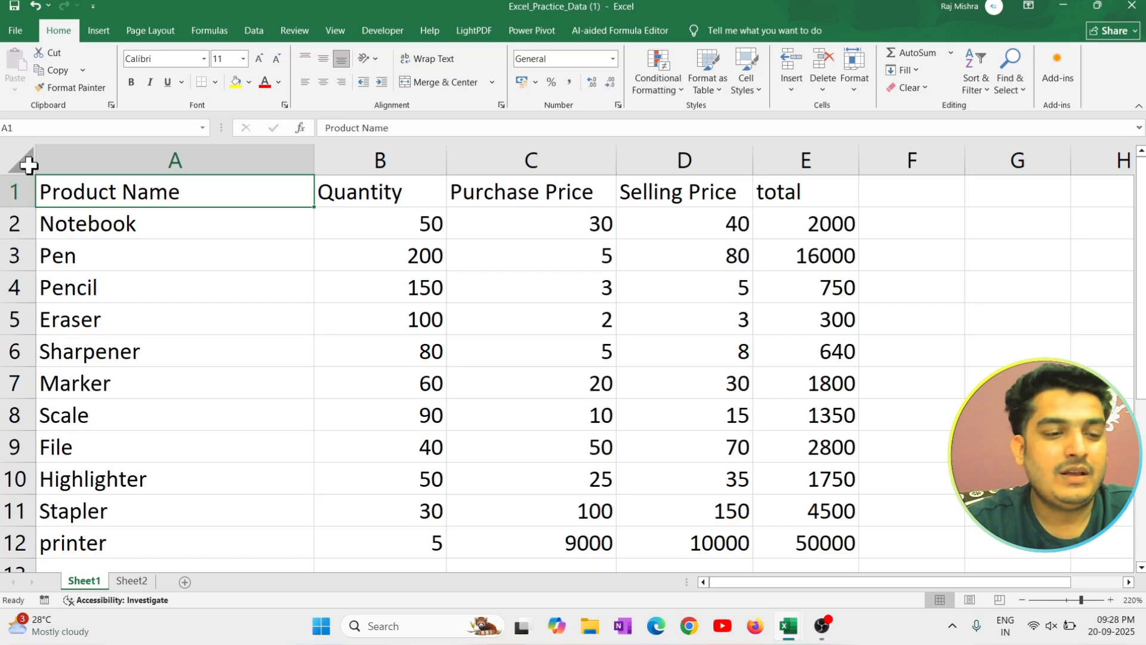
left_click_drag(29, 208, 25, 284)
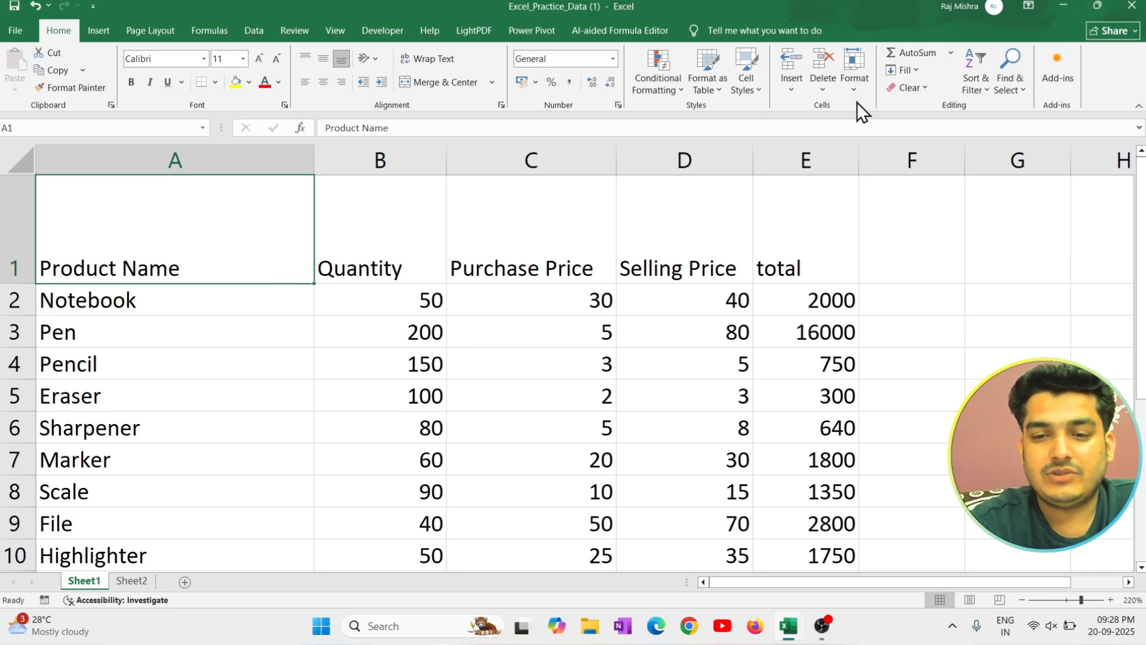
AutoFit the width of the Product Name column and the height of row 1.
left_click(858, 87)
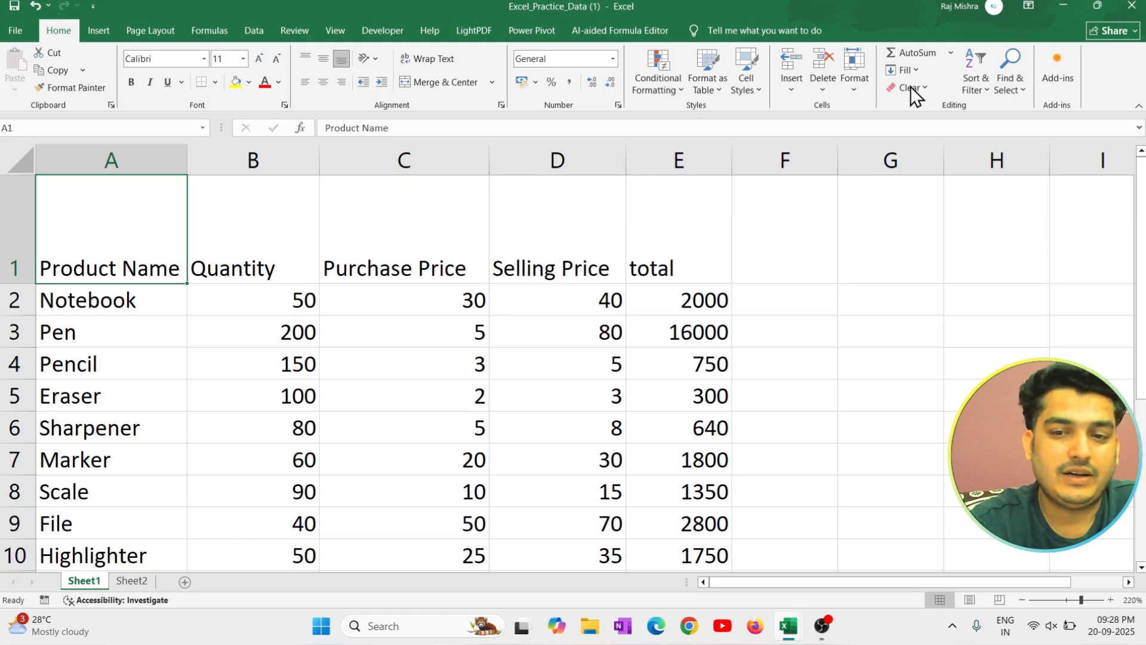
left_click(859, 90)
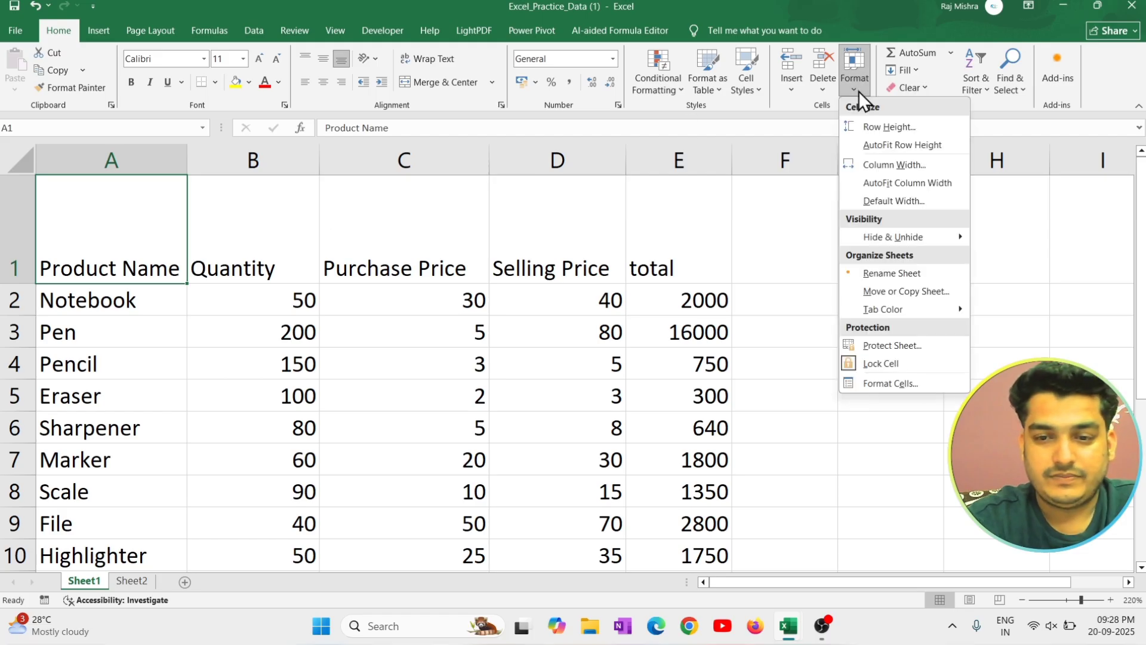
left_click(923, 145)
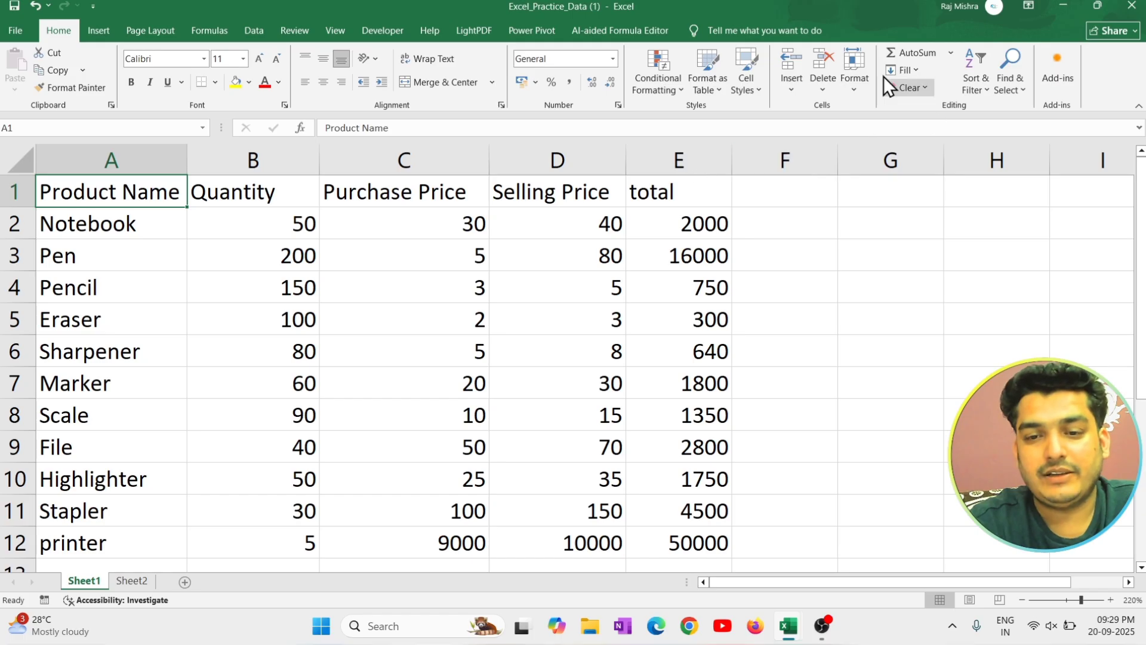
Hide the Quantity and Purchase Price columns using Hide & Unhide.
left_click(856, 84)
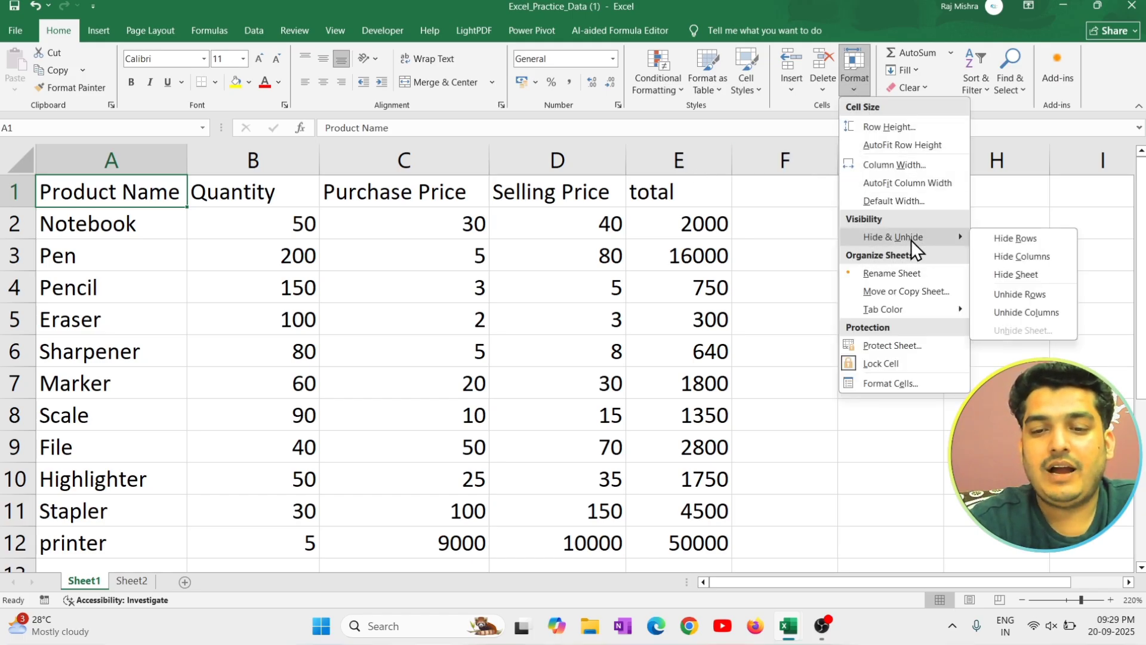
left_click(296, 237)
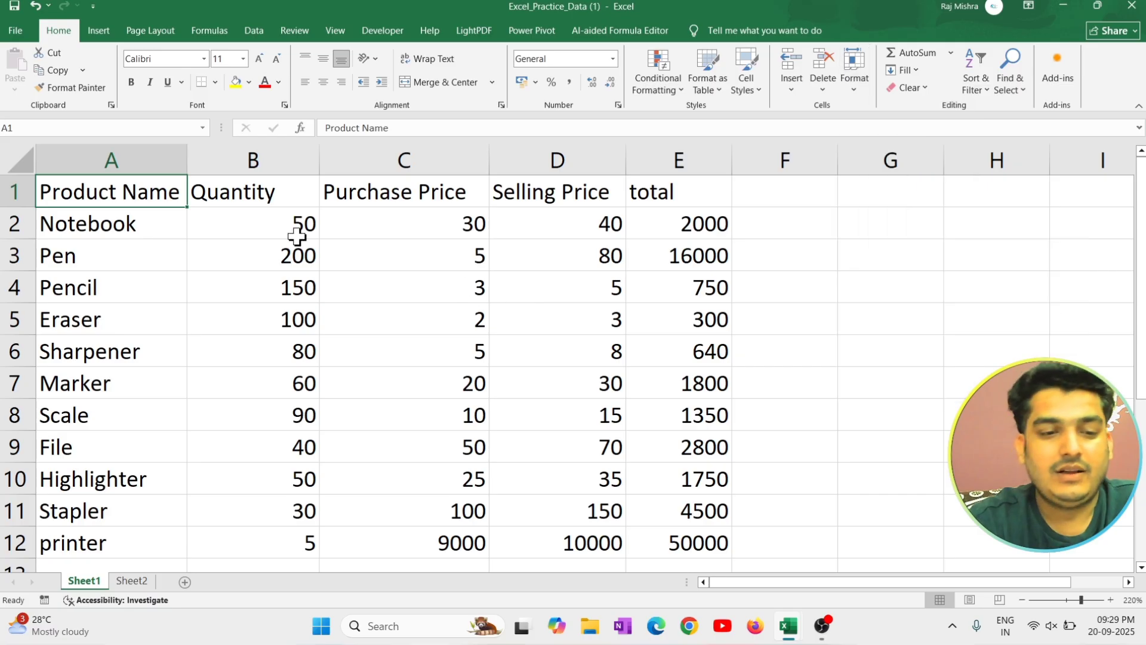
left_click_drag(242, 192, 444, 187)
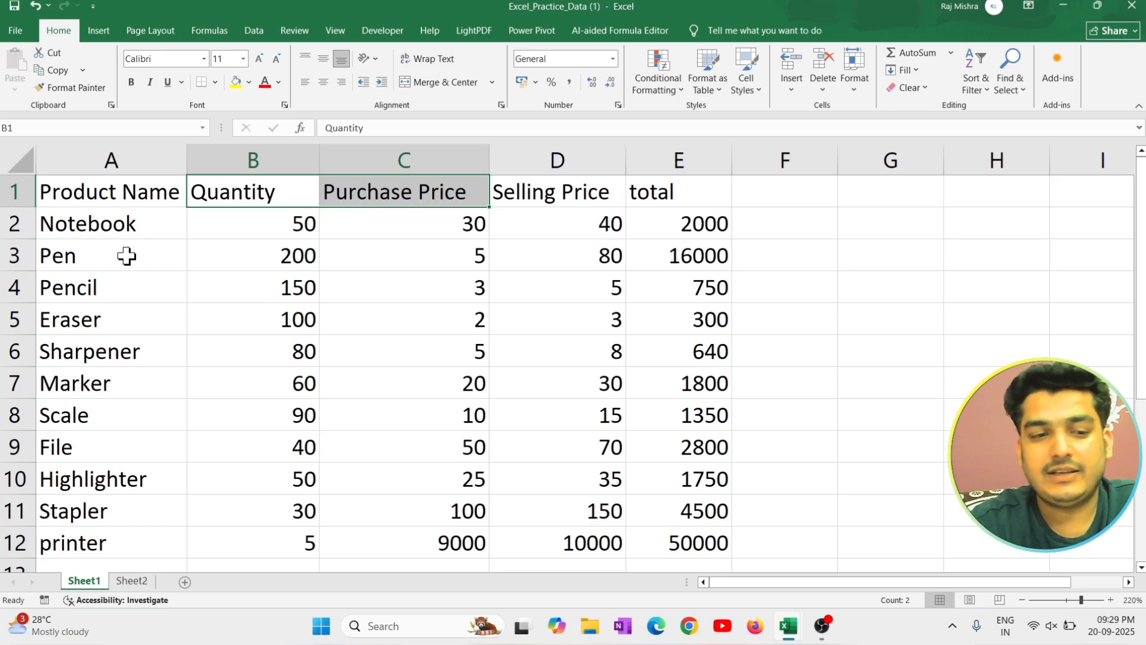
left_click(865, 81)
mouse_move(933, 238)
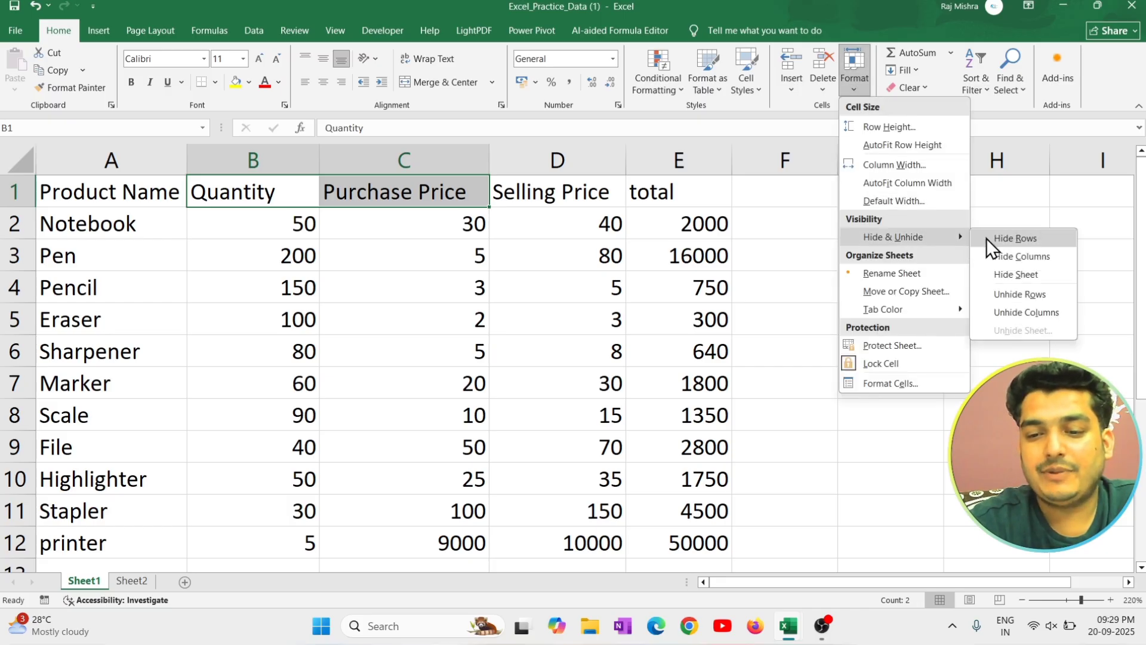
left_click(1034, 256)
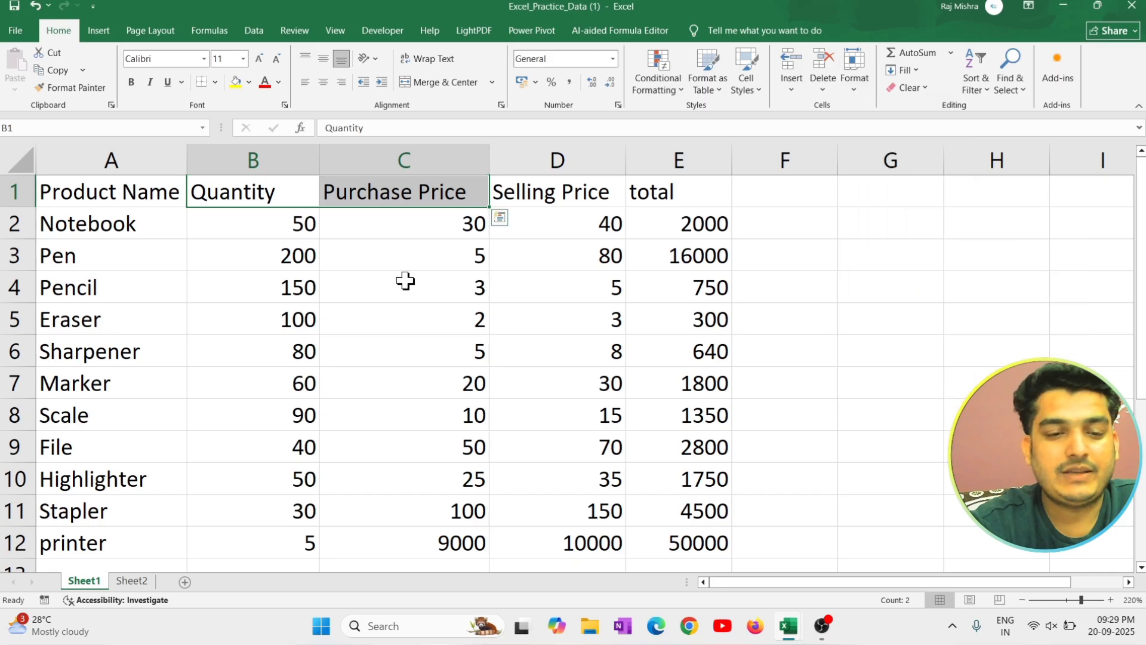
left_click(361, 281)
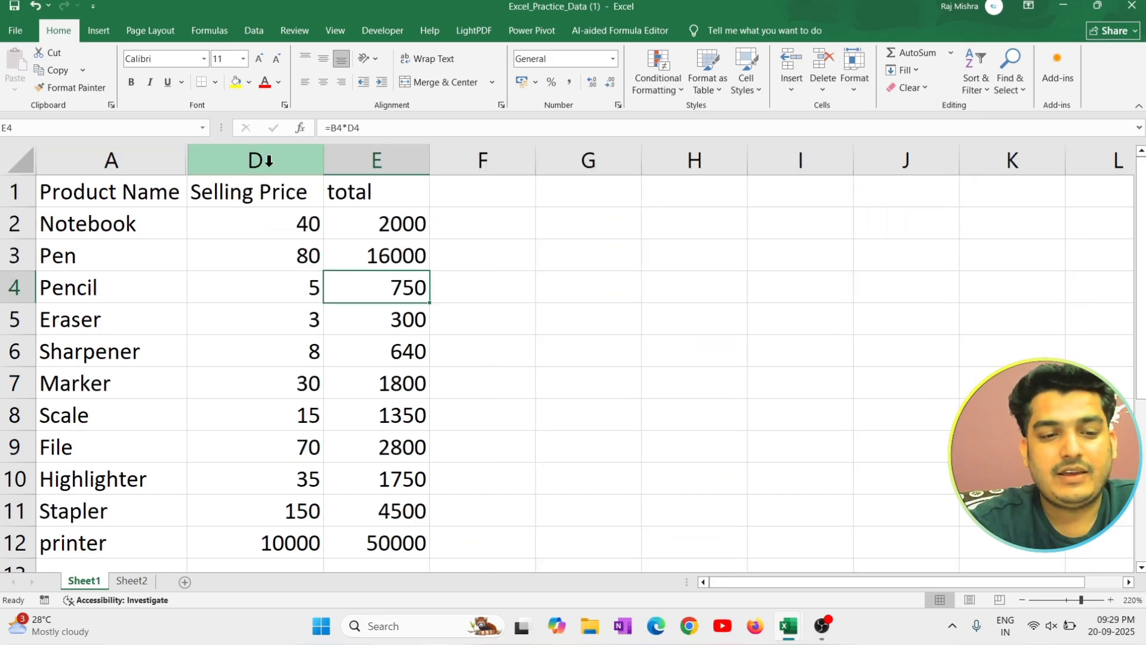
Unhide columns B and C between Product Name and Selling Price.
left_click_drag(131, 193, 230, 189)
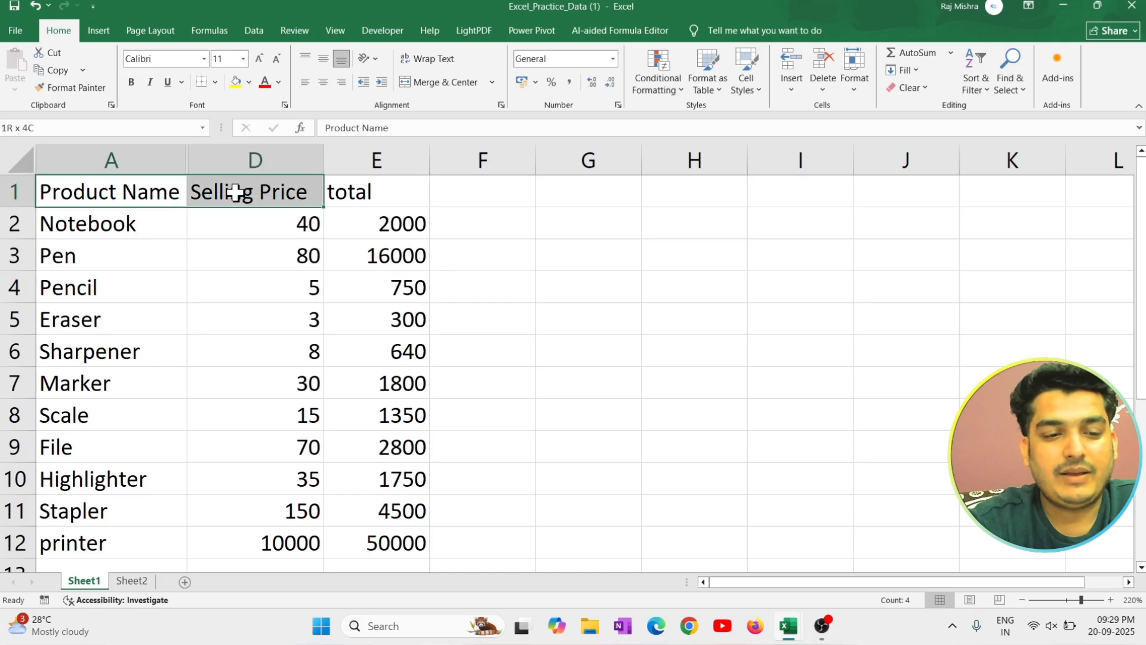
left_click(852, 92)
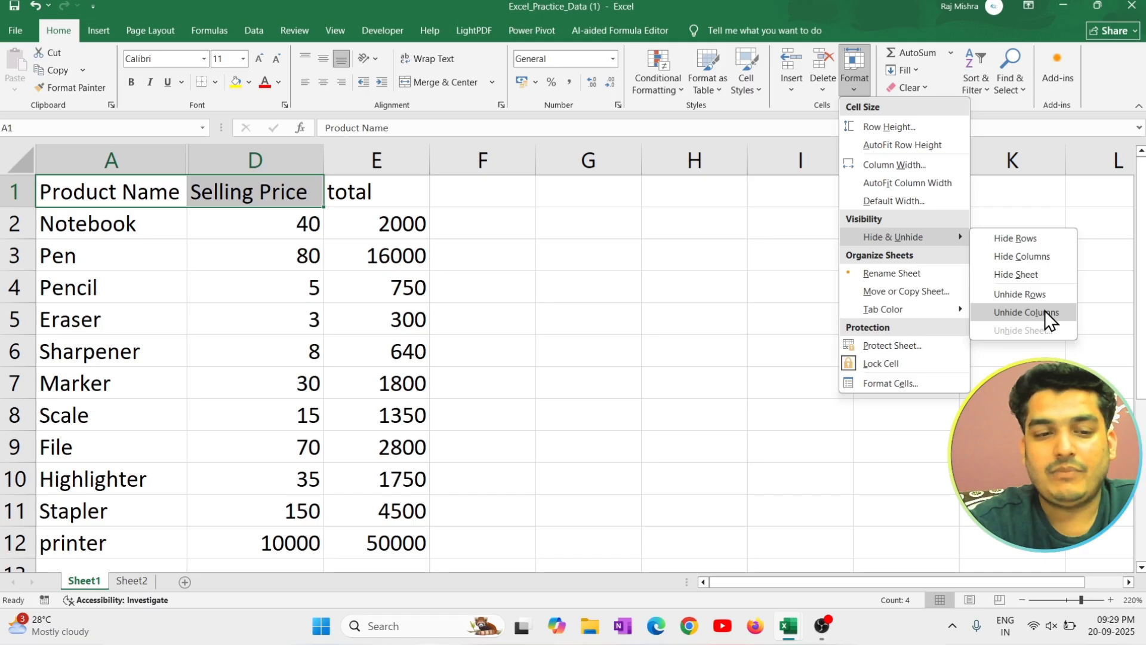
left_click(1044, 311)
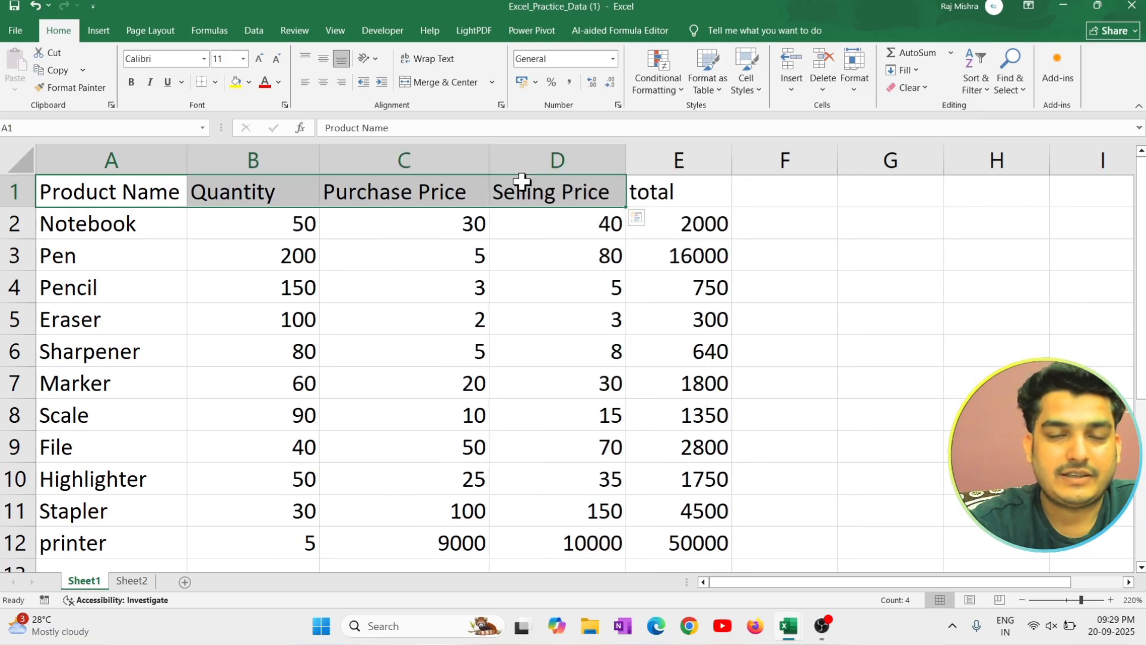
left_click(459, 261)
Select the Quantity and Purchase Price headers and hide their columns again.
left_click_drag(289, 191, 423, 189)
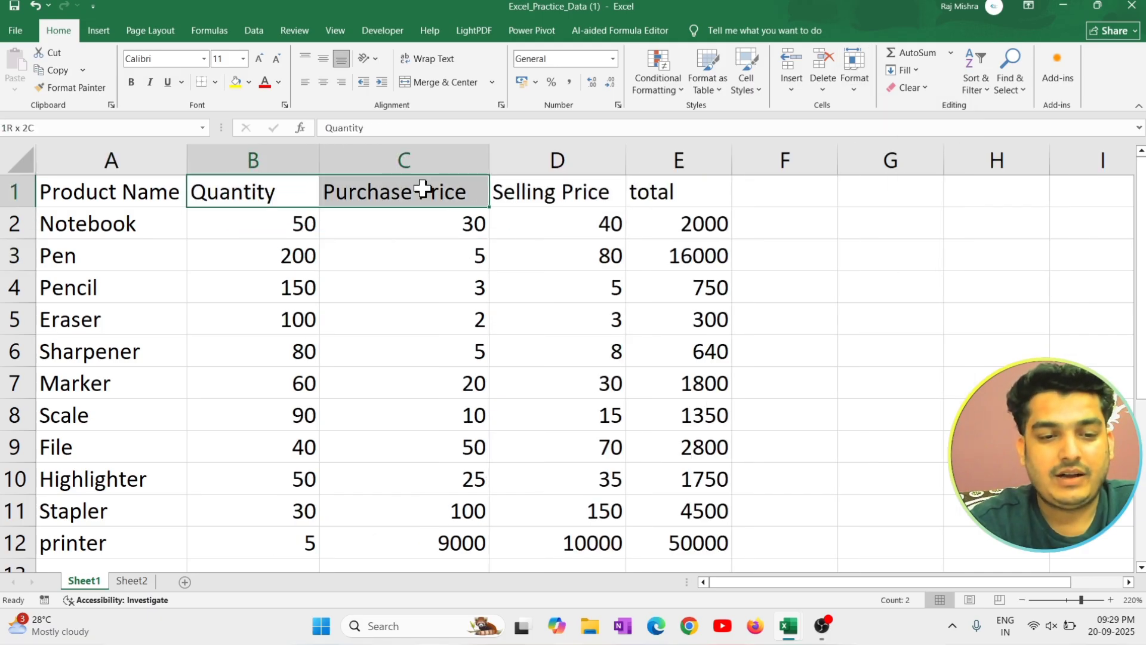
left_click_drag(230, 194, 371, 190)
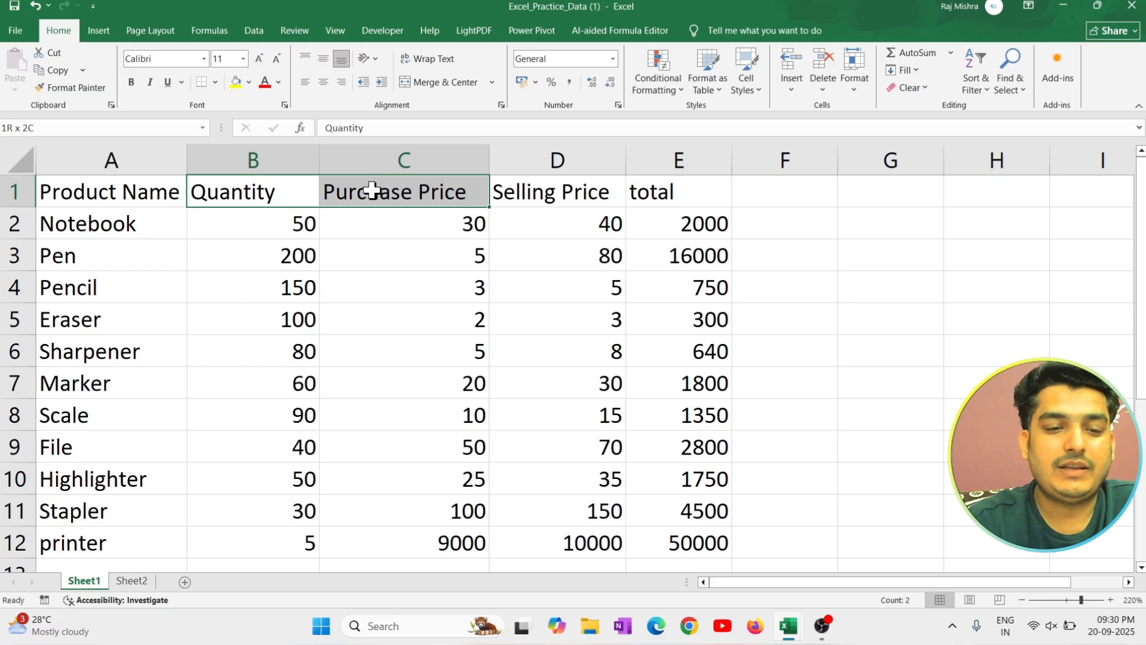
key("ctrl+0")
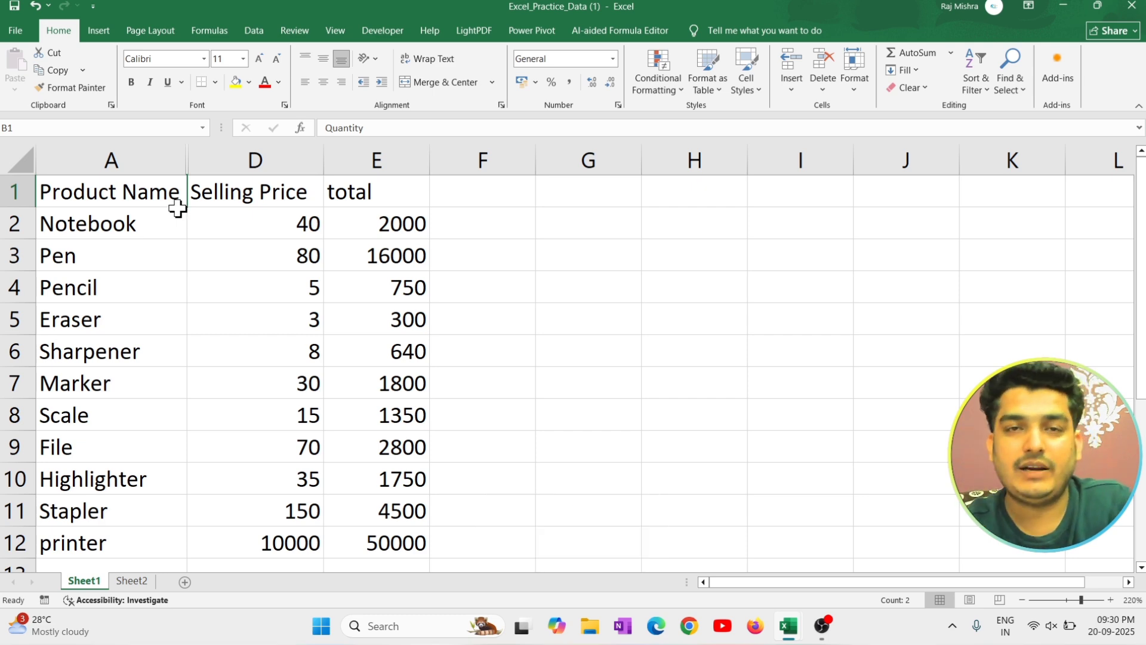
Select the Product Name and Selling Price headers, hide row 1 and unhide it again.
left_click_drag(111, 189, 217, 185)
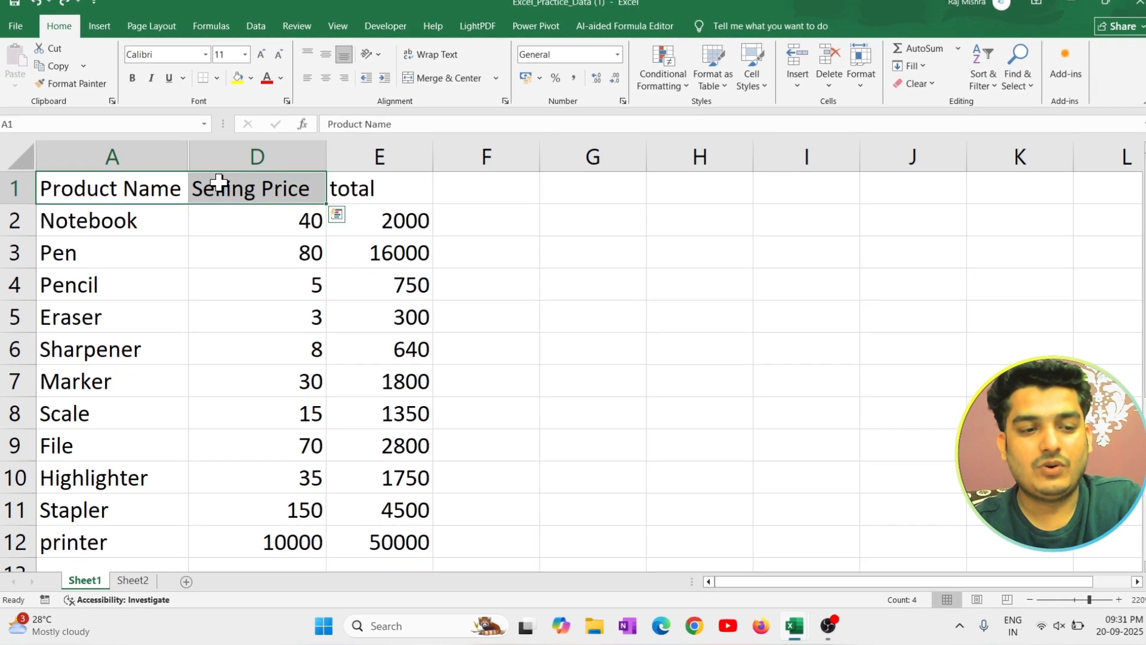
key("ctrl+9")
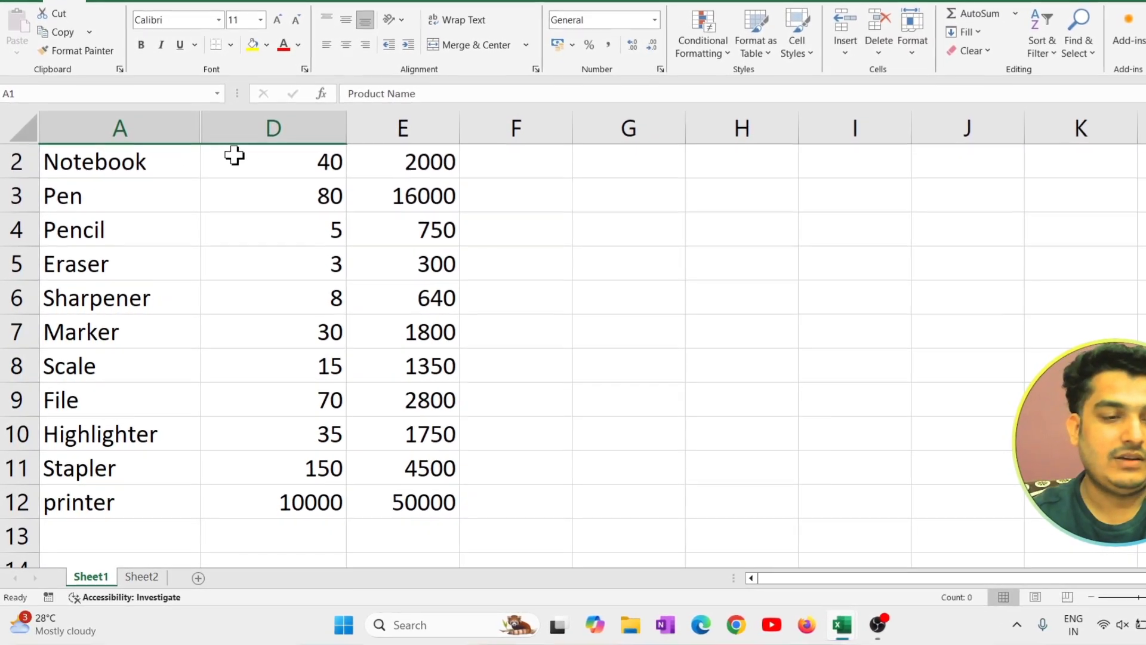
key("ctrl+shift+9")
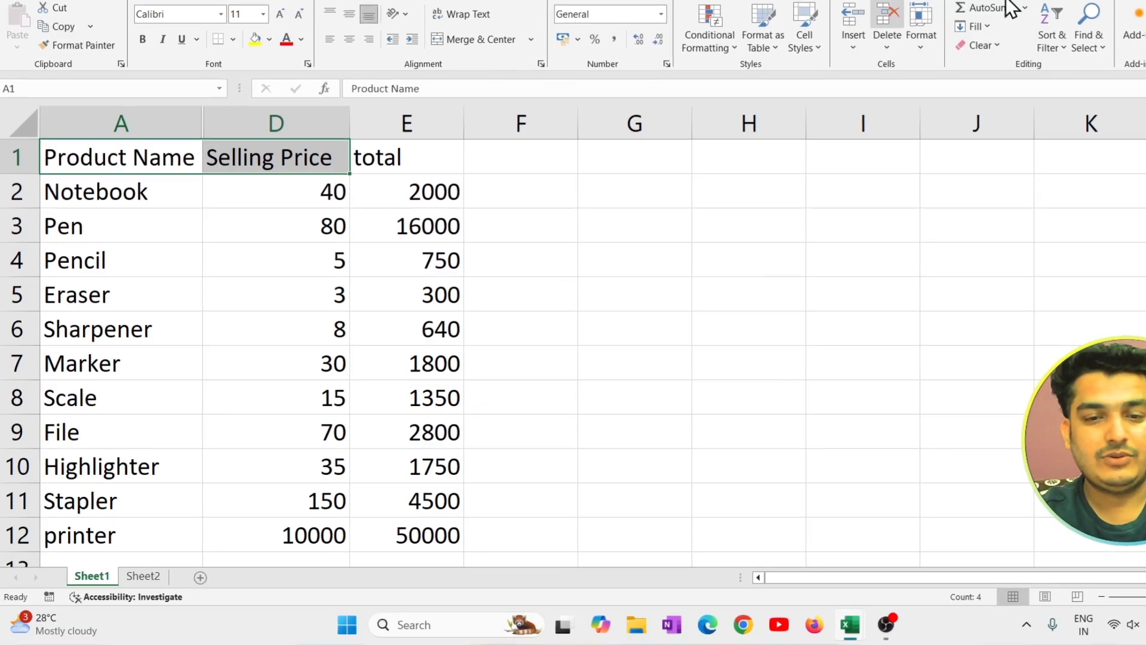
Reselect the Product Name through Selling Price headers and unhide the columns between them.
left_click(935, 43)
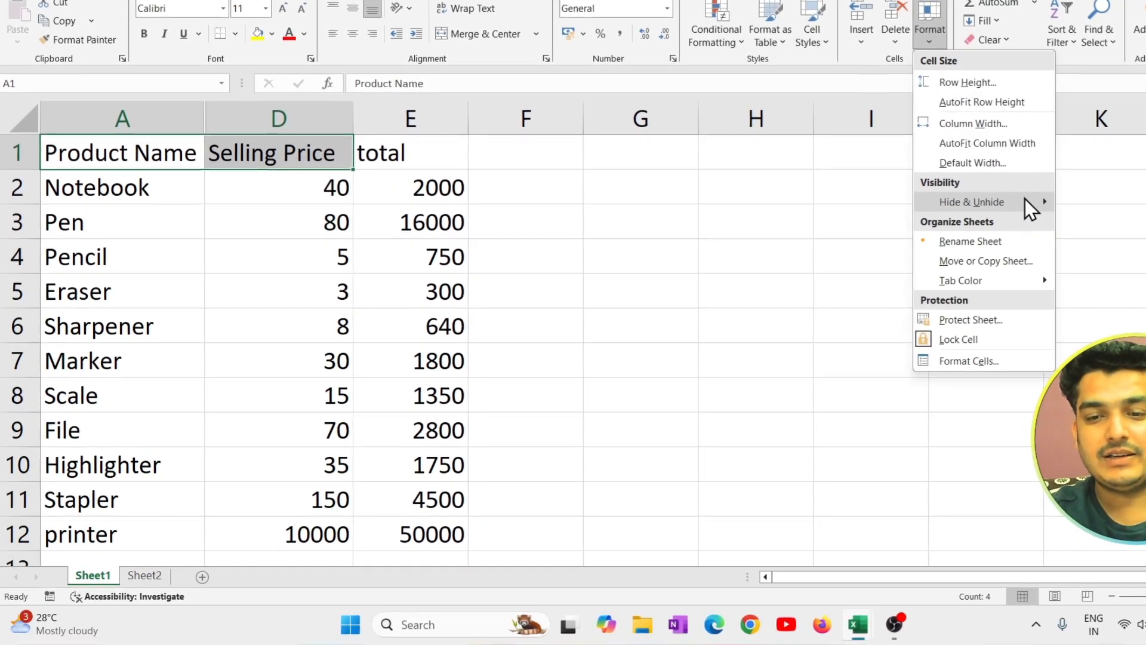
mouse_move(1024, 206)
left_click(297, 185)
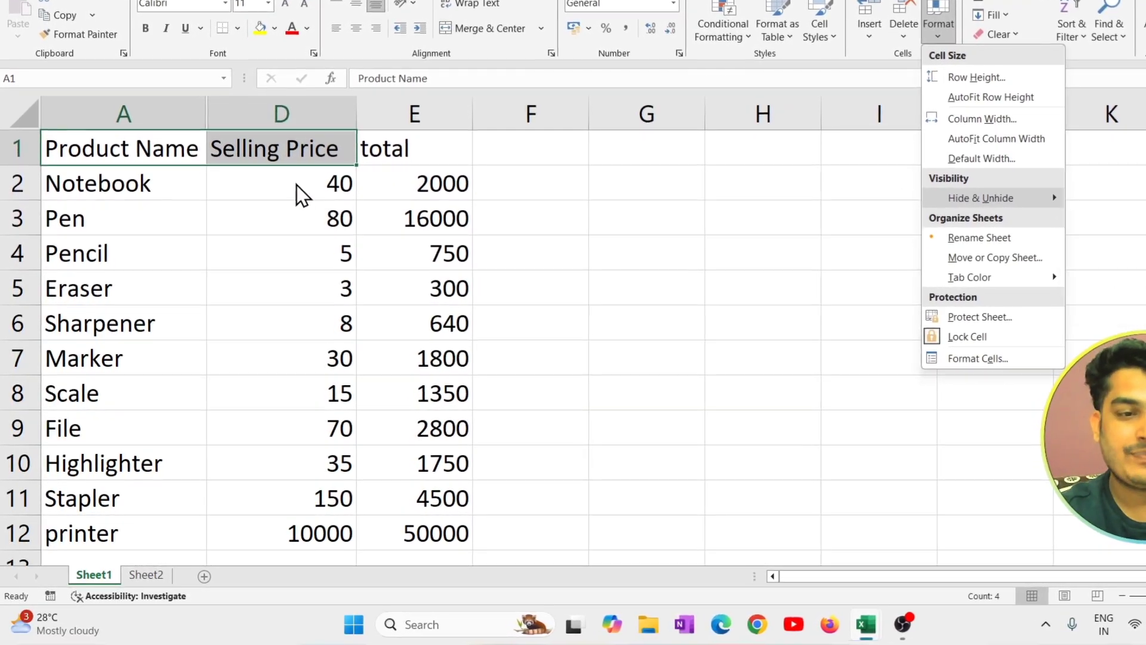
left_click_drag(178, 148, 254, 148)
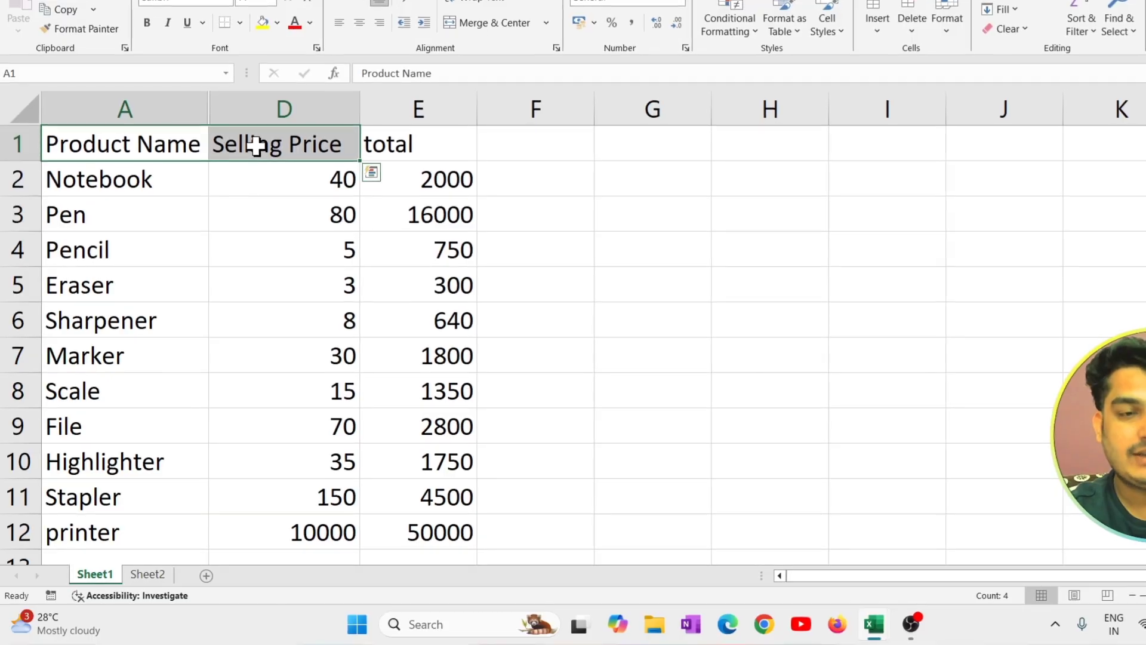
left_click(951, 27)
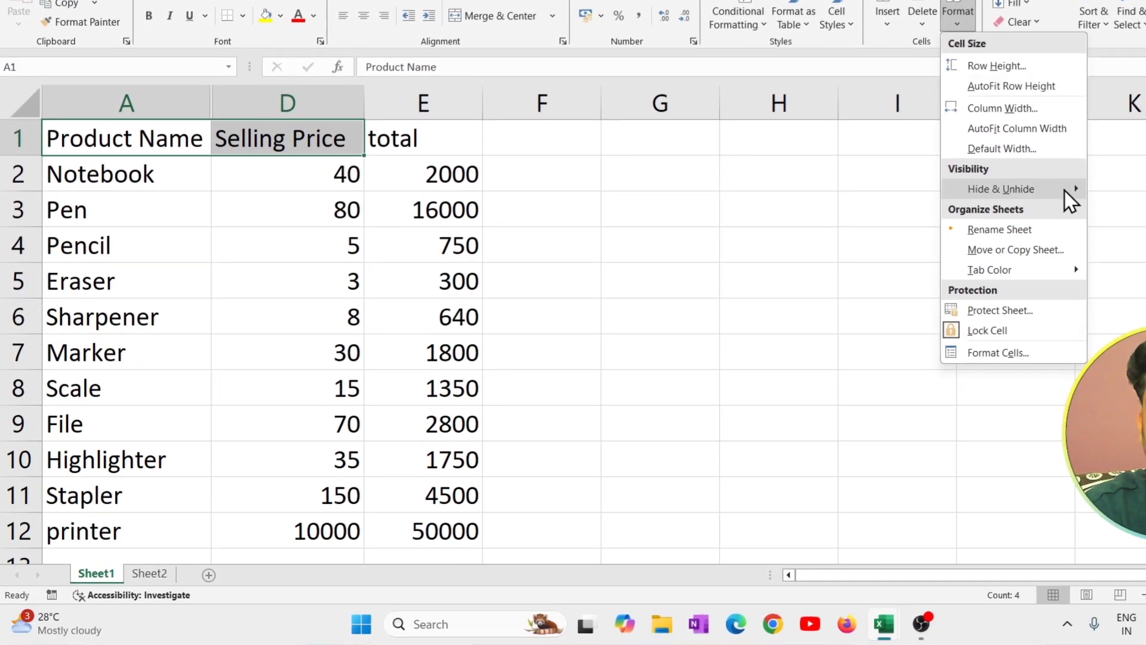
mouse_move(1065, 188)
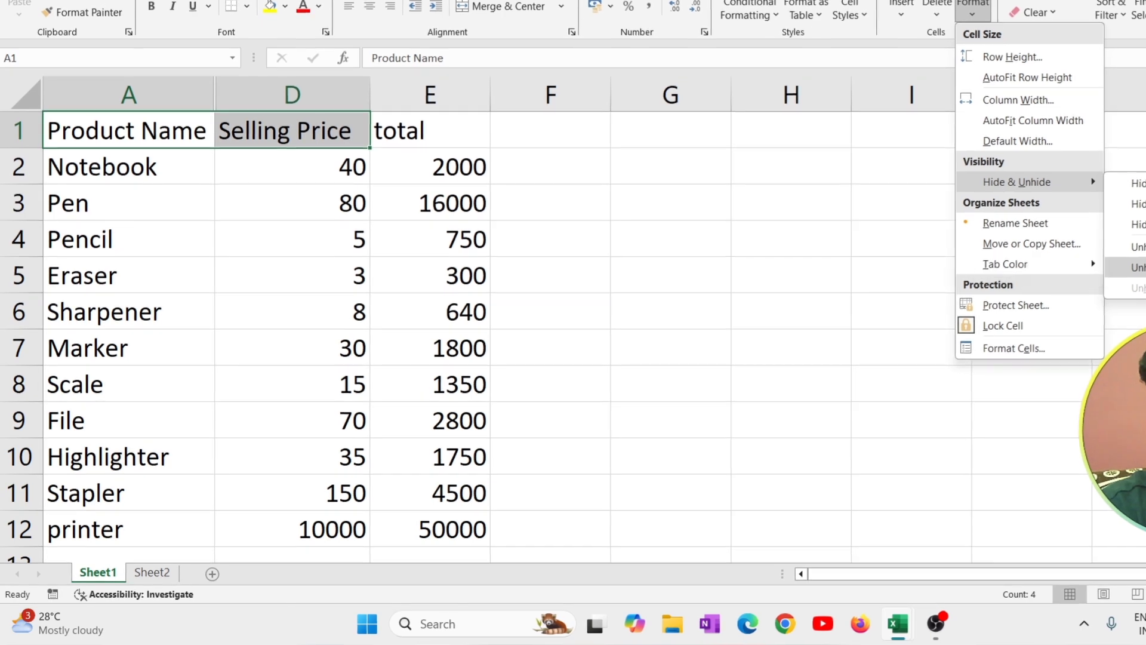
left_click(1133, 270)
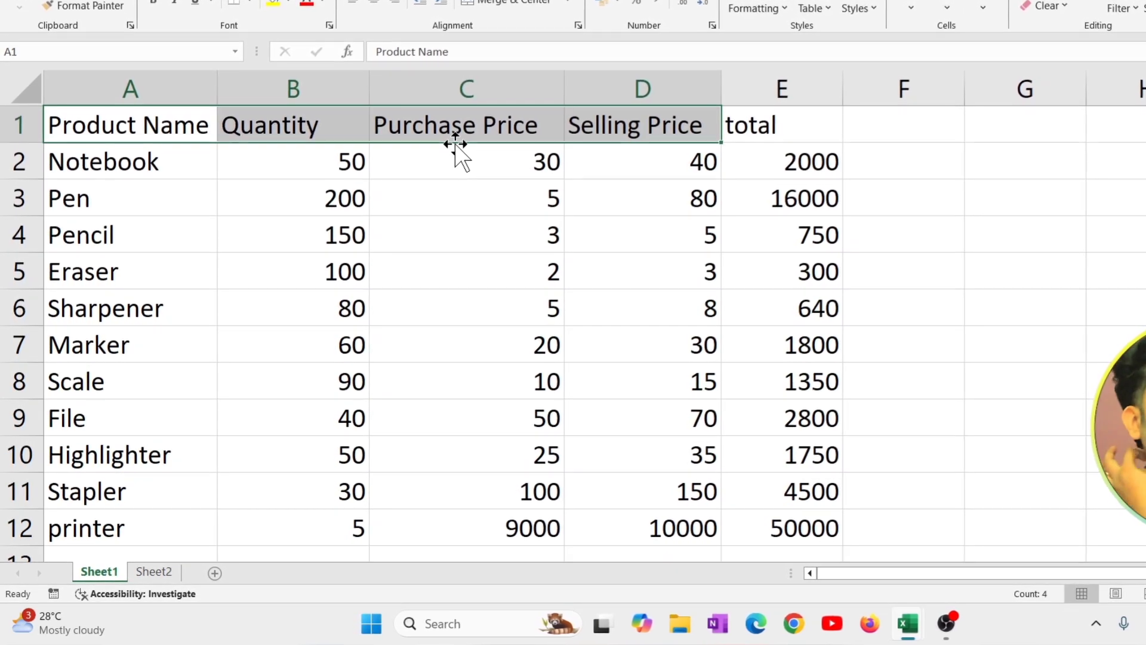
Rename the Sheet1 worksheet as data.
left_click(985, 7)
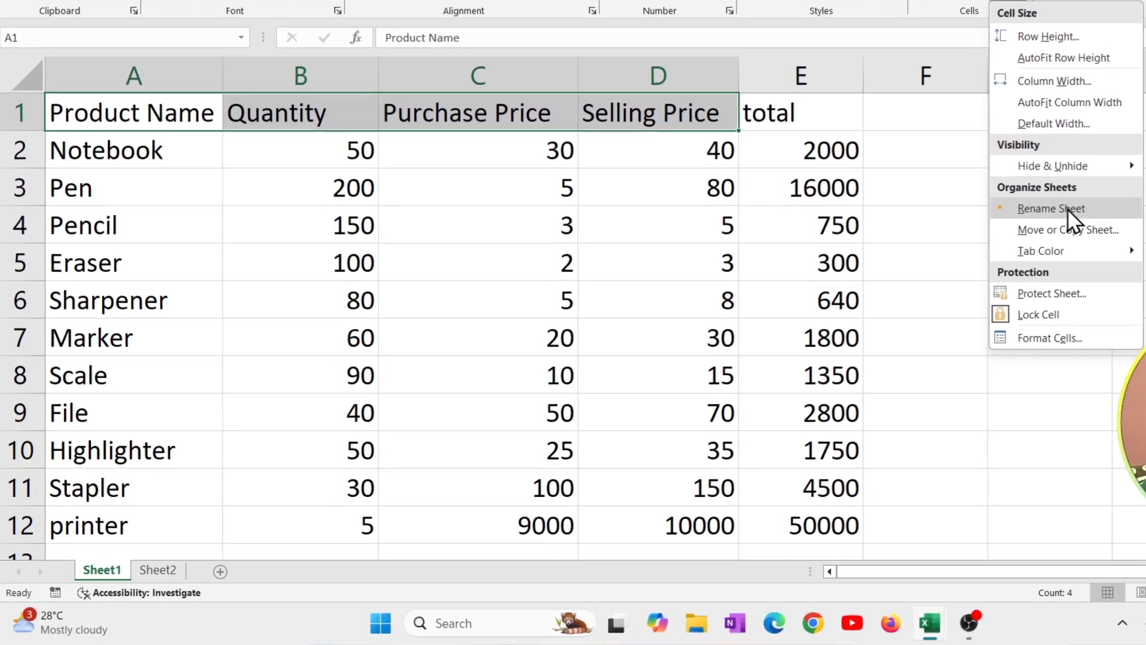
left_click(637, 240)
left_click(639, 230)
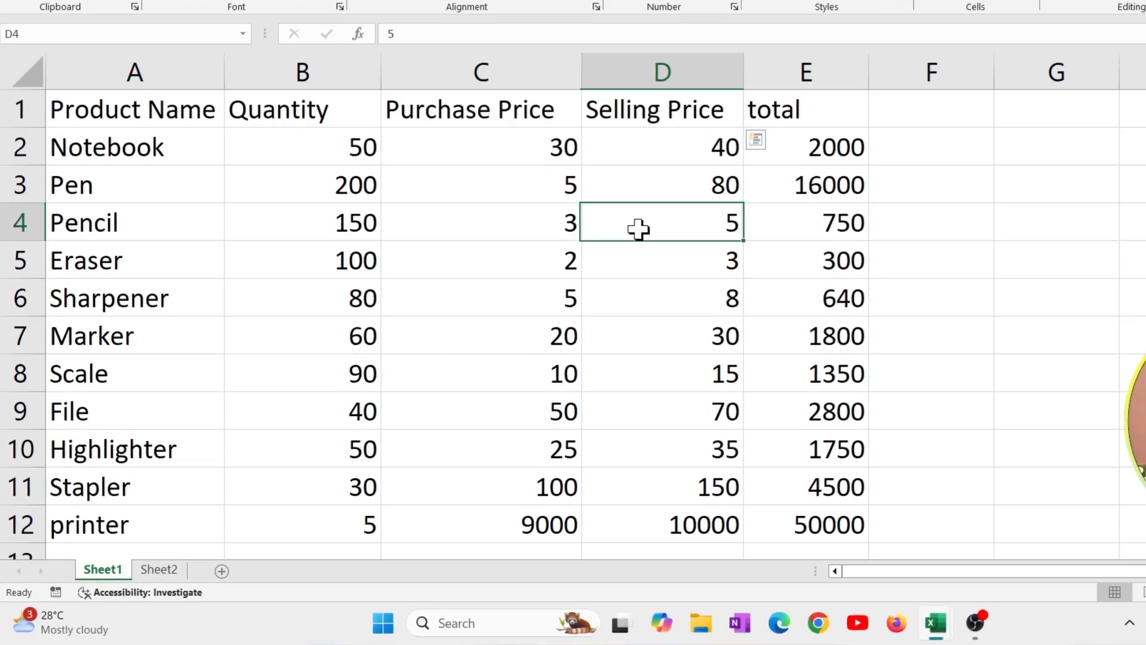
left_click(1039, 2)
left_click(1069, 204)
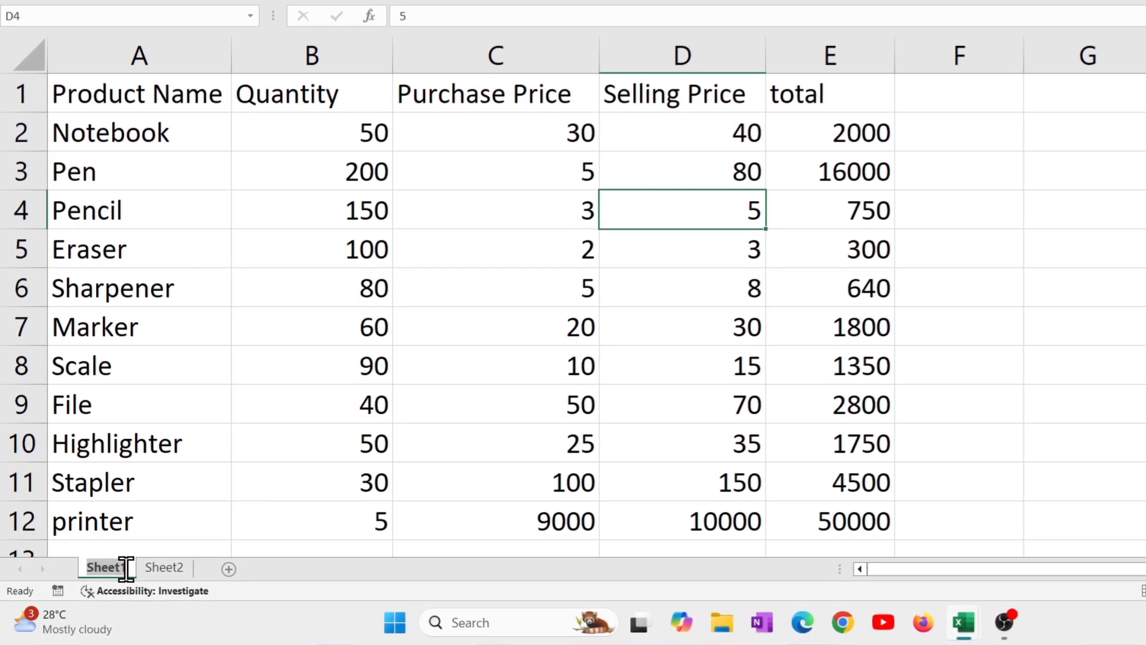
type("data")
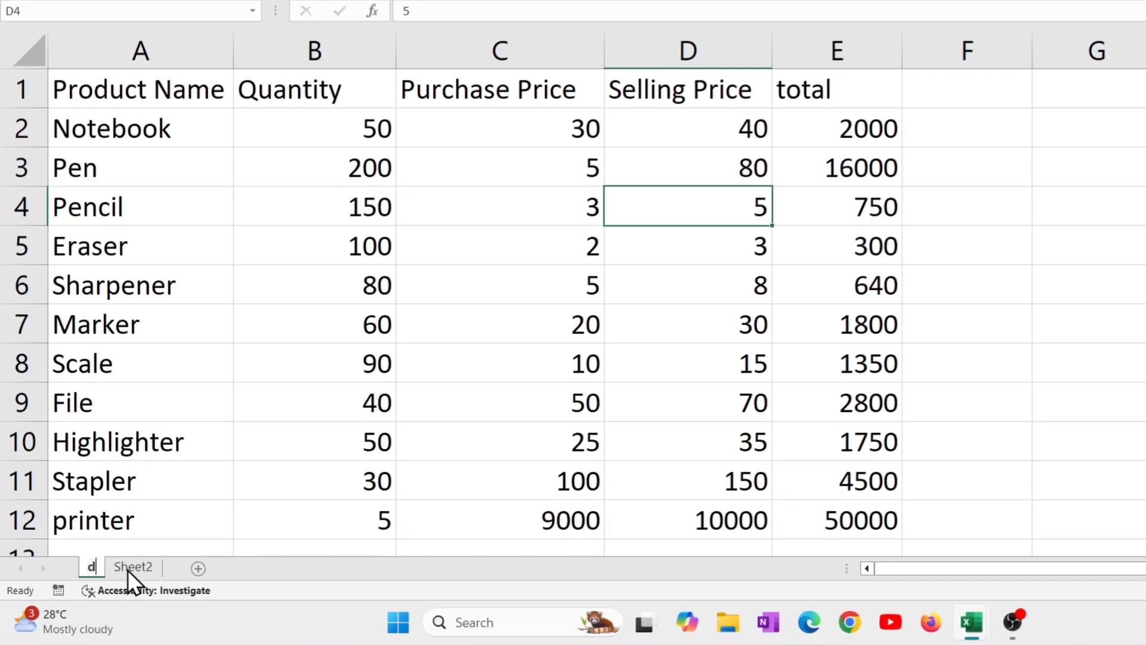
key("Return")
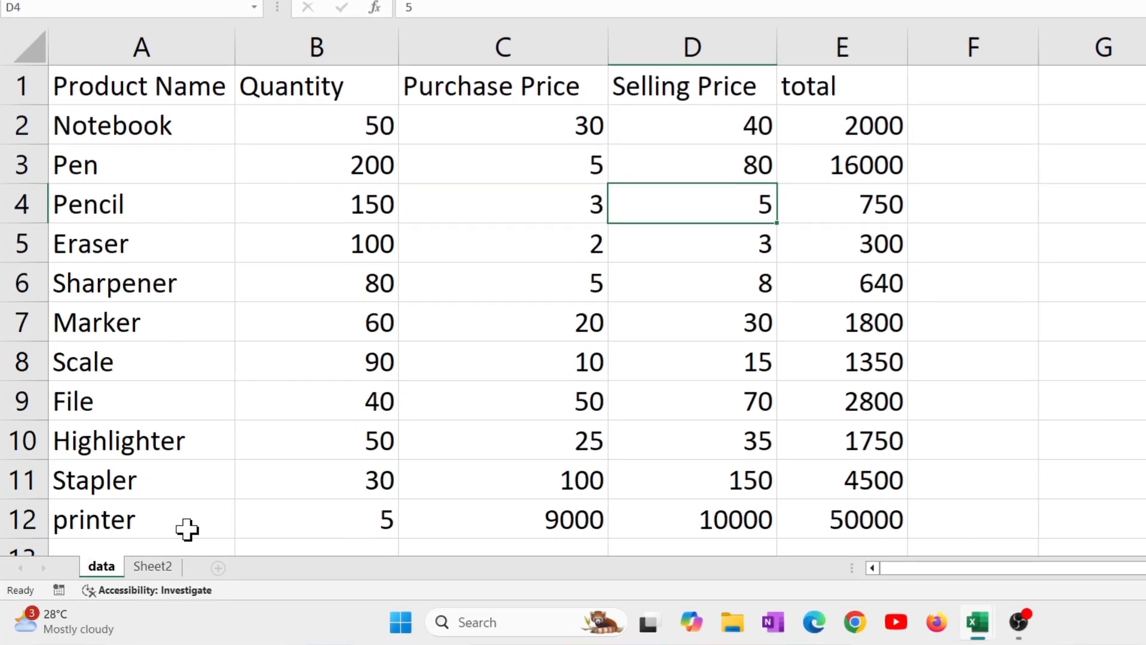
Rename the Sheet2 worksheet as sep.
left_click(187, 530)
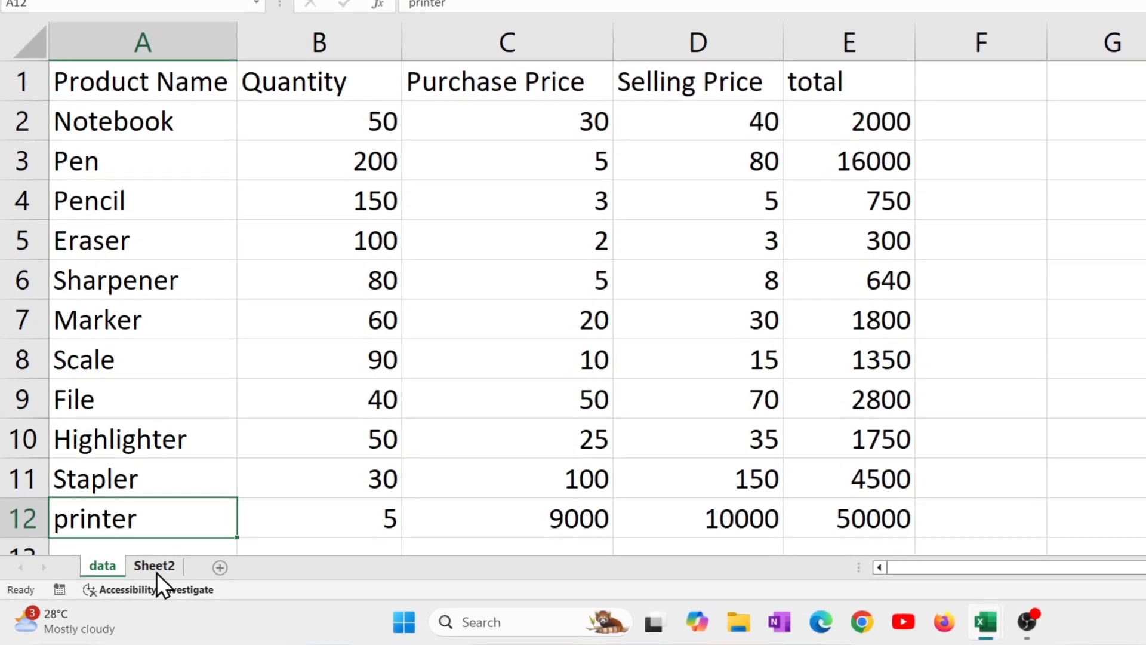
left_click(157, 571)
double_click(157, 567)
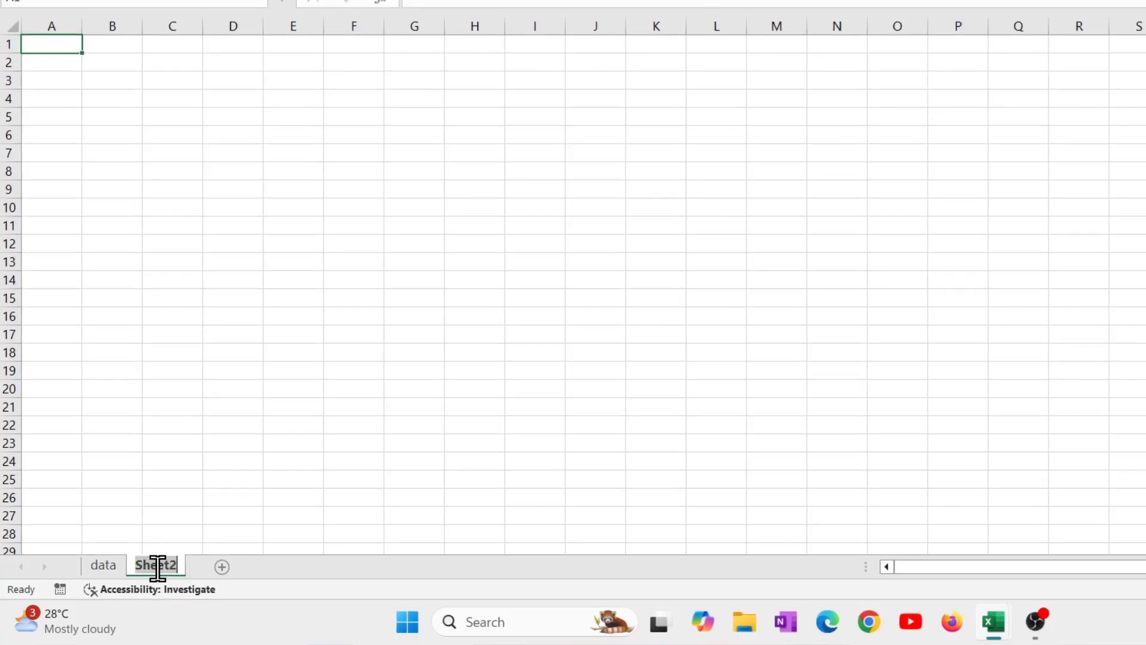
type("sep")
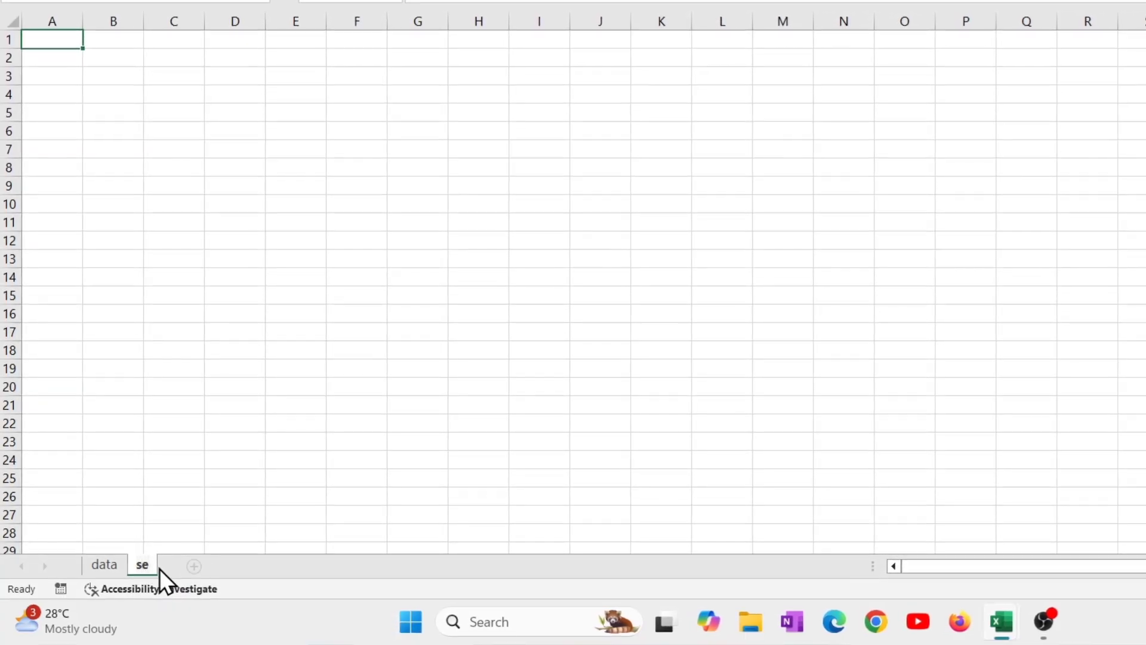
key("Return")
left_click(295, 382)
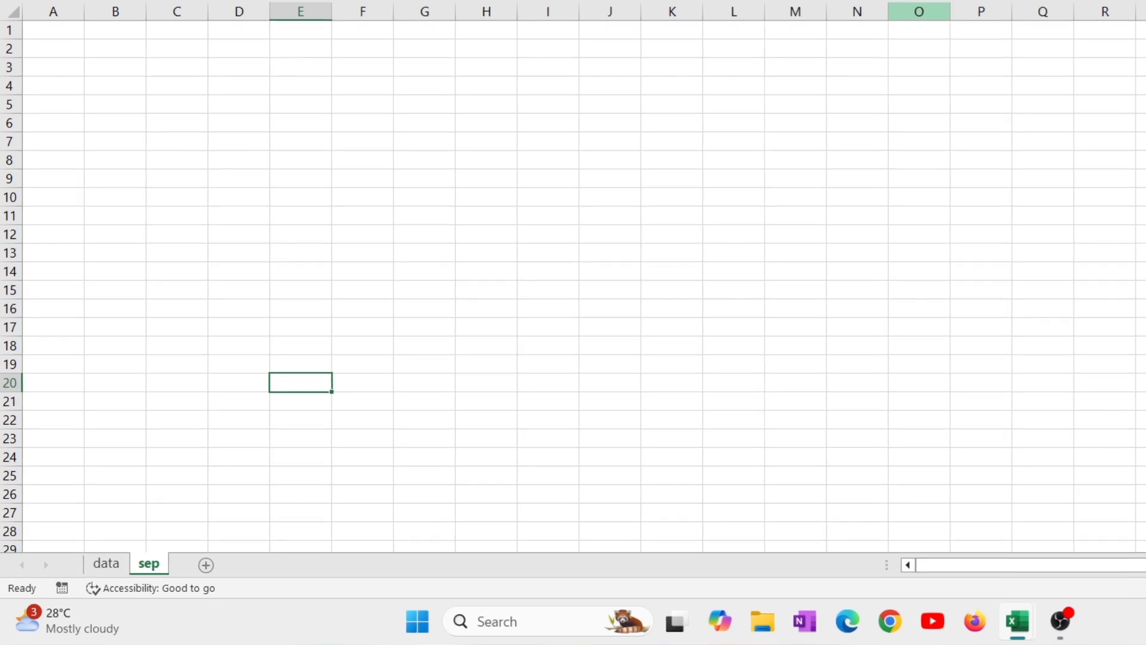
Move the data sheet after the sep sheet and return it to first place.
left_click(1104, 1)
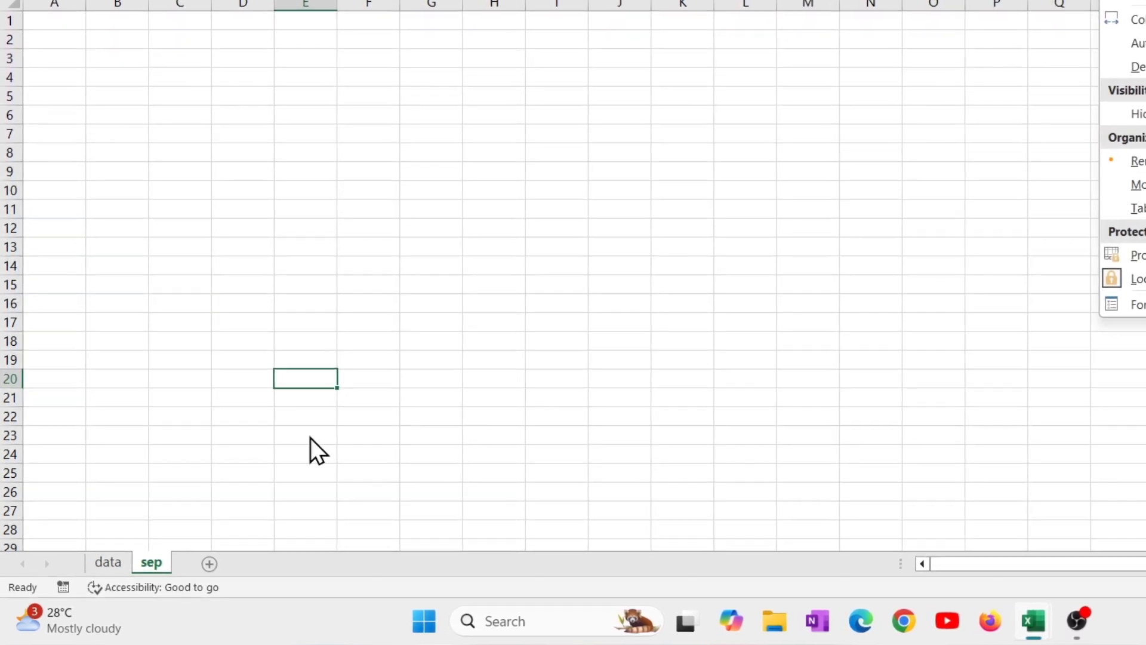
left_click(310, 437)
left_click(123, 558)
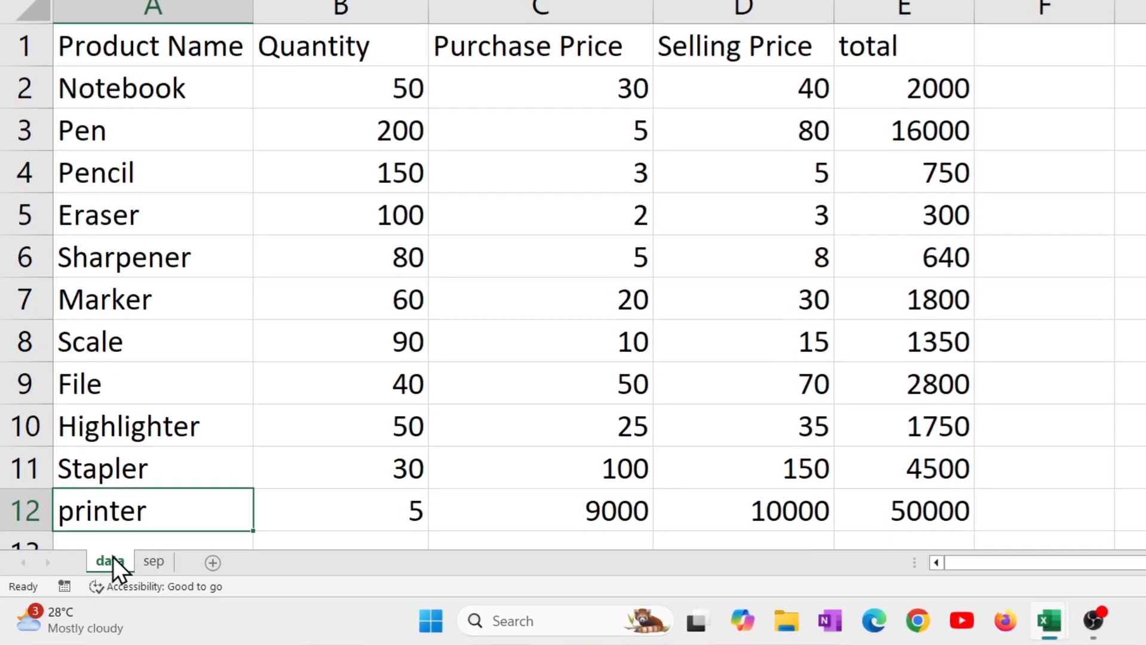
mouse_move(113, 562)
left_mouse_down()
mouse_move(201, 558)
mouse_move(195, 543)
left_mouse_up()
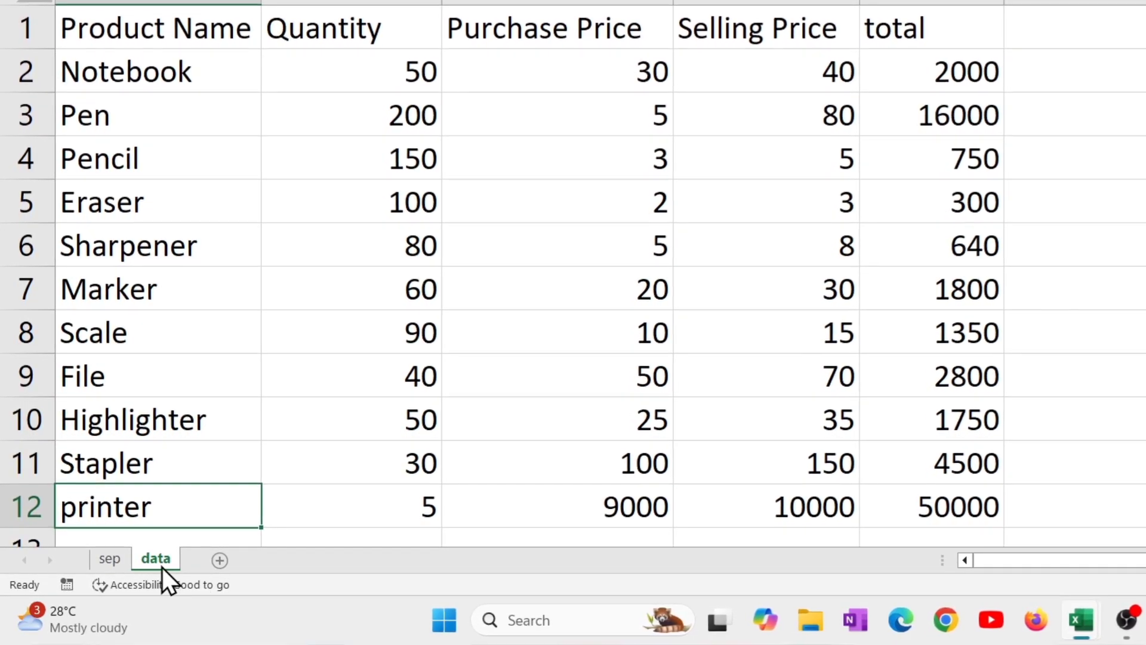
left_click_drag(161, 556, 108, 565)
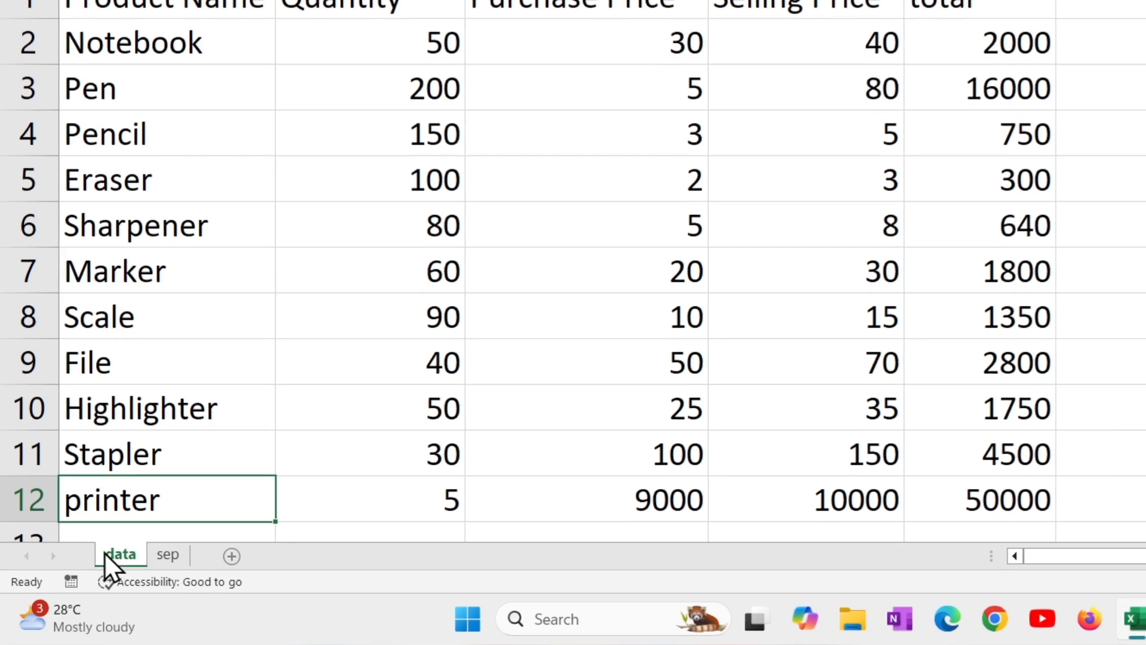
Create a copy of the data sheet after sep and compare it with the original.
left_click_drag(108, 551, 233, 544)
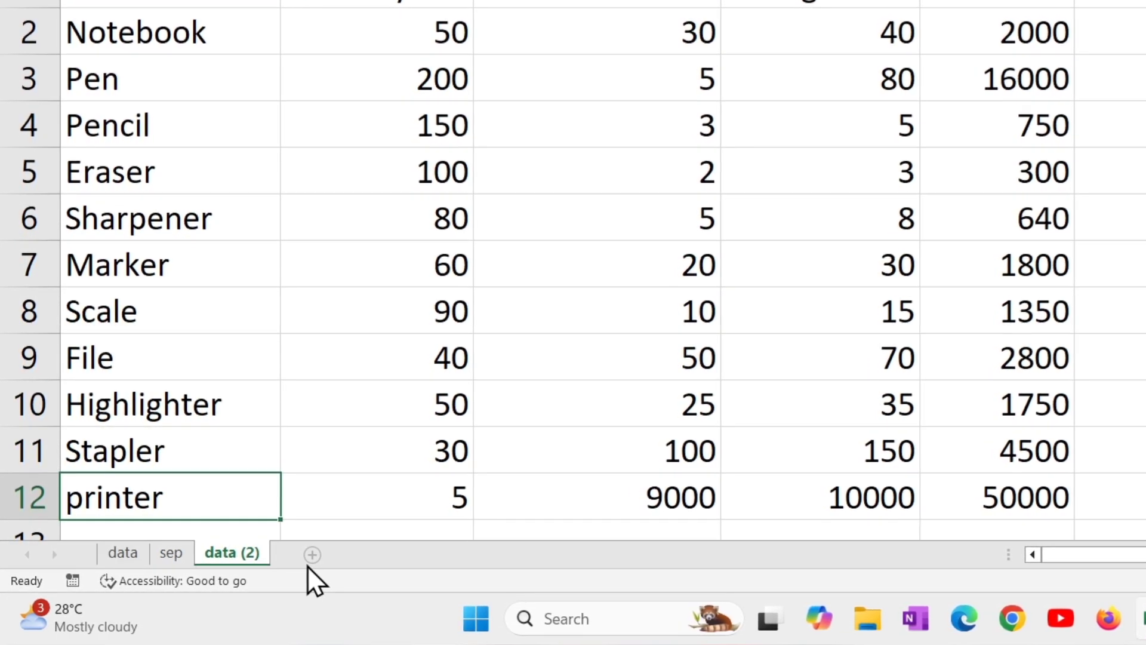
left_click(138, 555)
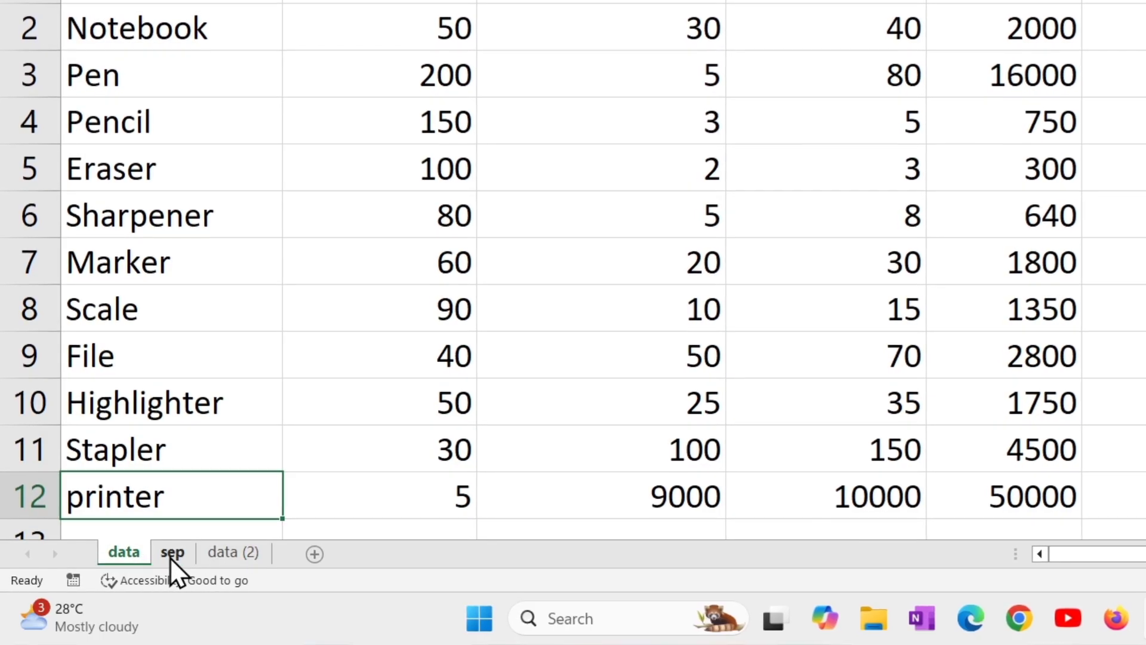
left_click(232, 555)
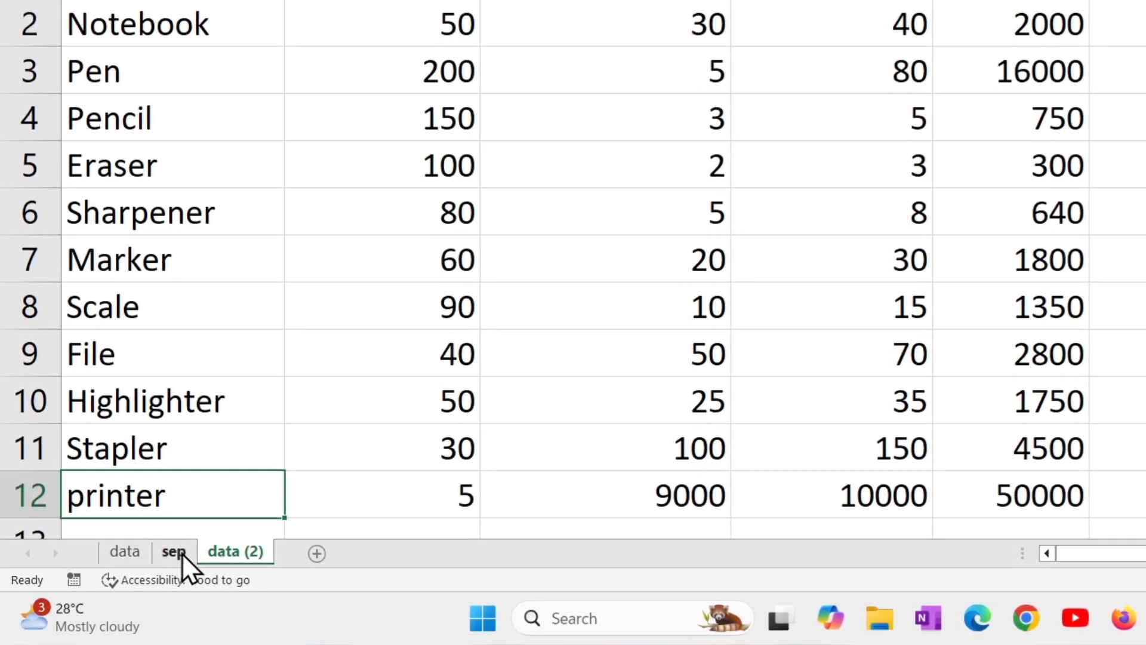
left_click(139, 553)
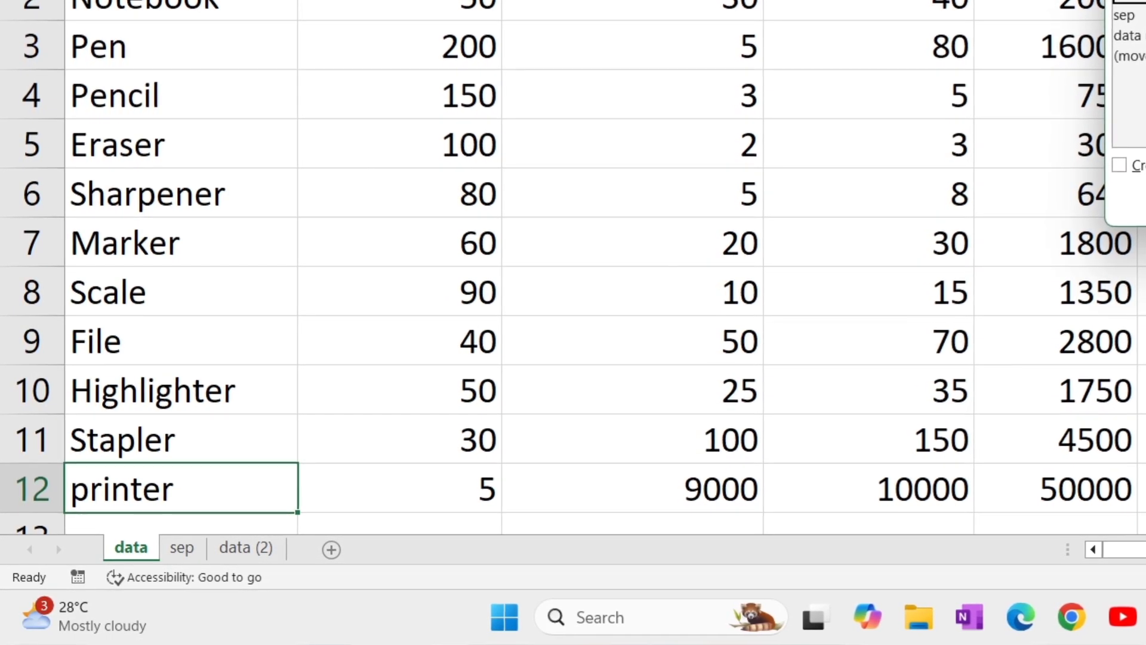
key("Escape")
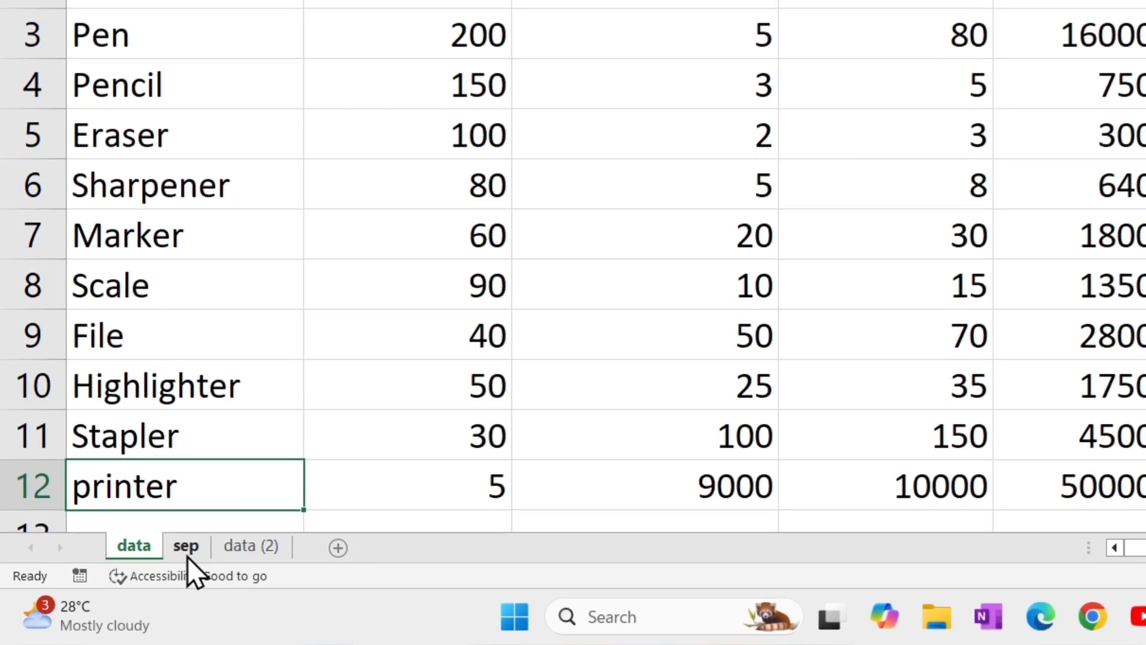
left_click(187, 555)
left_click(237, 552)
left_click(157, 544)
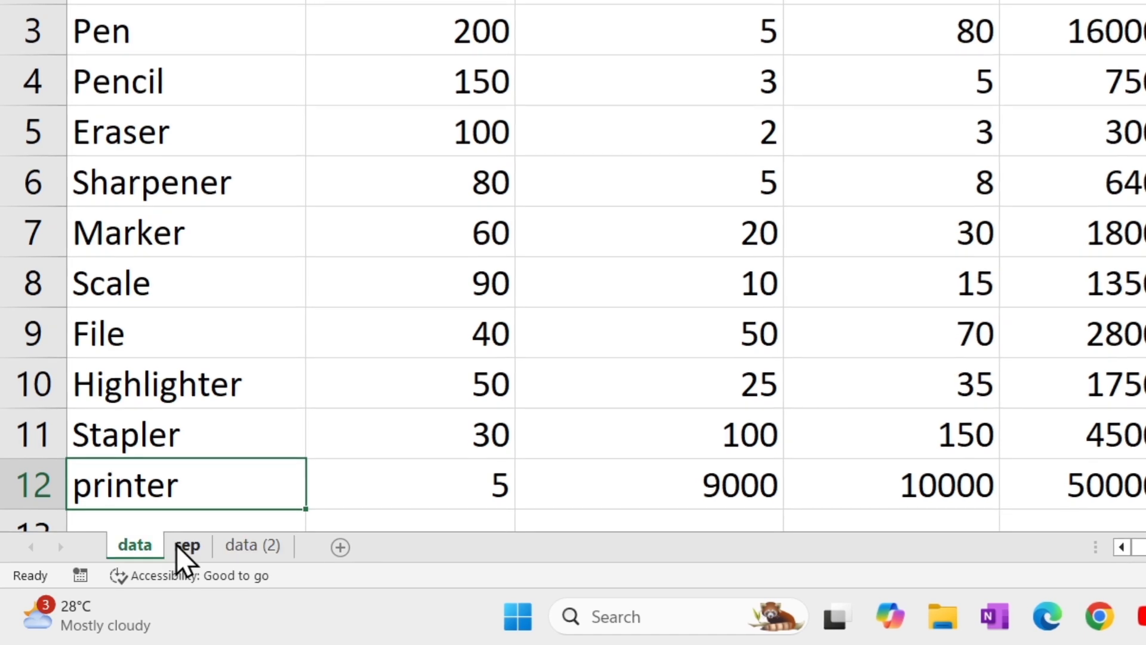
left_click(179, 545)
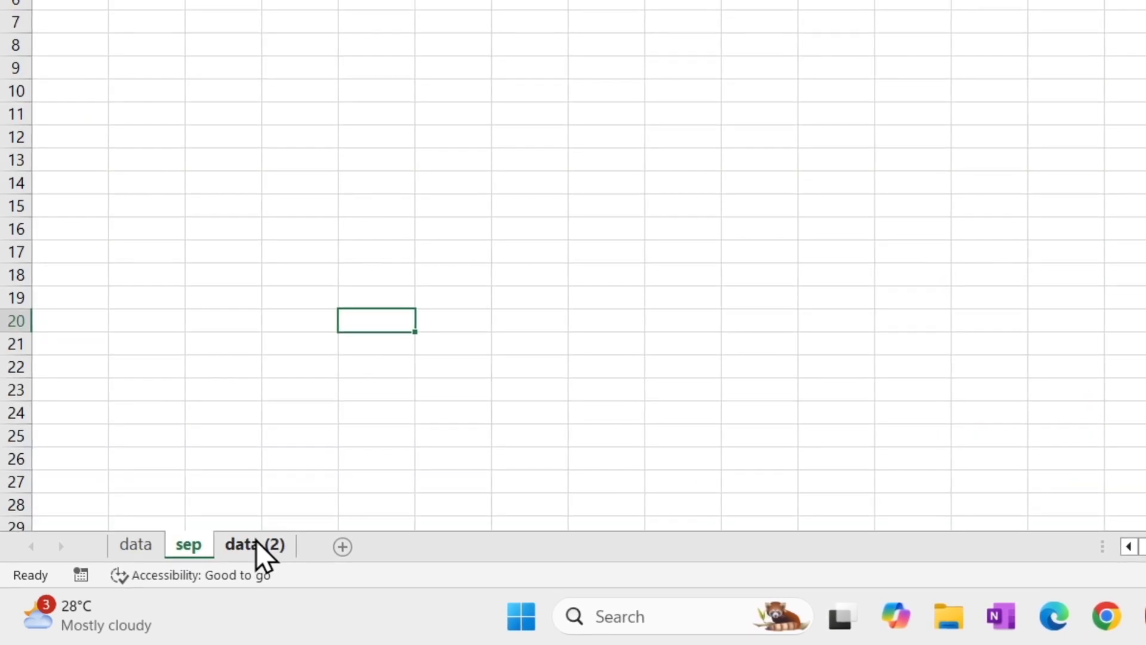
Set the tab colour of the data (2) sheet to red.
left_click(231, 547)
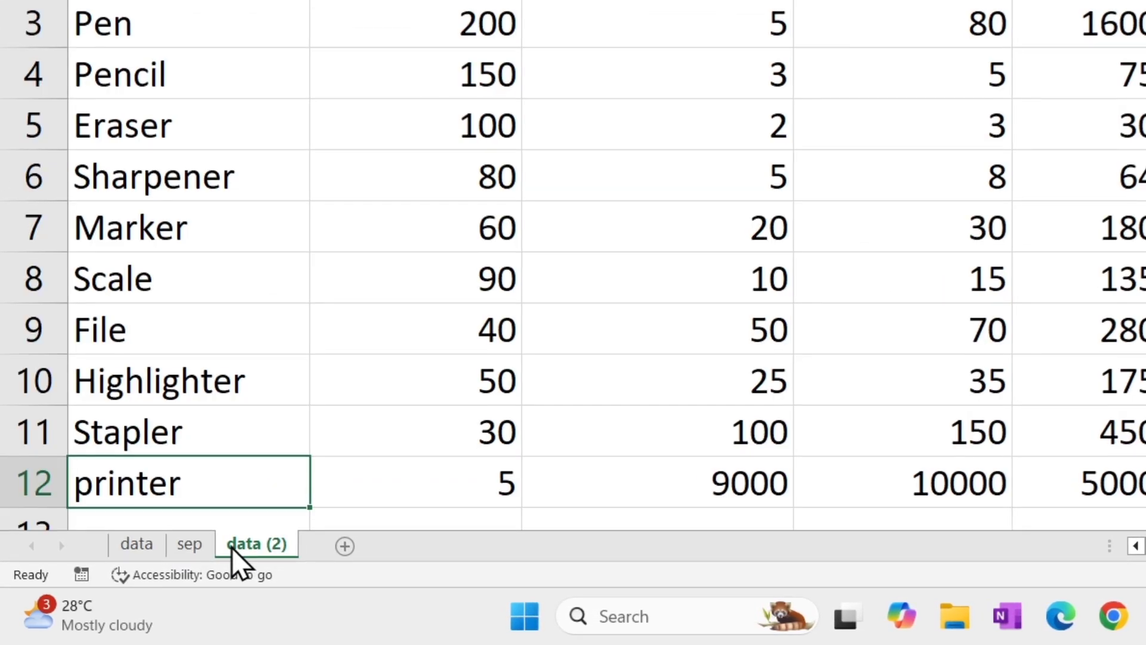
right_click(276, 548)
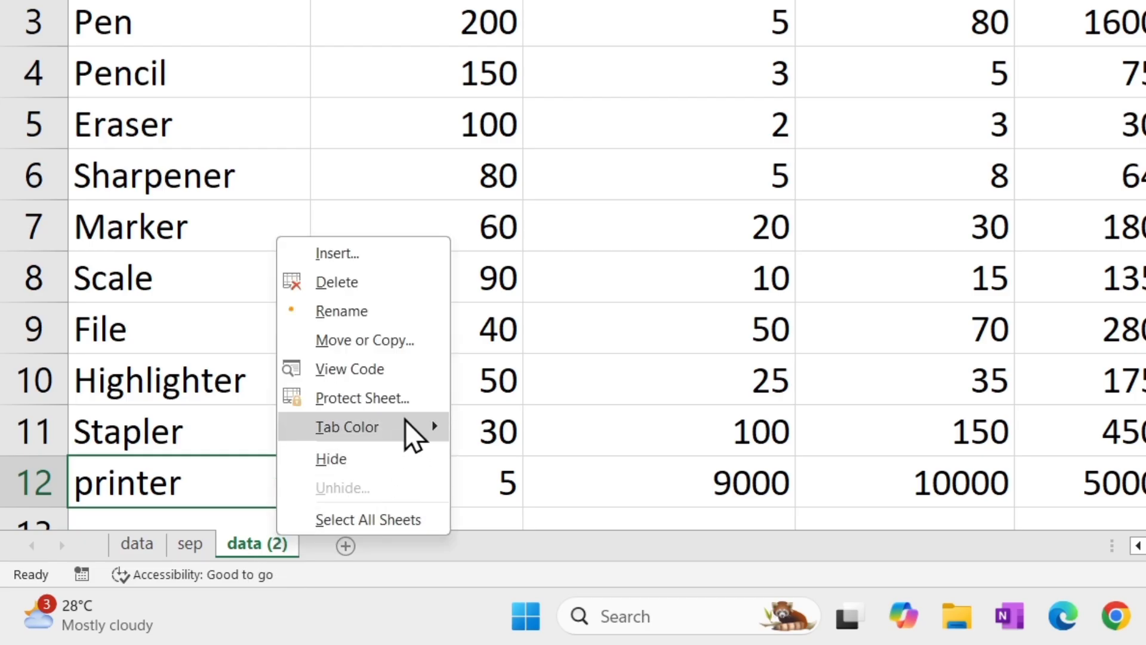
mouse_move(412, 431)
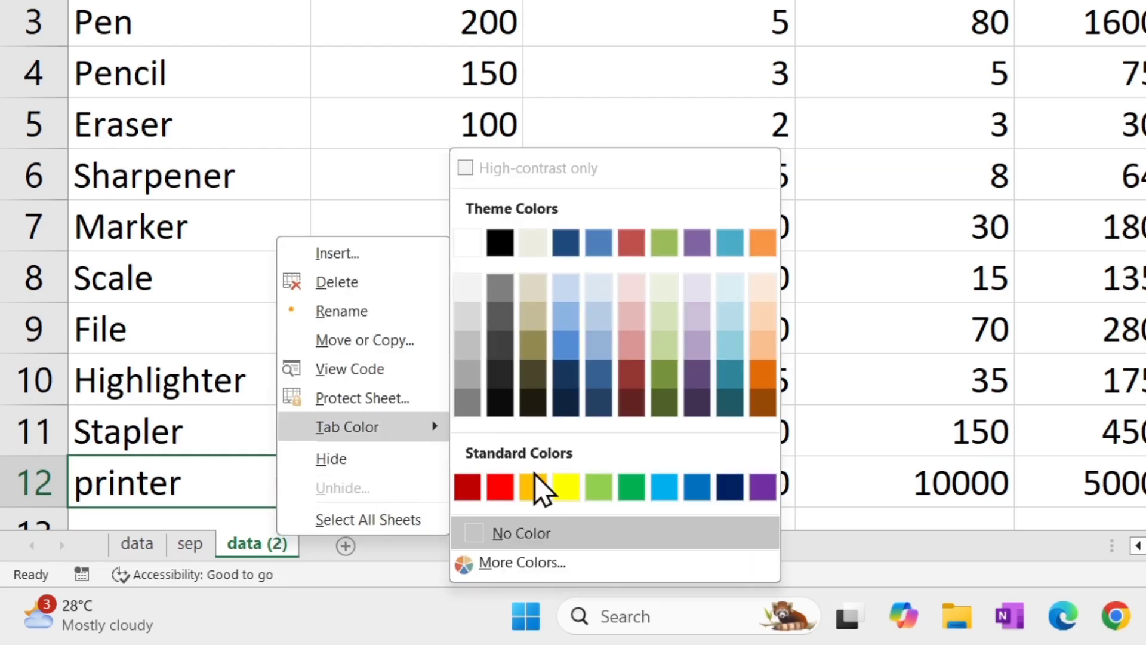
left_click(500, 486)
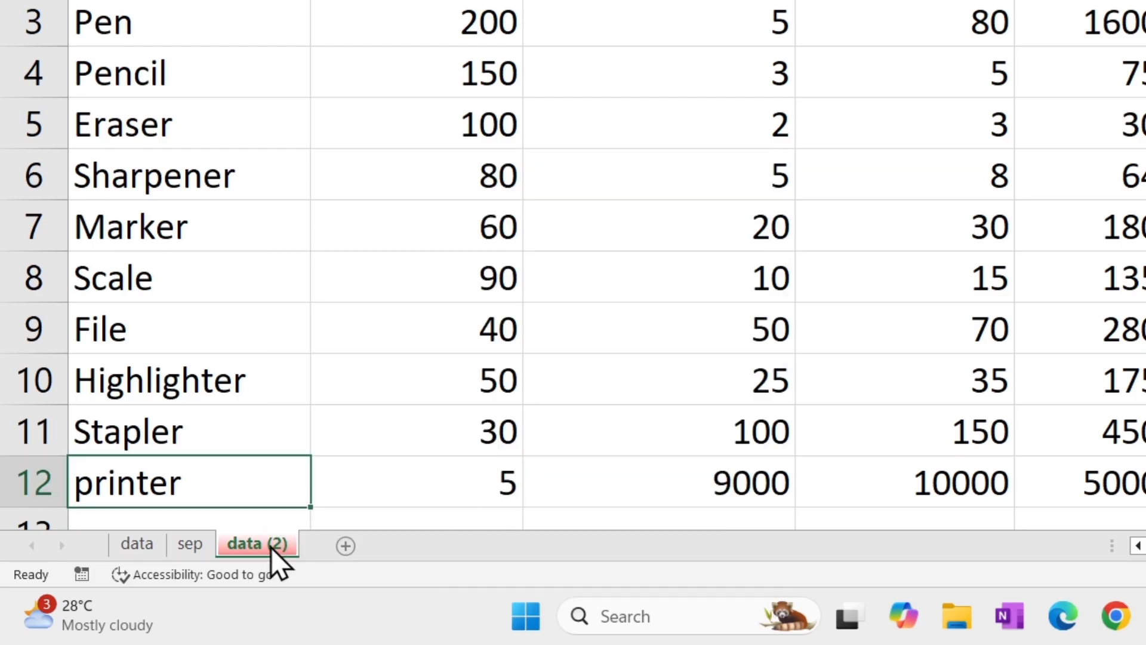
Set the tab colour of the sep sheet to green.
left_click(191, 545)
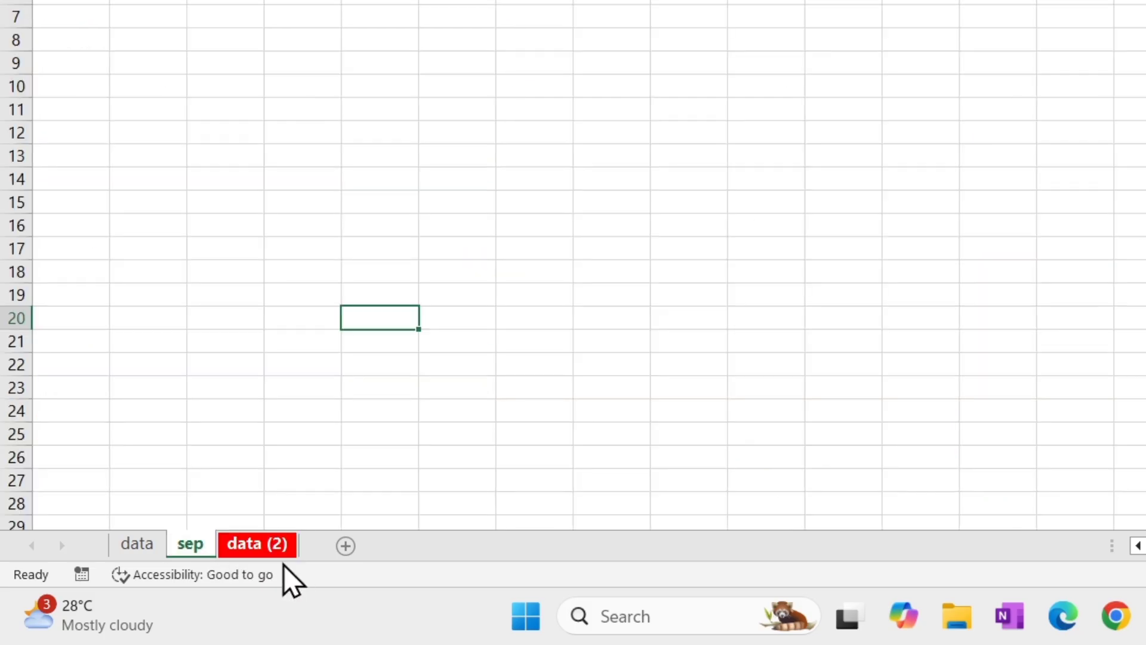
right_click(209, 545)
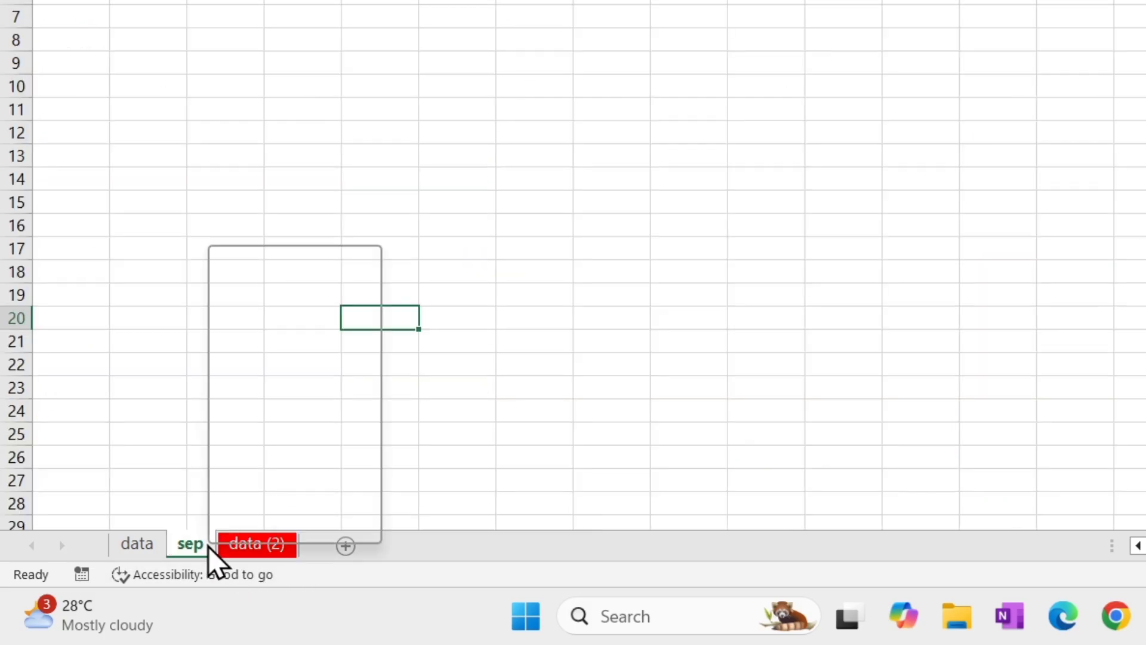
mouse_move(322, 442)
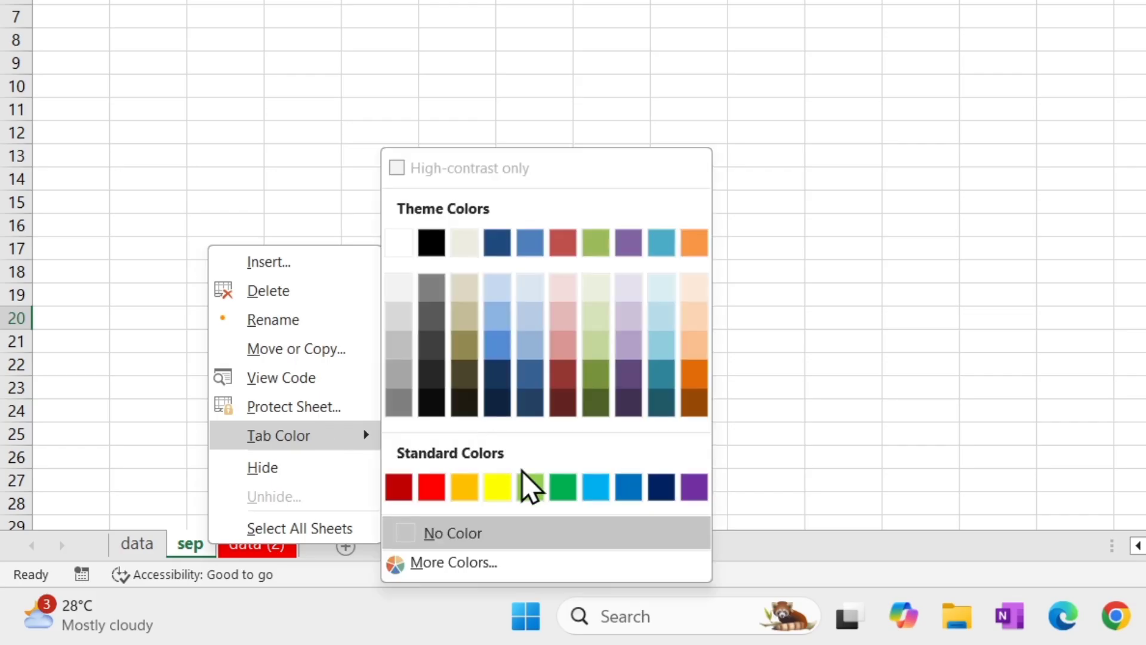
left_click(564, 487)
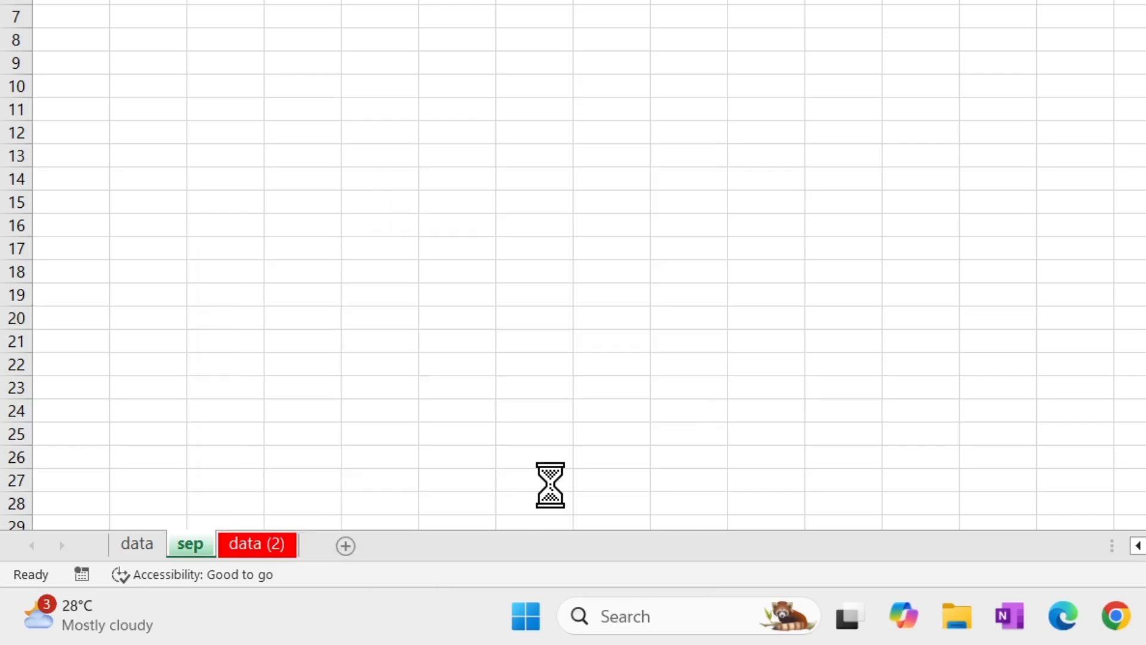
Set the tab colour of the data sheet to blue and switch to sep to view it.
left_click(136, 545)
left_click(887, 71)
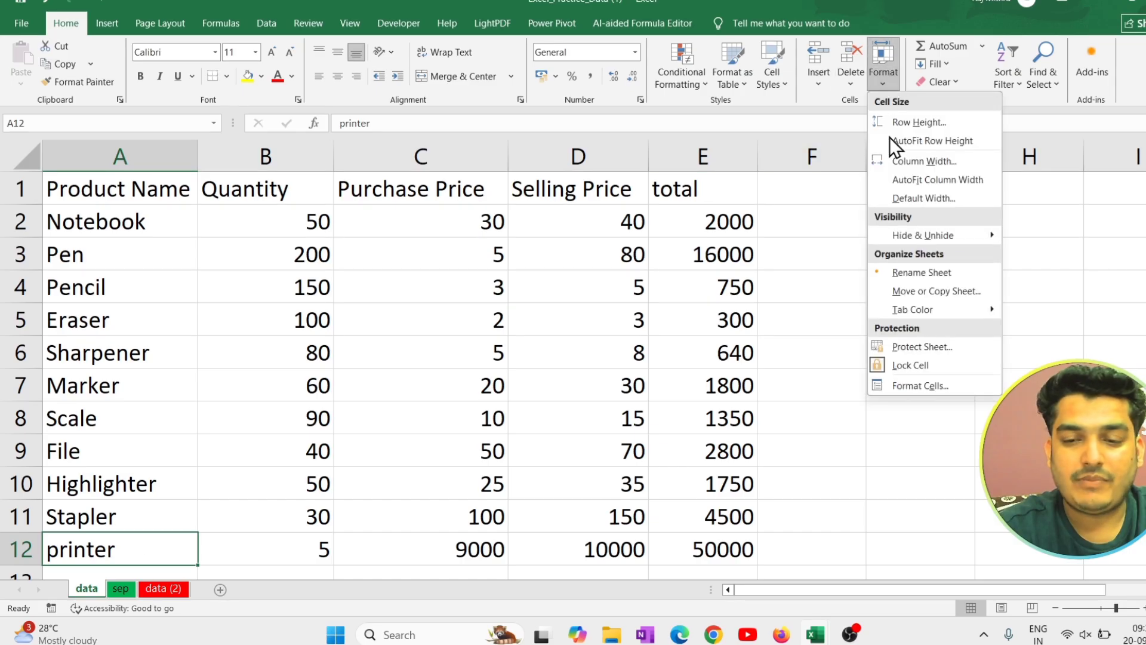
mouse_move(932, 308)
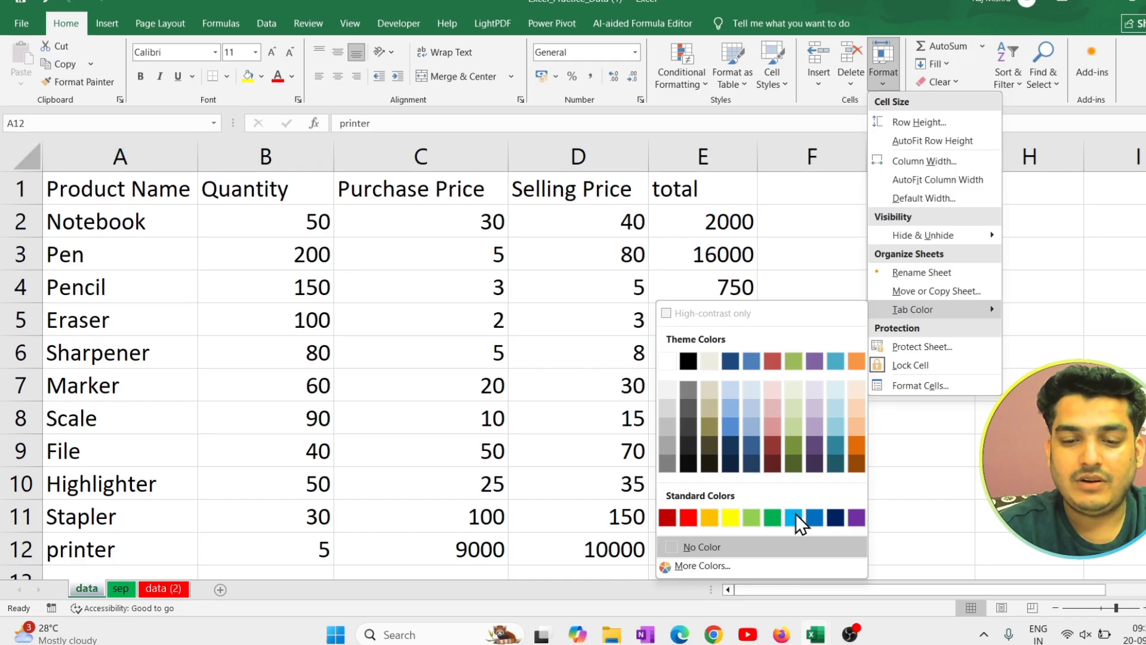
left_click(813, 517)
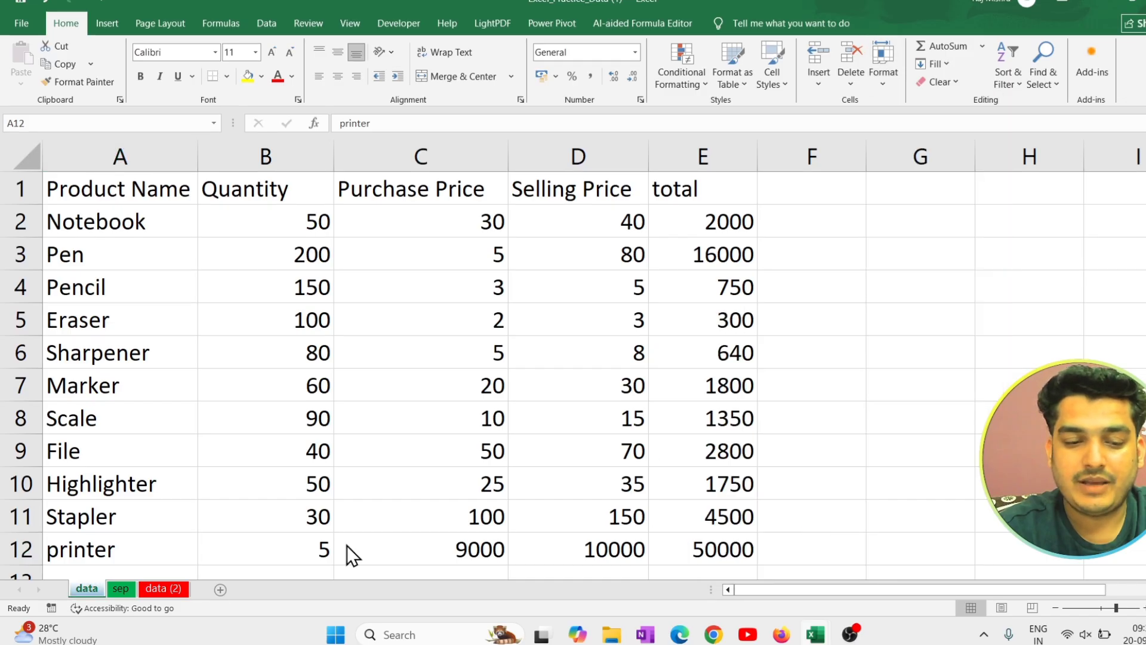
left_click(130, 594)
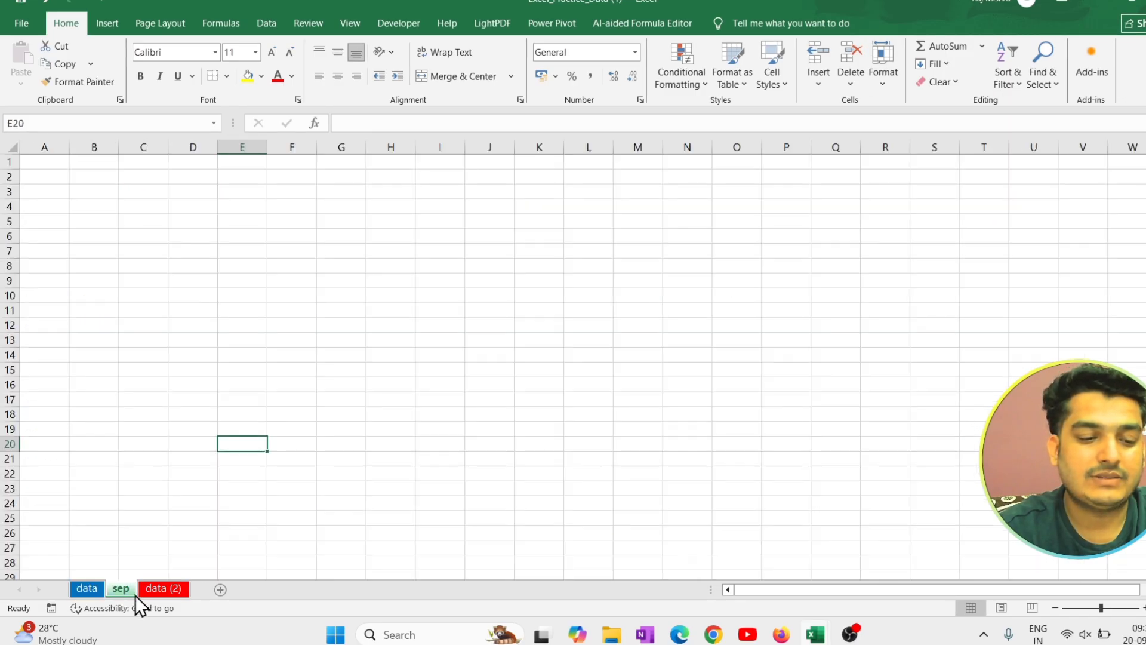
Return to the data sheet and protect it with a confirmed password, allowing only selection of locked and unlocked cells.
left_click(877, 73)
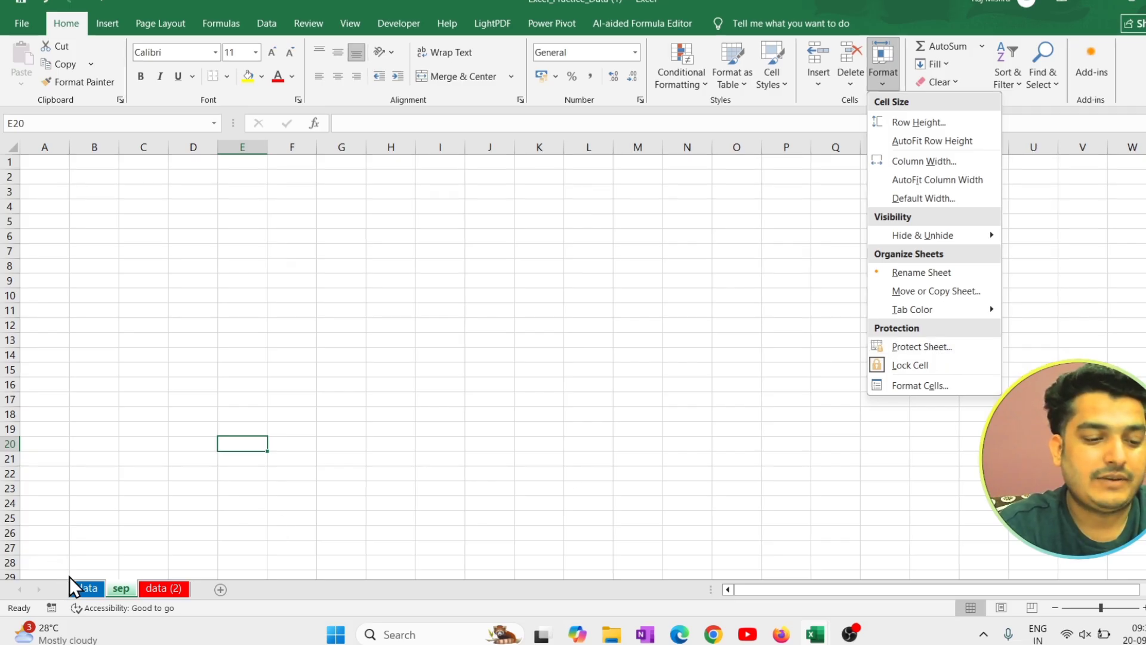
left_click(81, 587)
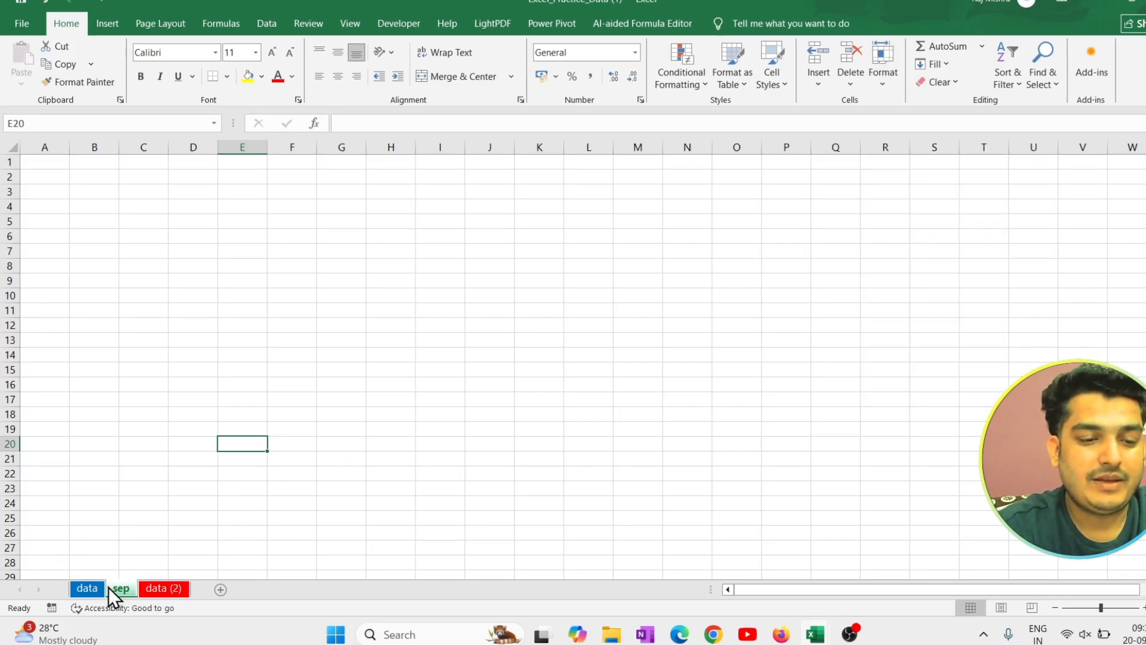
left_click(102, 587)
left_click_drag(144, 197, 747, 487)
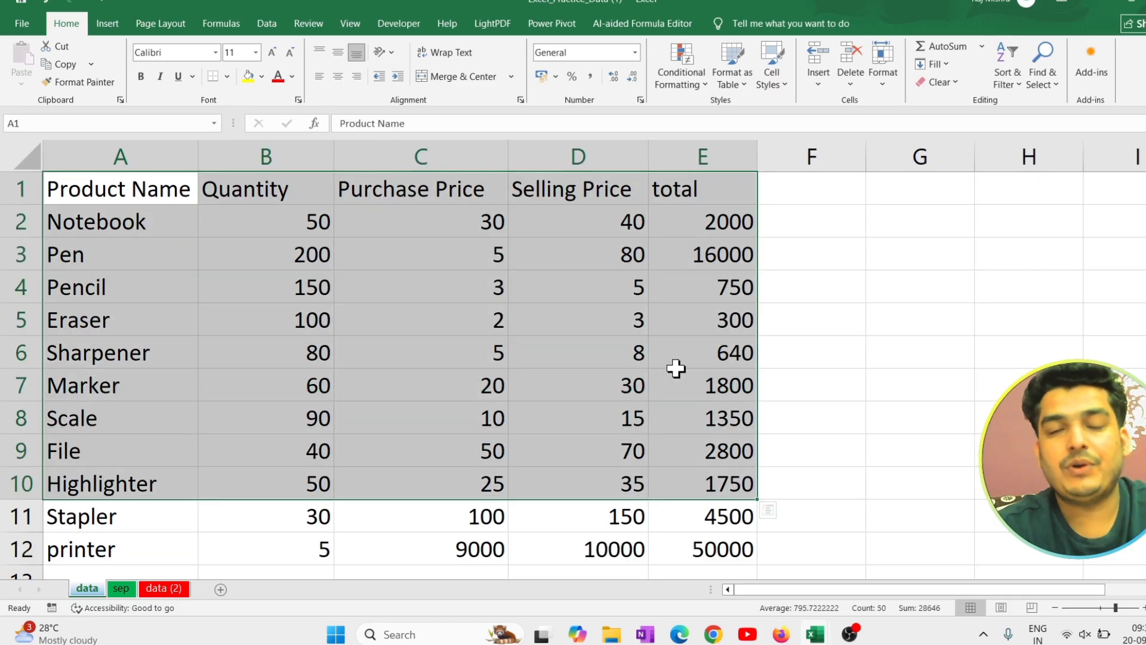
left_click(791, 261)
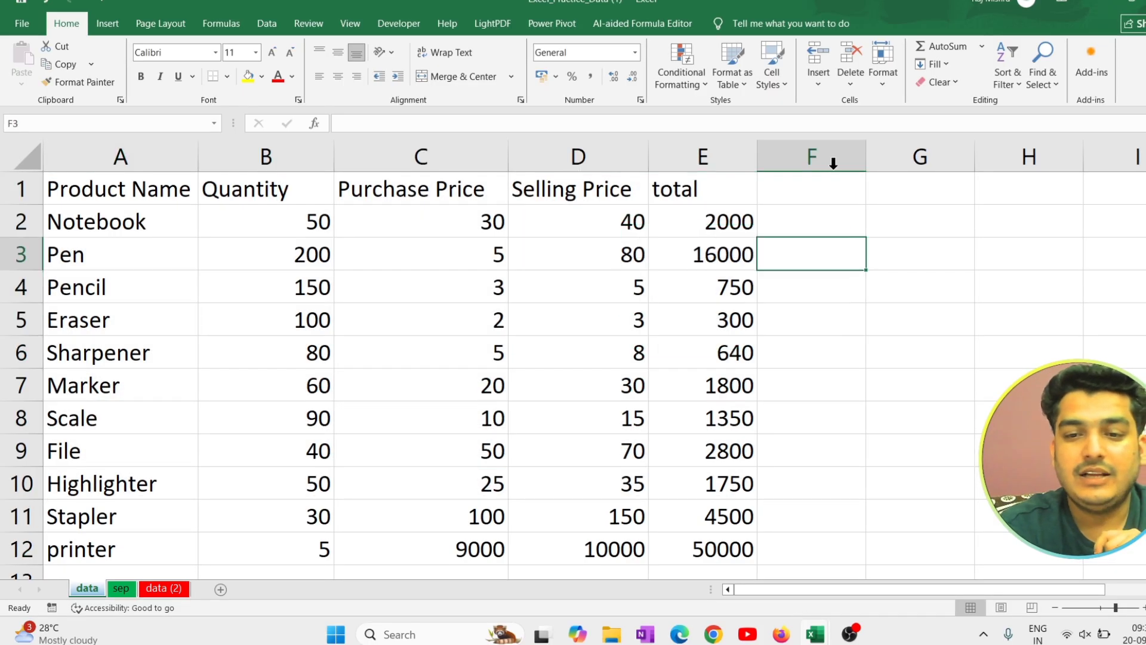
left_click(888, 87)
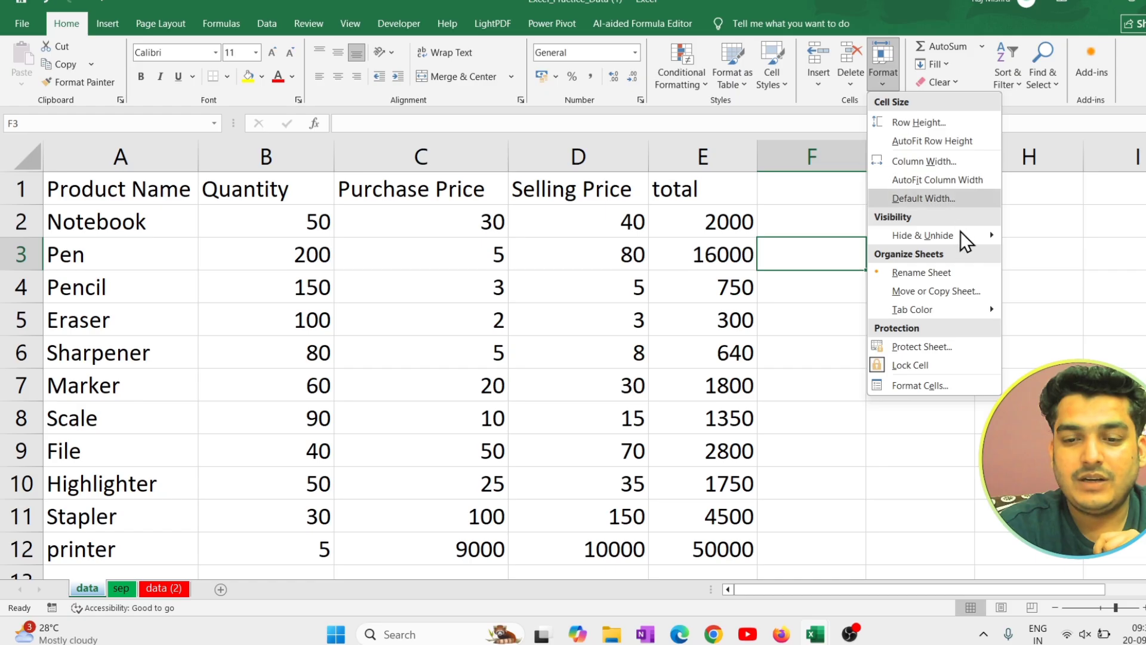
mouse_move(964, 237)
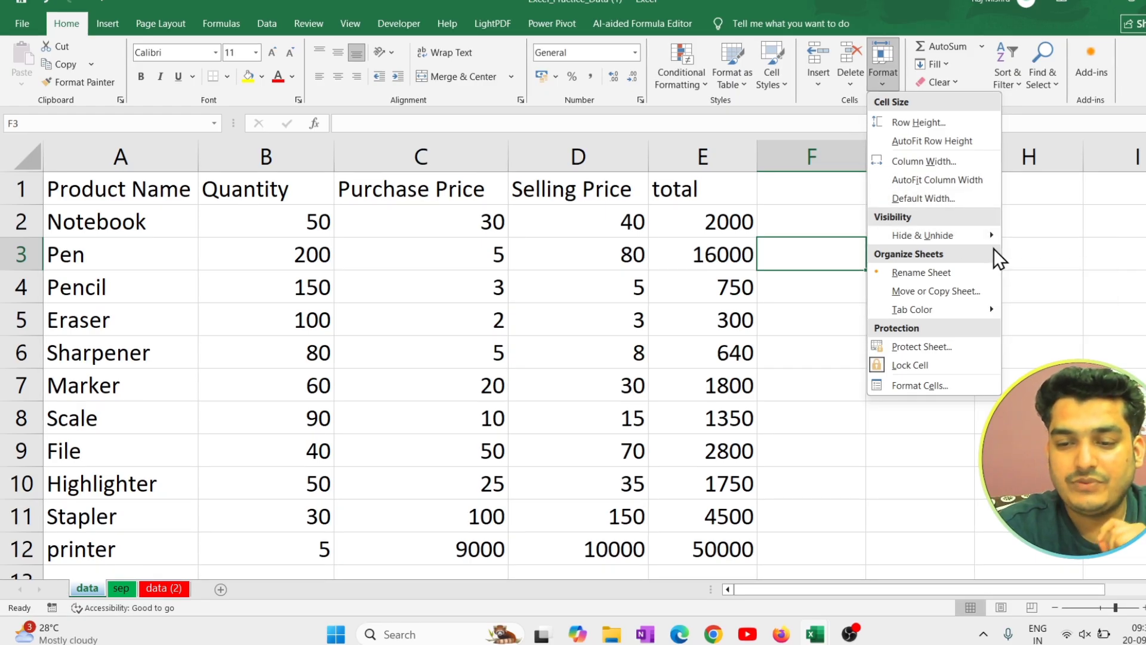
left_click(968, 345)
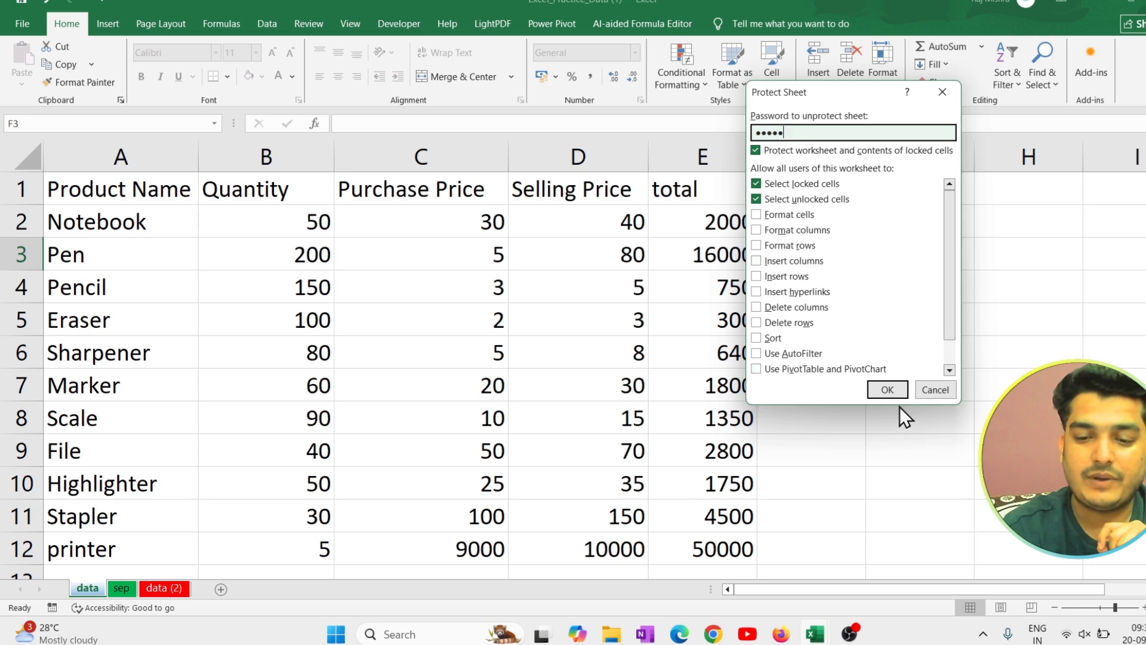
left_click(883, 386)
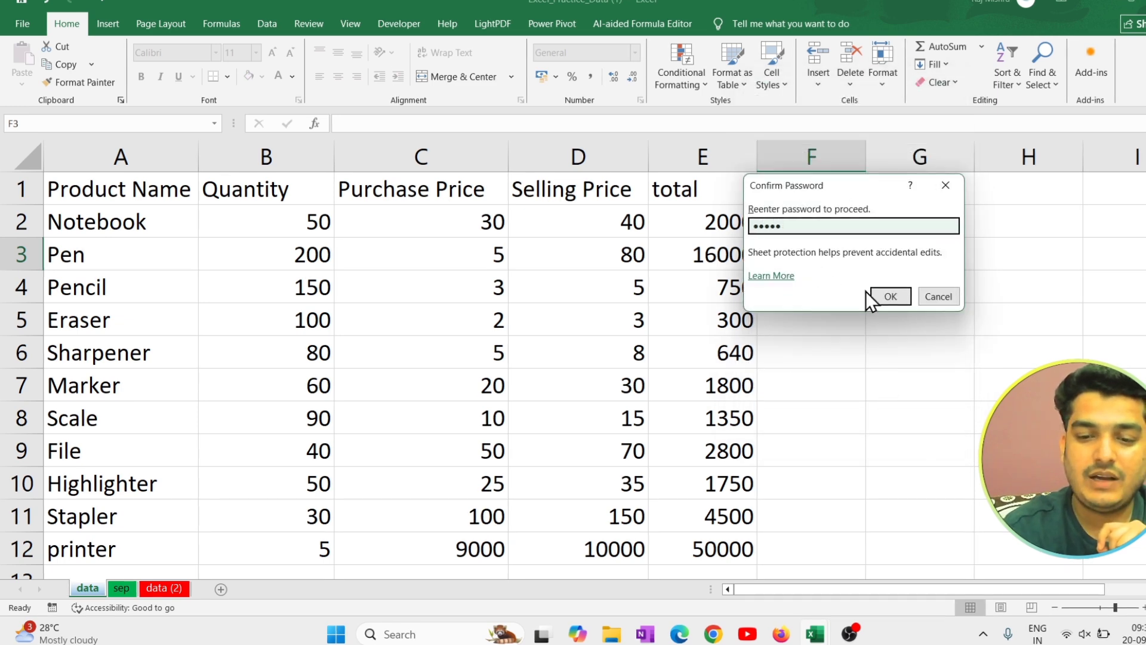
left_click(882, 295)
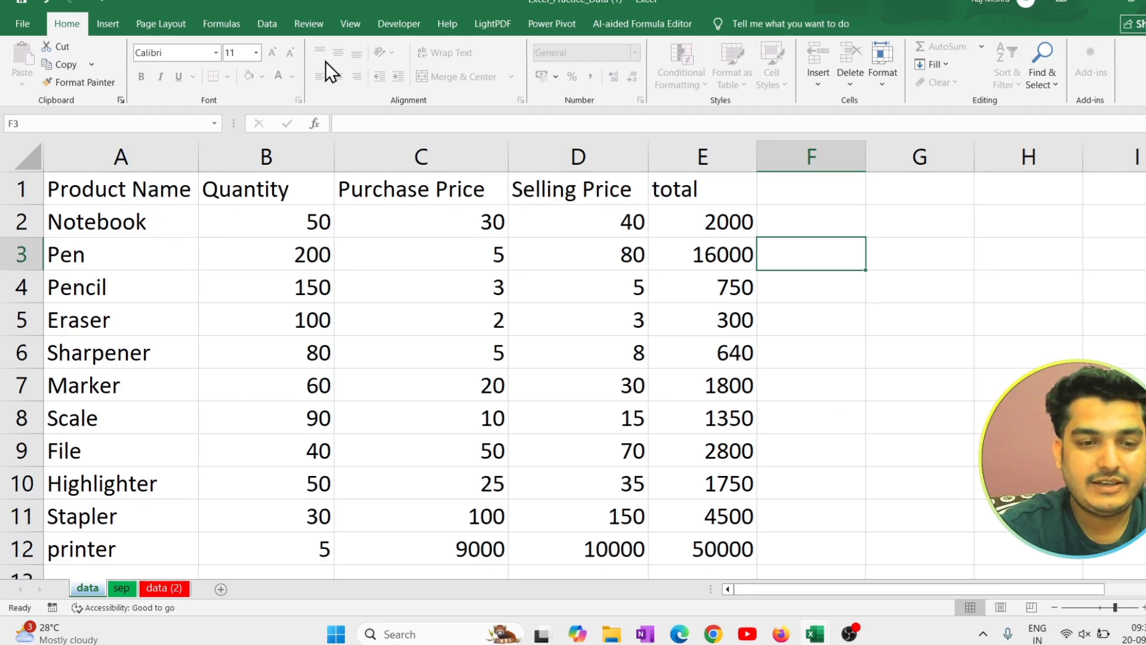
Try to edit the Pen row's purchase price in C3 and selling price in D3 to test the sheet protection.
left_click(379, 254)
double_click(379, 255)
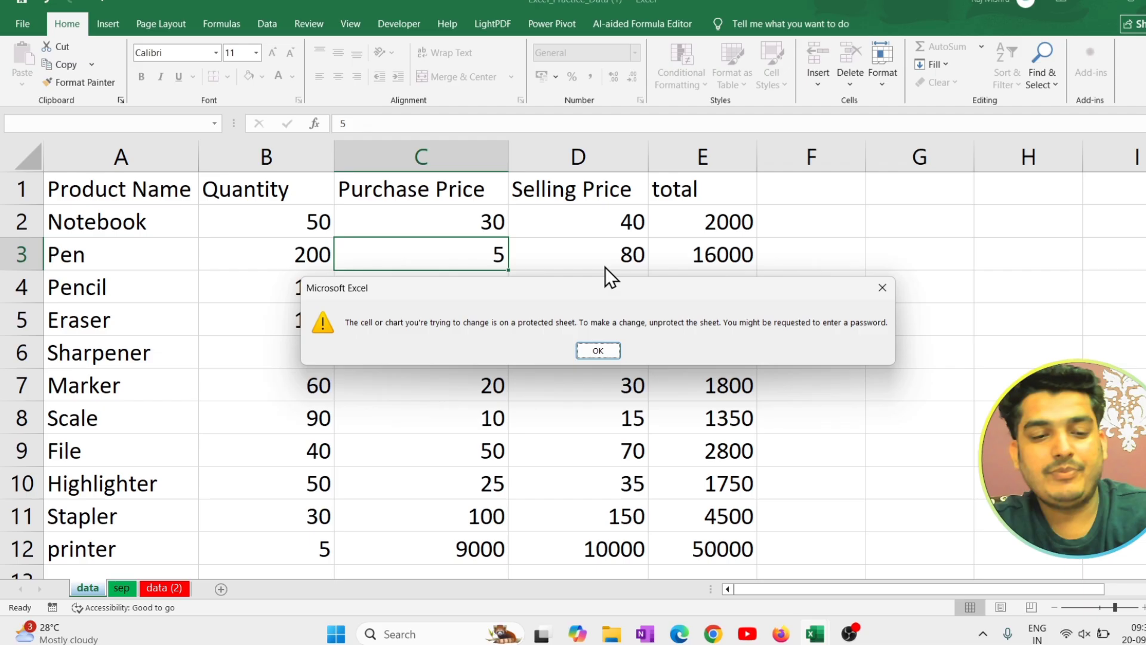
left_click(600, 351)
left_click(545, 248)
double_click(545, 248)
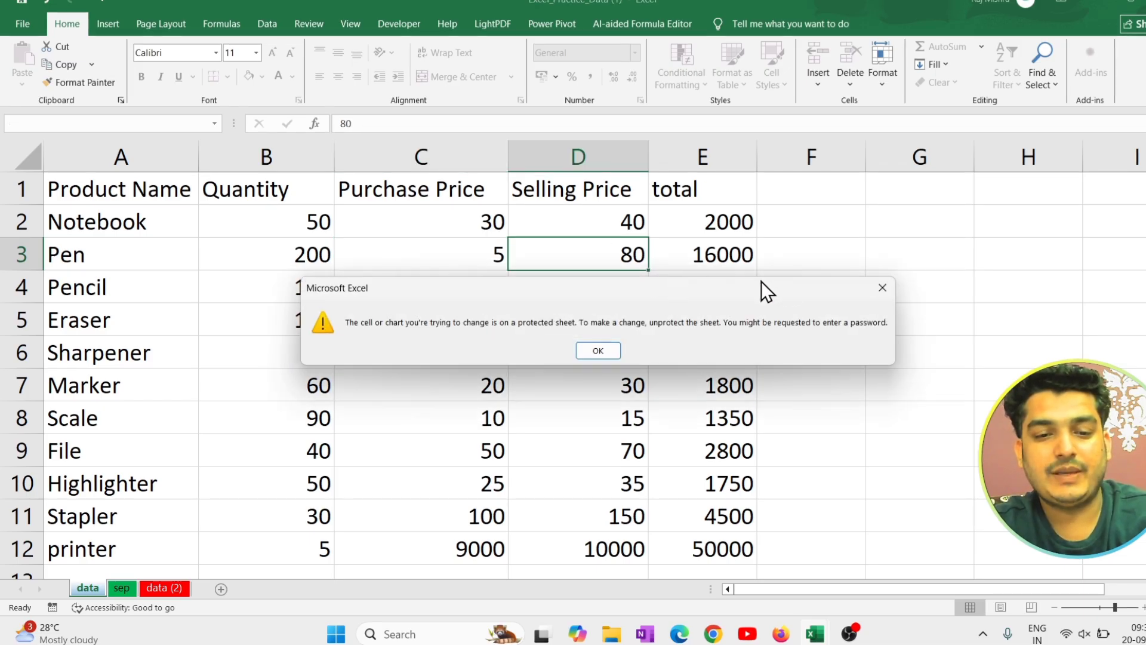
left_click(883, 288)
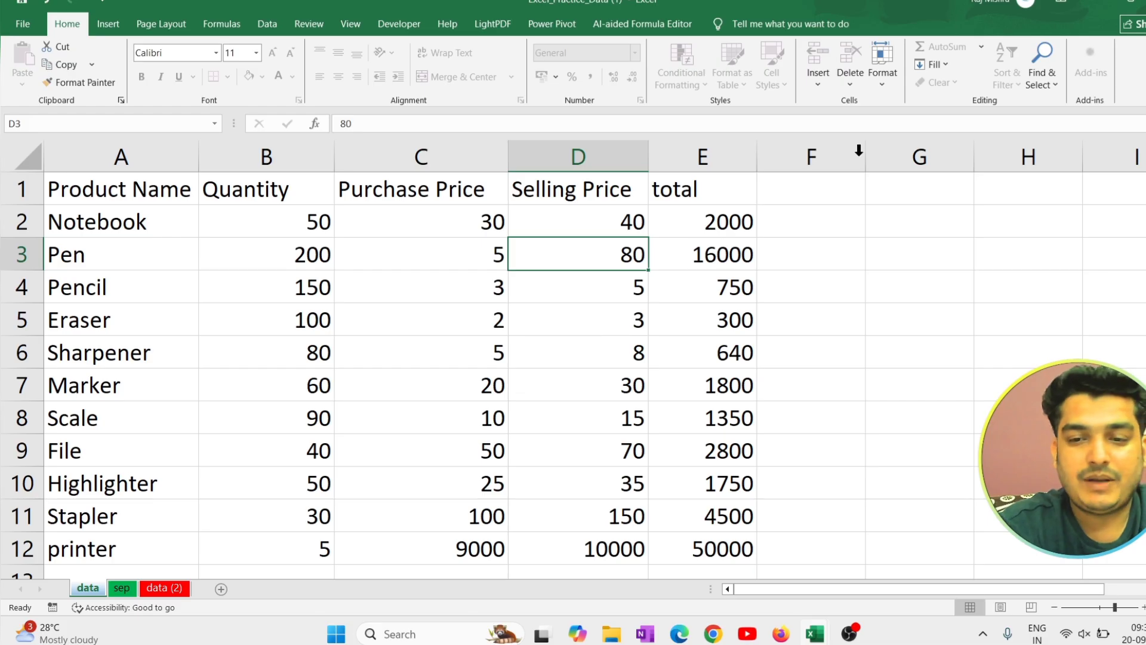
Try to unprotect the data sheet by entering the sheet password.
left_click(882, 81)
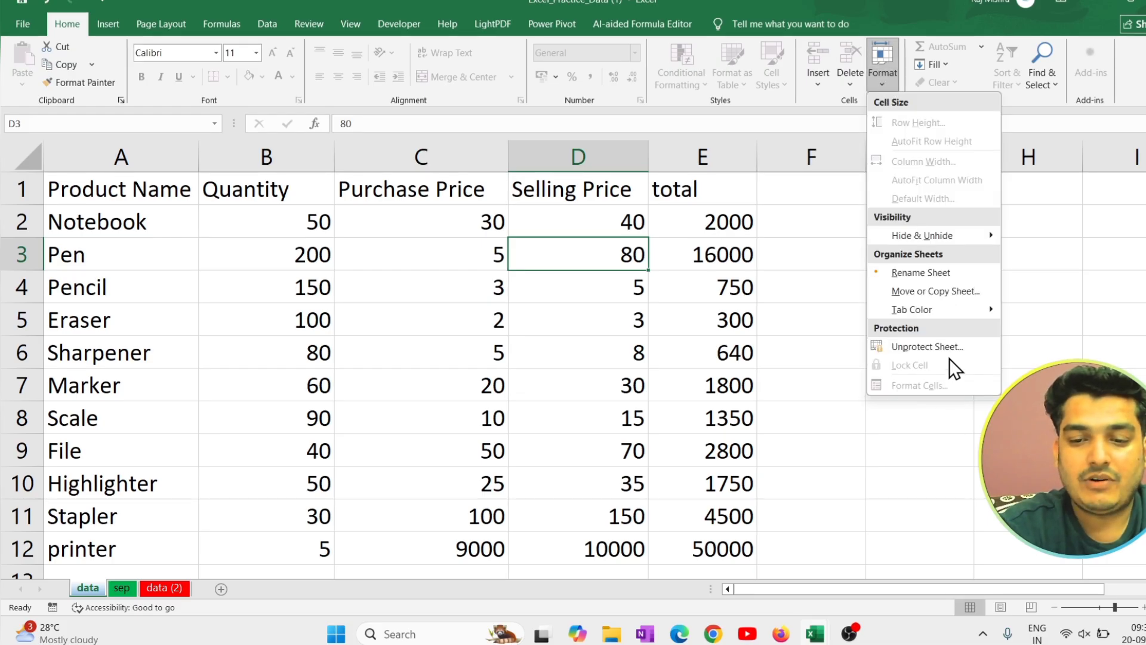
left_click(950, 347)
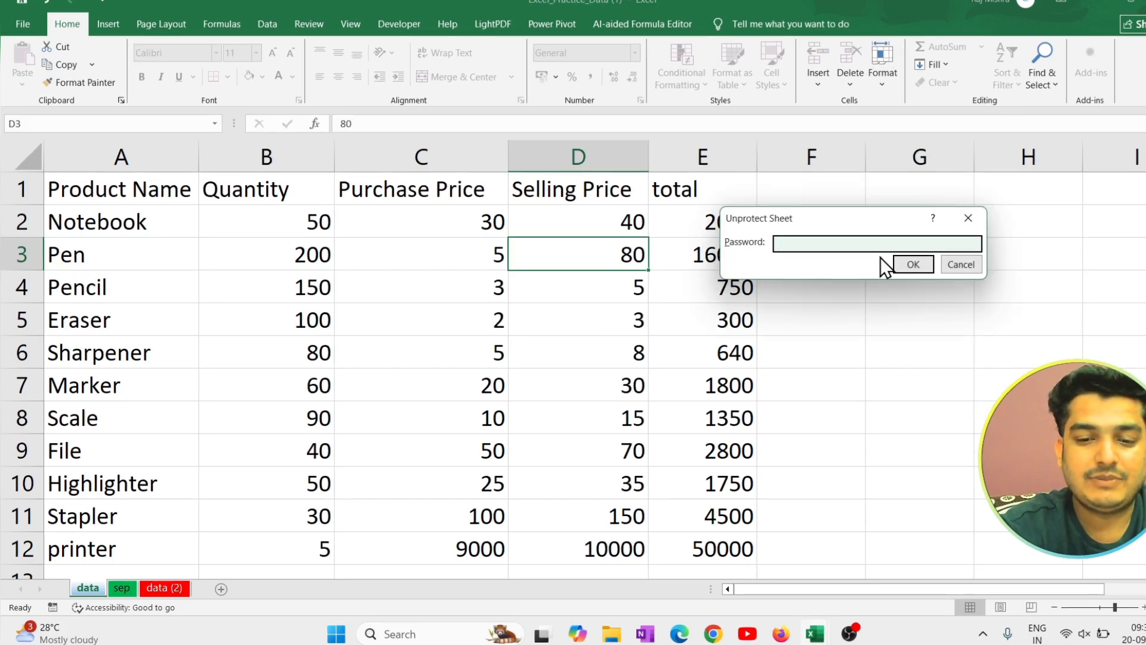
type("123")
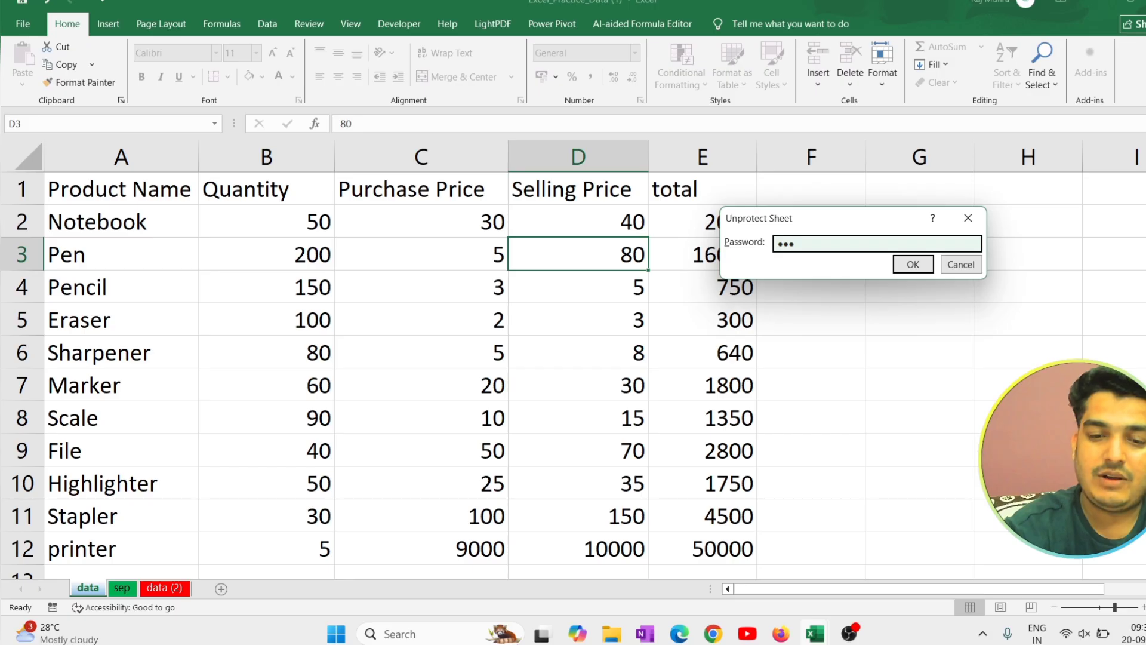
left_click(913, 265)
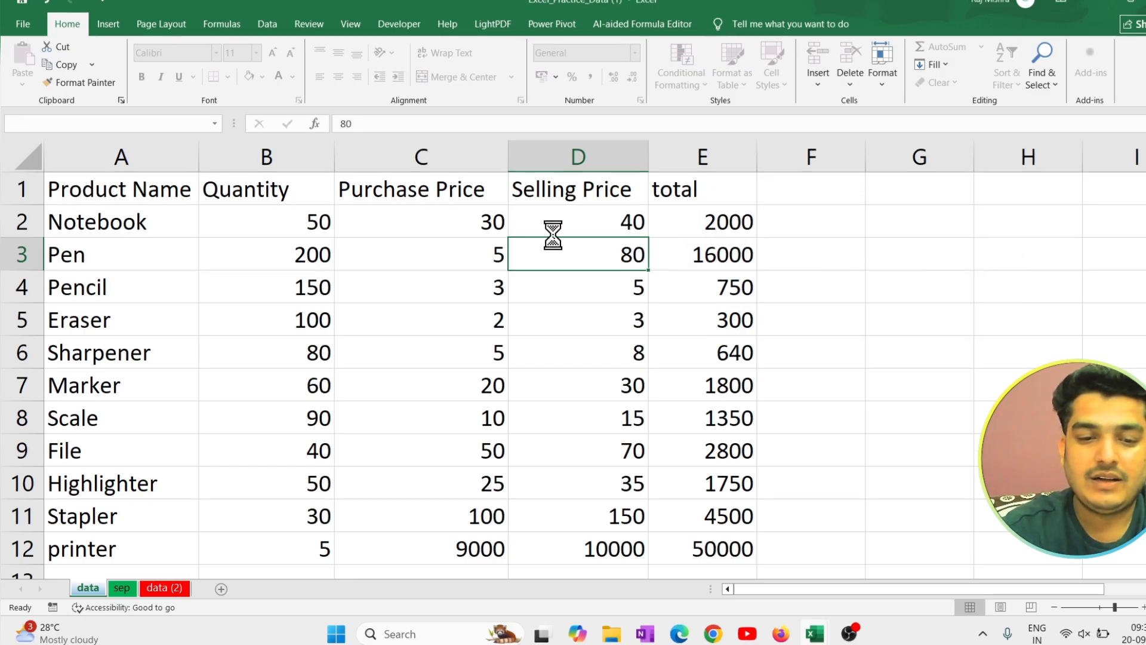
left_click(599, 351)
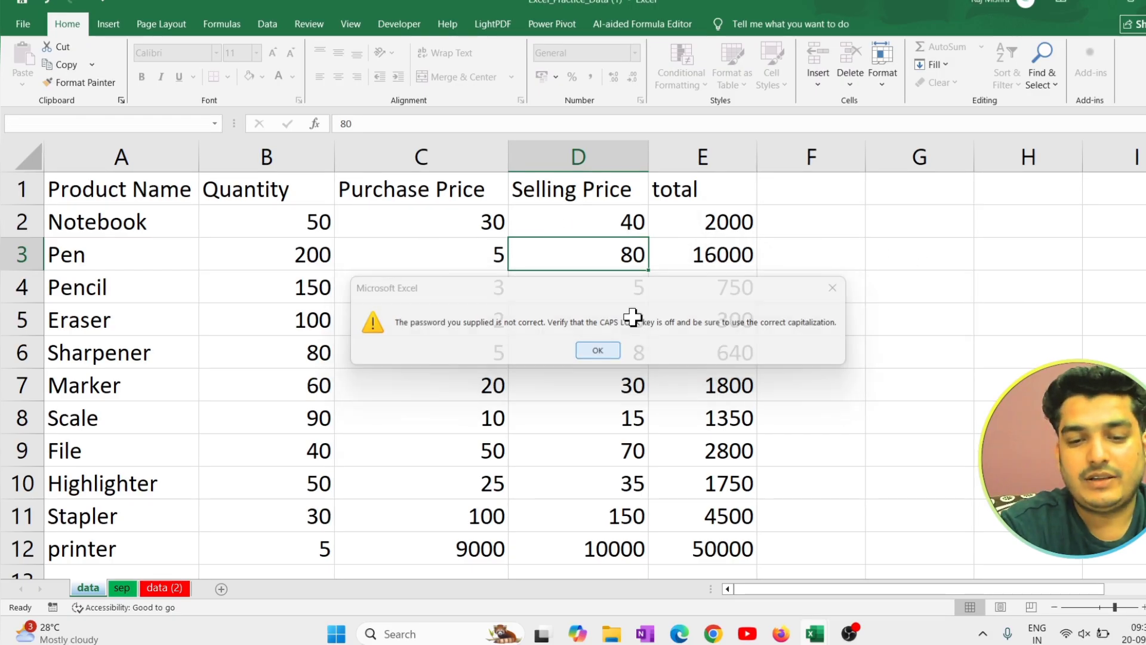
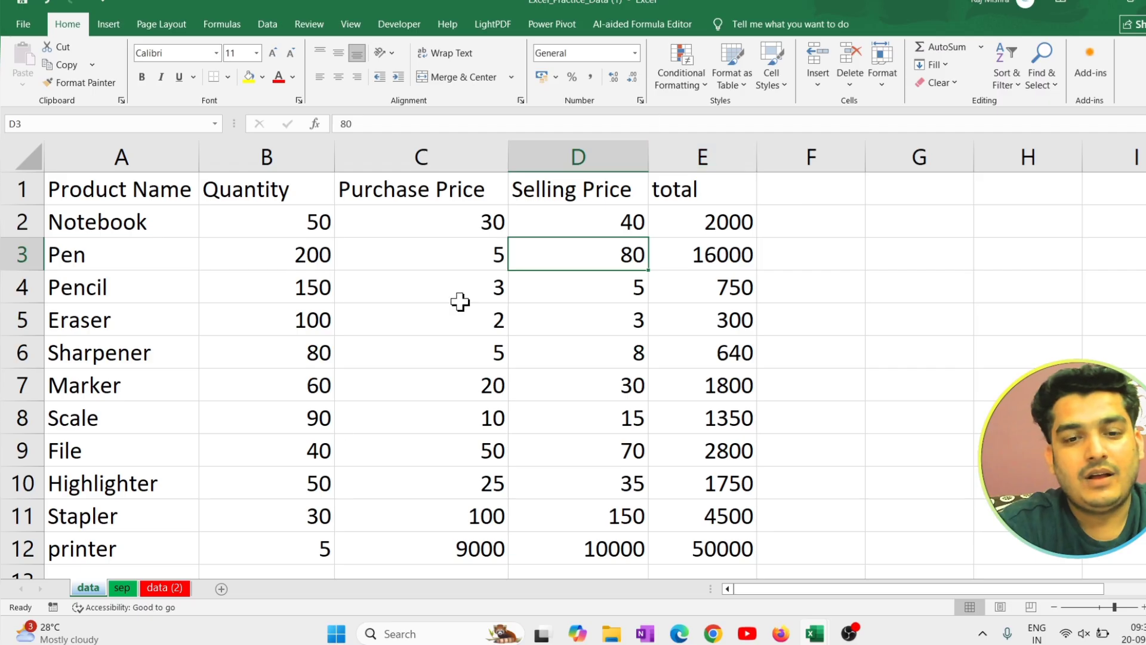
left_click(790, 266)
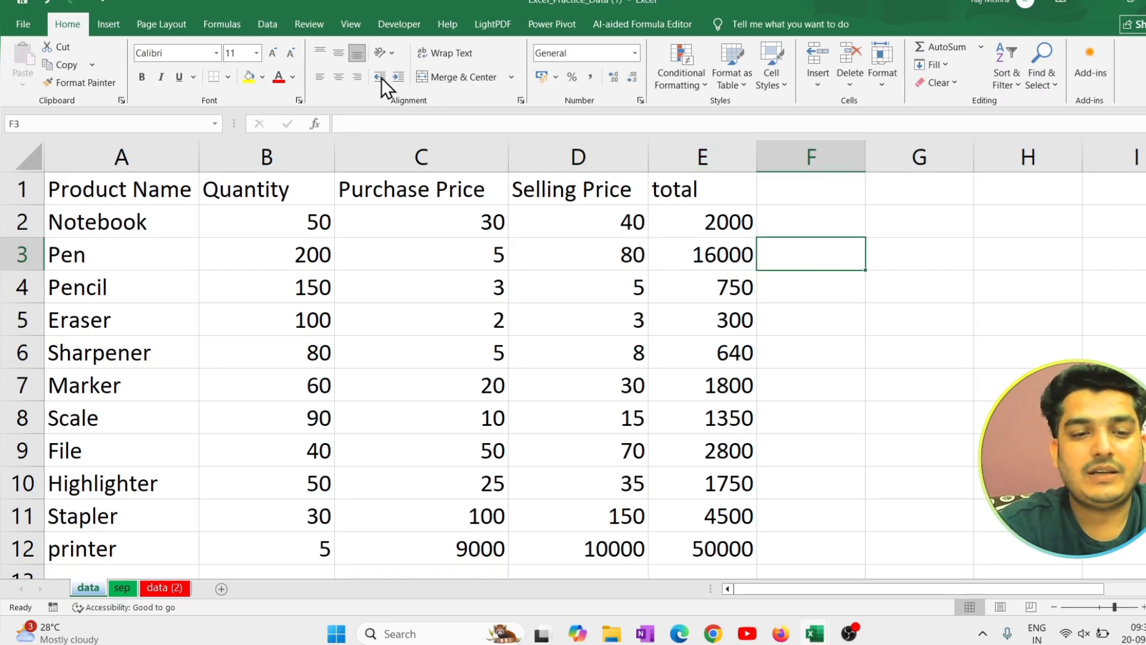
left_click(890, 83)
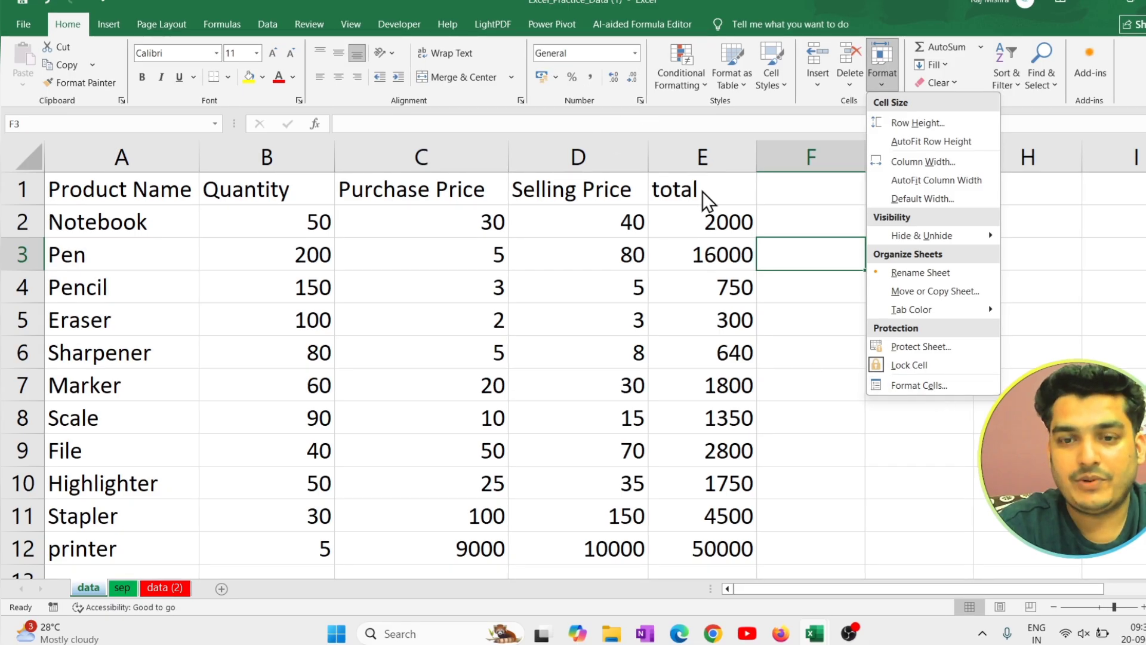
left_click(910, 450)
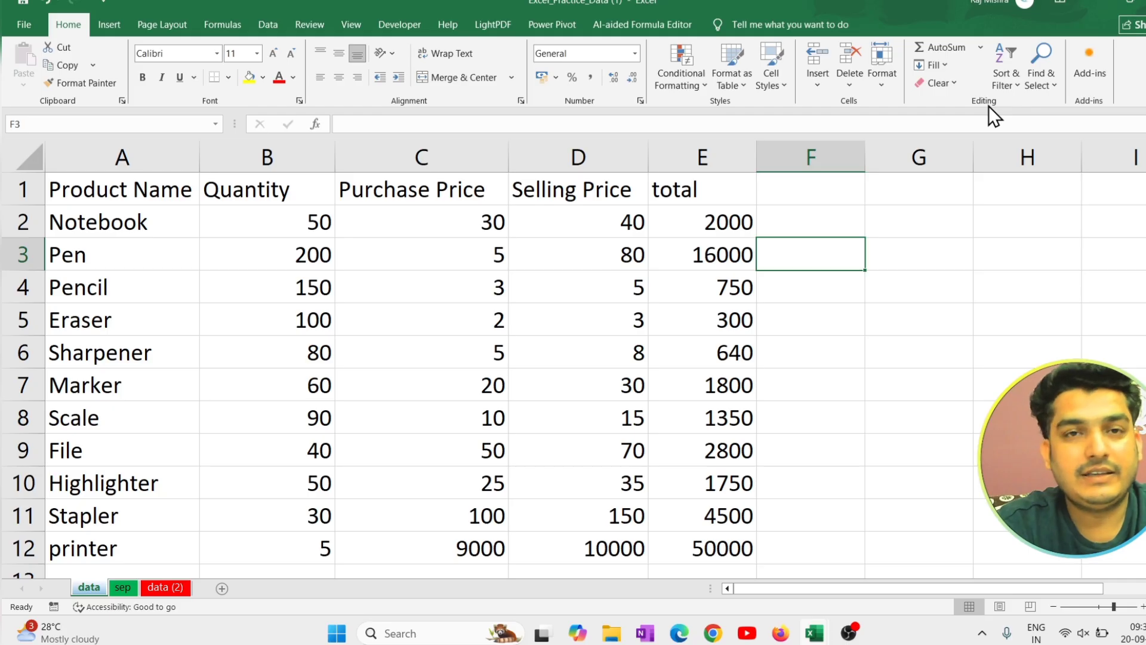
left_click(932, 275)
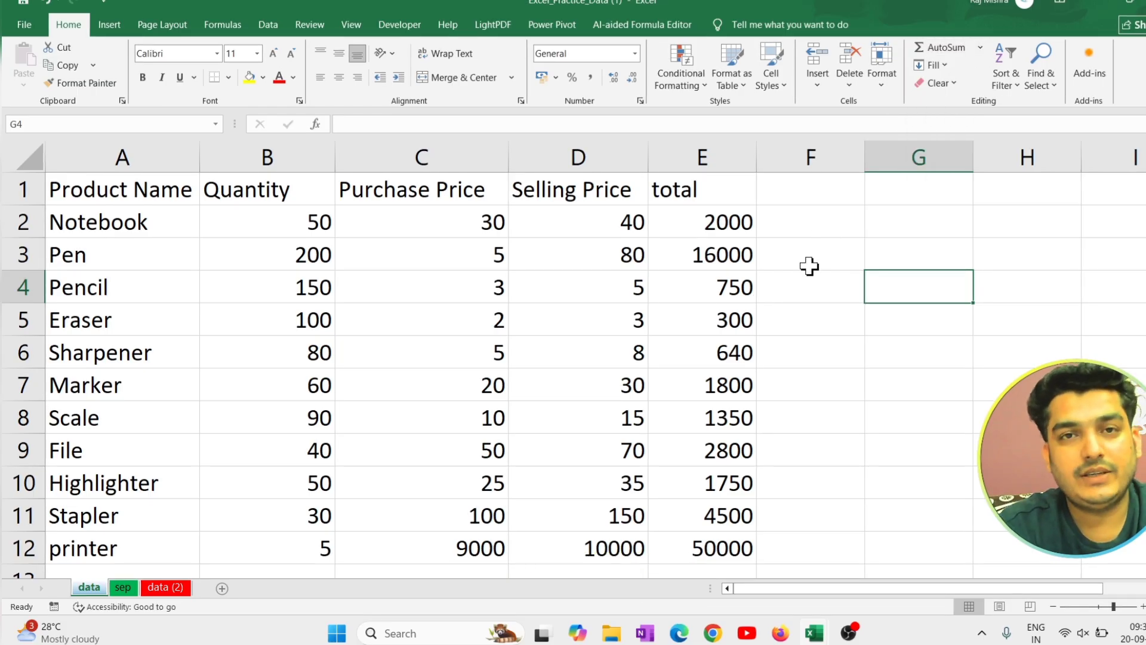
Examine the figures in the total, Selling Price and Purchase Price columns of the data sheet.
left_click_drag(712, 216, 729, 548)
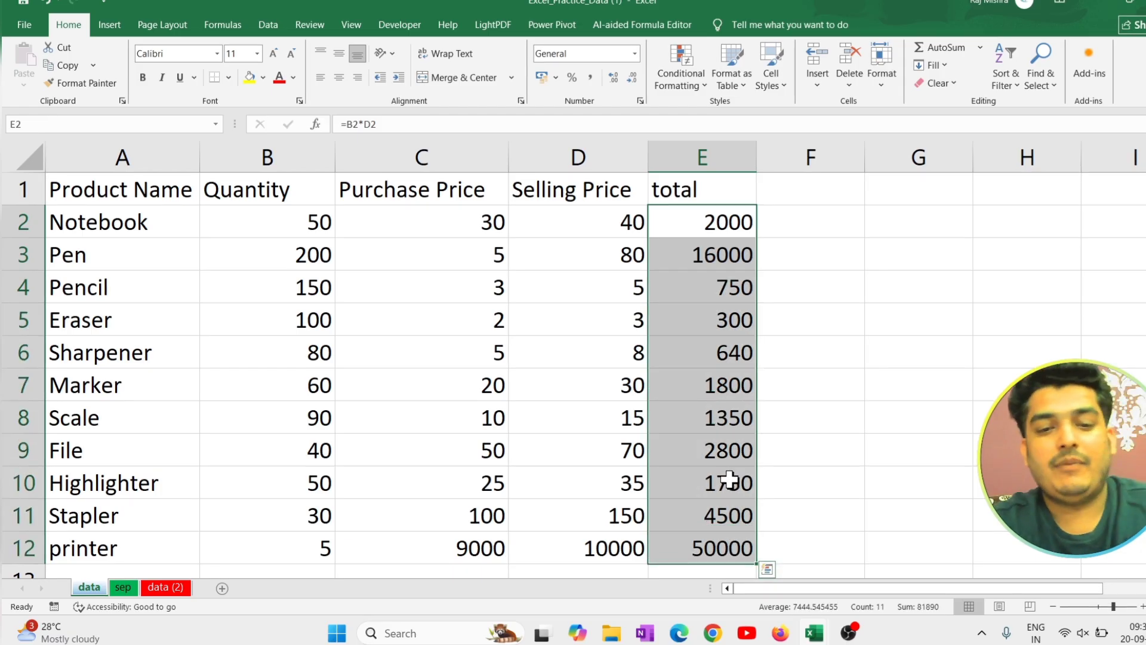
scroll(729, 478, "down", 1, "ctrl")
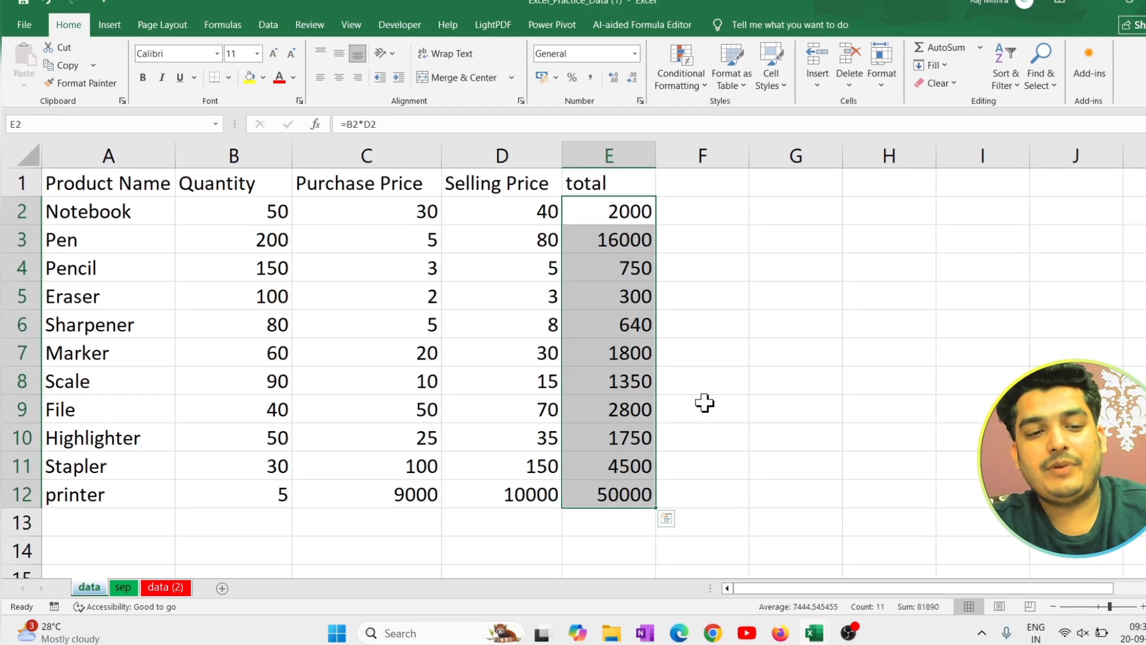
scroll(704, 403, "down", 1, "ctrl")
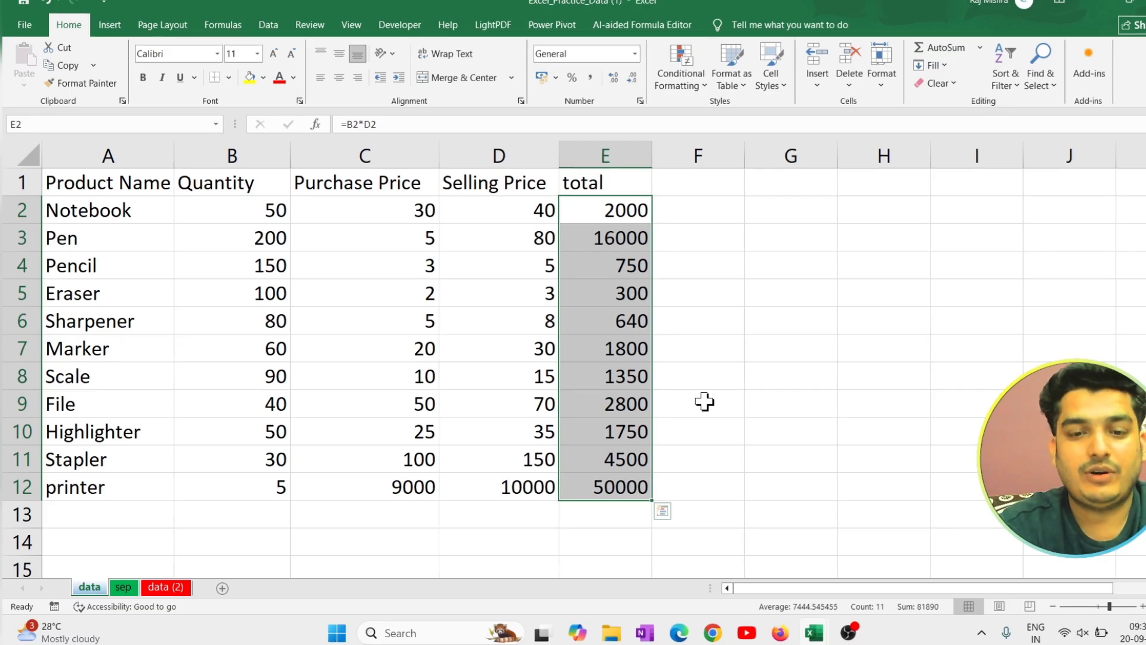
left_click(812, 285)
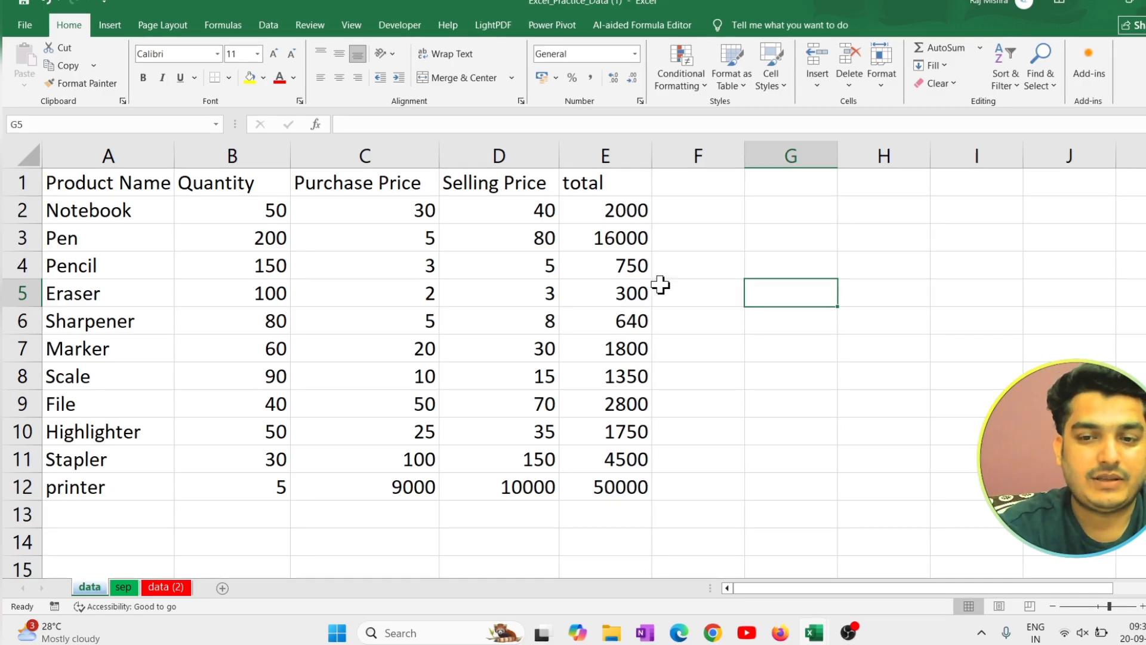
left_click_drag(606, 207, 614, 496)
left_click(615, 510)
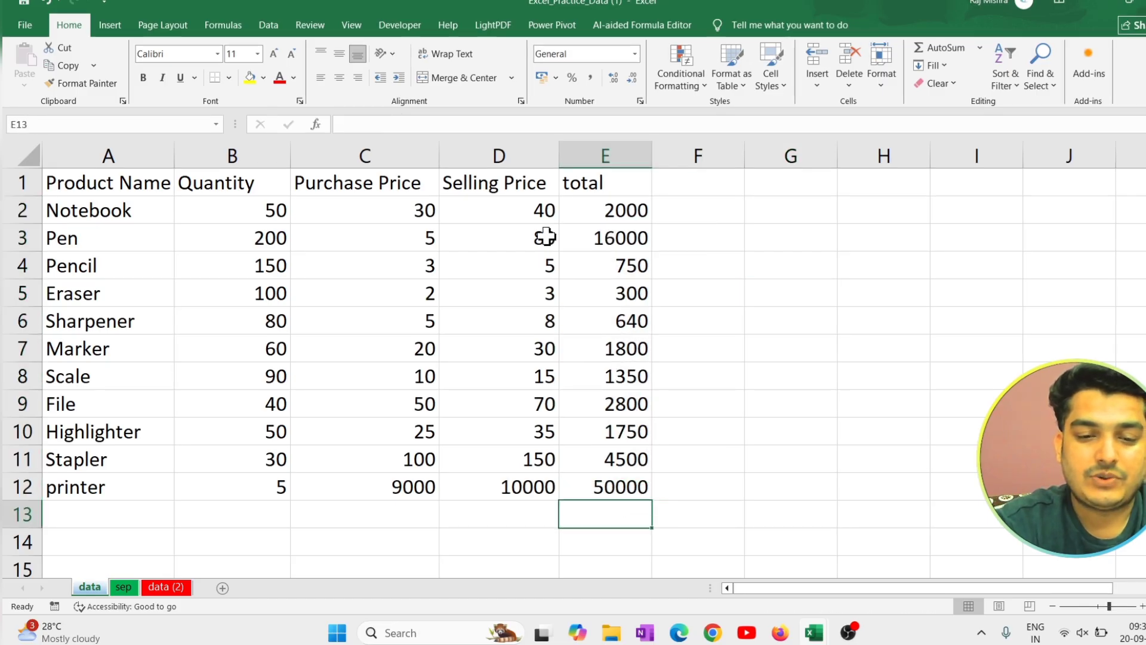
left_click_drag(545, 213, 535, 480)
left_click(528, 516)
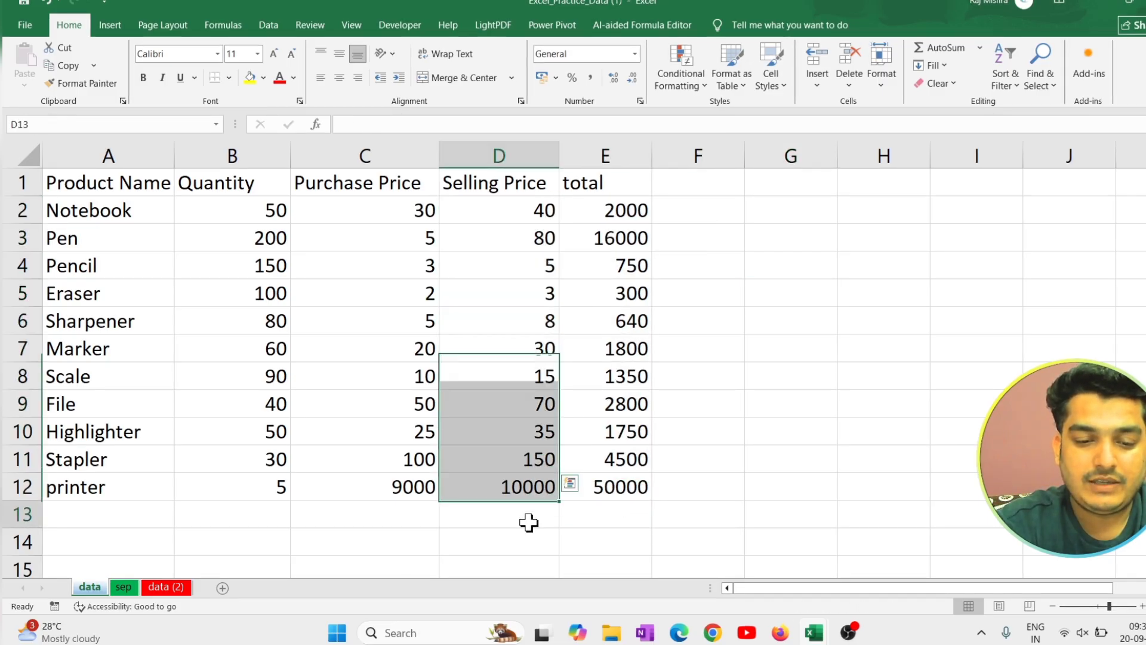
left_click_drag(404, 215, 396, 504)
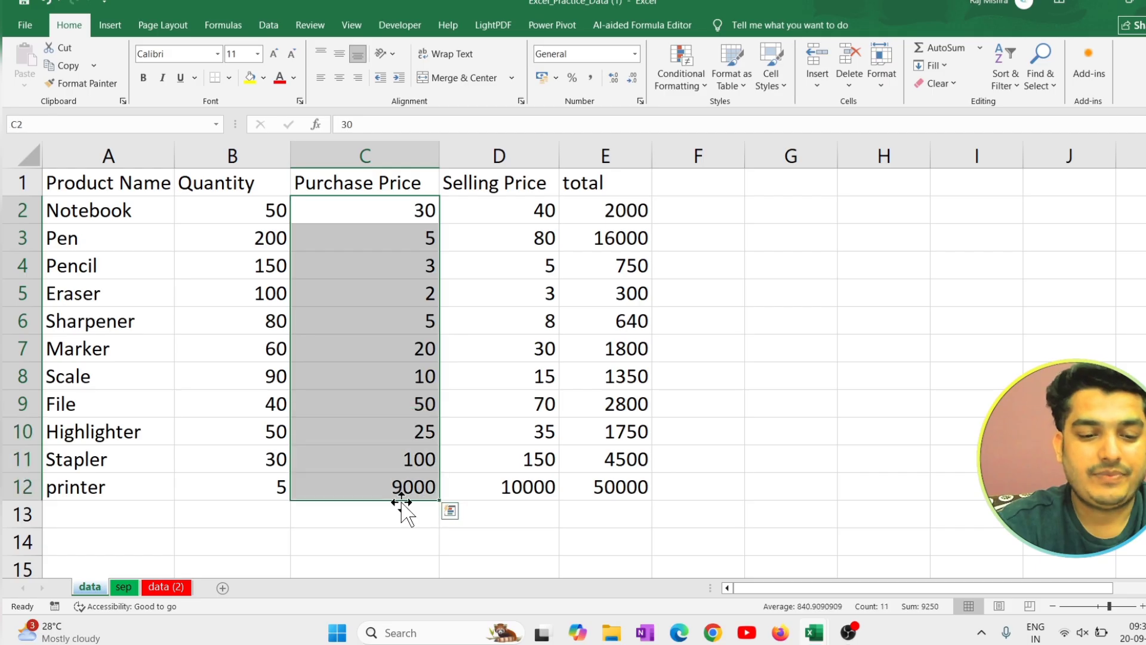
left_click(402, 512)
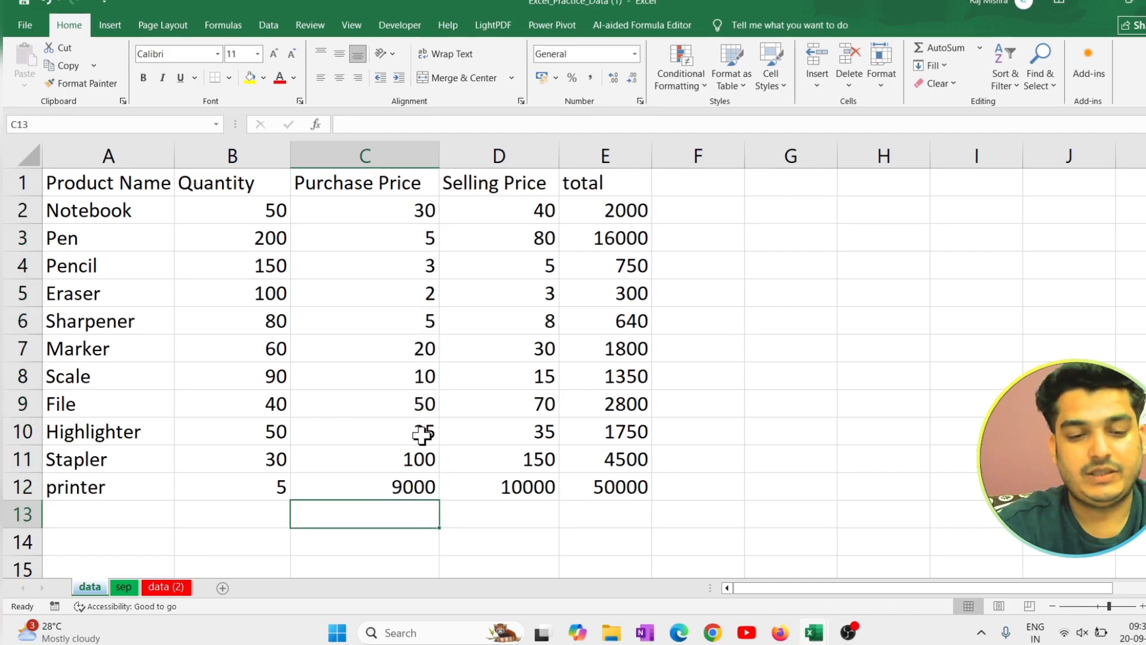
Insert AutoSum totals for the Quantity through total columns in B13:E13 and clear them again.
left_click_drag(263, 523, 650, 510)
left_click_drag(270, 515, 630, 506)
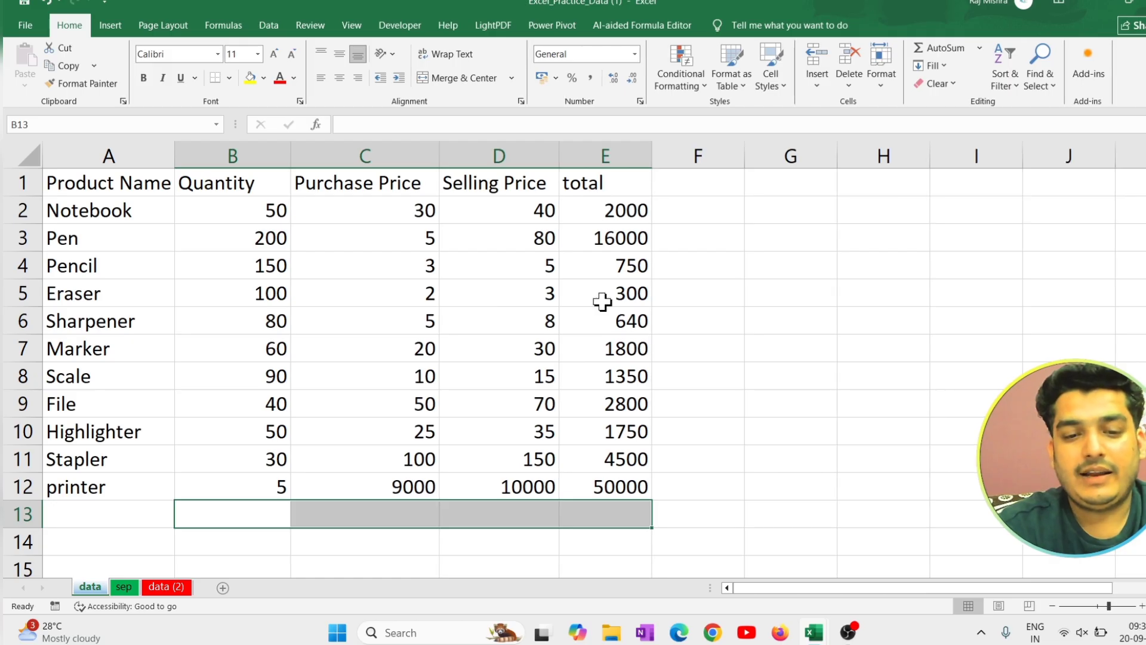
left_click(981, 47)
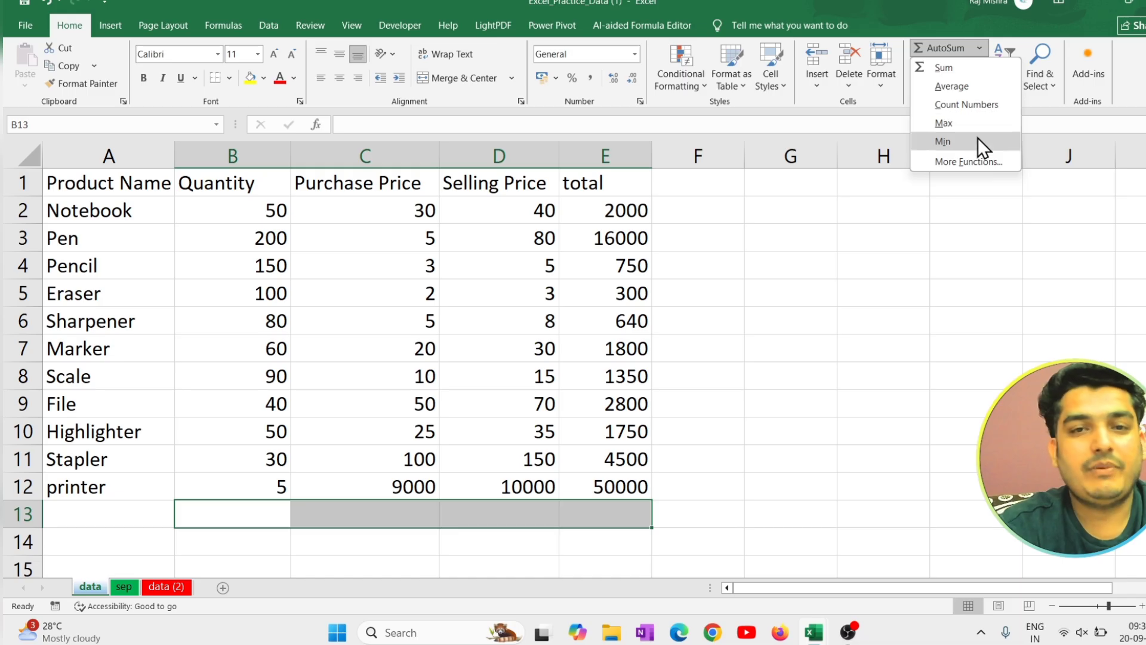
left_click(961, 68)
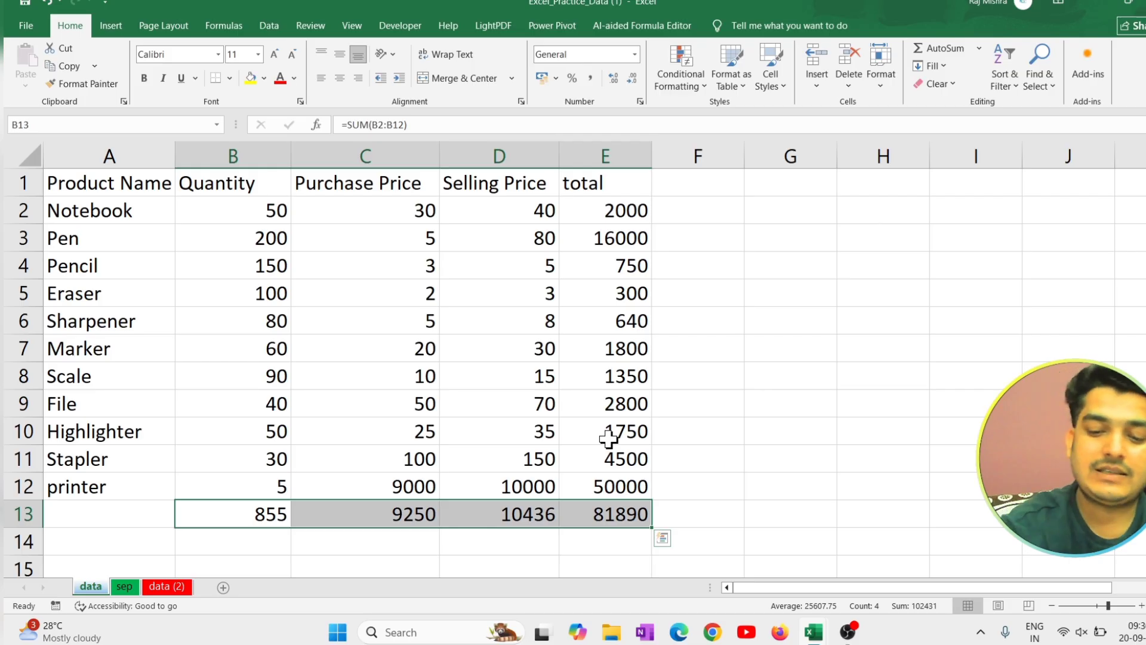
key("Delete")
left_click(770, 462)
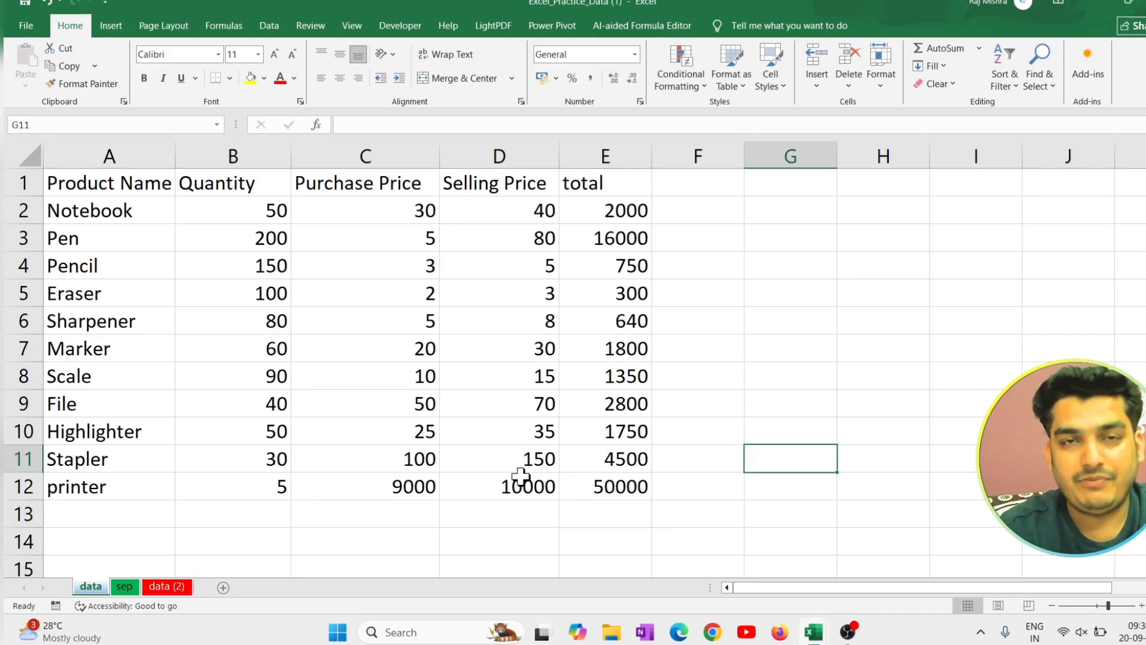
Sum the Quantity, Purchase Price, Selling Price and total columns into B13:E13 with AutoSum.
left_click_drag(272, 515, 621, 508)
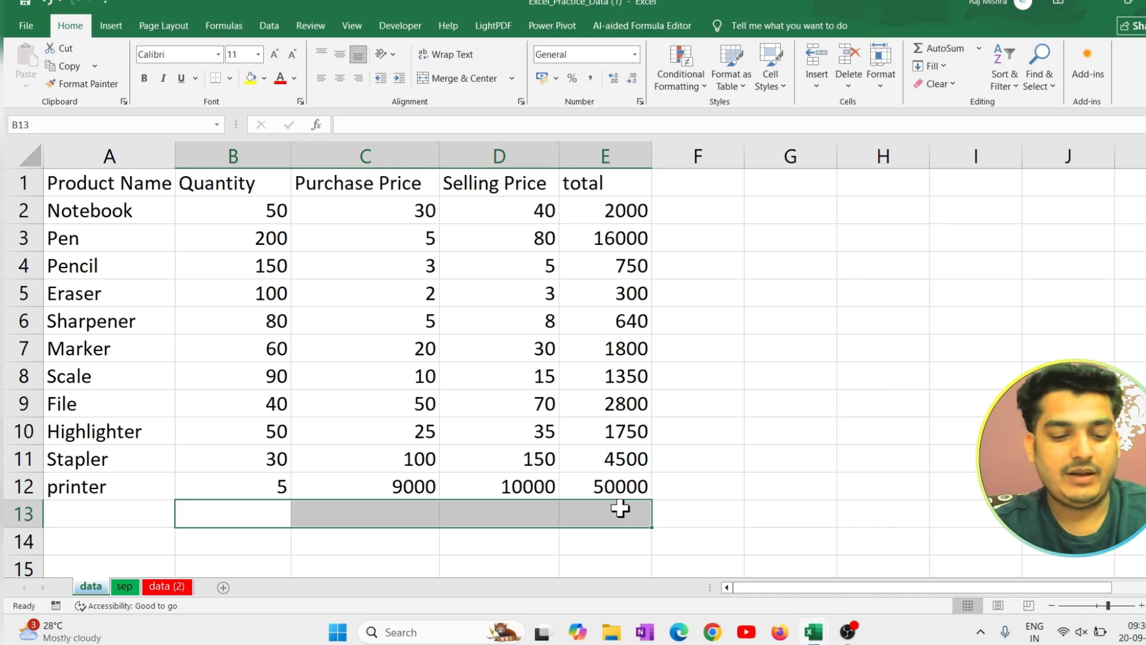
key("alt+=")
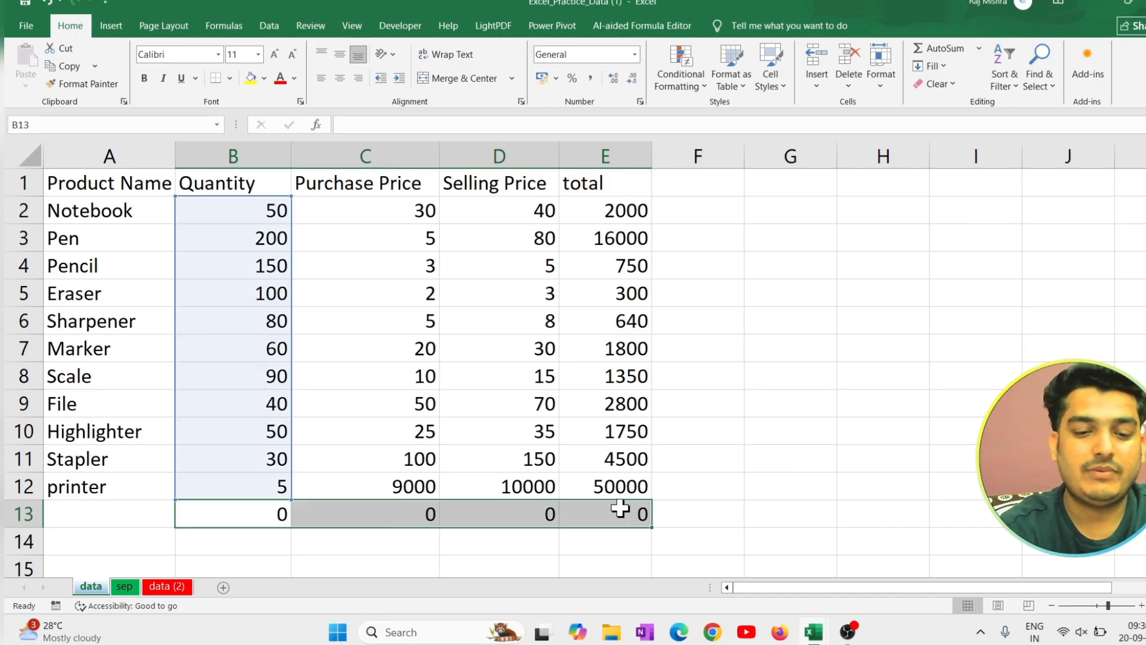
key("Return")
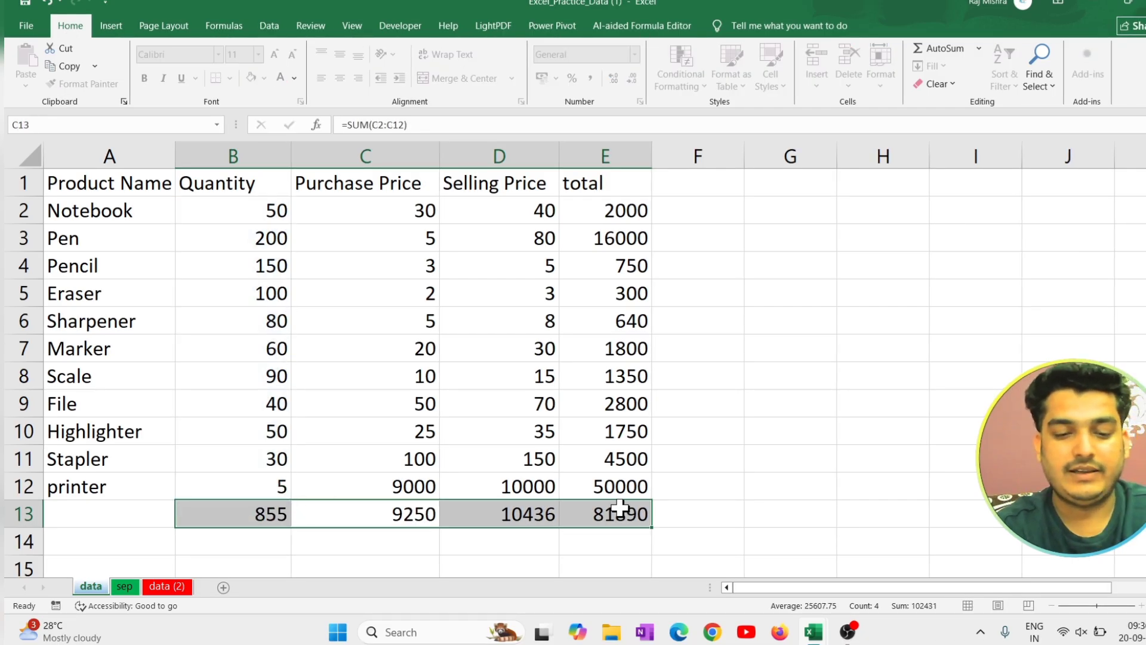
left_click(770, 475)
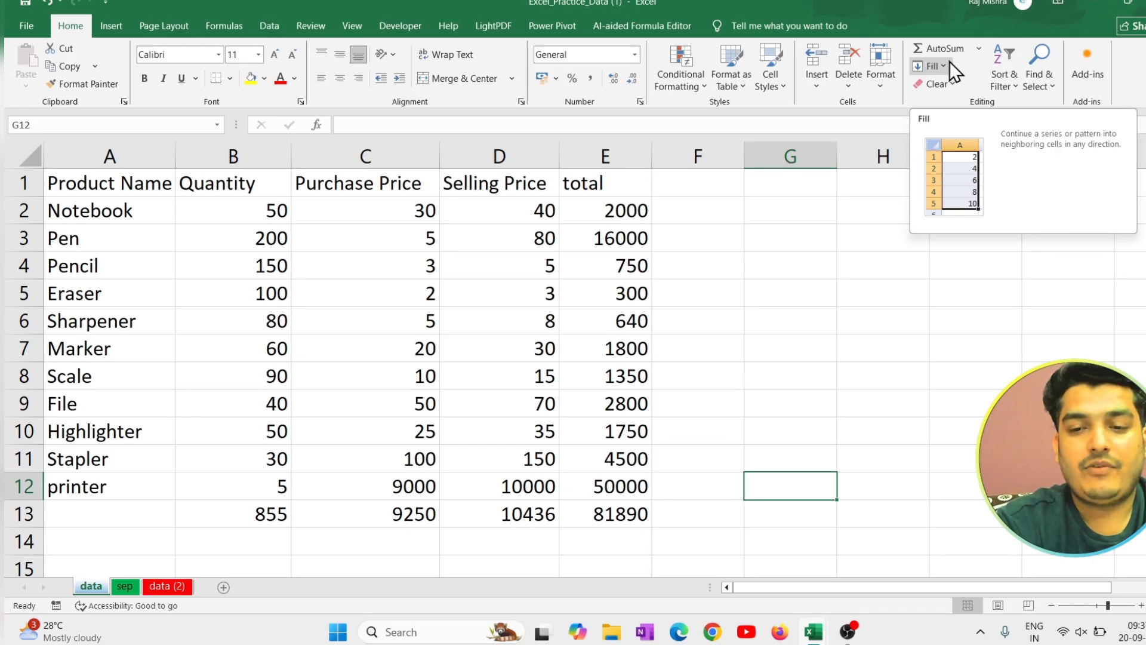
Switch to the sep sheet and enter 7 in cell B14.
left_click(125, 587)
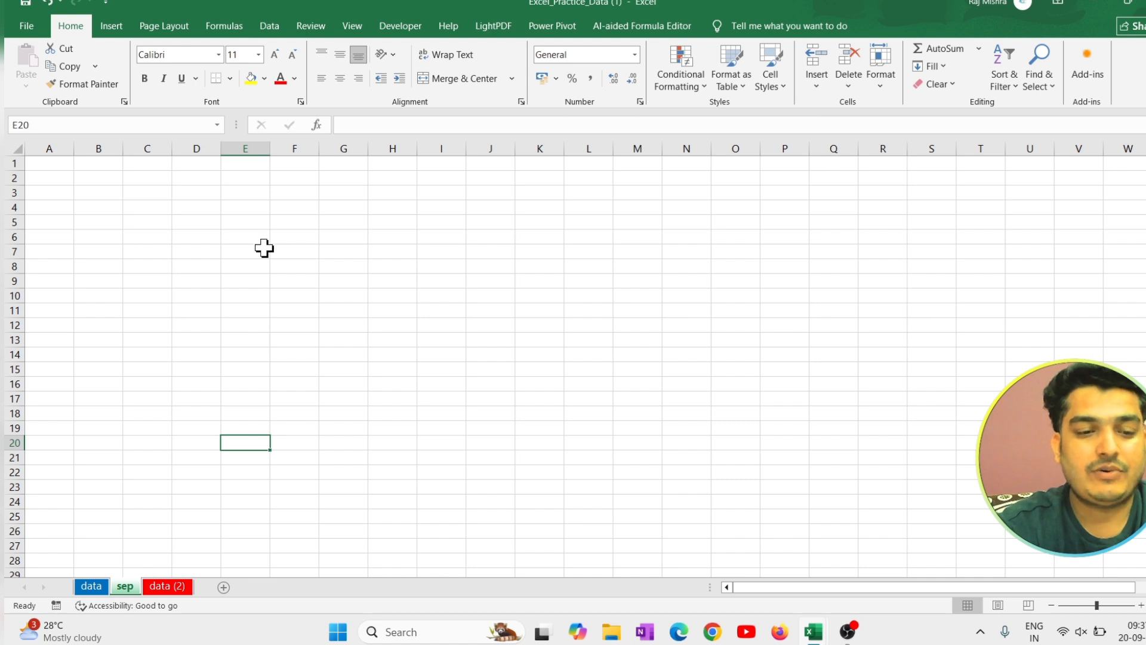
scroll(261, 247, "up", 10)
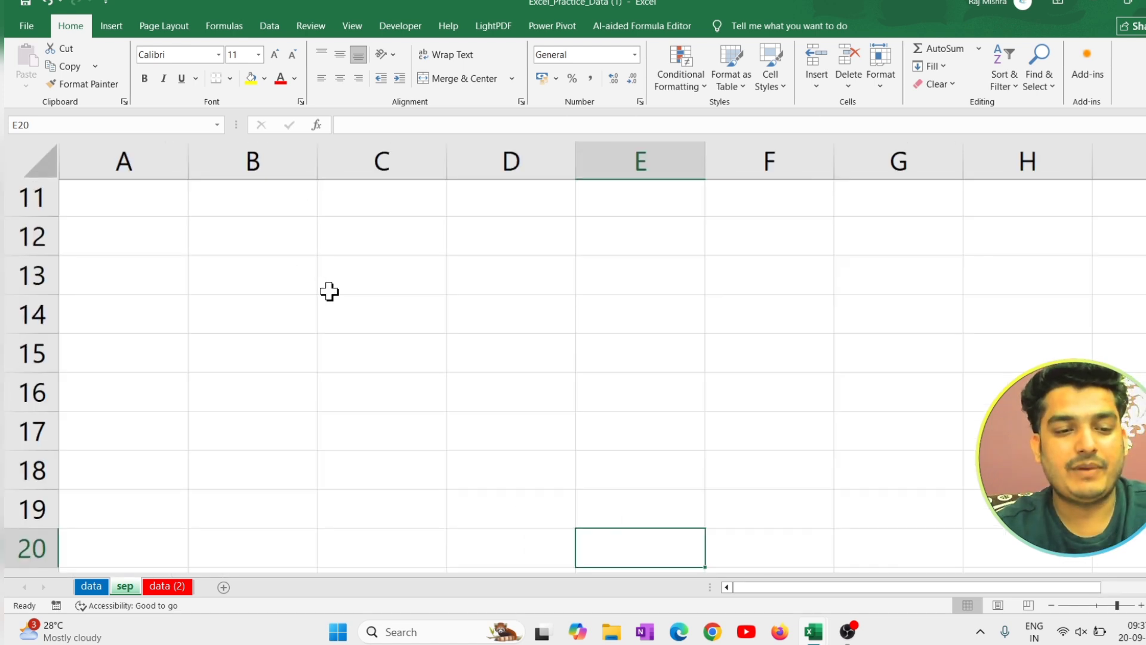
left_click(276, 283)
type("7")
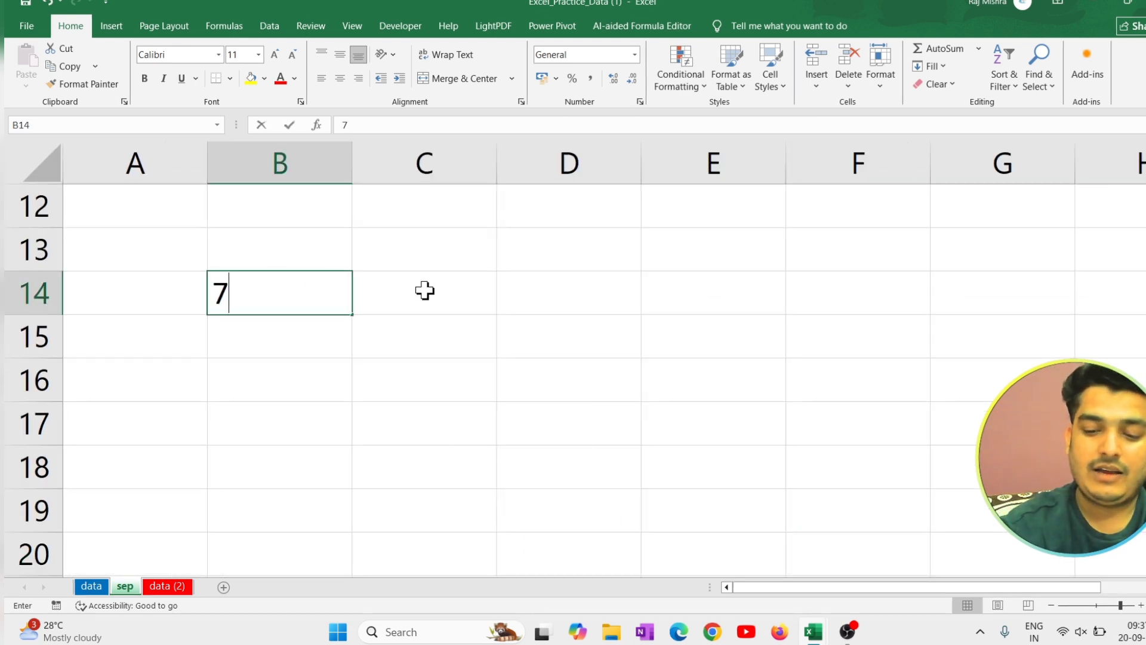
key("Return")
Fill the value from B14 down through B19 using Fill Down.
left_click_drag(310, 296, 312, 552)
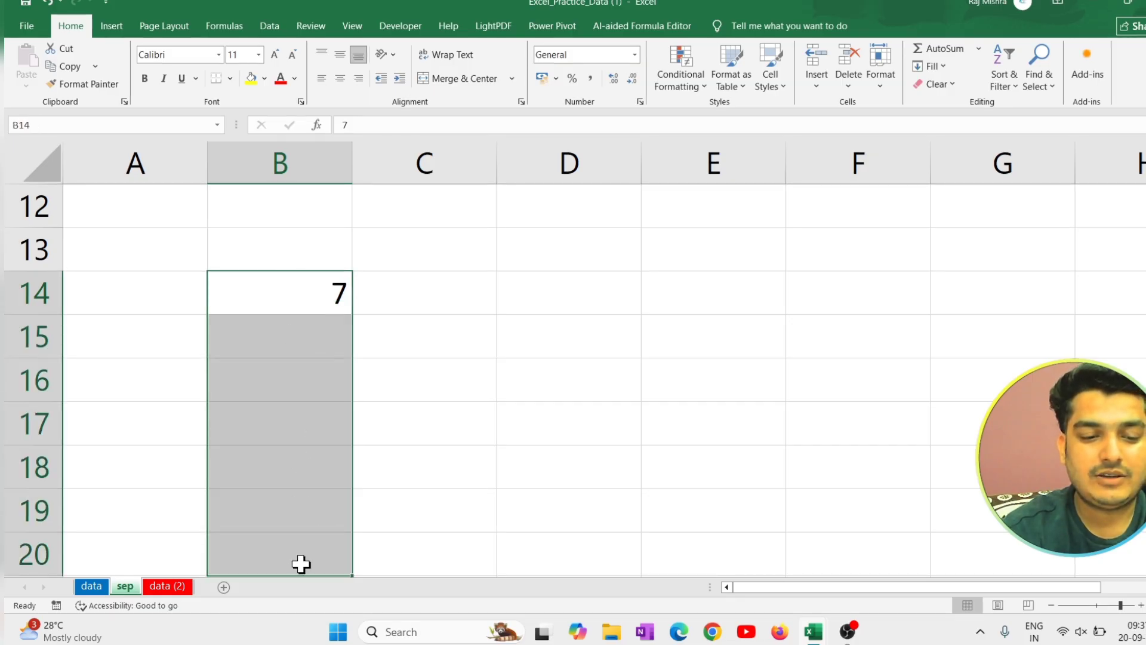
left_click(310, 301)
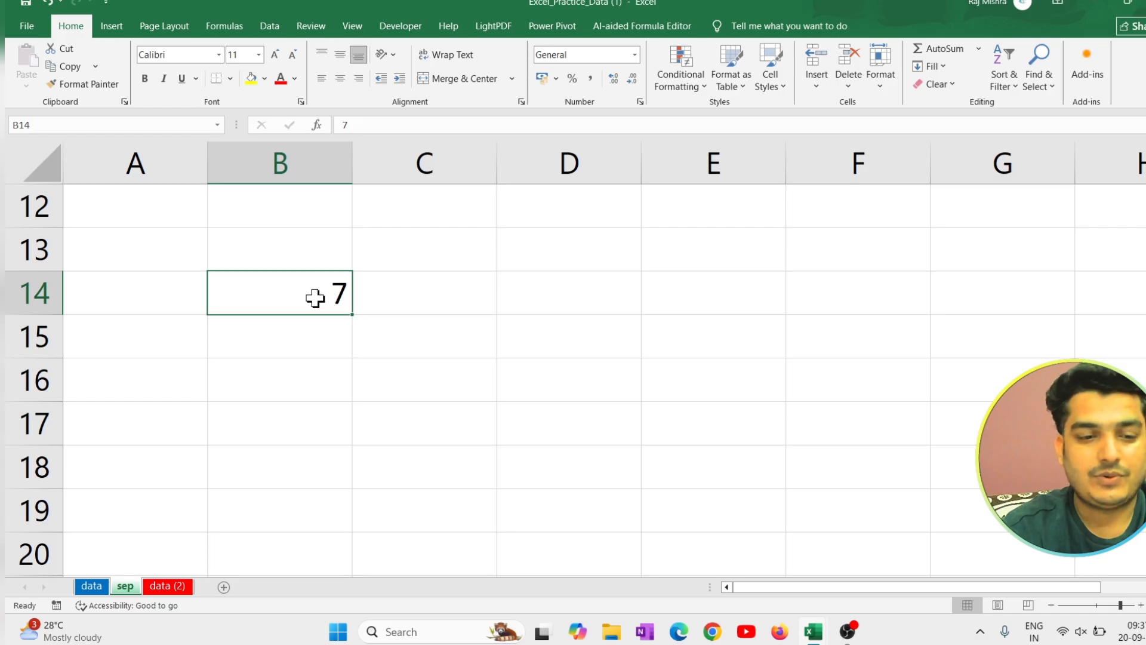
left_click_drag(315, 297, 302, 505)
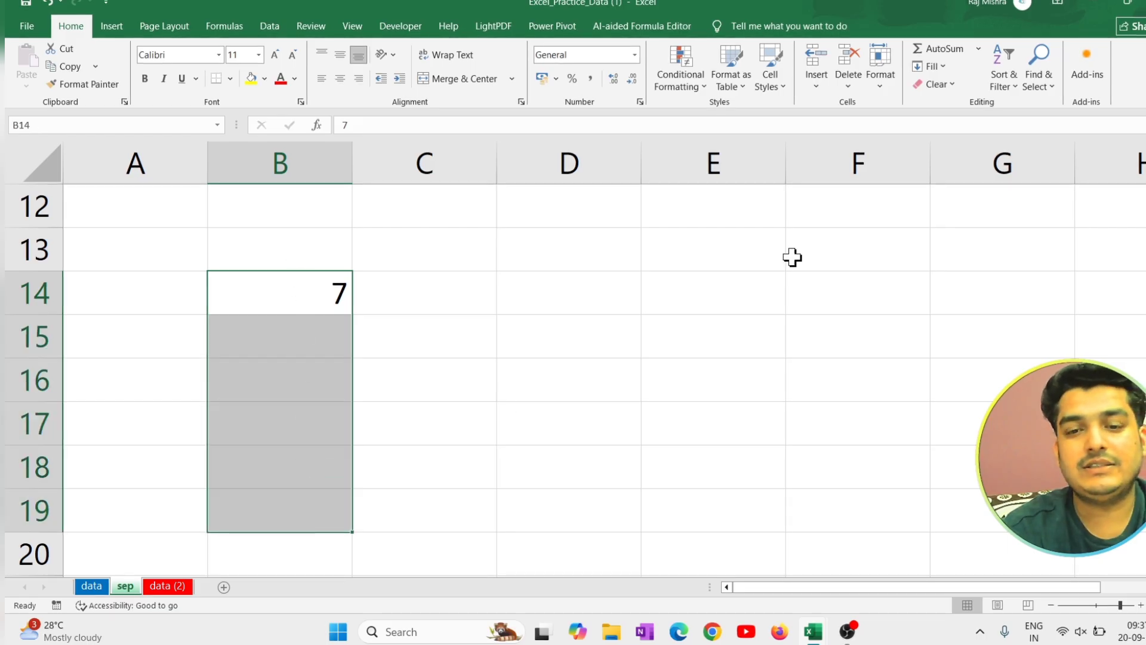
left_click(948, 66)
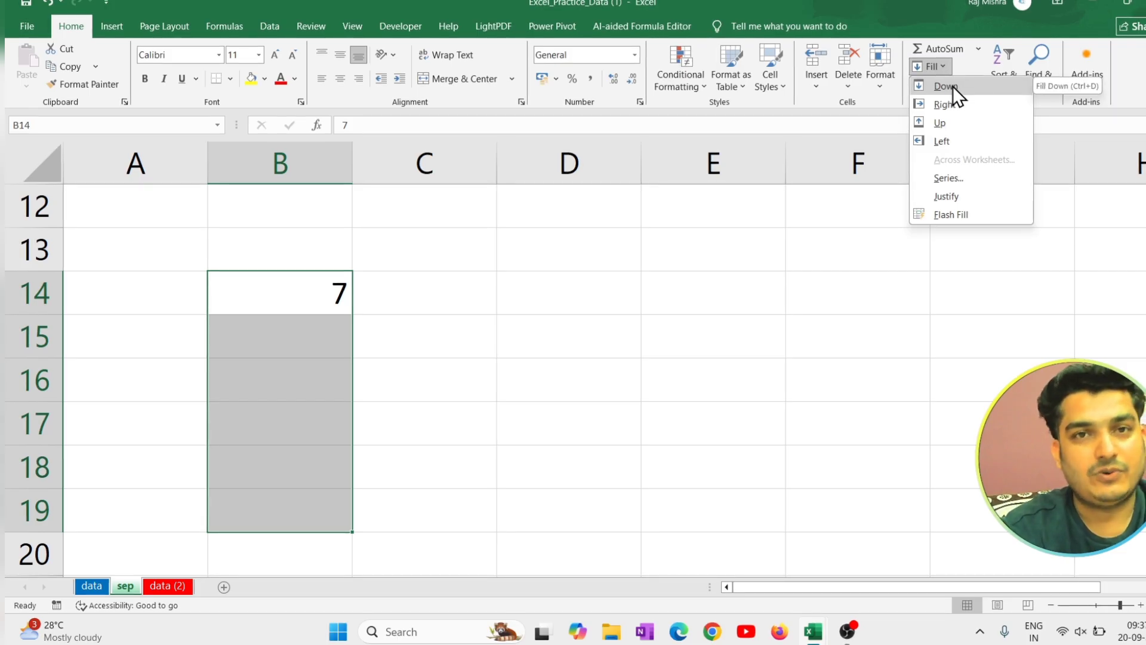
left_click(953, 86)
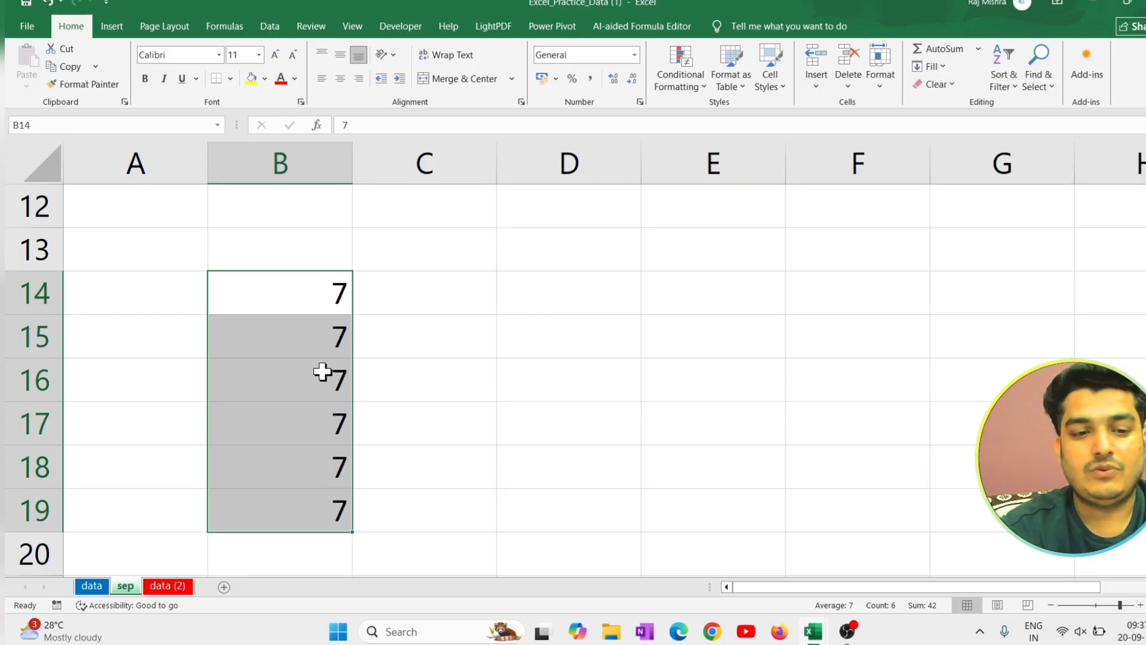
Fill the value from B14 across C14 and D14 using Fill Right.
left_click_drag(315, 296, 509, 493)
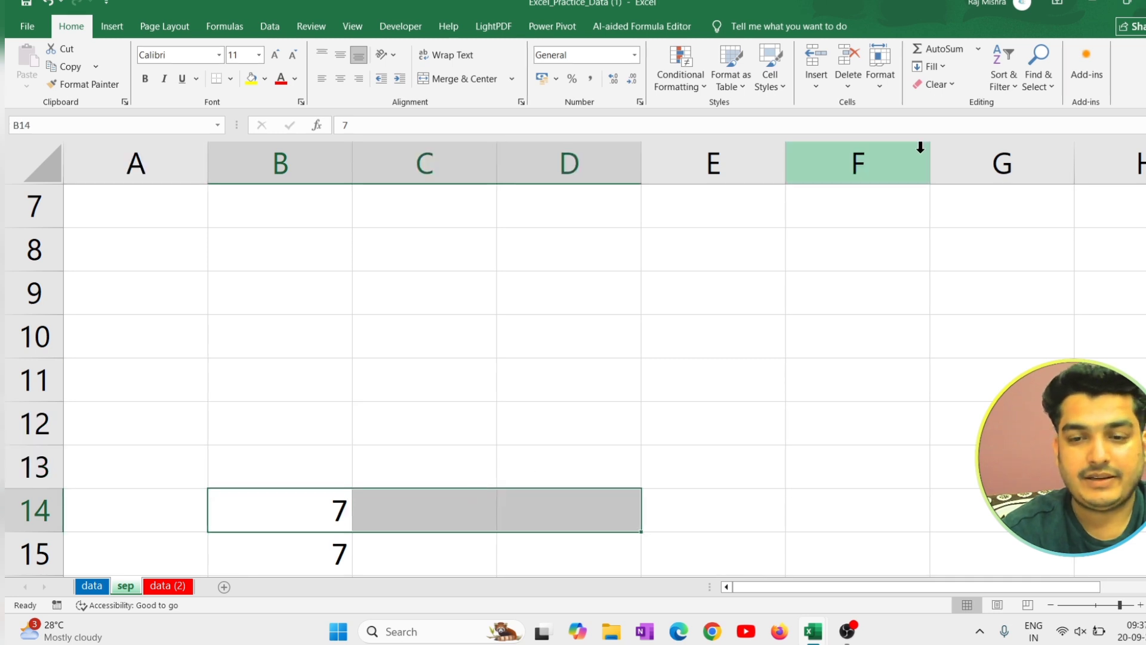
left_click(926, 54)
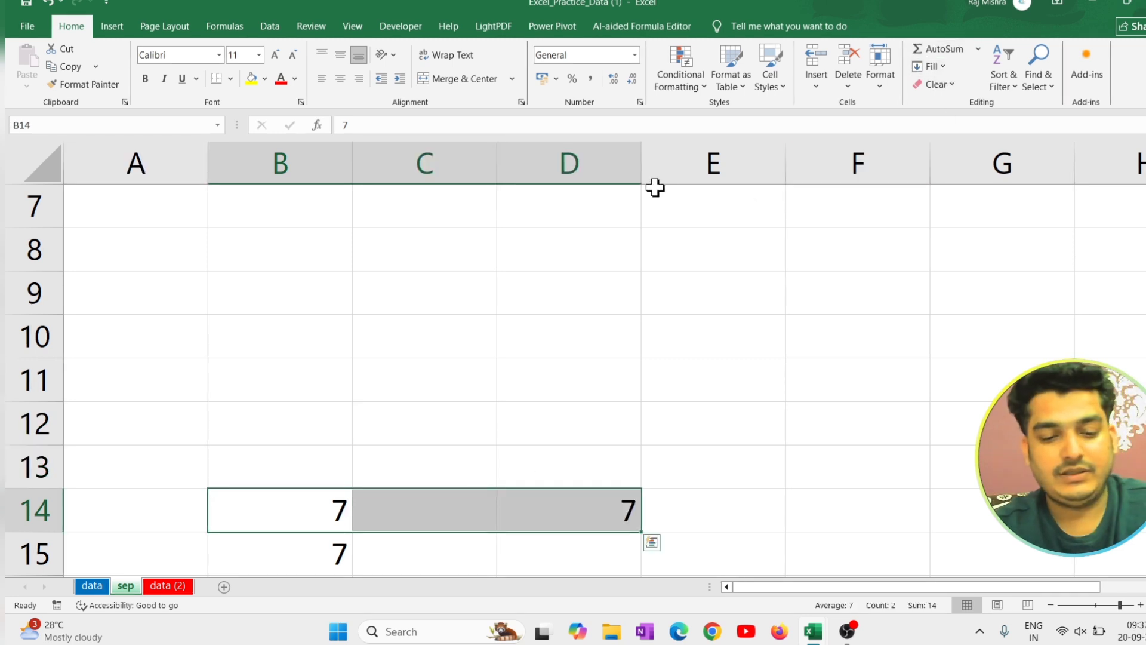
key("ctrl+z")
left_click(941, 63)
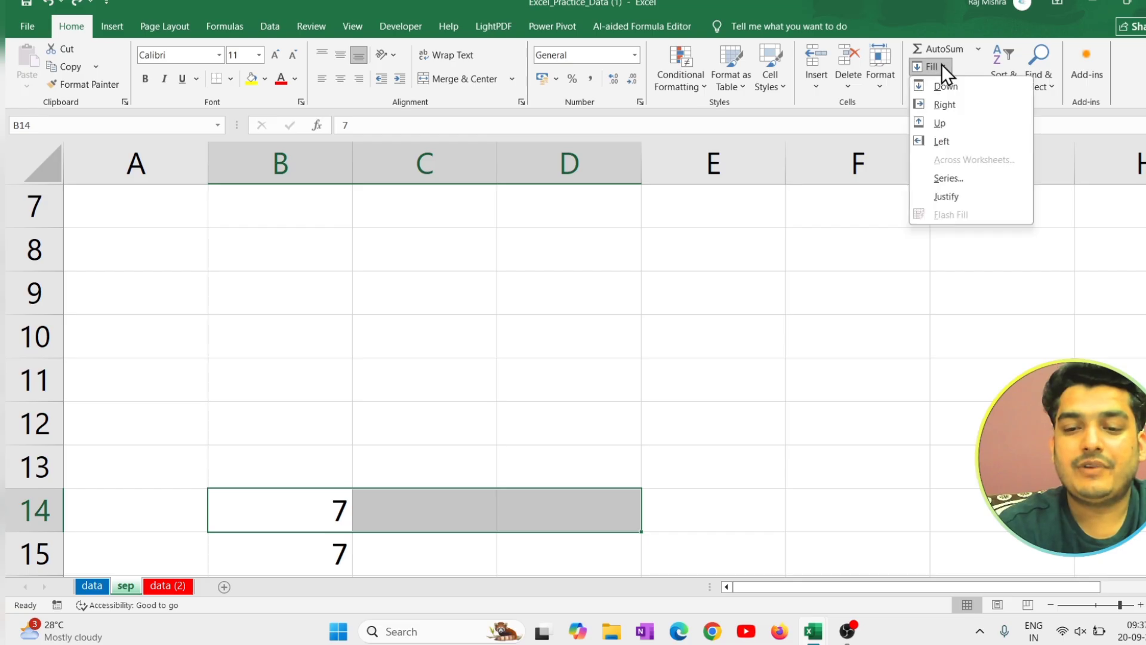
left_click(962, 108)
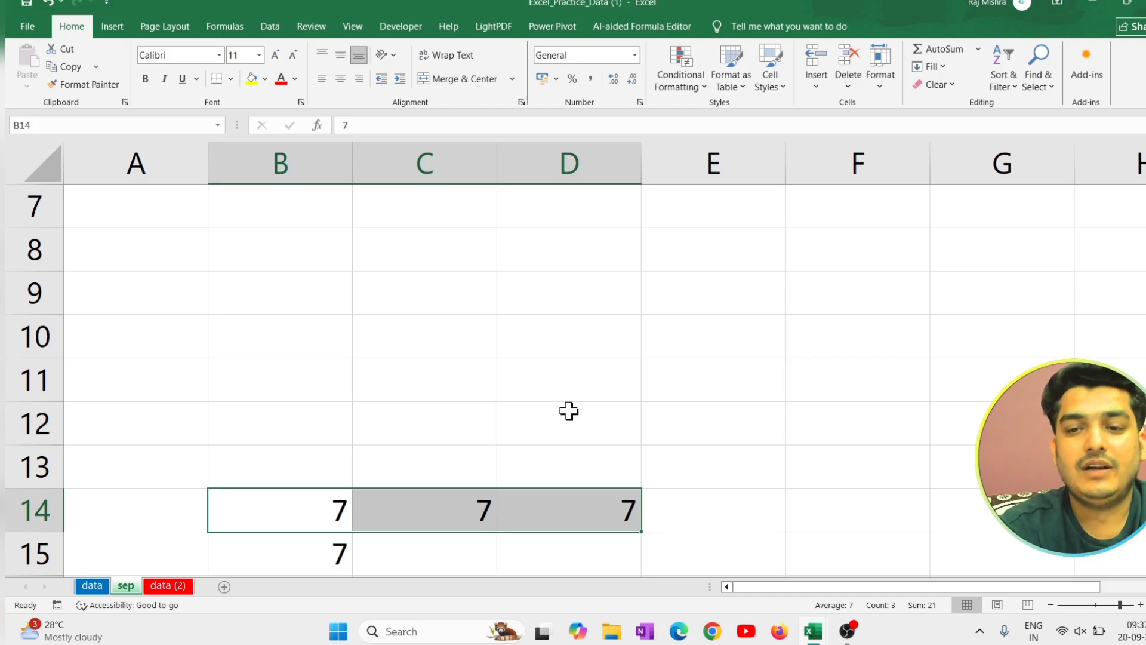
scroll(569, 410, "down", 1)
left_click(948, 70)
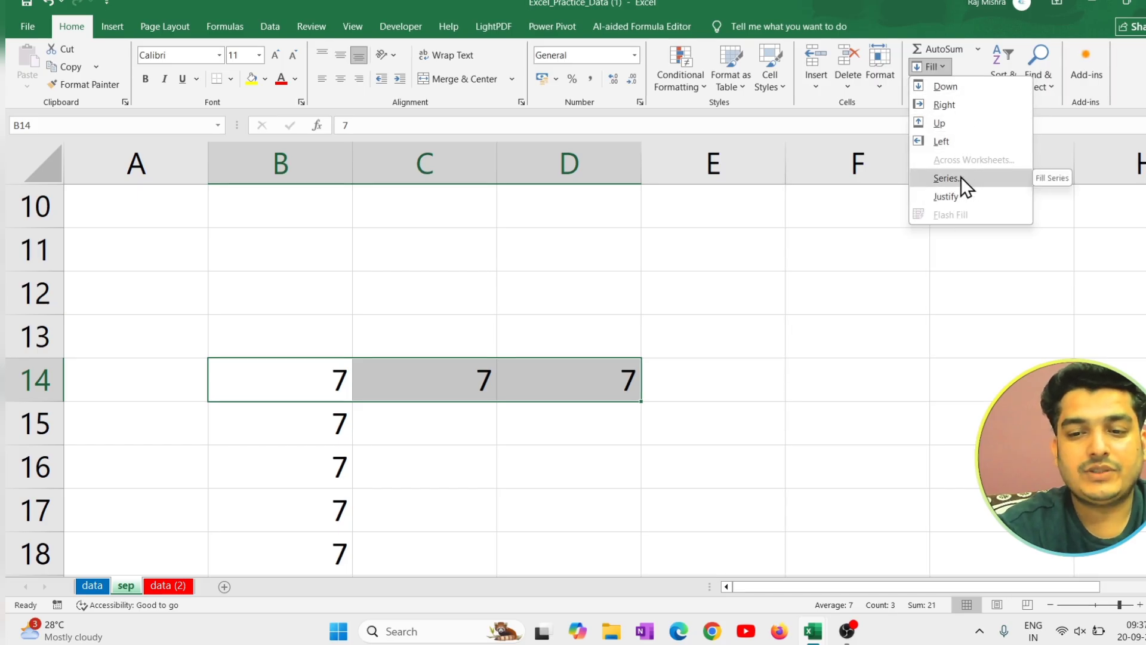
left_click(745, 346)
scroll(744, 345, "down", 3)
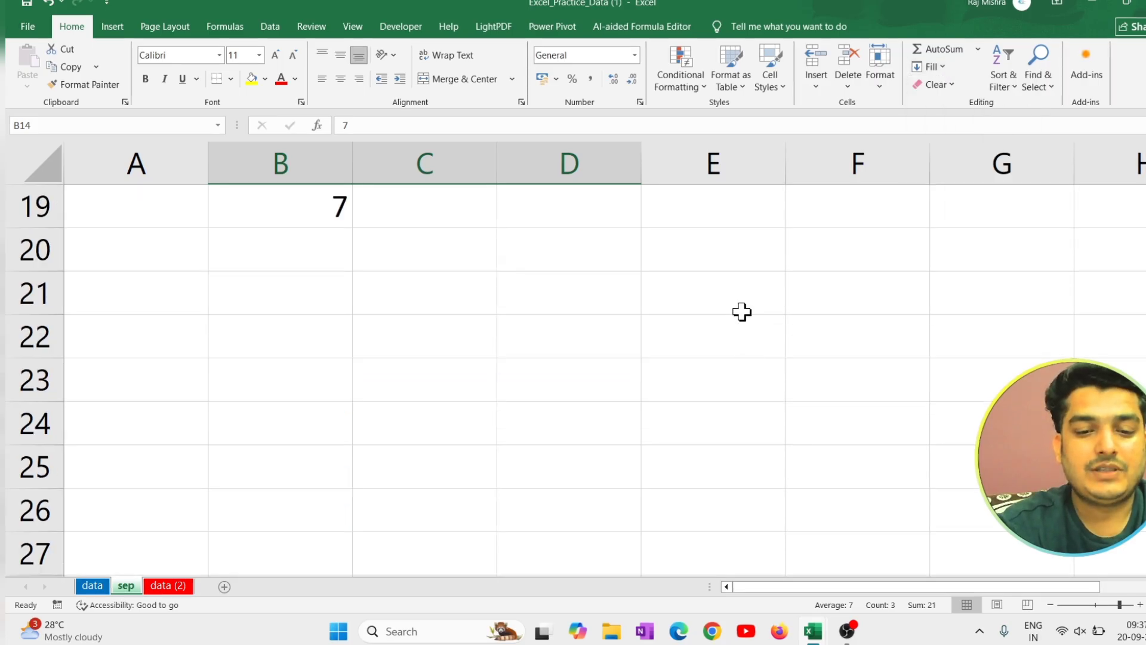
left_click(741, 277)
scroll(741, 278, "up", 3)
scroll(741, 278, "up", 1)
scroll(741, 278, "down", 1)
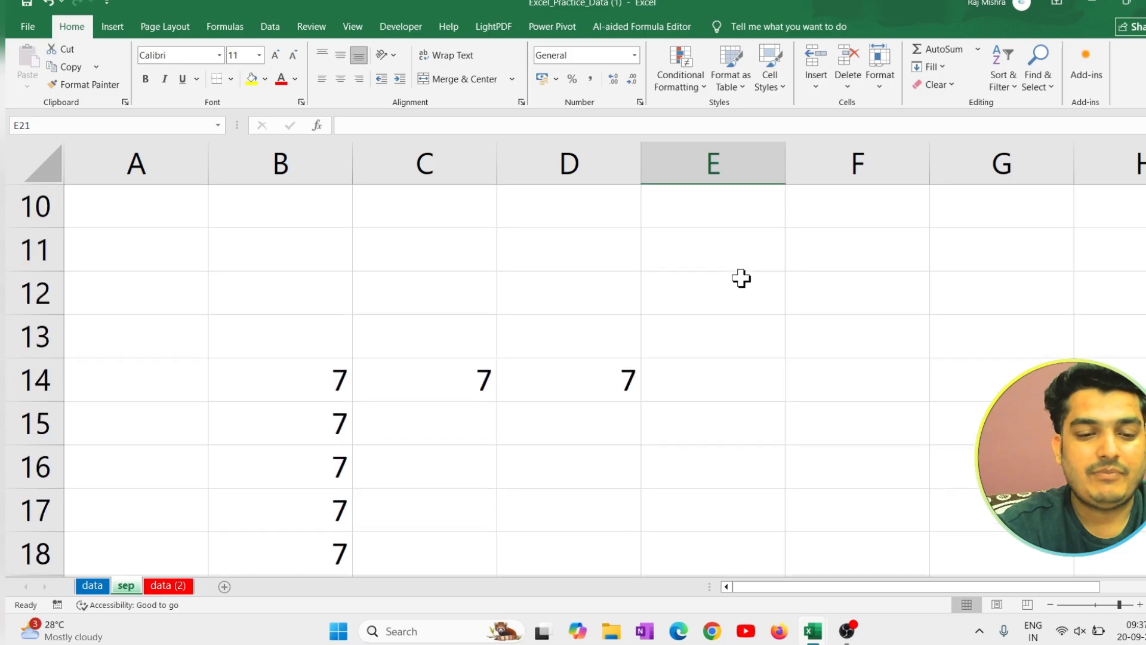
Fill C14:C21 with a linear series down the column using a step value of 1.
scroll(741, 278, "down", 2)
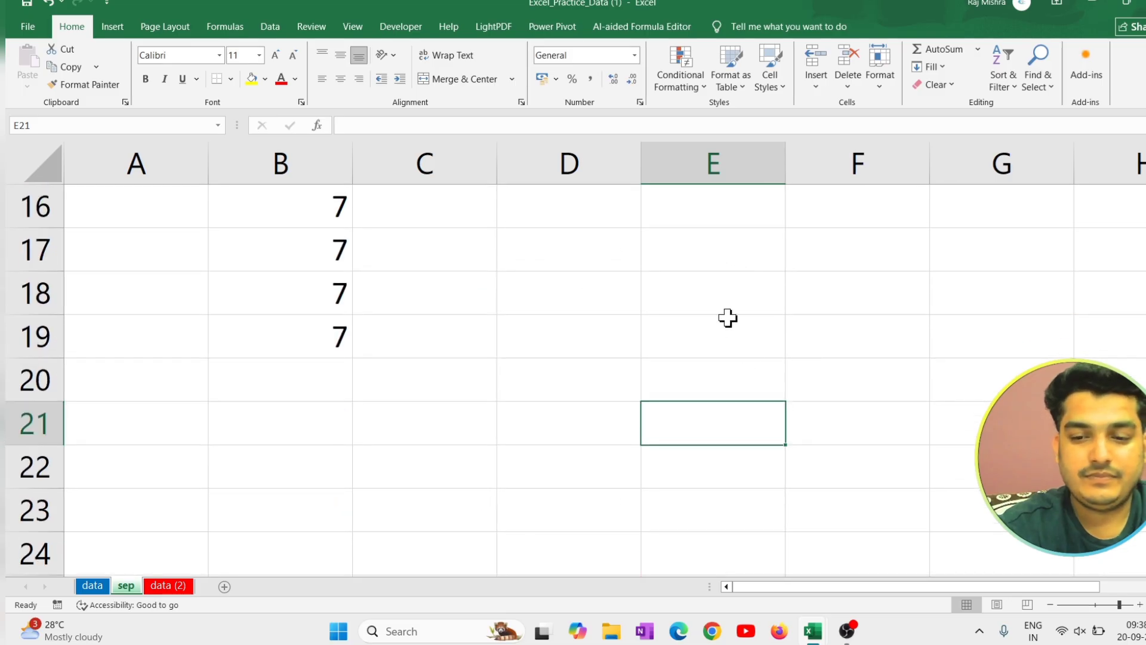
scroll(722, 310, "down", 2)
scroll(529, 307, "up", 4)
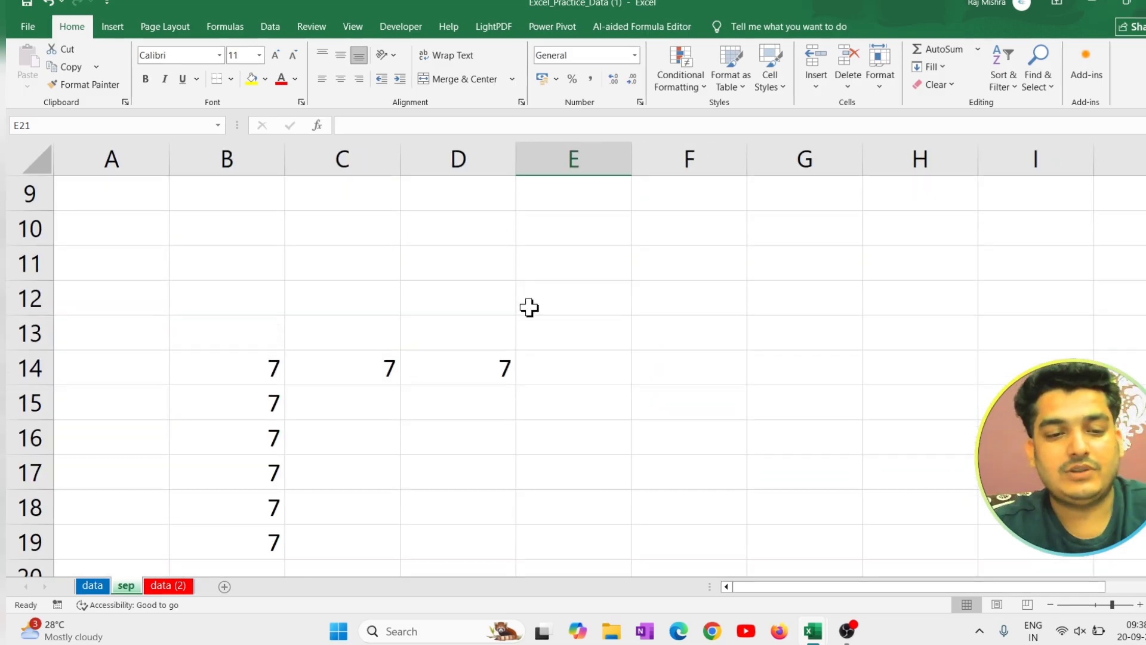
scroll(402, 320, "down", 1)
left_click_drag(385, 271, 380, 497)
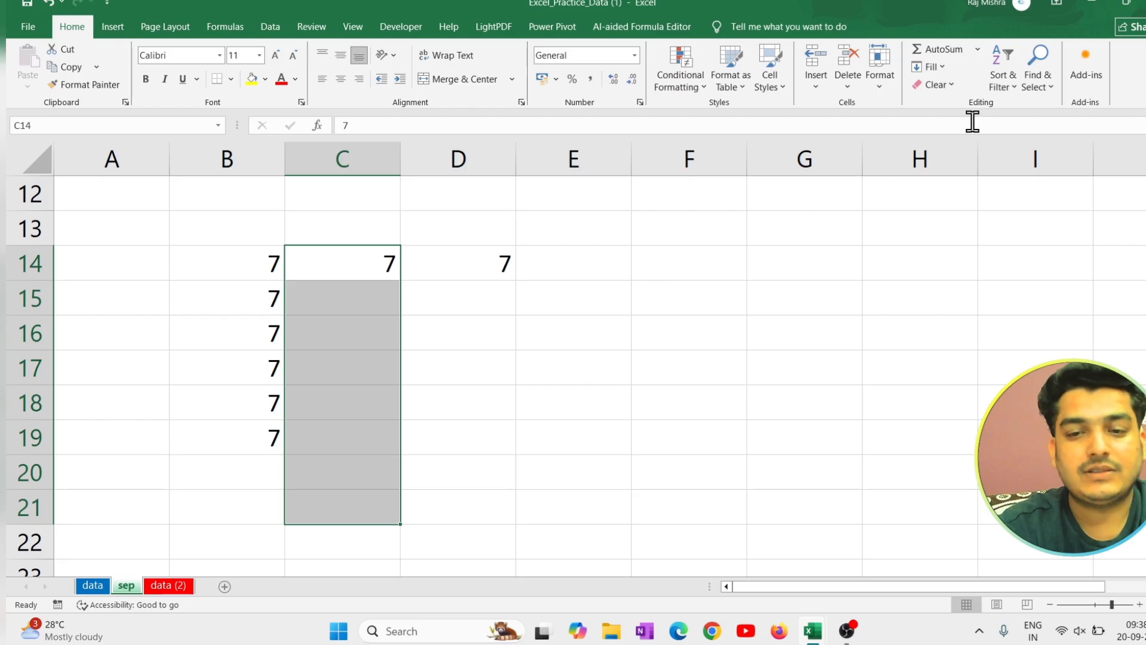
left_click(941, 68)
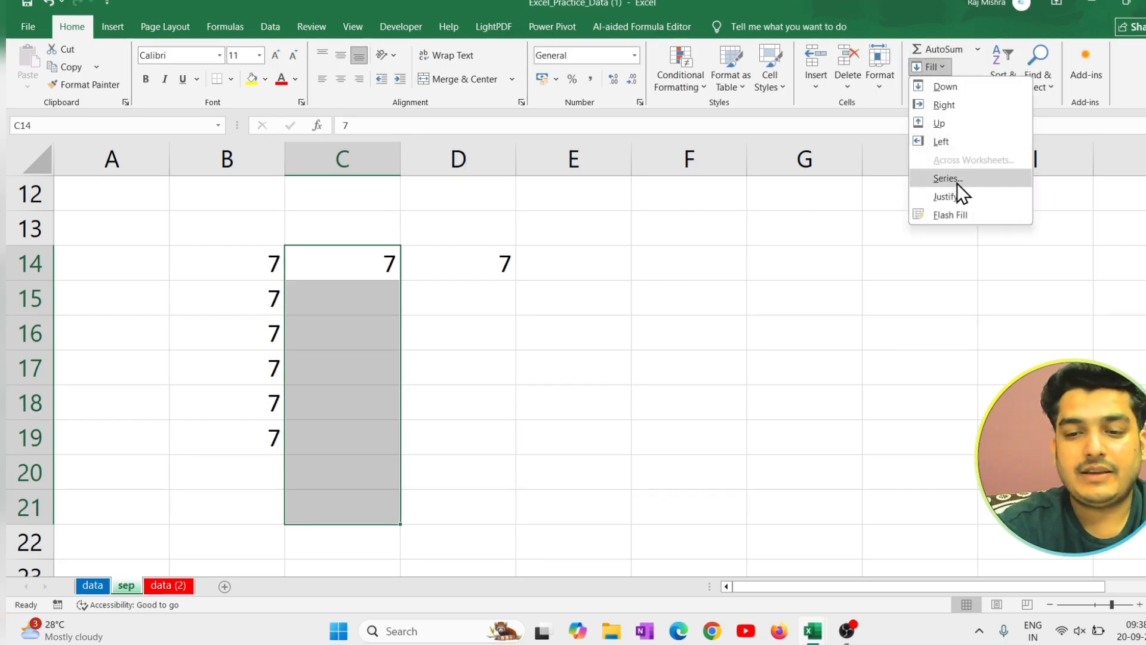
left_click(958, 184)
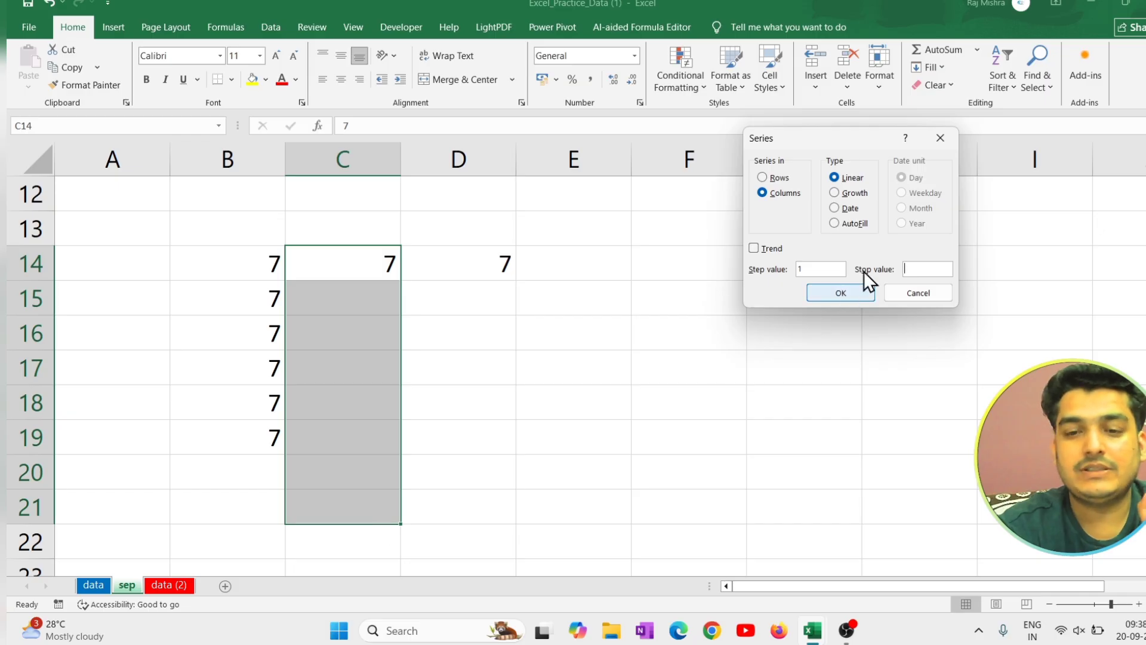
left_click(858, 298)
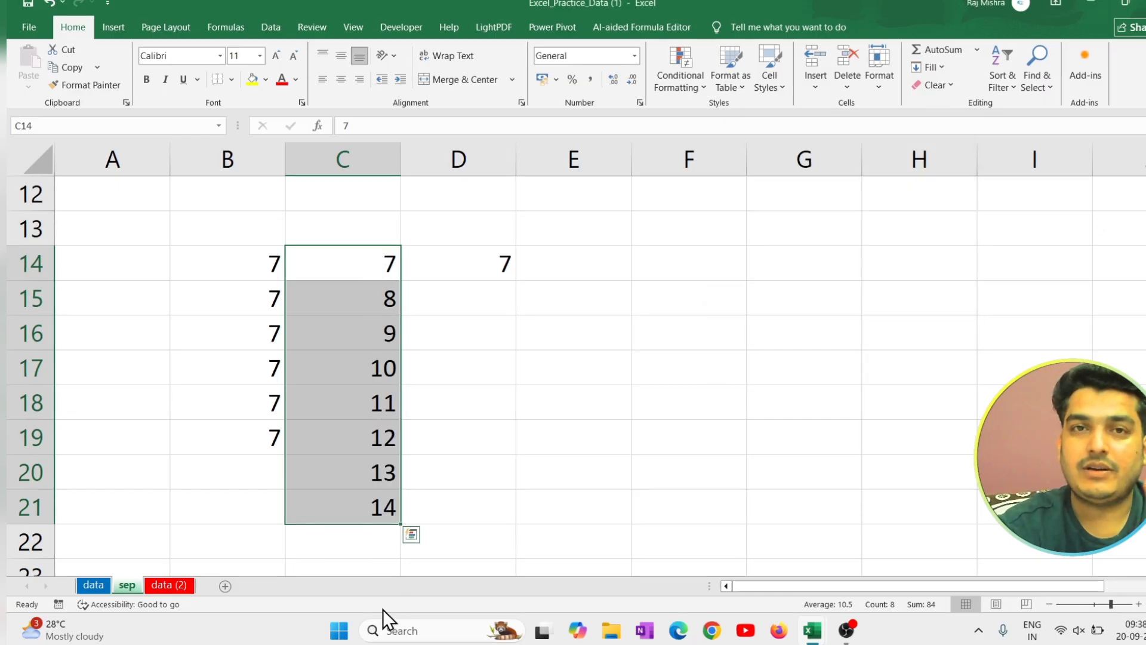
Fill D14:D21 with a growth series down the column using a step value of 2.
left_click_drag(507, 264, 509, 517)
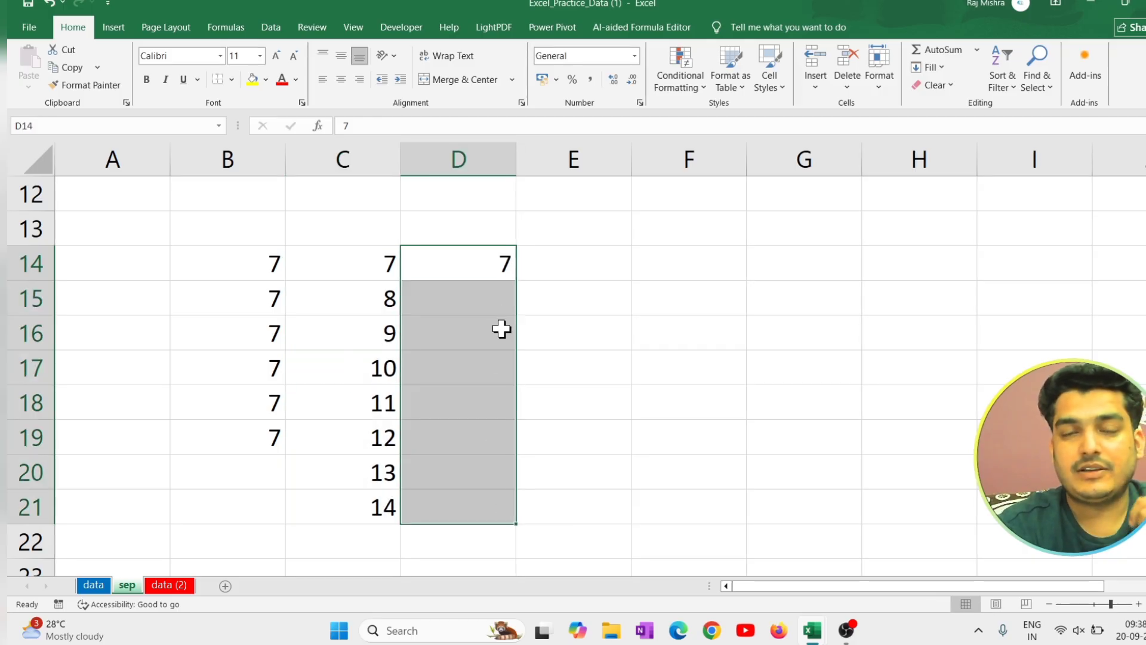
left_click(926, 68)
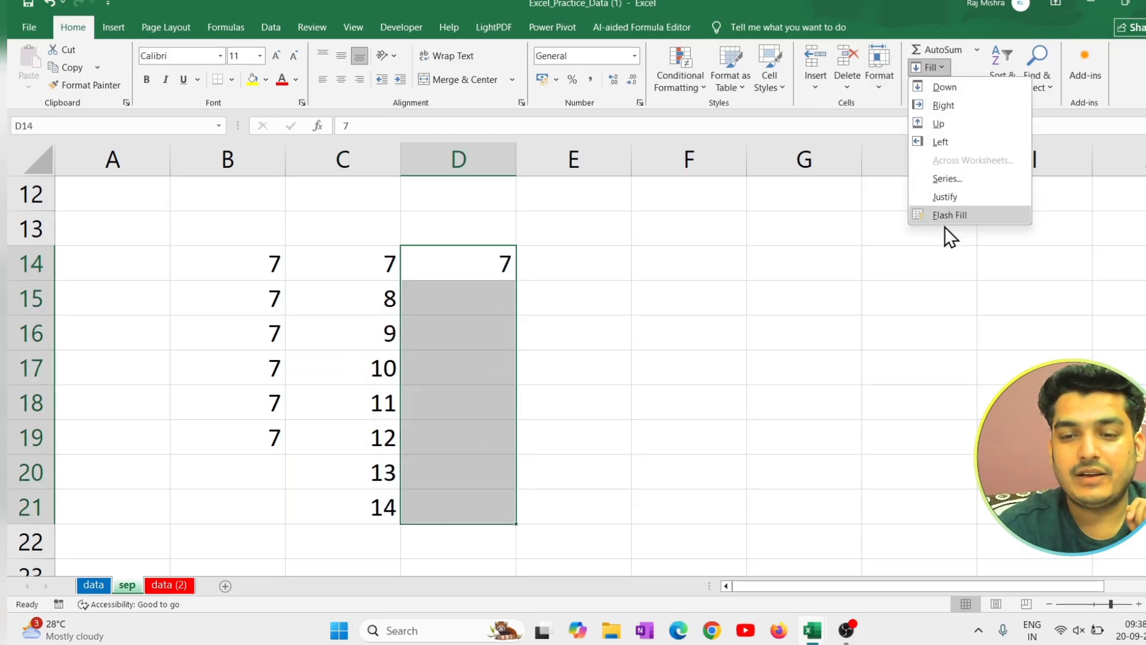
left_click(950, 180)
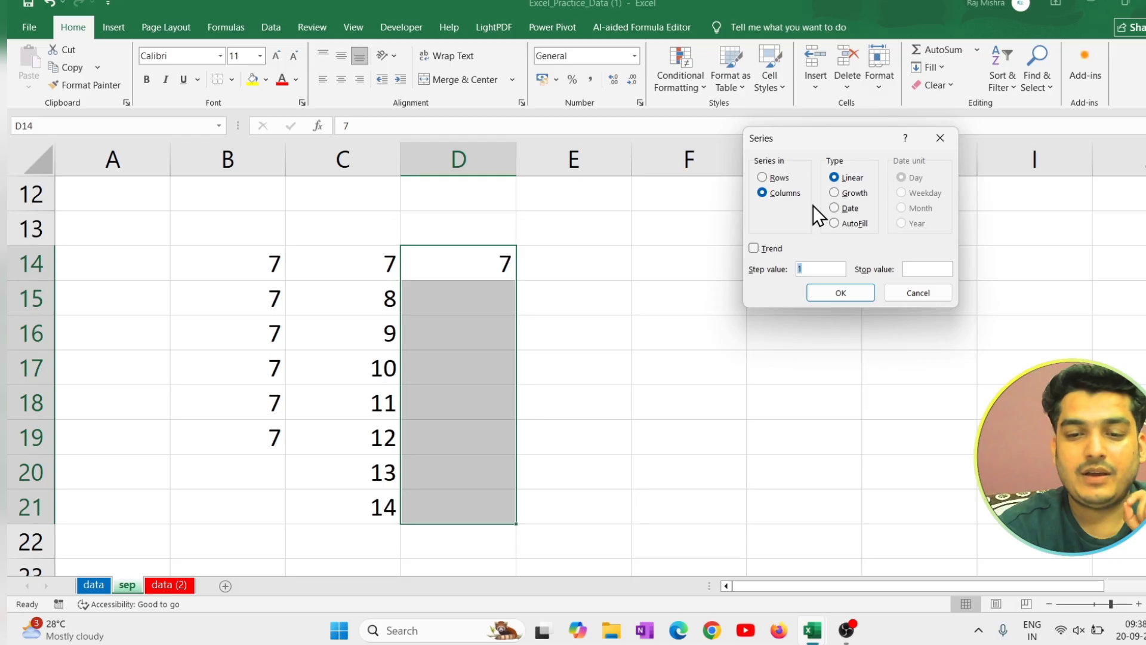
left_click(844, 198)
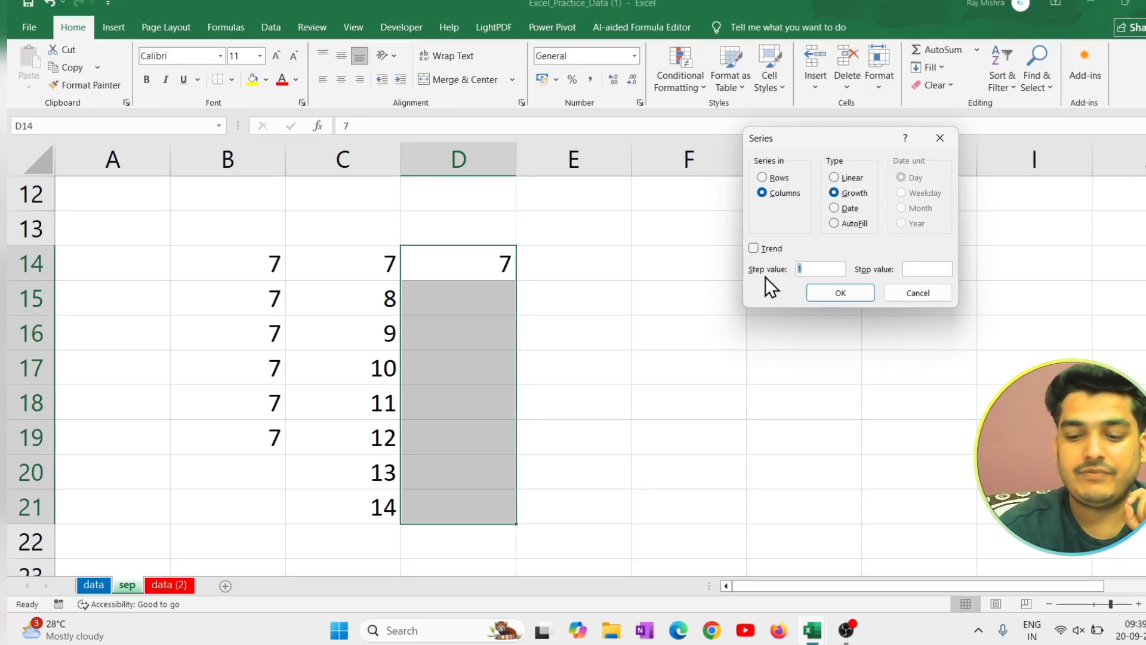
type("2")
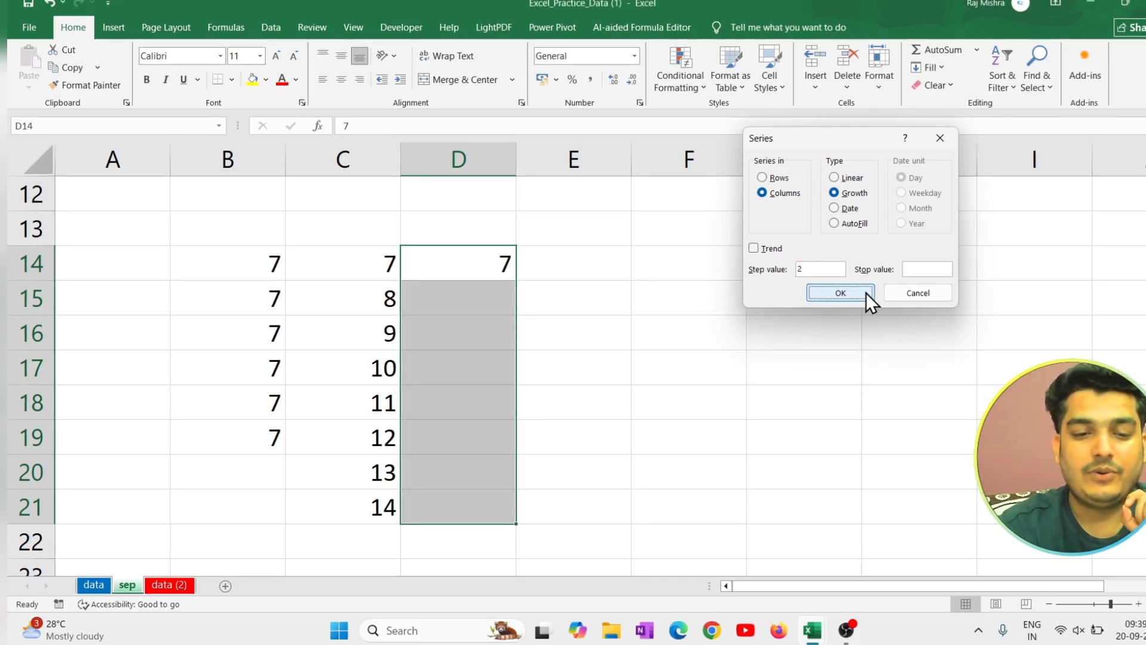
left_click(865, 293)
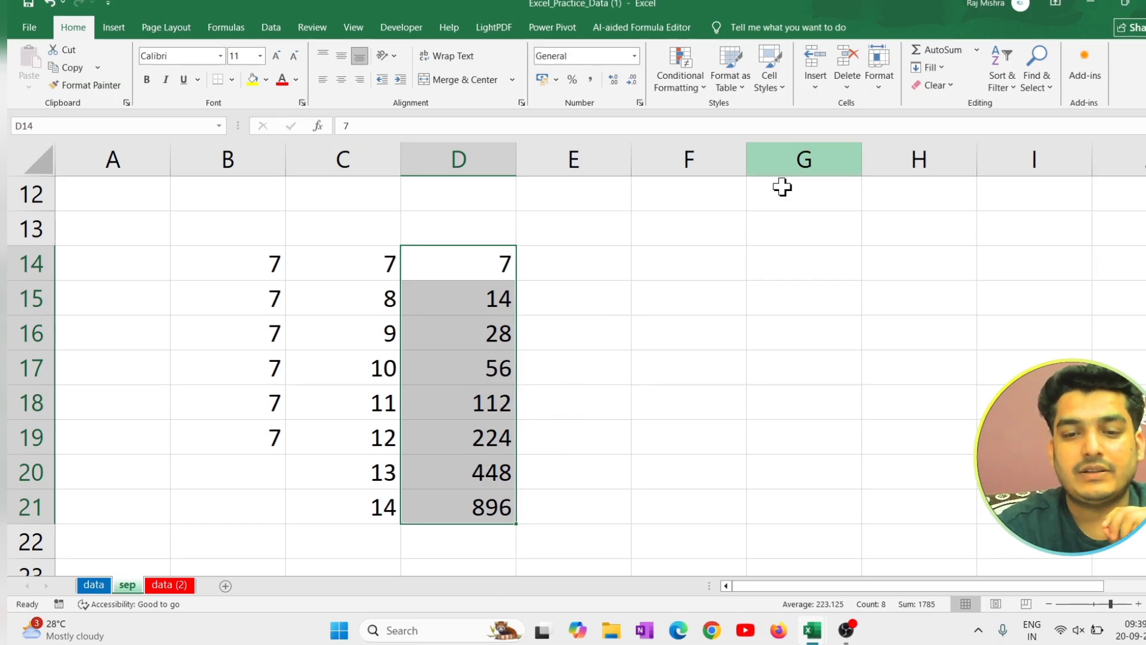
Enter the date 1-9-2025 in cell E14.
left_click(595, 257)
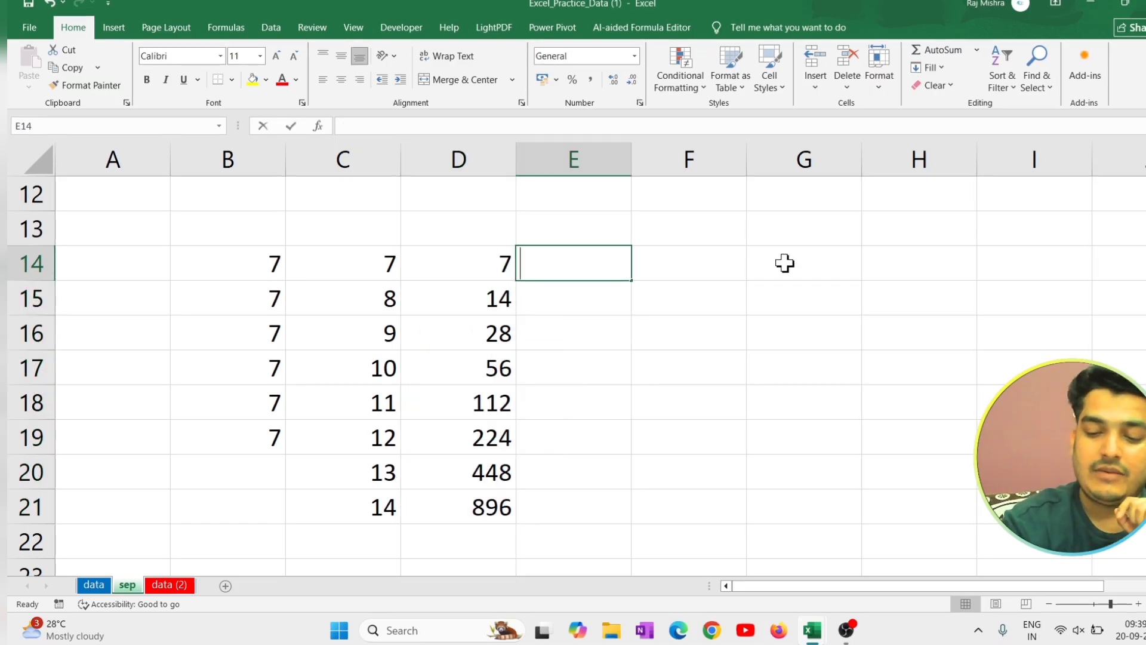
type("1-0")
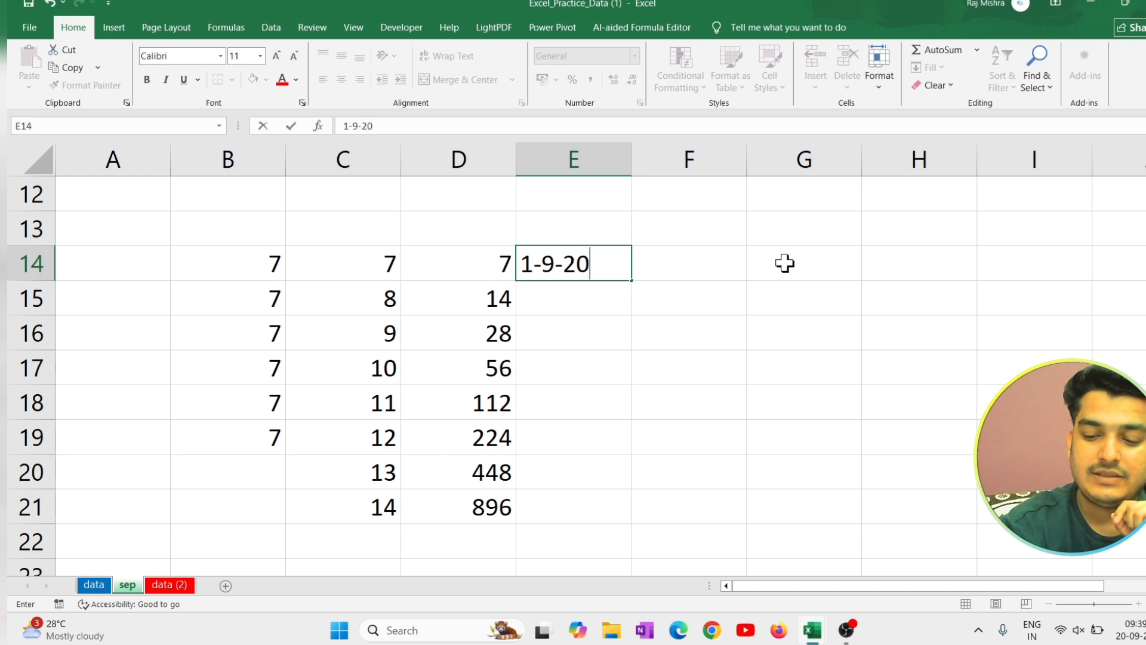
type("9-2025")
key("Return")
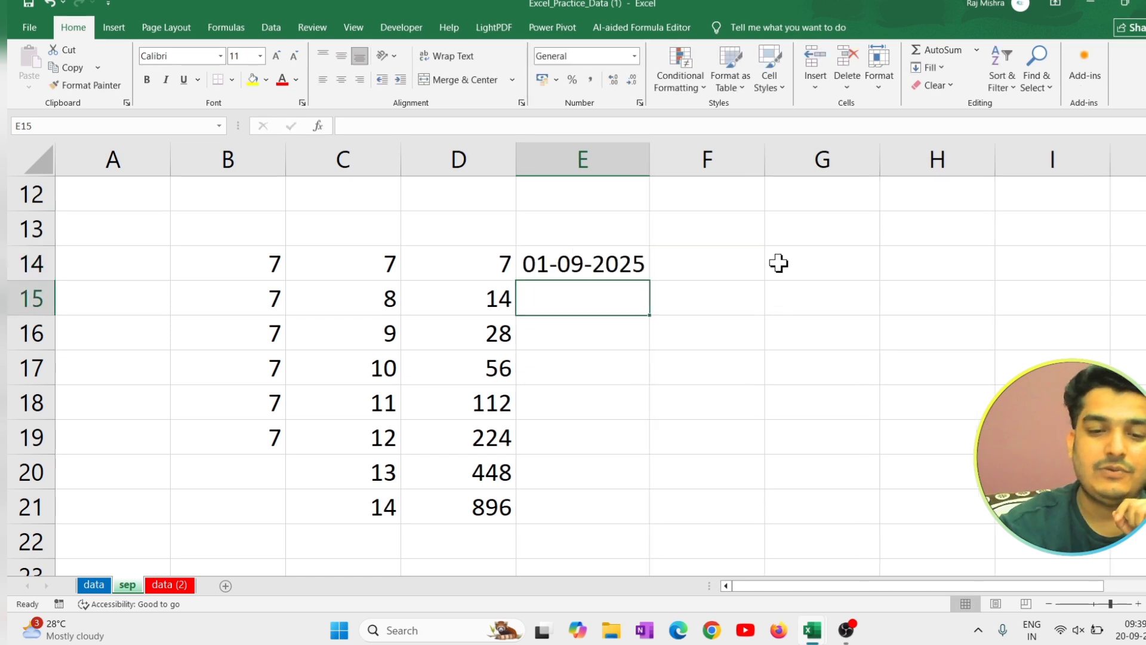
Fill E14:E21 with a date series down the column, using Year as the date unit and a step value of 1.
left_click_drag(606, 263, 617, 500)
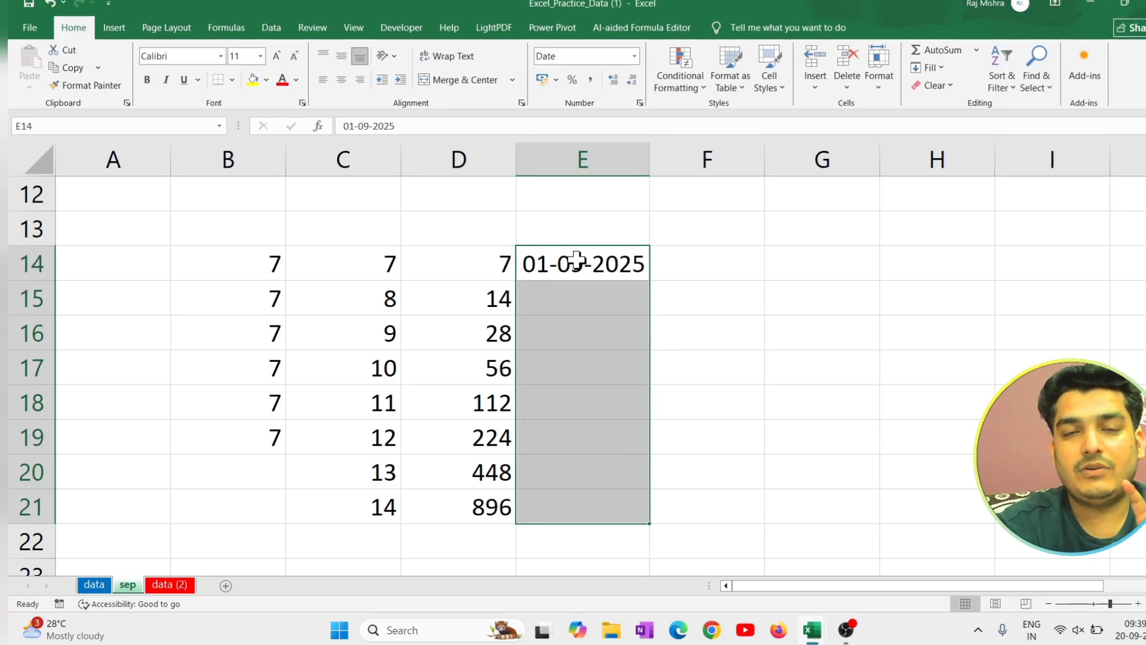
left_click(915, 68)
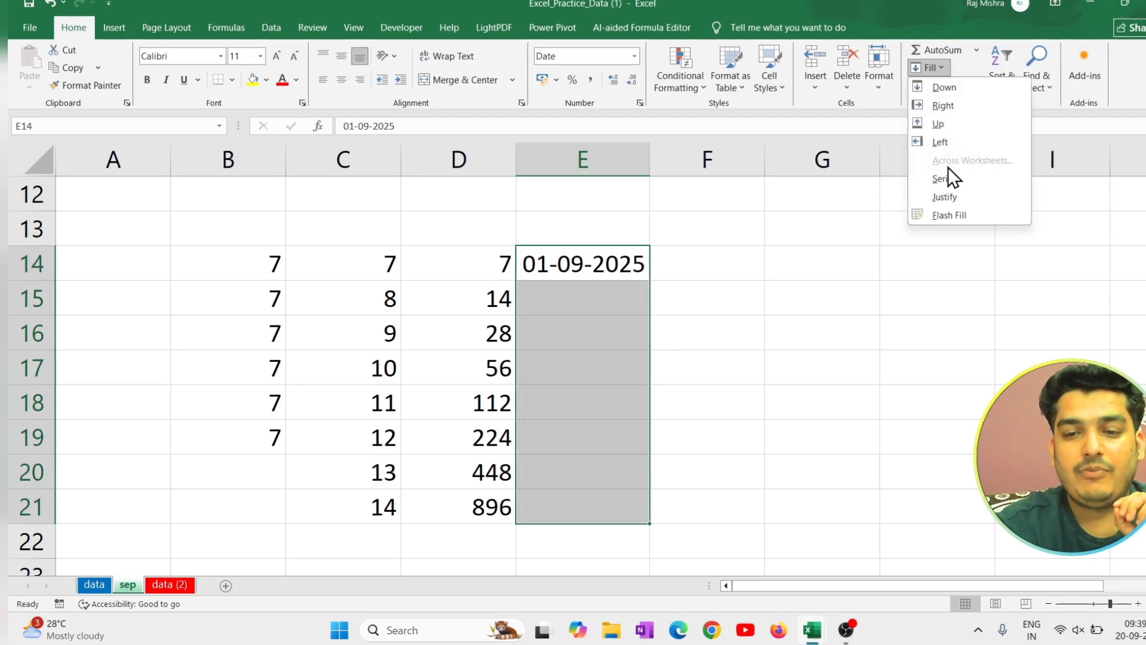
left_click(960, 187)
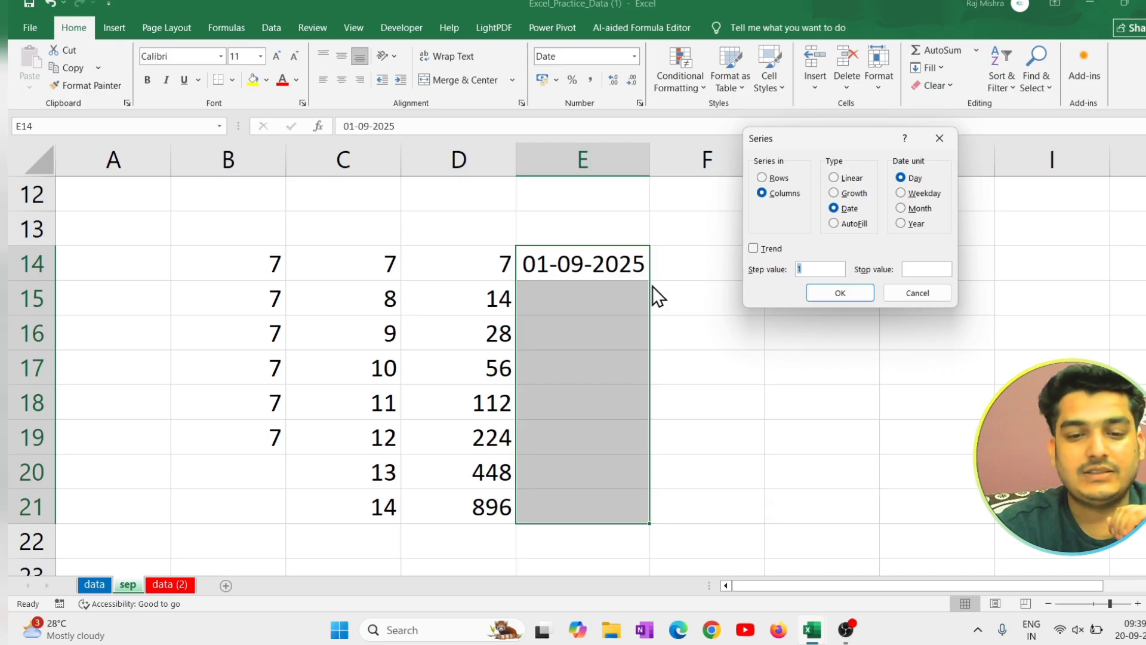
left_click(901, 224)
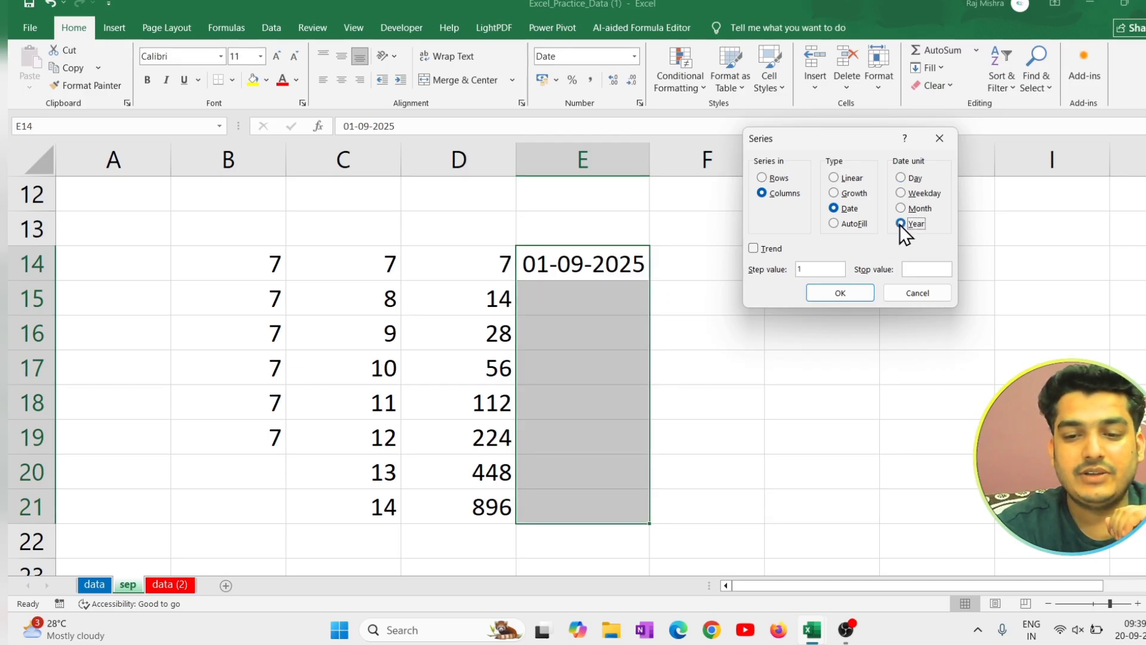
left_click(862, 293)
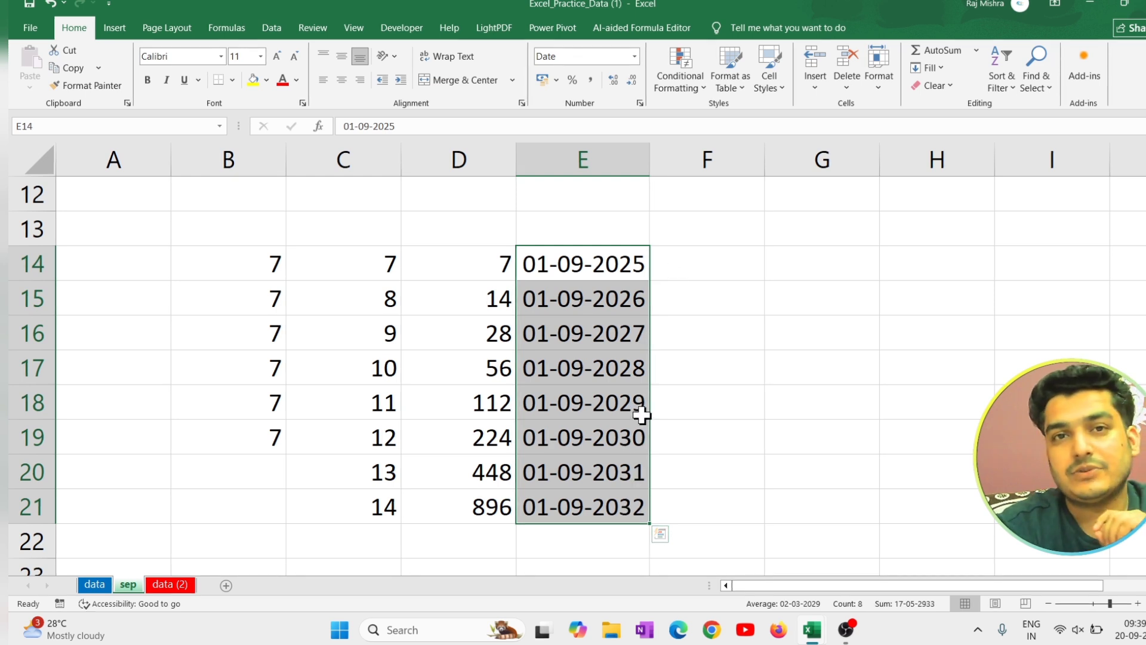
Enter the text "alexa institute doria" in cell F14.
left_click(945, 69)
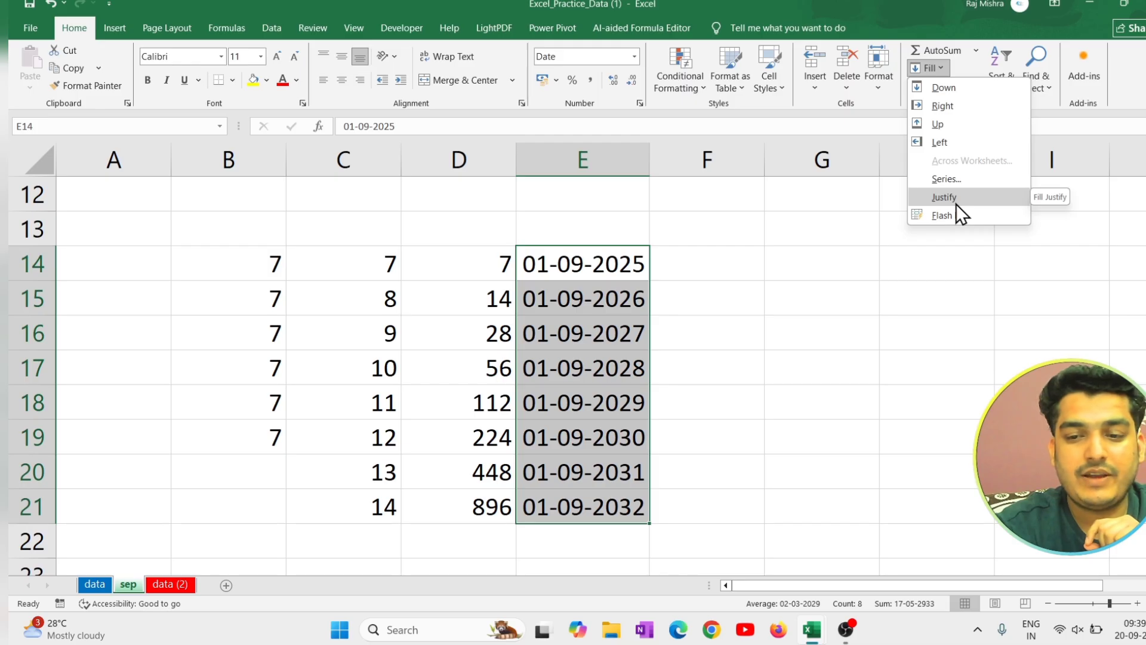
left_click(929, 237)
left_click(719, 273)
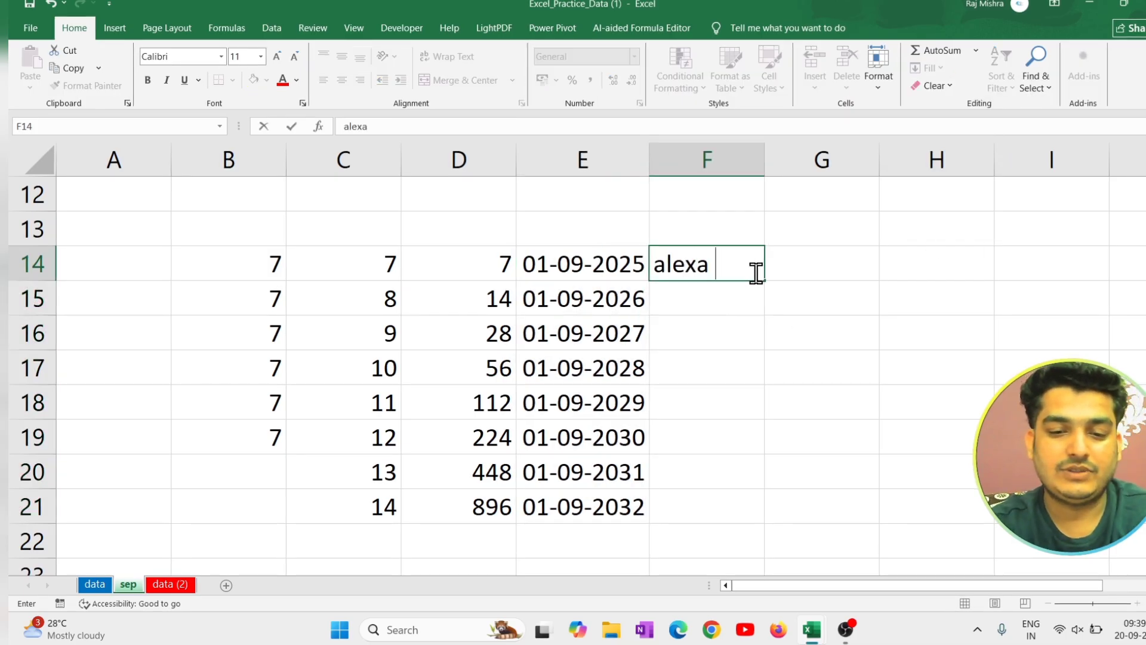
type("itute")
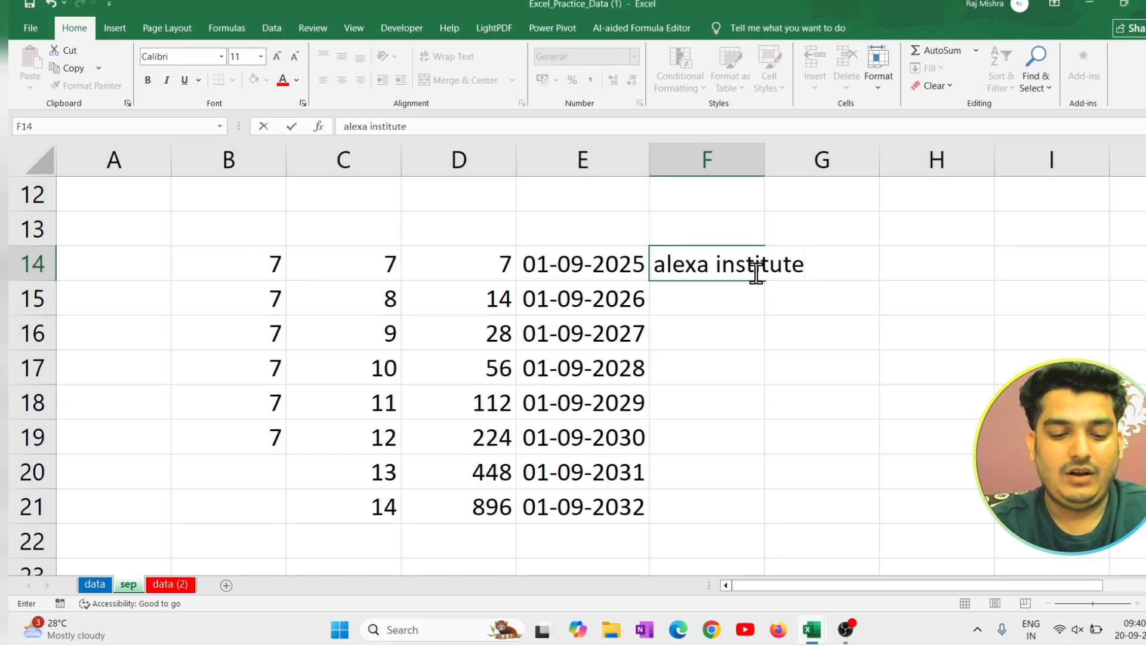
type(" doria")
key("Return")
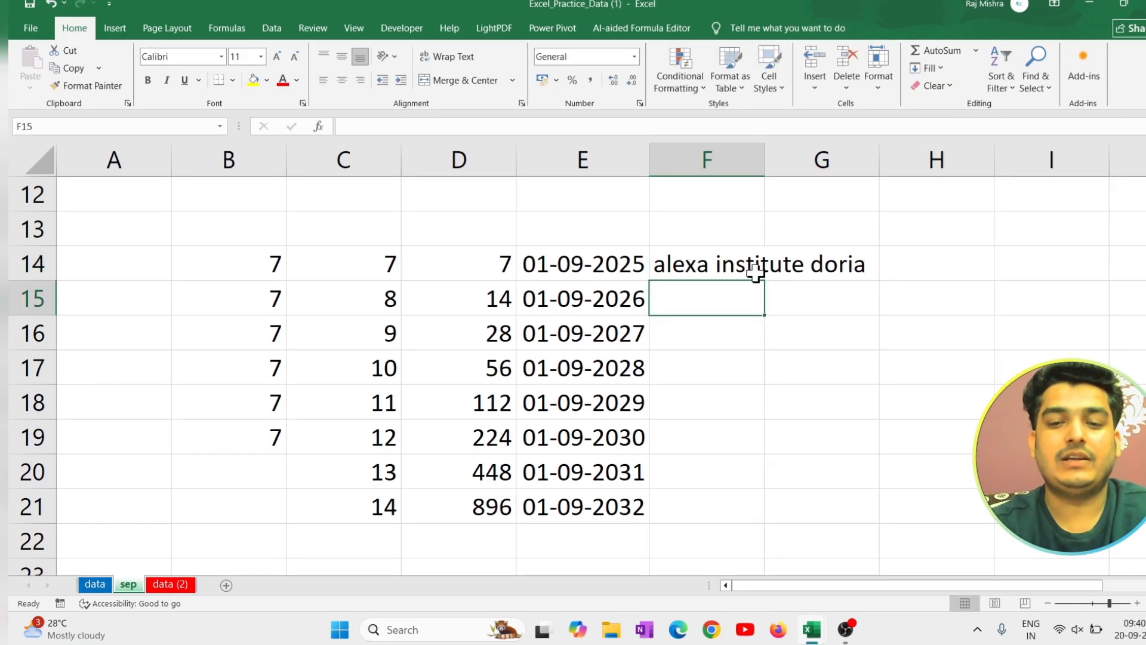
Correct the last word of the text in cell F14 to "deoria".
double_click(836, 259)
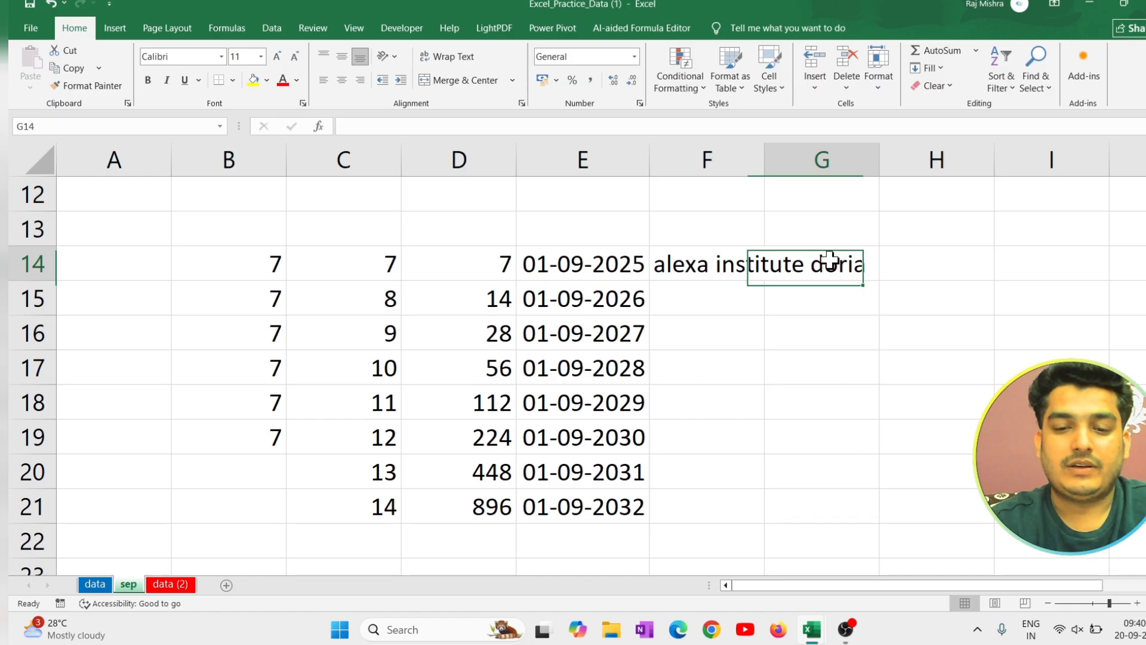
double_click(685, 265)
left_click(822, 269)
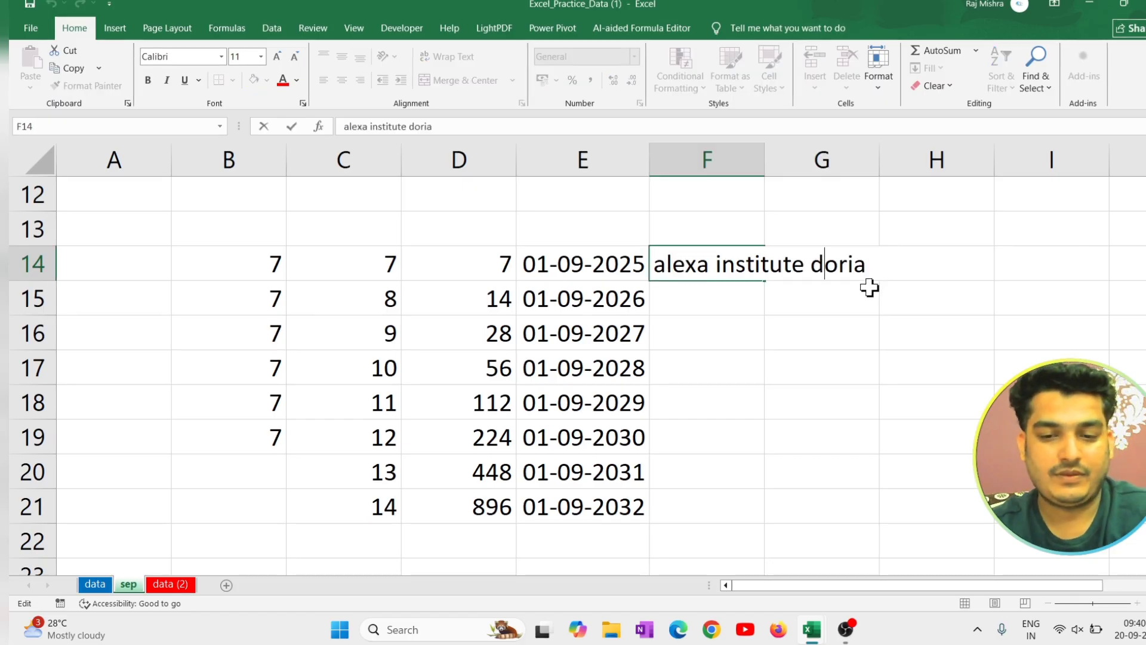
type("e")
key("Return")
Split the text in F14 word by word into the cells below it using Fill Justify.
left_click(712, 269)
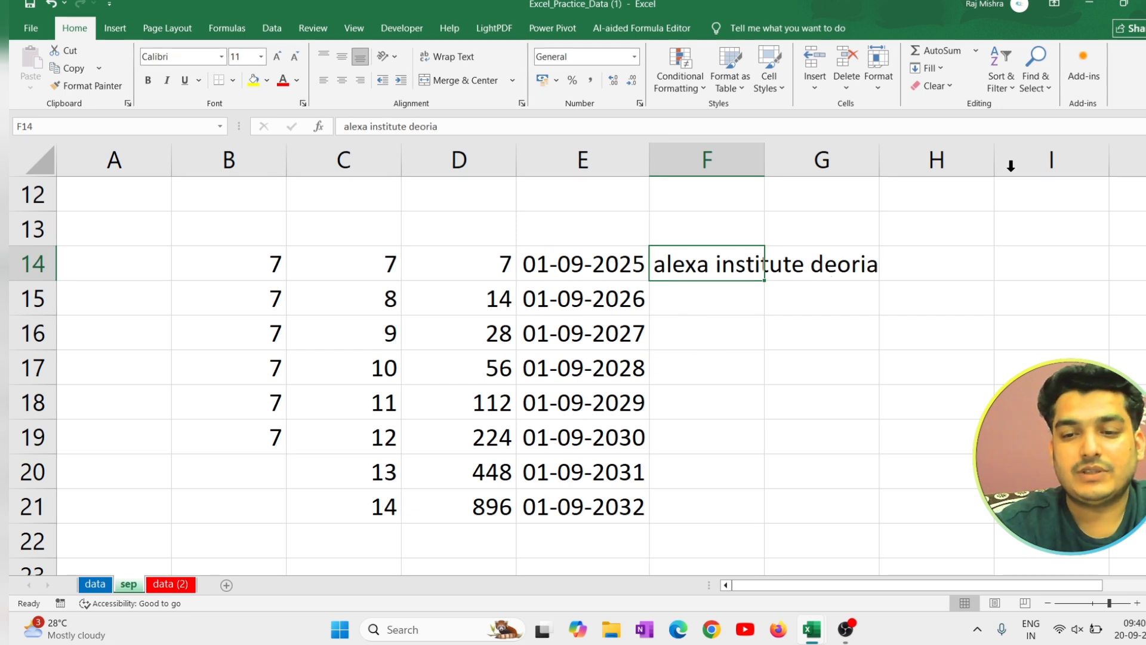
left_click(943, 71)
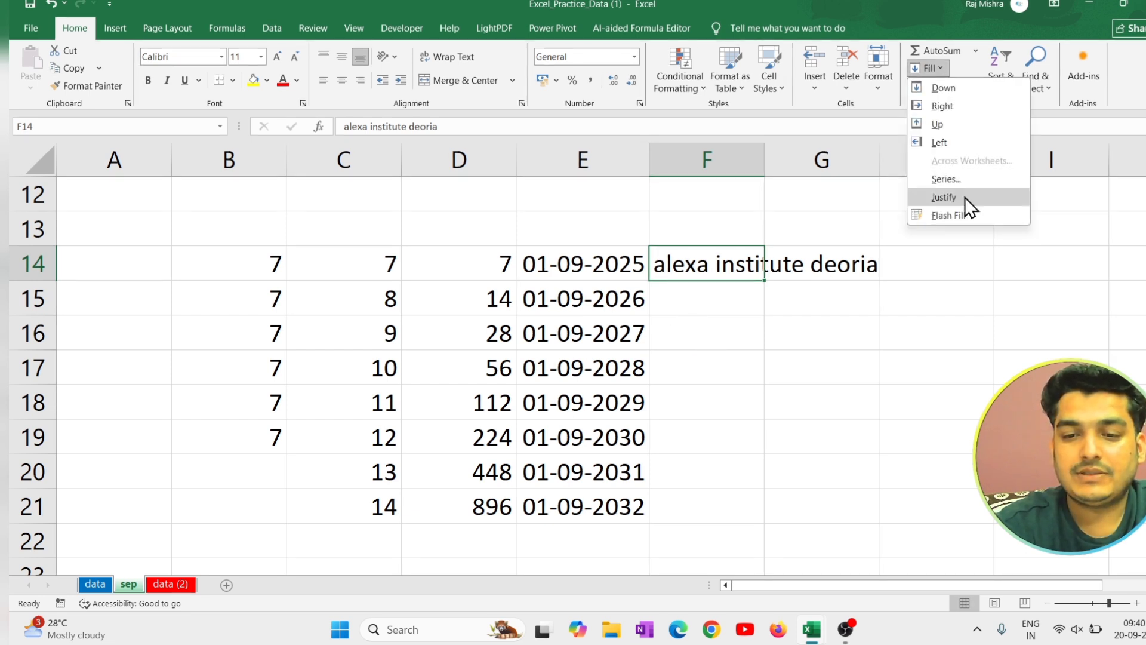
left_click(944, 197)
left_click(568, 351)
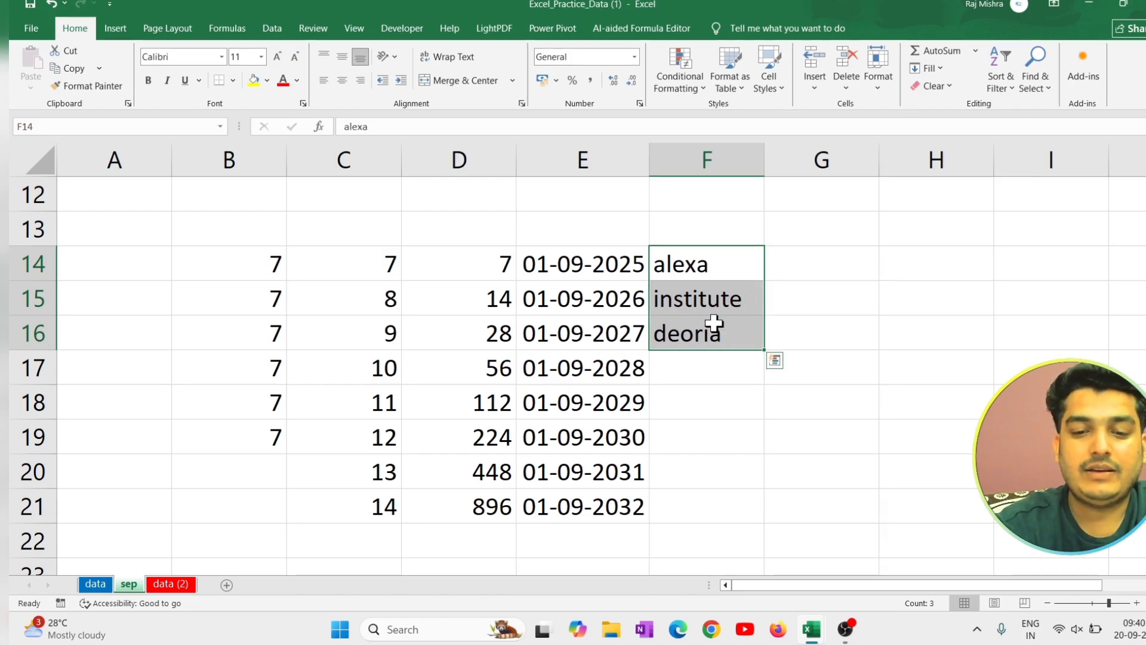
Try to apply Flash Fill from the empty cell F18.
left_click(724, 399)
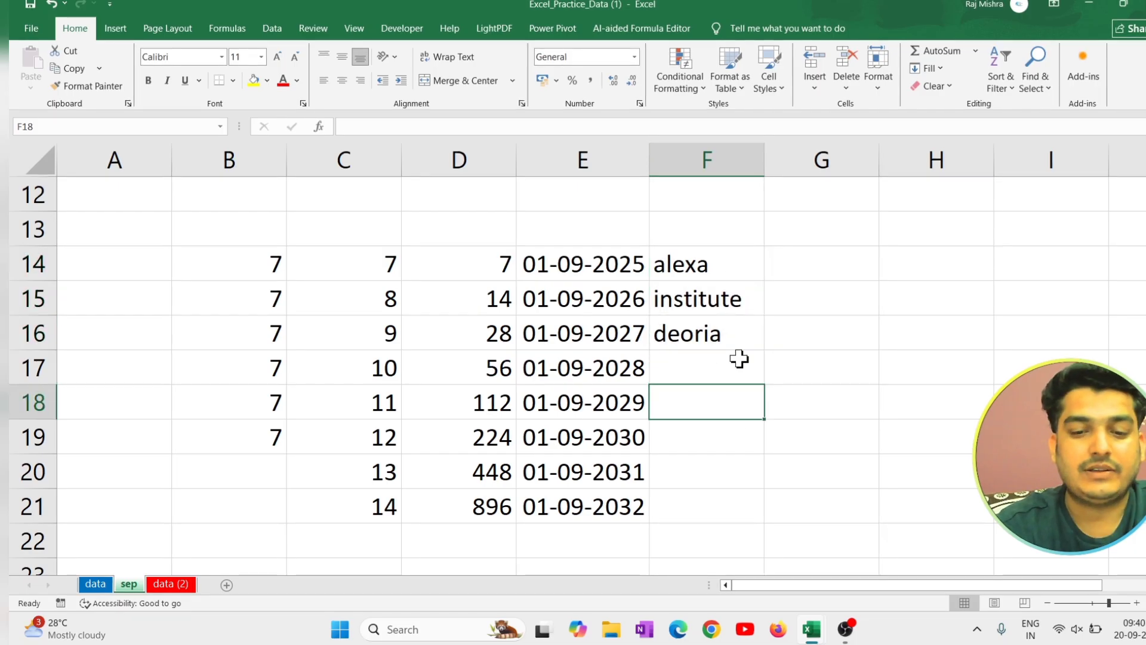
left_click(943, 76)
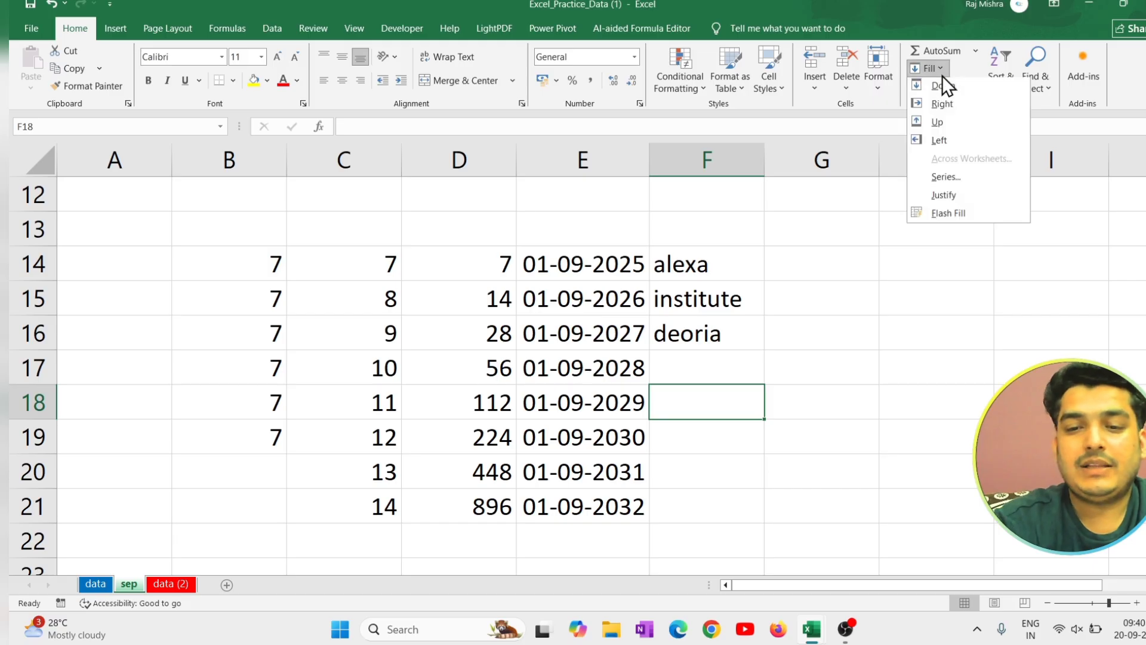
left_click(959, 216)
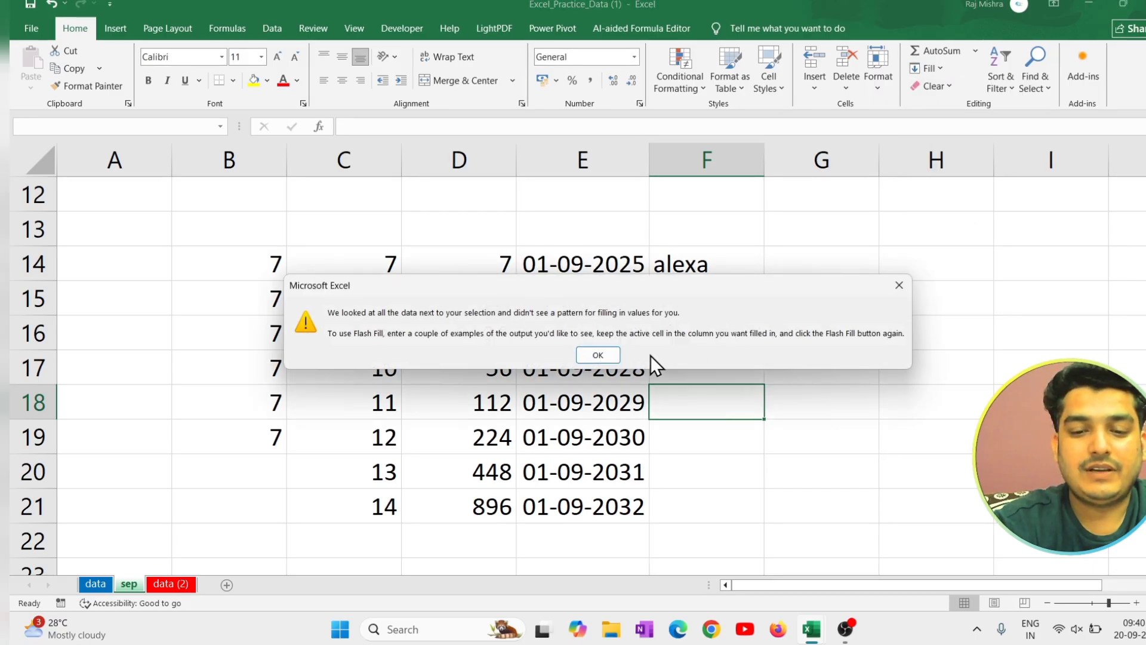
left_click(614, 353)
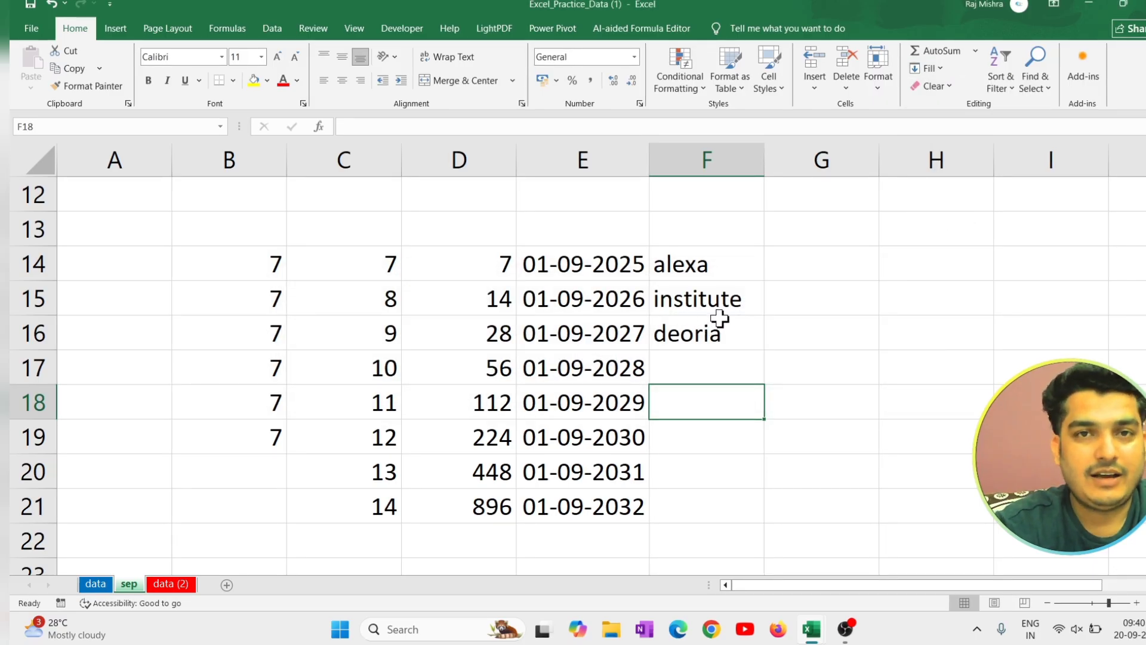
Flash Fill the word "deoria" from F16 down through F19 and look at the Flash Fill options.
left_click_drag(719, 338, 725, 440)
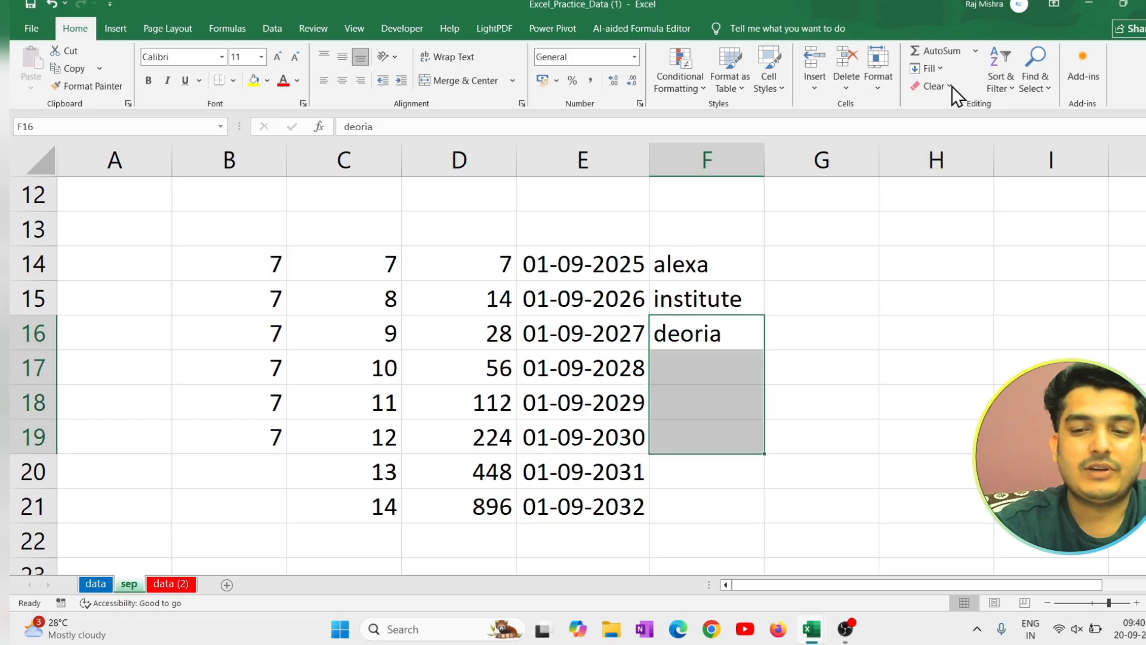
left_click(943, 68)
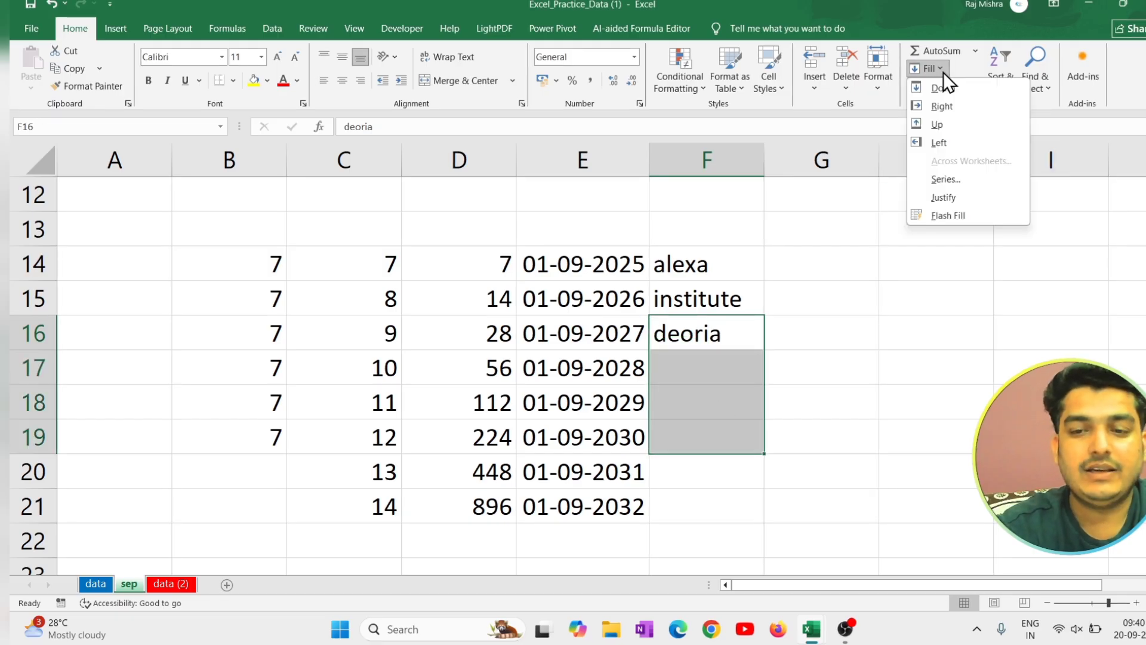
left_click(947, 214)
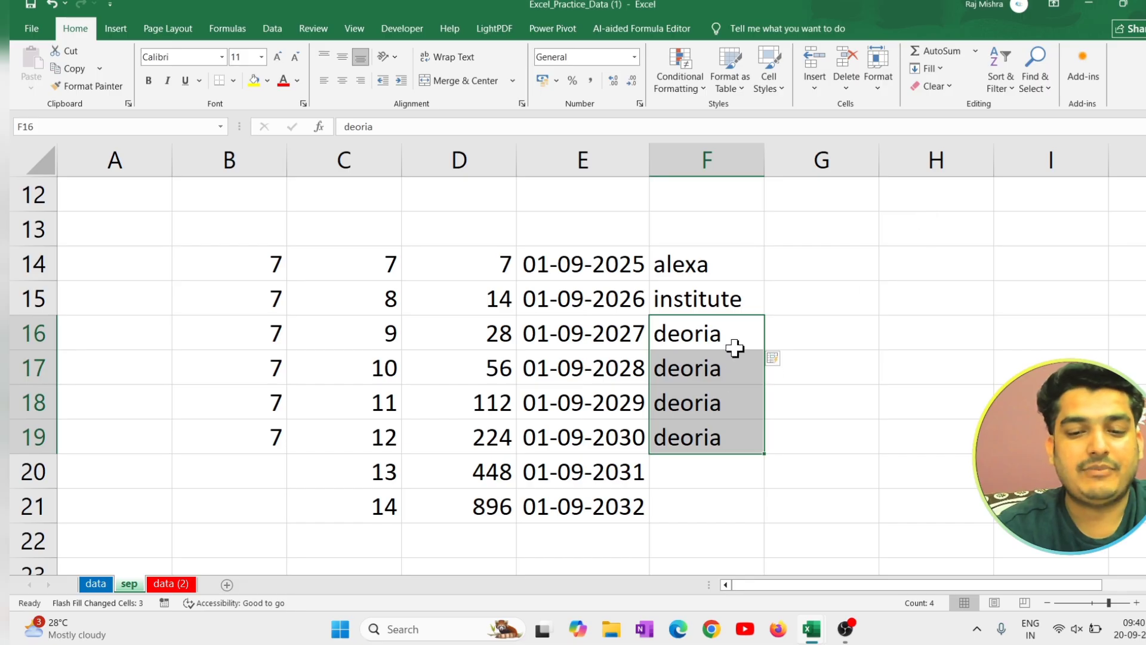
left_click(774, 357)
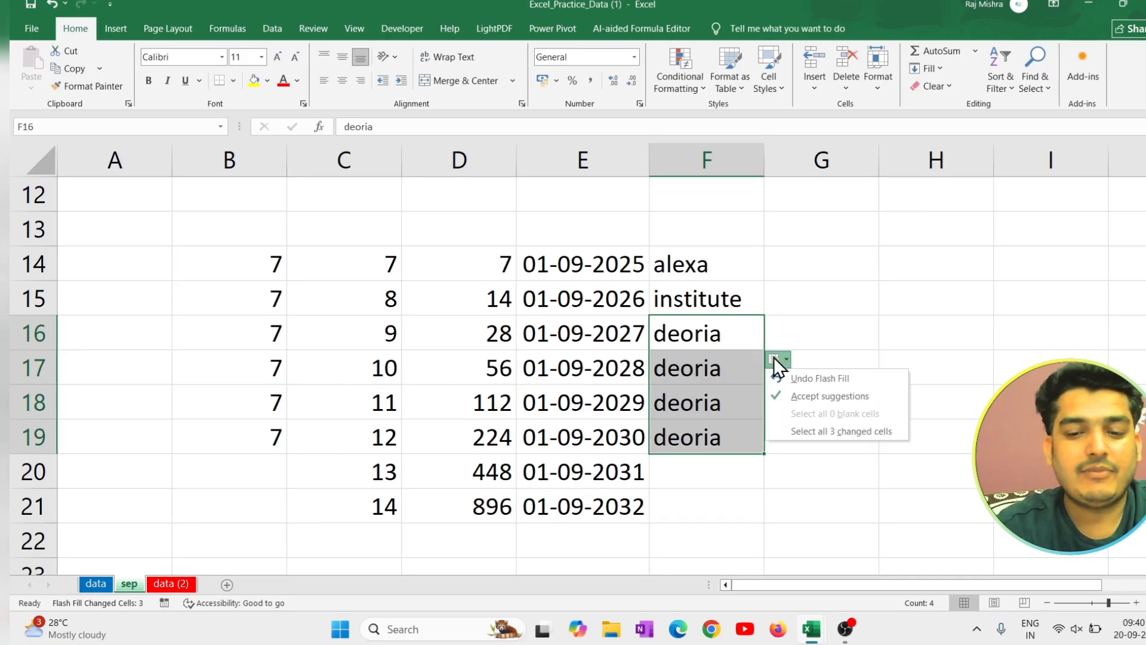
left_click(817, 322)
Fill the word in F18 down through cell F22.
left_click_drag(732, 412, 734, 540)
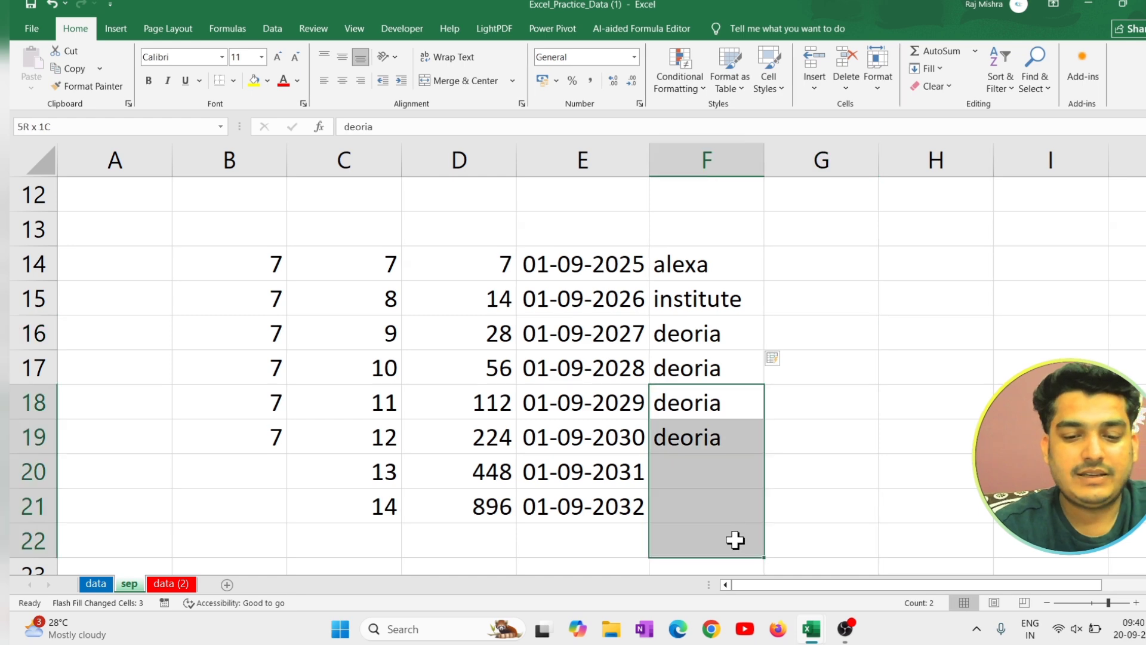
key("ctrl+d")
scroll(766, 412, "down", 1)
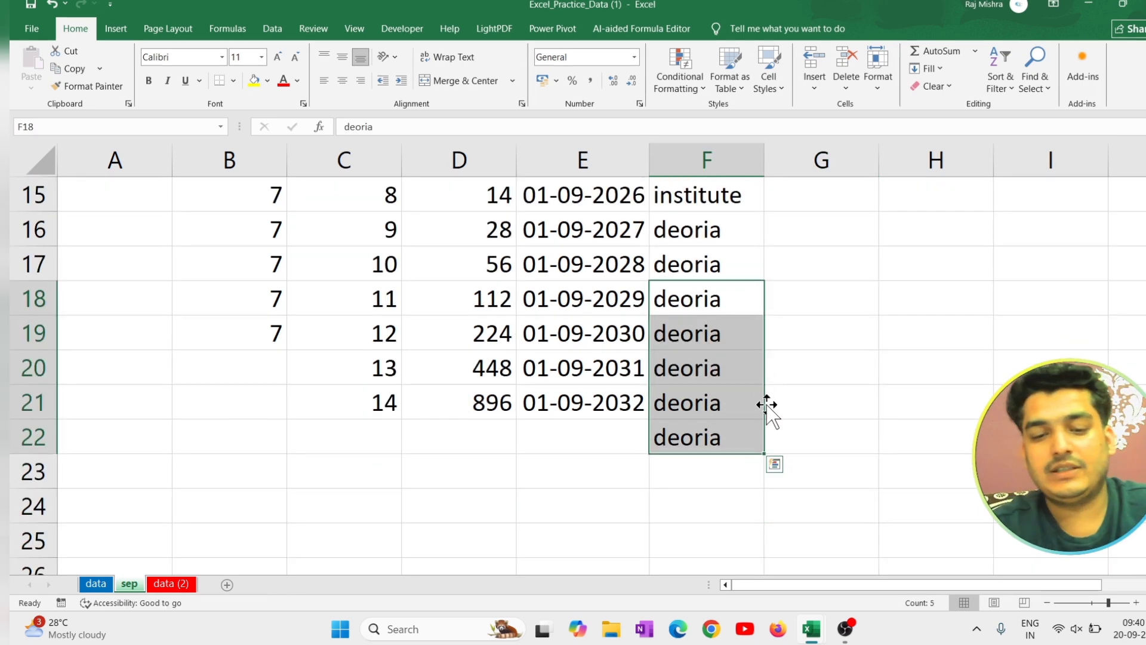
left_click(852, 341)
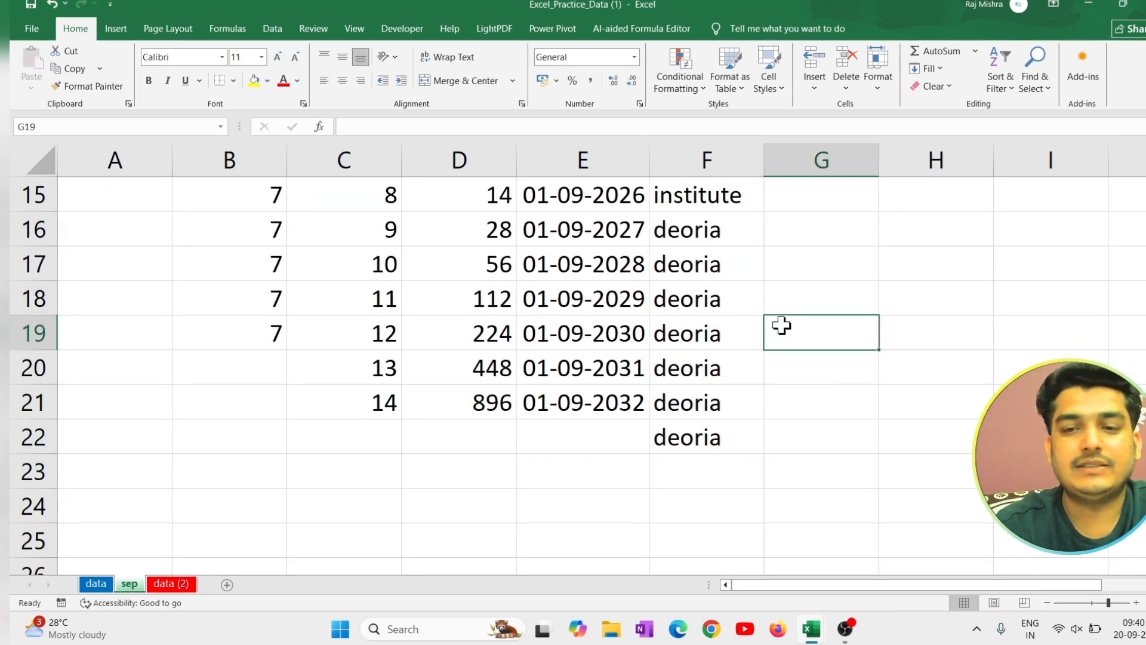
Clear everything, contents and formats, from the practice range B13:G24 on the sep sheet.
scroll(781, 325, "up", 1)
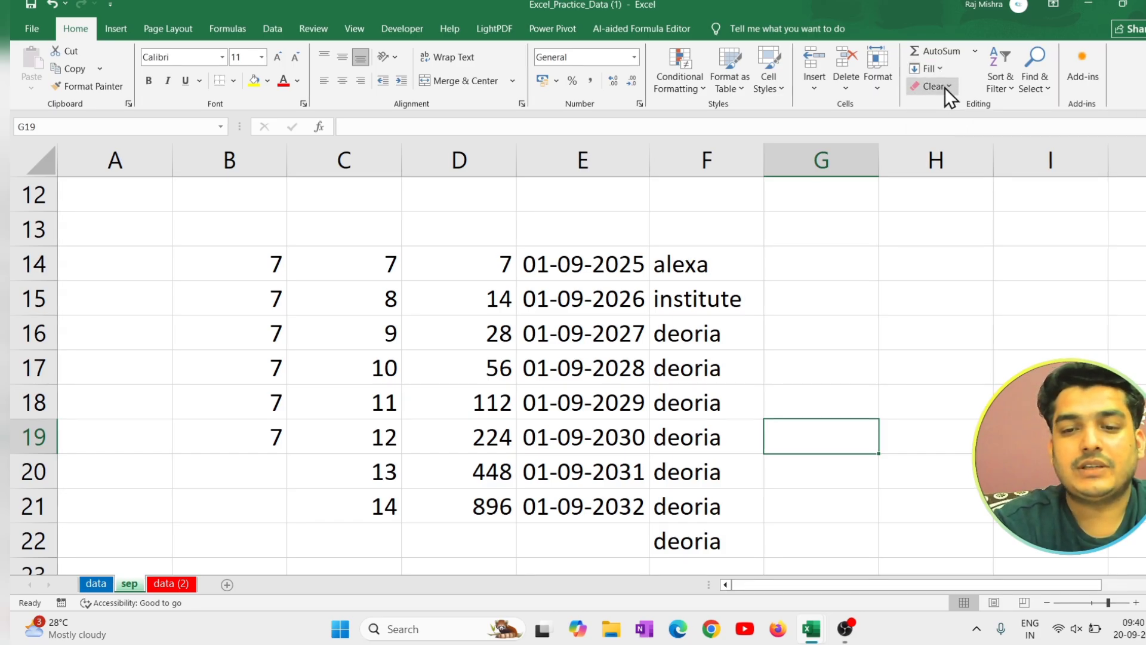
left_click(945, 87)
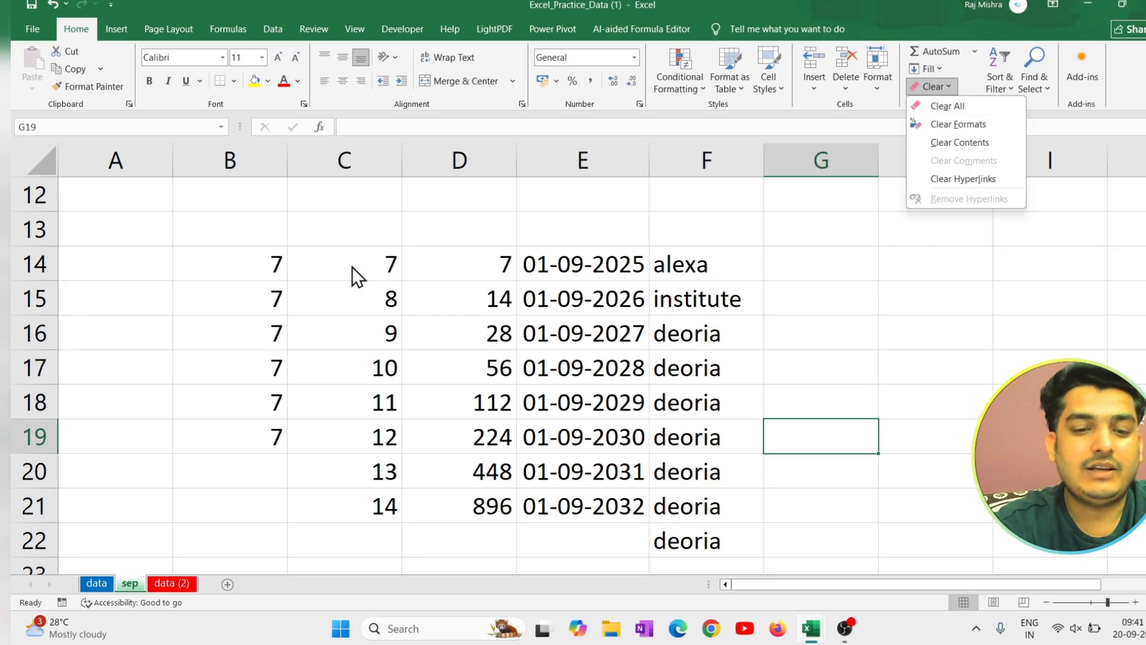
left_click(266, 265)
left_click_drag(215, 242, 848, 513)
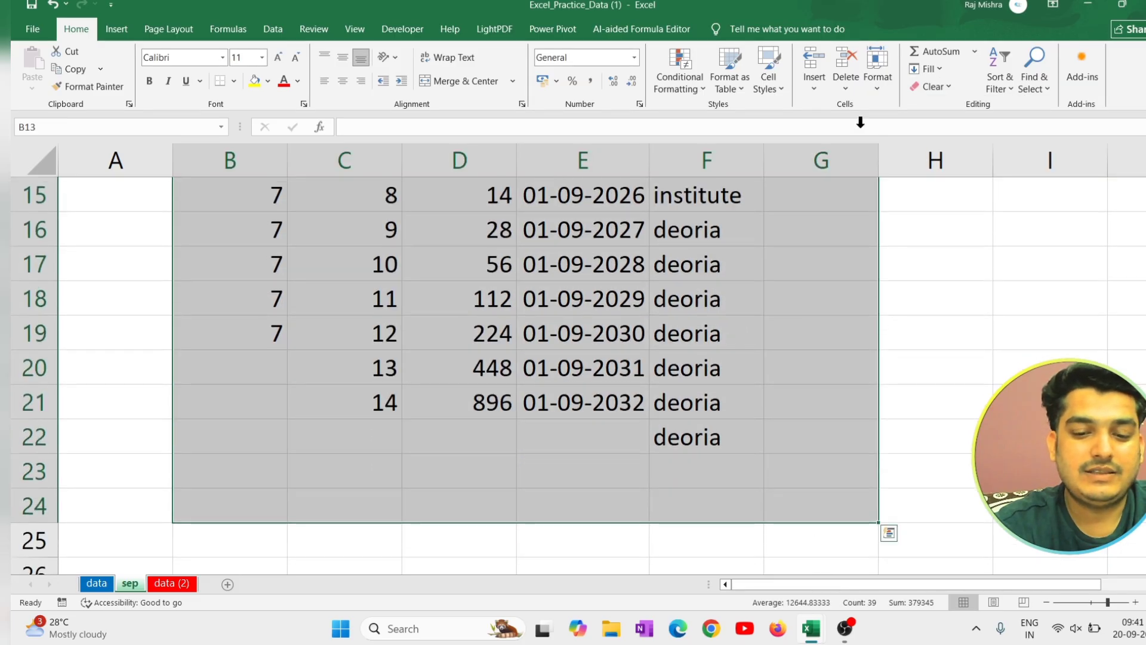
left_click(934, 89)
left_click(958, 112)
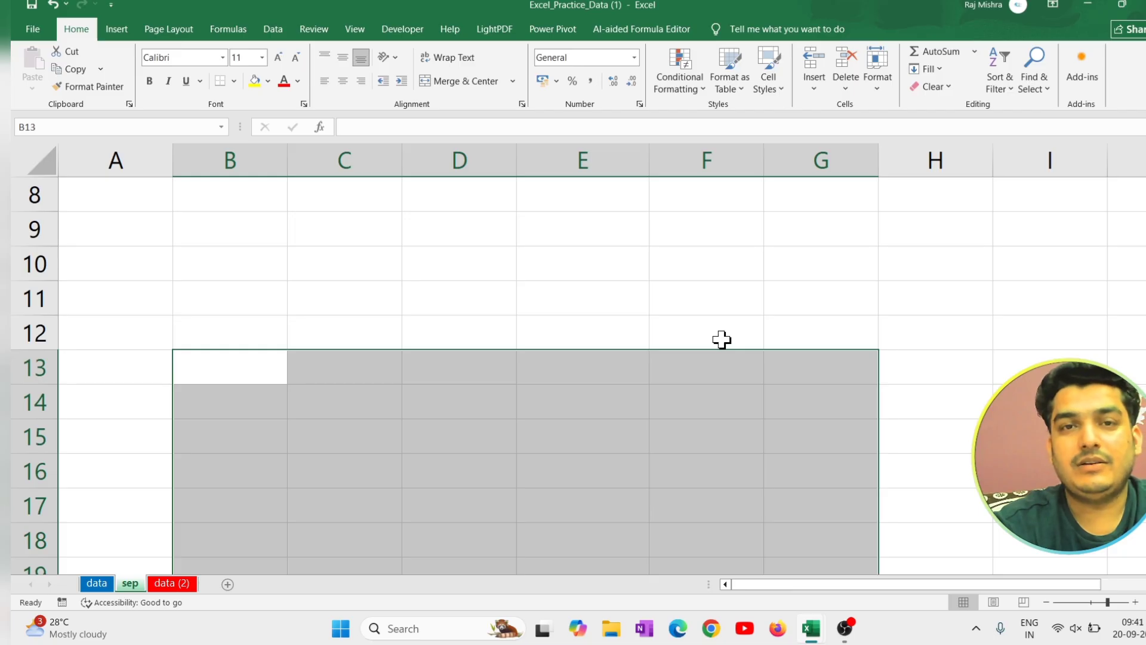
scroll(732, 212, "up", 3)
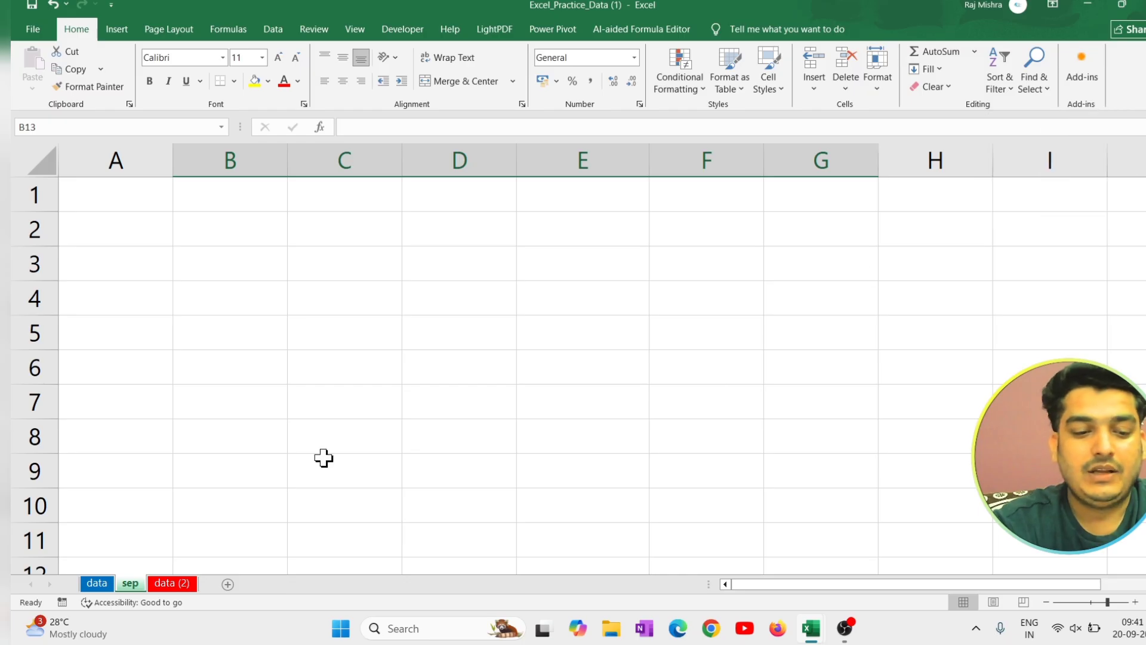
Switch to the data sheet and slightly widen the Product Name column.
left_click(103, 584)
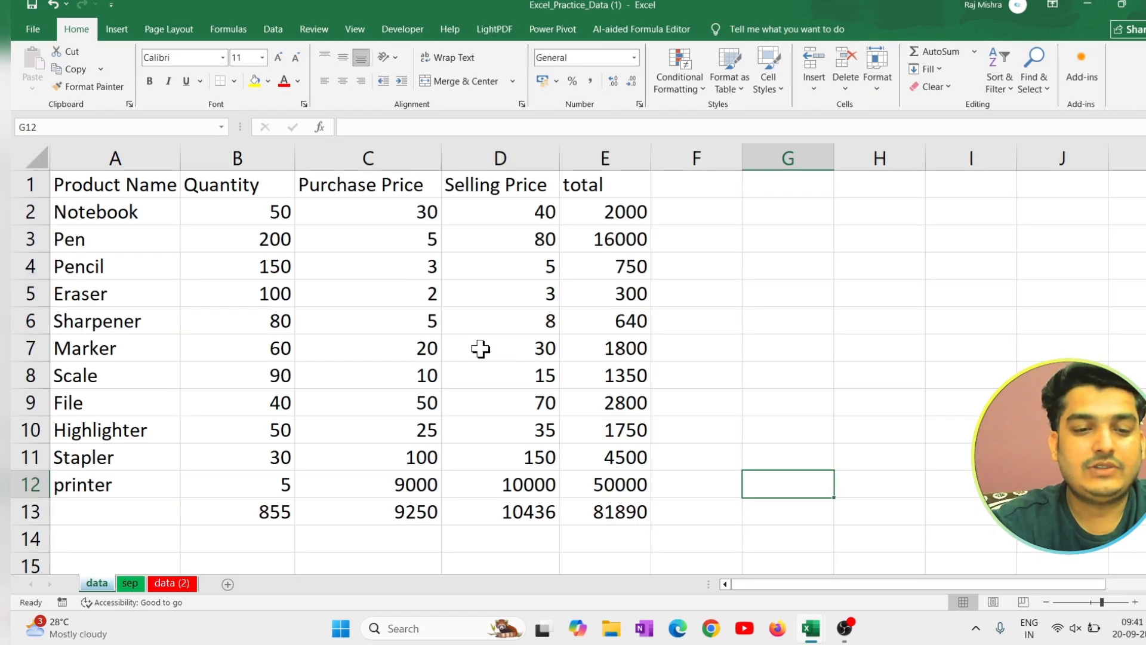
left_click(154, 187)
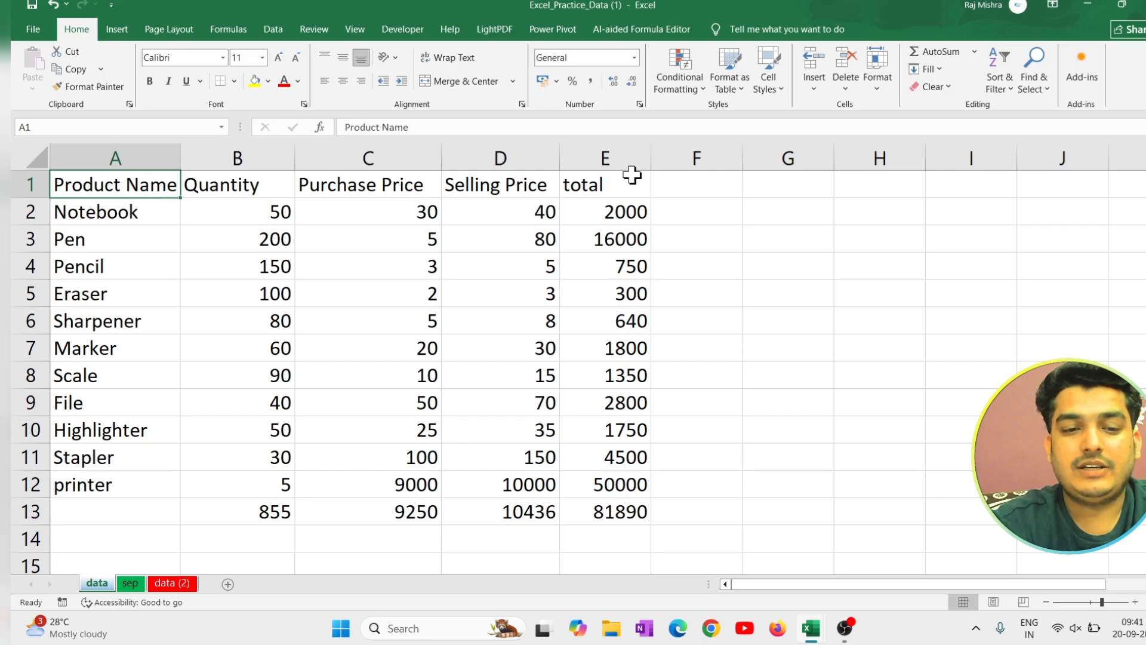
left_click_drag(181, 158, 189, 157)
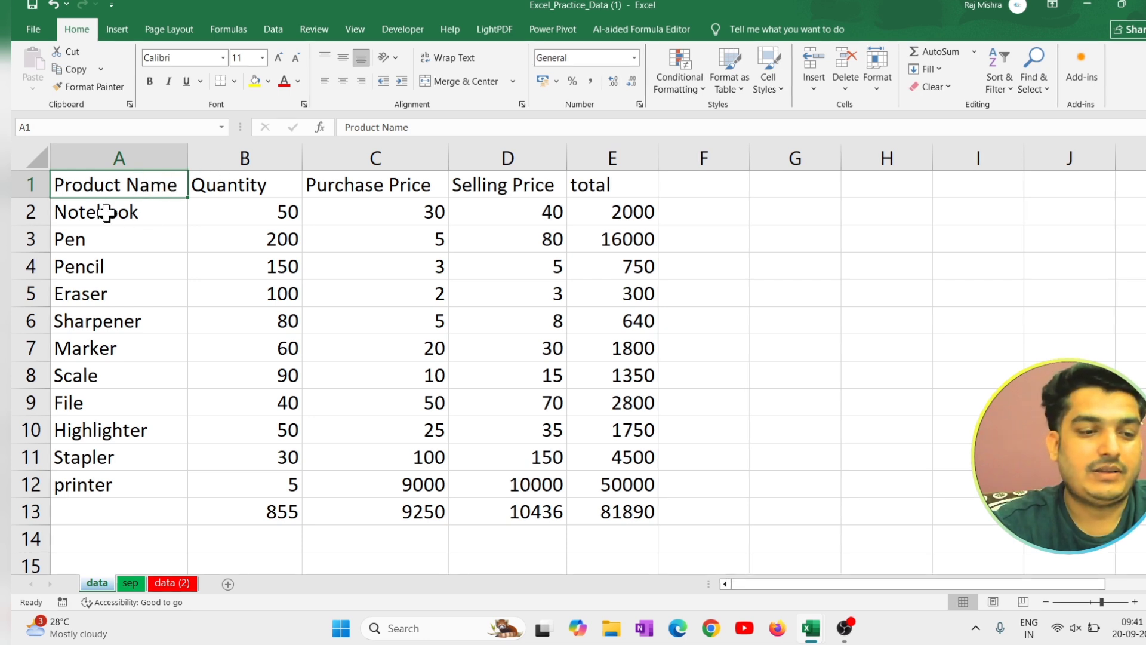
Sort the product table A1:E13 from A to Z by product name.
left_click_drag(102, 184, 592, 514)
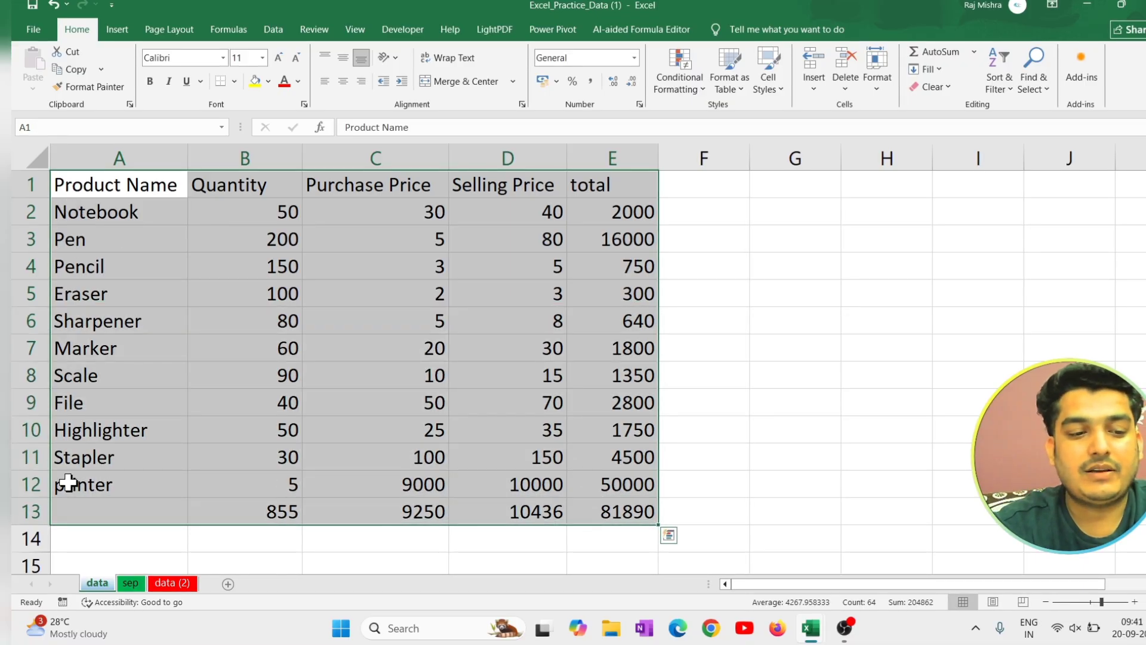
left_click(81, 217)
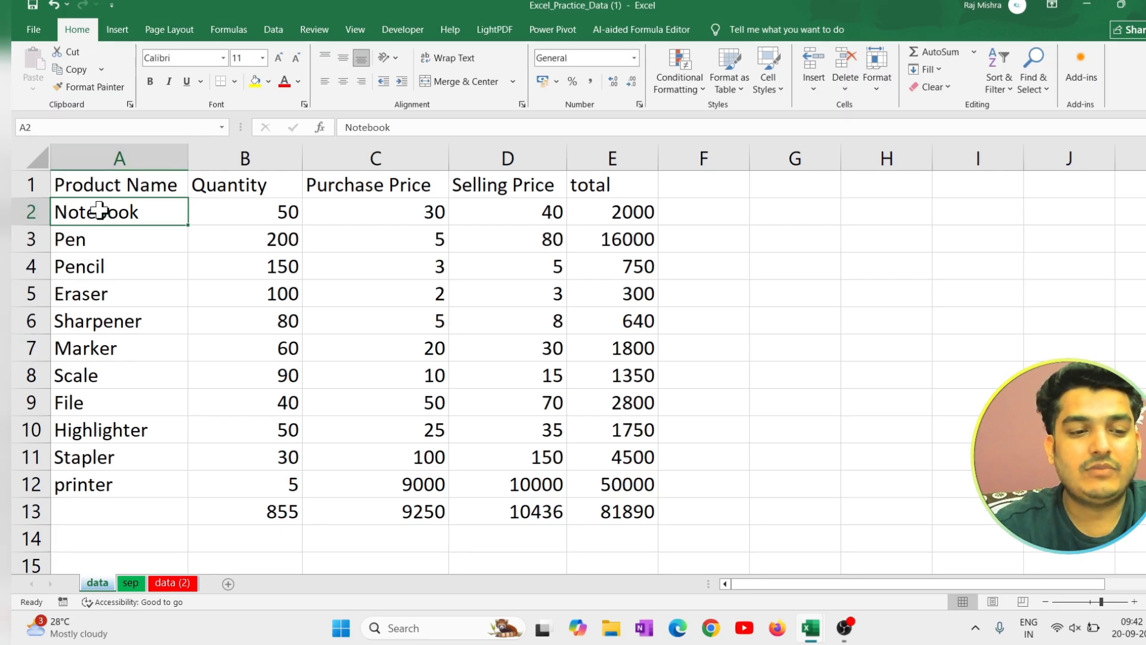
left_click_drag(99, 210, 603, 525)
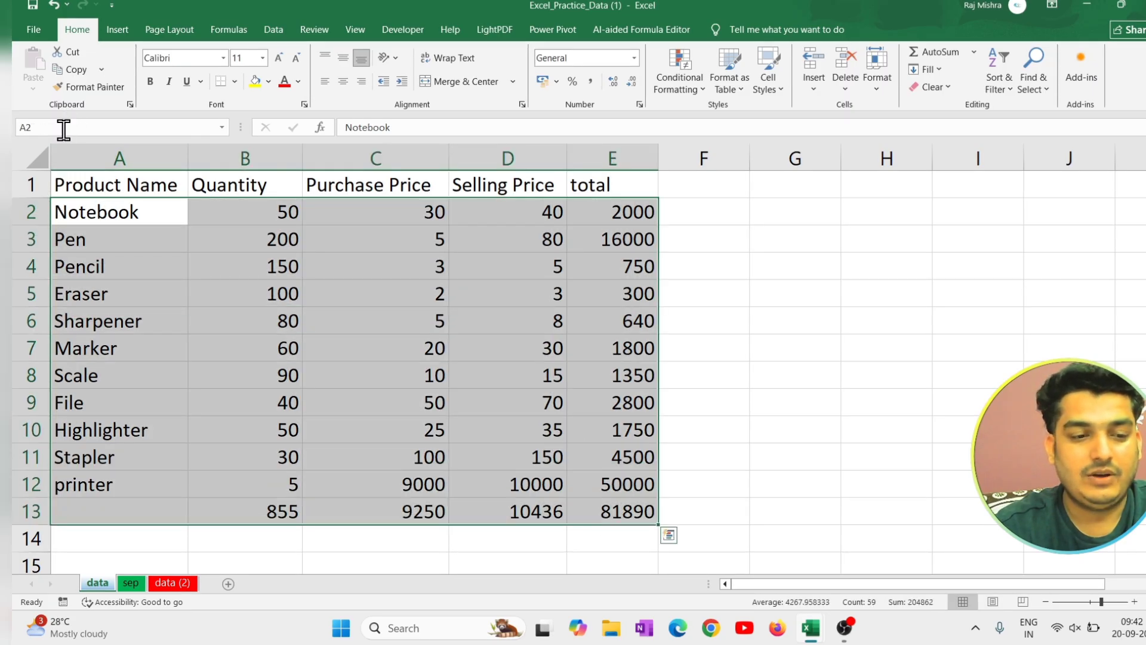
left_click_drag(118, 183, 621, 508)
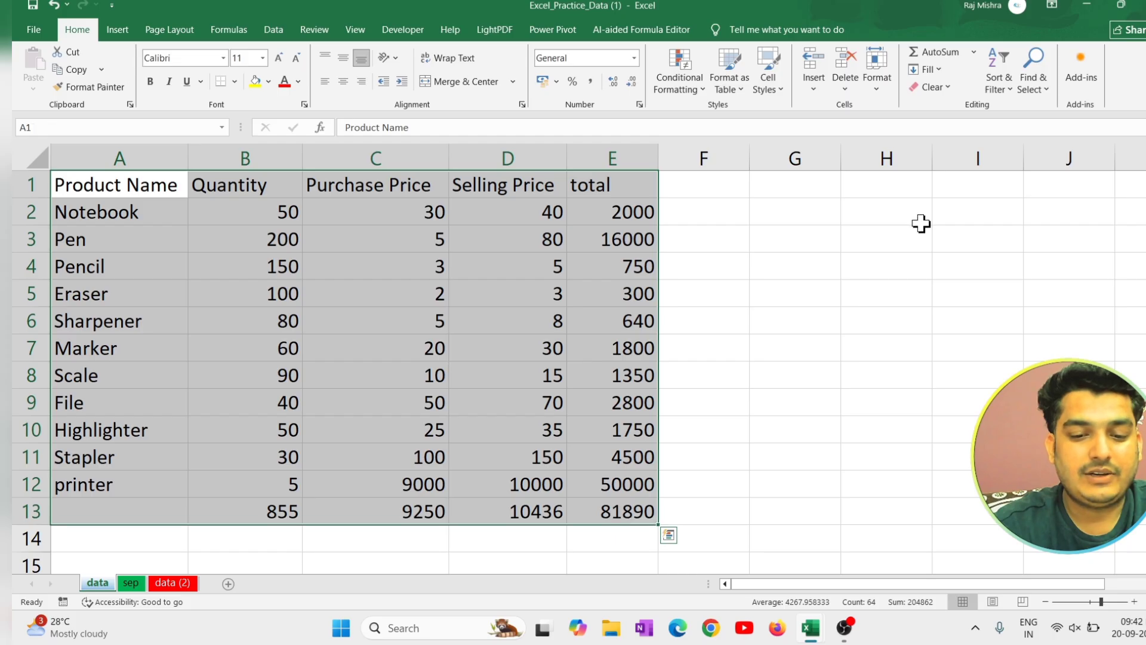
left_click(1011, 85)
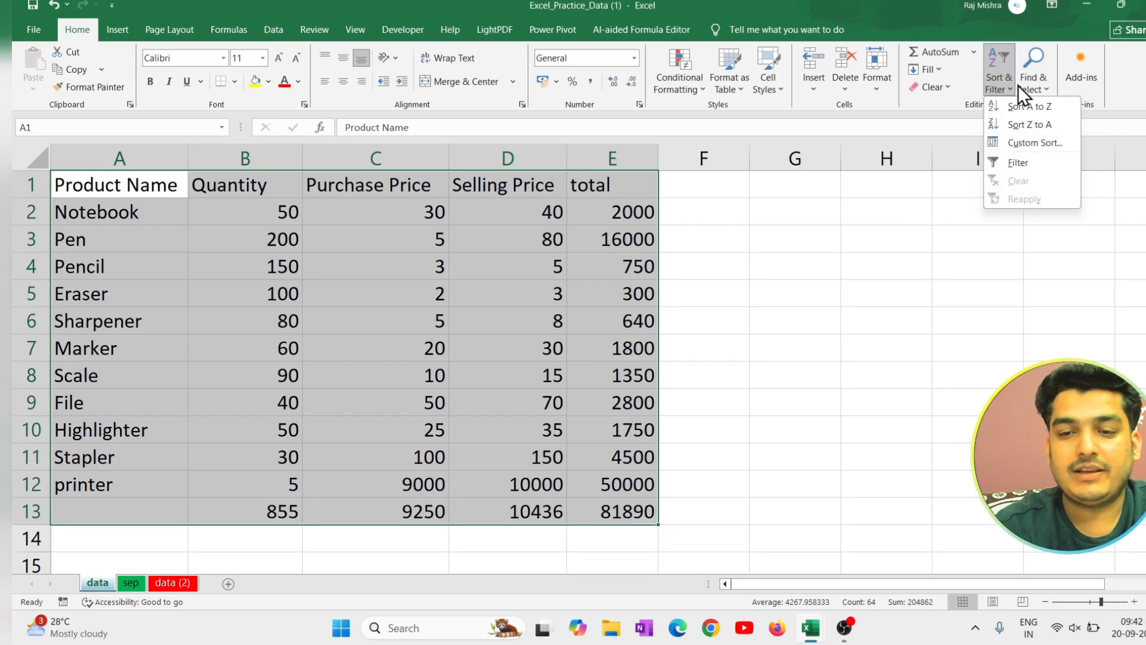
left_click(1041, 109)
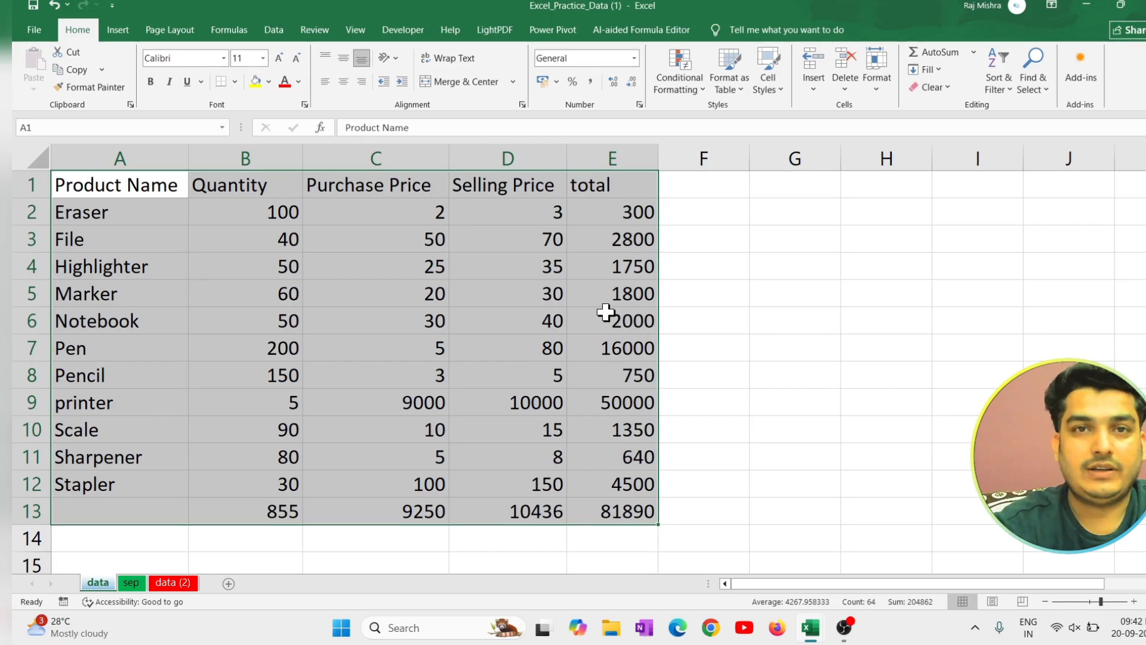
left_click(1002, 85)
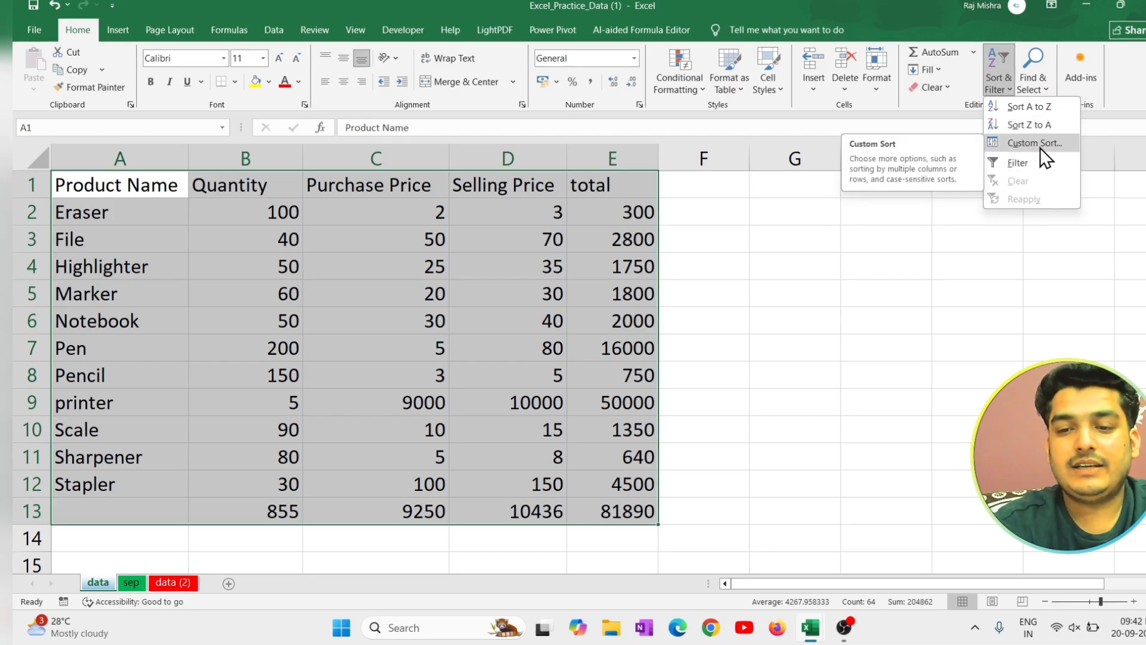
left_click(818, 212)
left_click(770, 298)
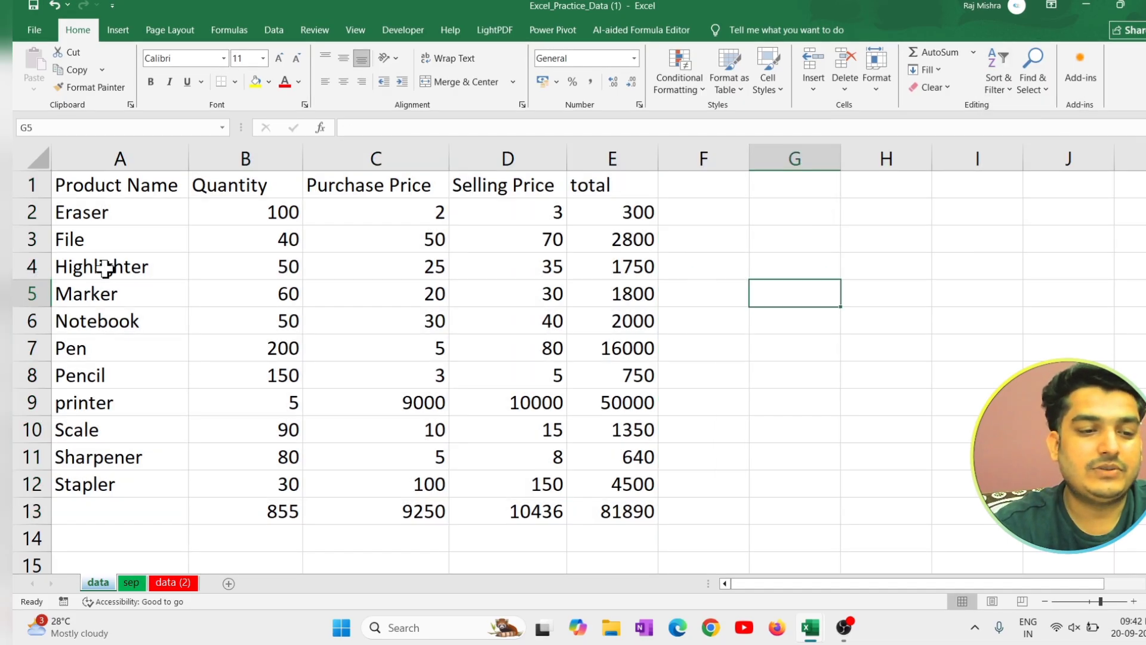
Colour the text of the Highlighter and Pen rows red across columns A to E.
left_click_drag(106, 267, 621, 267)
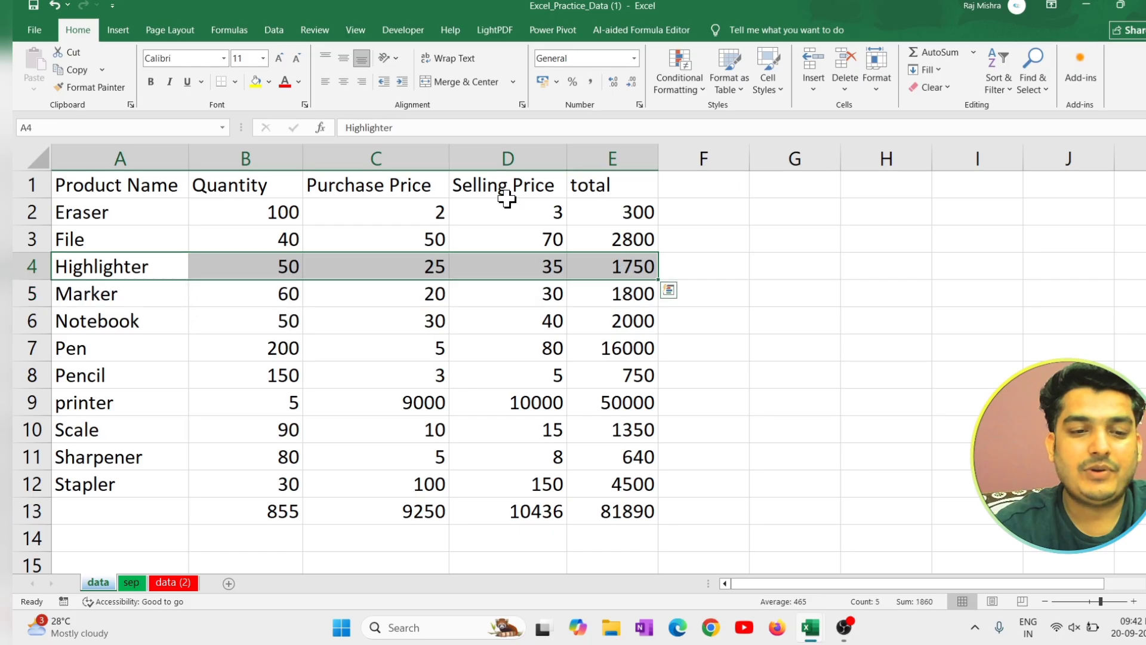
left_click(284, 84)
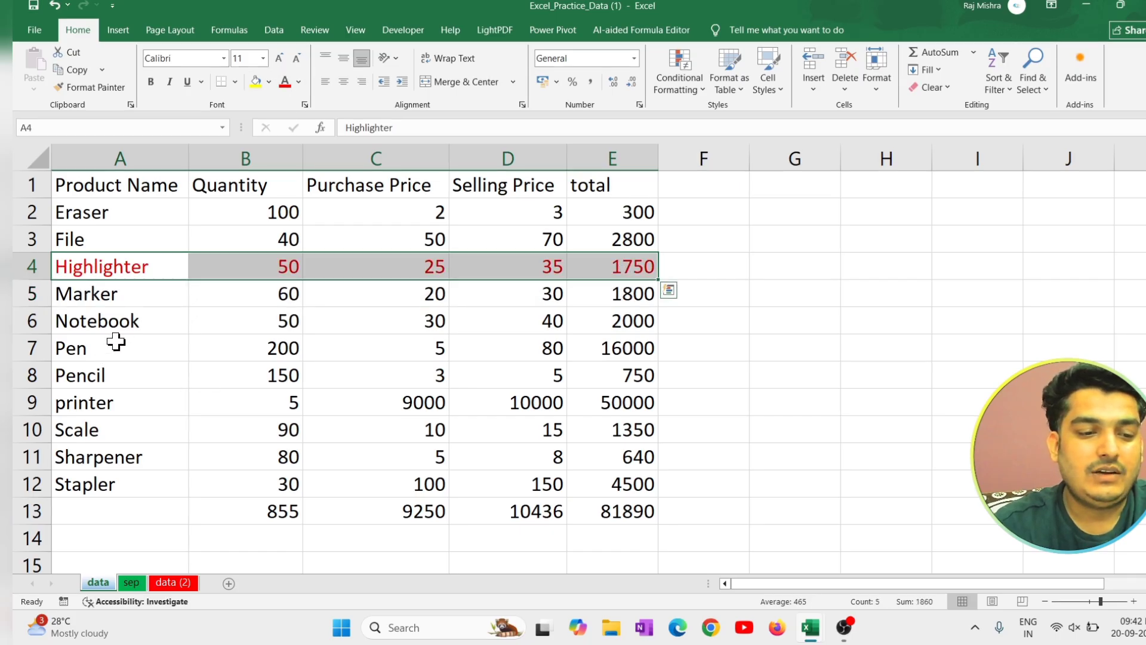
left_click_drag(116, 342, 627, 341)
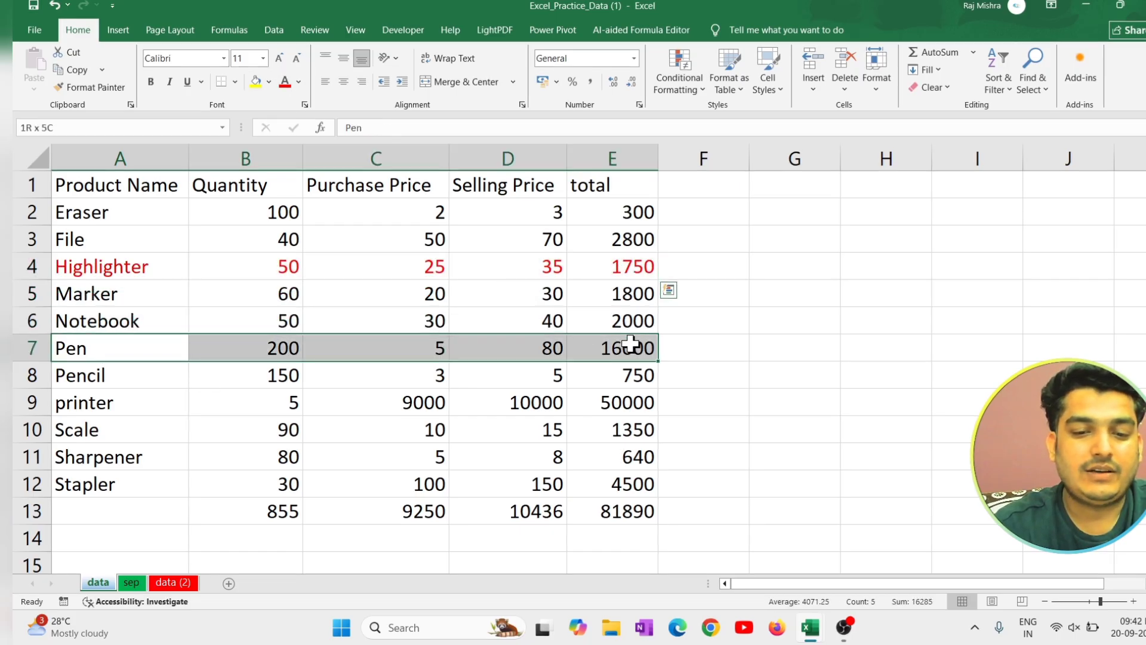
left_click(286, 84)
Colour the text of the Scale and Pencil rows green across columns A to E.
left_click_drag(156, 423, 614, 430)
left_click(299, 82)
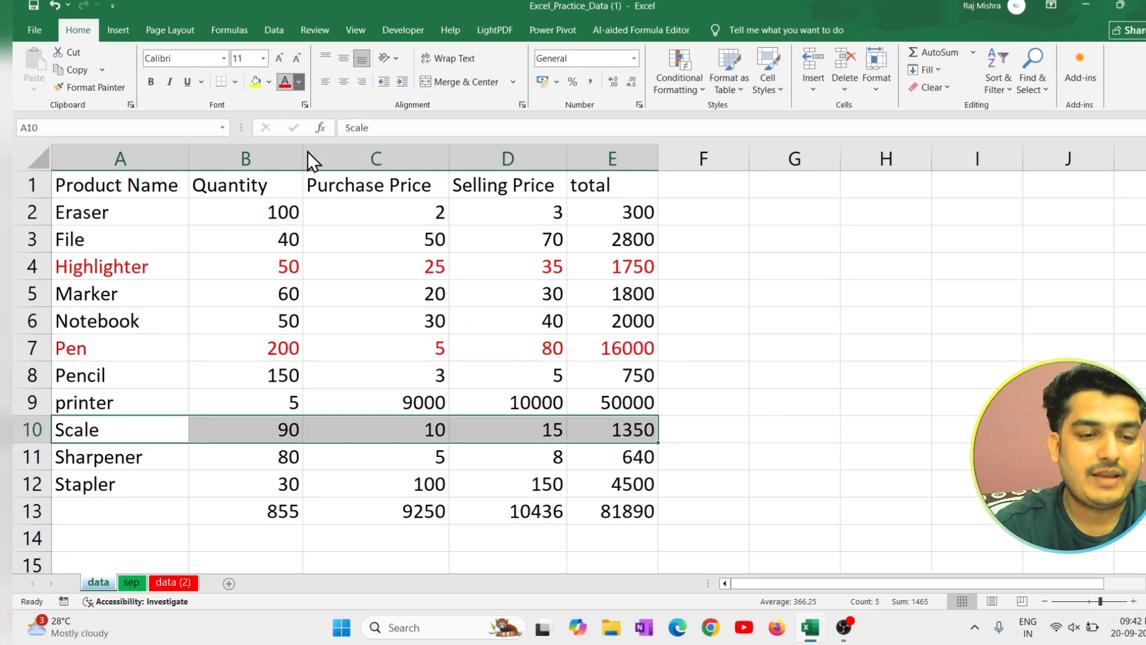
left_click(391, 325)
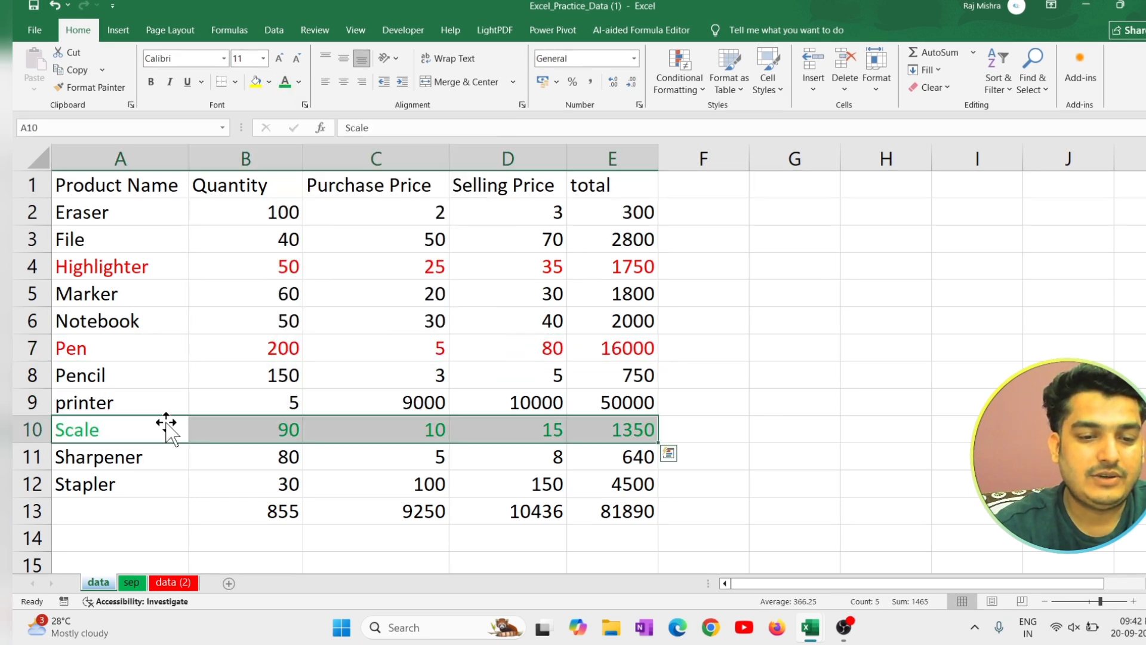
left_click_drag(120, 377, 640, 365)
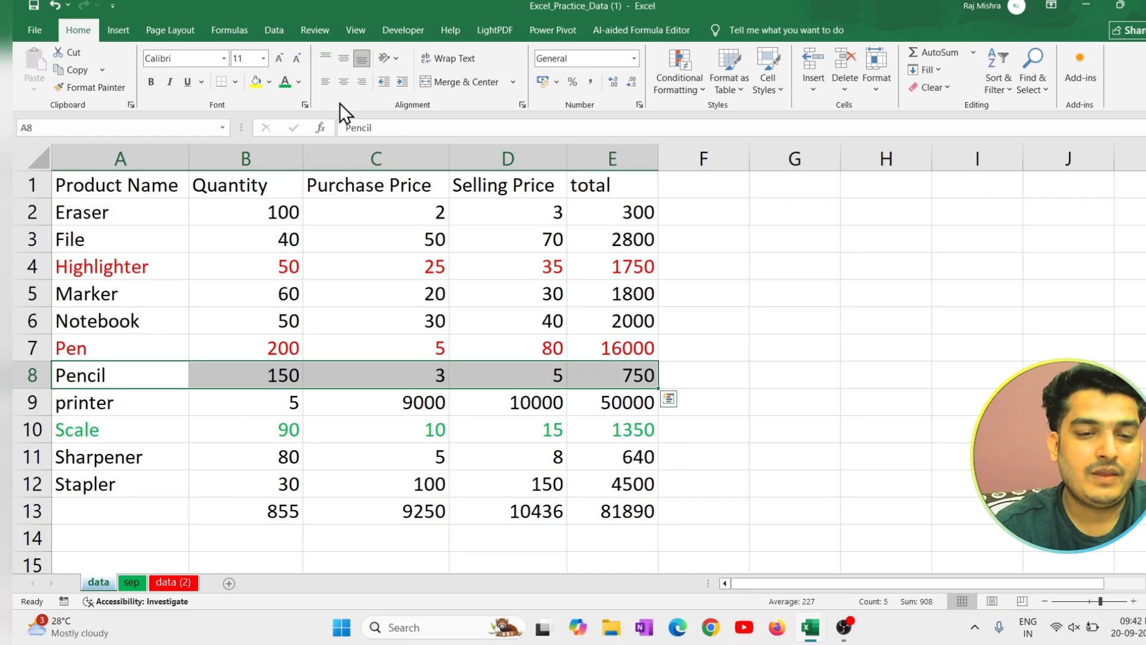
left_click(292, 84)
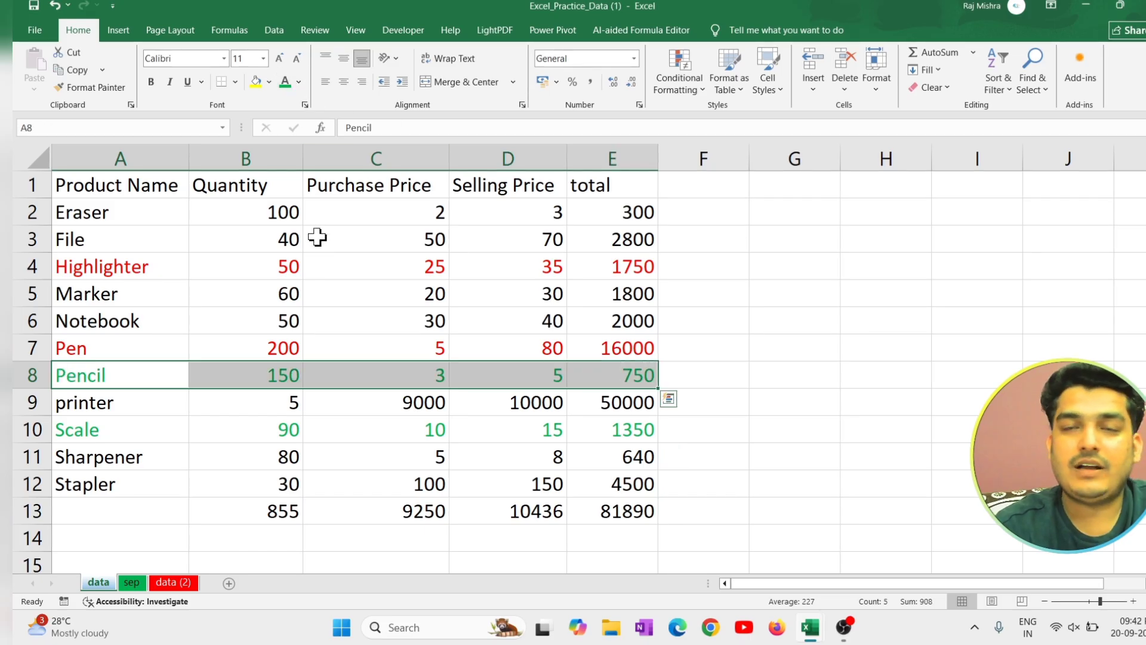
Start a custom sort of the product table A1:E13 with Product Name as the sort column.
left_click_drag(117, 218, 560, 264)
left_click_drag(176, 191, 596, 513)
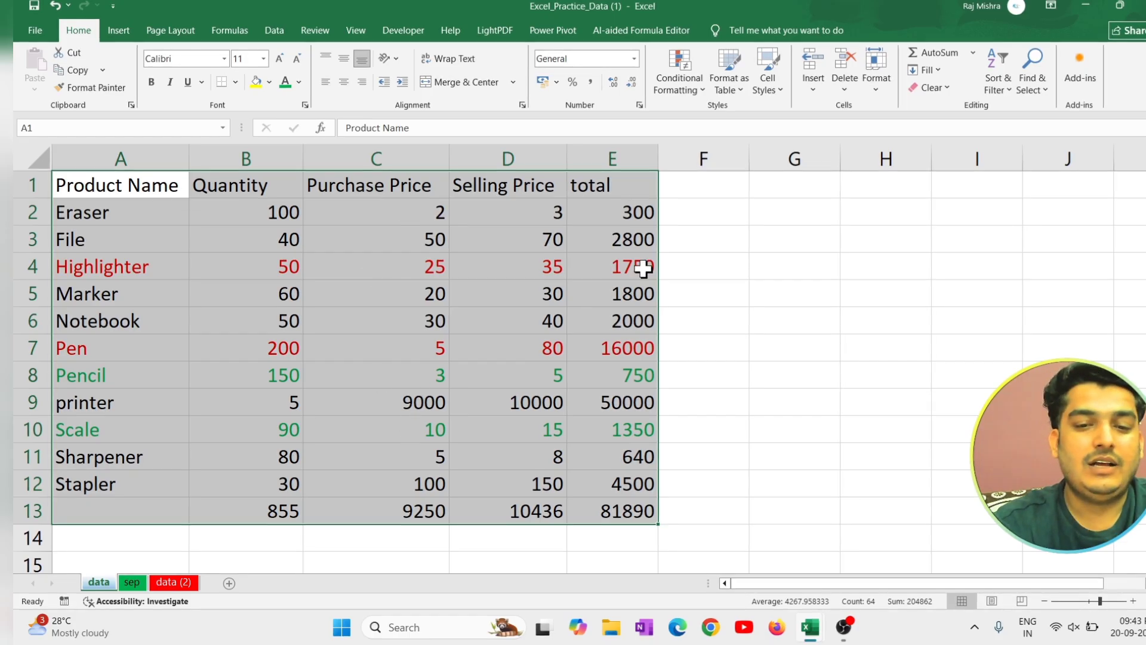
left_click(1002, 78)
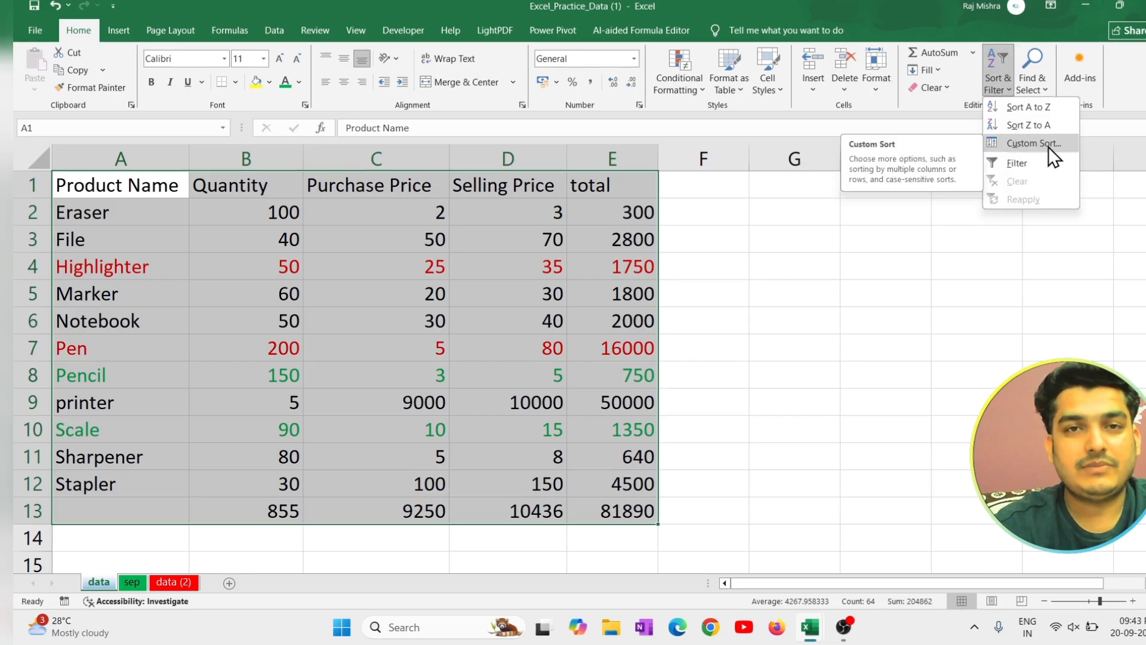
left_click(1048, 144)
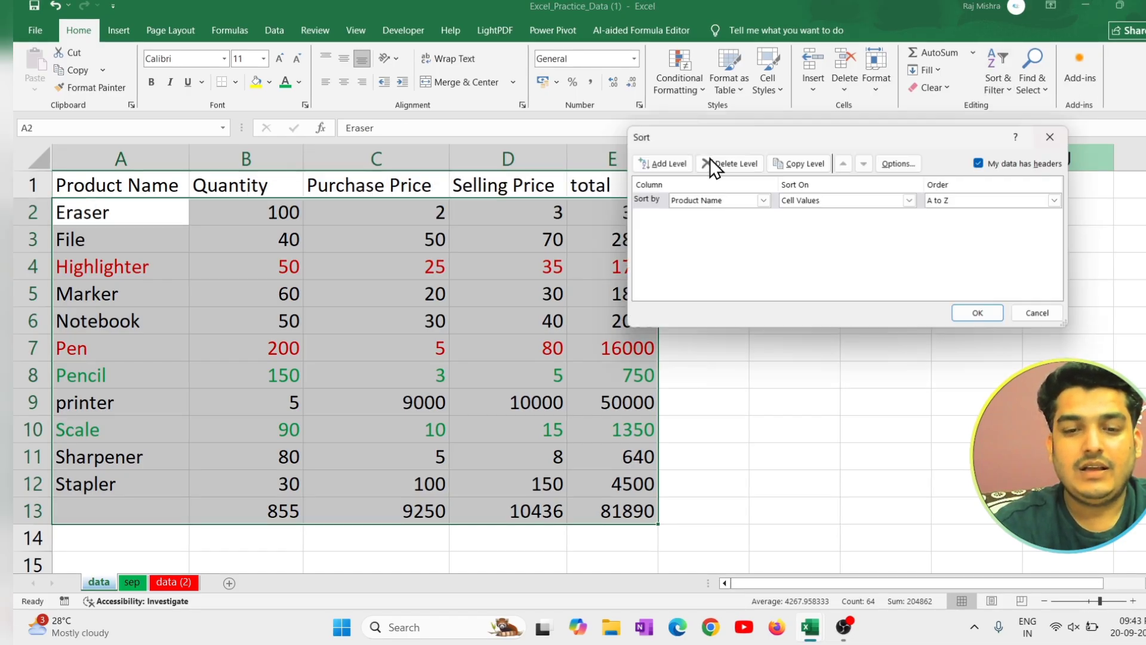
left_click_drag(834, 129, 841, 114)
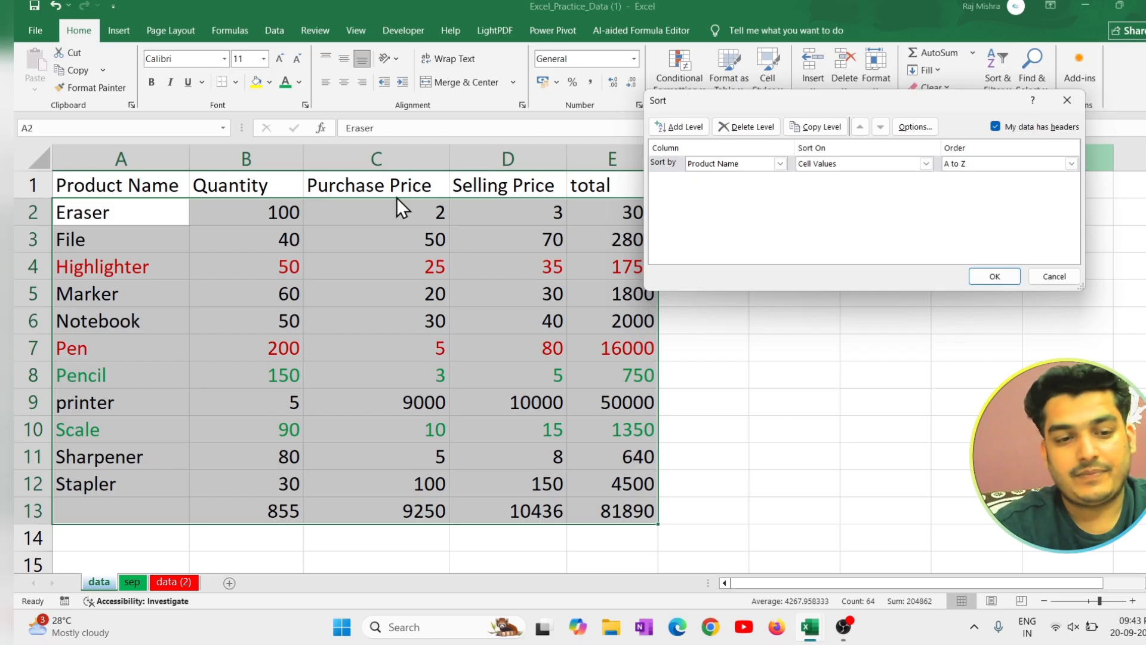
left_click(773, 165)
left_click(754, 179)
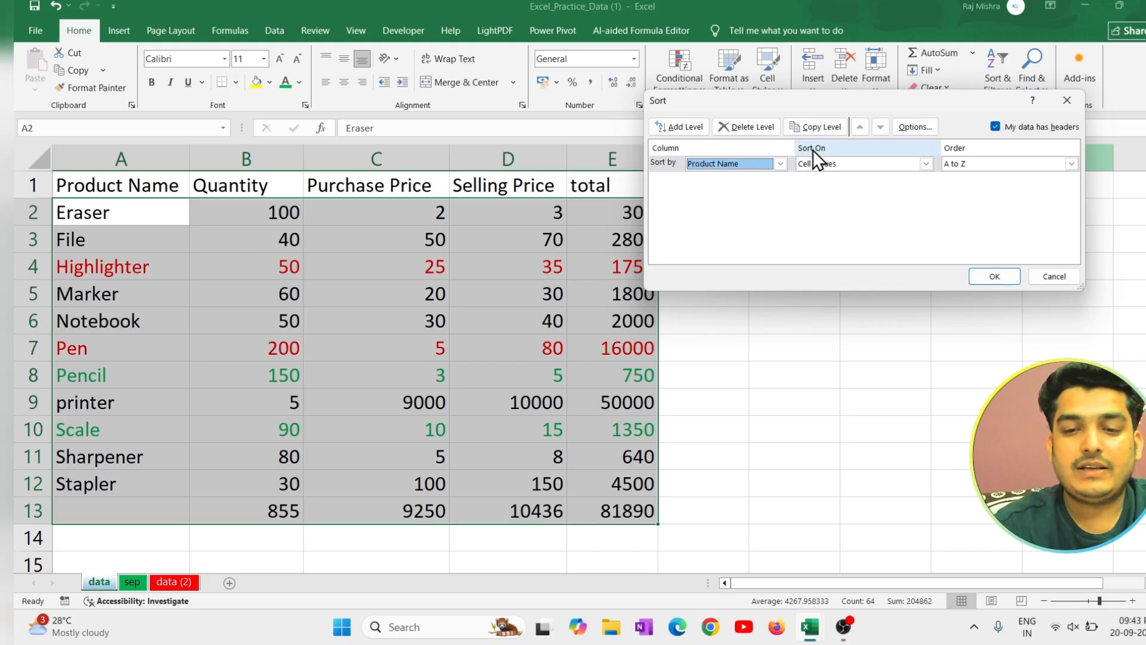
Set the first sort level to Font Color with green on top.
left_click(833, 163)
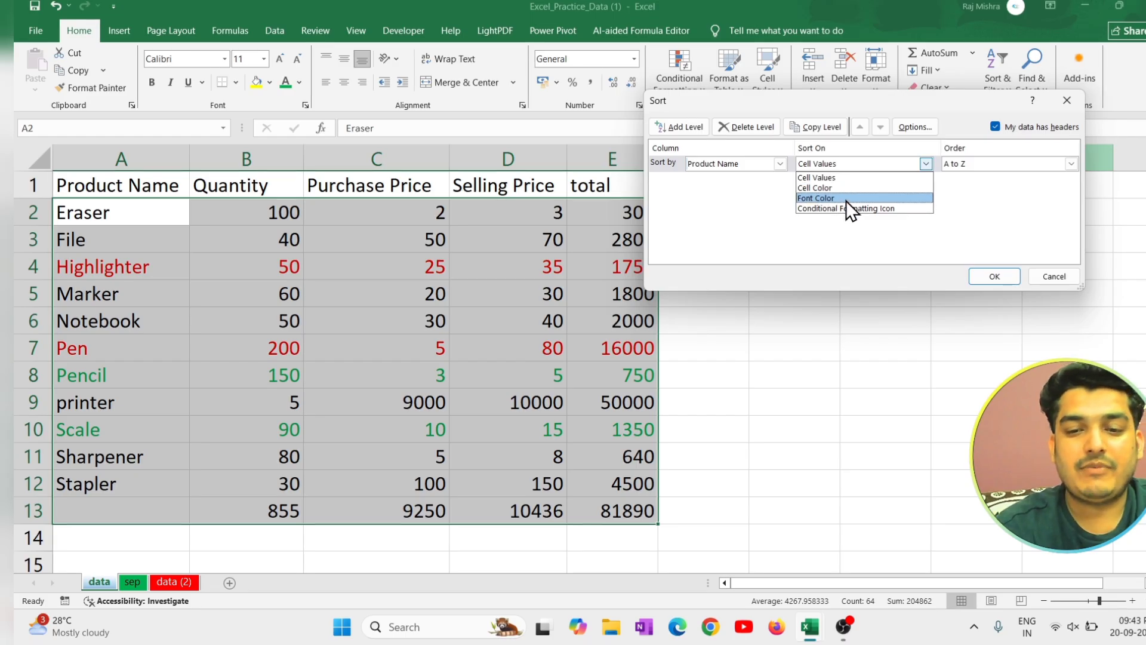
left_click(844, 199)
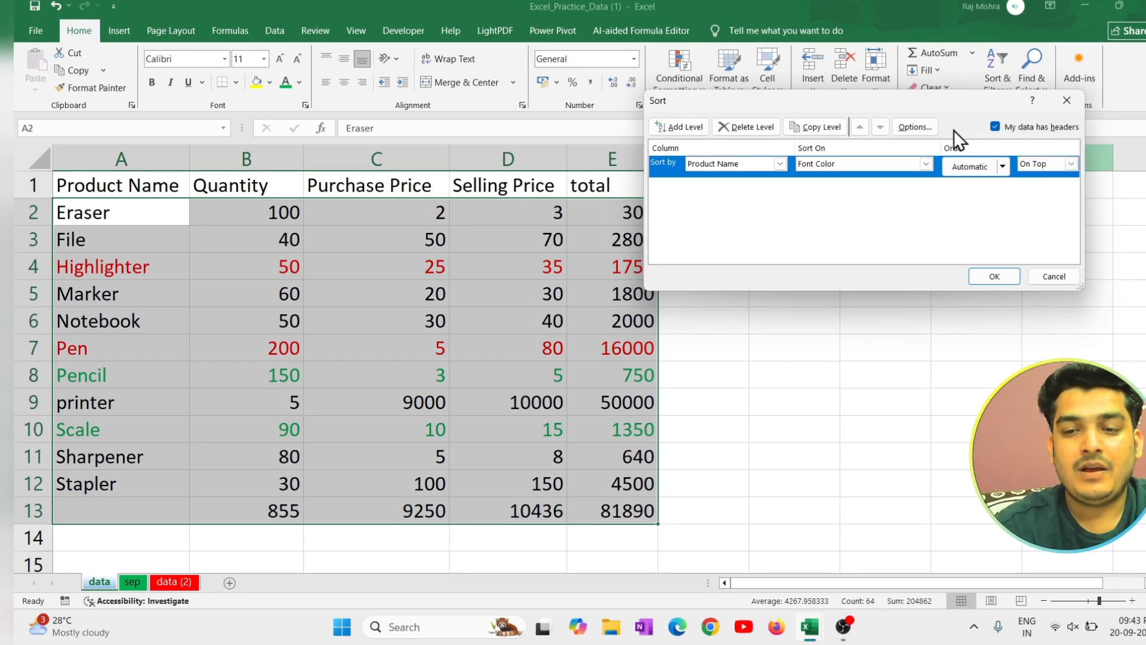
left_click(1002, 168)
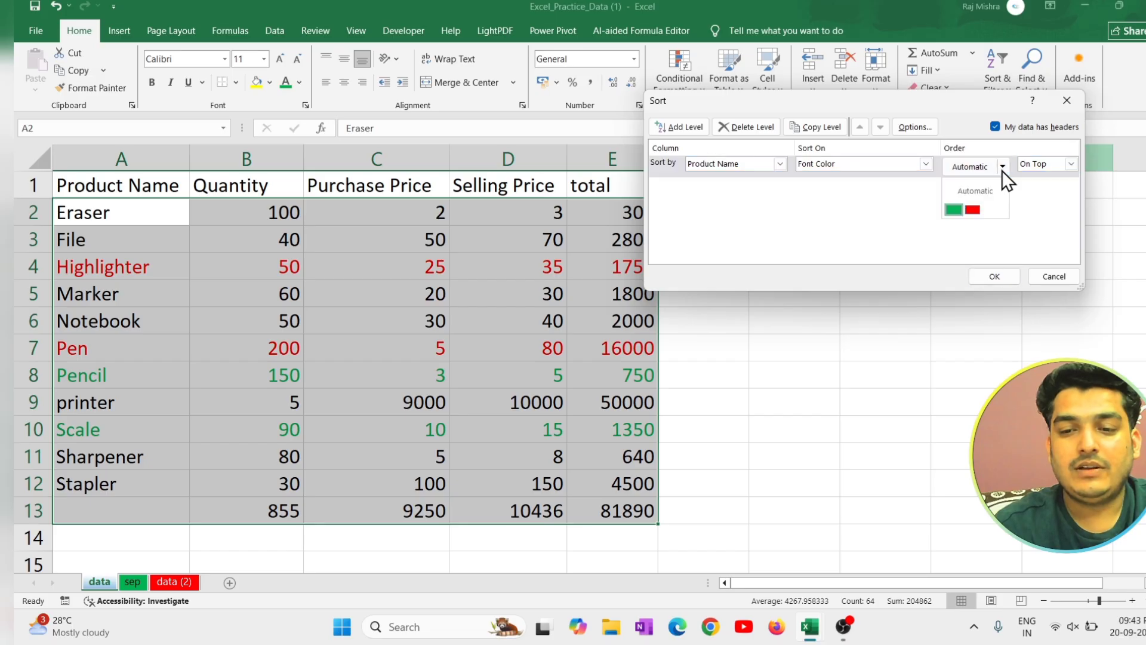
left_click(953, 210)
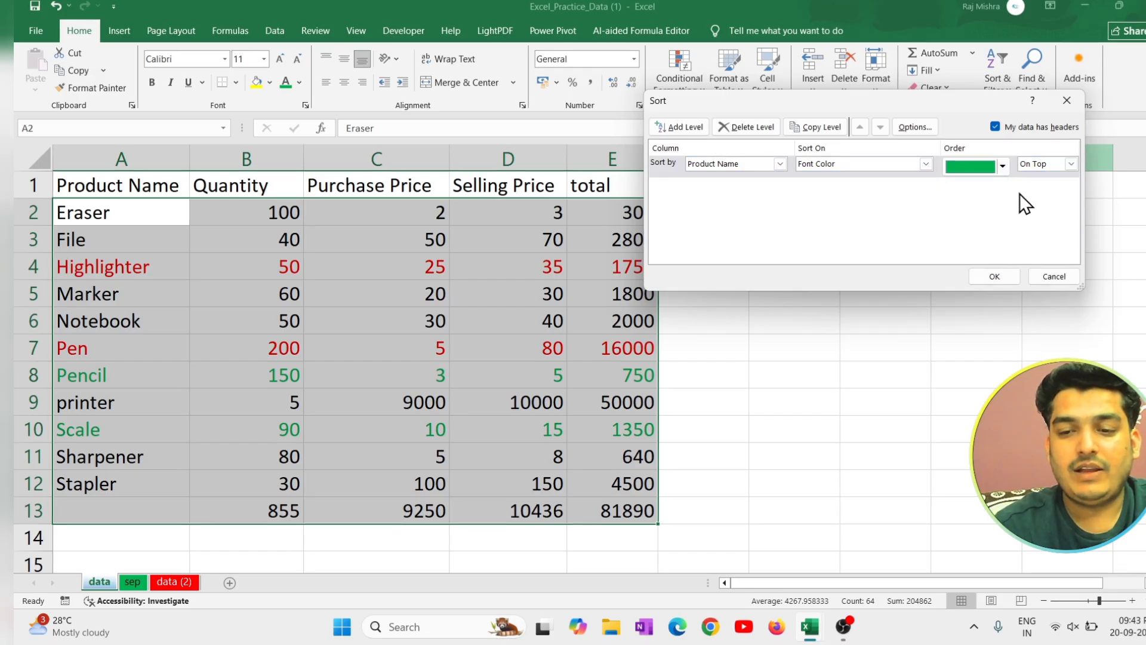
left_click(1044, 165)
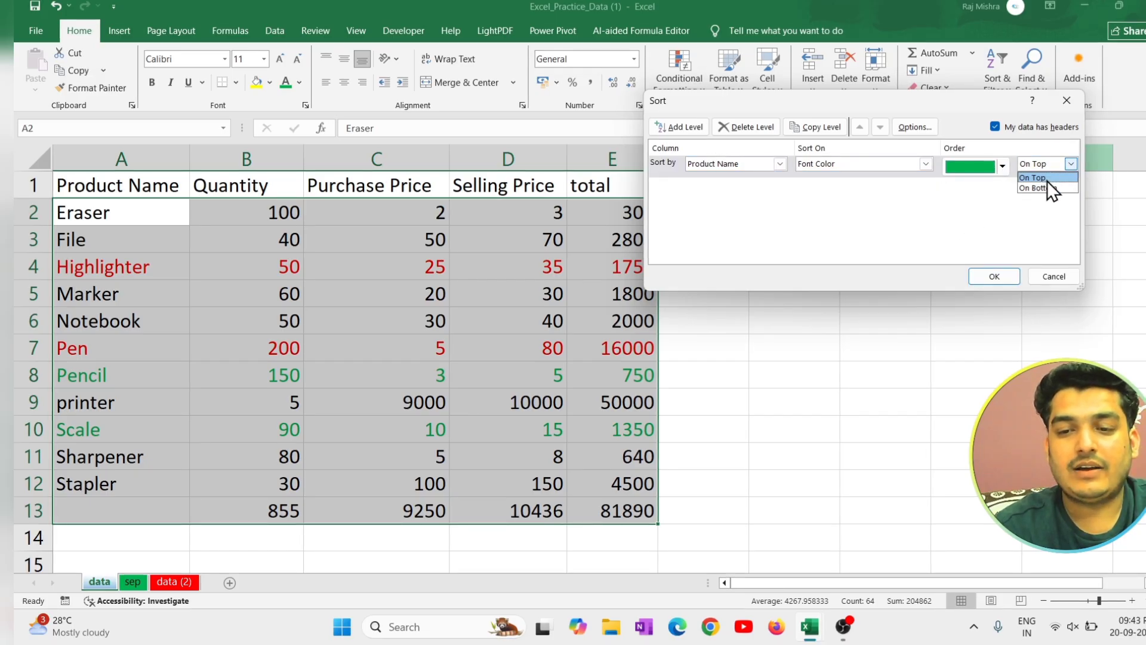
left_click(1070, 179)
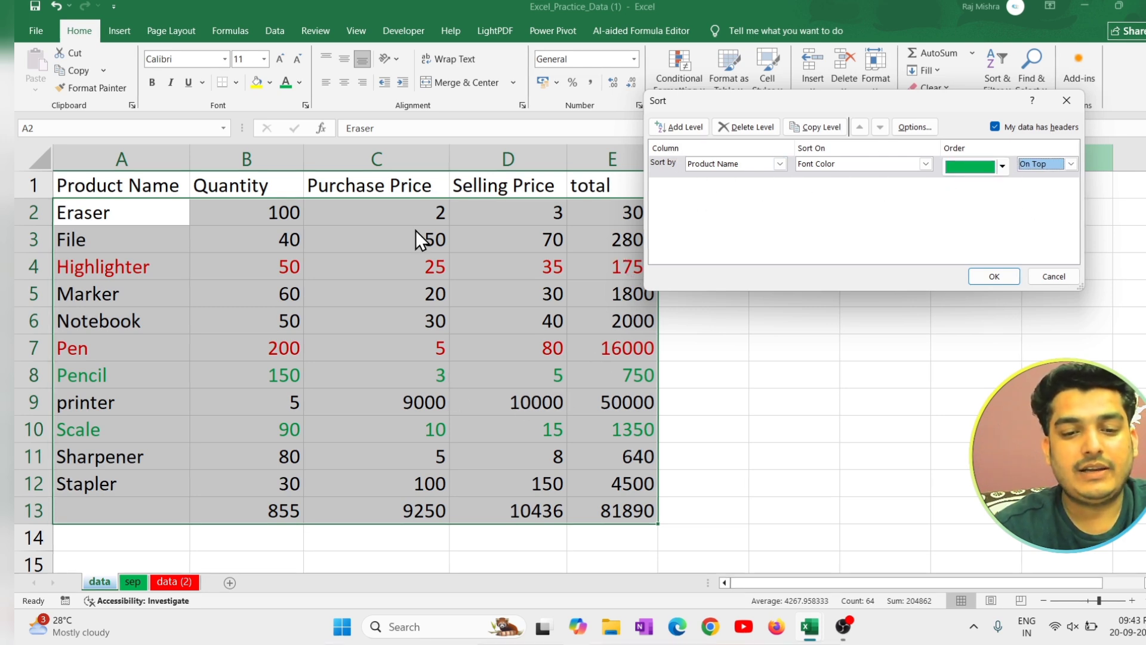
Add a second sort level on Product Name by Font Color with red on top, and apply the sort.
left_click(690, 127)
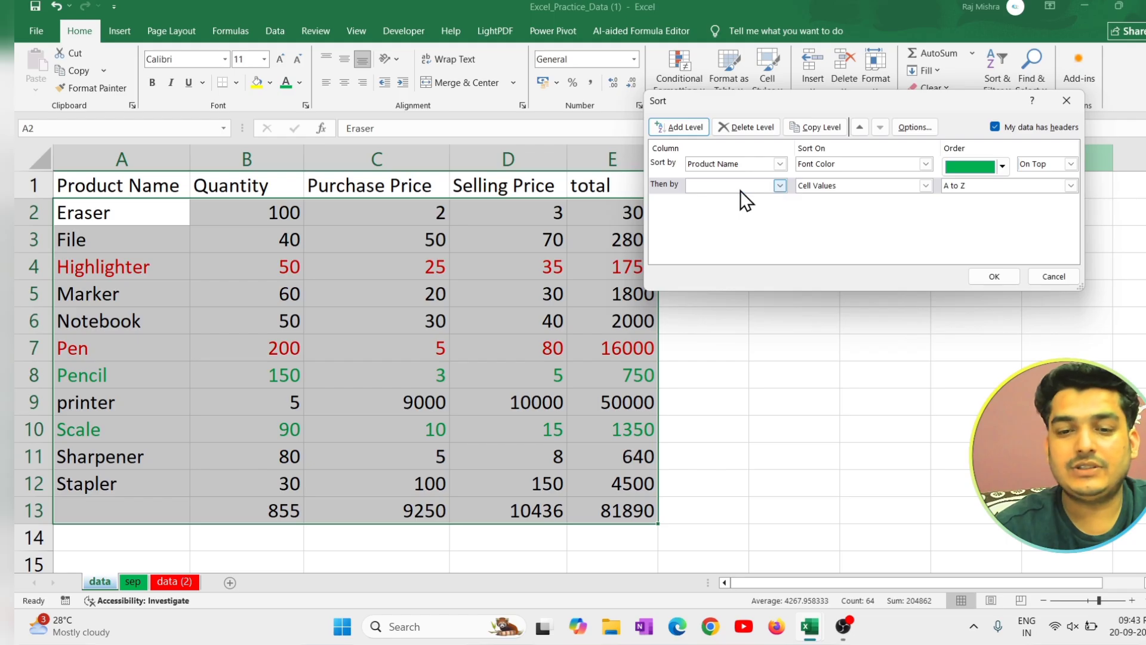
left_click(775, 187)
left_click(704, 203)
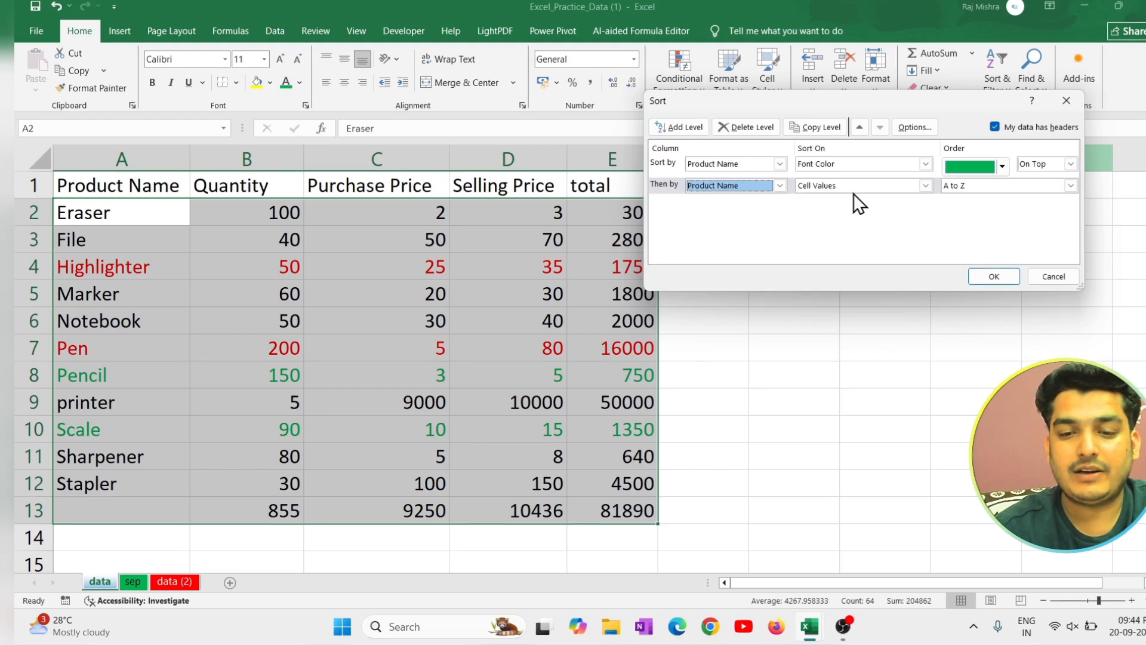
left_click(854, 185)
left_click(848, 220)
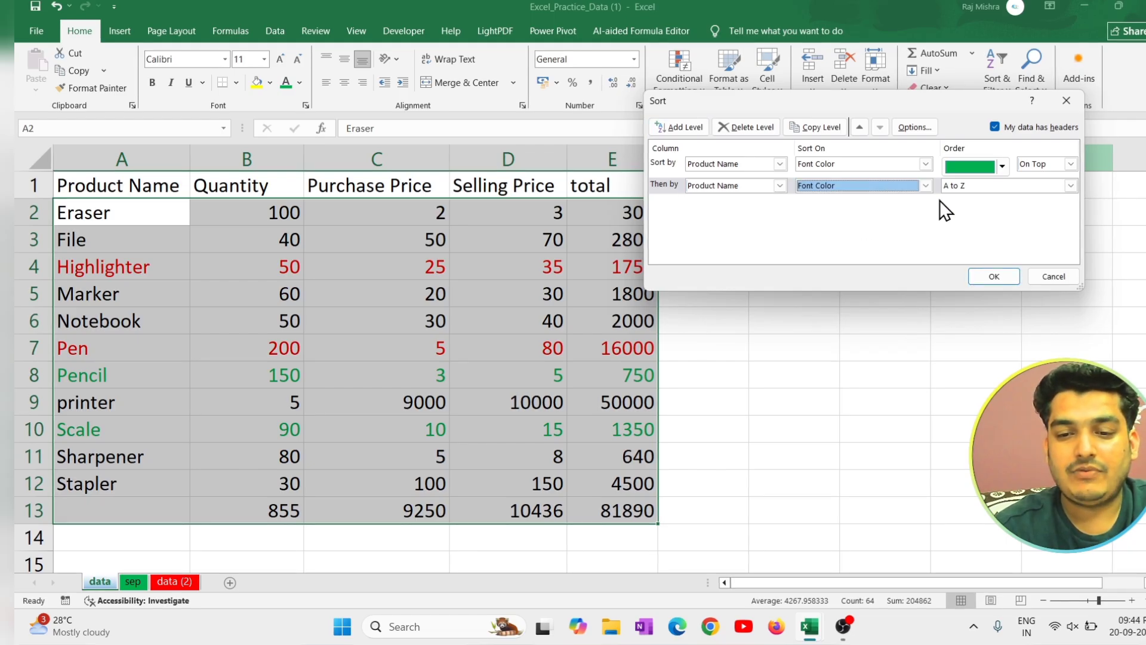
left_click(1005, 188)
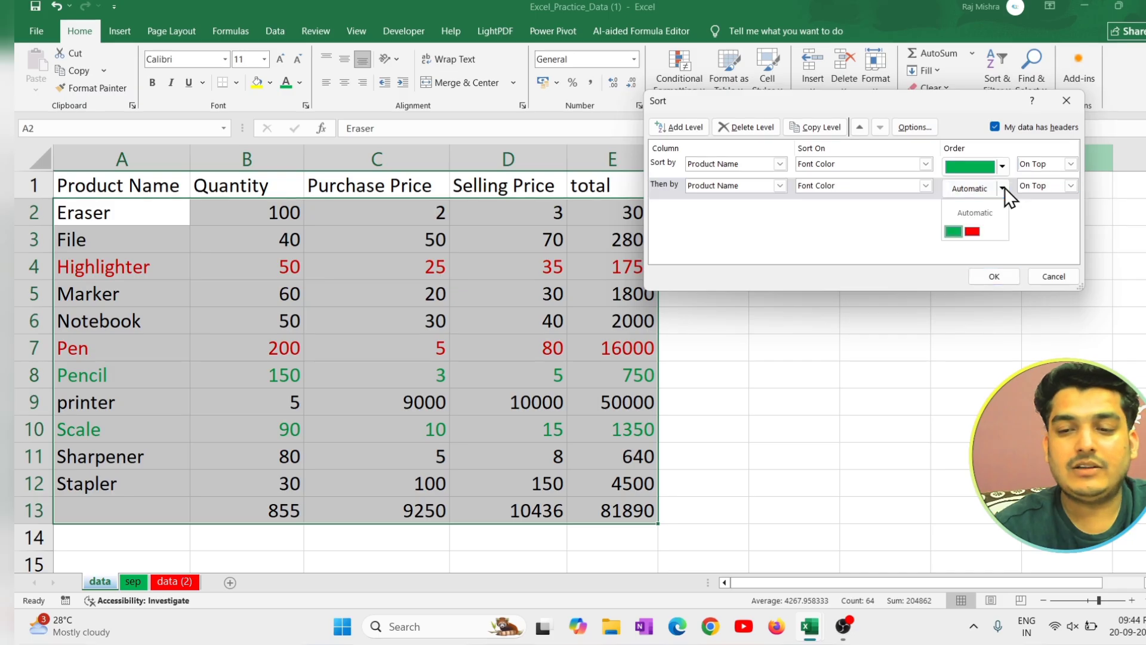
left_click(978, 230)
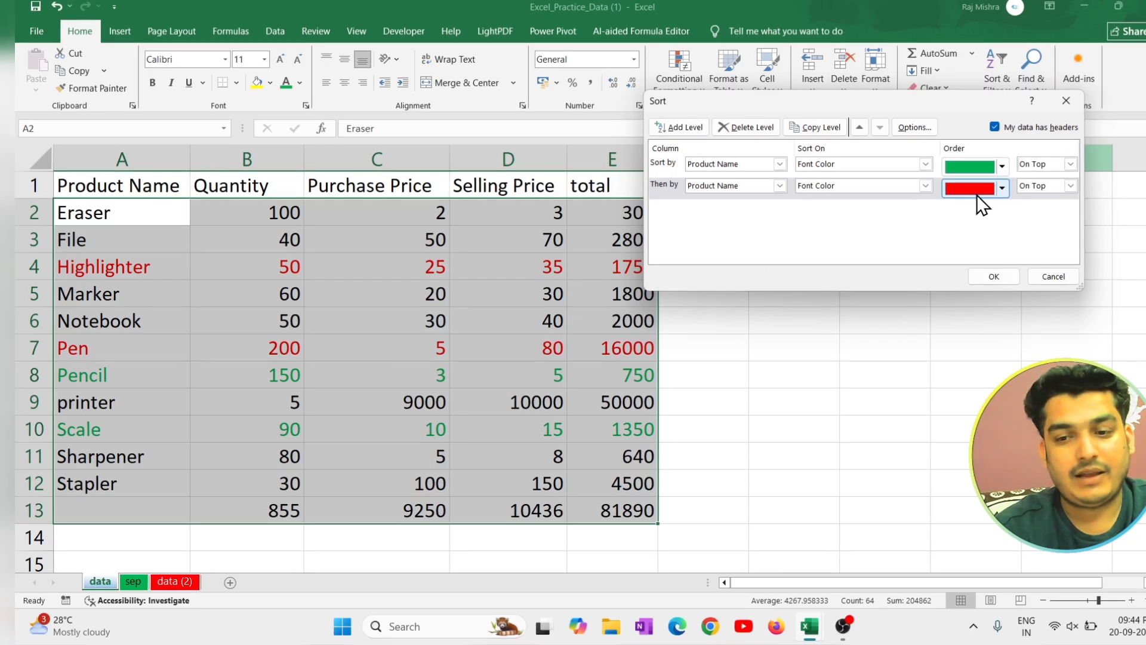
left_click(993, 275)
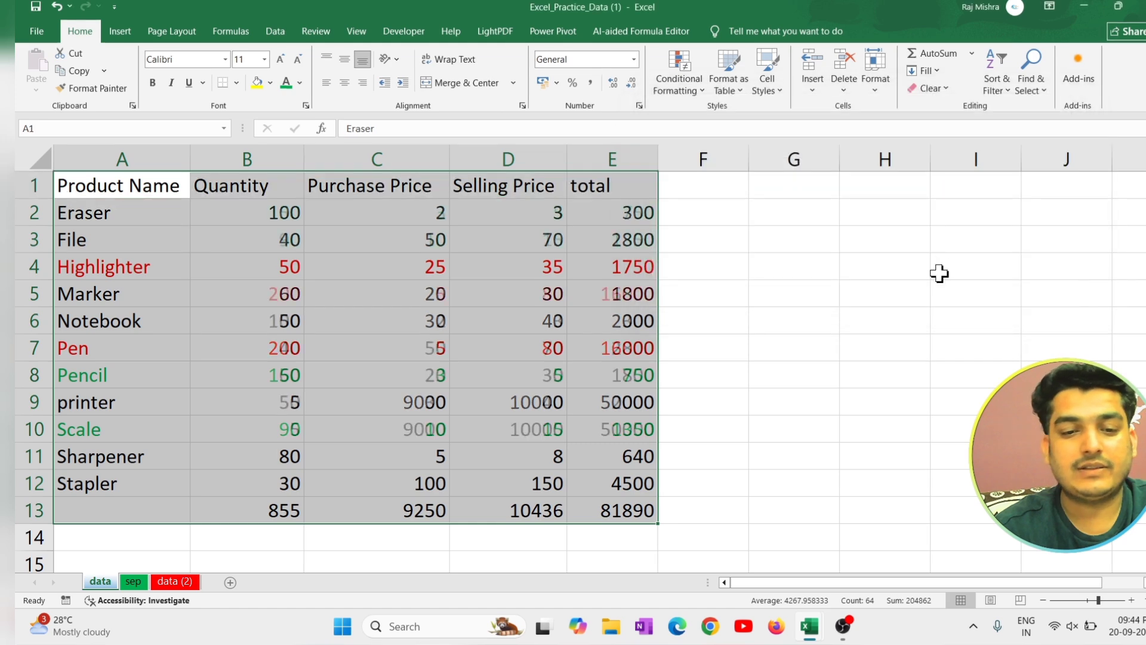
Turn on filtering for the product table's header row and slightly widen the Product Name column.
left_click(126, 212)
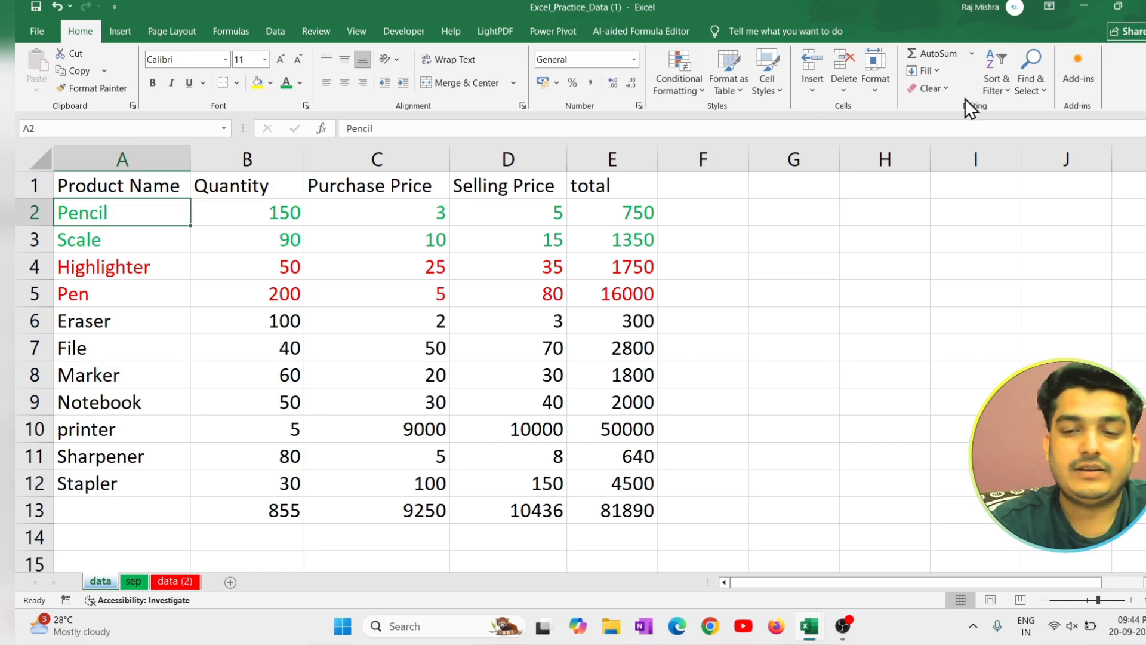
left_click(994, 84)
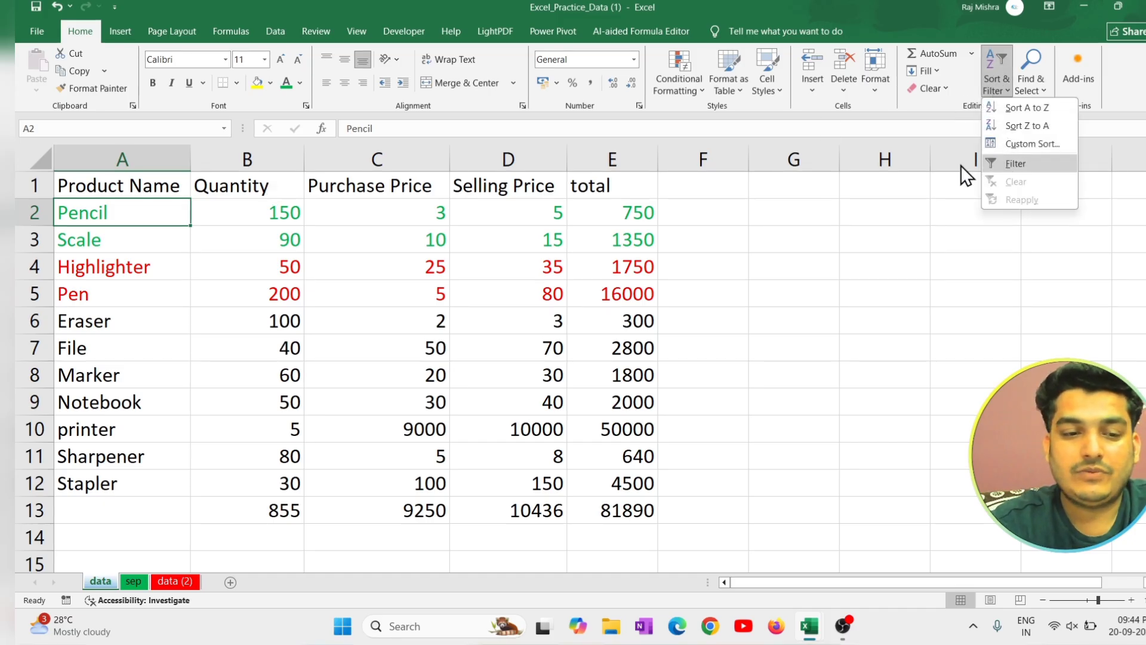
left_click(271, 188)
left_click(258, 190)
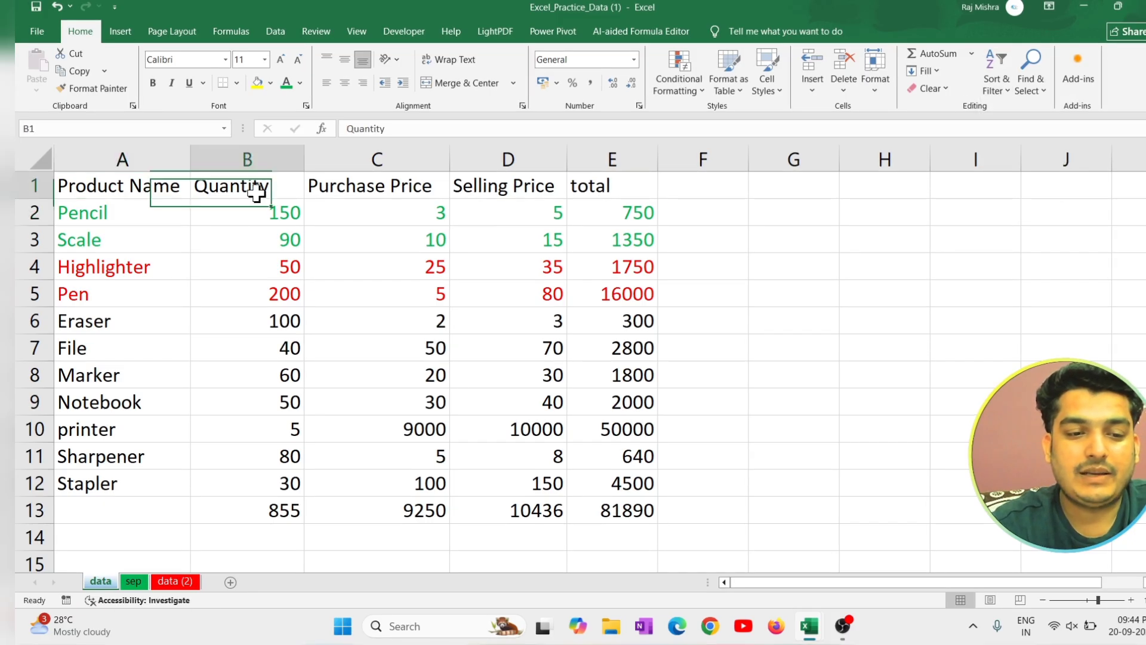
left_click(327, 189)
left_click(991, 88)
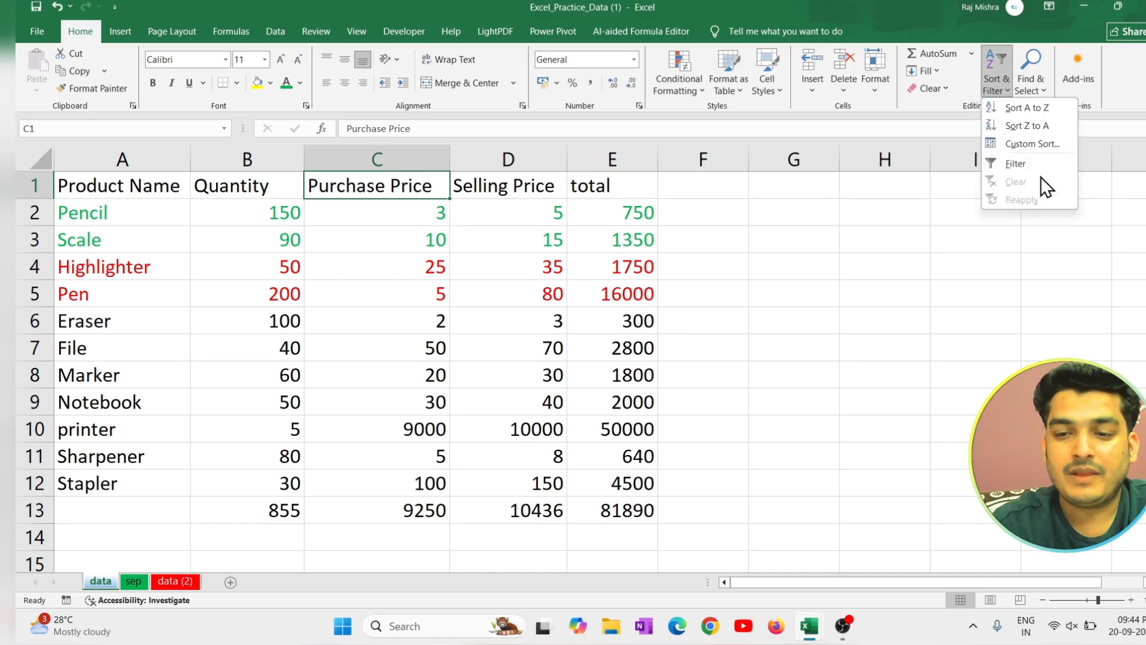
left_click(1015, 163)
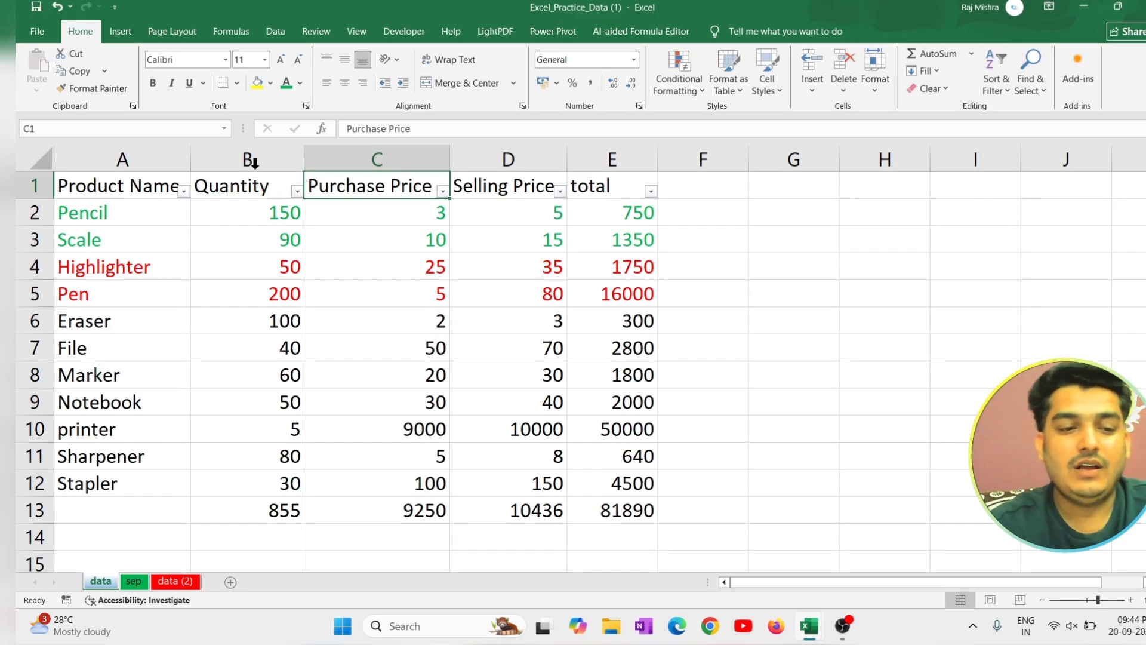
left_click_drag(190, 155, 205, 155)
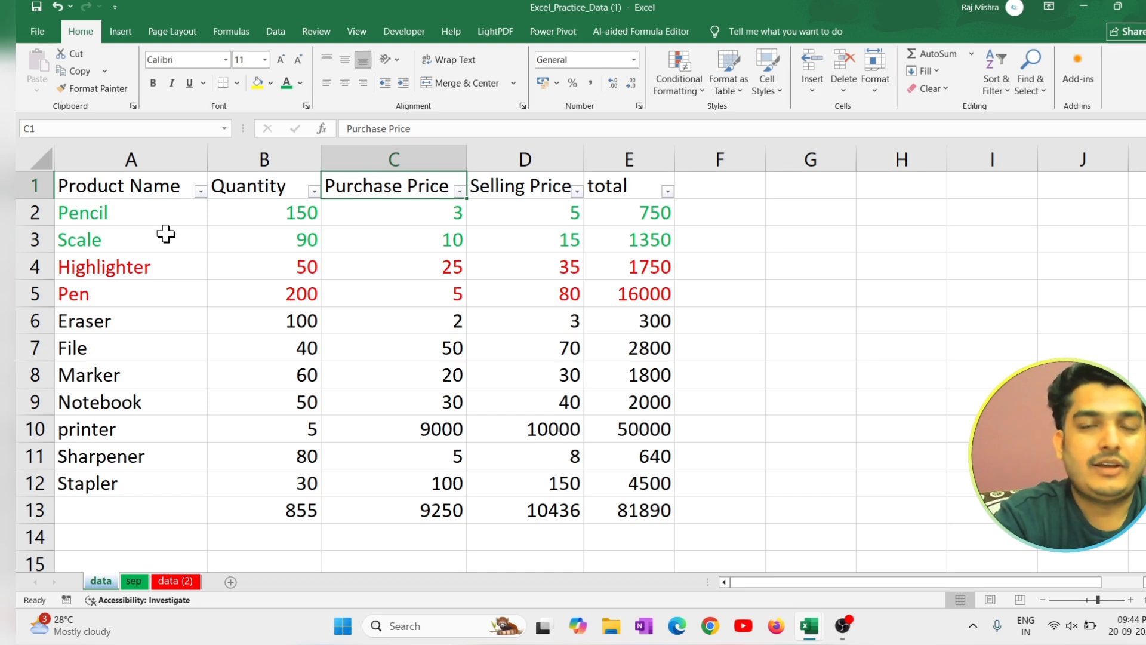
Filter the Product Name column to show only Pen and Pencil, and clear that filter again.
left_click(201, 191)
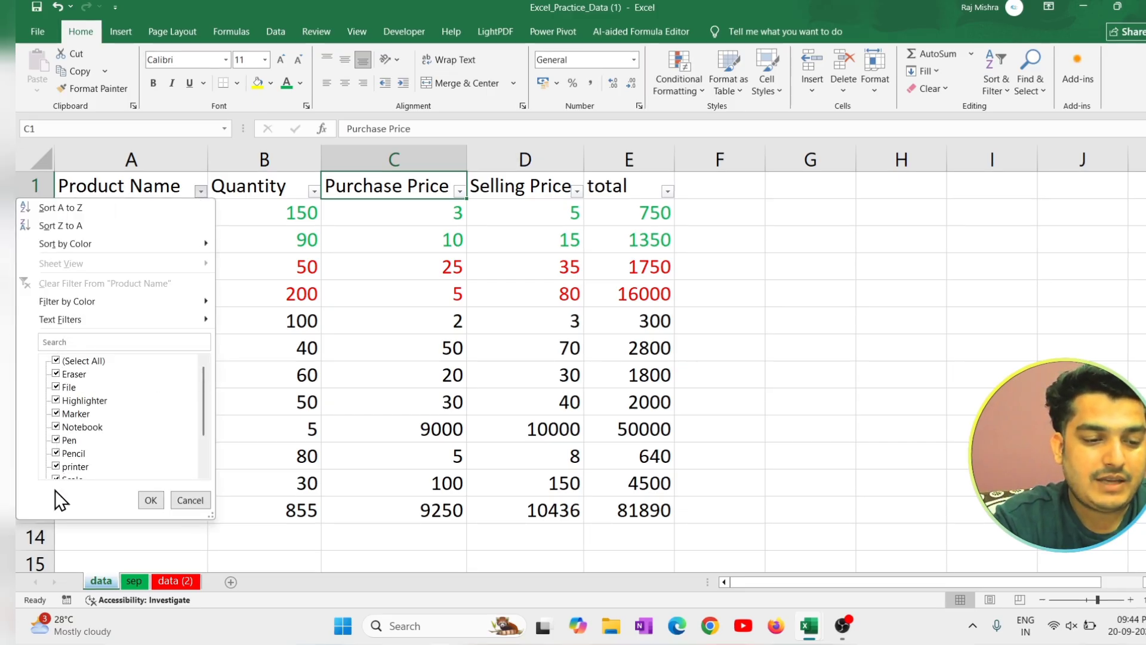
left_click(57, 363)
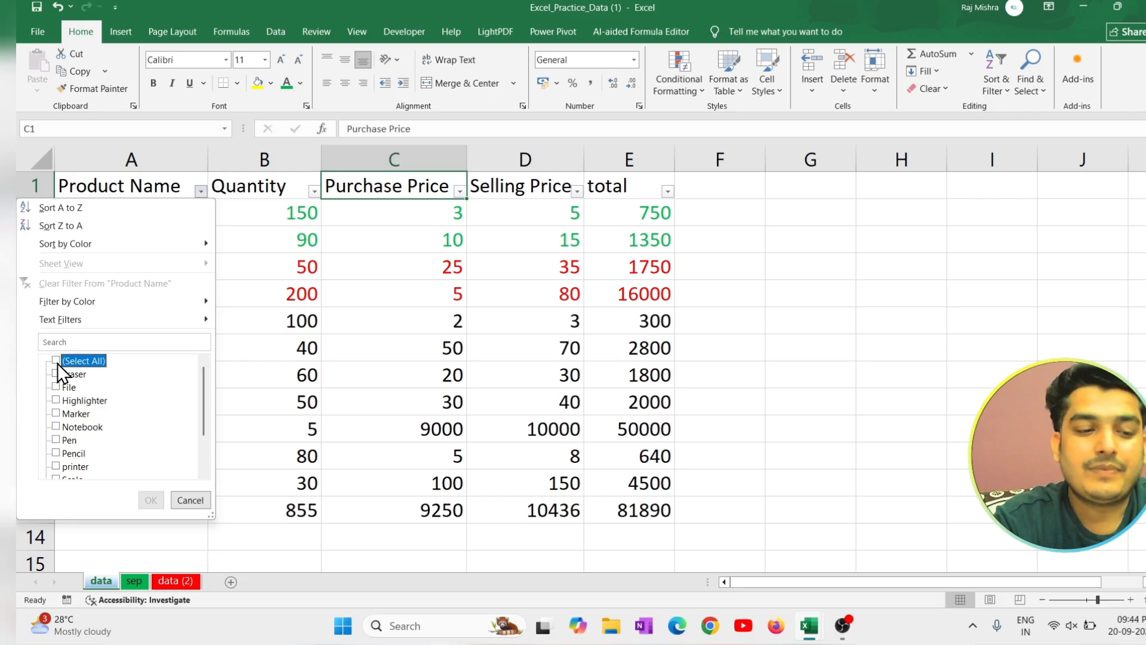
left_click(56, 439)
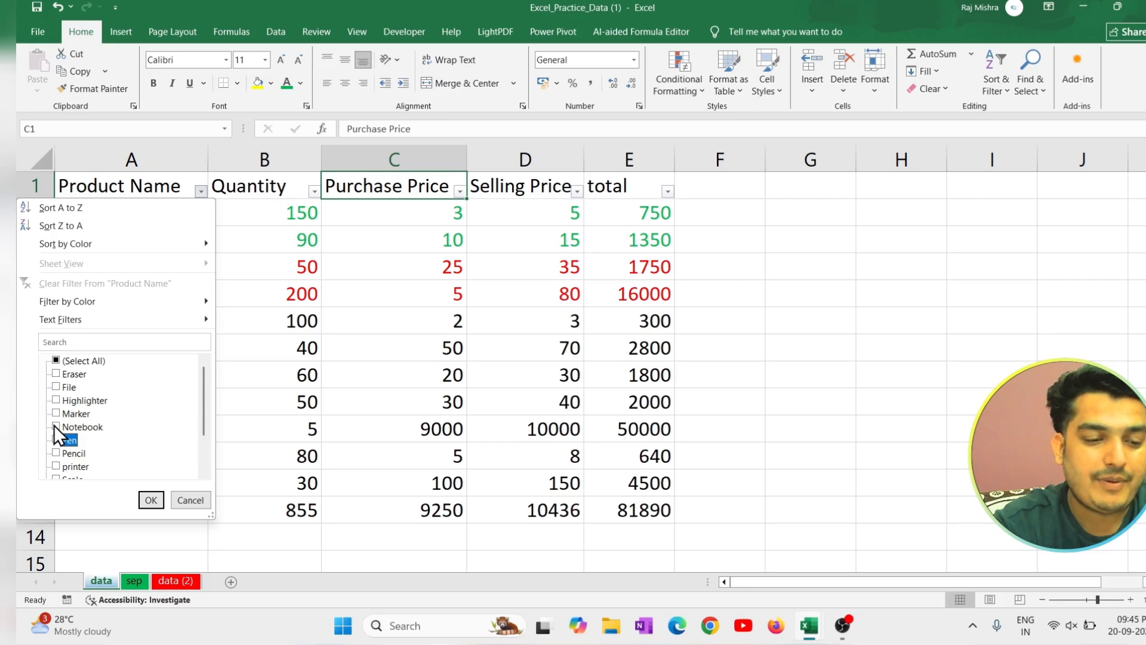
scroll(80, 391, "down", 2)
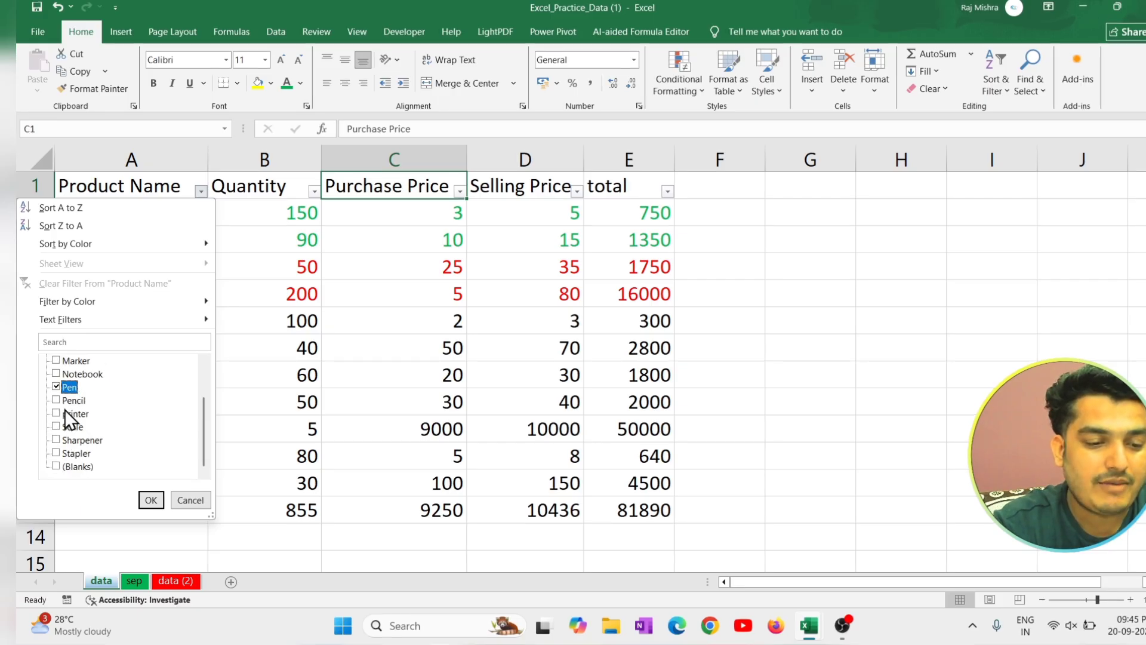
left_click(61, 402)
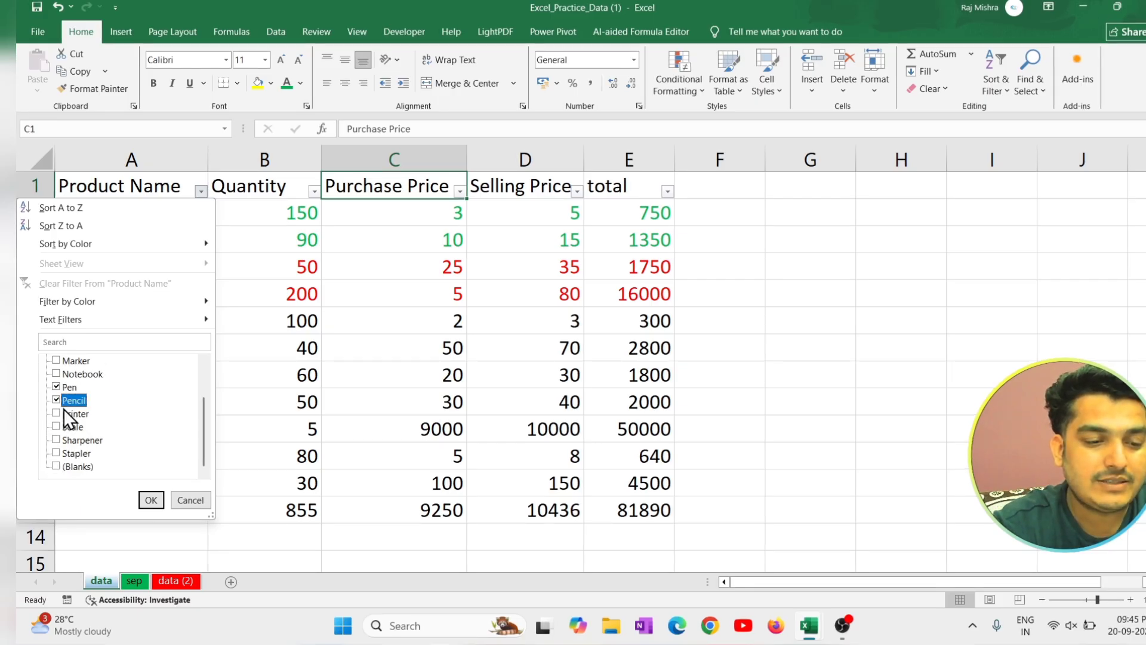
left_click(158, 502)
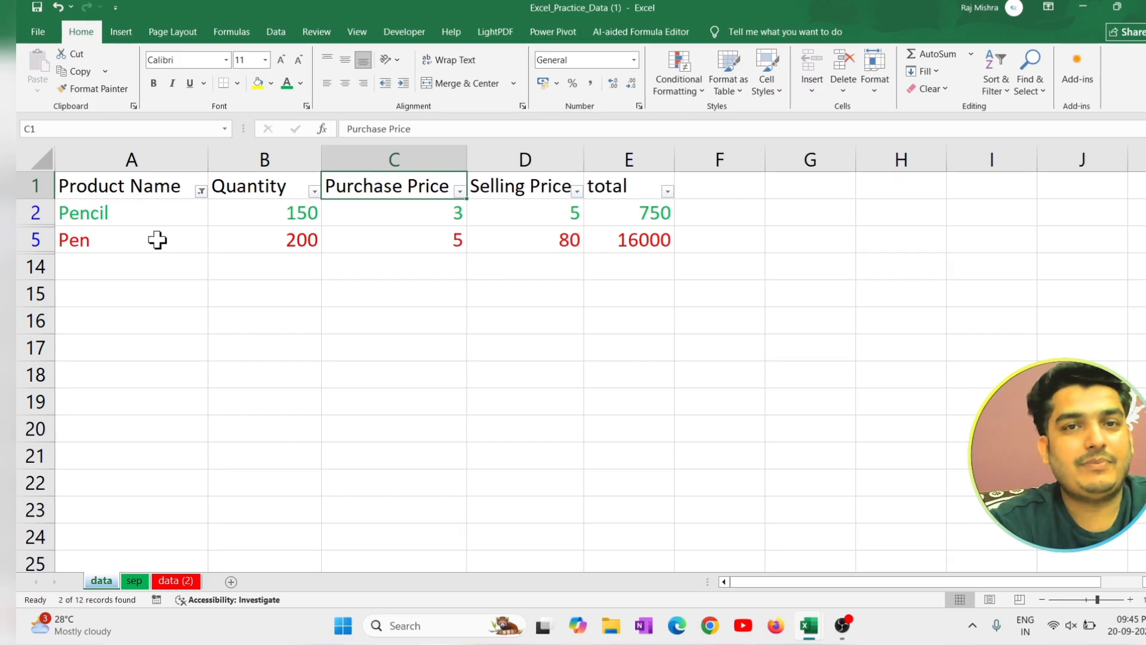
left_click(200, 191)
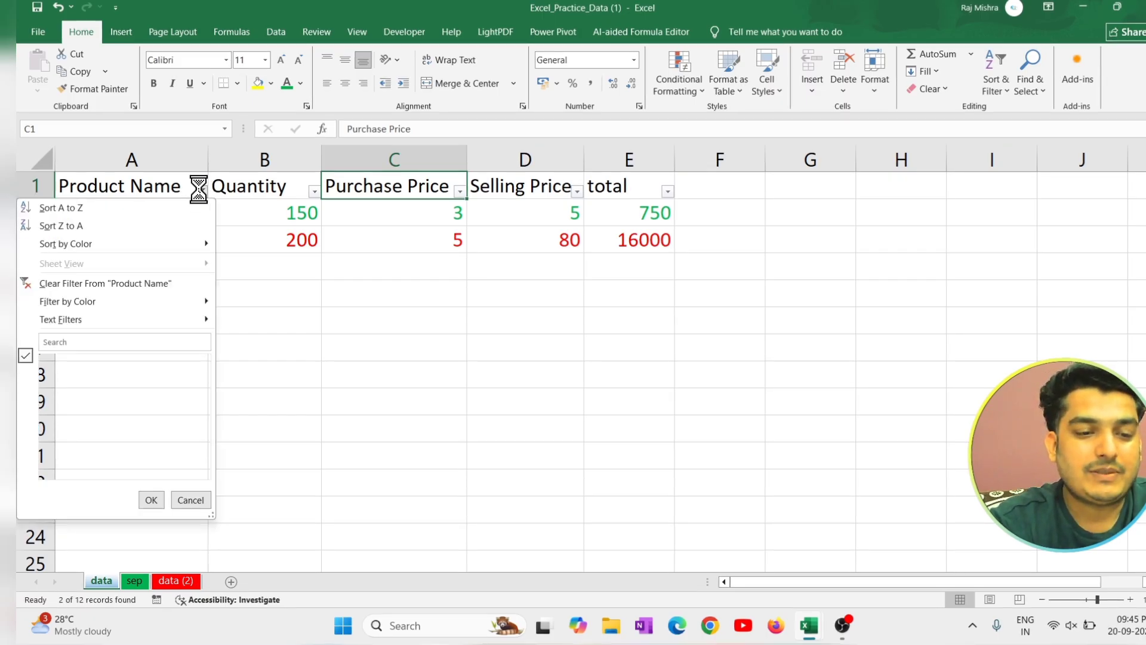
left_click(74, 283)
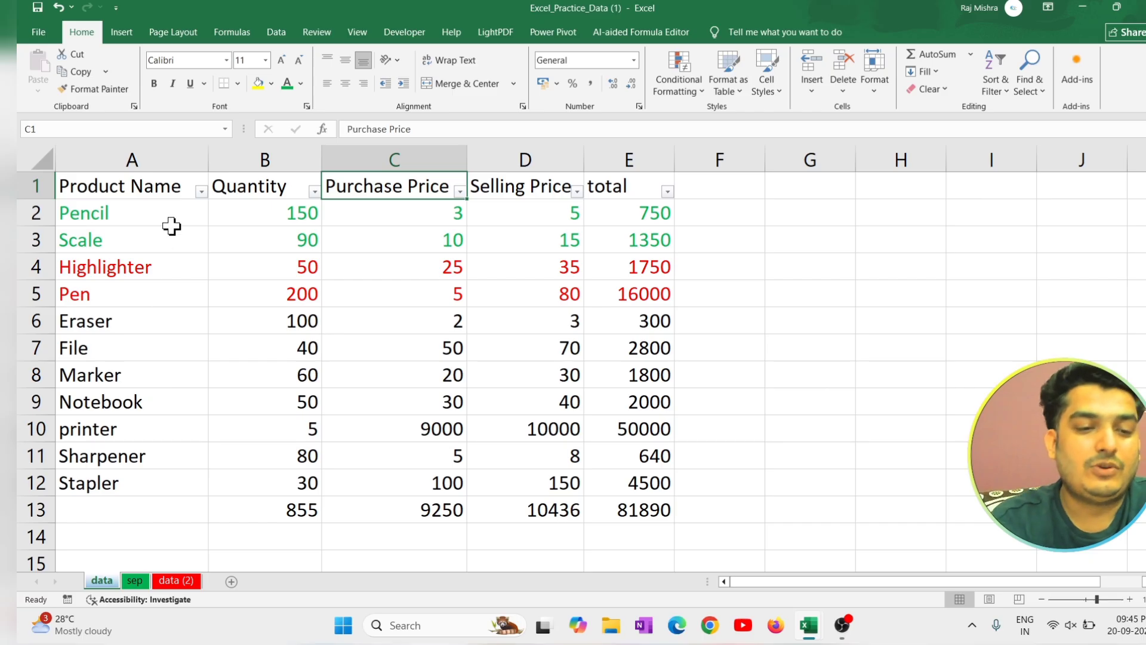
Filter the Product Name column with the search text *r to show only names ending in r.
left_click(201, 191)
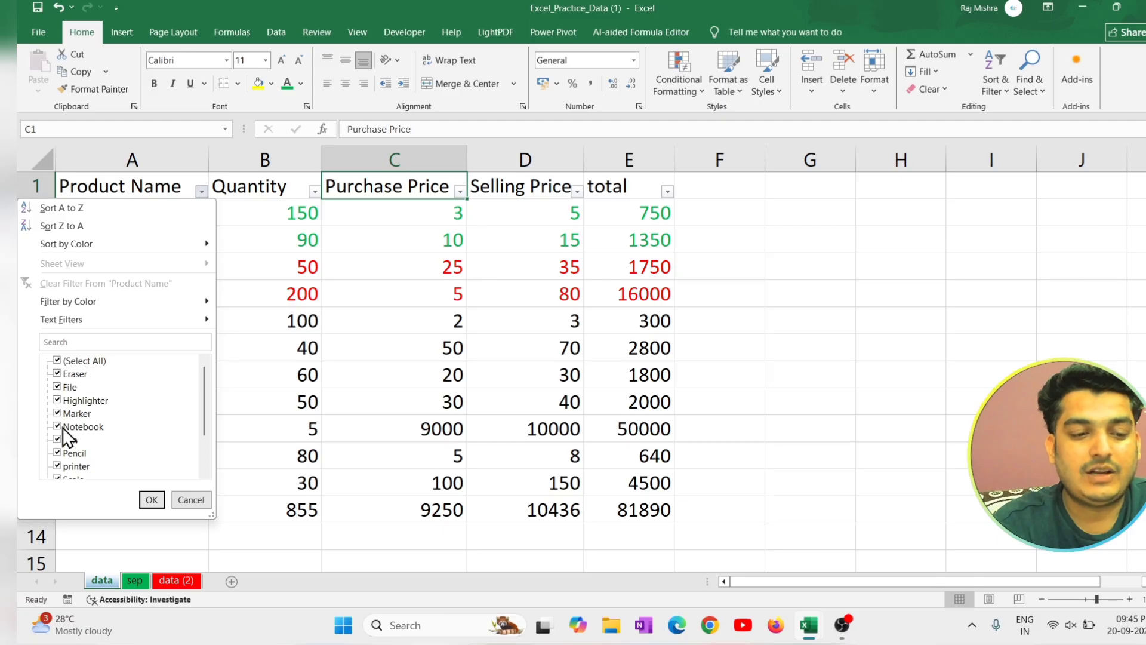
left_click(90, 338)
type("e")
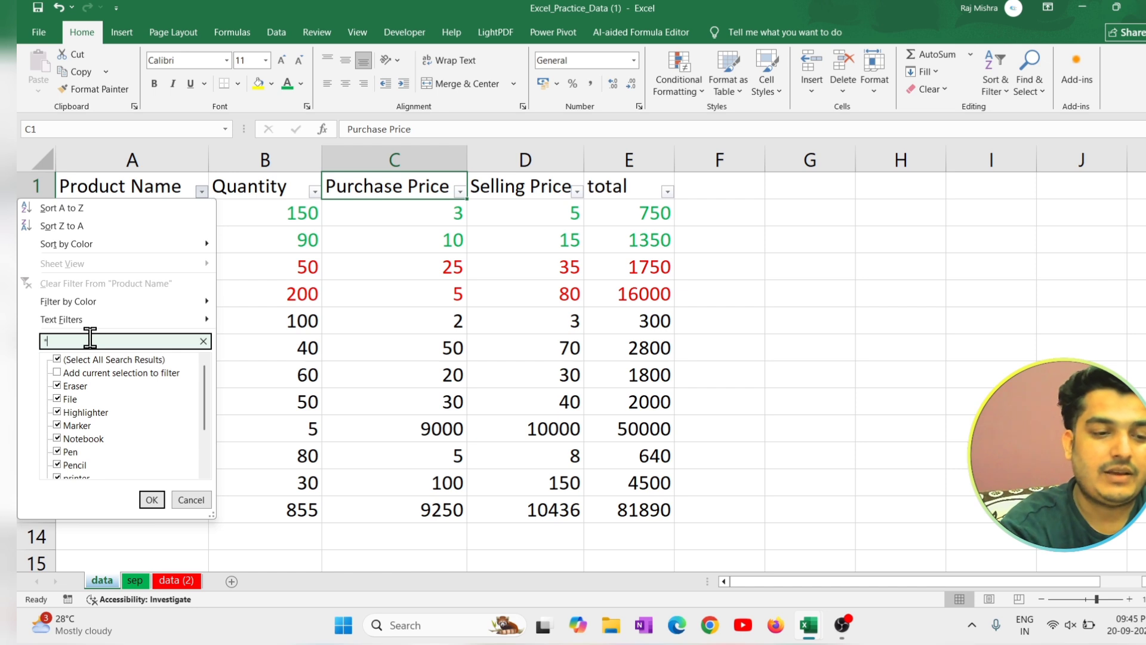
type("r")
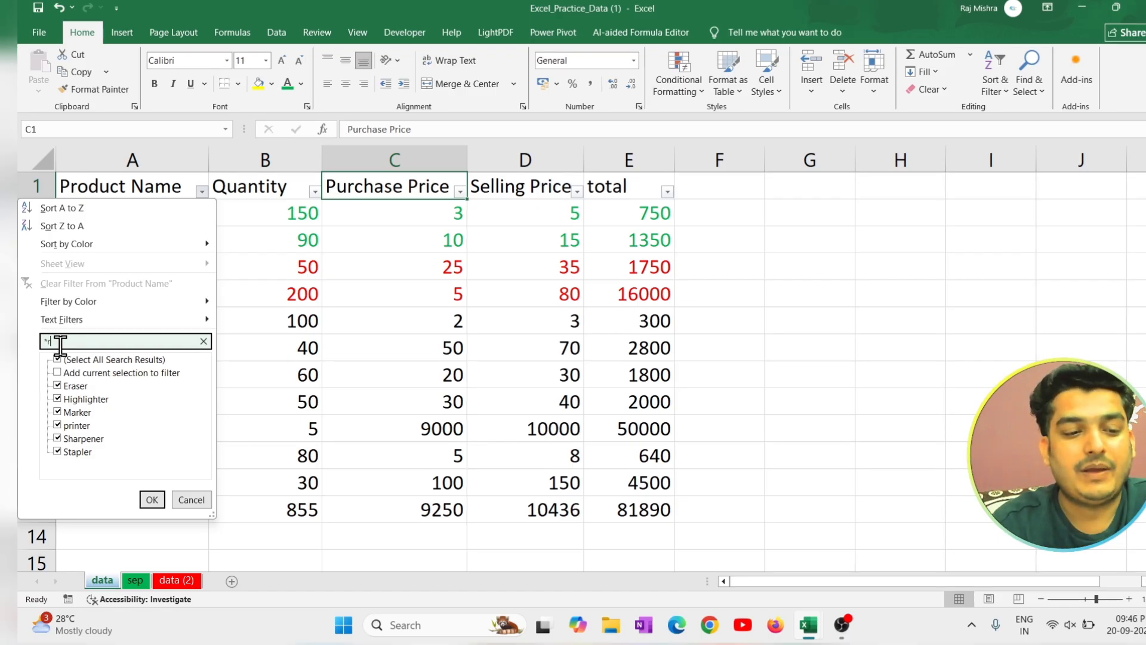
left_click(152, 500)
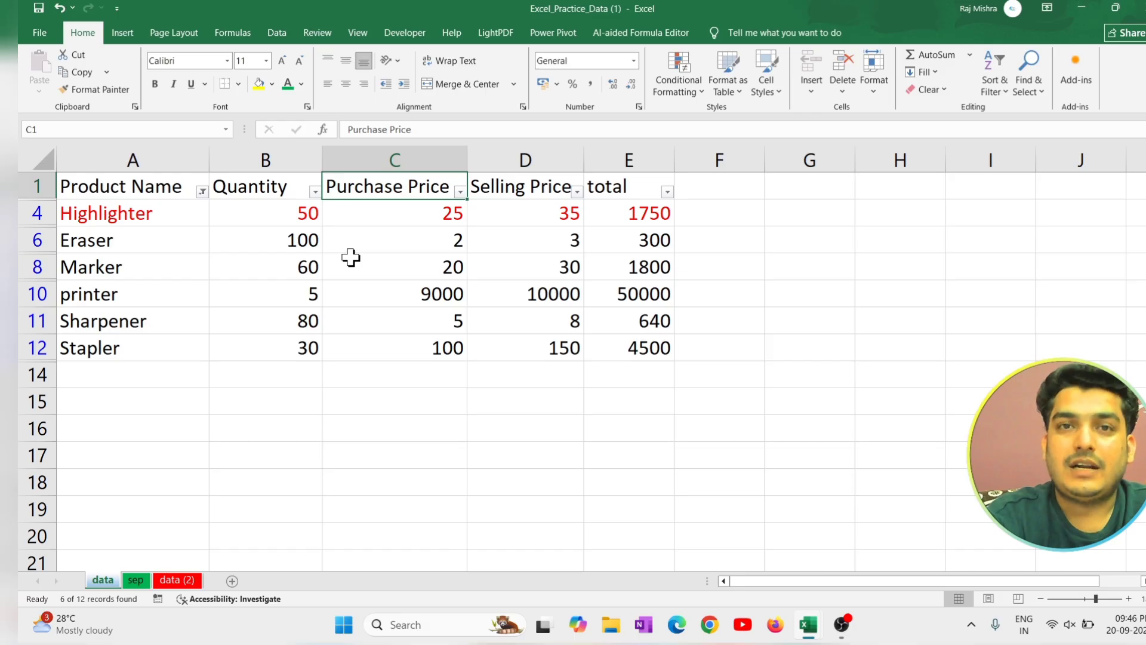
Filter the Quantity column with a number filter to show only values greater than 60.
left_click(313, 192)
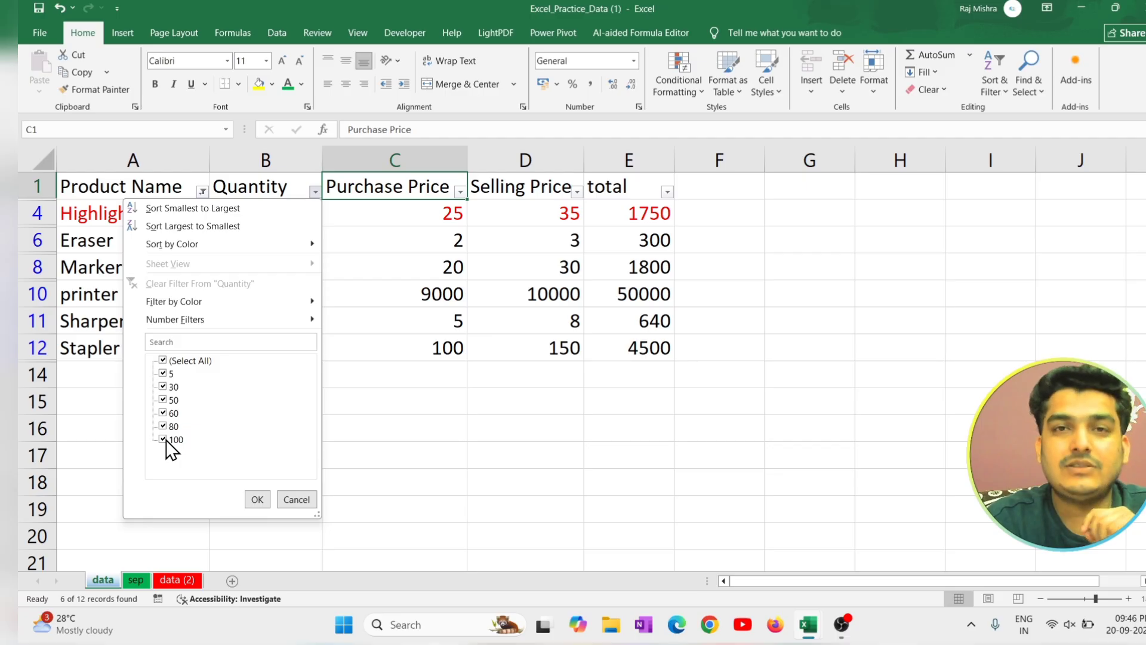
mouse_move(177, 322)
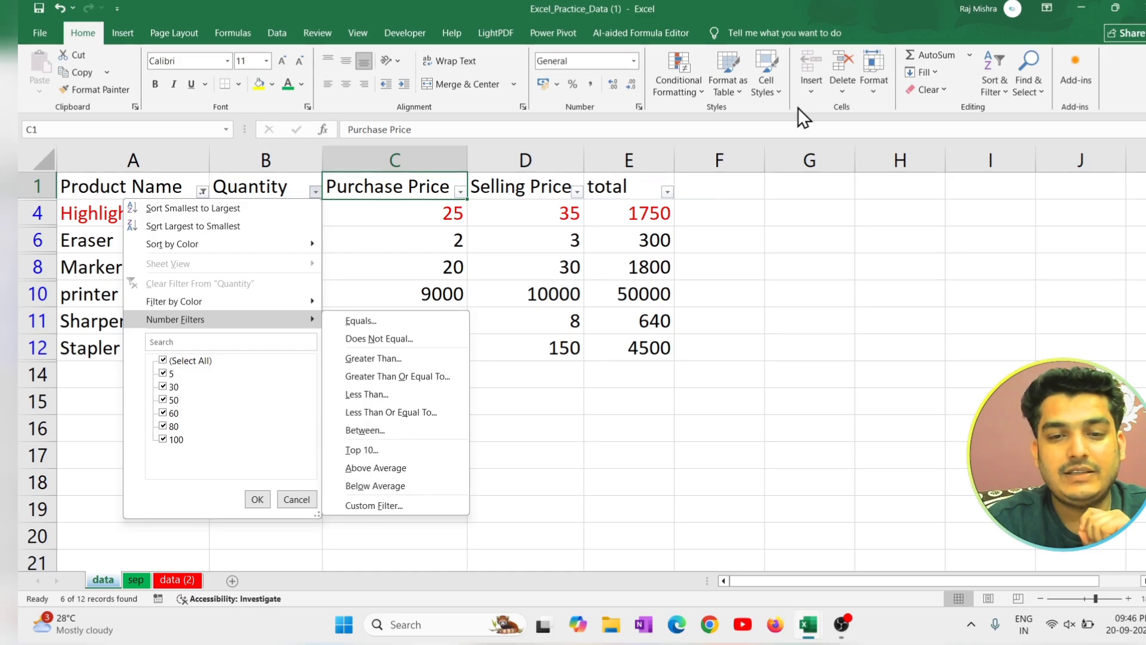
left_click(385, 357)
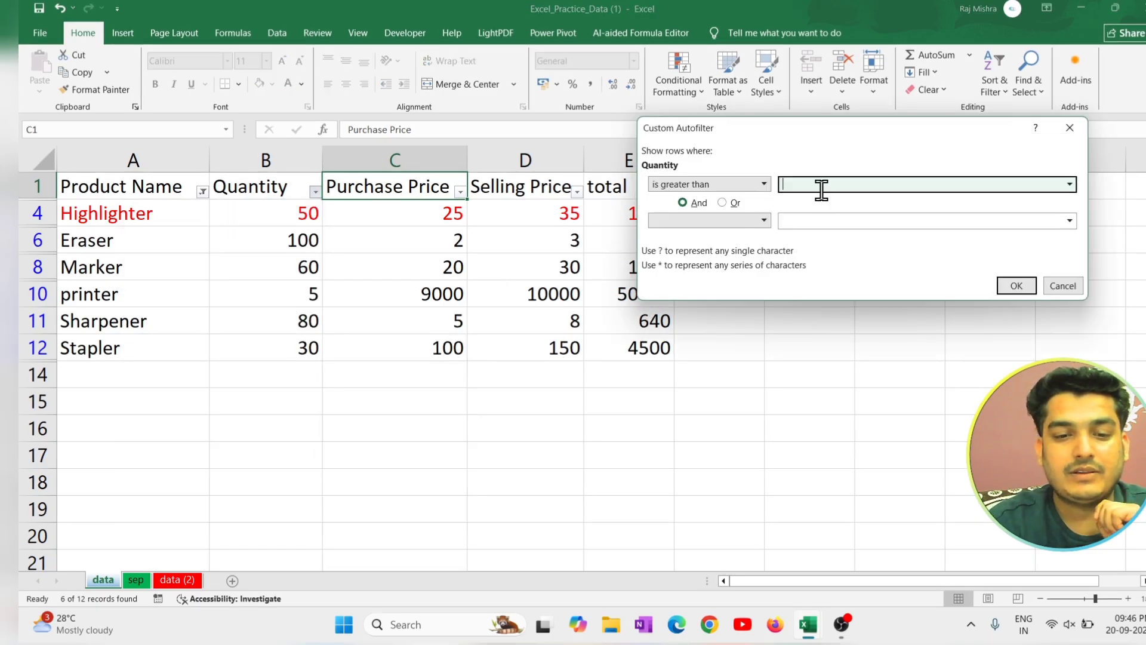
type("60")
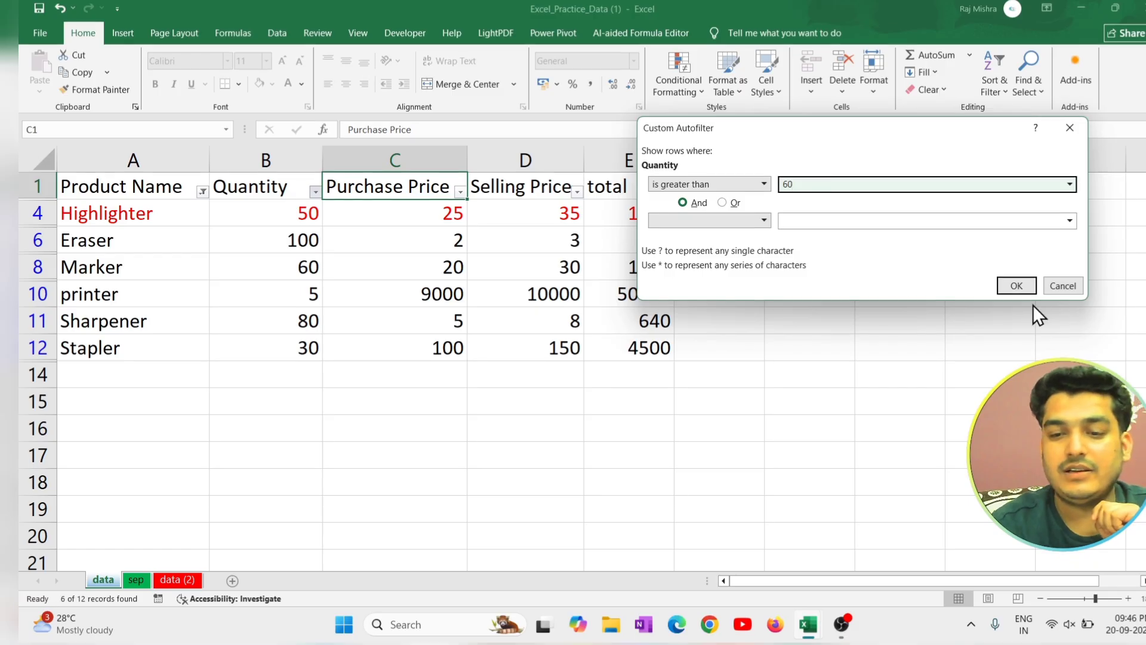
left_click(1019, 284)
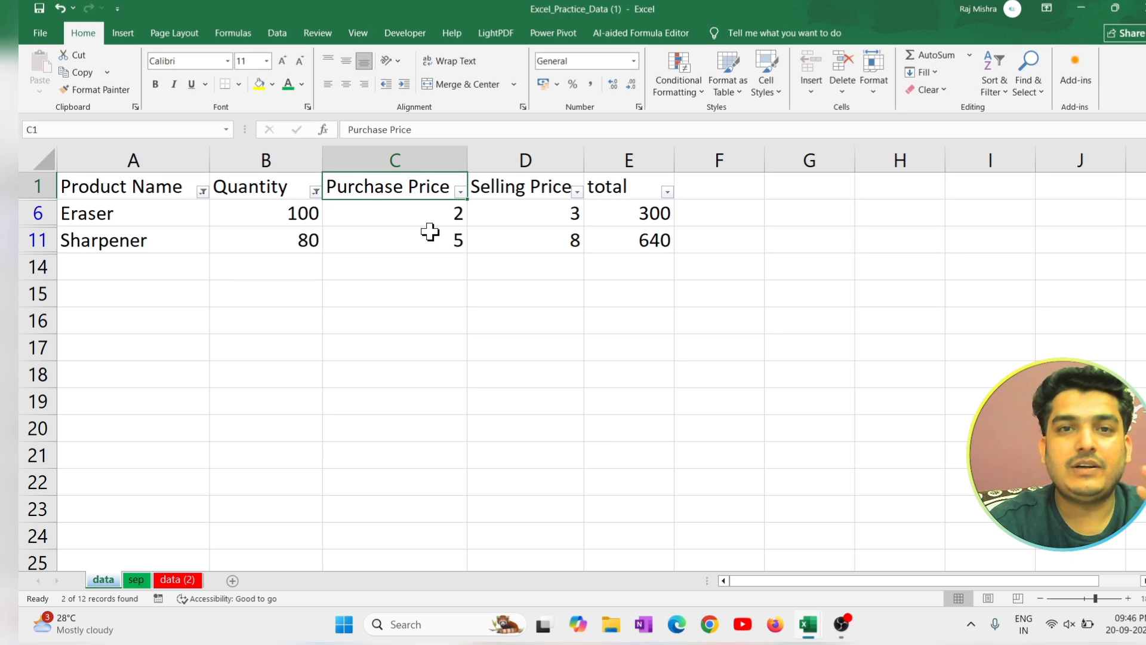
Clear the filters from the Quantity and Product Name columns and turn off filtering for the table.
left_click(314, 191)
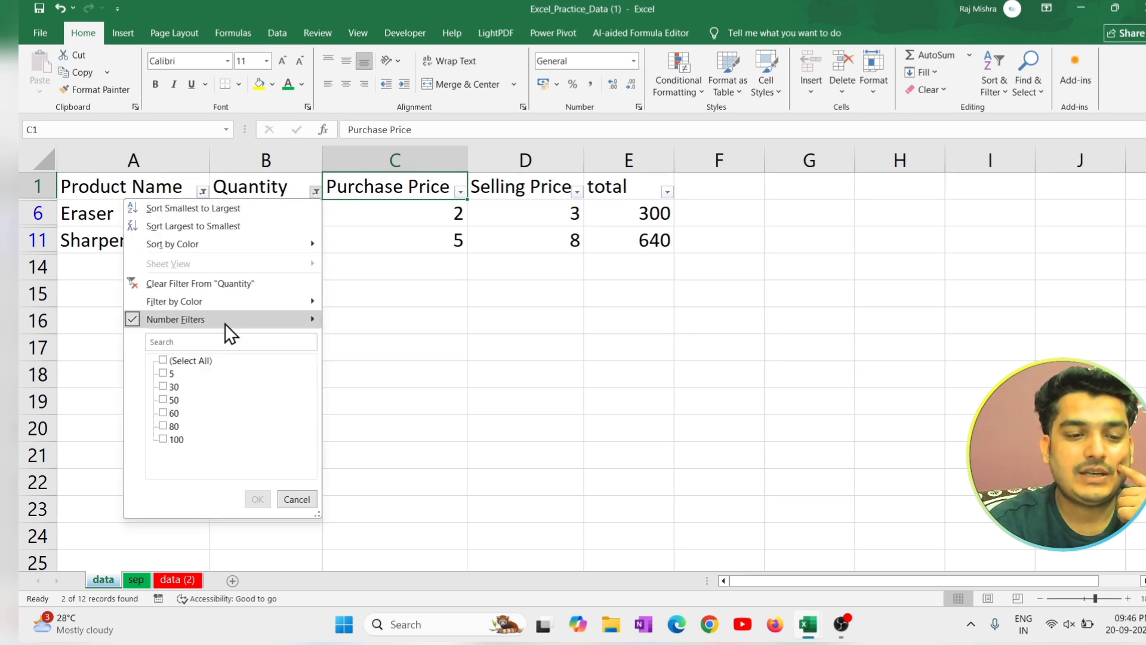
left_click(194, 282)
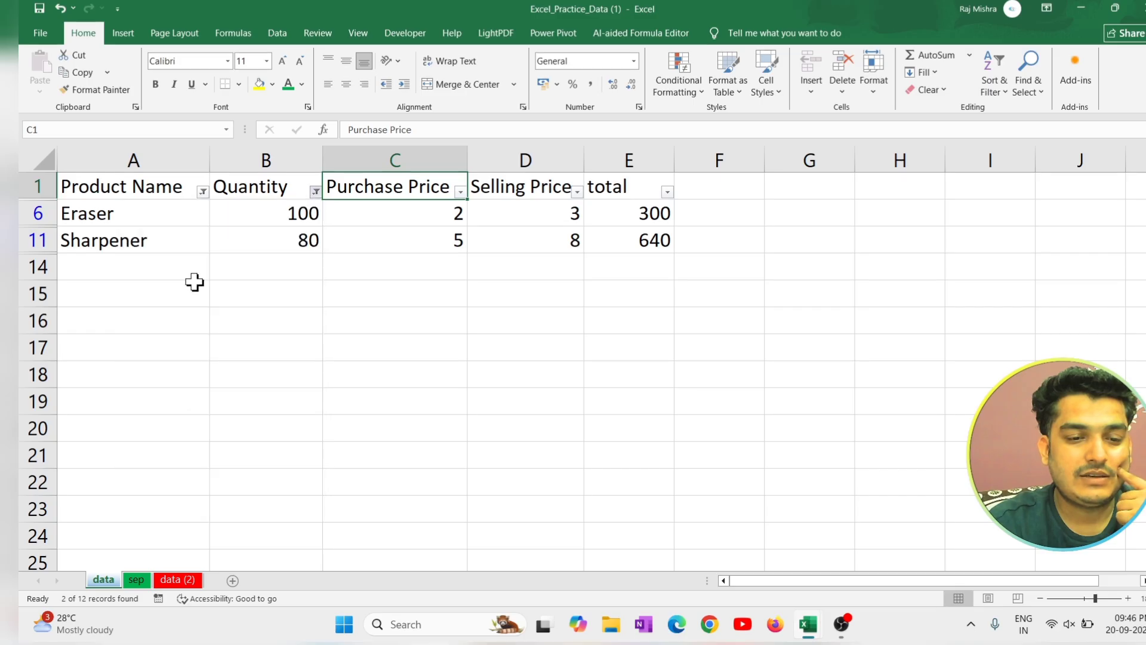
left_click(203, 191)
left_click(89, 285)
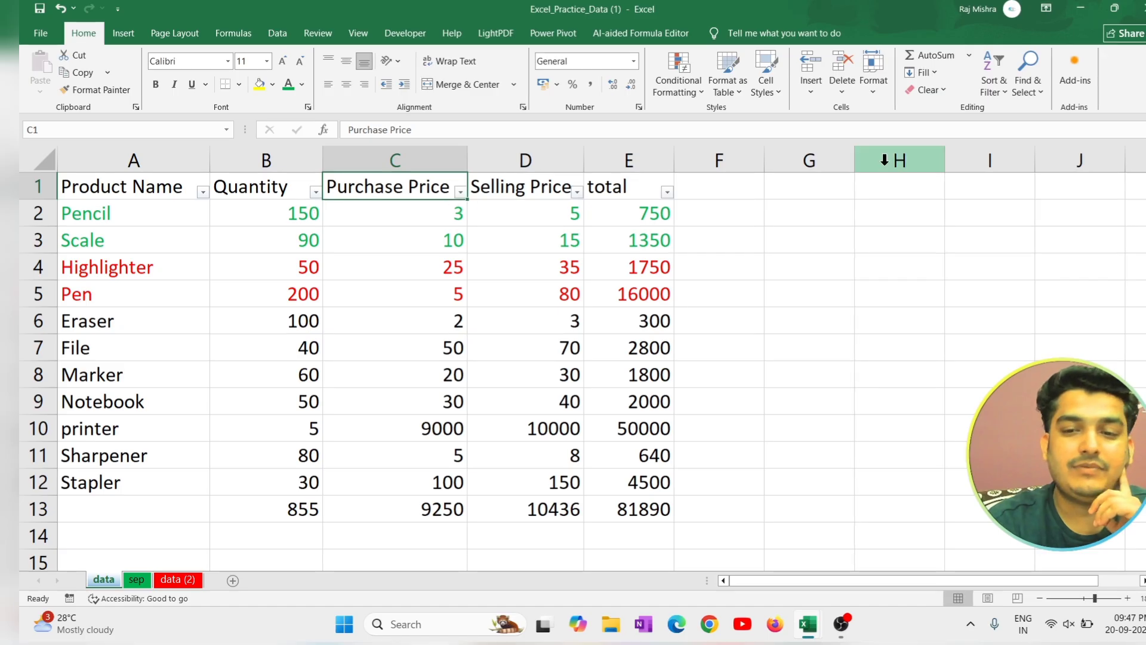
left_click(1006, 77)
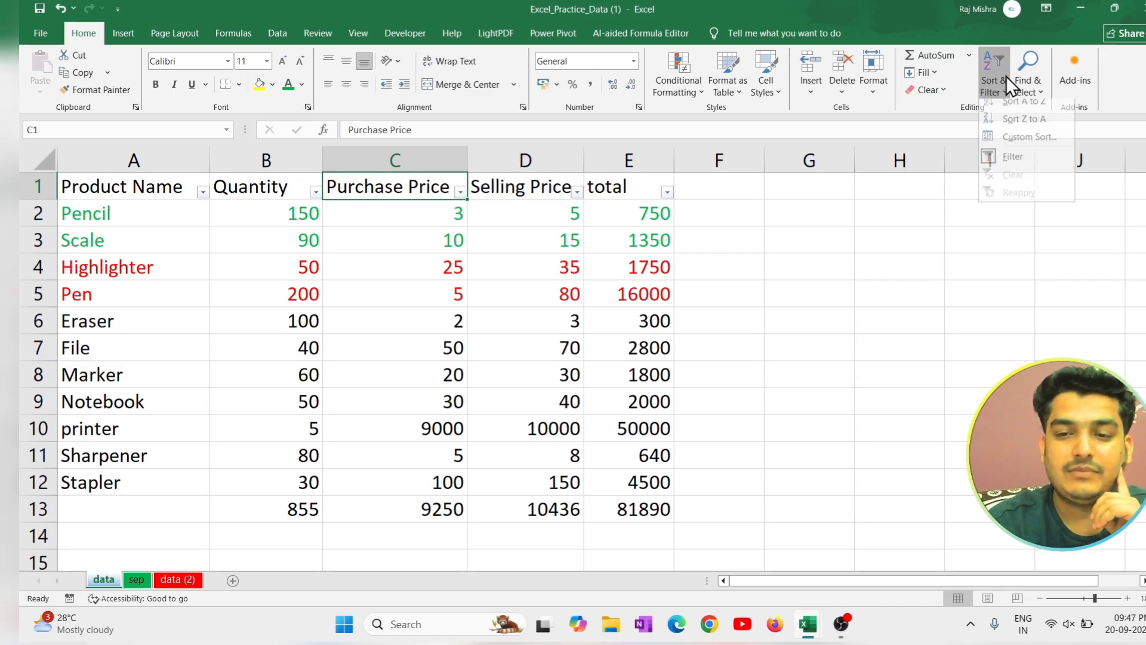
left_click(1015, 163)
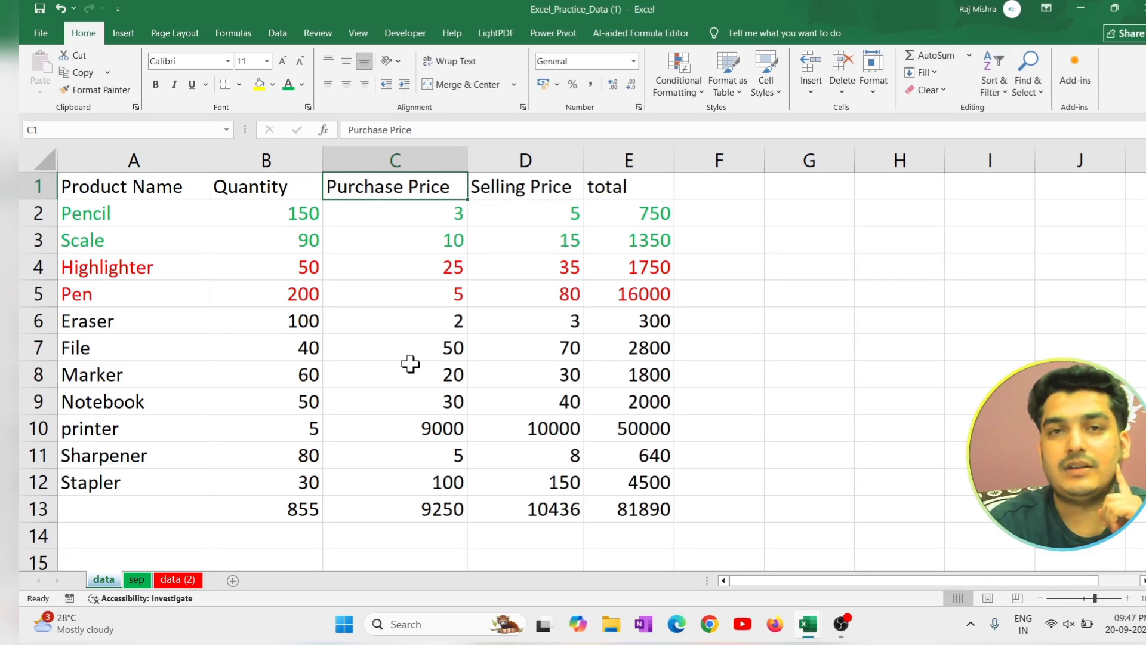
Find all cells containing 3 on the data sheet, select every match, and close the search.
left_click(1029, 88)
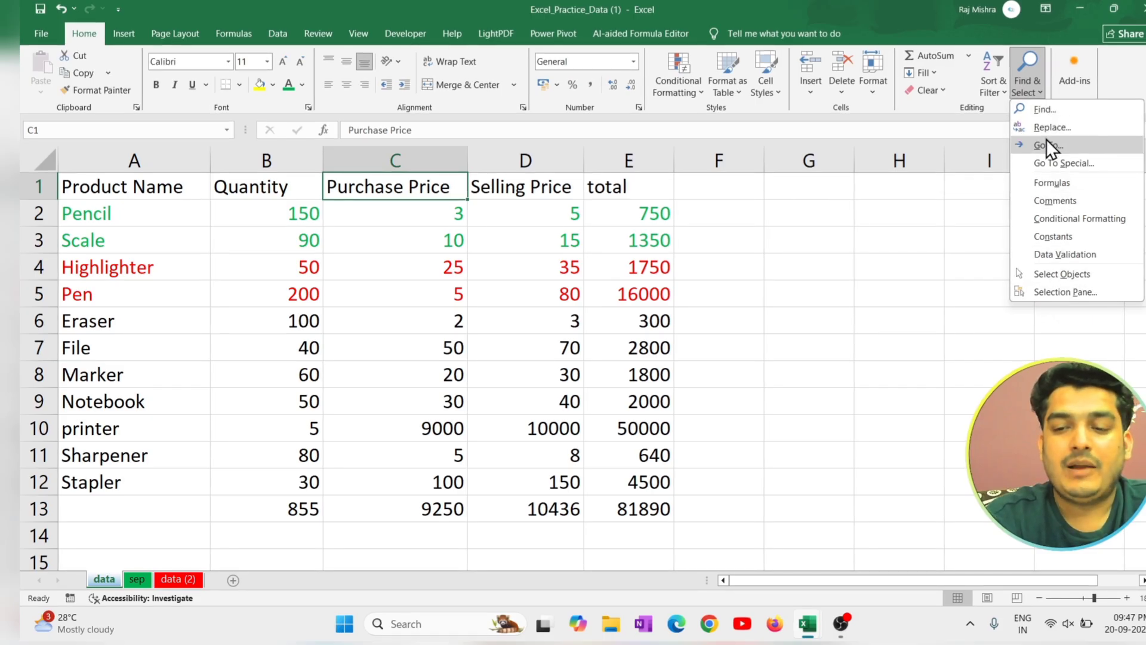
left_click(1062, 108)
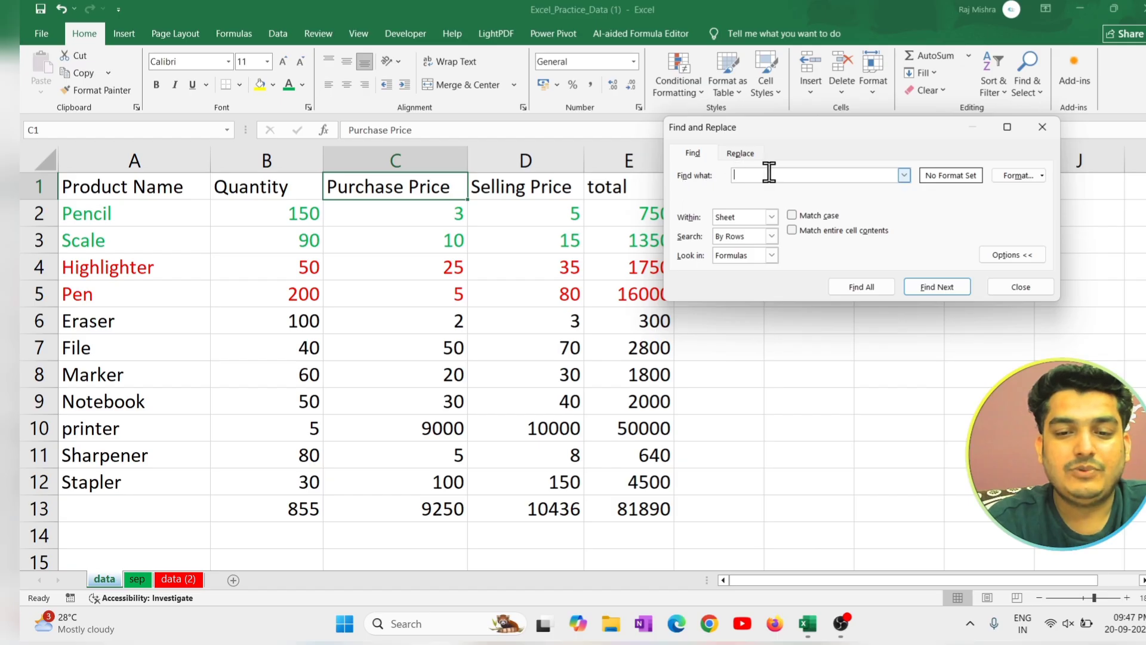
type("3")
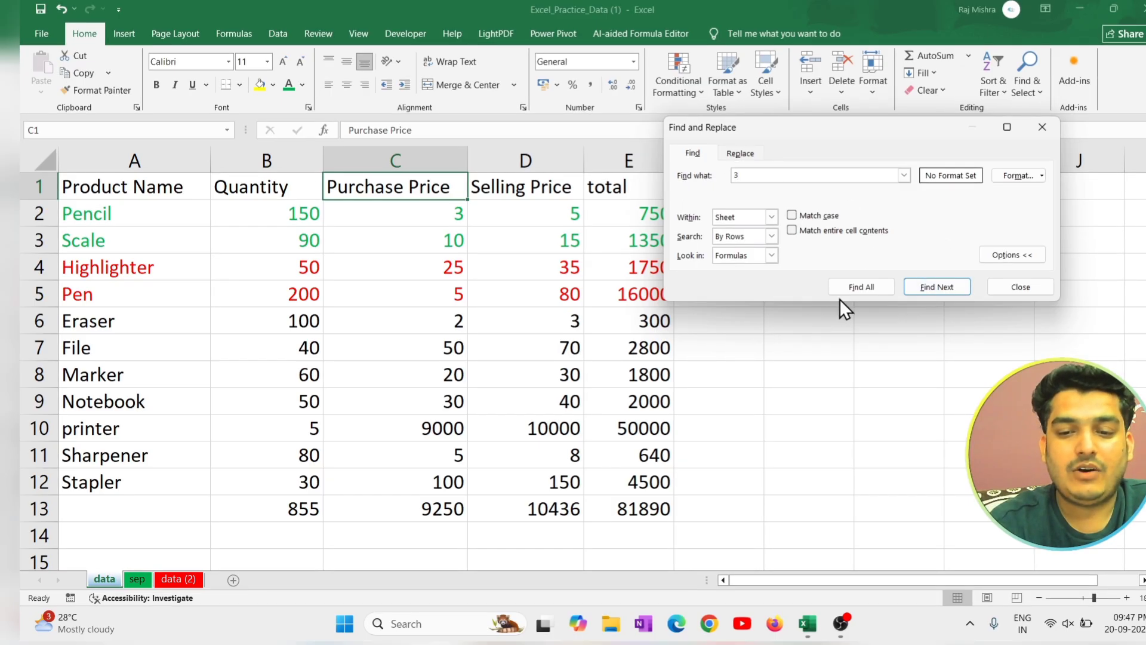
left_click(862, 289)
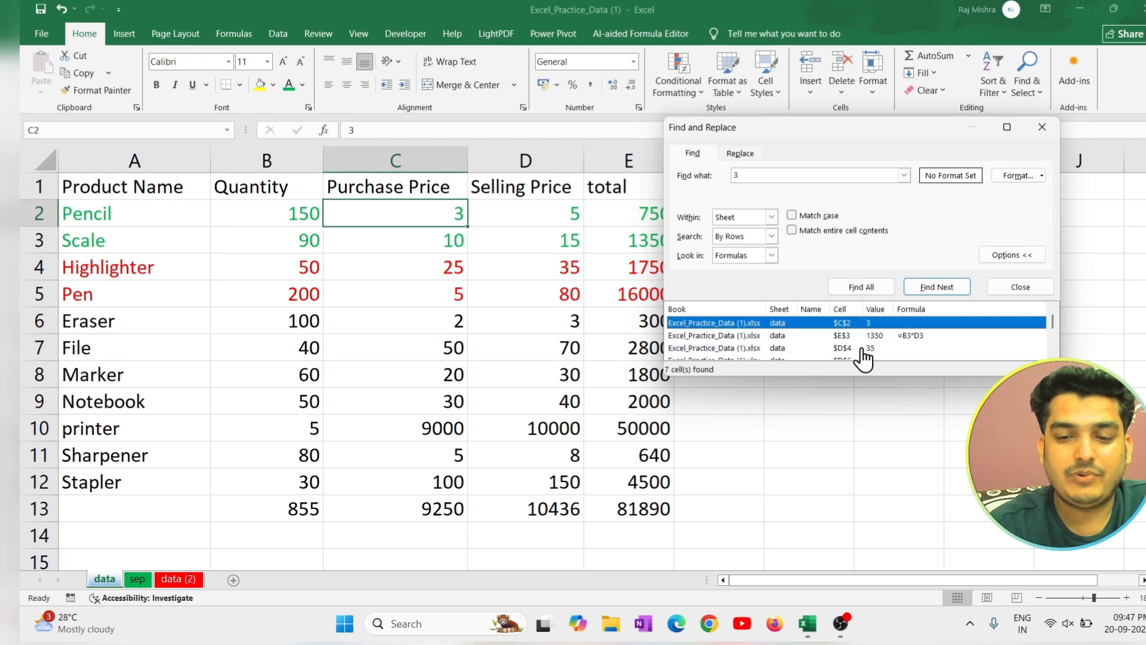
key("ctrl+a")
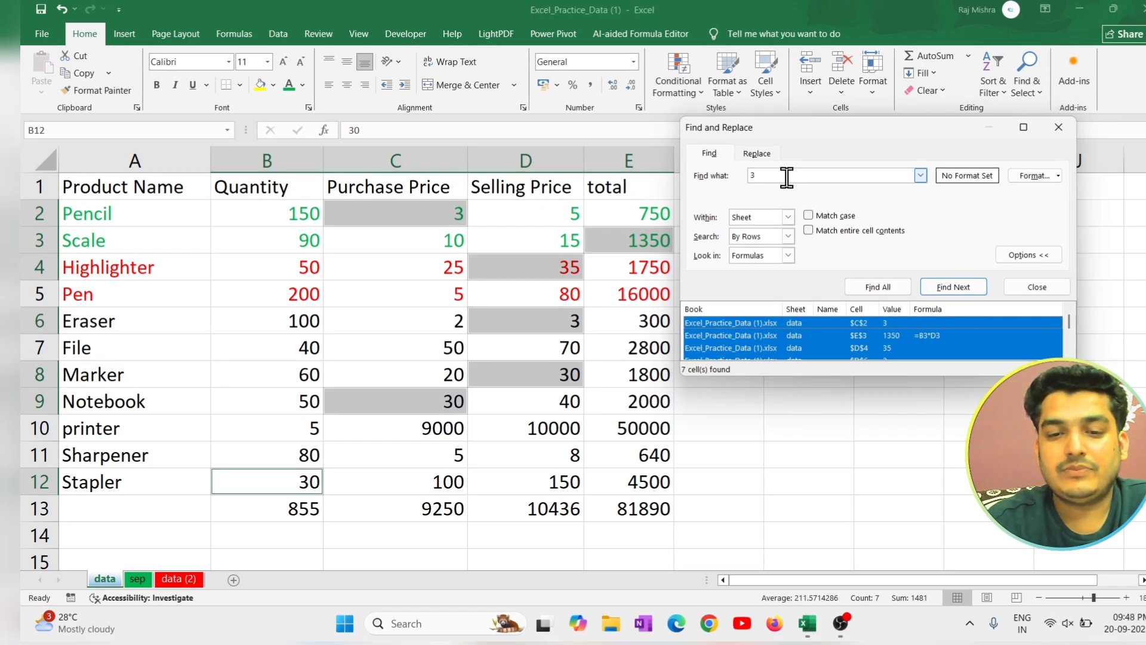
left_click(748, 176)
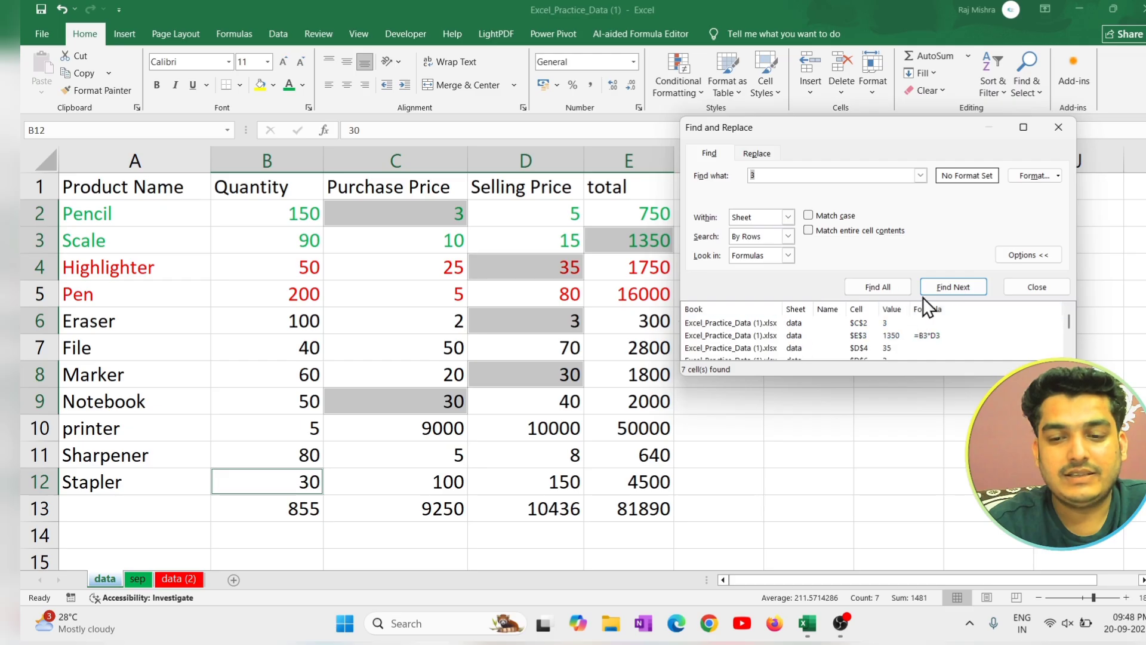
left_click(1065, 287)
left_click(809, 320)
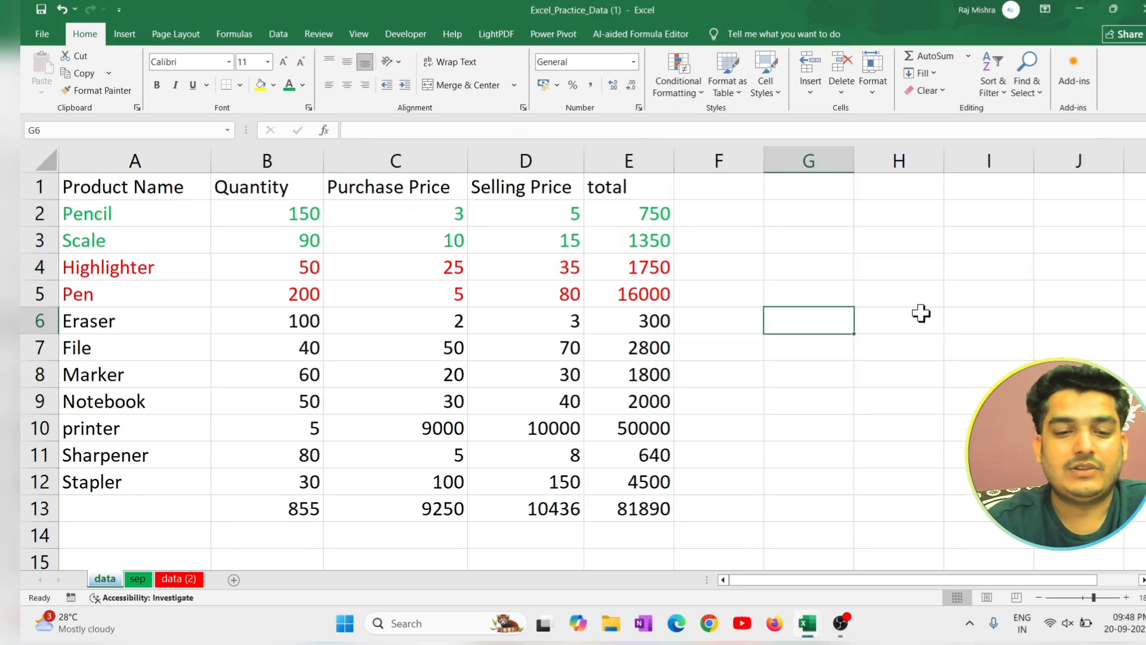
Replace all occurrences of 10 with 101 on the data sheet and close the Find and Replace dialog.
left_click(1027, 90)
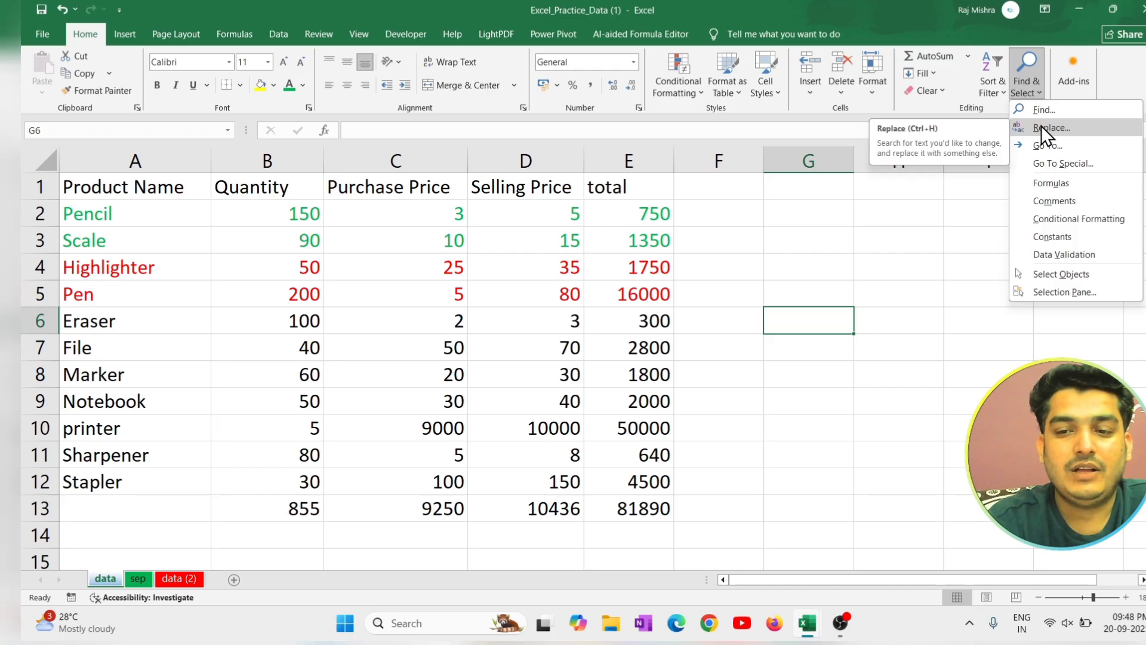
left_click(1042, 126)
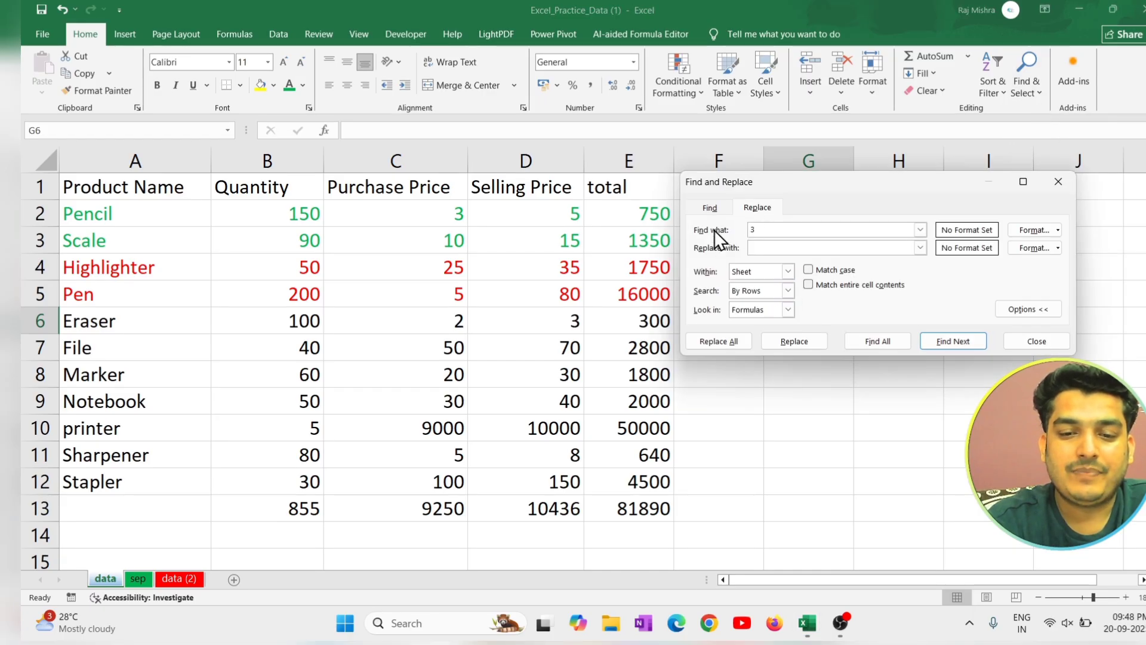
left_click_drag(759, 230, 736, 224)
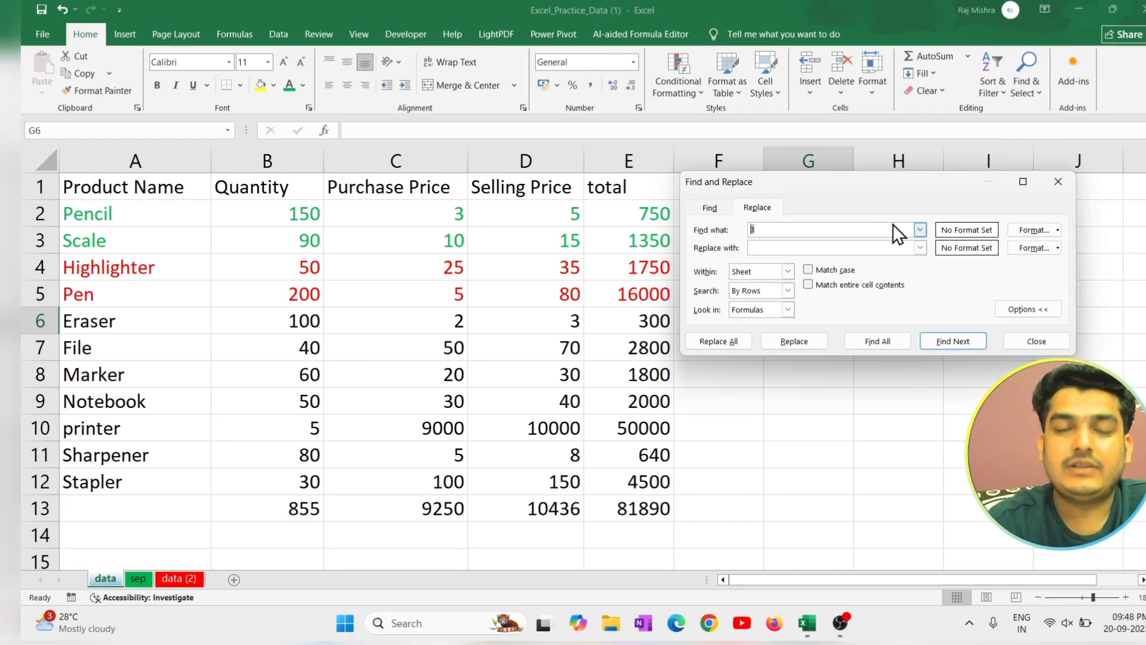
type("10")
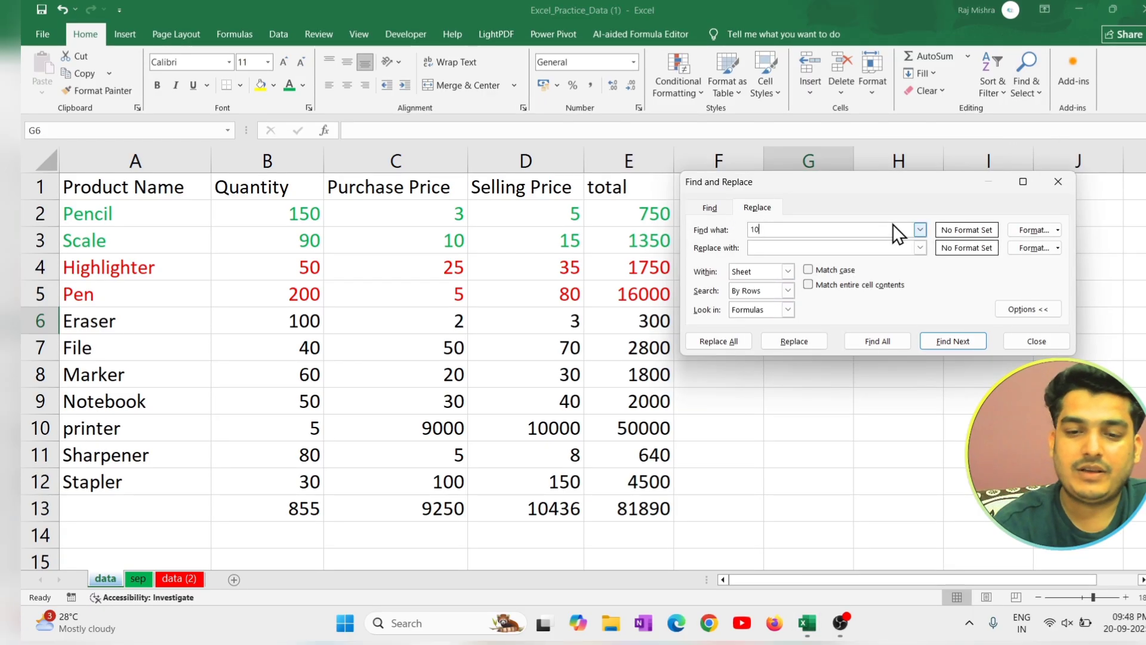
left_click(771, 248)
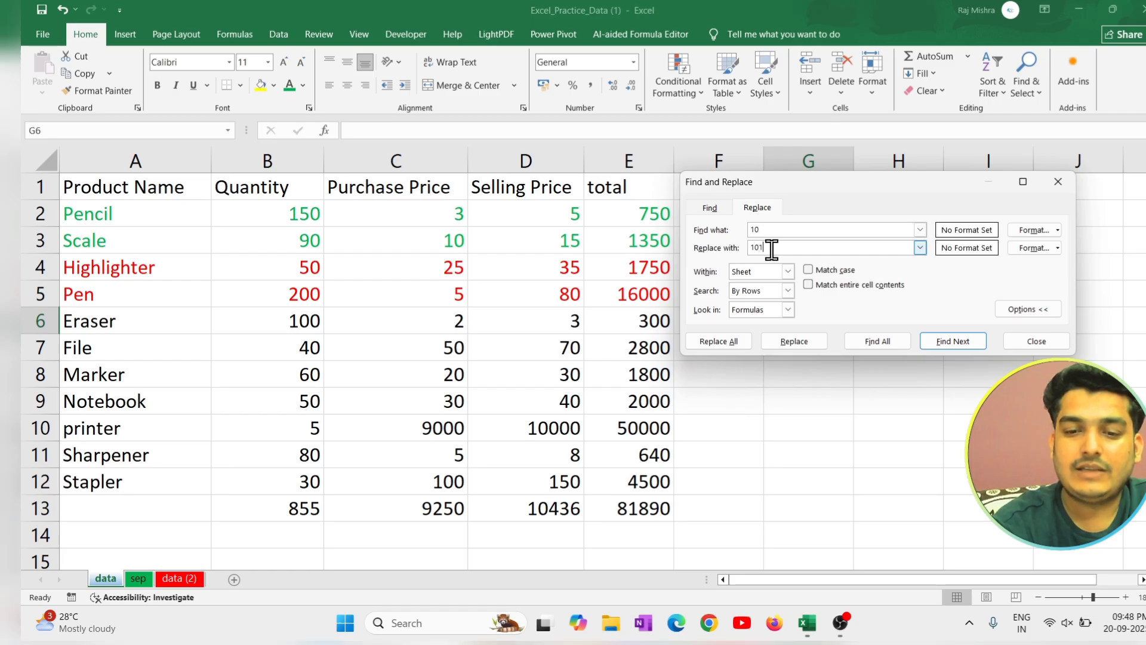
type("101")
left_click_drag(827, 180, 868, 101)
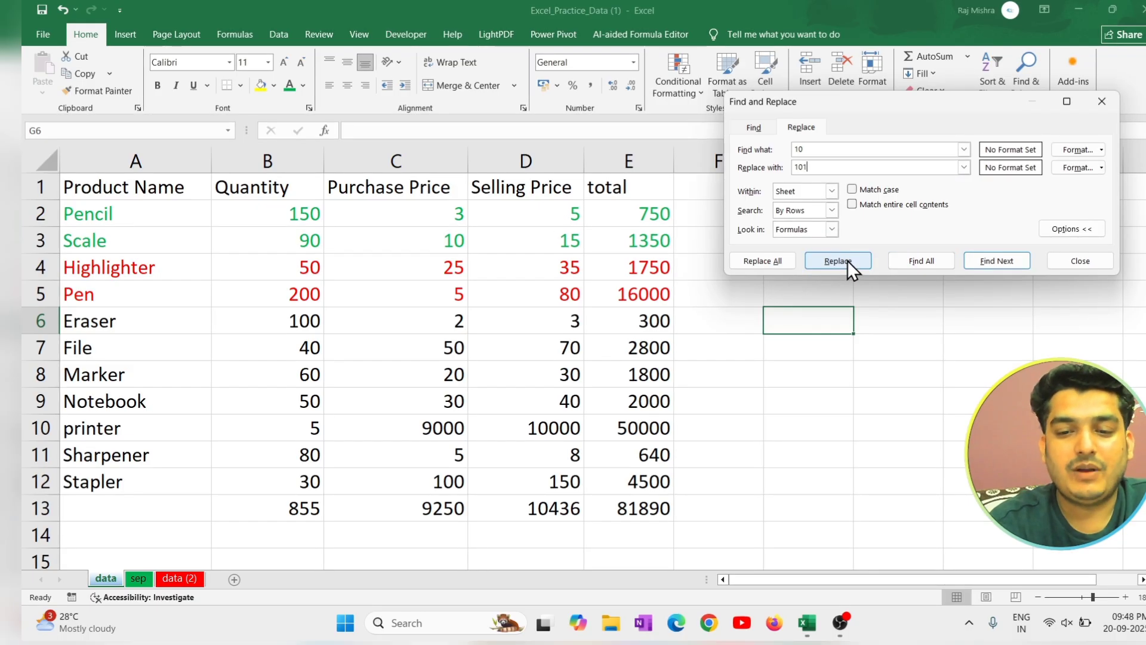
left_click(778, 262)
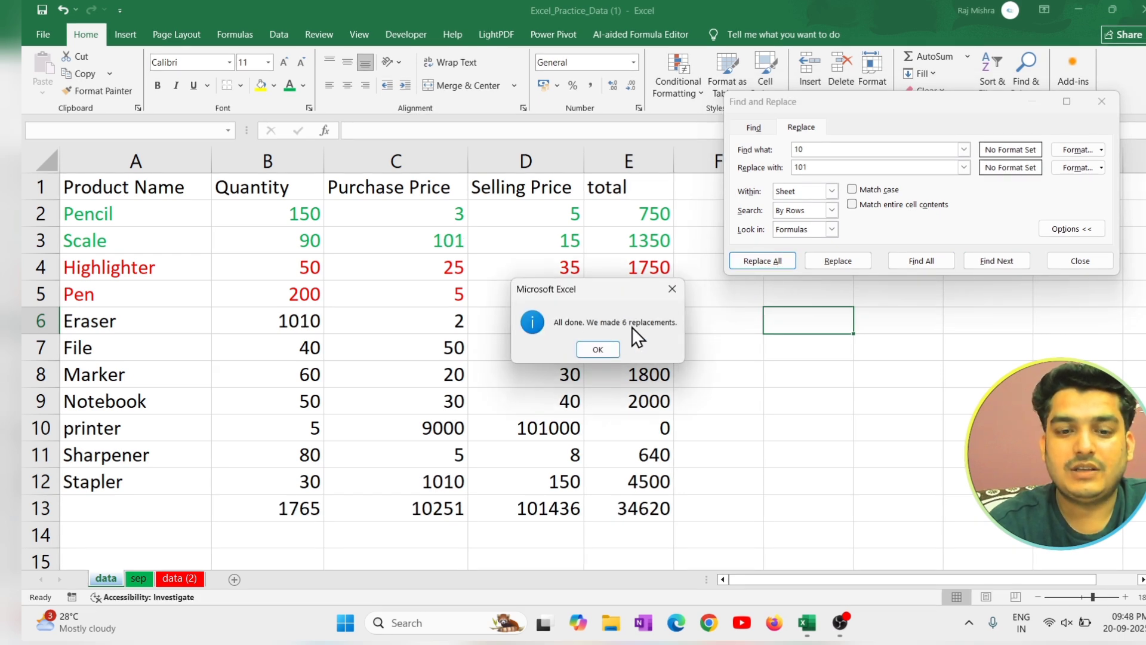
left_click(595, 349)
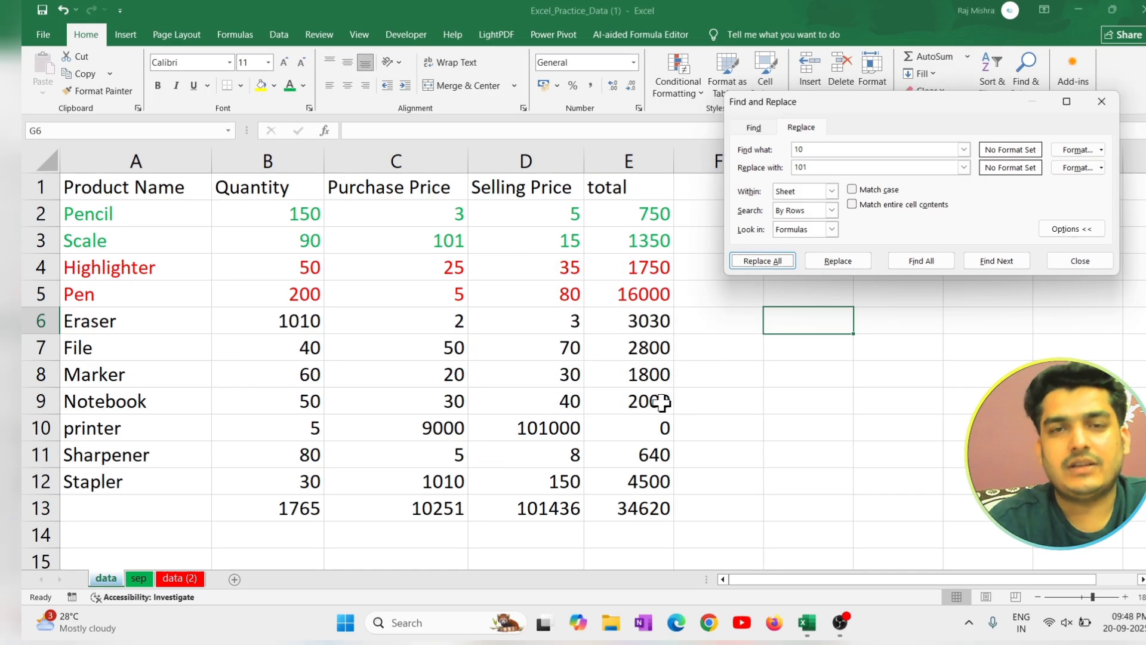
left_click(1101, 102)
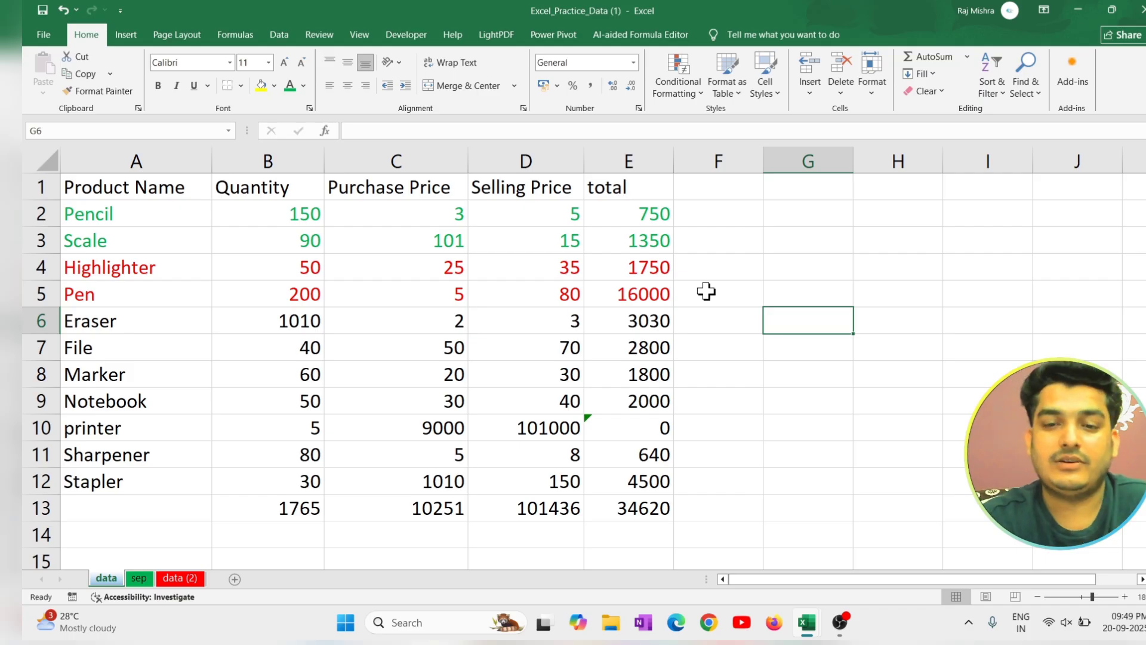
Use Go To to jump to cell A2.
left_click(1026, 80)
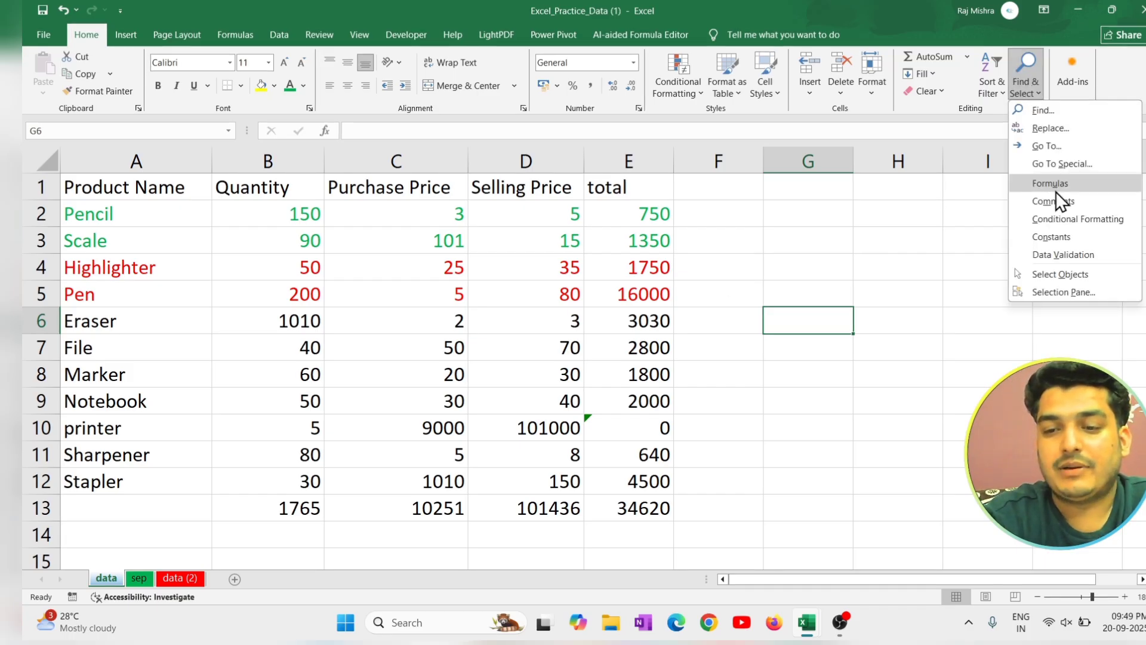
left_click(1060, 145)
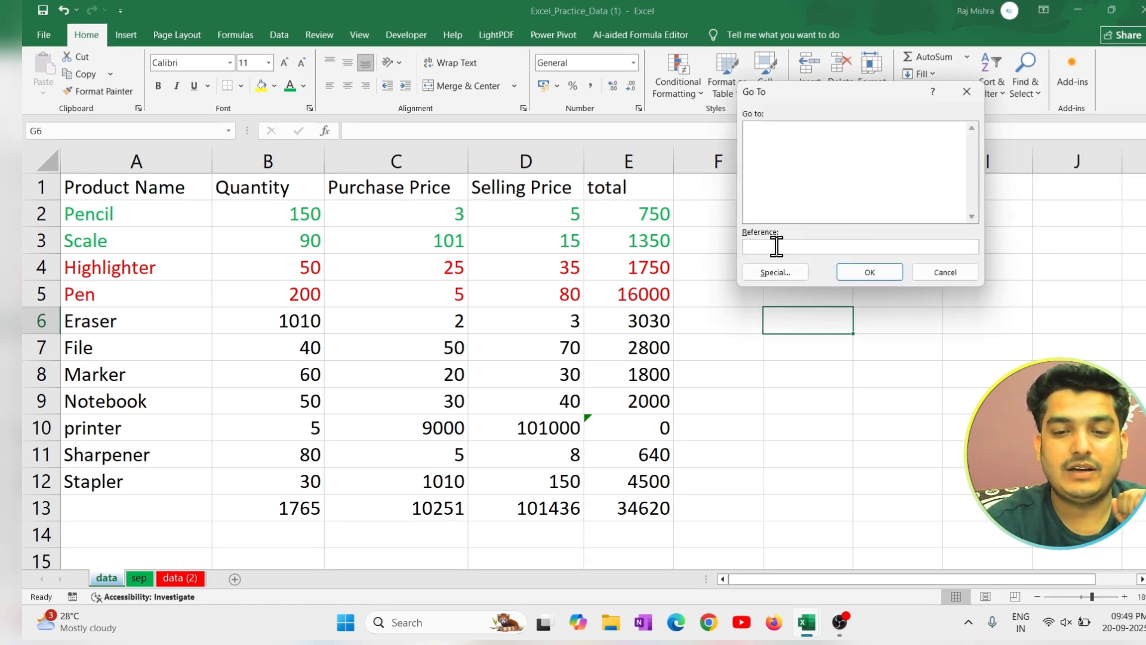
type("A")
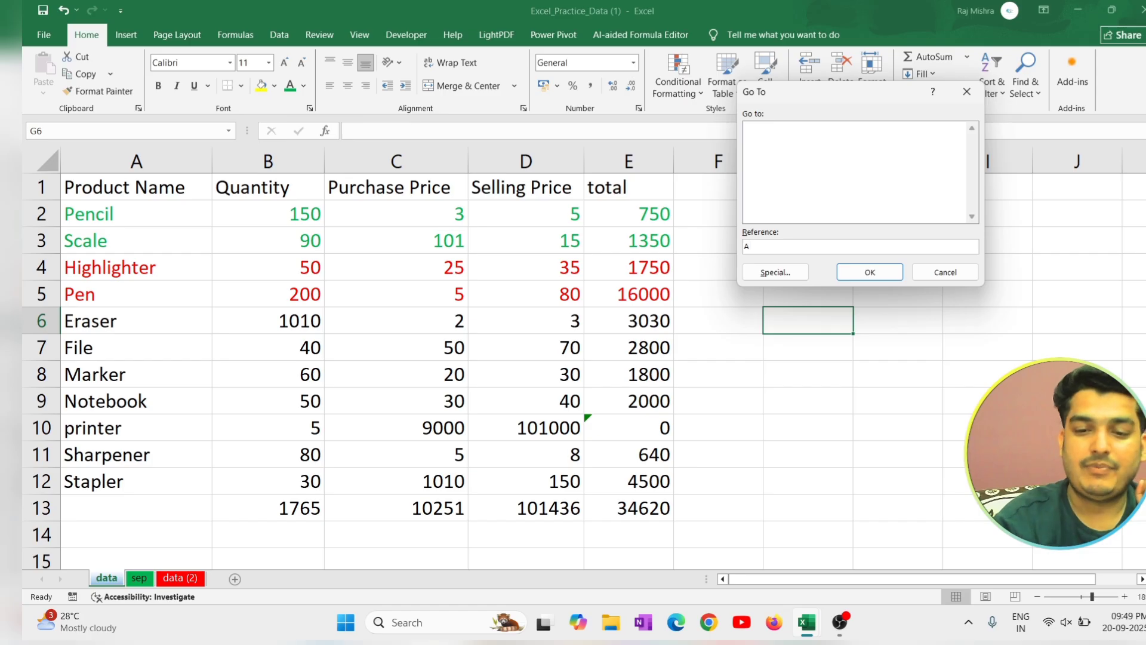
type("2")
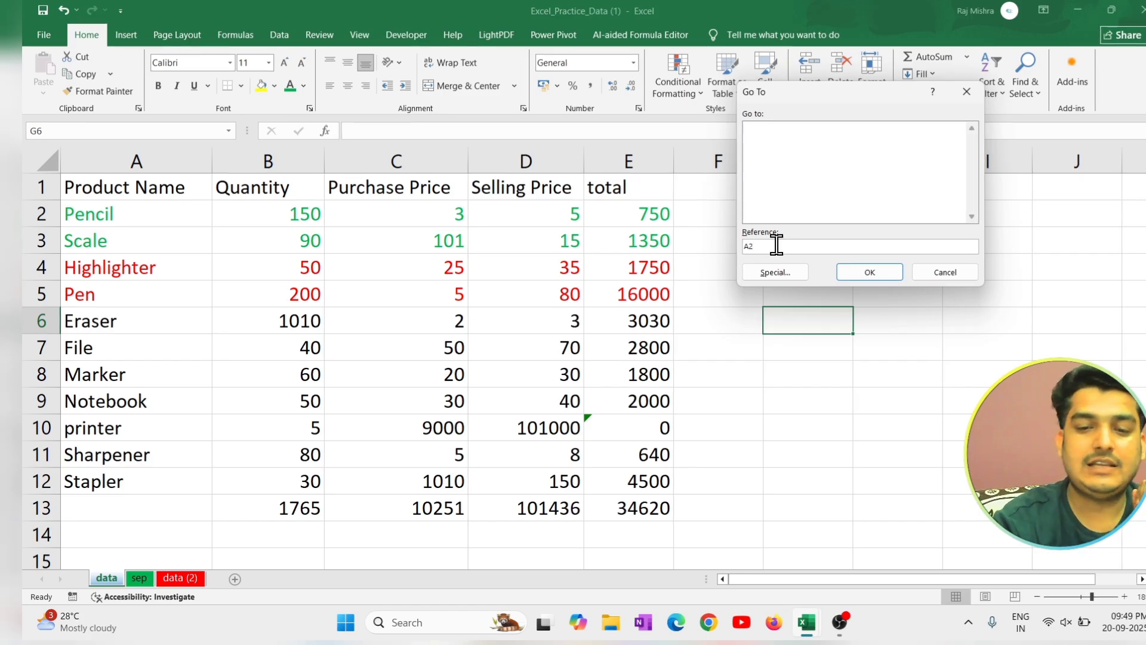
left_click(862, 270)
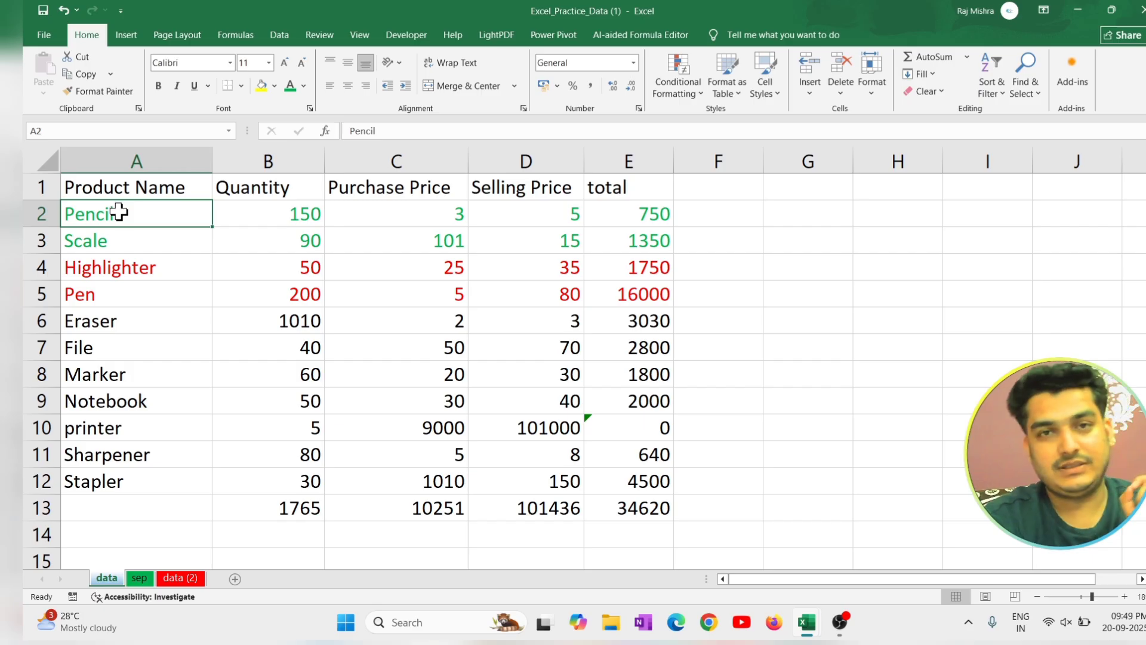
Select all cells on the data sheet that contain formulas.
left_click(1012, 87)
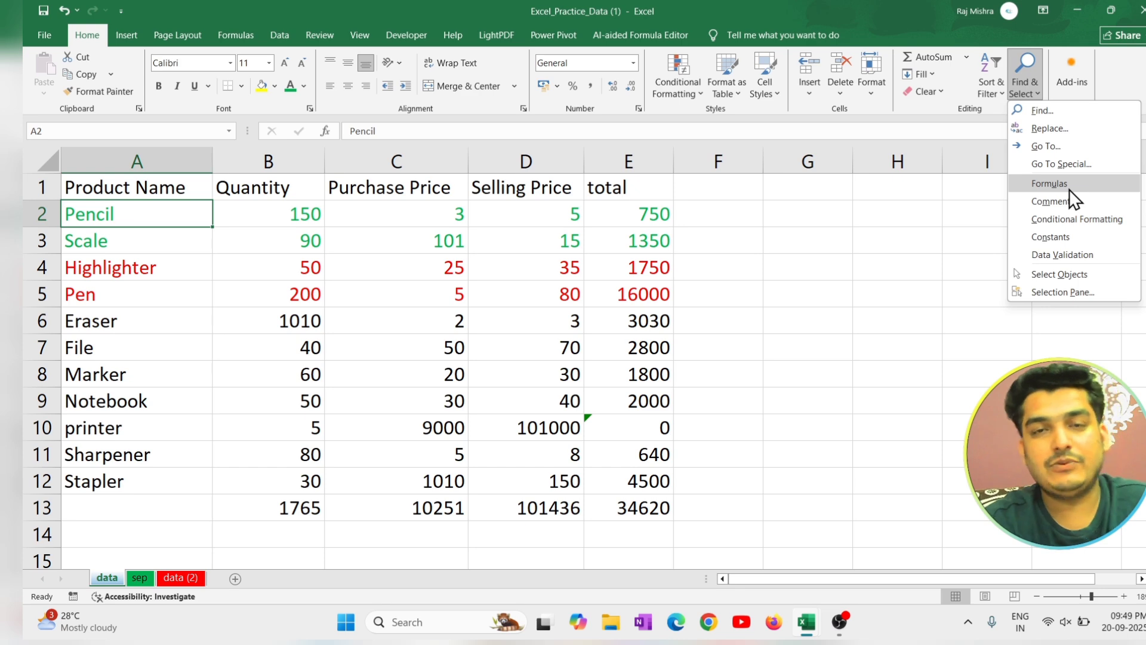
left_click(868, 321)
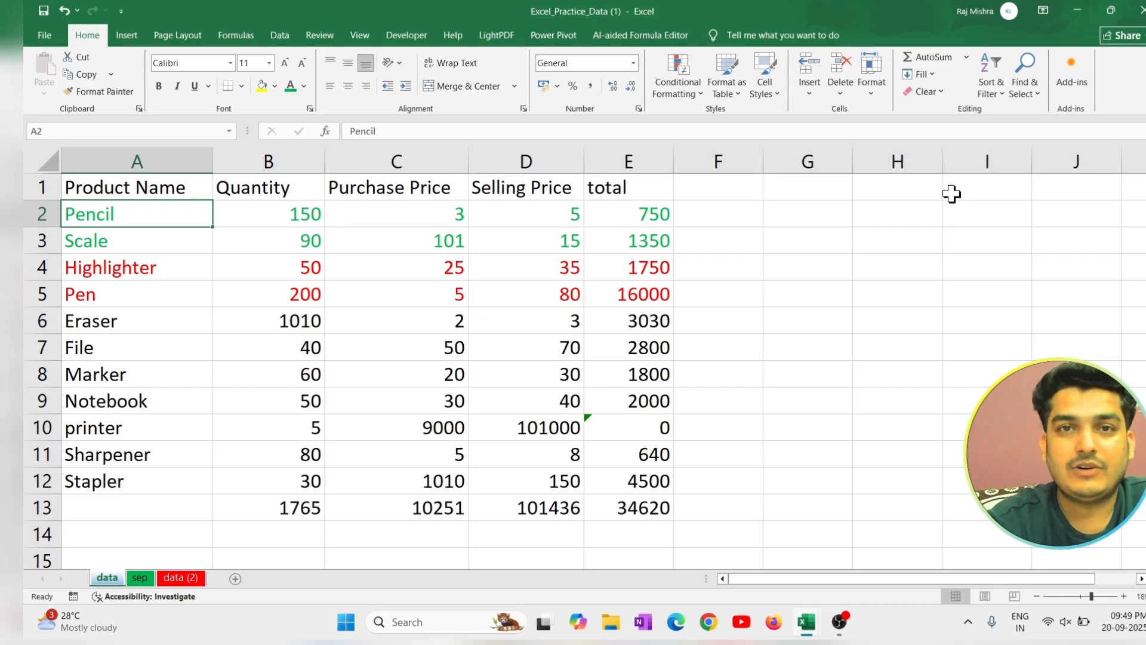
left_click(1018, 92)
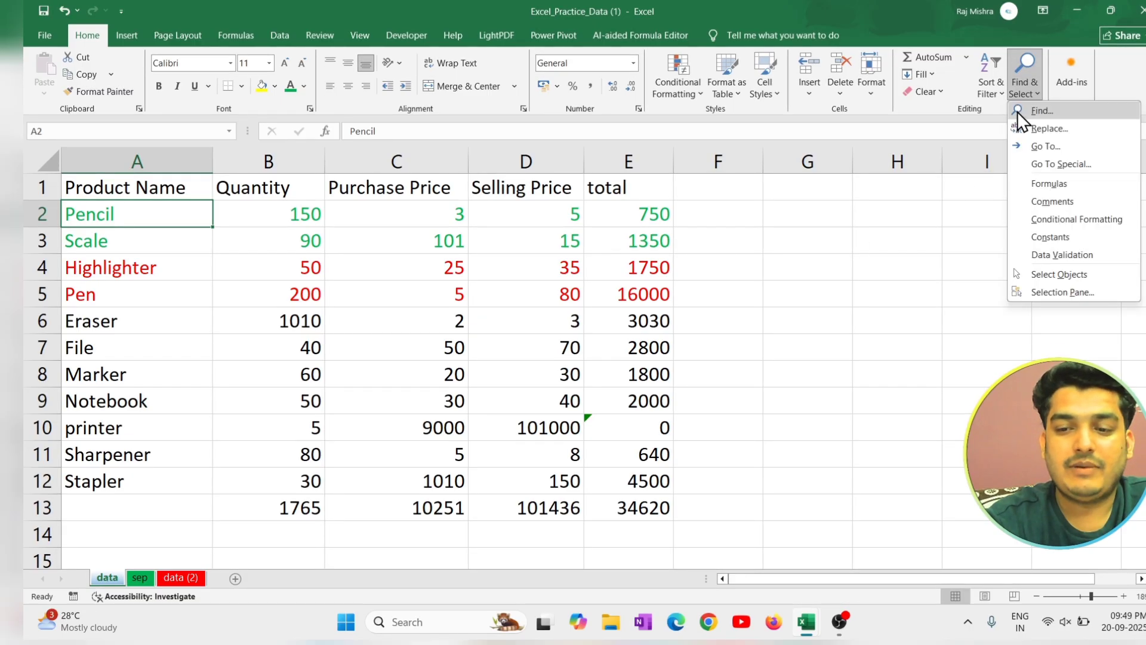
left_click(1042, 188)
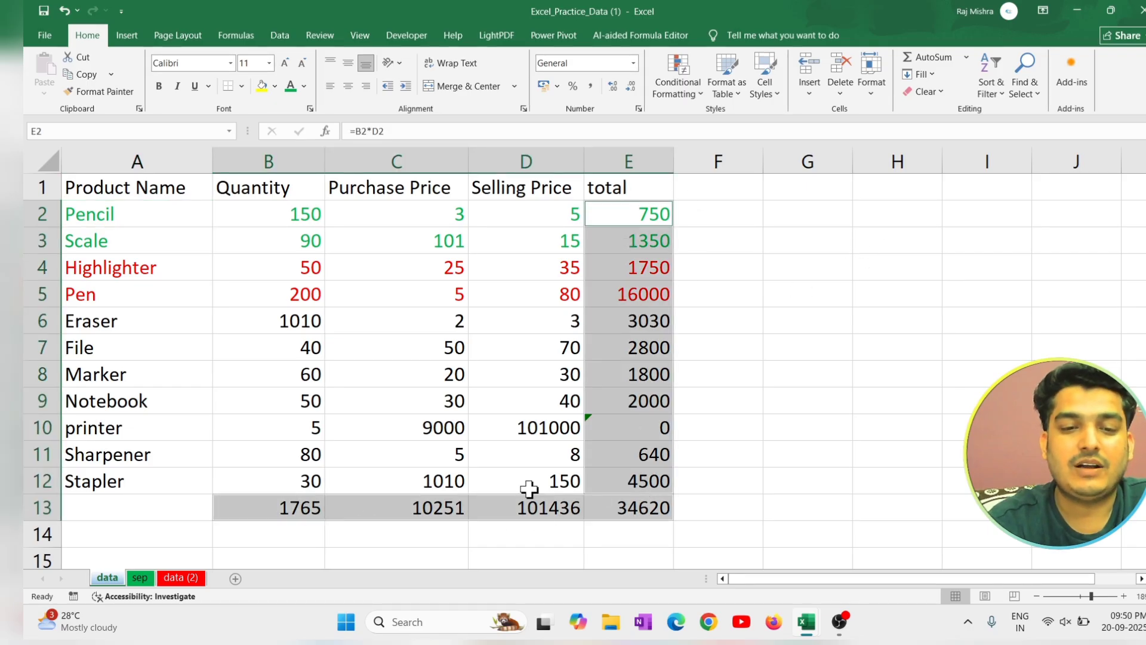
Change the font colour of the selected formula cells to red and deselect them.
left_click(305, 86)
left_click(314, 326)
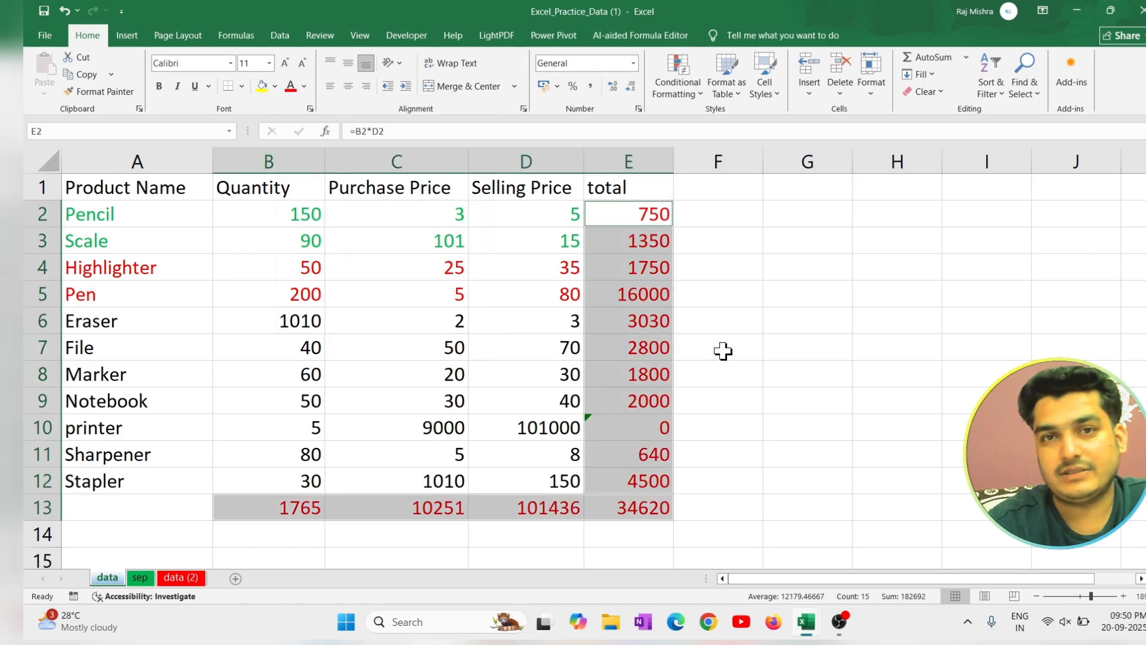
left_click(1038, 218)
Try to select all cells with comments on the data sheet and dismiss the message.
left_click(1024, 77)
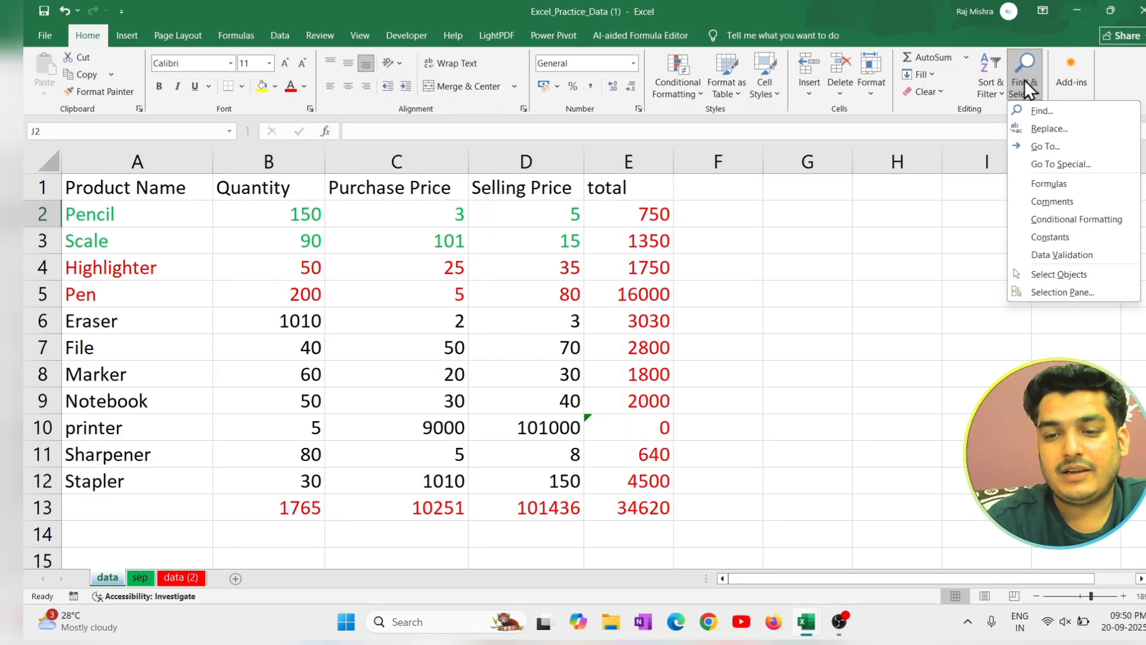
left_click(1077, 202)
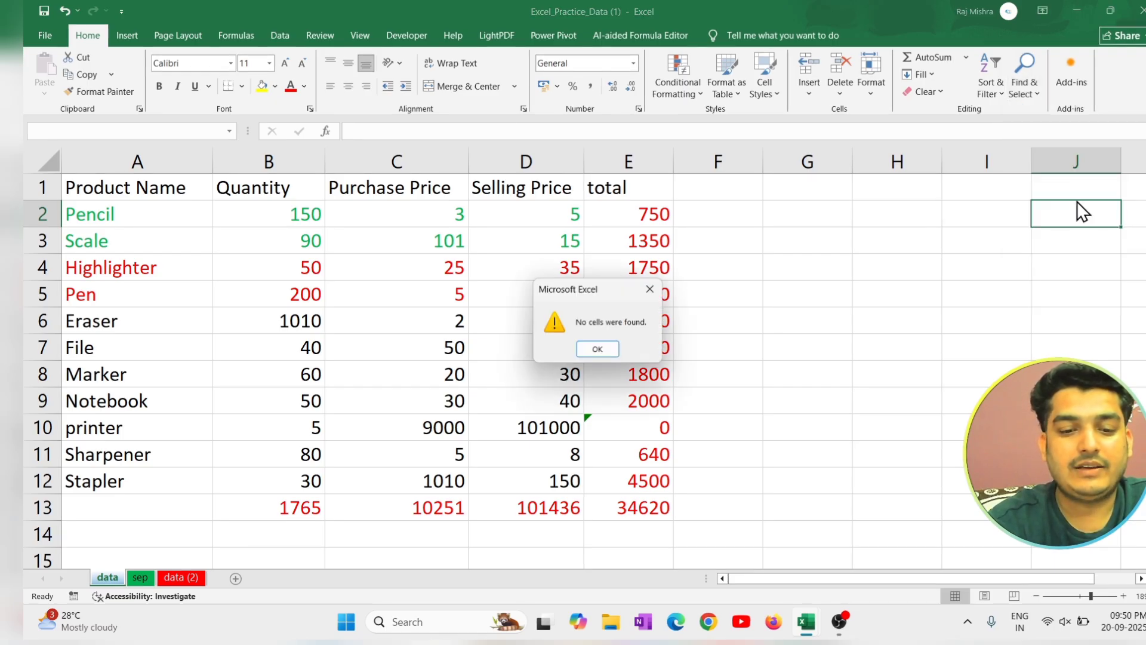
left_click(650, 289)
Add a note reading "sdfsdf" to cell A4 and another with the same text to cell B9.
left_click(208, 261)
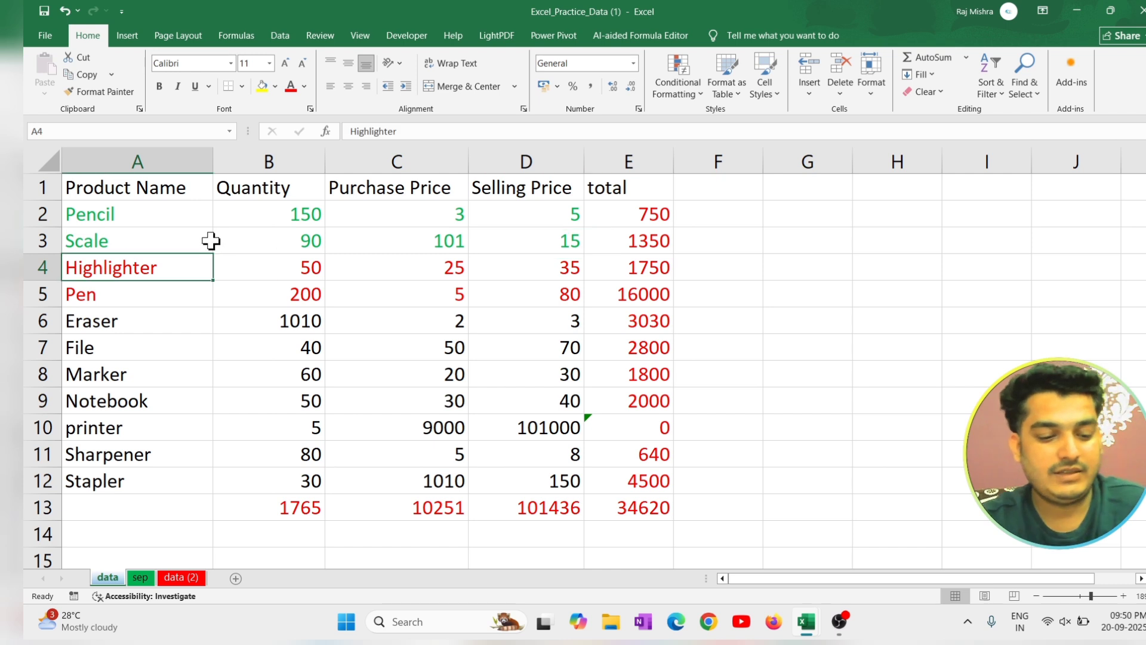
key("XF86AudioLowerVolume")
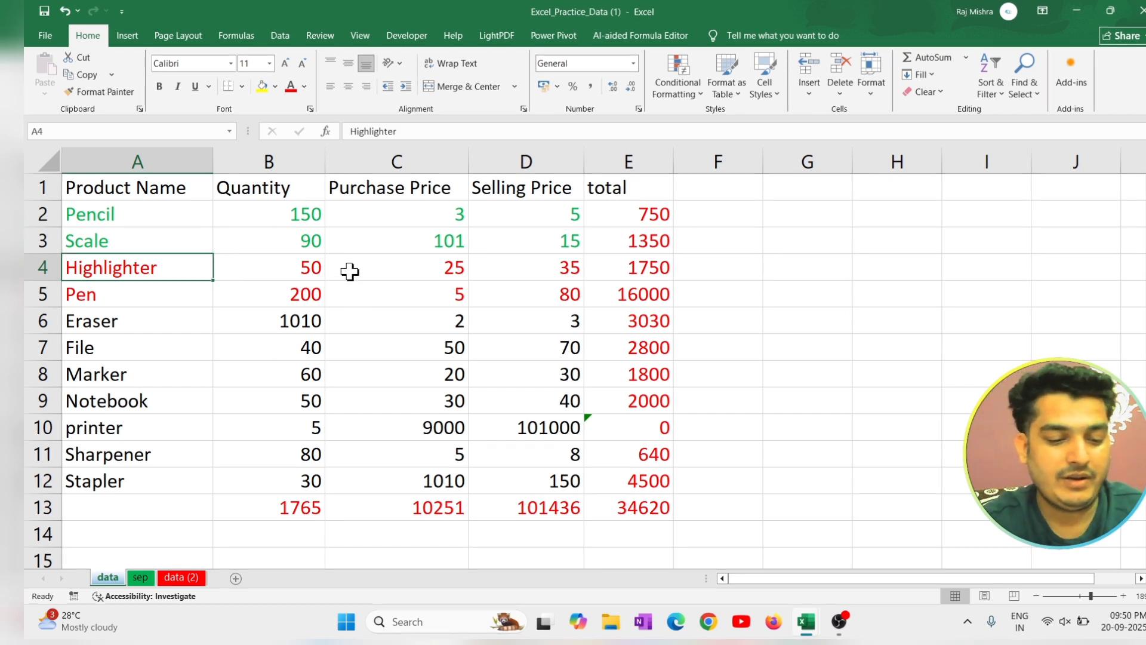
key("shift+F2")
type("sdfsdf")
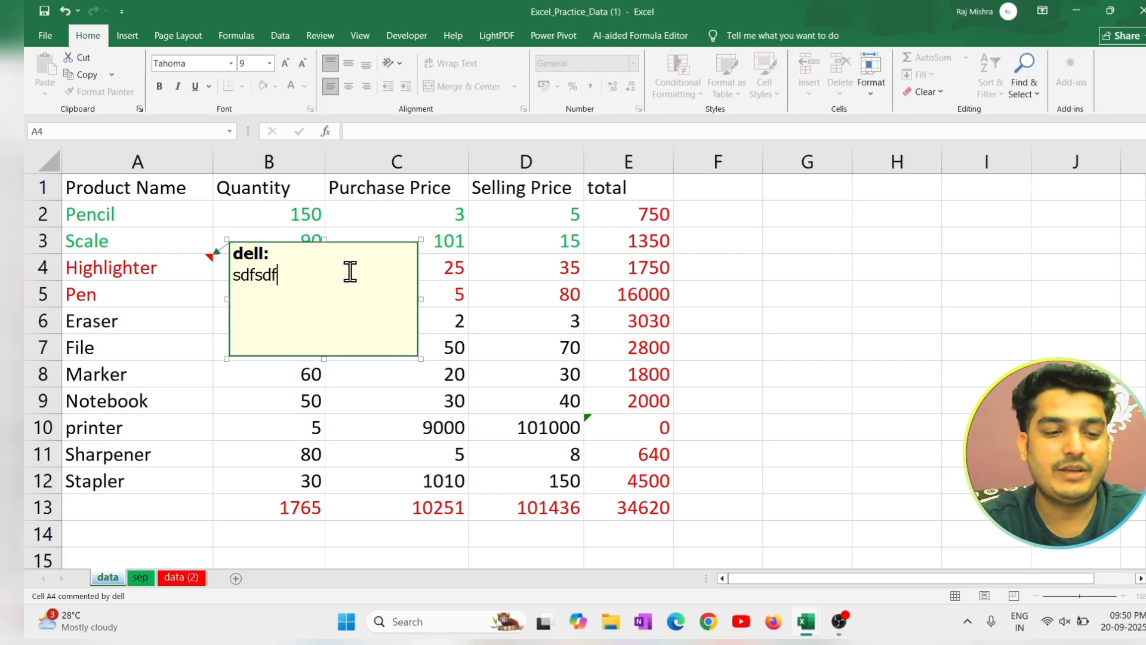
left_click(320, 407)
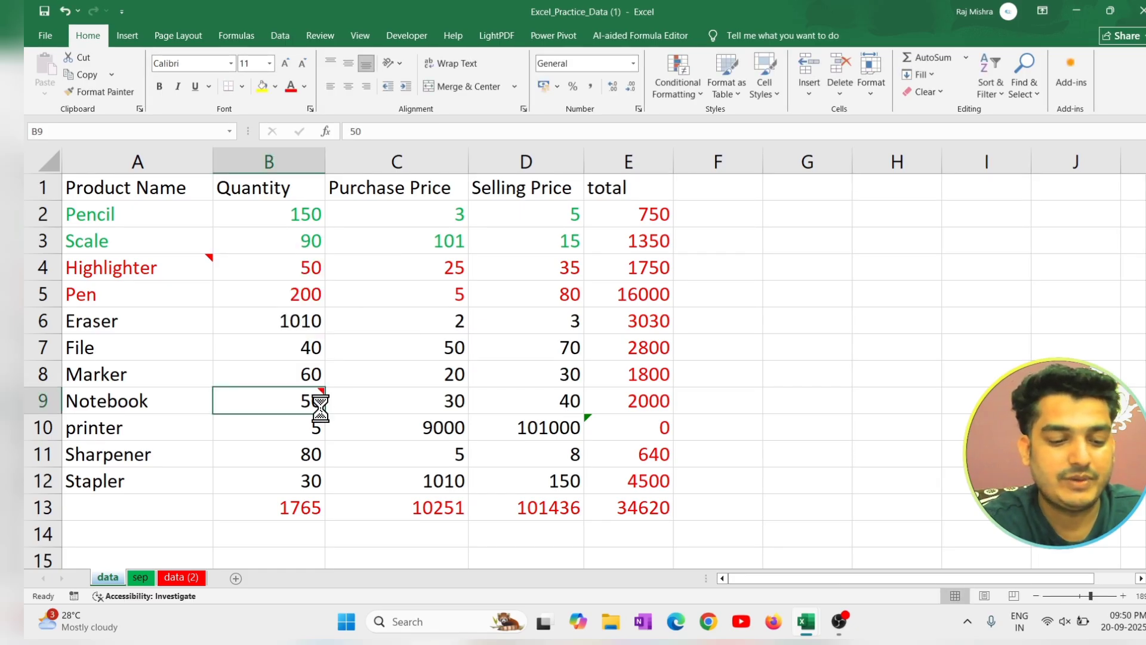
key("shift+F2")
type("sdfsdf")
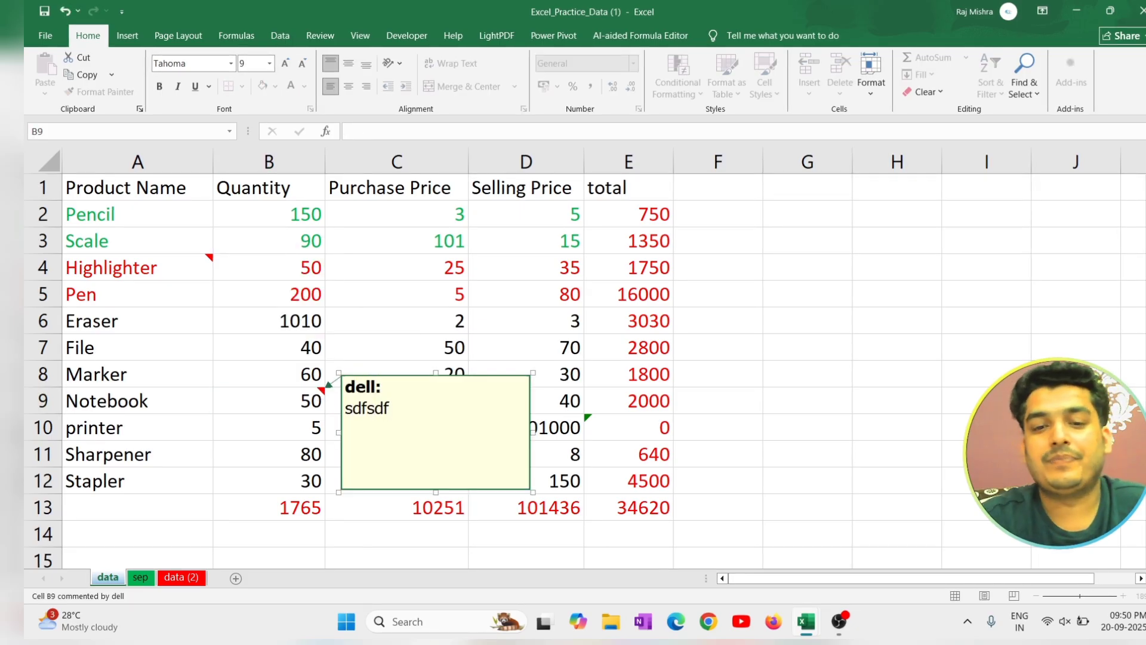
left_click(798, 355)
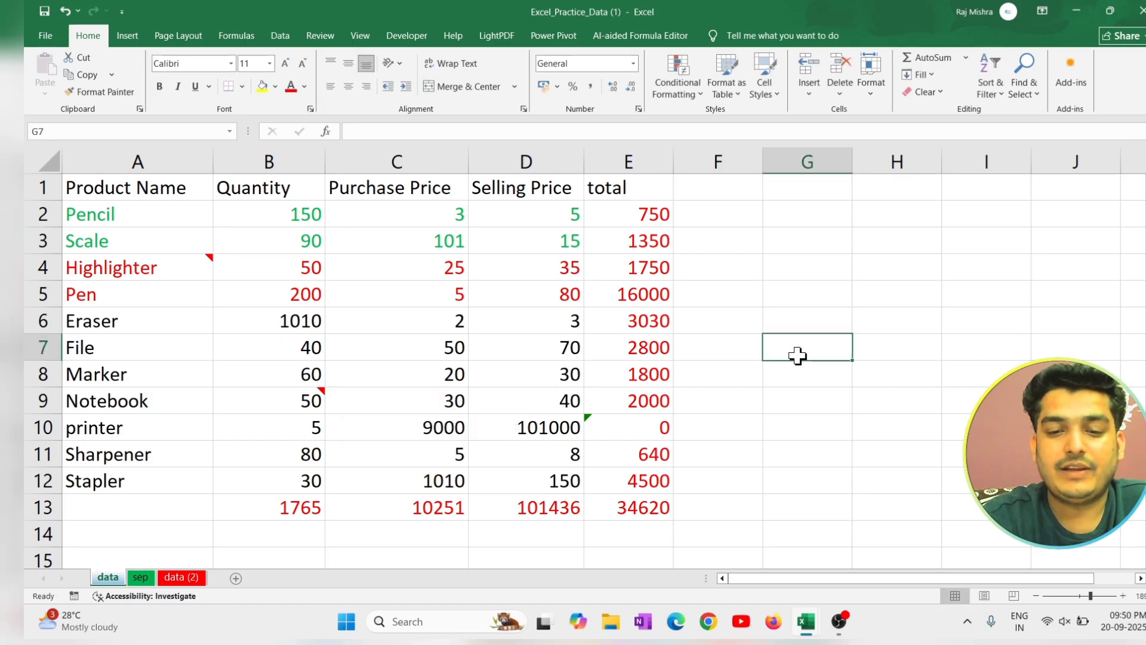
Select all cells with comments on the data sheet and clear their comments.
left_click(1023, 95)
left_click(1049, 200)
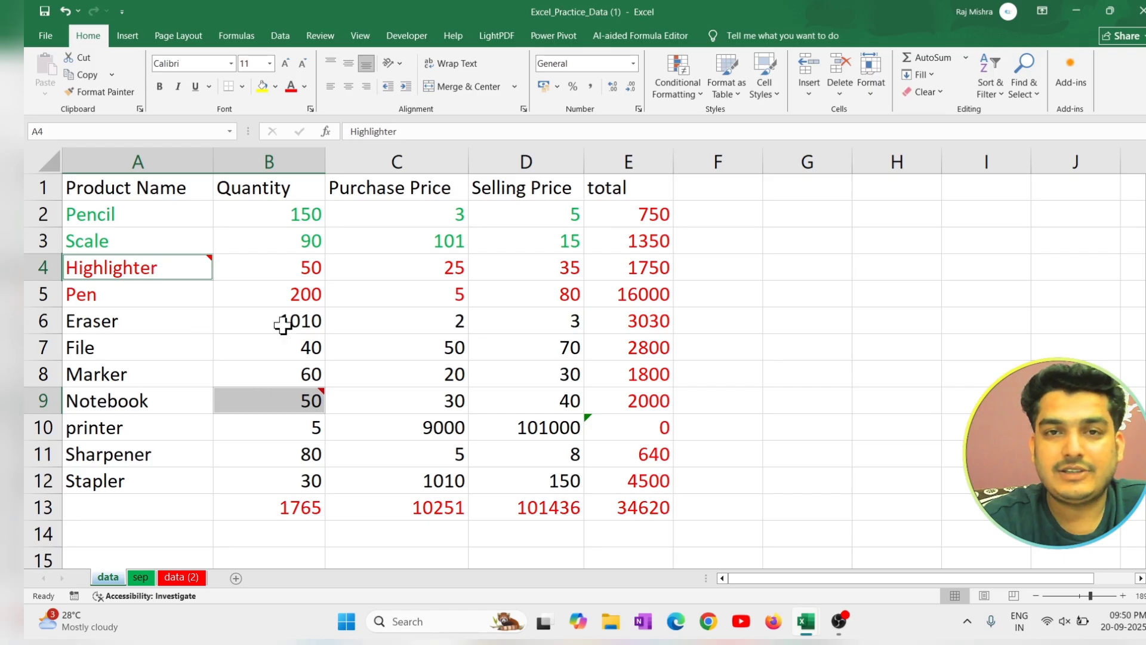
left_click(935, 92)
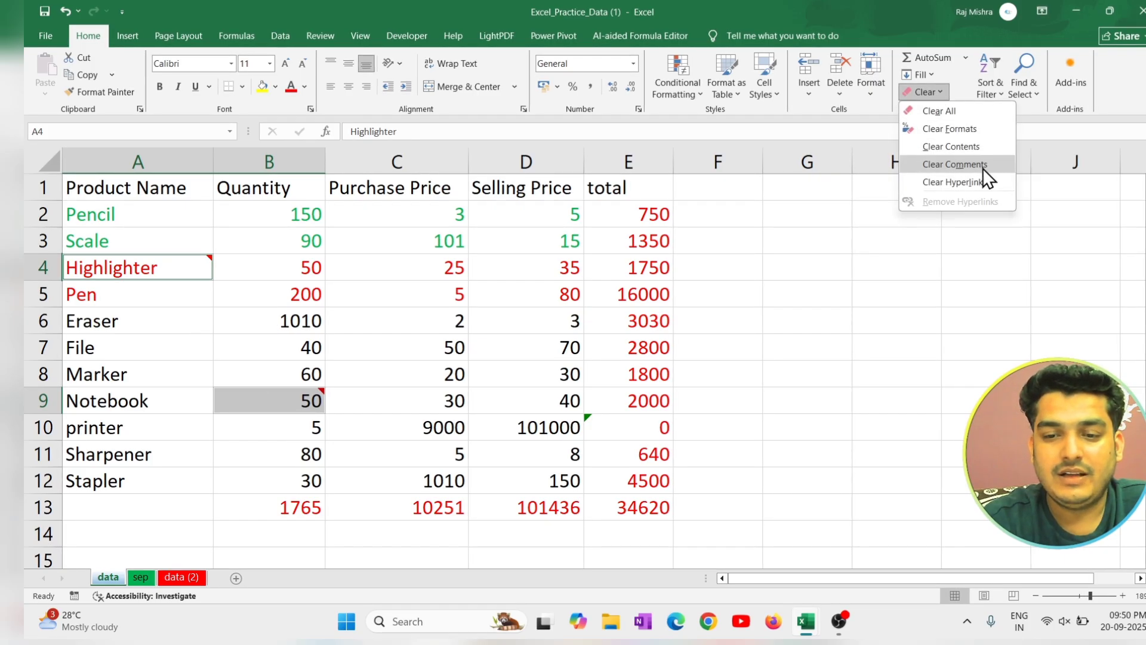
left_click(983, 166)
left_click(920, 264)
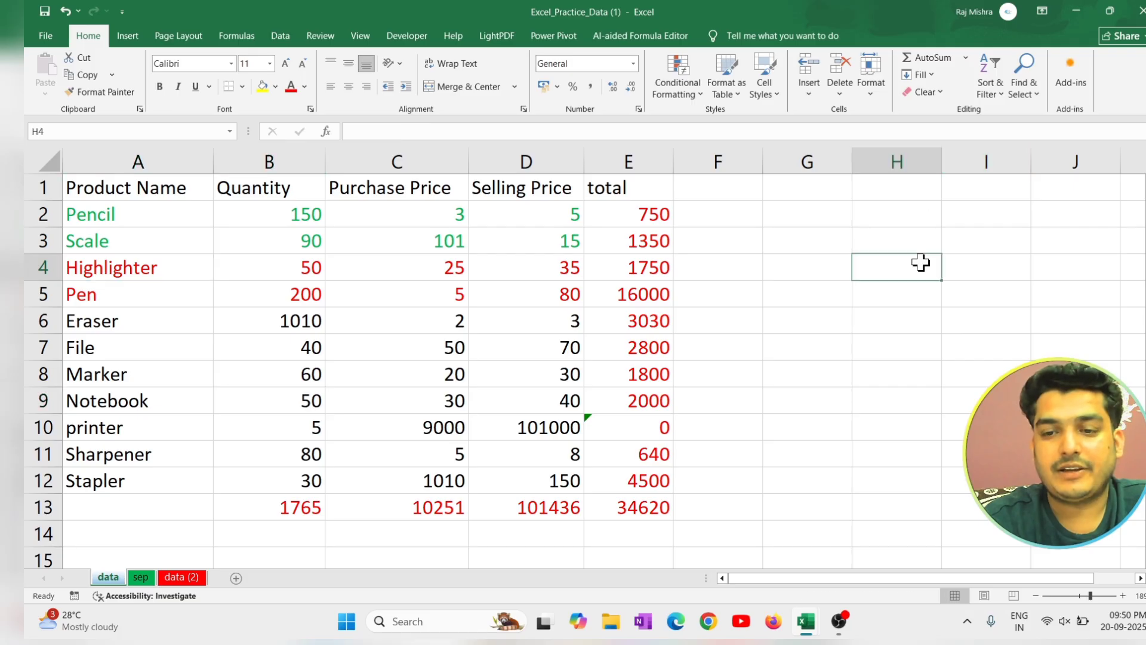
Select all cells on the data sheet that contain constants.
left_click(1021, 90)
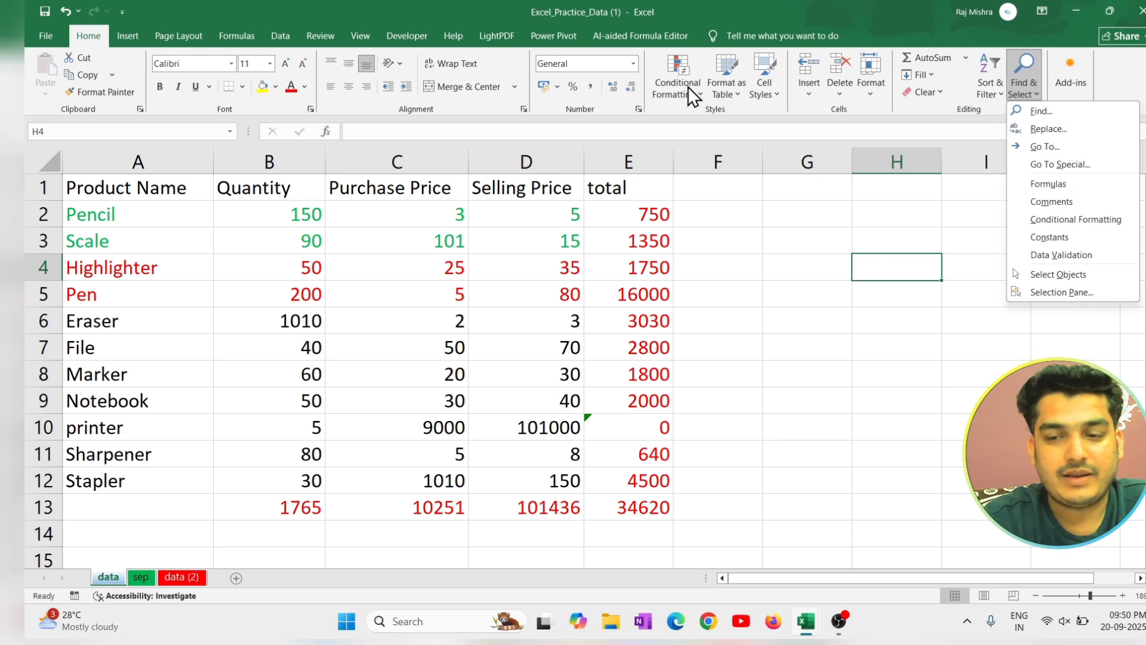
left_click(1070, 237)
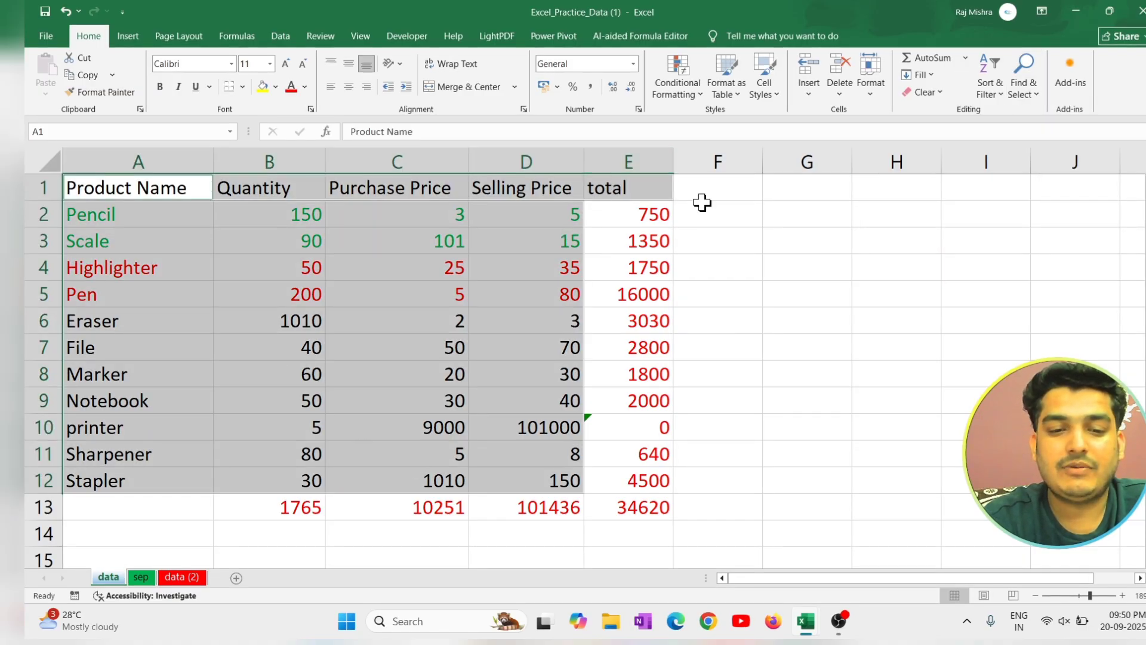
left_click(1015, 95)
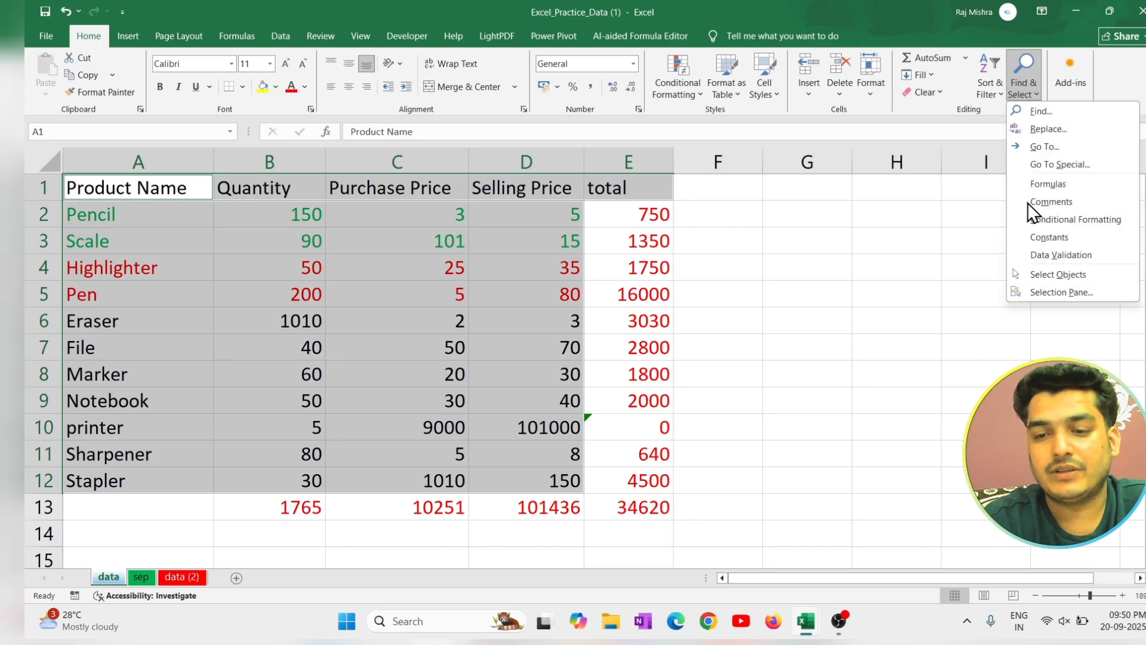
left_click(805, 308)
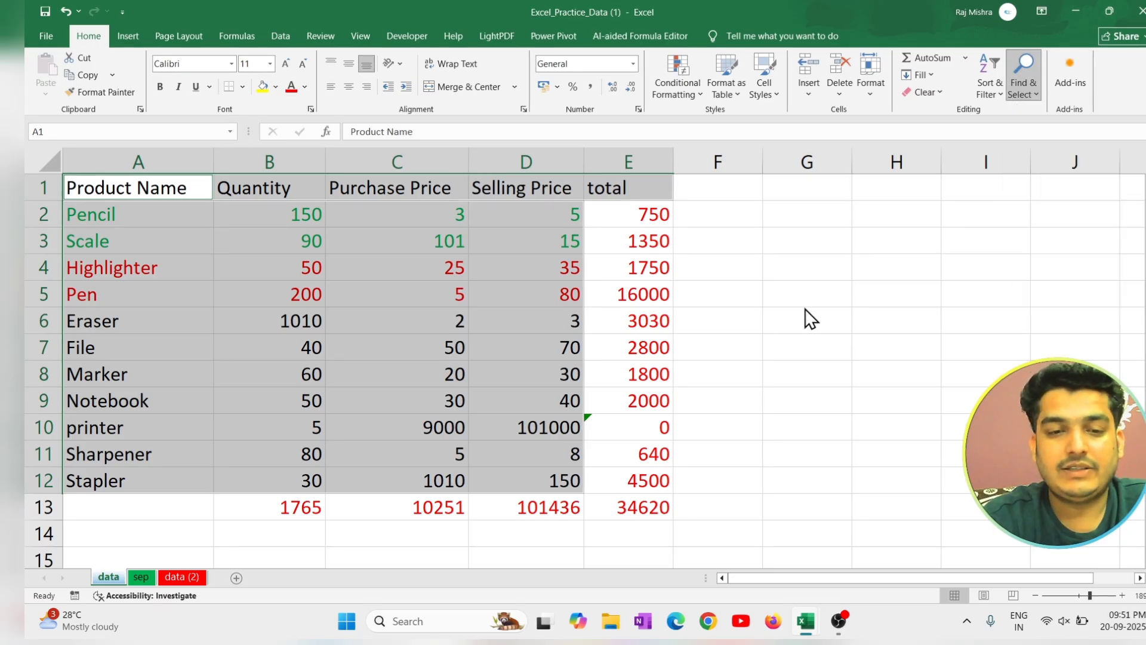
left_click(1027, 91)
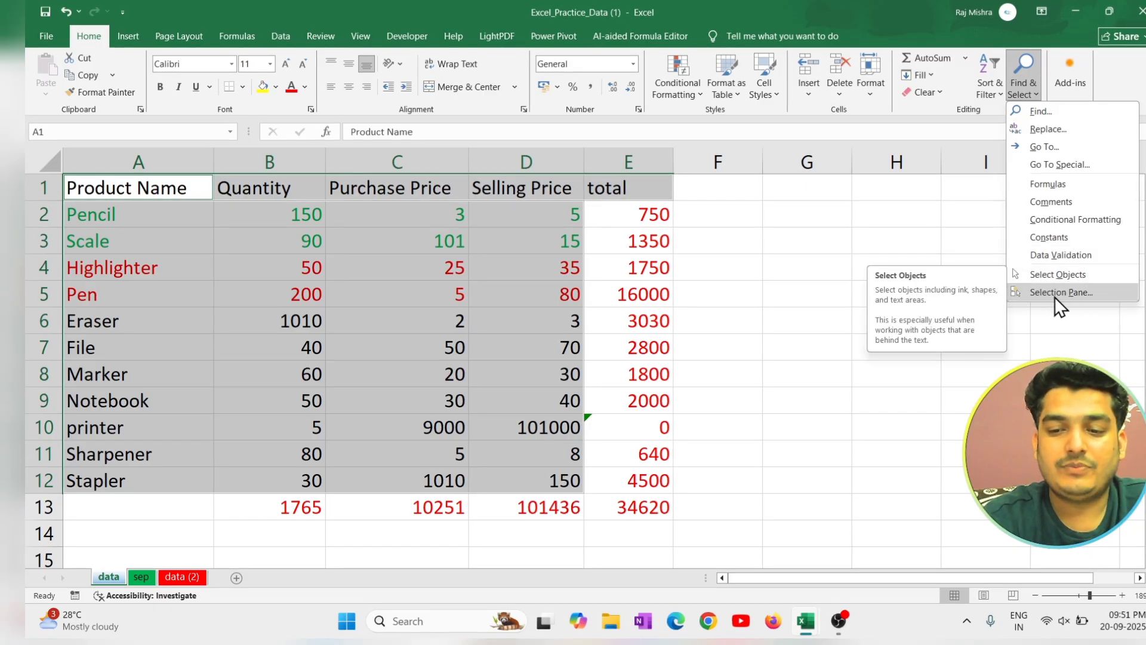
left_click(715, 285)
Draw a rectangle about 1.74 cm high and 1.83 cm wide beside the total column, over rows 3 to 6, and deselect it.
left_click(842, 225)
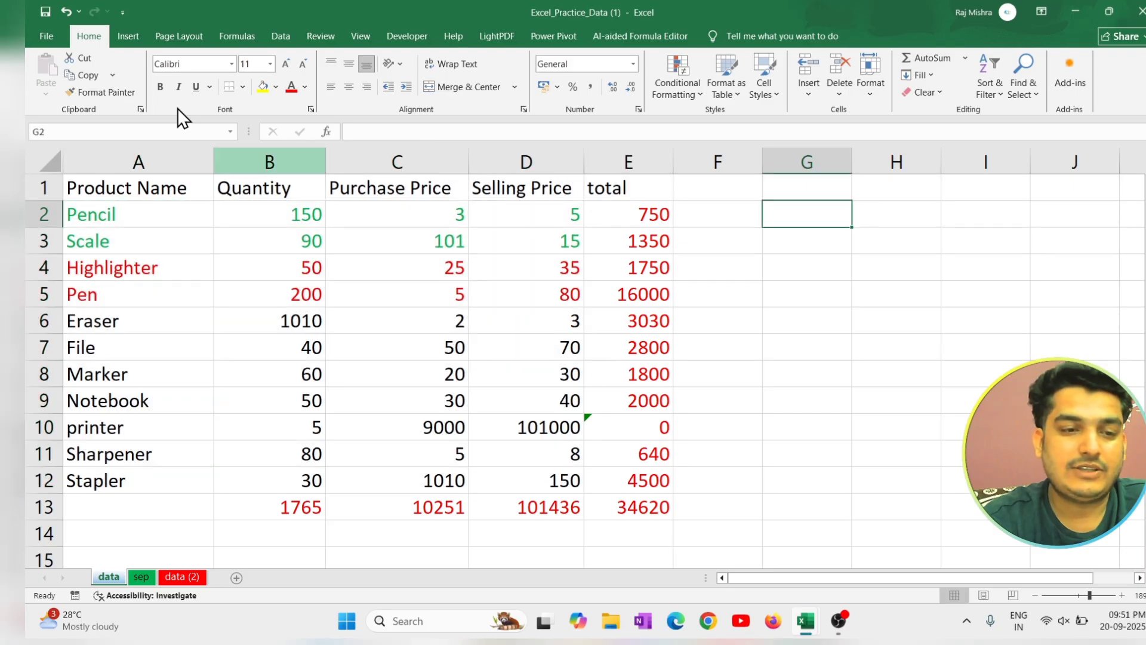
left_click(133, 35)
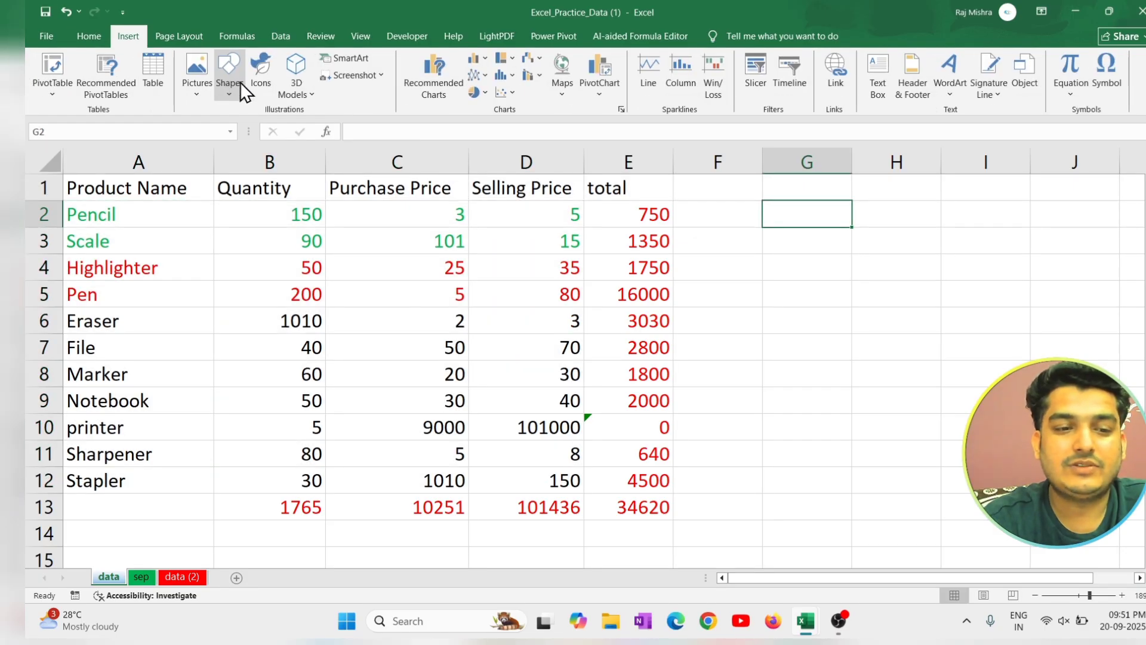
left_click(234, 91)
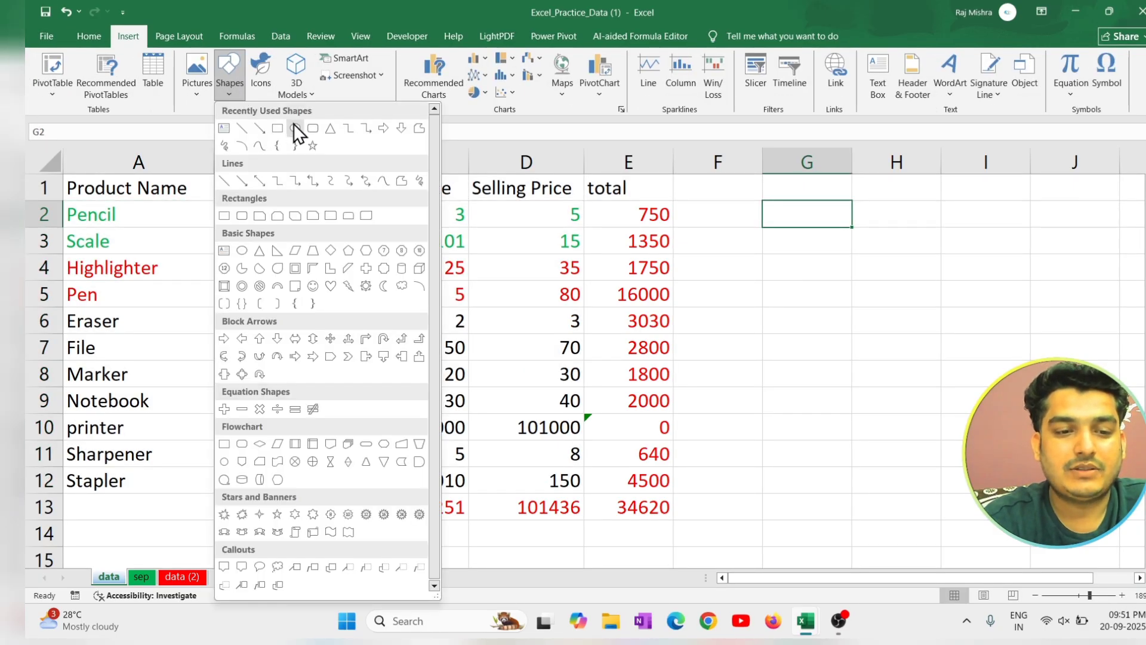
left_click(277, 128)
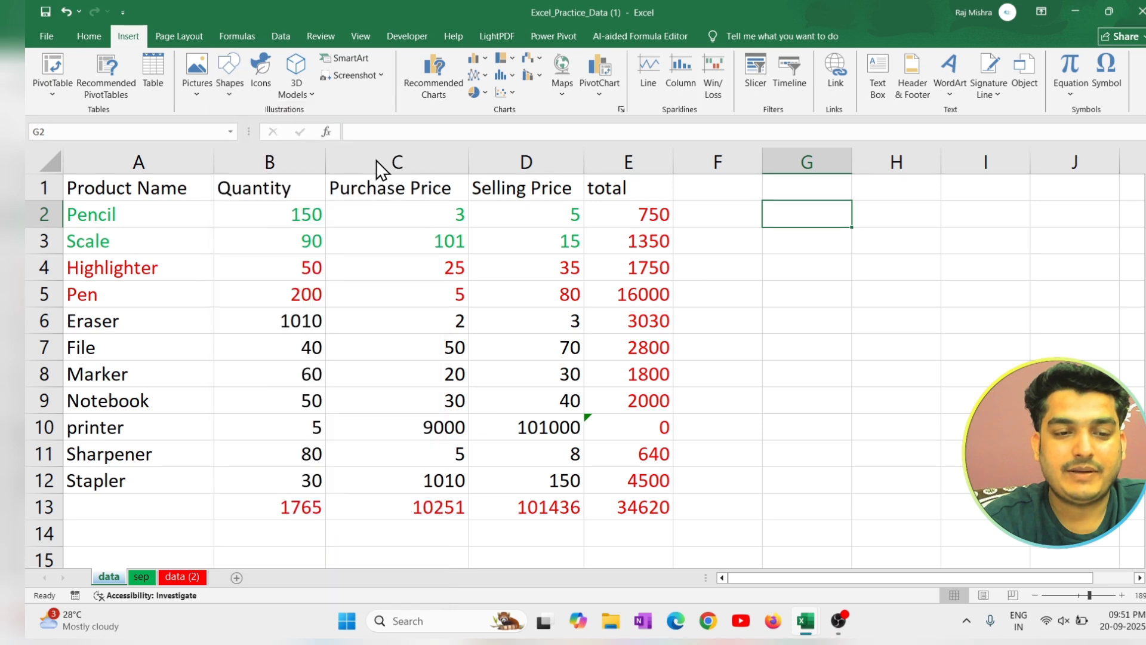
left_click_drag(679, 230, 781, 326)
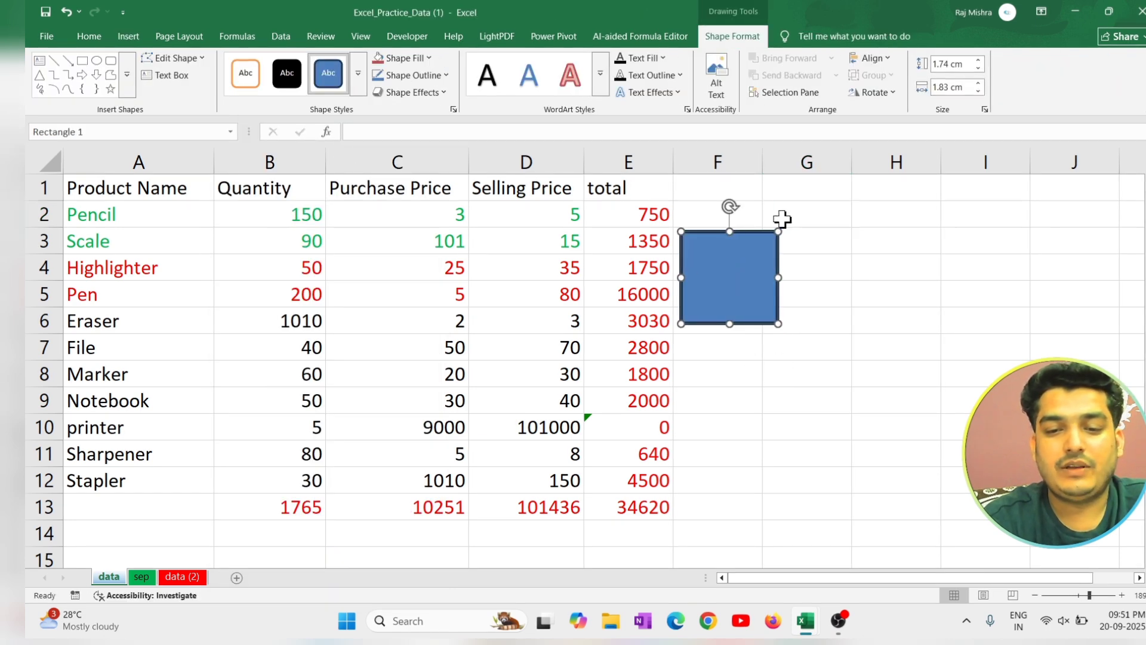
left_click(850, 242)
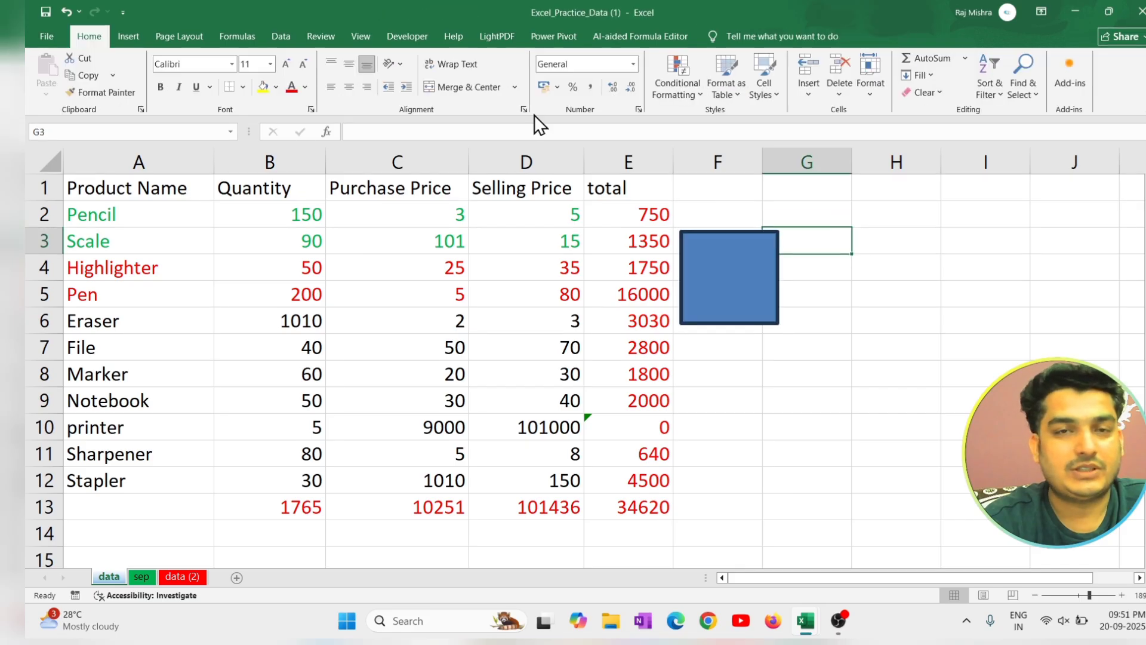
Turn on Select Objects and select the blue rectangle with a selection box around it.
left_click(1018, 92)
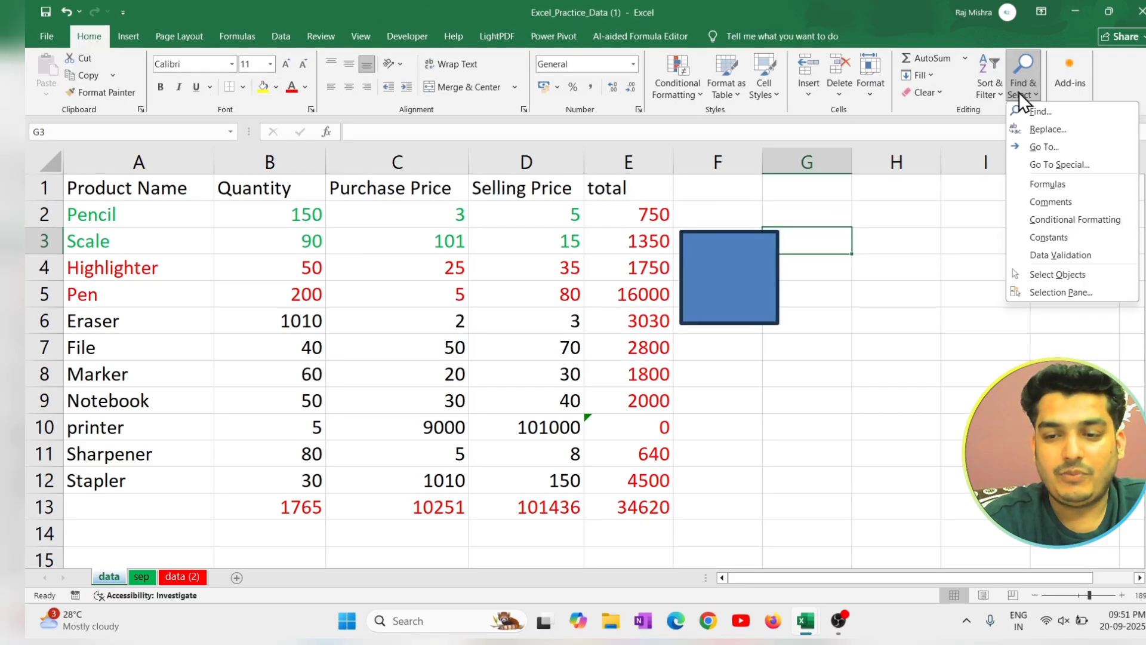
left_click(1072, 274)
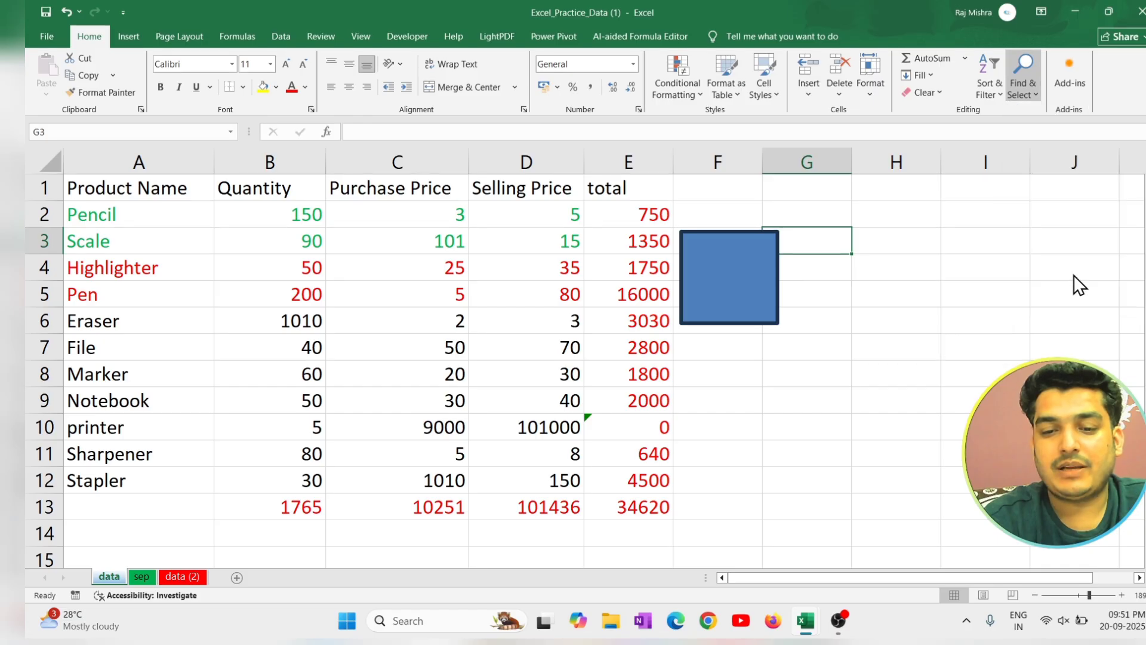
left_click_drag(561, 192, 877, 410)
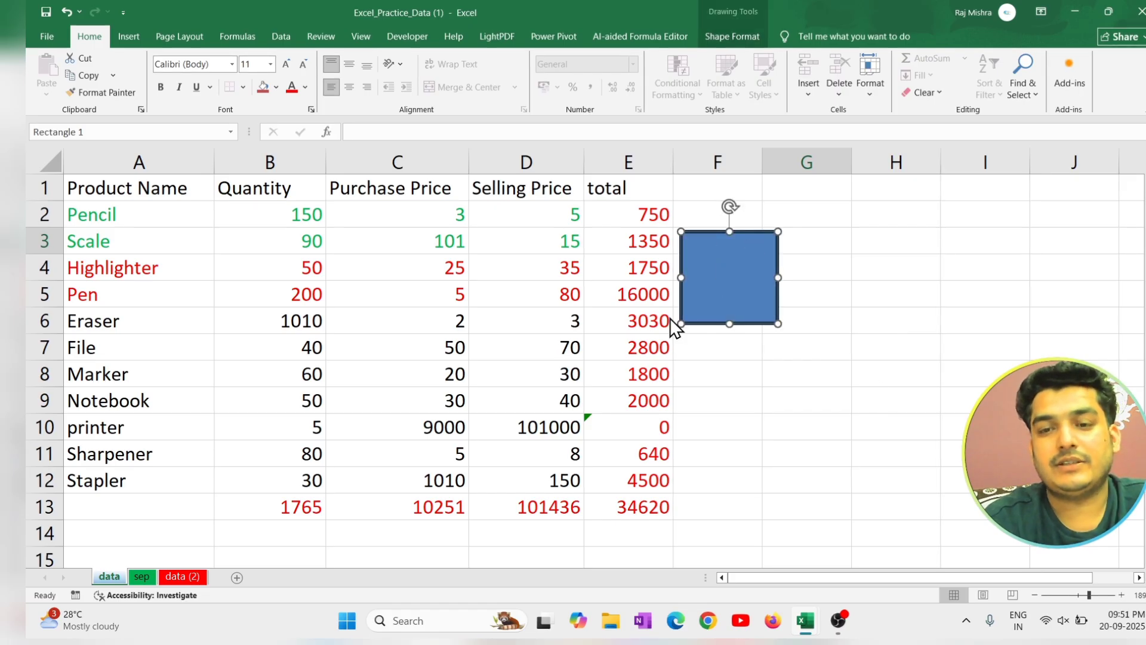
Turn off Select Objects, select the cell range D1:H11 across the rectangle, and deselect it by selecting cell H7.
left_click(1033, 80)
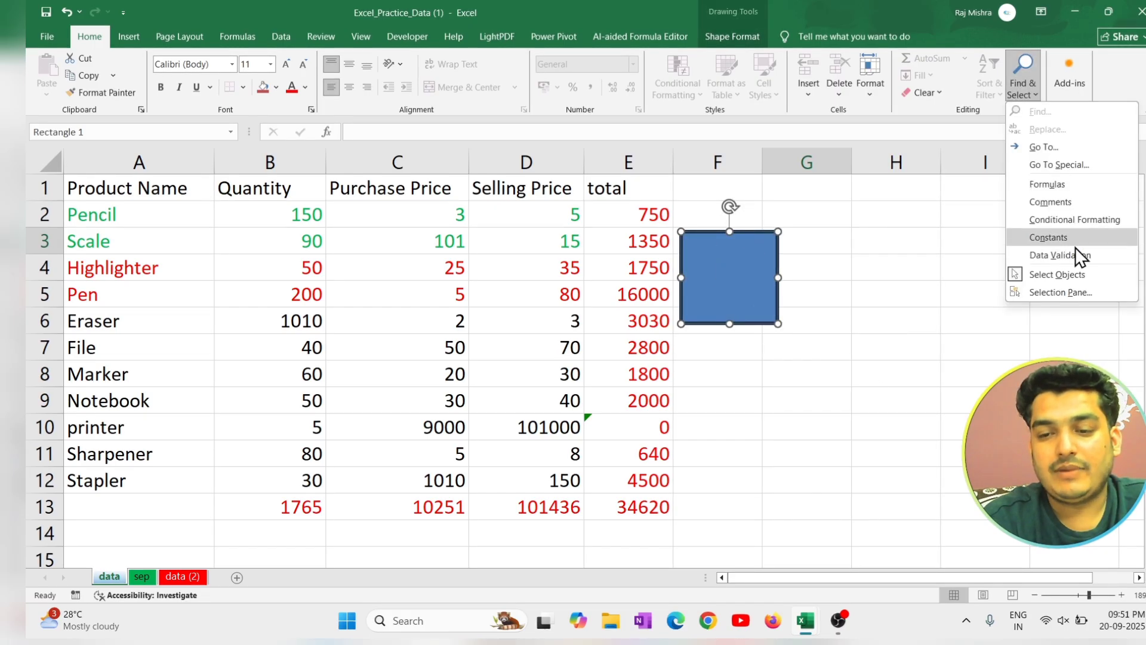
left_click(1076, 275)
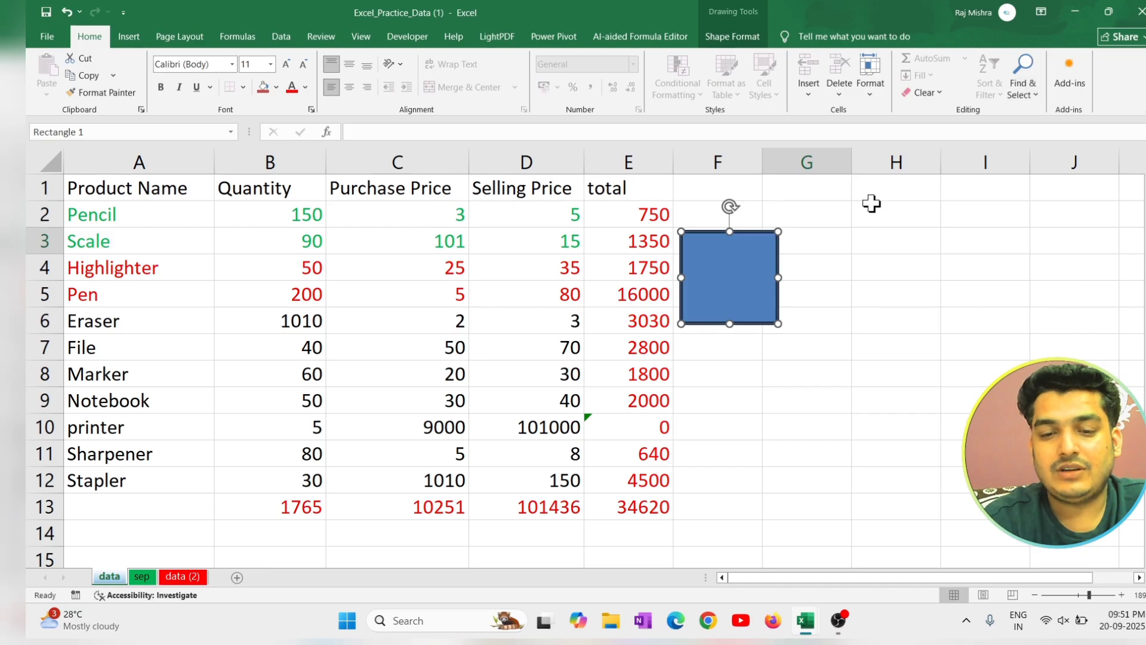
left_click_drag(872, 199, 545, 460)
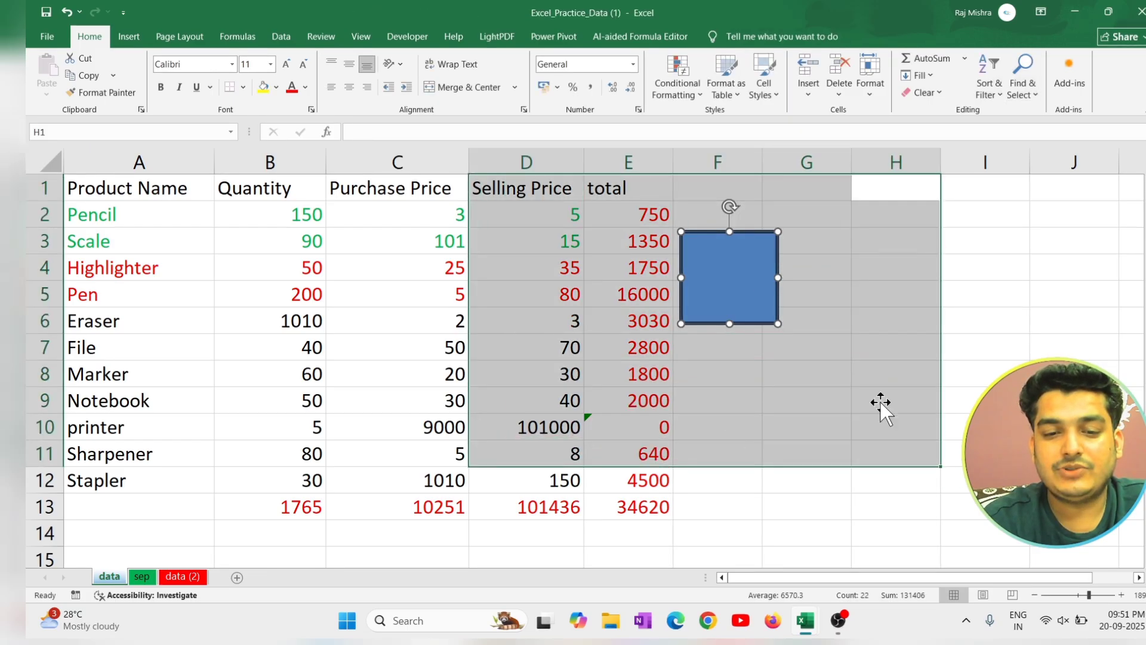
left_click(931, 338)
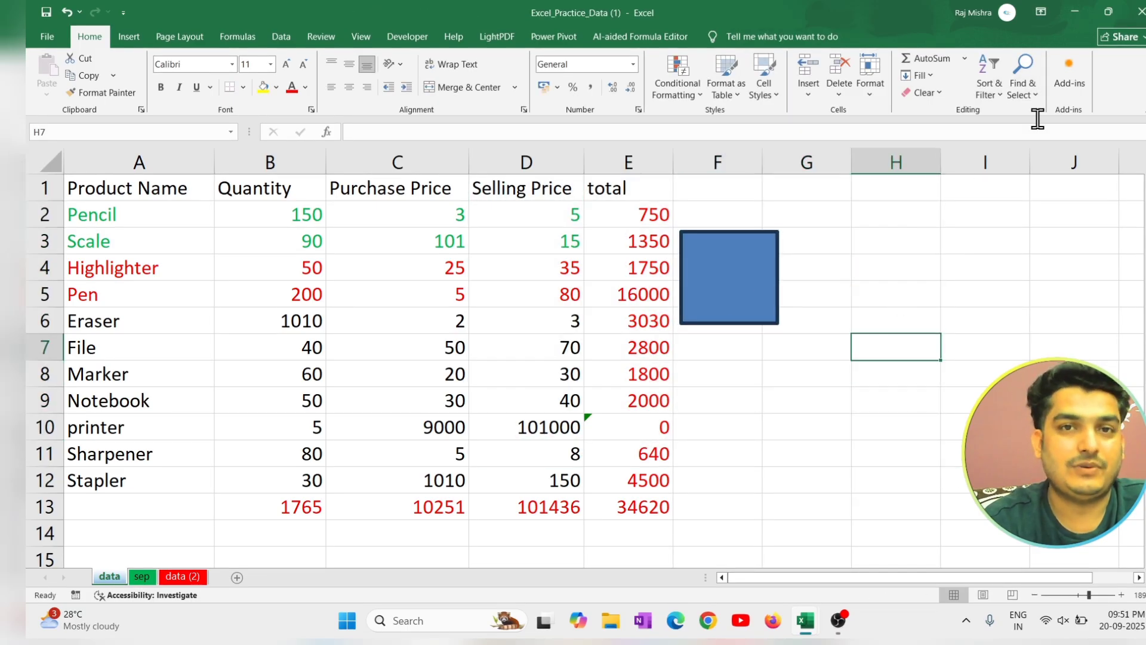
Display the Selection Pane and toggle the rectangle's visibility off and back on.
left_click(1031, 88)
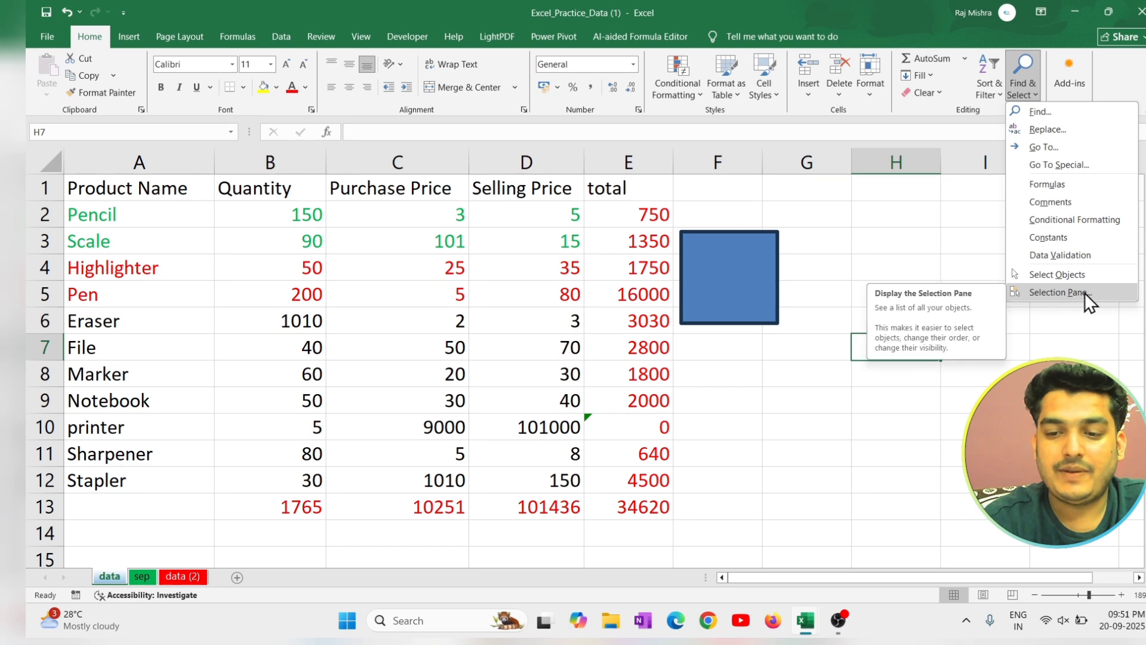
left_click(1084, 292)
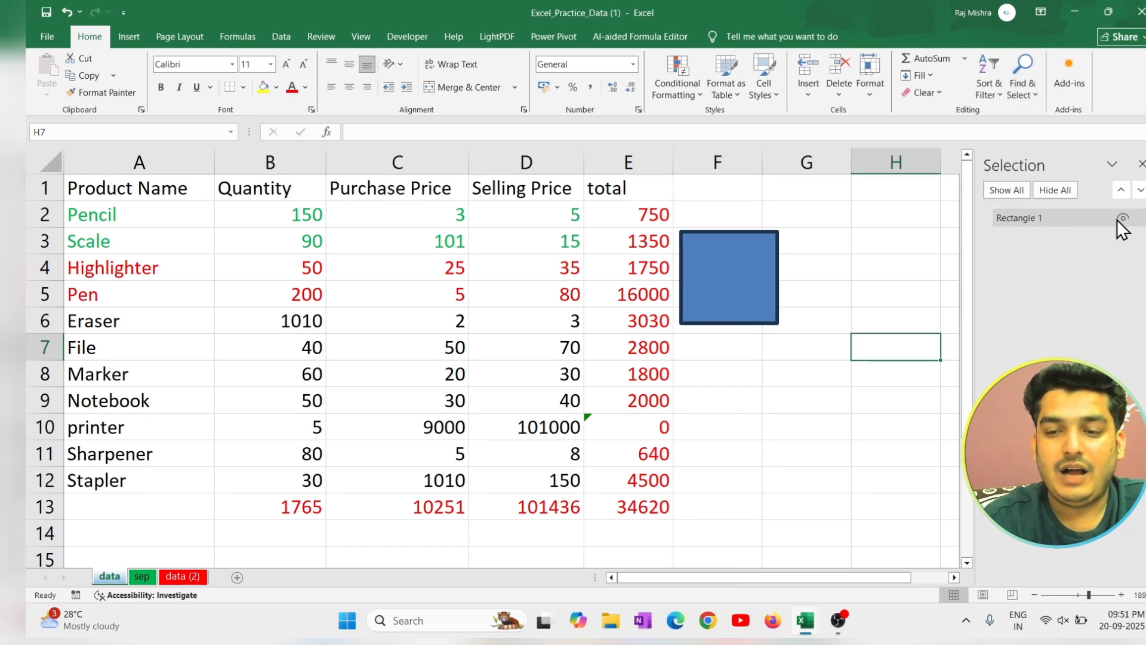
left_click(1121, 218)
left_click(1122, 218)
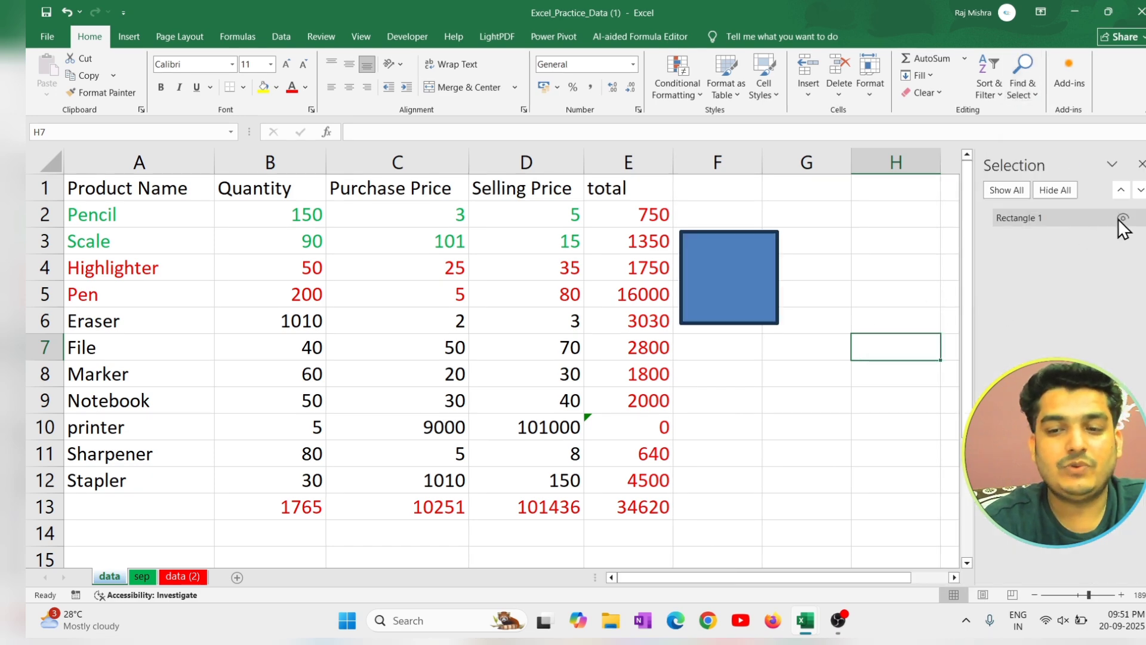
Try Hide All and Show All on the sheet's objects, leave them hidden, and close the Selection Pane.
left_click(1041, 190)
left_click(1004, 192)
left_click(1056, 190)
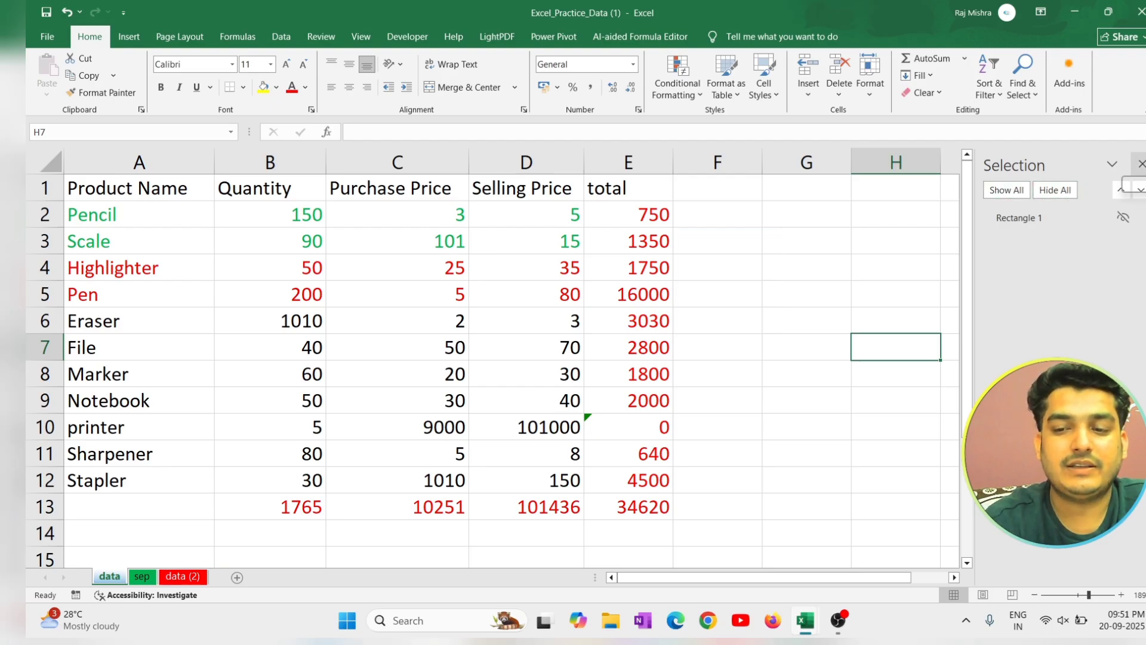
left_click(1140, 164)
left_click(914, 232)
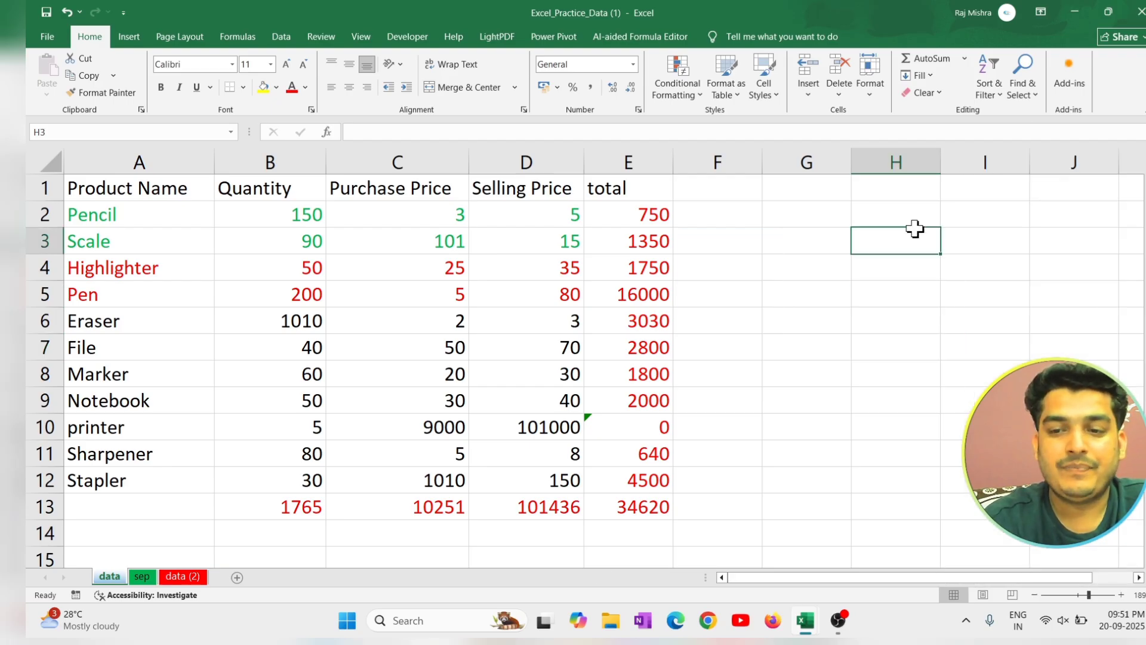
Display the Go To Special options and close them without choosing one.
left_click(1016, 88)
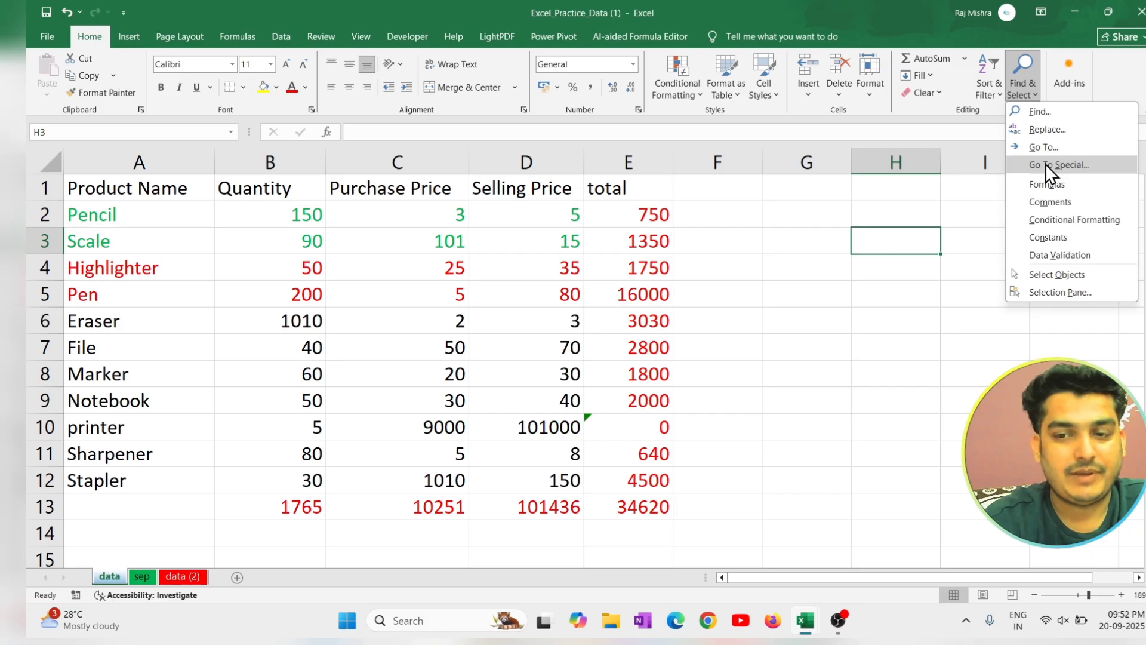
left_click(1045, 164)
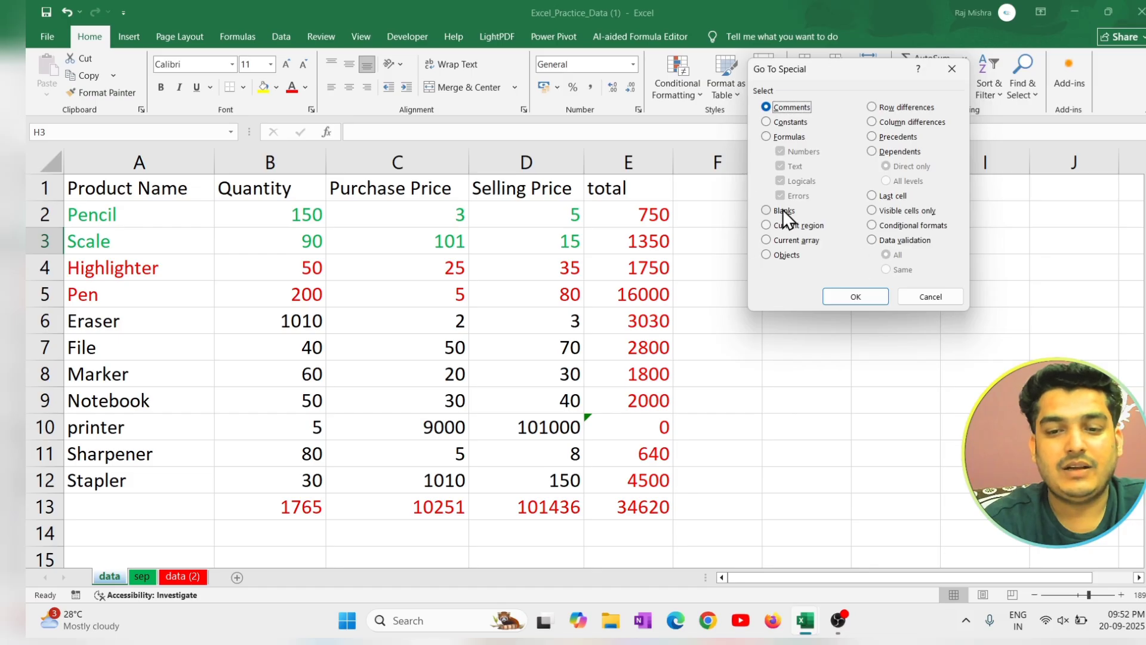
left_click(932, 297)
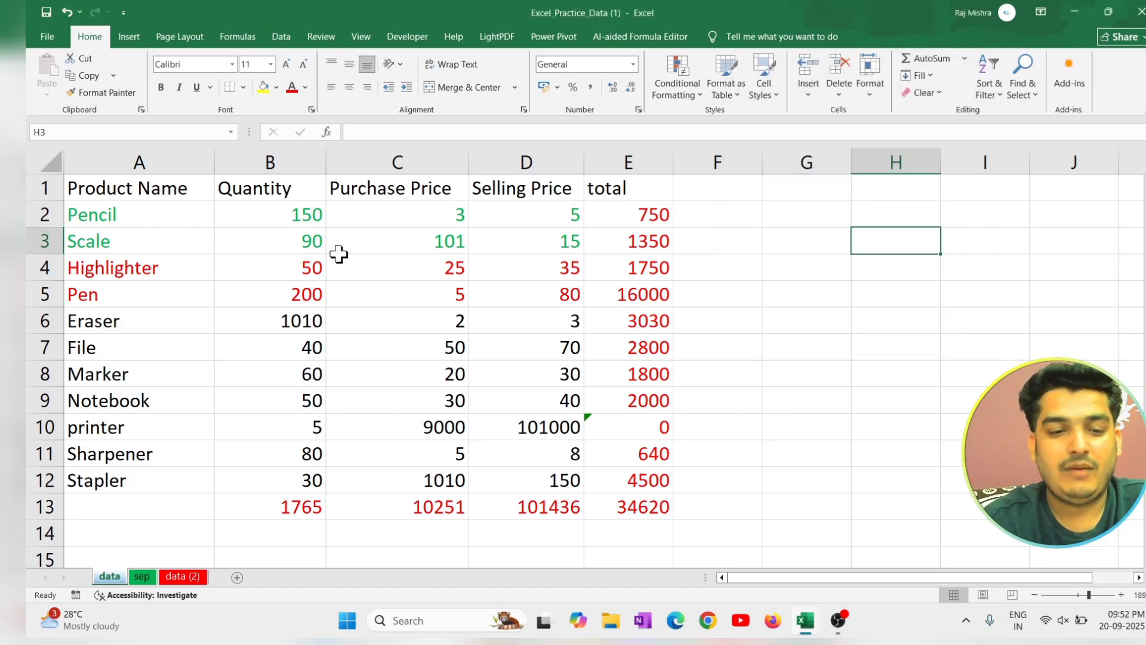
Clear the Quantity values for Scale, File and Sharpener in cells B3, B7 and B11.
left_click(314, 239)
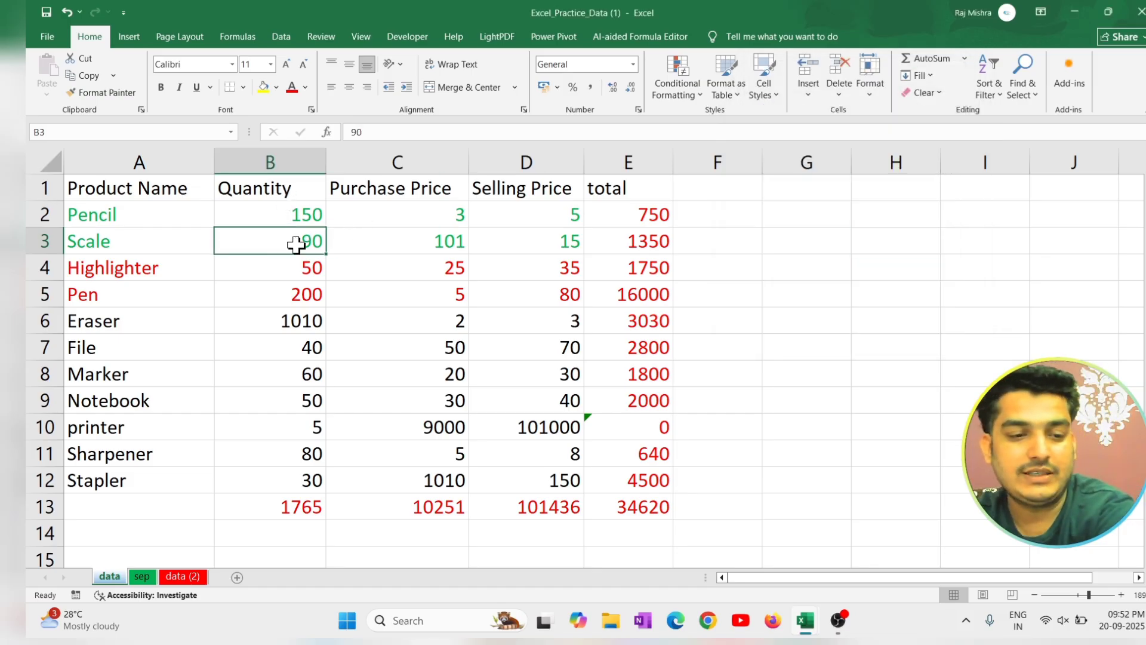
key("Delete")
left_click(312, 348)
key("Delete")
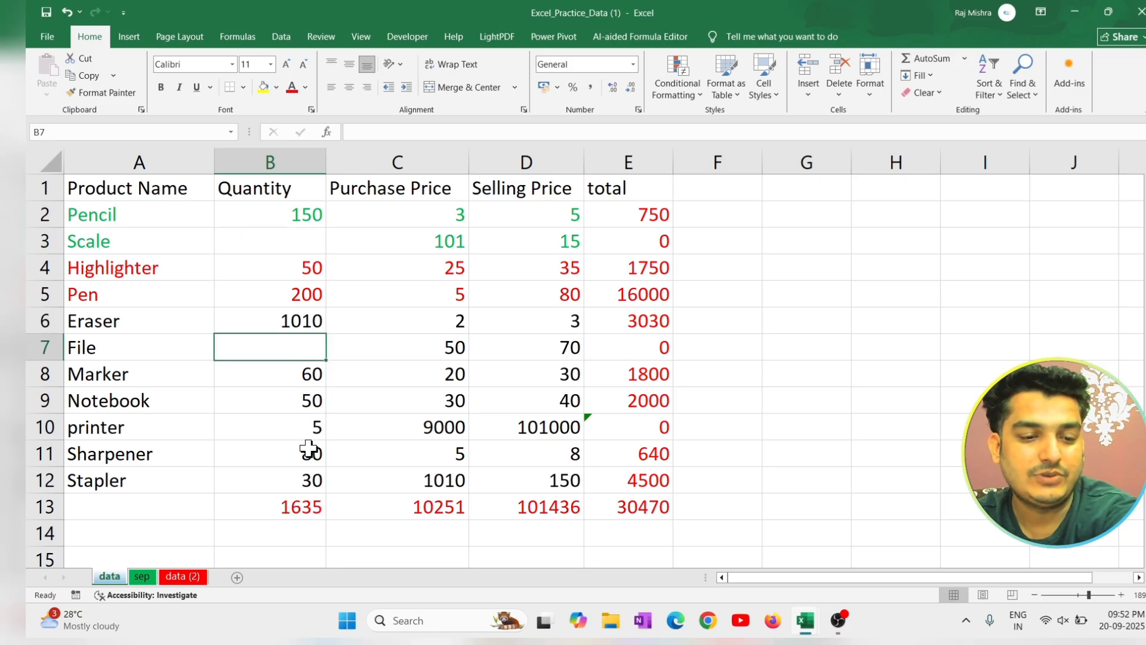
left_click(313, 451)
key("Delete")
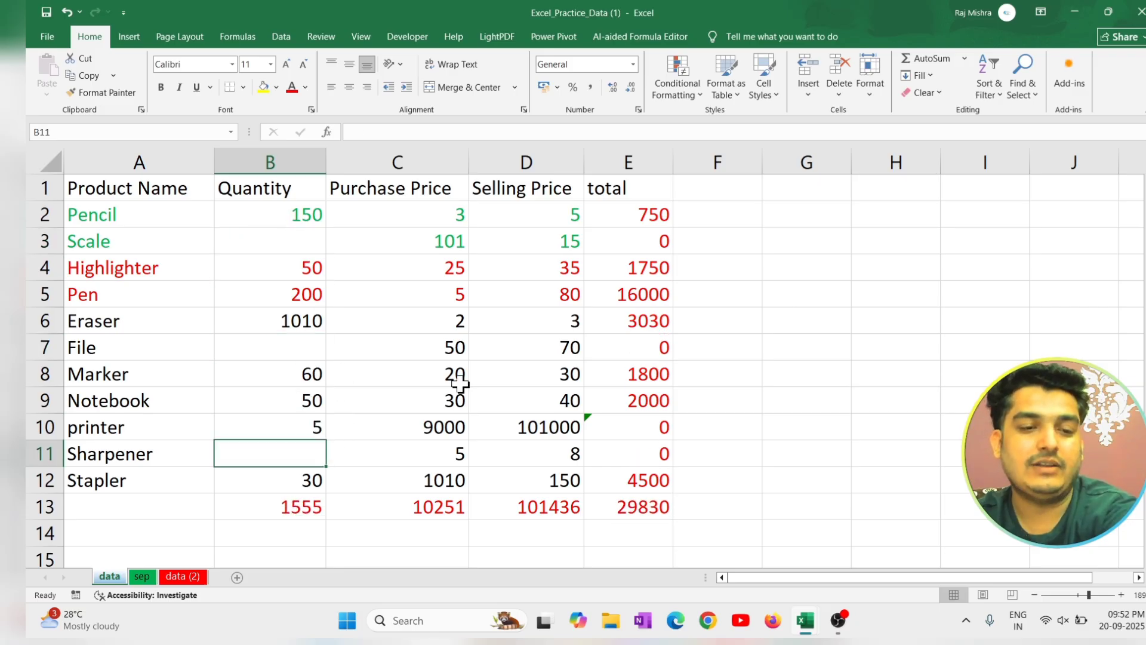
left_click(869, 254)
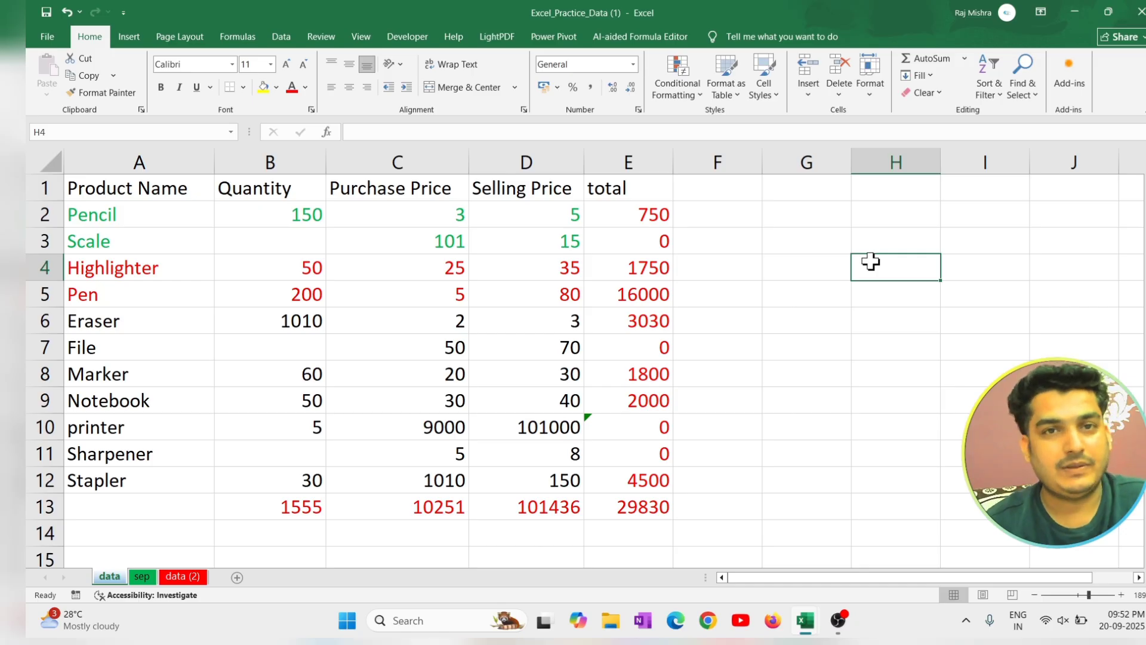
Check the blank Quantity cells one by one, select the table range A1:E13, and deselect it.
left_click(319, 242)
left_click(288, 351)
left_click(302, 476)
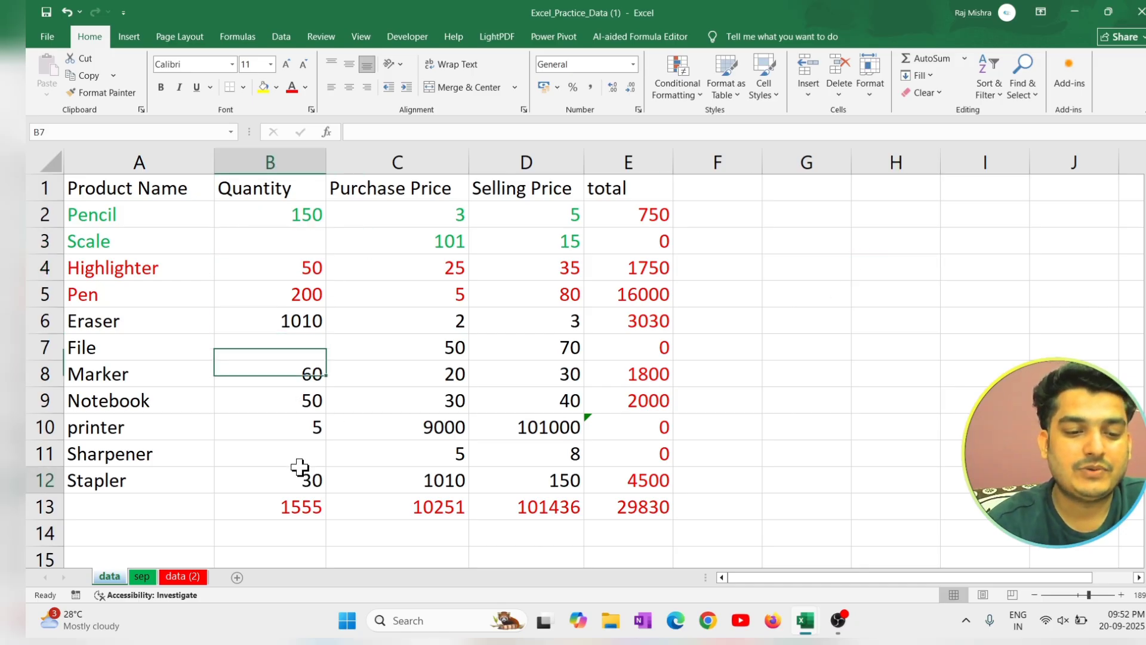
left_click(305, 453)
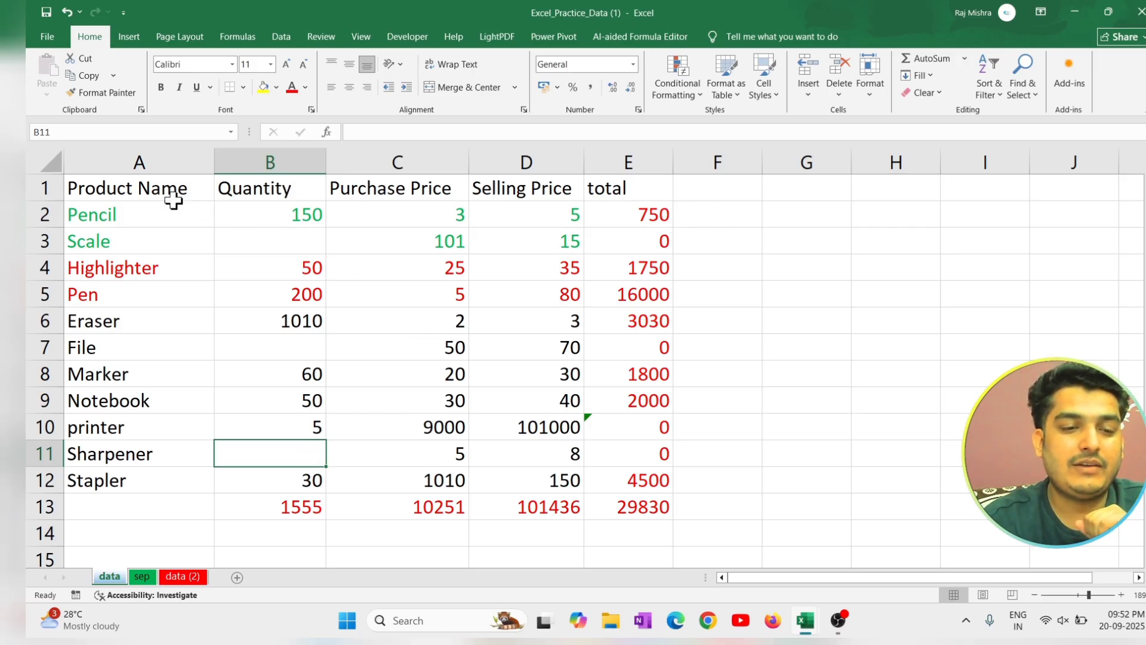
left_click_drag(152, 188, 637, 505)
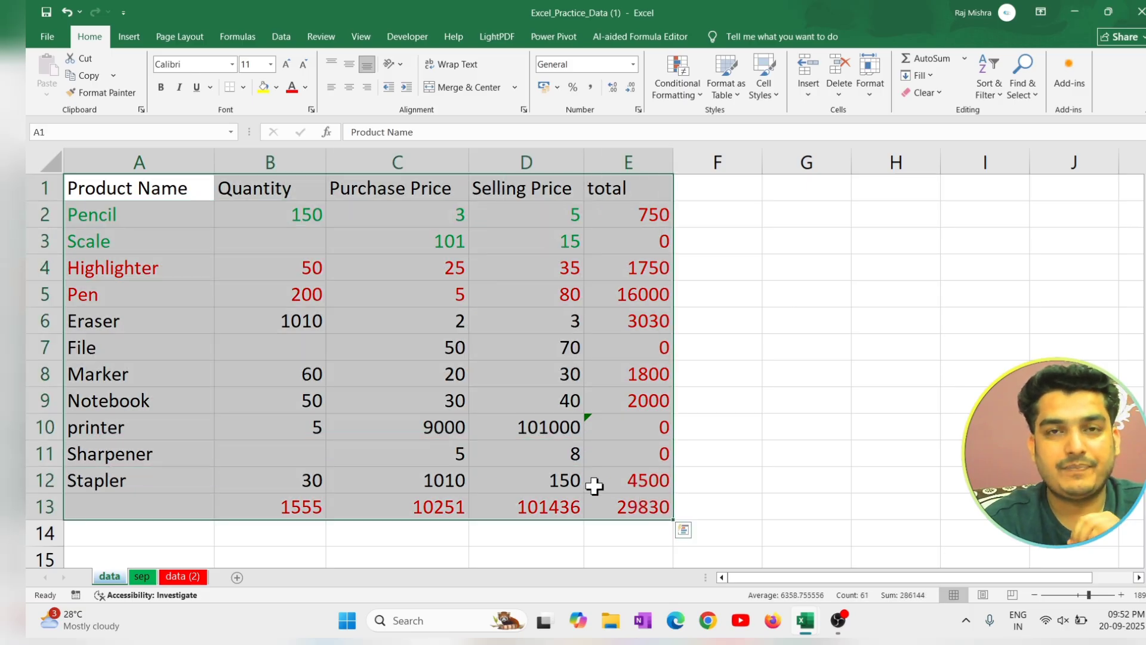
left_click(251, 260)
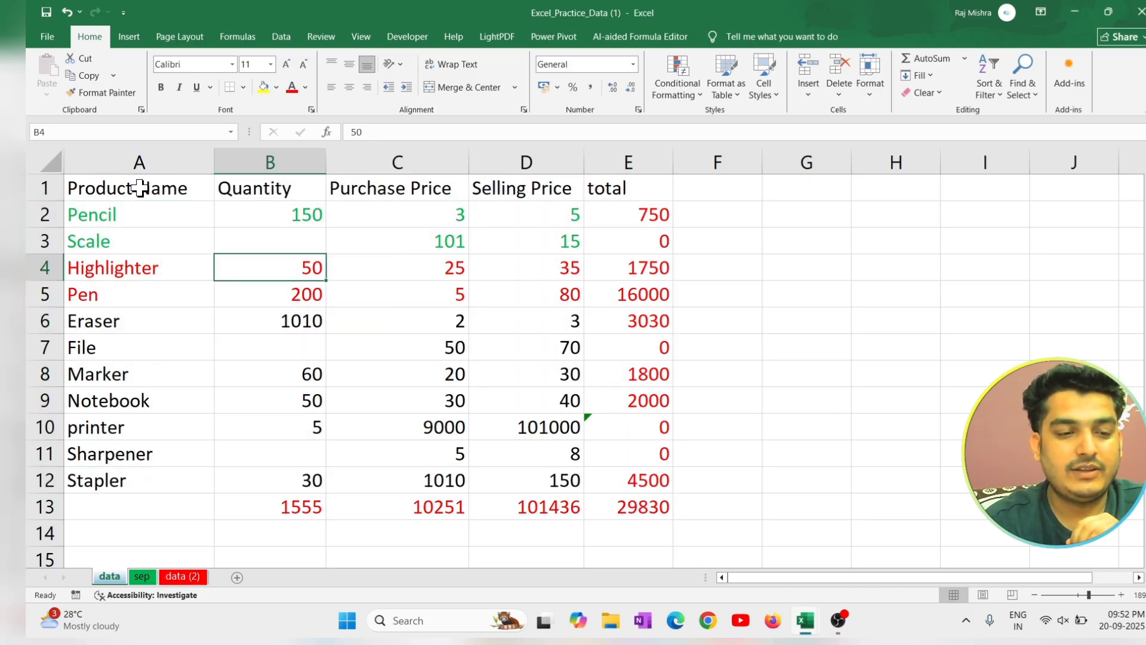
Select only the blank cells within A1:E12 using Go To Special and fill them all with 15 at once.
left_click_drag(141, 187, 641, 473)
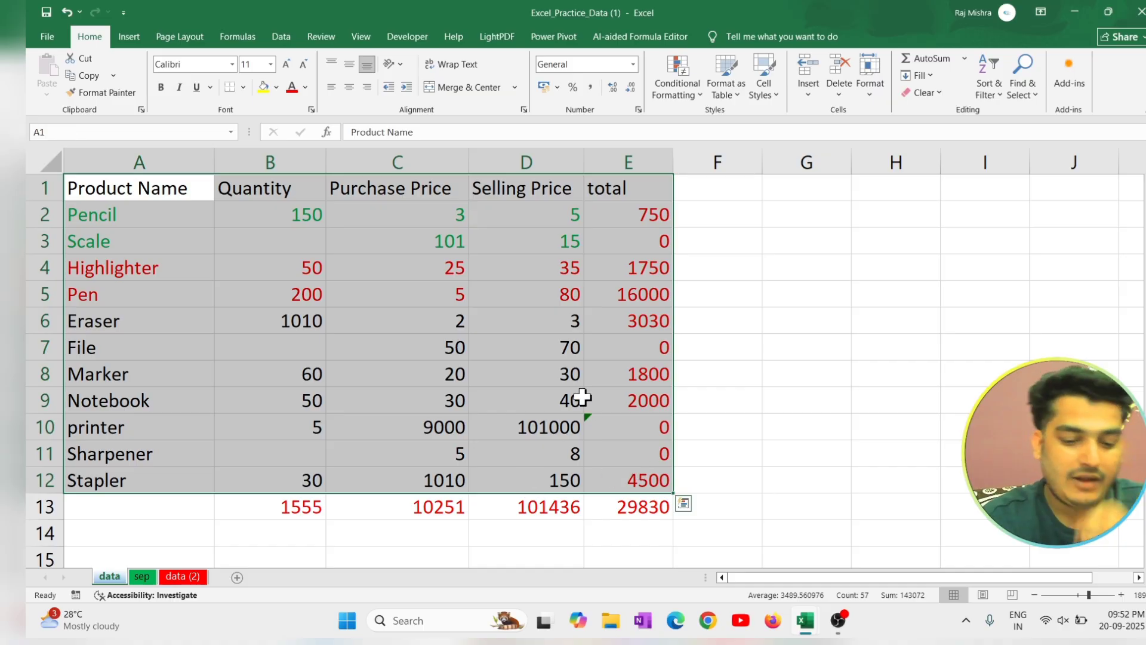
key("ctrl+g")
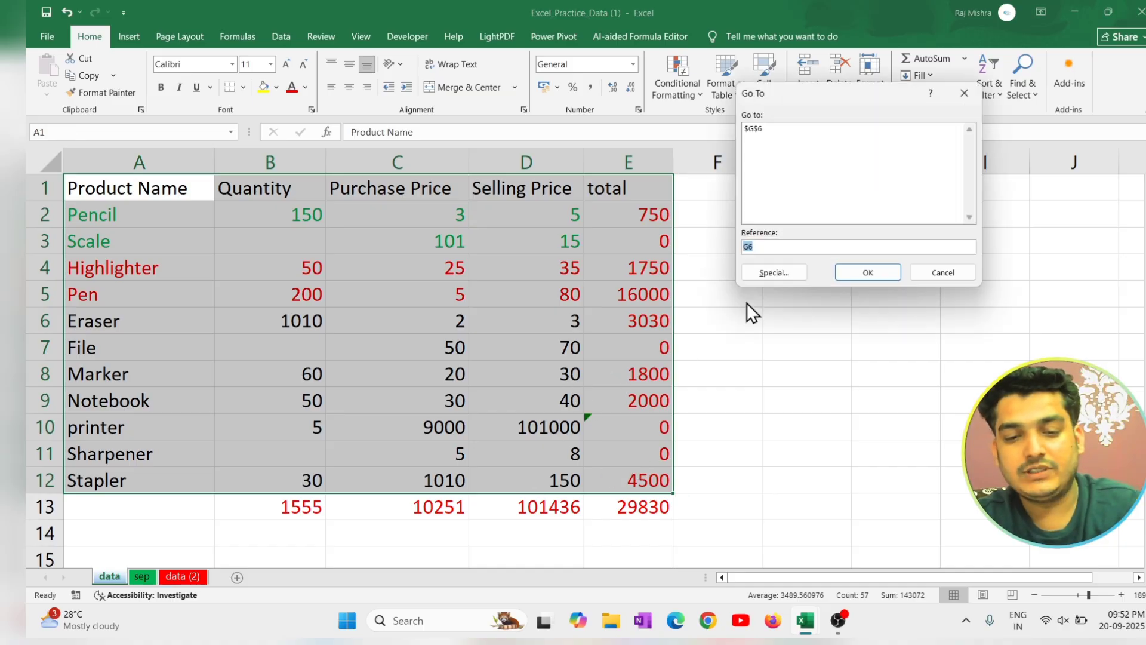
left_click(794, 269)
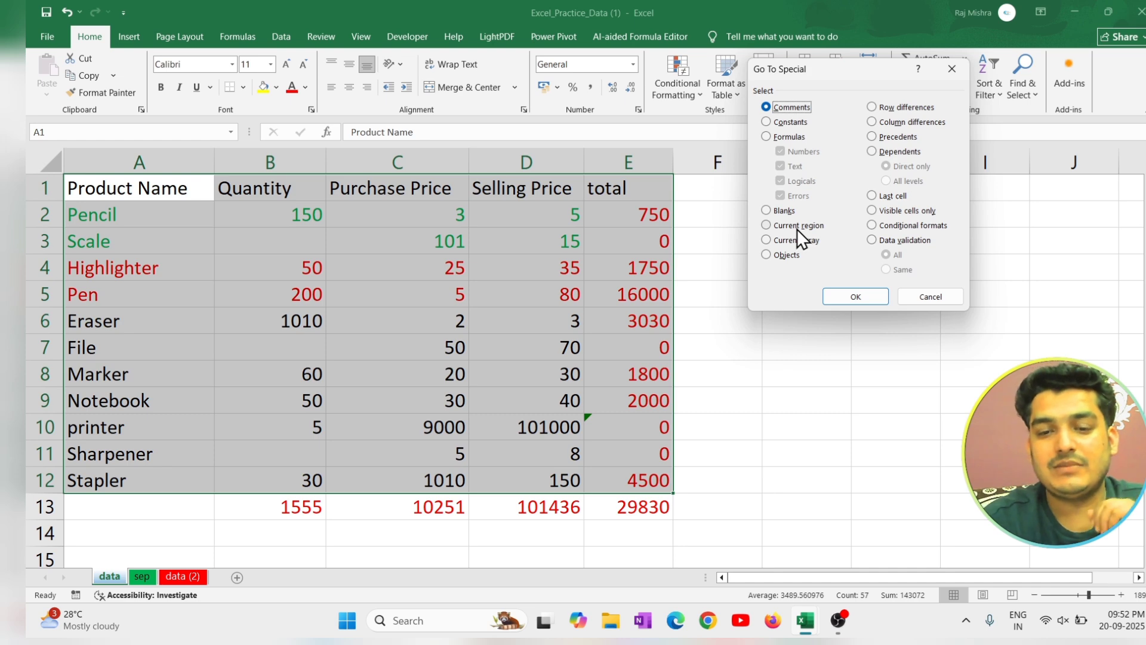
left_click(790, 212)
left_click(868, 299)
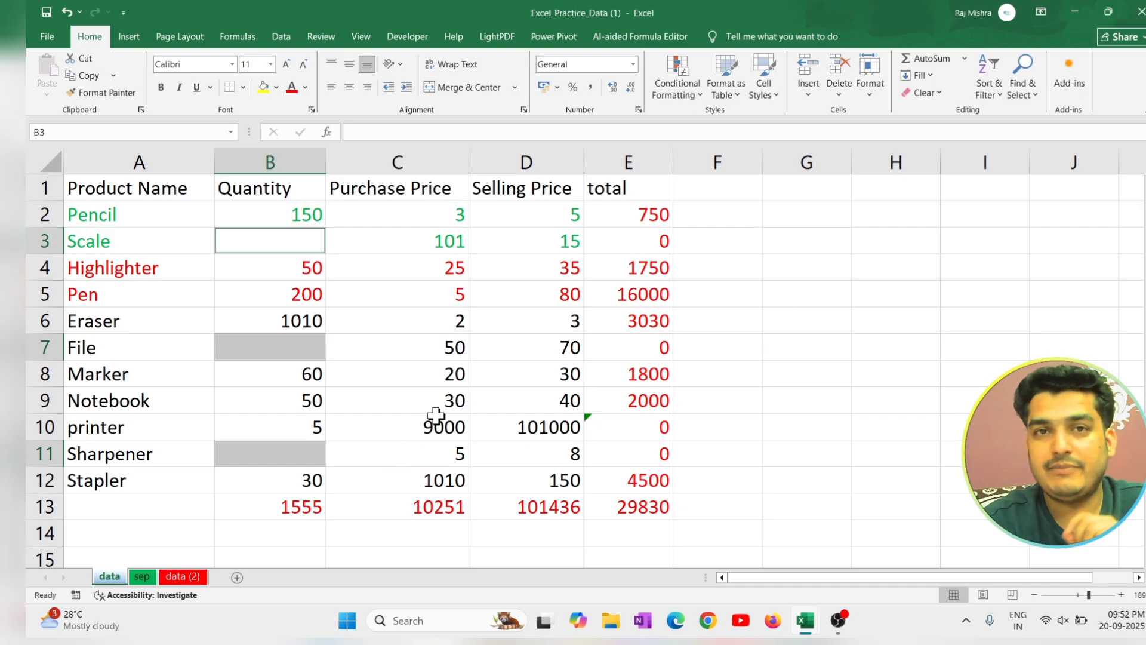
type("15")
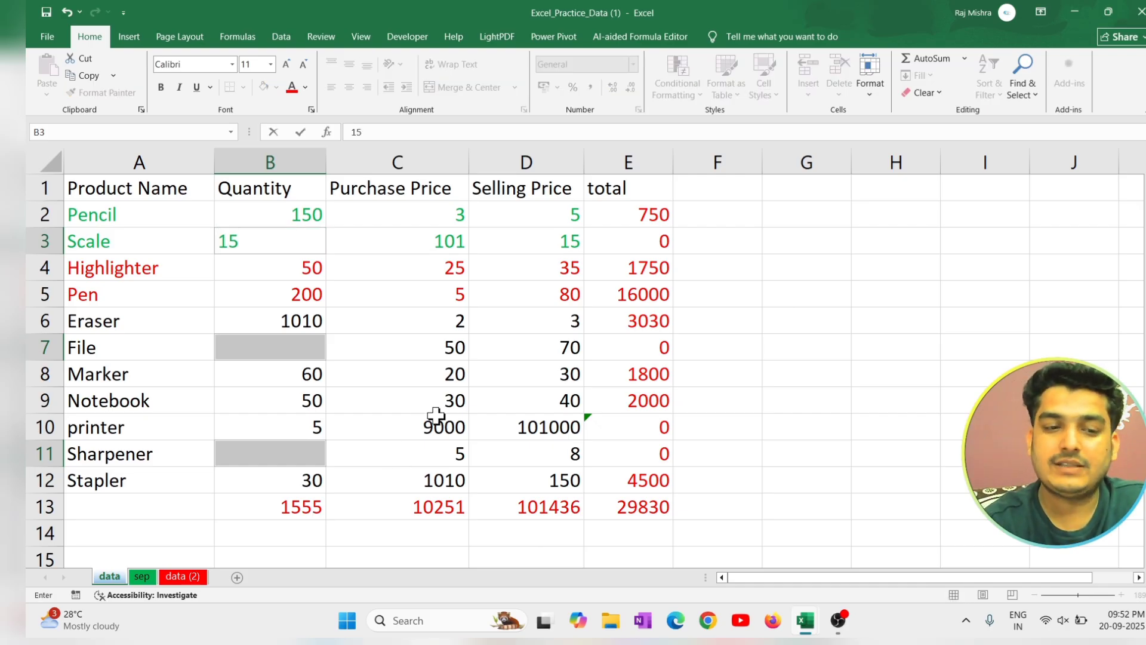
key("ctrl+Return")
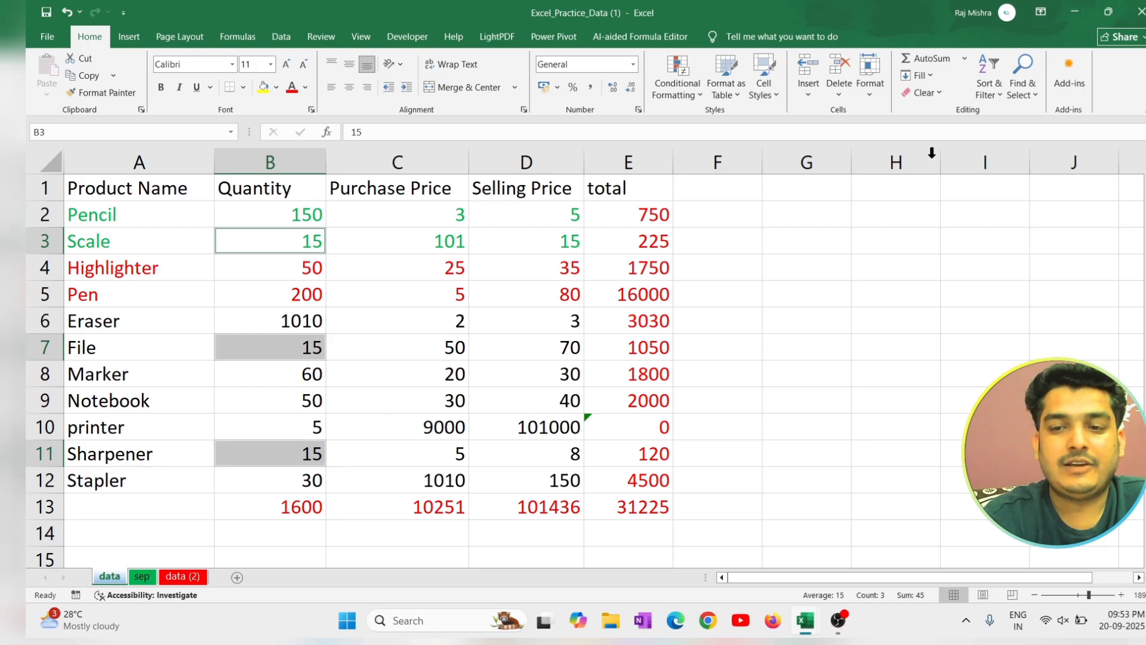
Select the current region around cell B3 with Go To Special, then deselect it by selecting an empty cell.
left_click(1037, 99)
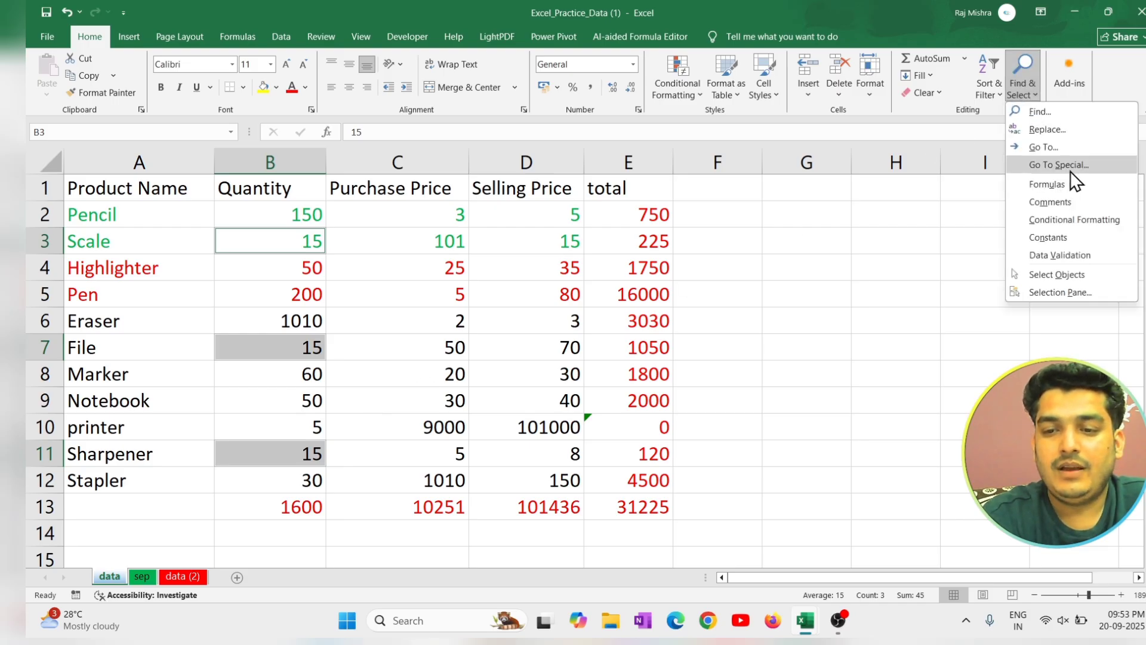
left_click(1070, 168)
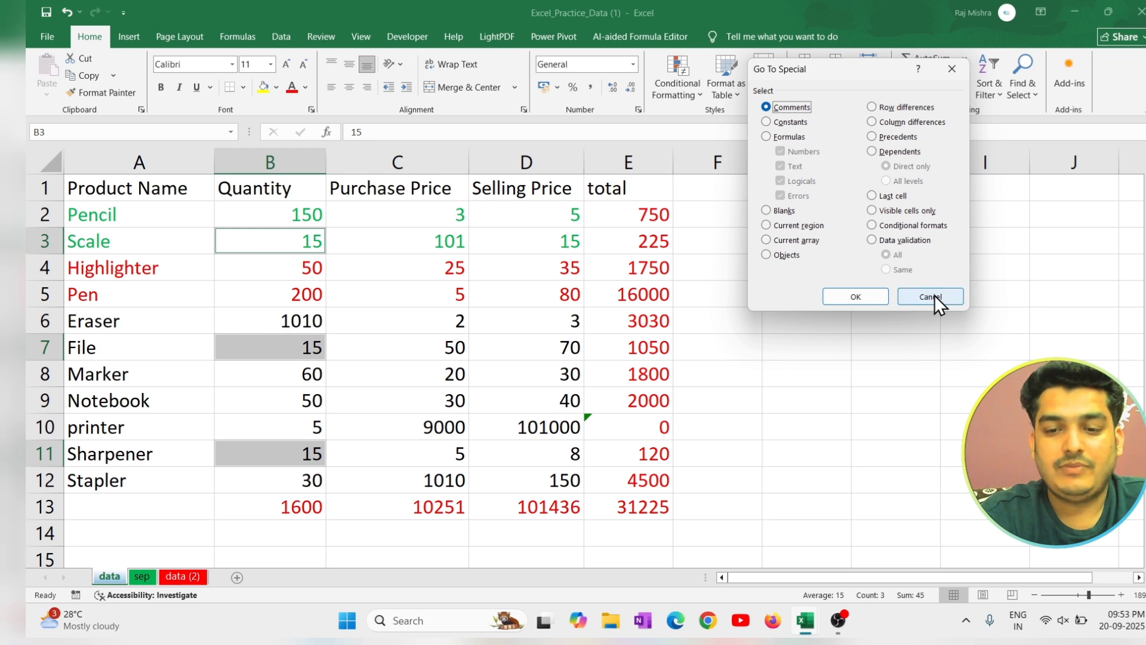
left_click(813, 228)
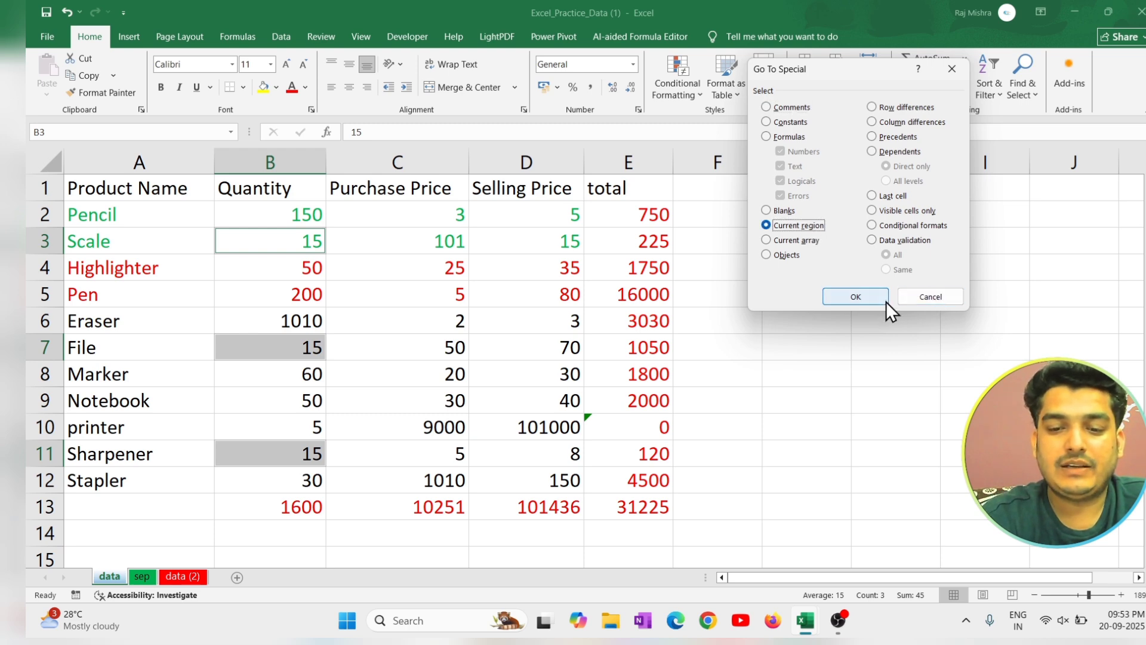
left_click(886, 302)
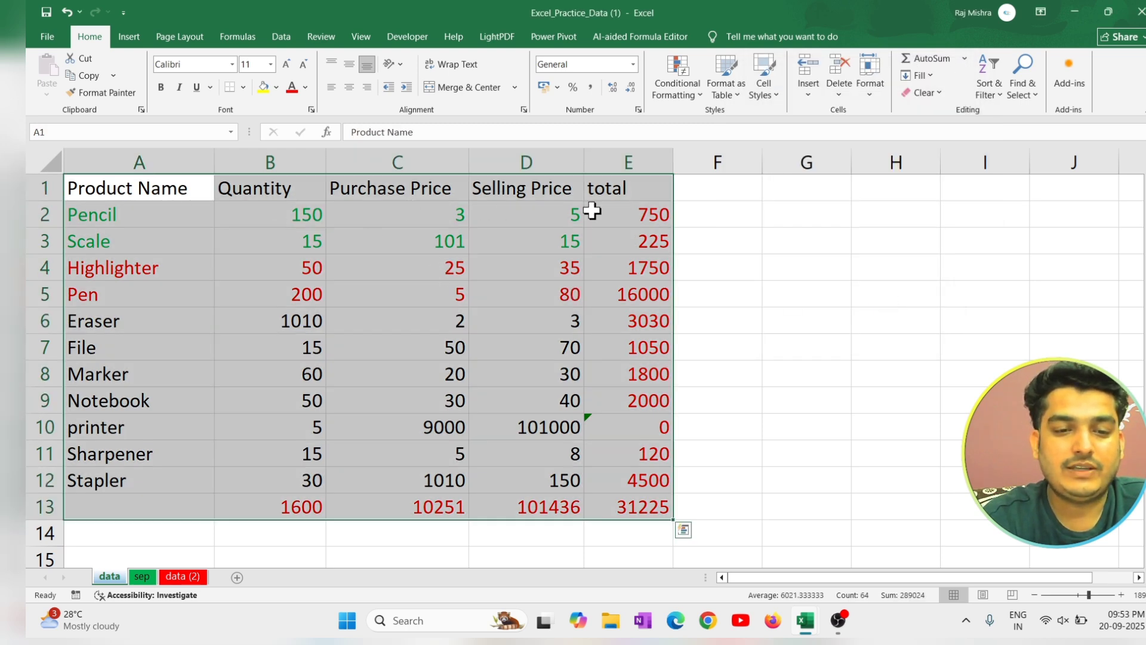
left_click(774, 342)
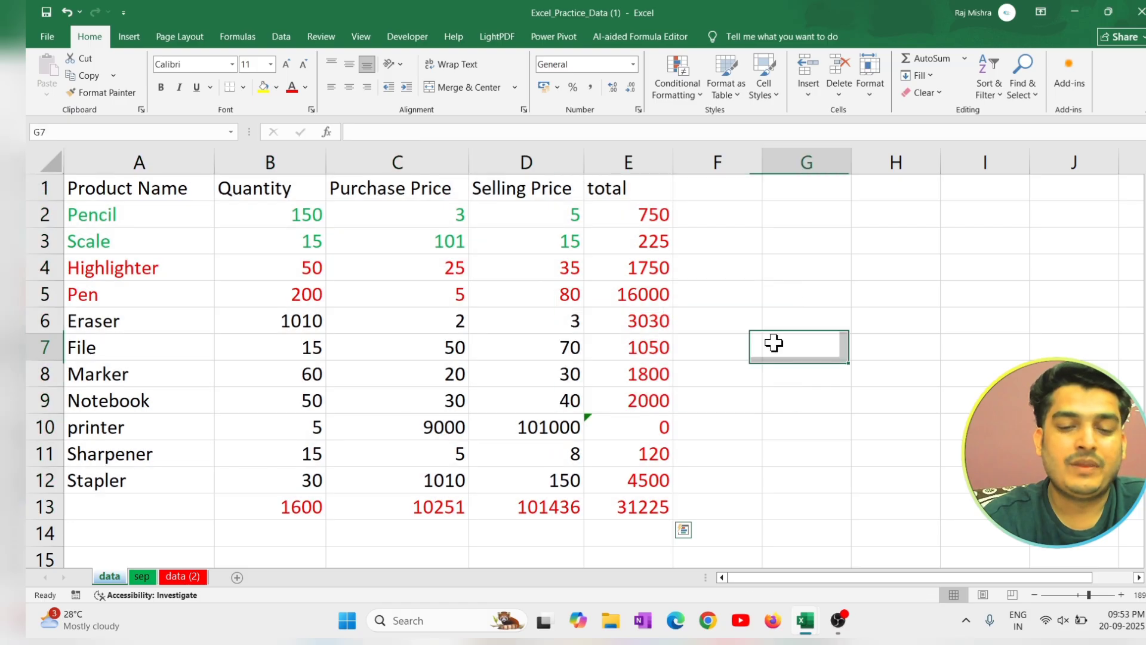
left_click(949, 266)
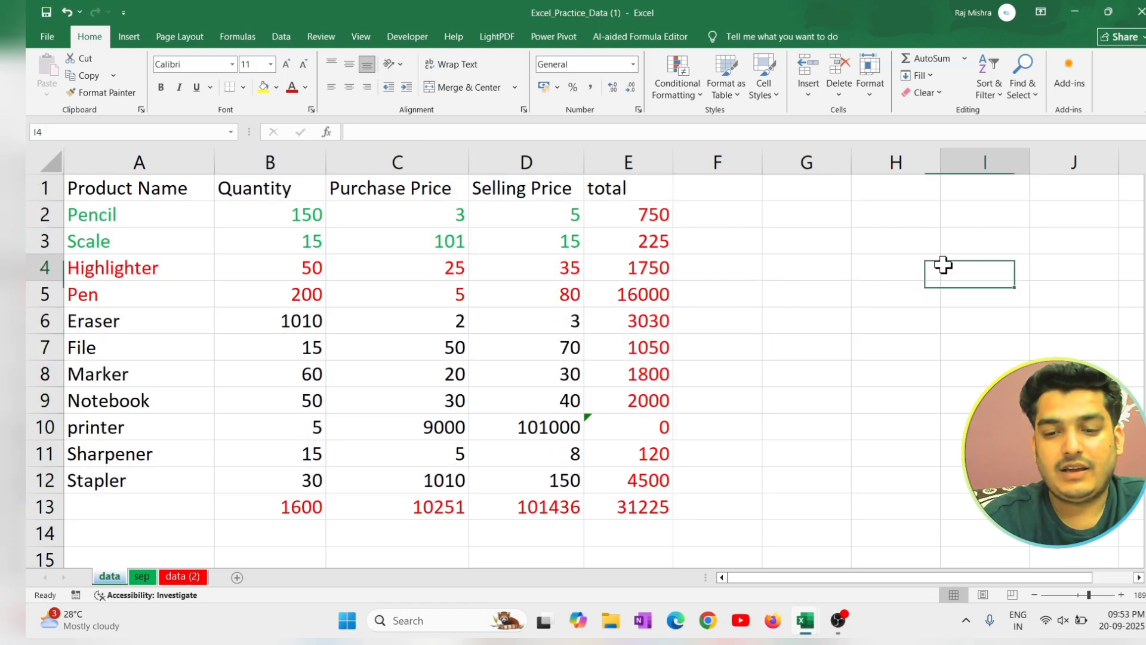
Apply Select All from the empty cell G4 outside the table, then return to a single cell.
left_click(575, 266)
left_click(833, 274)
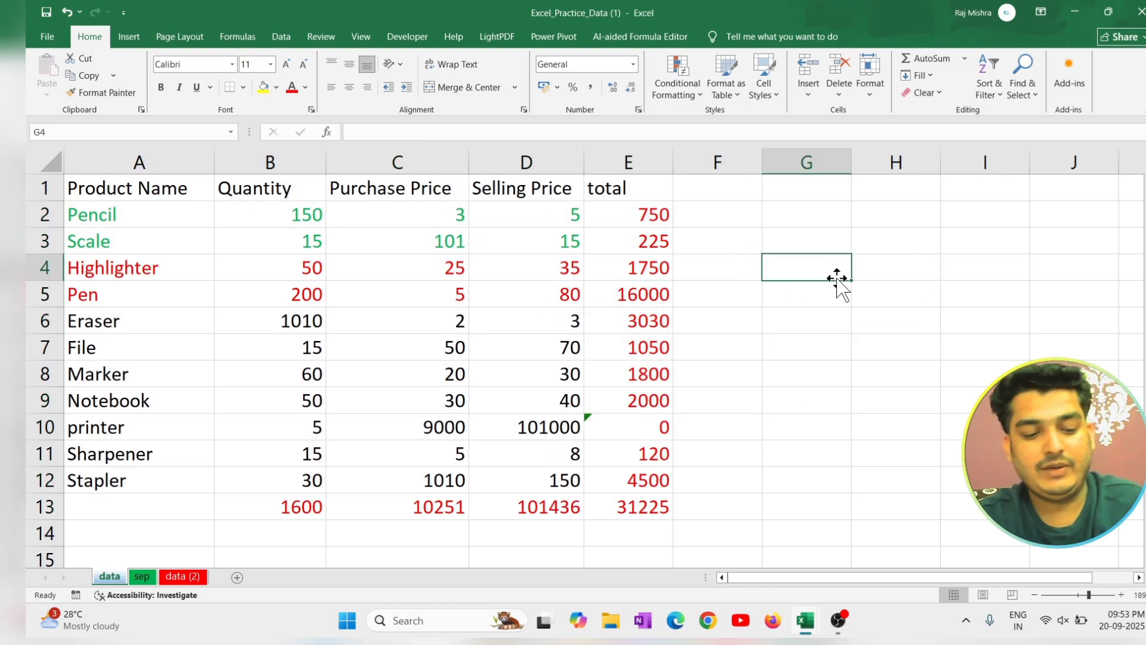
key("ctrl+a")
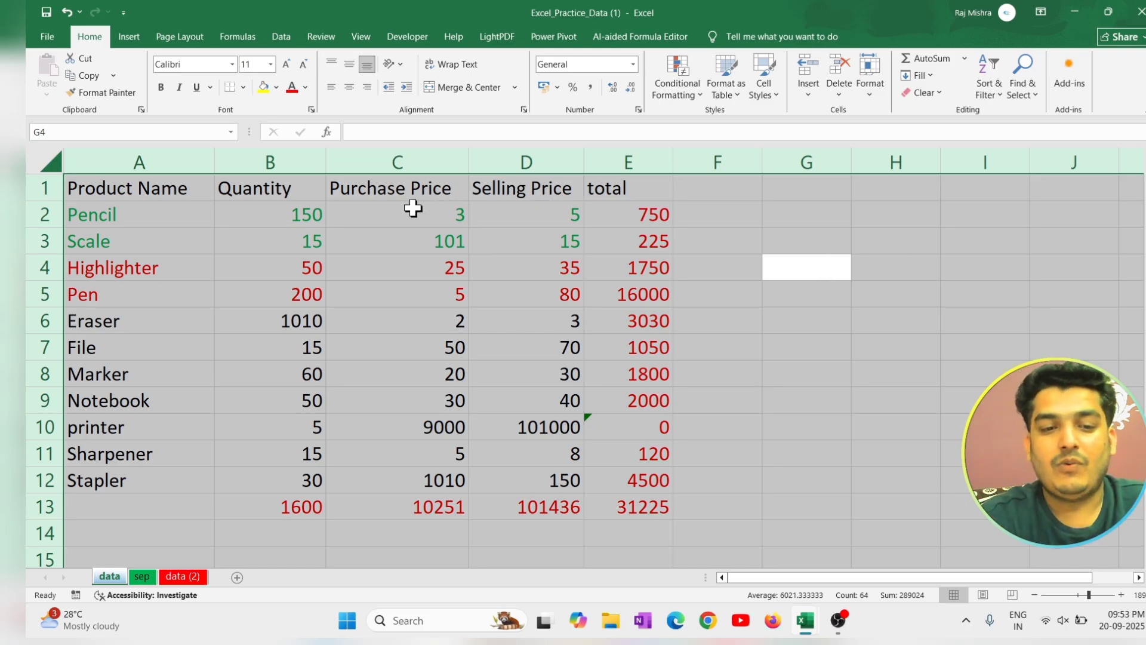
left_click(394, 292)
left_click(203, 223)
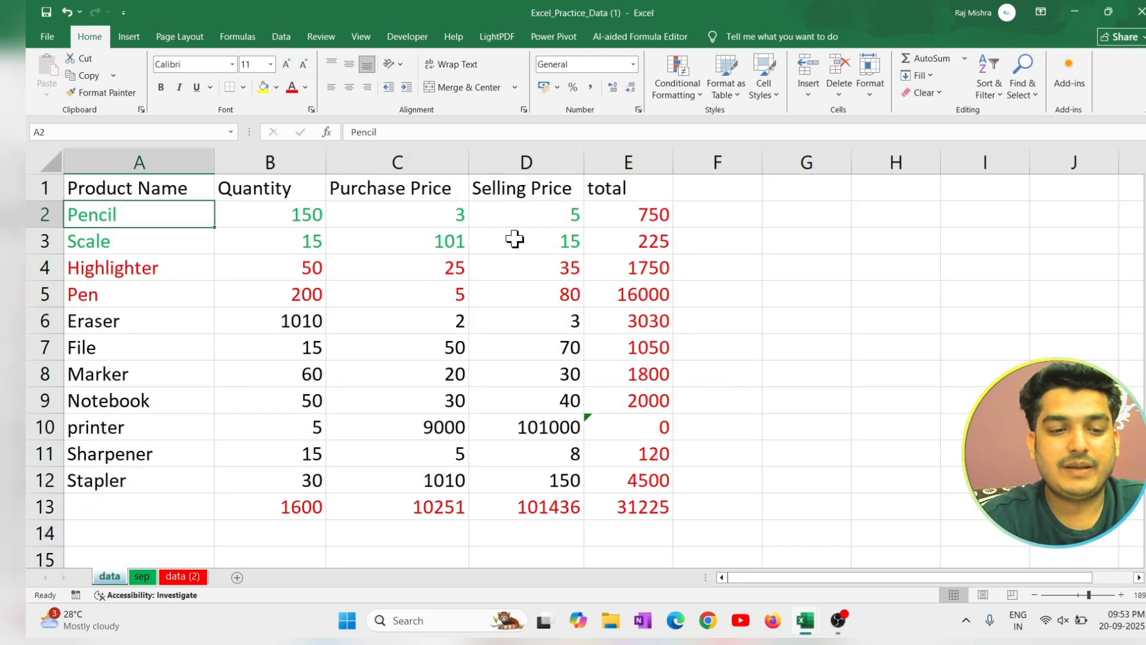
Apply Select All from cell C10 inside the table to select its data region, then deselect it.
left_click(514, 239)
left_click(391, 426)
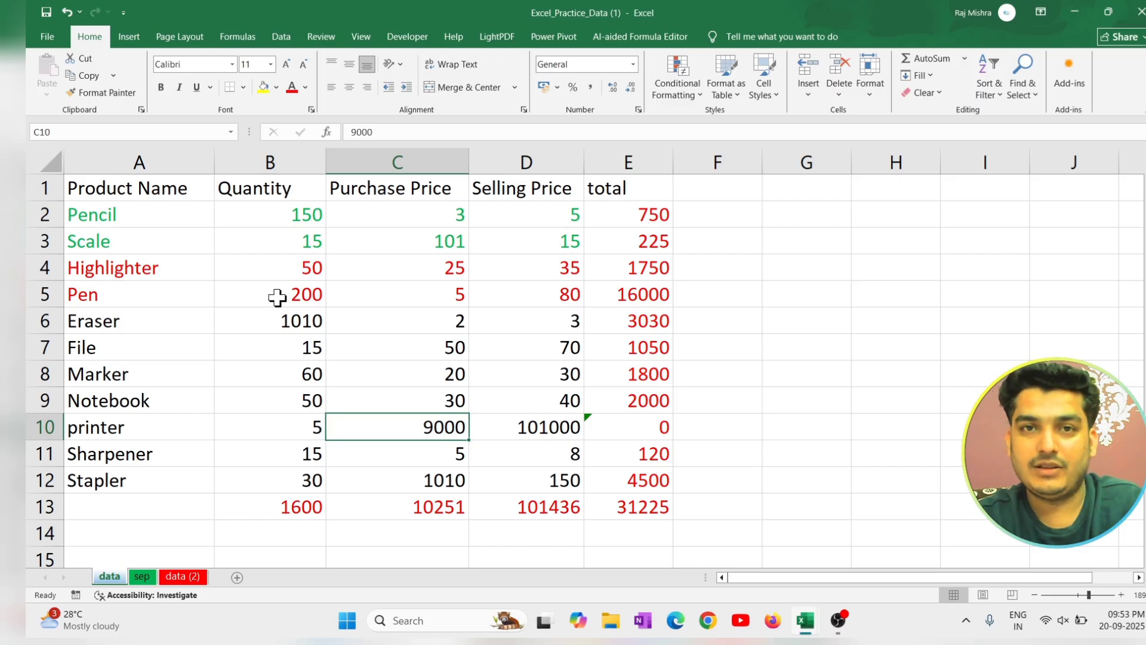
key("ctrl+a")
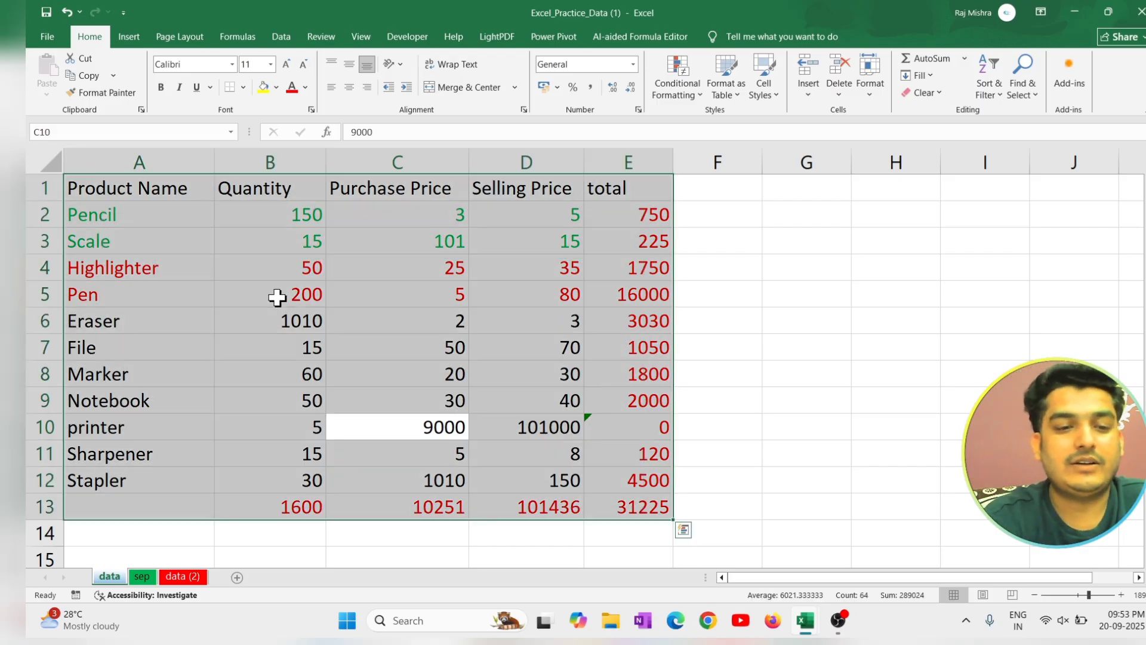
left_click(414, 284)
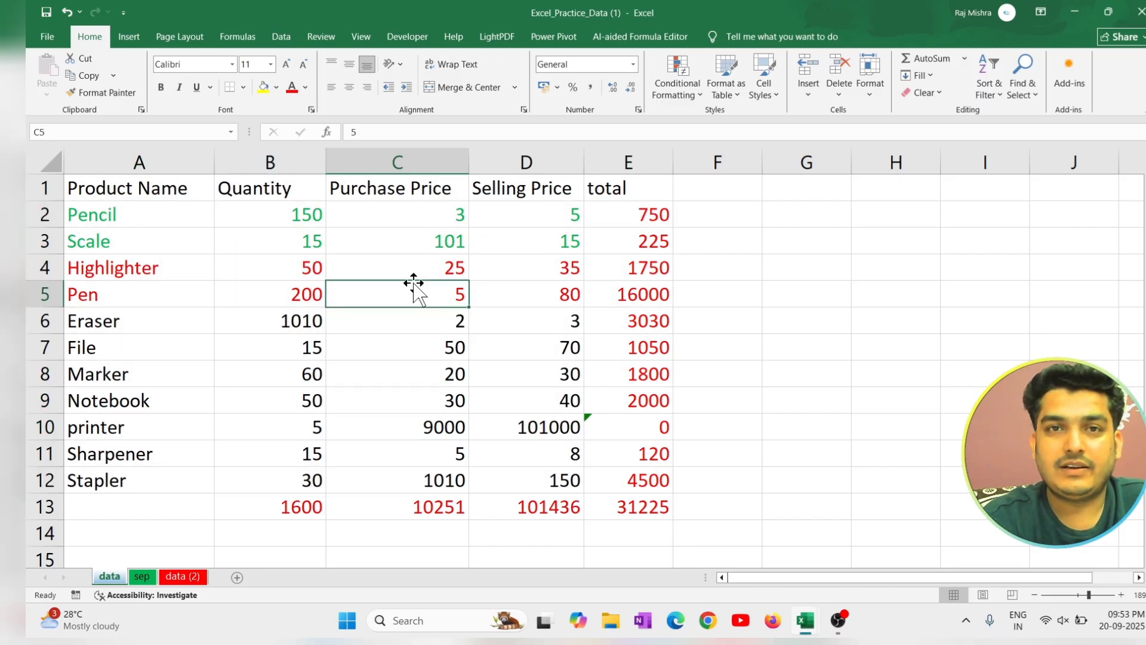
Select the range A1:E13 manually, then select the same region with Select All from cell B3 and from cell D6.
left_click_drag(156, 193, 632, 507)
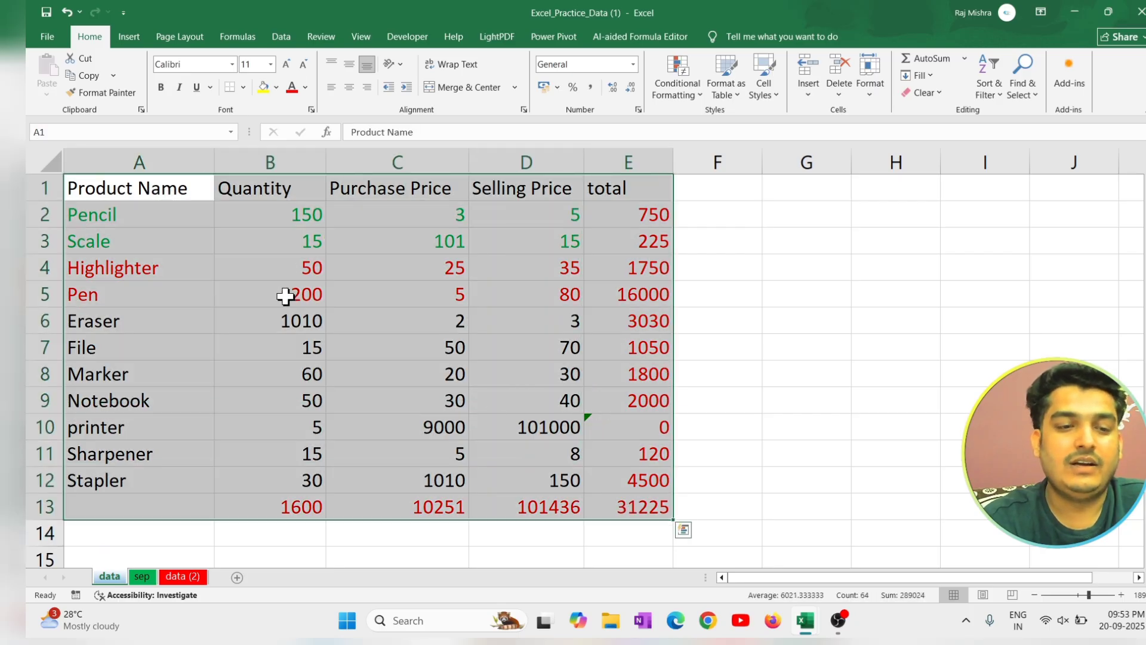
left_click(244, 246)
key("ctrl+a")
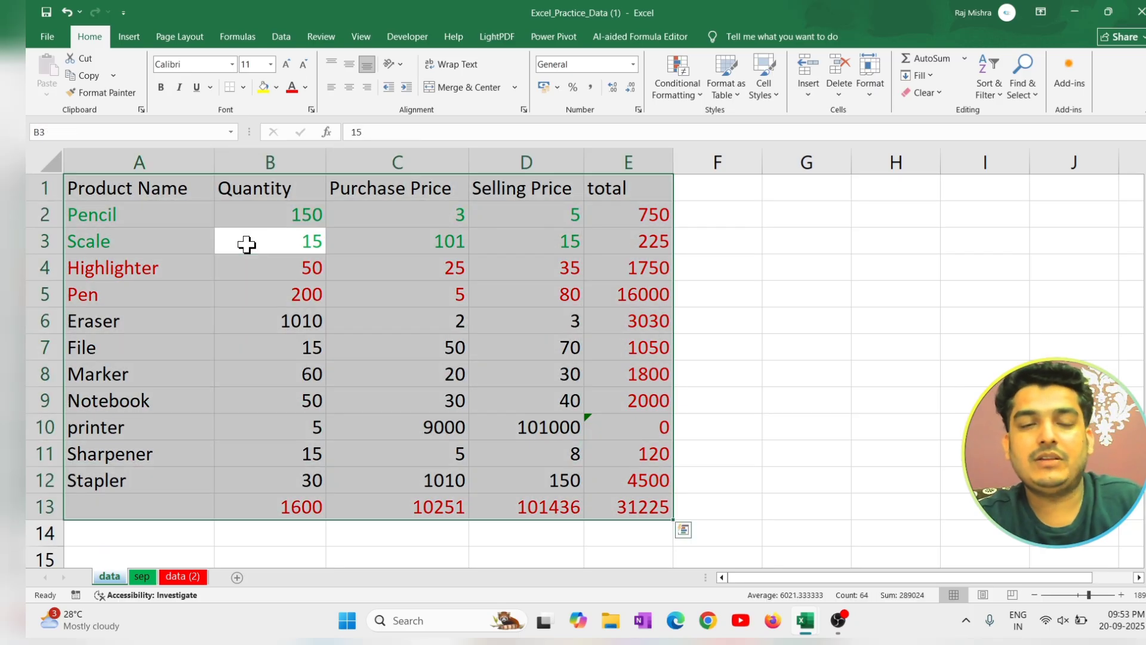
left_click(619, 232)
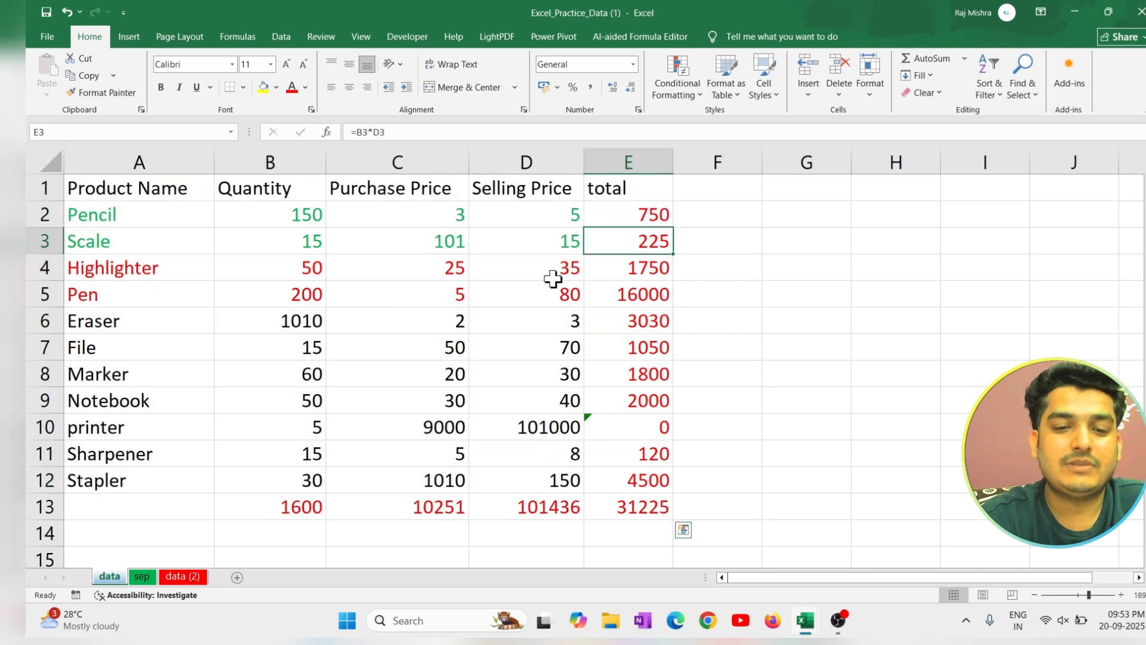
left_click(517, 317)
key("ctrl+a")
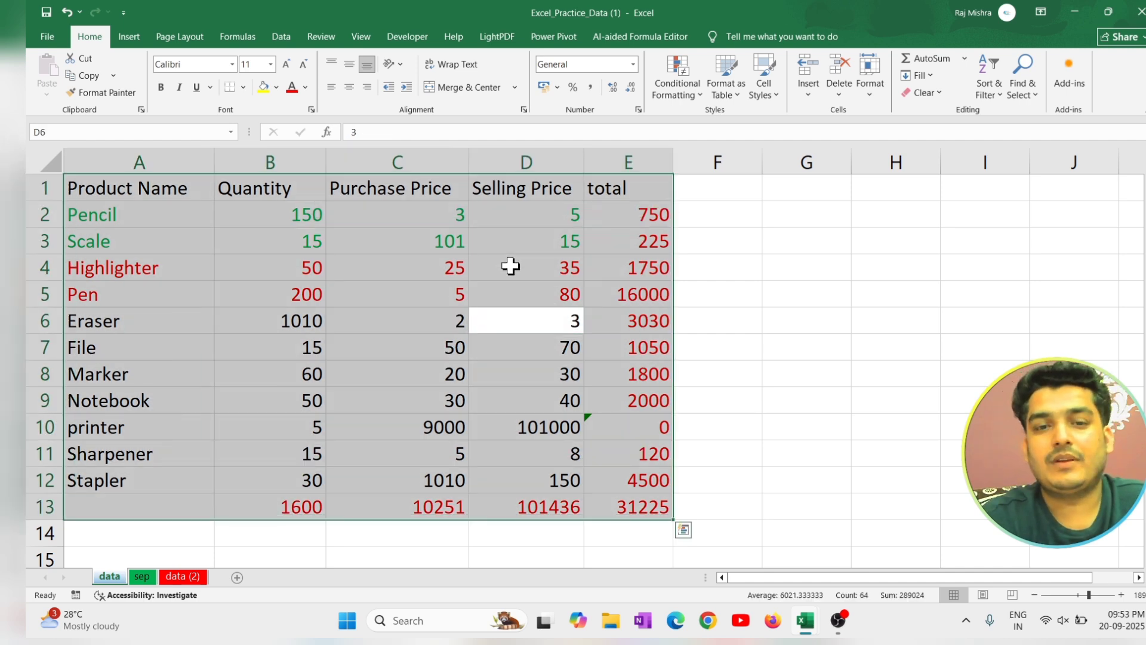
Apply Select All from the empty cell F6 beside the table, then deselect by selecting cell F3.
left_click(747, 320)
key("ctrl+a")
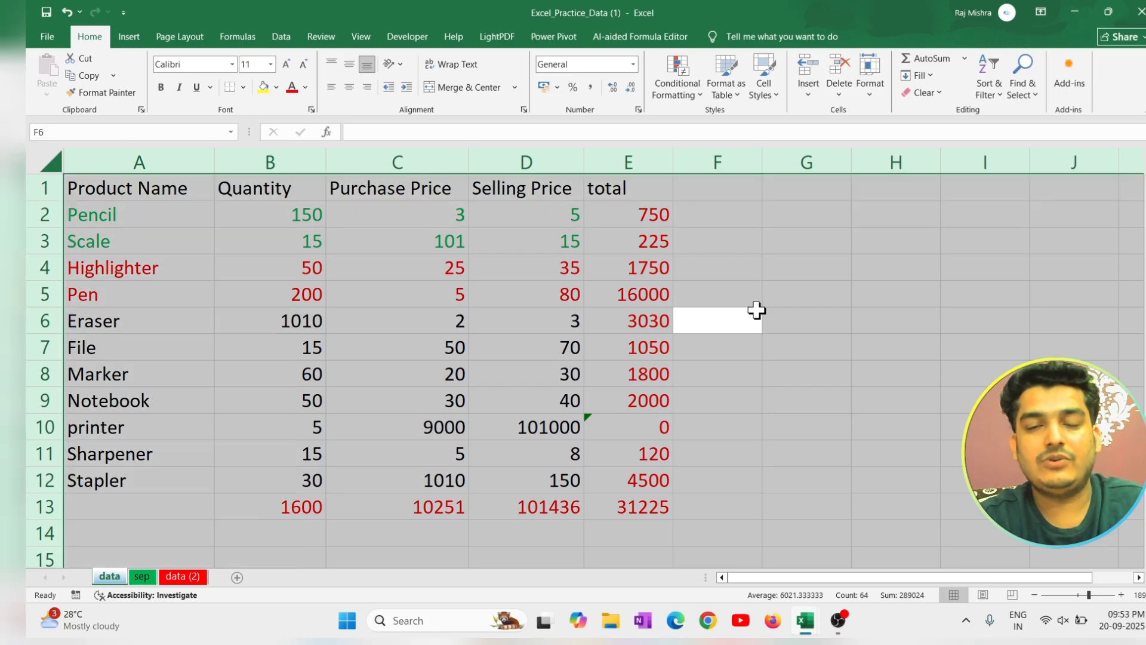
left_click(705, 247)
left_click(1021, 87)
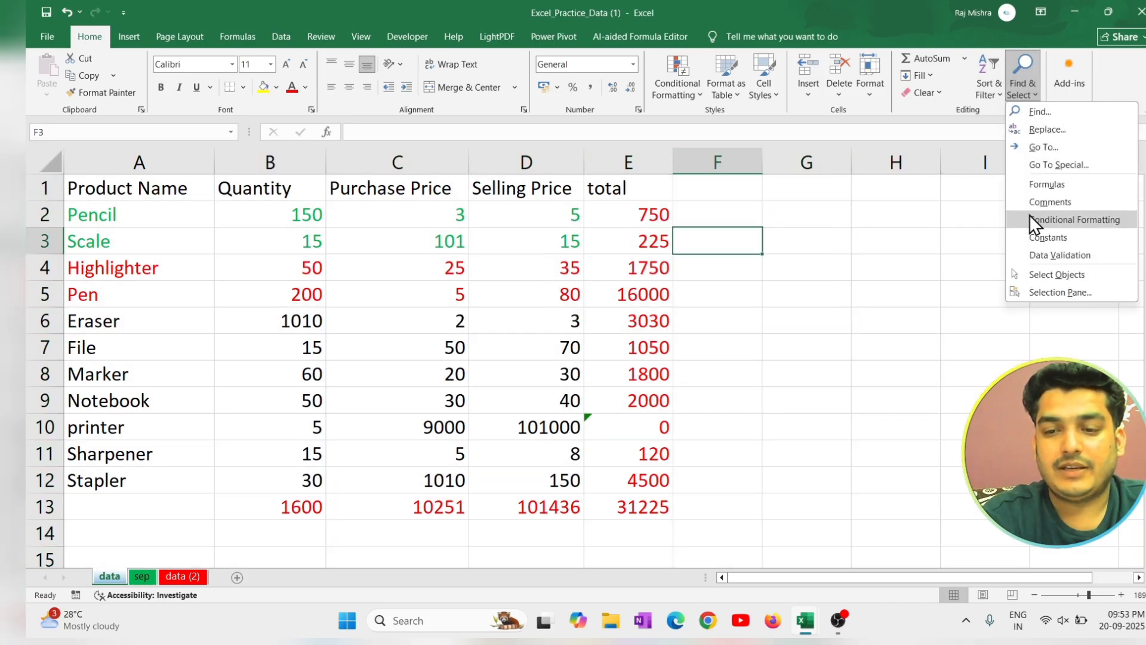
left_click(1048, 162)
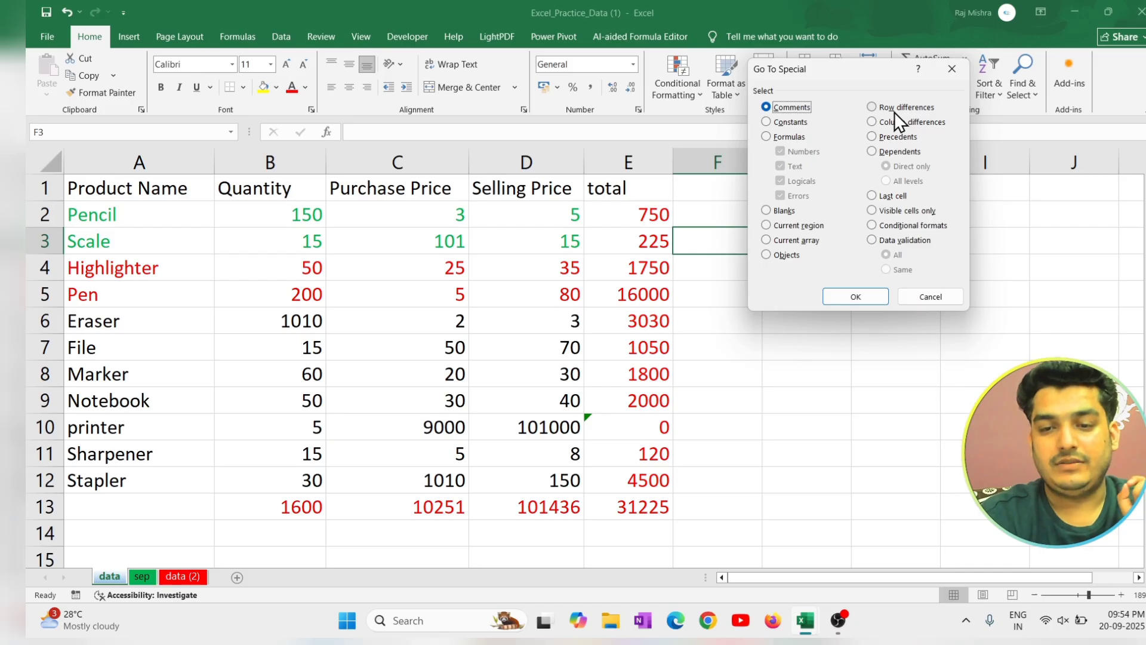
left_click(924, 296)
Enter the values 5, 9, 6, 8 and 5 in cells H3 through H7.
left_click(908, 249)
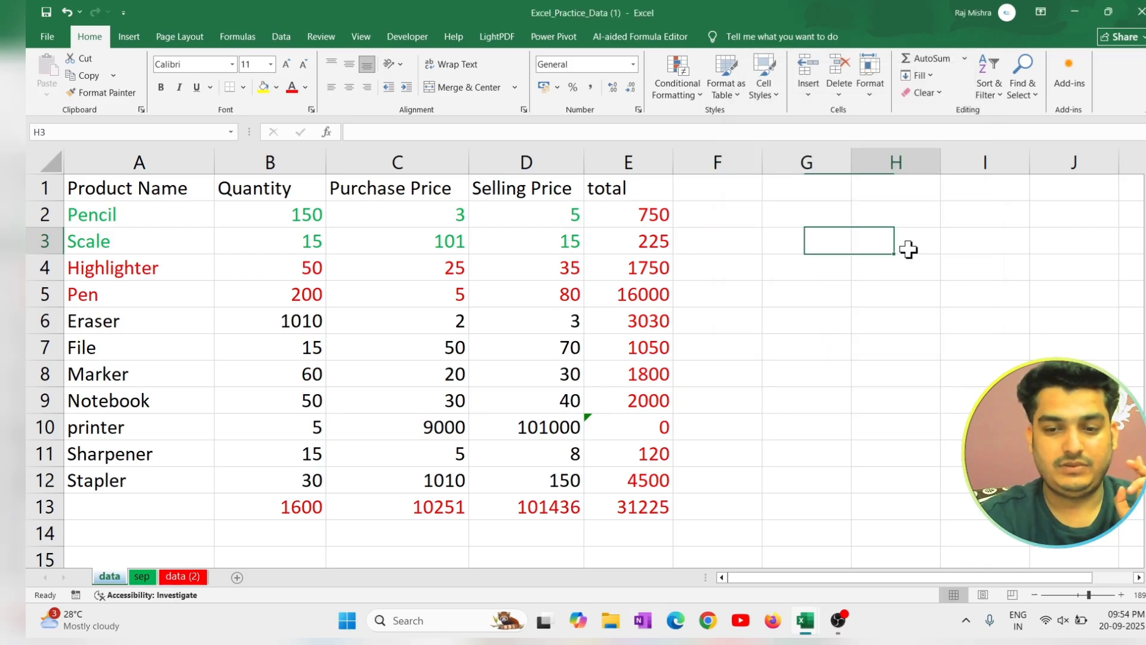
type("5")
key("Return")
type("9")
key("Return")
type("6")
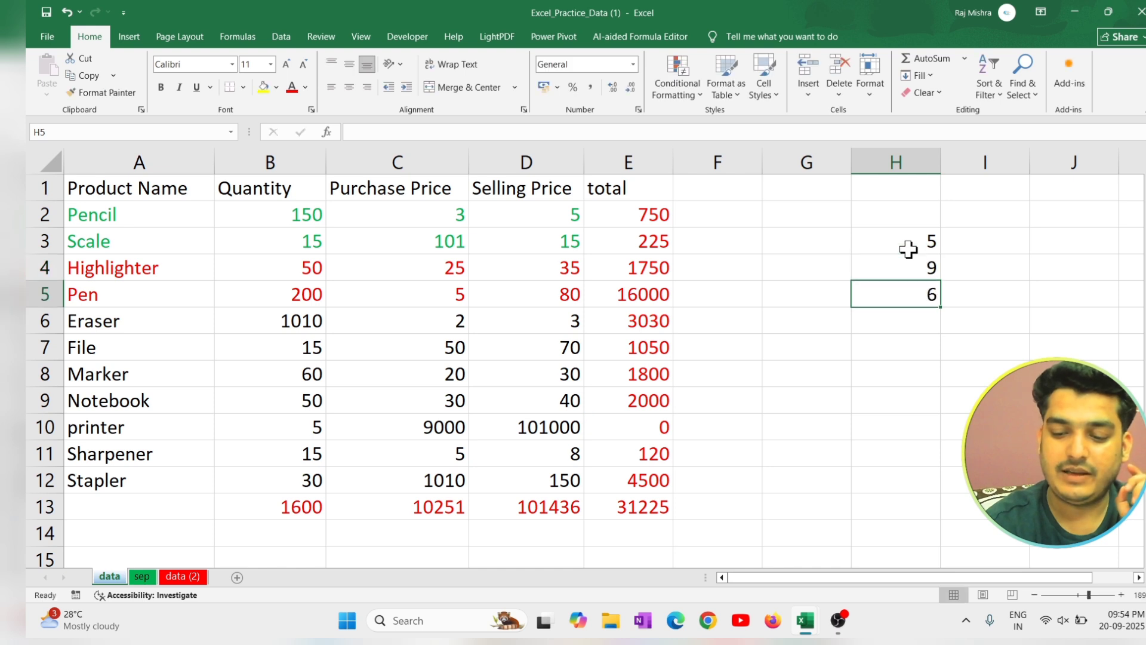
key("Return")
type("8")
key("Return")
type("5")
key("Return")
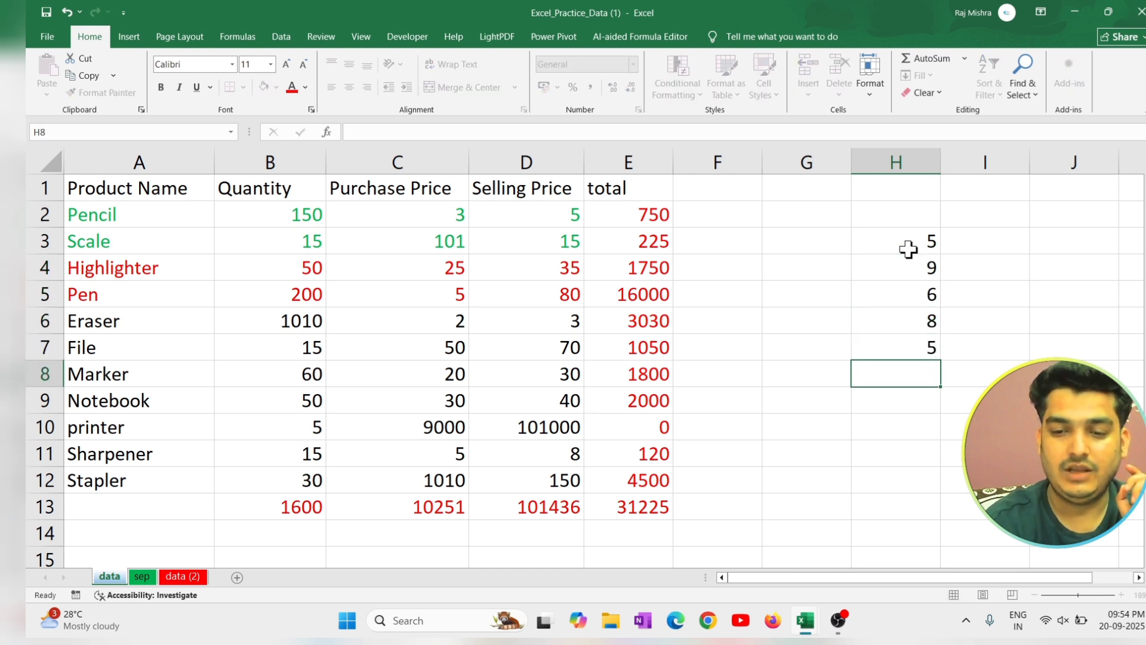
Select the range H3:H7 and use Go To Special to select its column differences.
left_click_drag(908, 249, 932, 356)
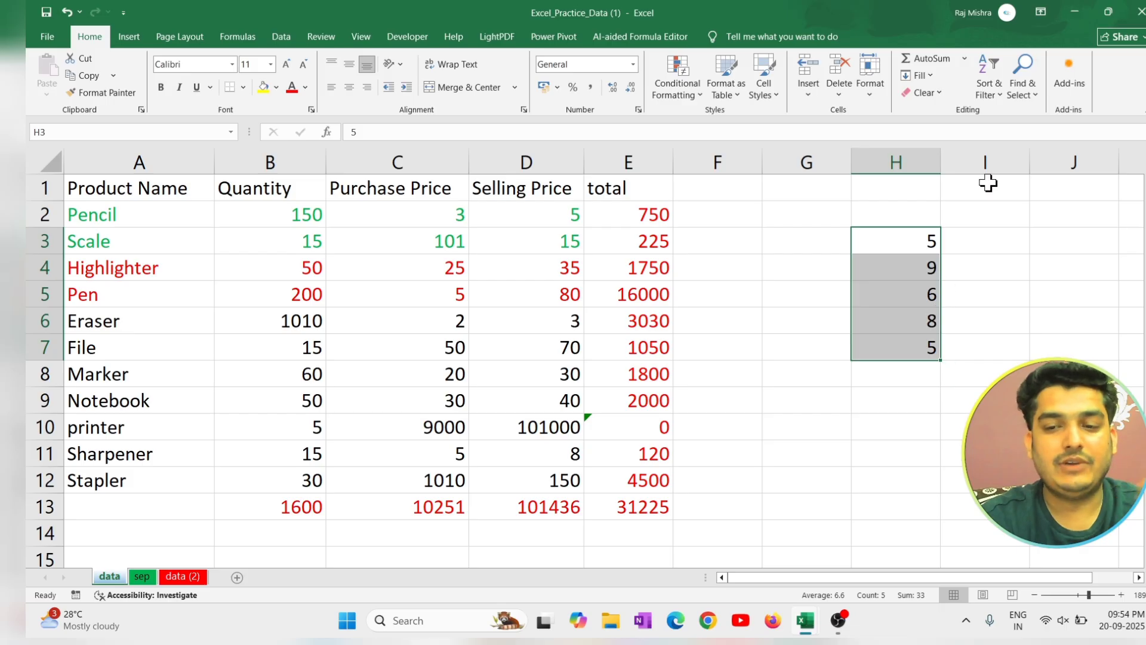
left_click(1021, 95)
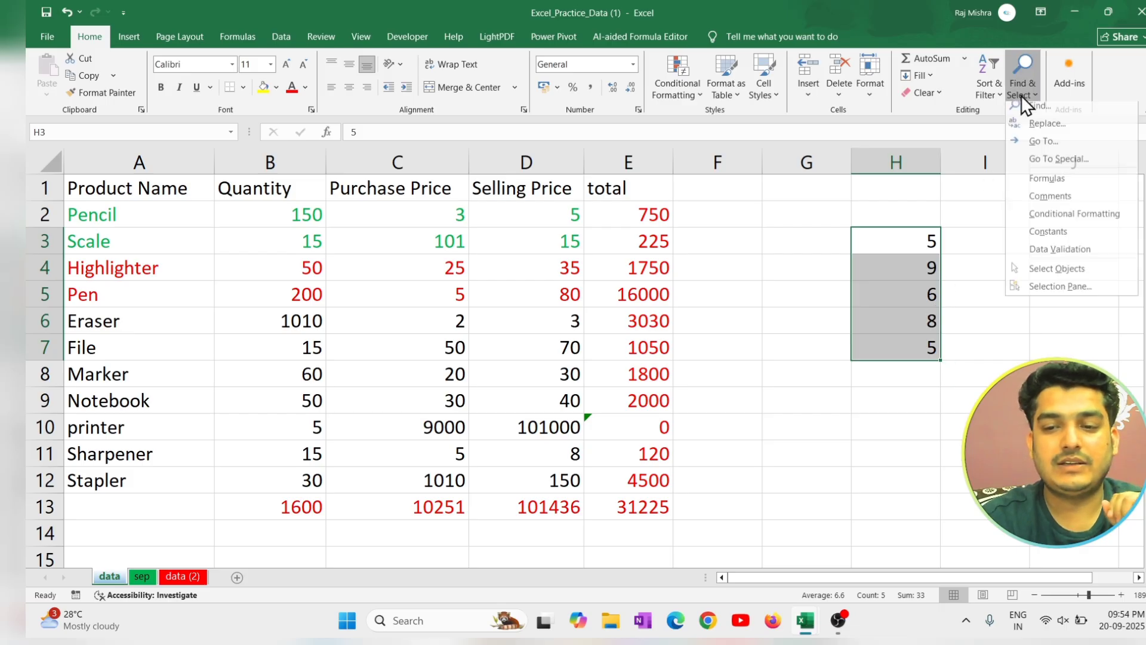
left_click(1075, 166)
left_click(901, 125)
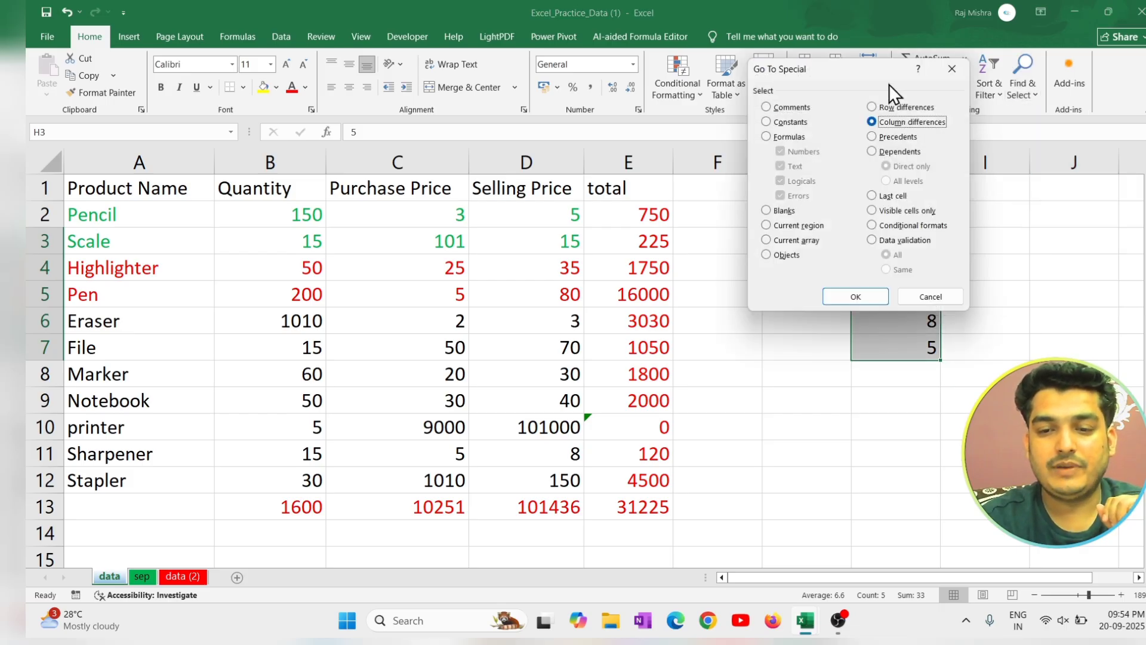
left_click_drag(850, 72, 735, 86)
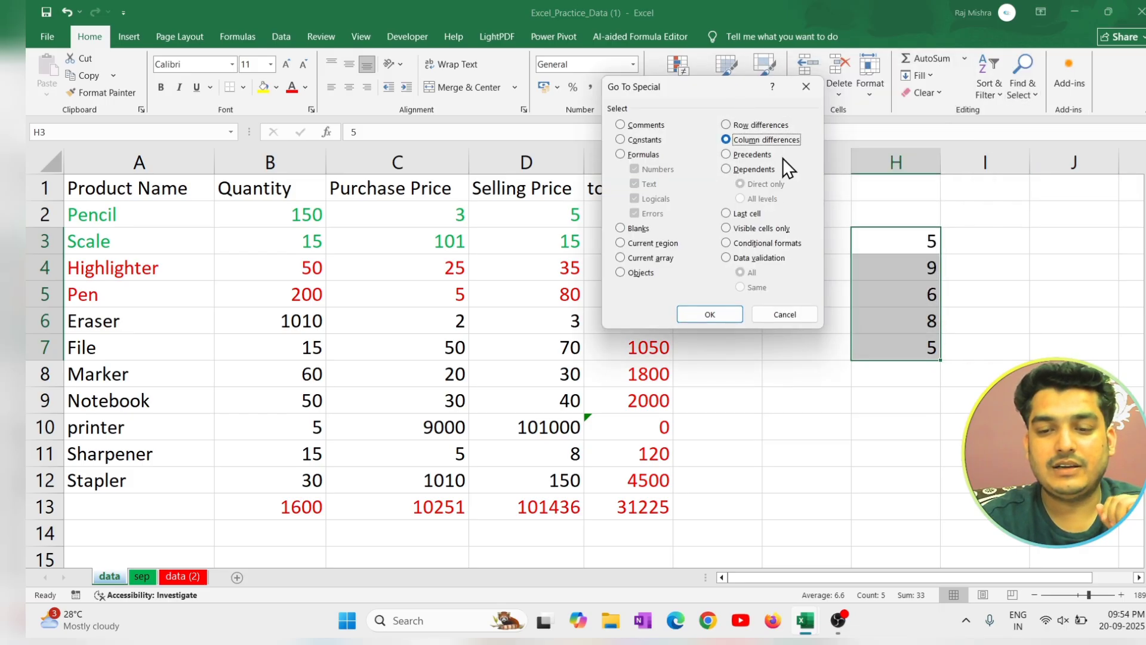
left_click(708, 314)
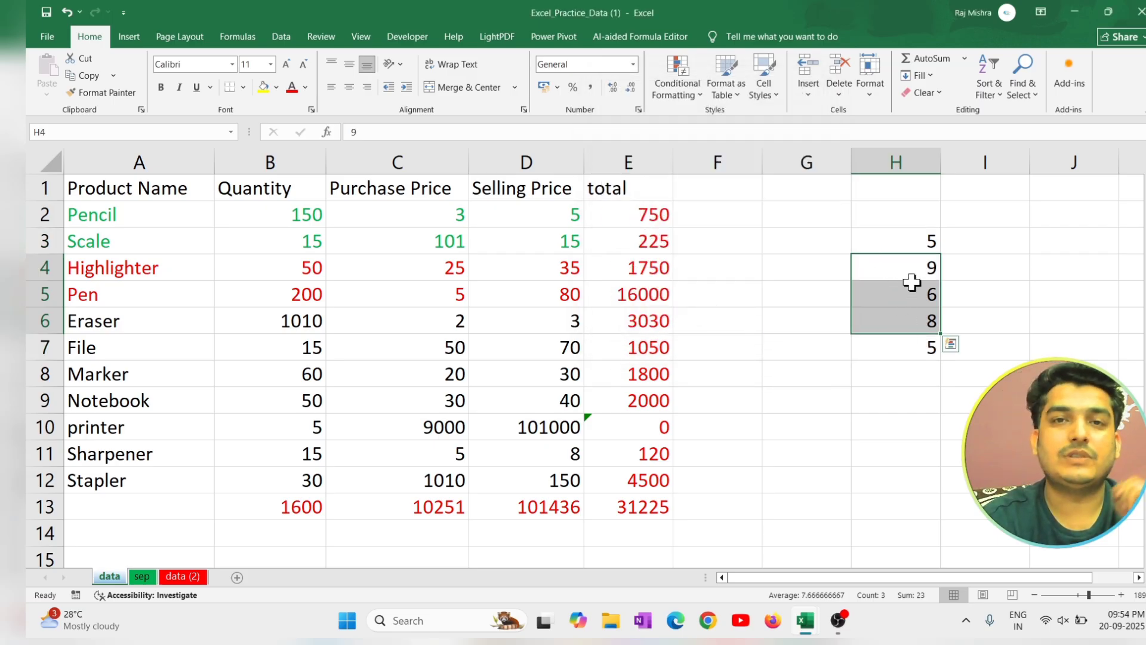
left_click(1028, 94)
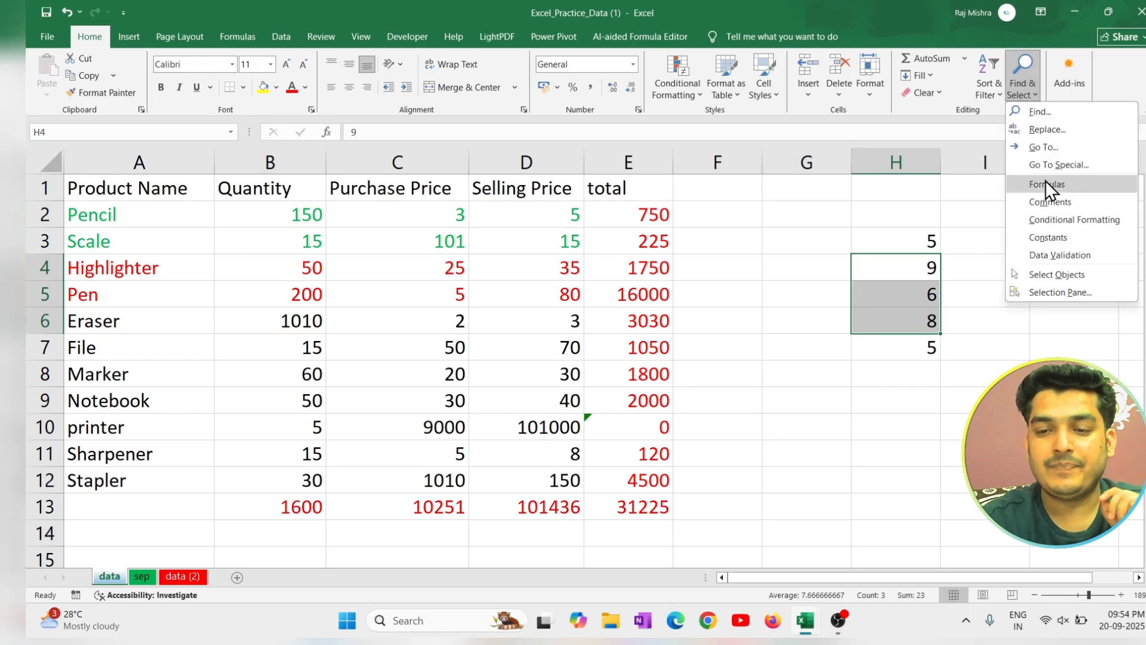
left_click(1066, 169)
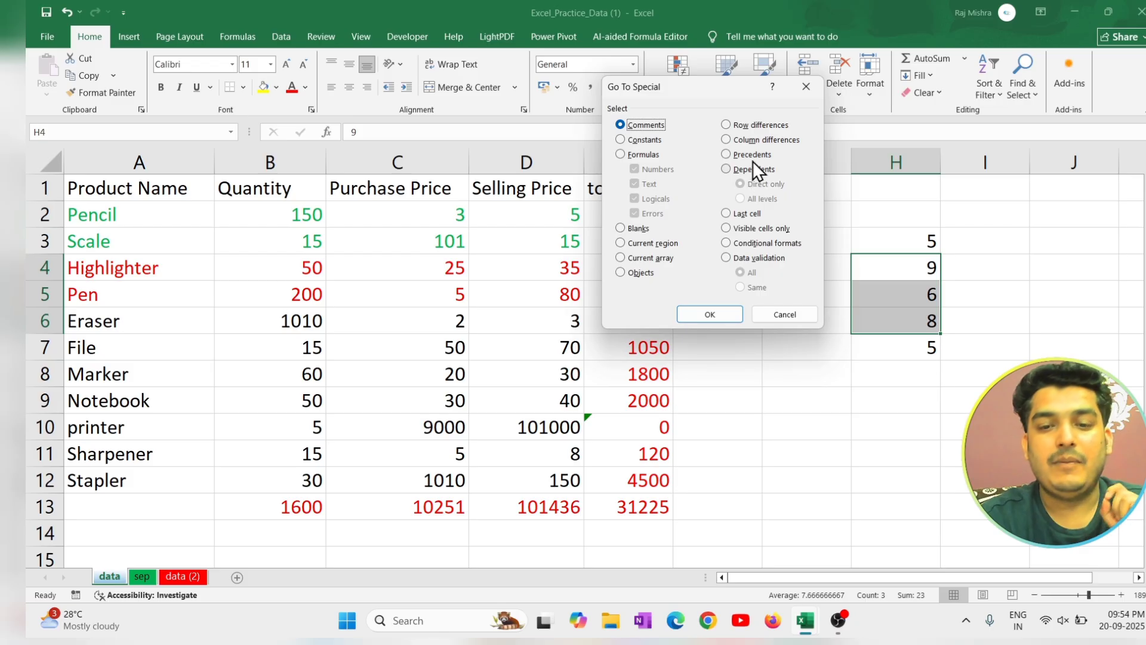
left_click(794, 318)
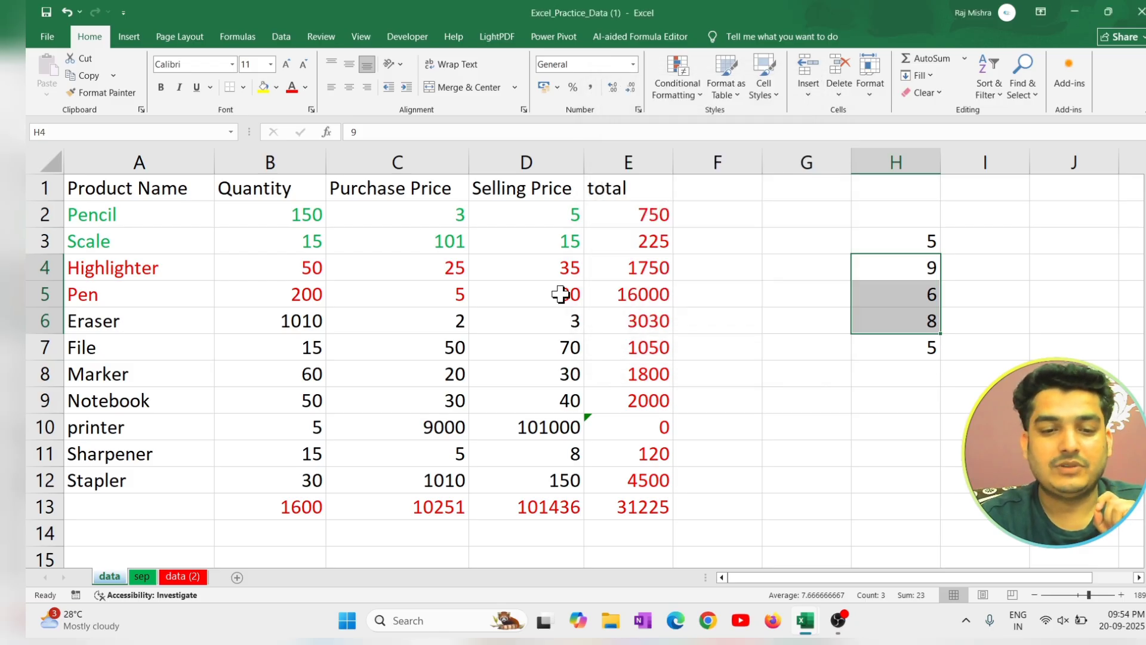
Select the Pencil row's figures in B2:E2 and use Go To Special to select their direct precedents.
left_click_drag(289, 215, 648, 216)
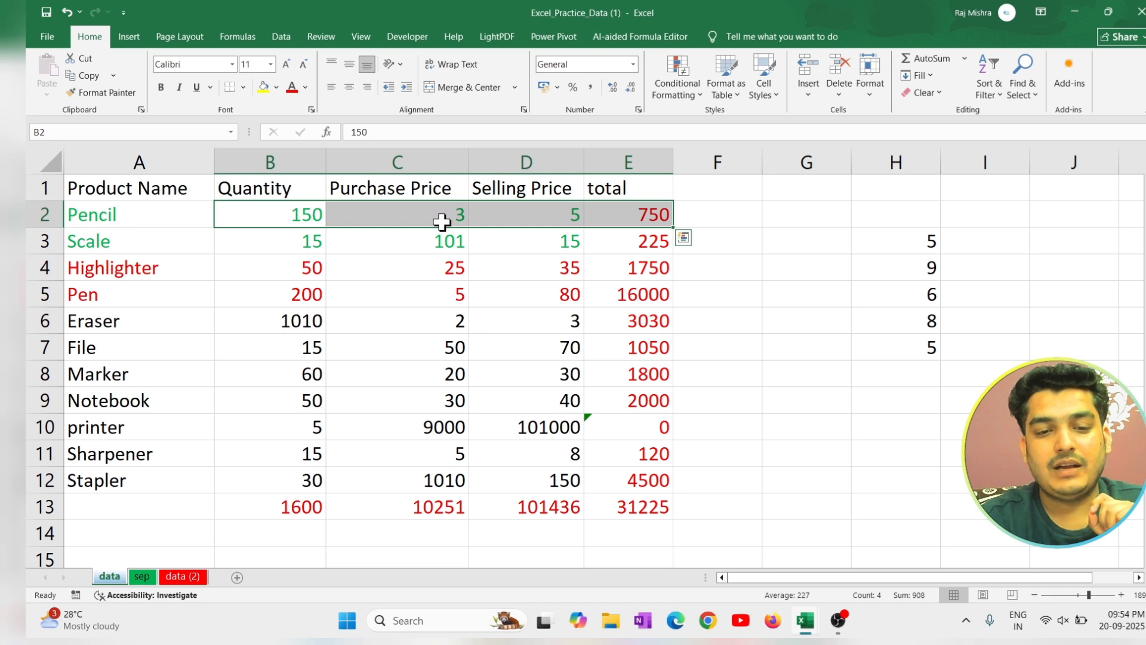
left_click(1014, 90)
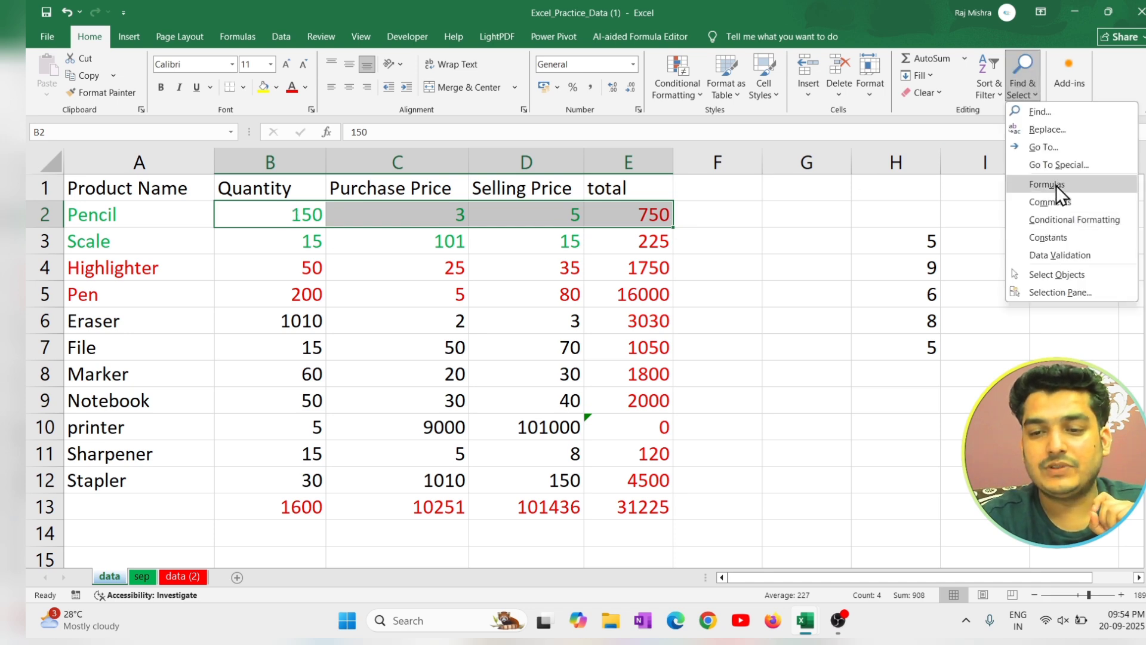
left_click(1062, 166)
left_click(750, 158)
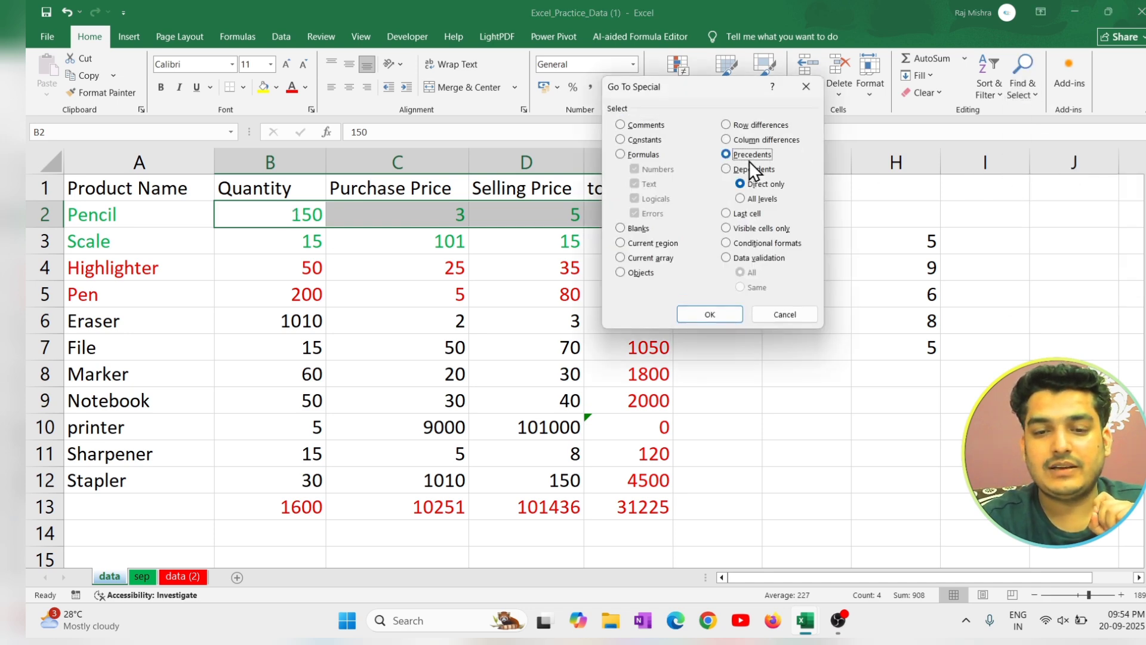
left_click(710, 314)
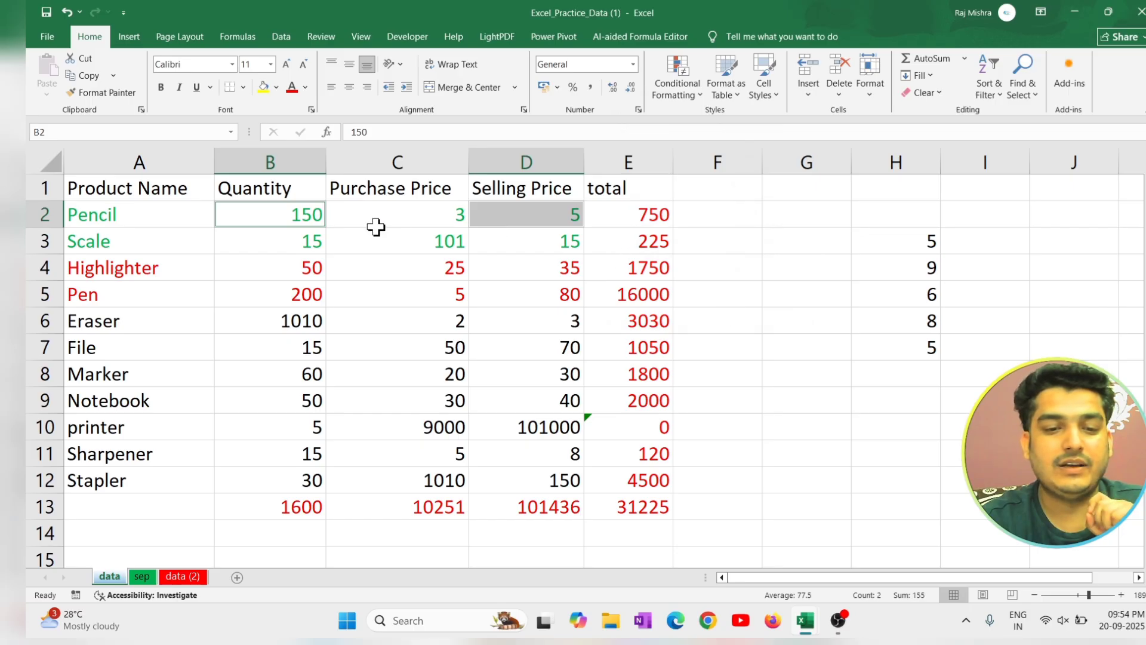
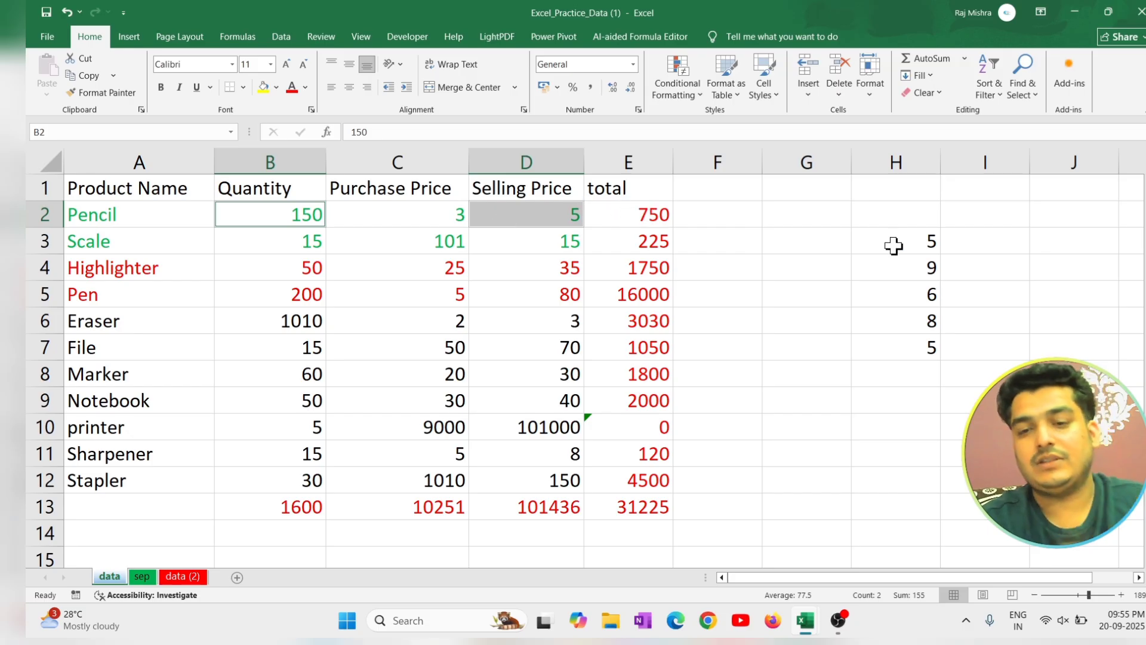
From cell H5, use Go To Special to jump to the data sheet's last cell.
left_click(896, 293)
left_click(1016, 90)
left_click(1055, 170)
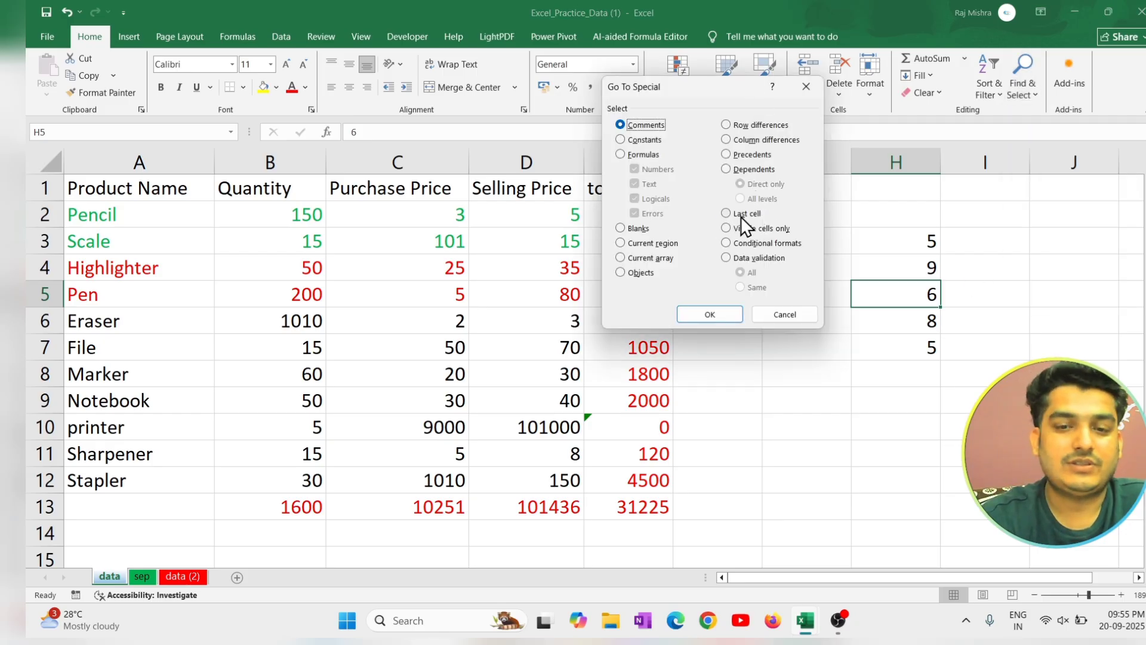
left_click(740, 216)
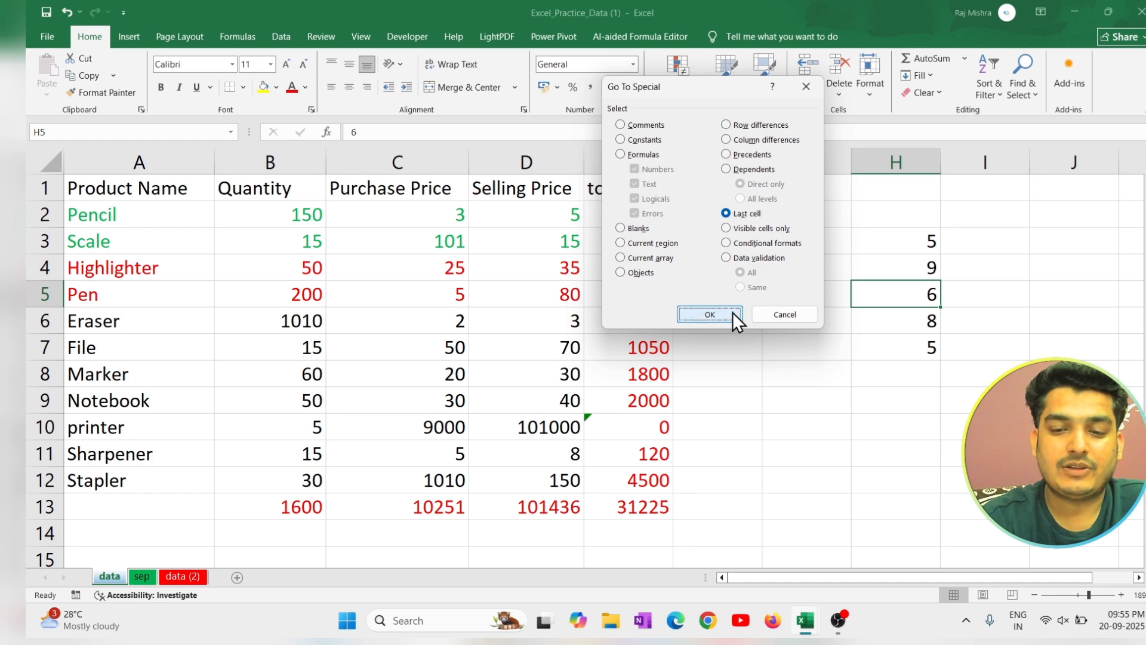
left_click(709, 314)
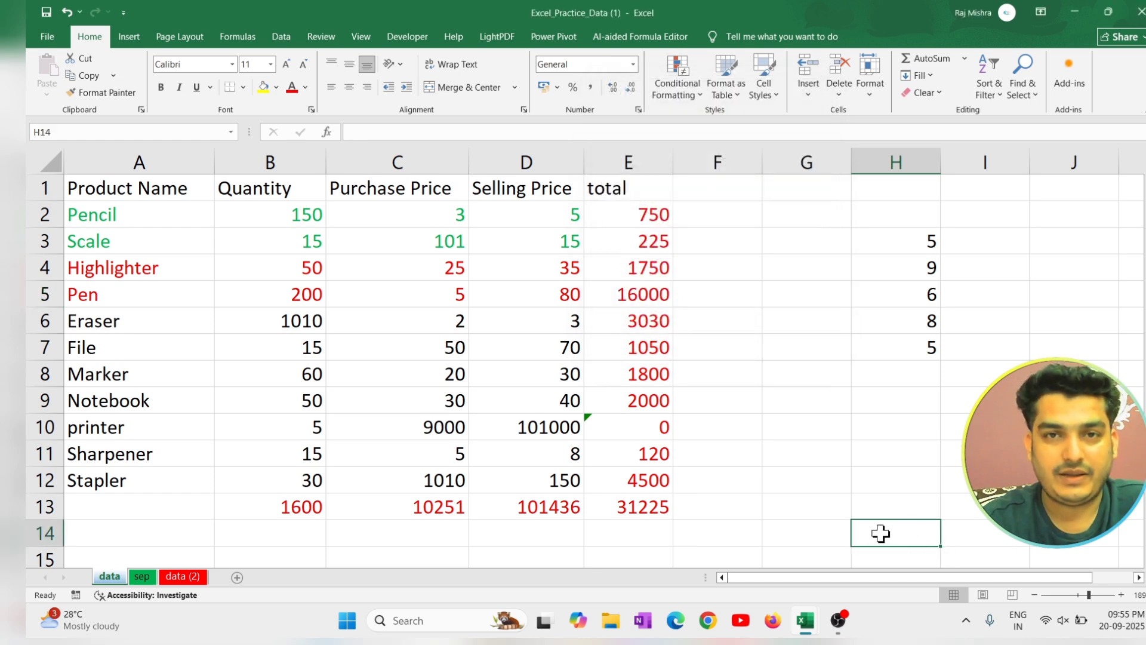
Examine the empty cells below and beside the table on the data sheet, and the empty rows on the data (2) sheet.
scroll(882, 528, "down", 1)
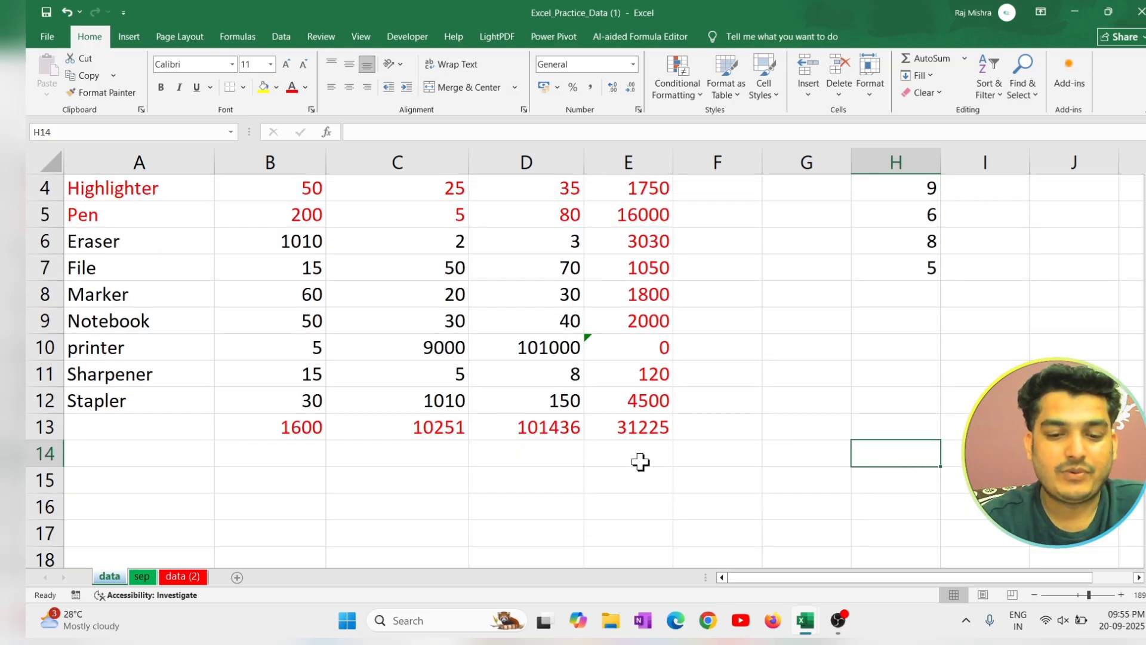
left_click_drag(717, 458, 28, 455)
scroll(559, 510, "down", 4)
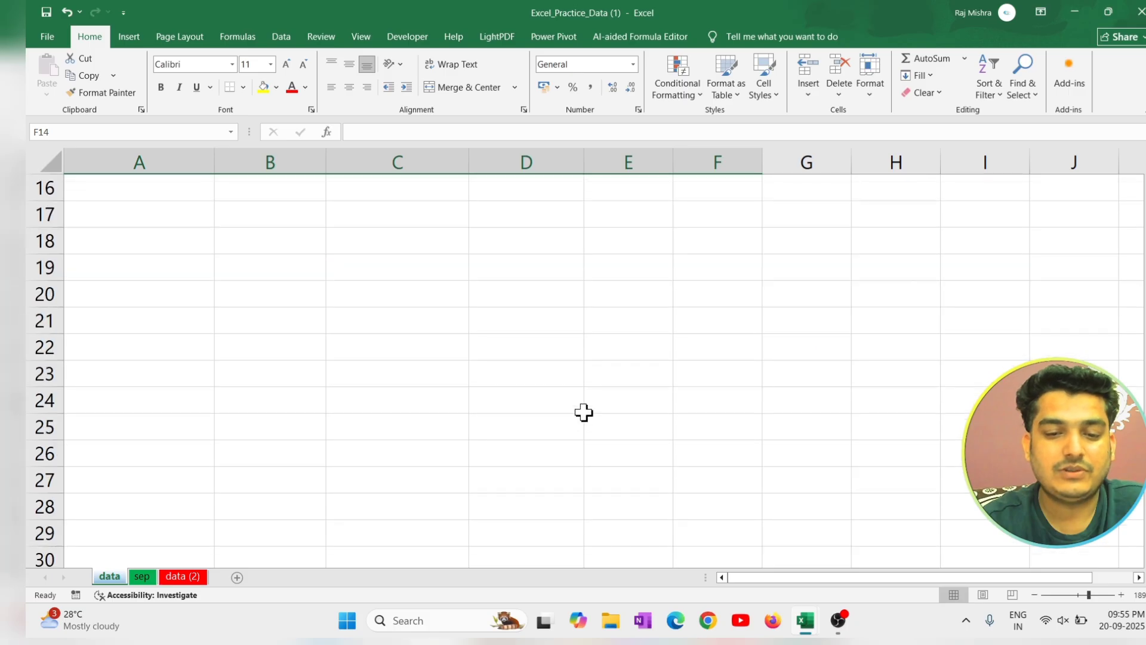
scroll(583, 412, "up", 2)
left_click_drag(939, 297, 995, 267)
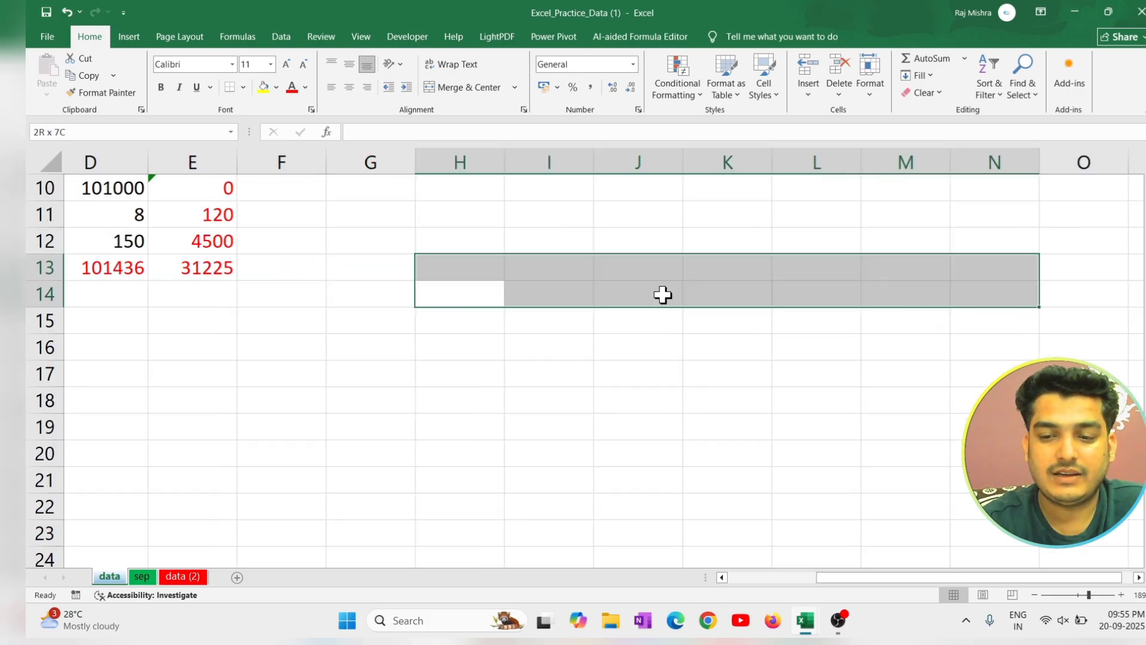
left_click_drag(261, 295, 36, 320)
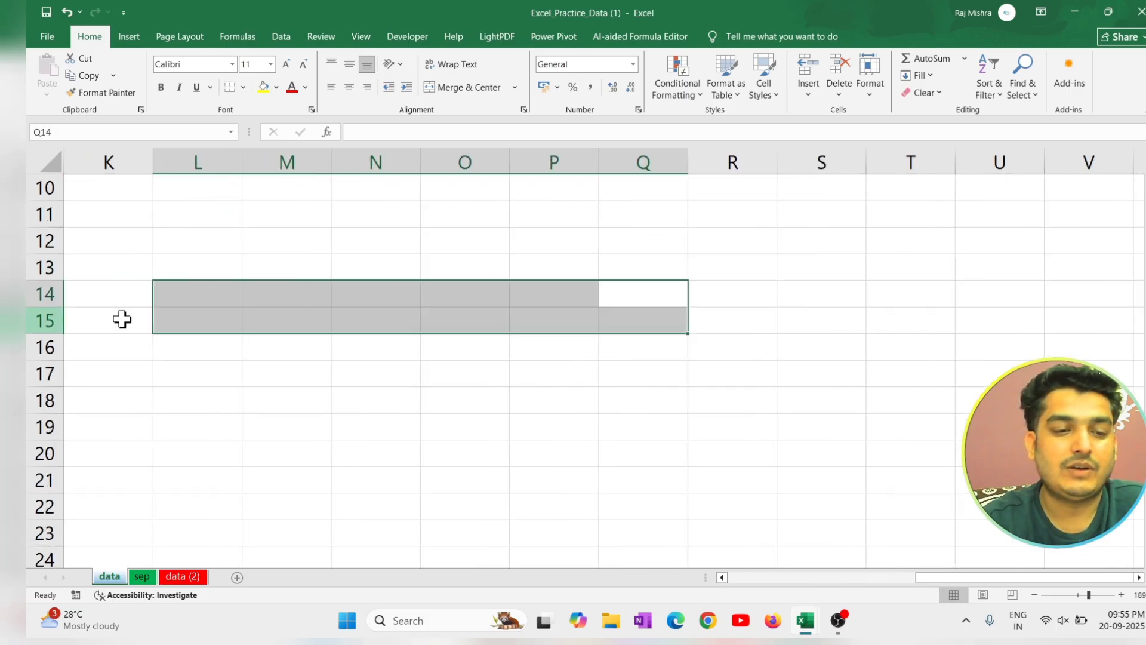
left_click(198, 576)
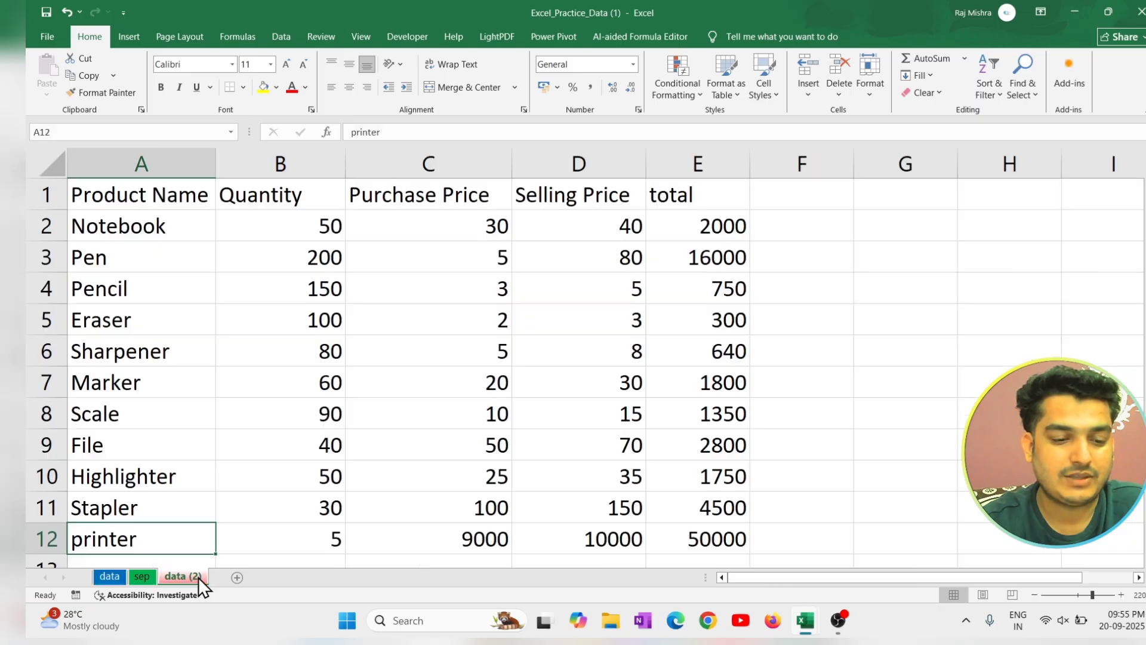
scroll(400, 468, "down", 4)
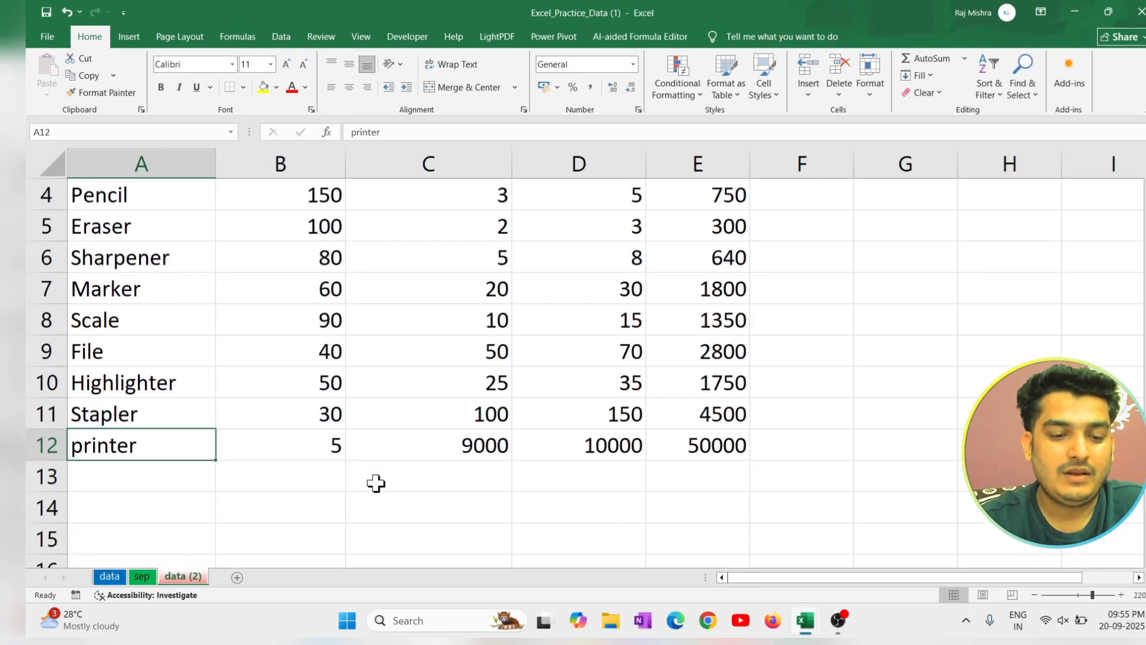
Add a new worksheet and enter dddsdsd in cell D4 and sdsdsd in cell C11.
left_click(237, 577)
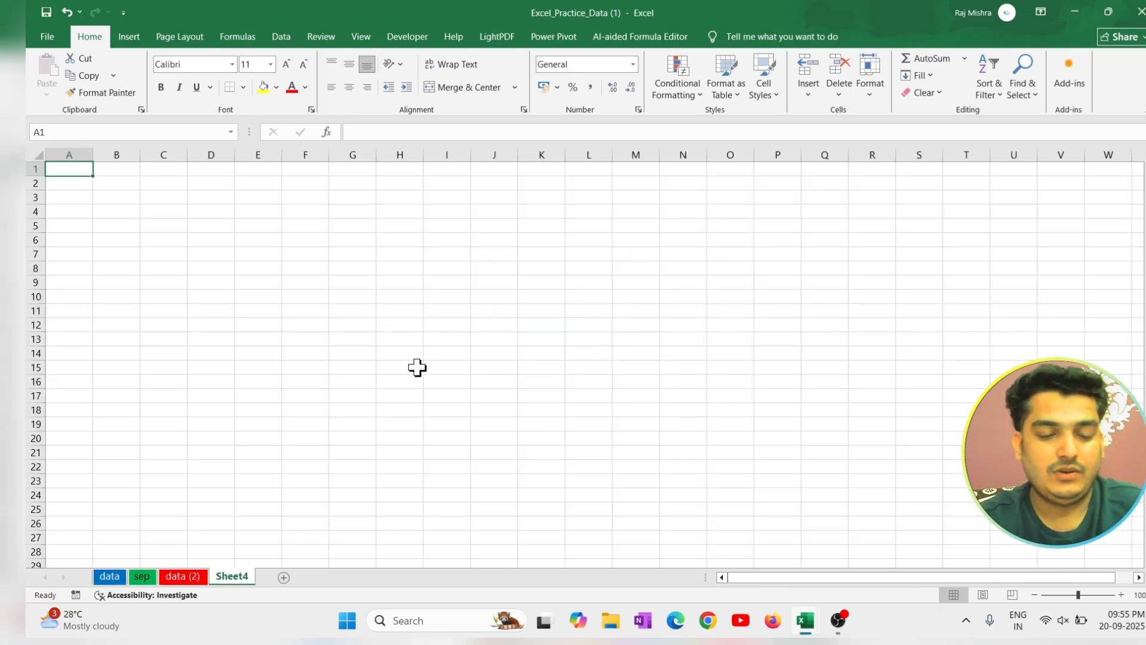
scroll(417, 367, "up", 9)
left_click(510, 281)
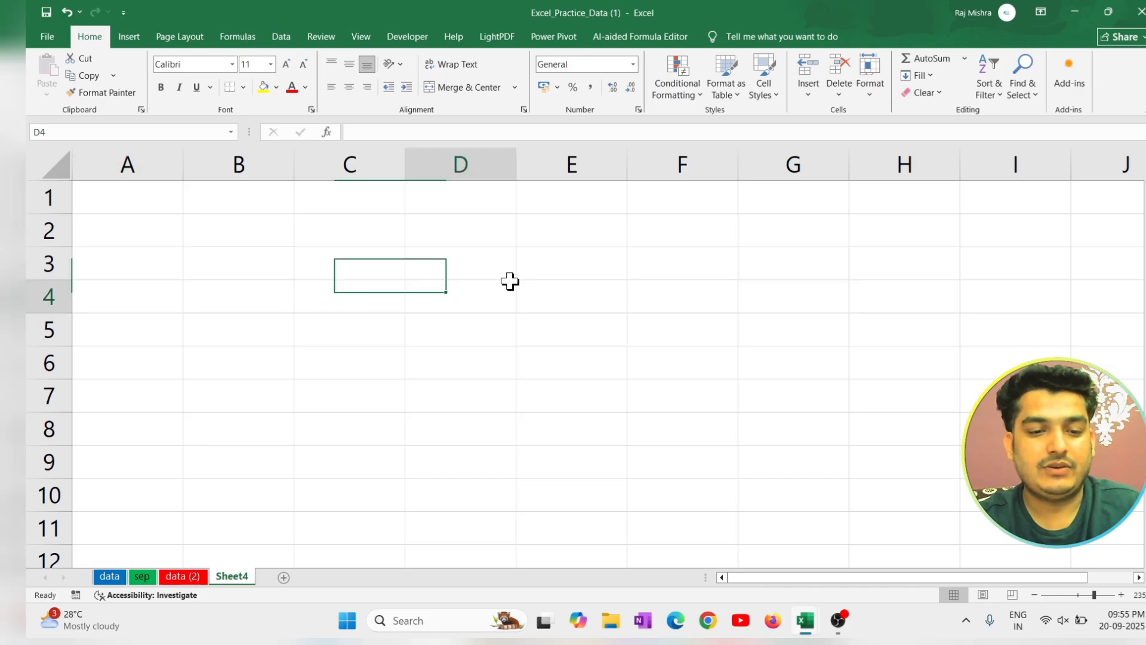
type("dddsdsd")
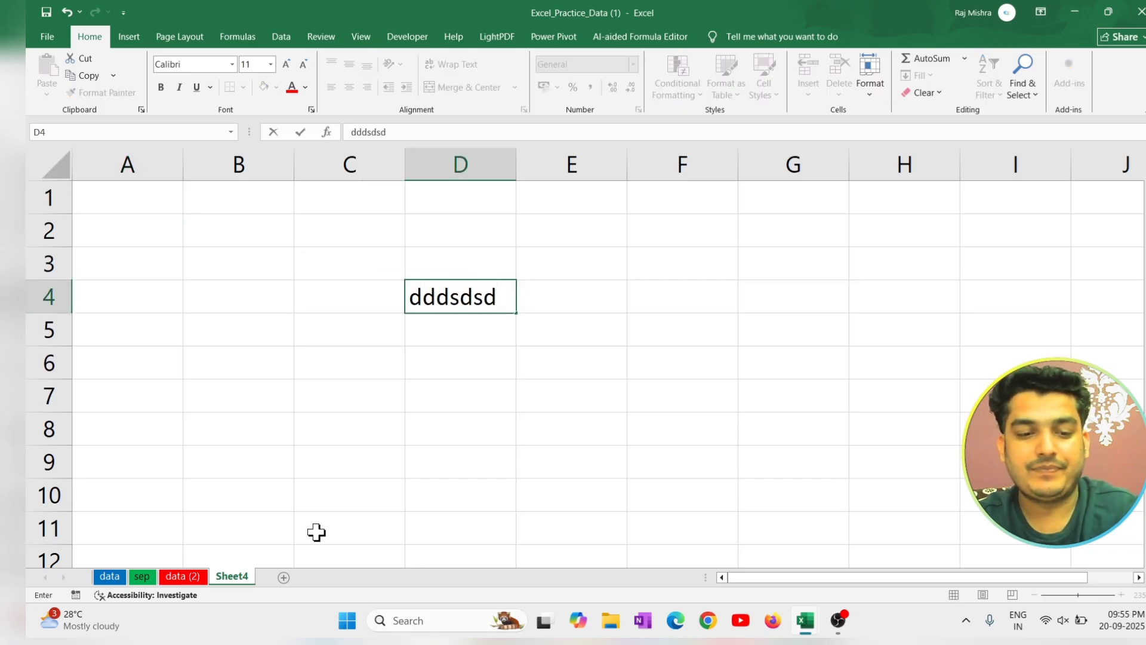
left_click(338, 531)
type("sdsdsd")
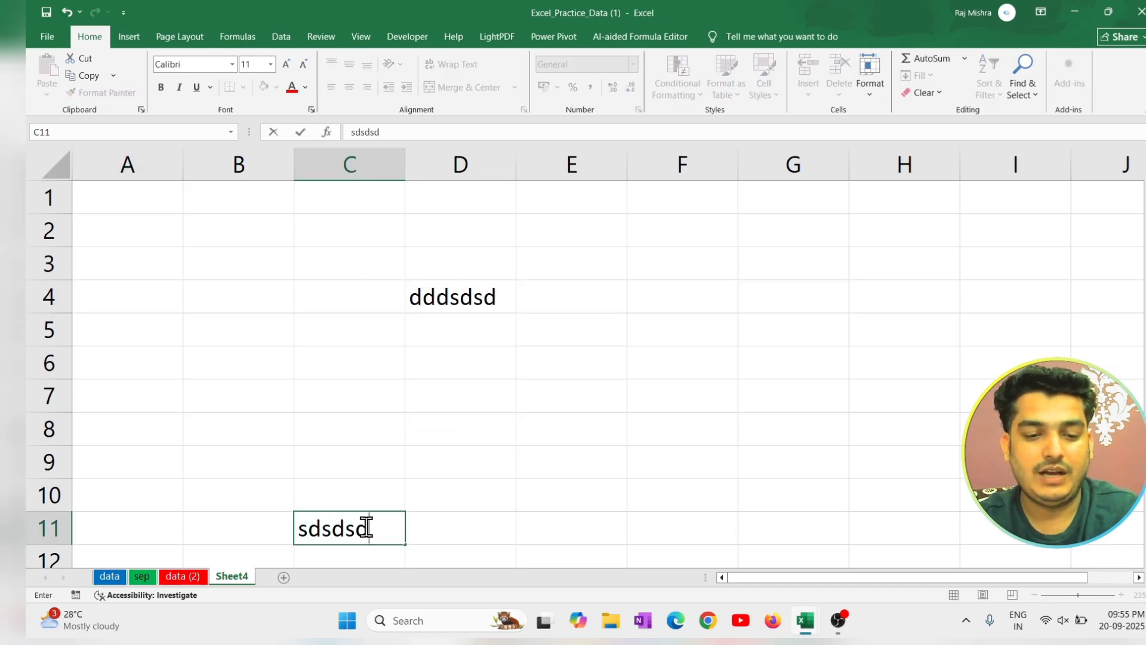
From cell C4, use Go To Special to jump to the new sheet's last cell.
left_click(315, 307)
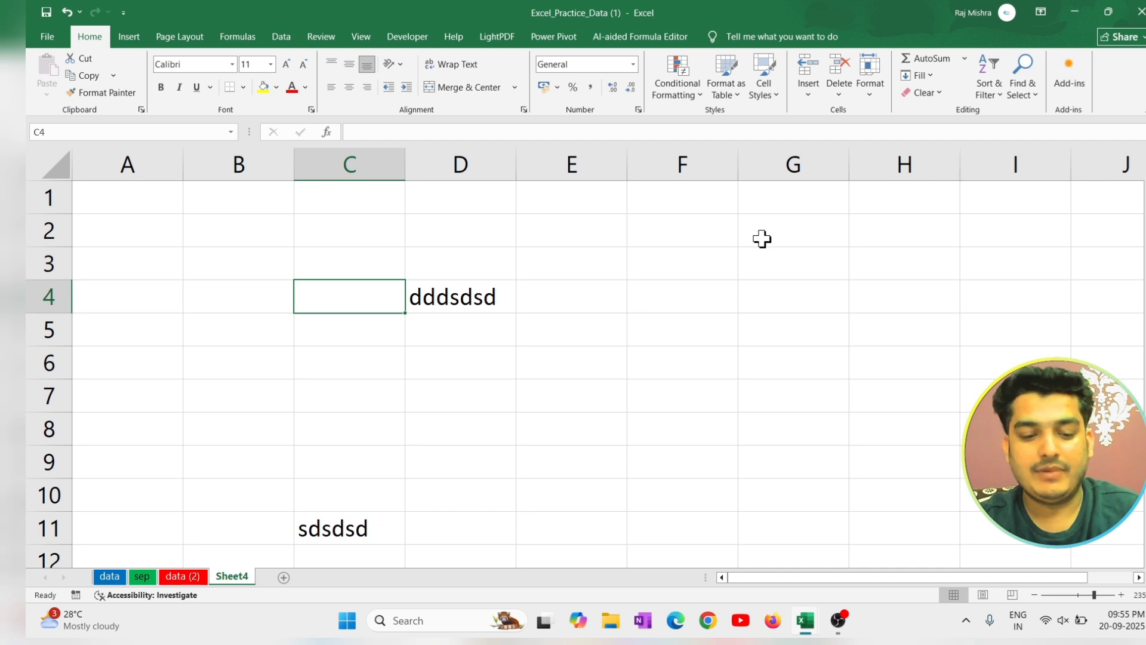
key("ctrl+g")
left_click(640, 296)
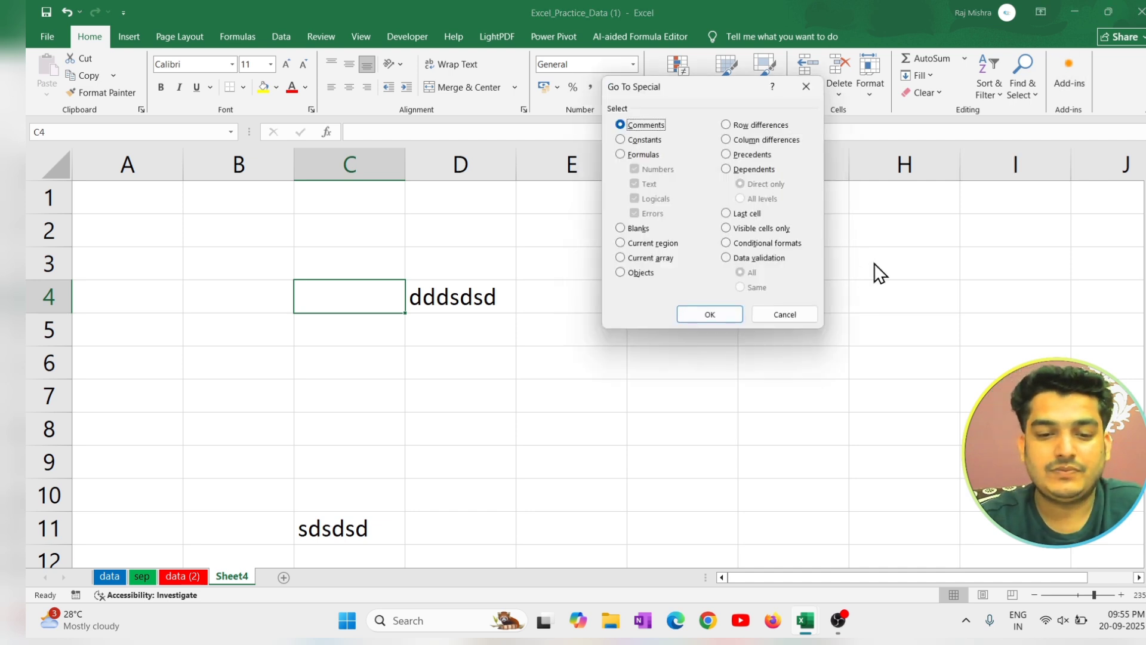
left_click(729, 312)
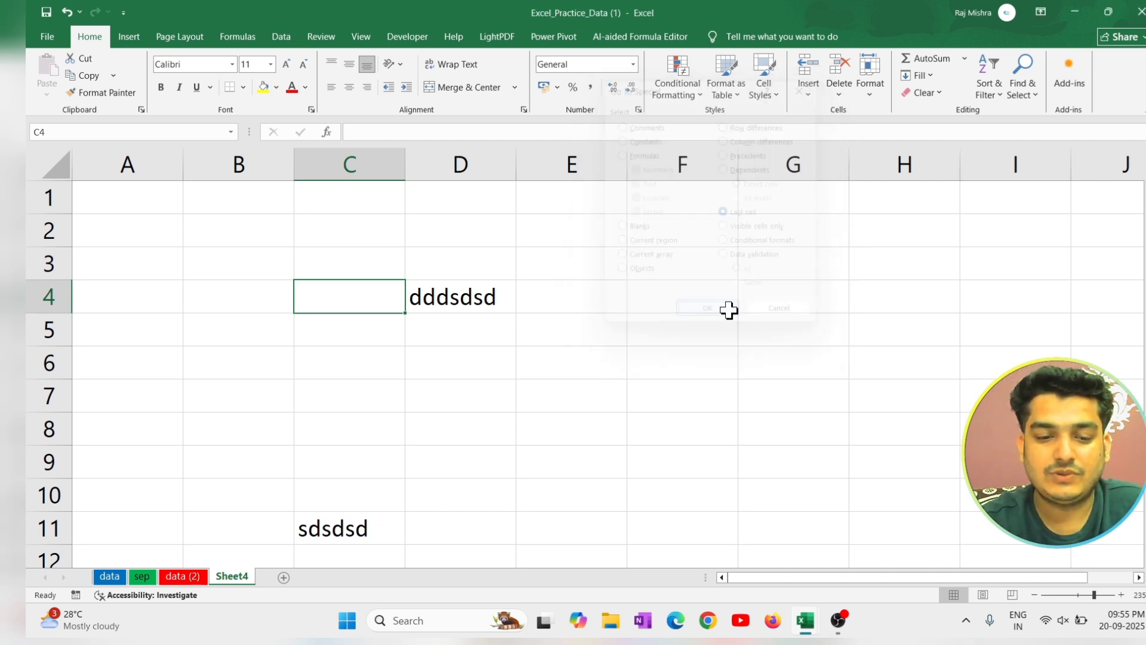
Highlight column D and row 11 in turn, and select their intersection, cell D11.
left_click(481, 154)
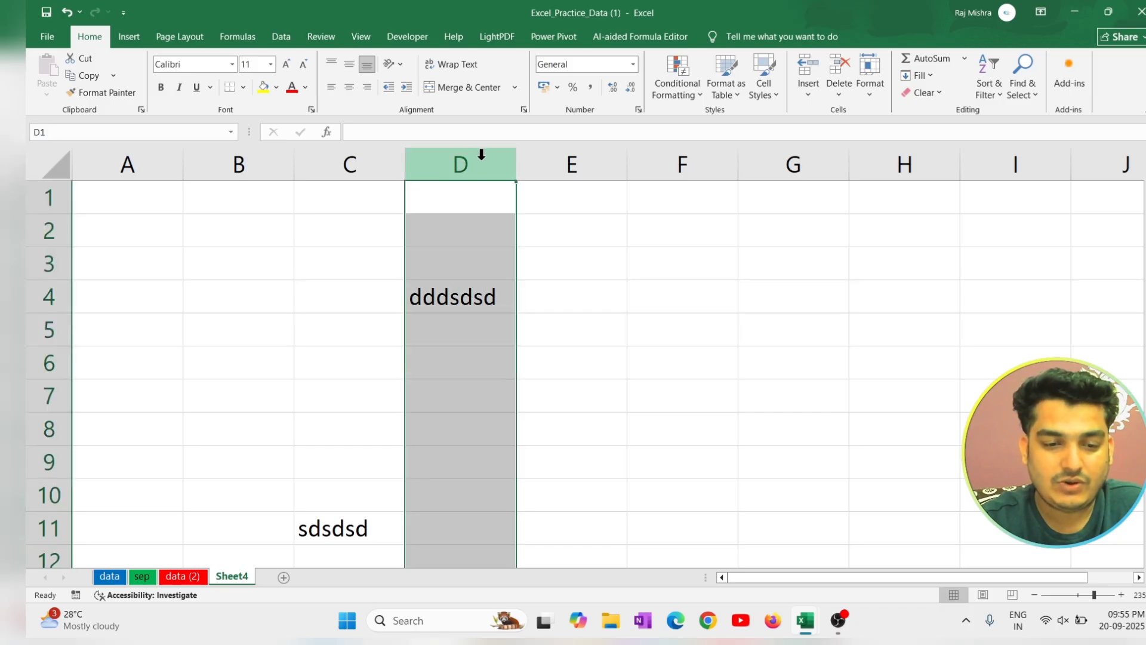
left_click(45, 528)
left_click(459, 522)
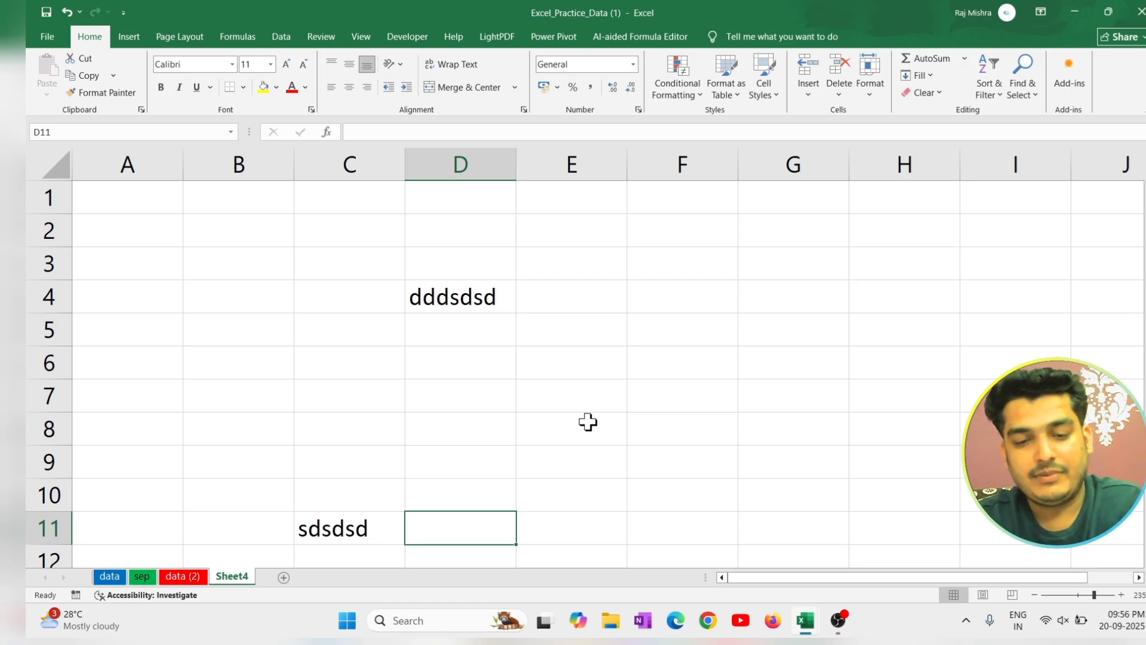
key("ctrl+g")
left_click(644, 292)
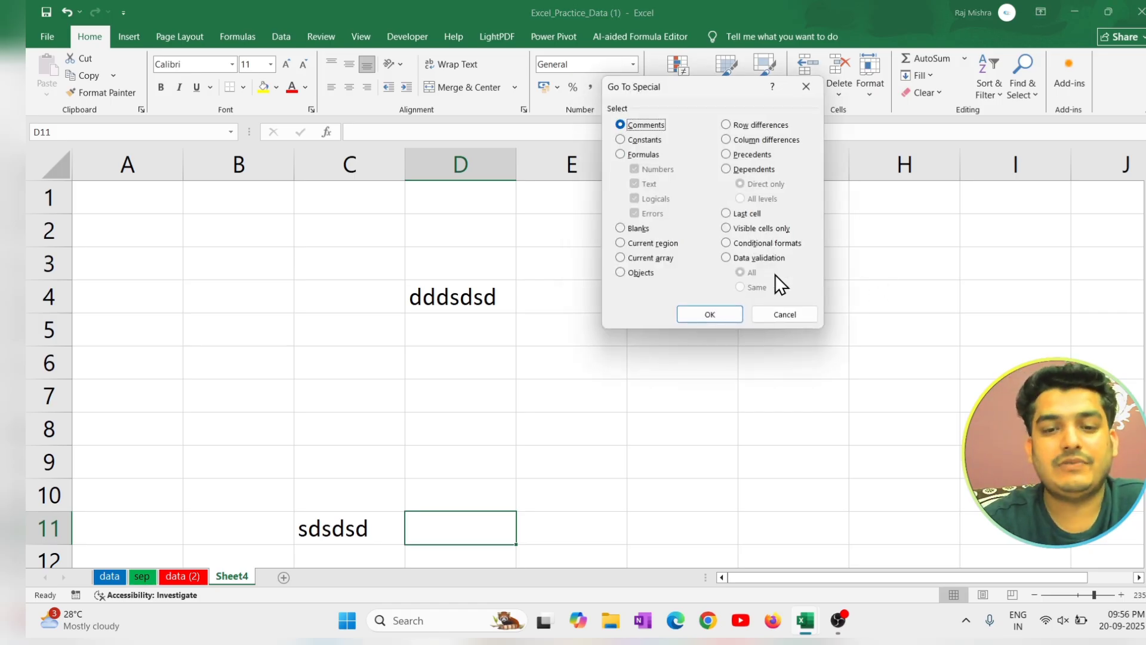
left_click(787, 318)
Return to the data sheet, bring its product table back into view and deselect the table cells.
left_click(183, 576)
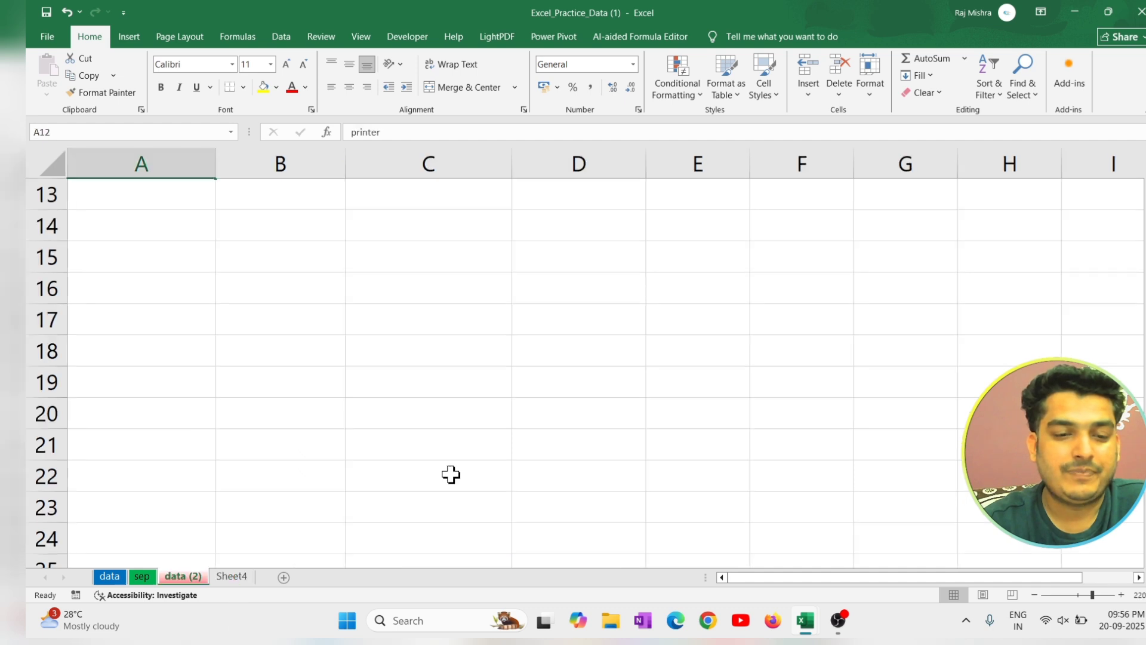
left_click(143, 577)
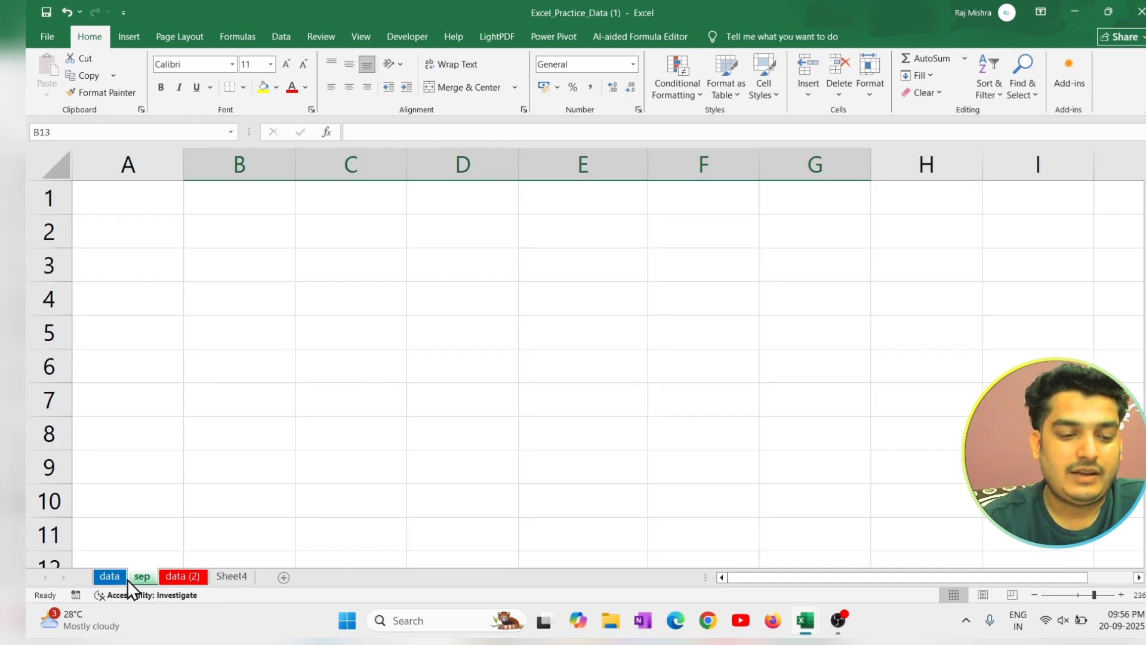
left_click(110, 576)
scroll(522, 397, "up", 3)
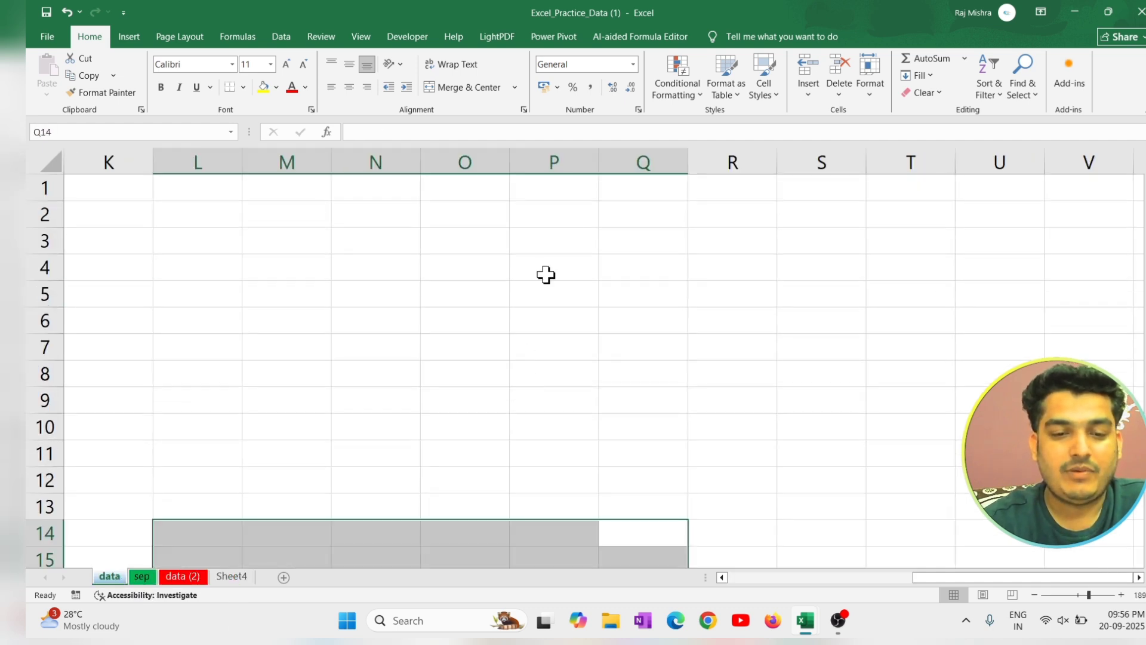
left_click_drag(558, 348, 559, 135)
left_click(362, 295)
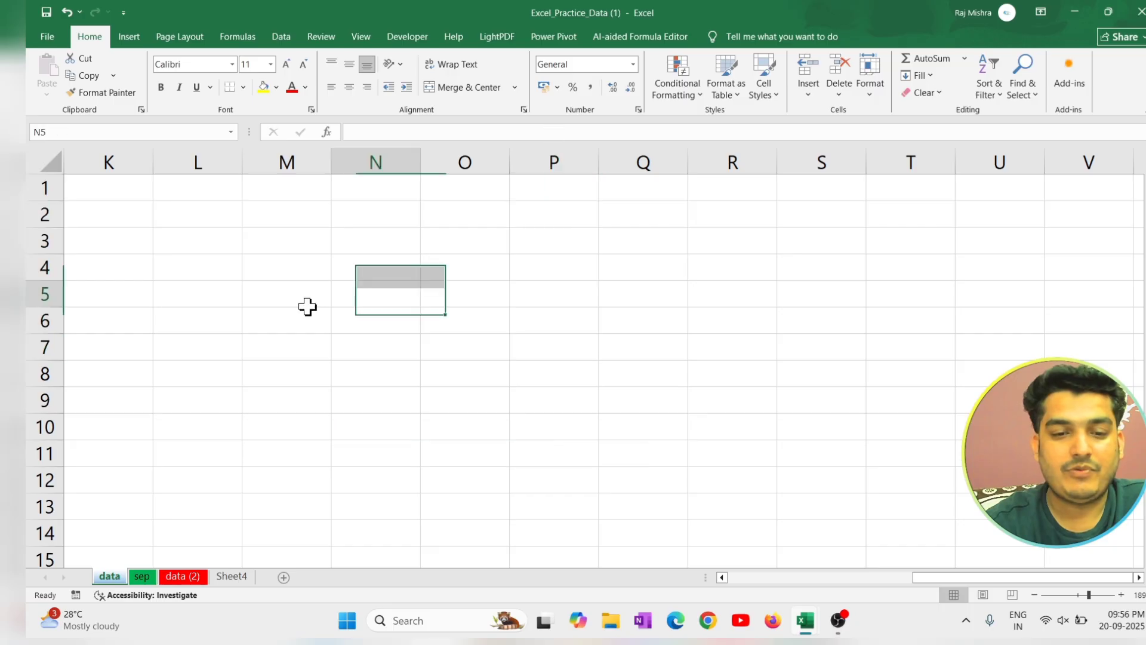
left_click_drag(307, 307, 36, 241)
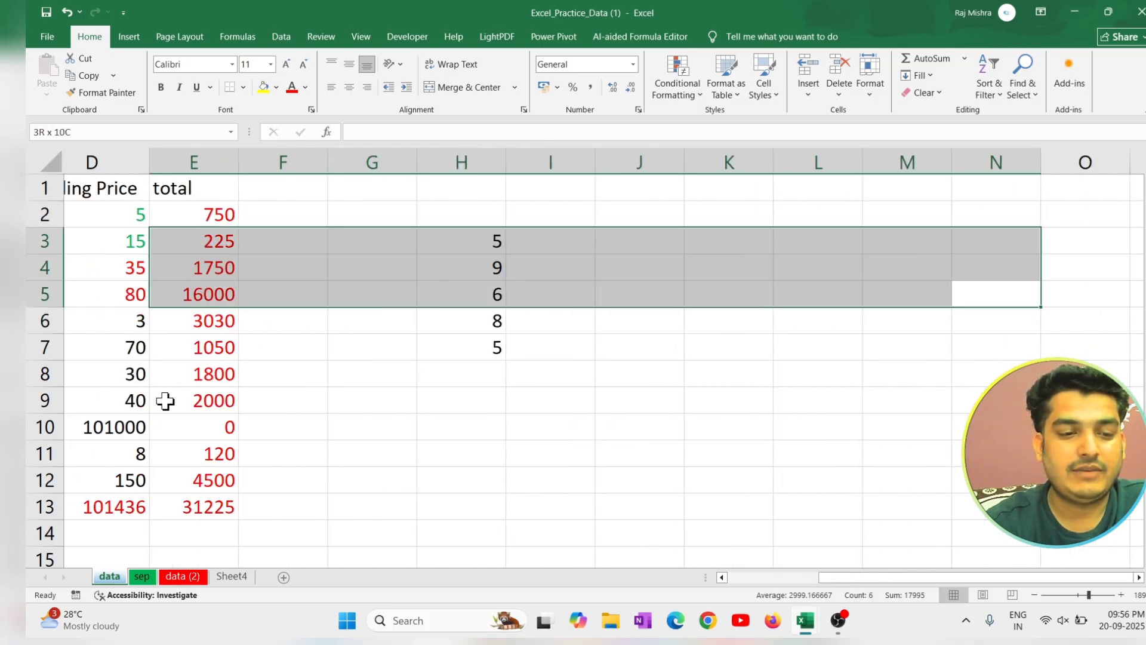
scroll(165, 400, "left", 1)
left_click_drag(443, 422, 486, 328)
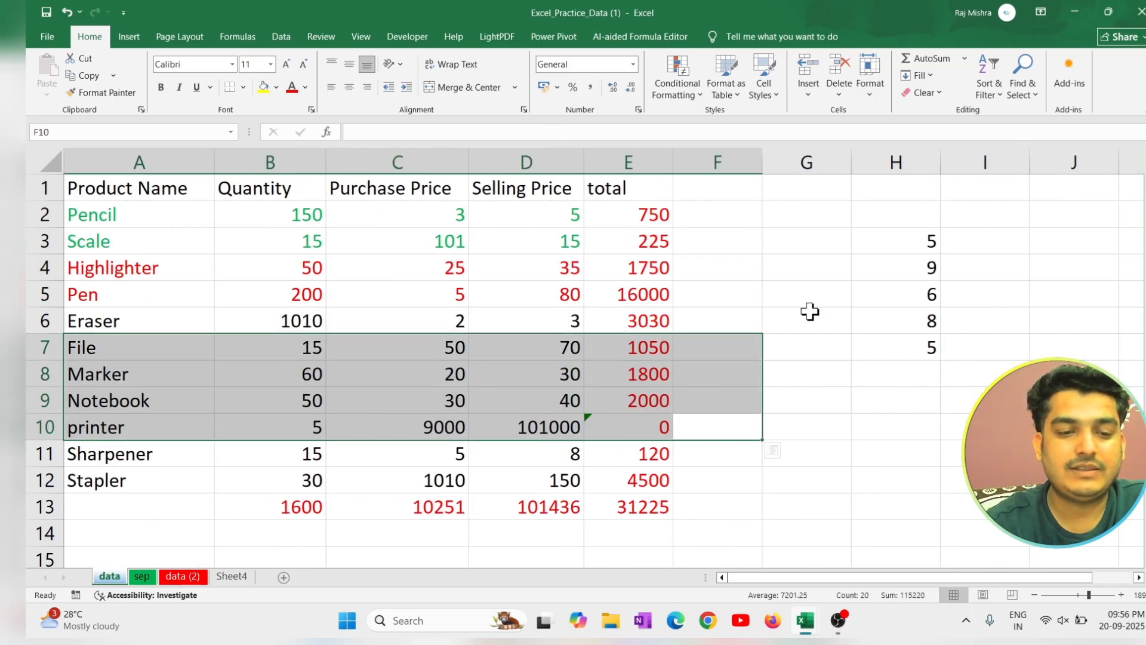
left_click(810, 311)
Hide the Quantity and Purchase Price columns in the product table.
left_click_drag(261, 197, 417, 193)
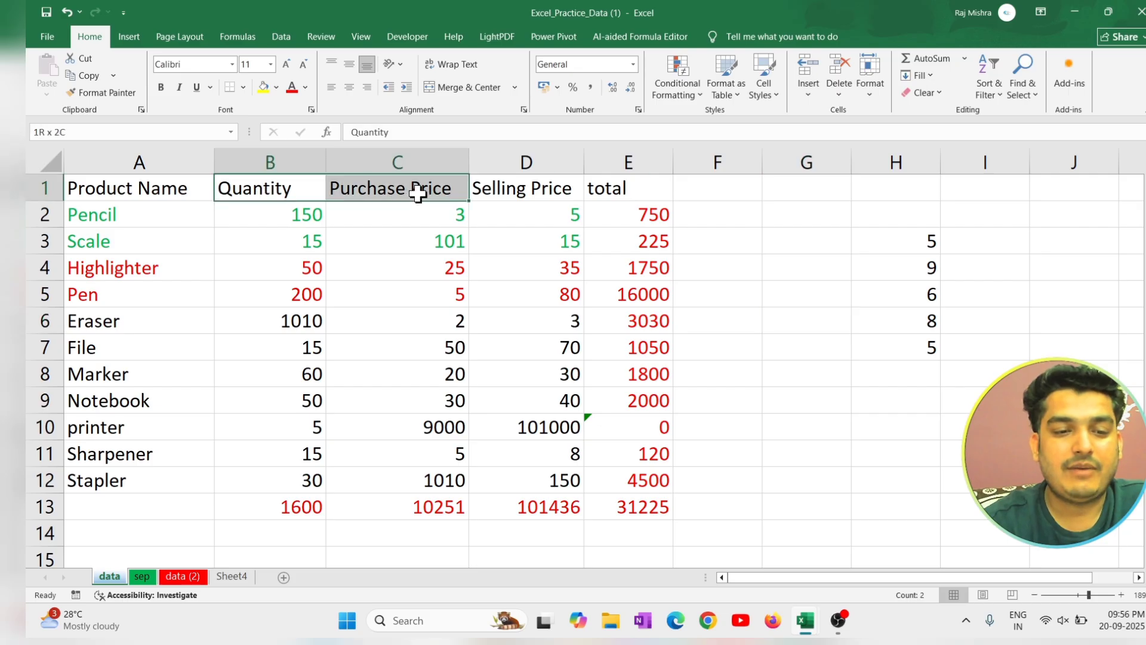
left_click(876, 91)
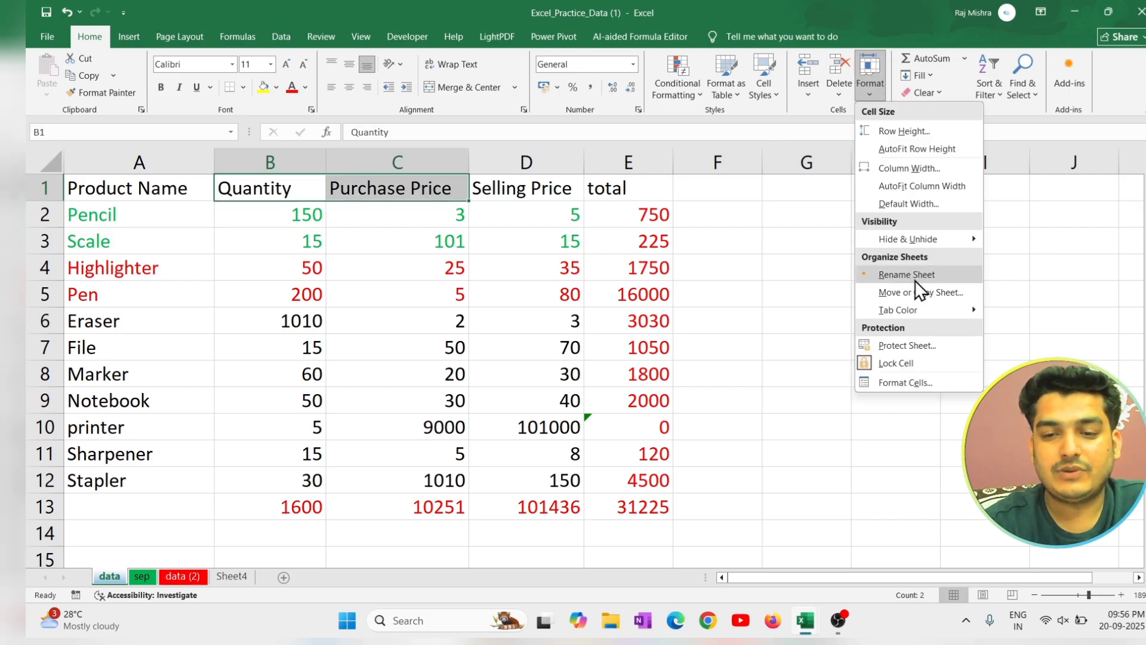
mouse_move(960, 240)
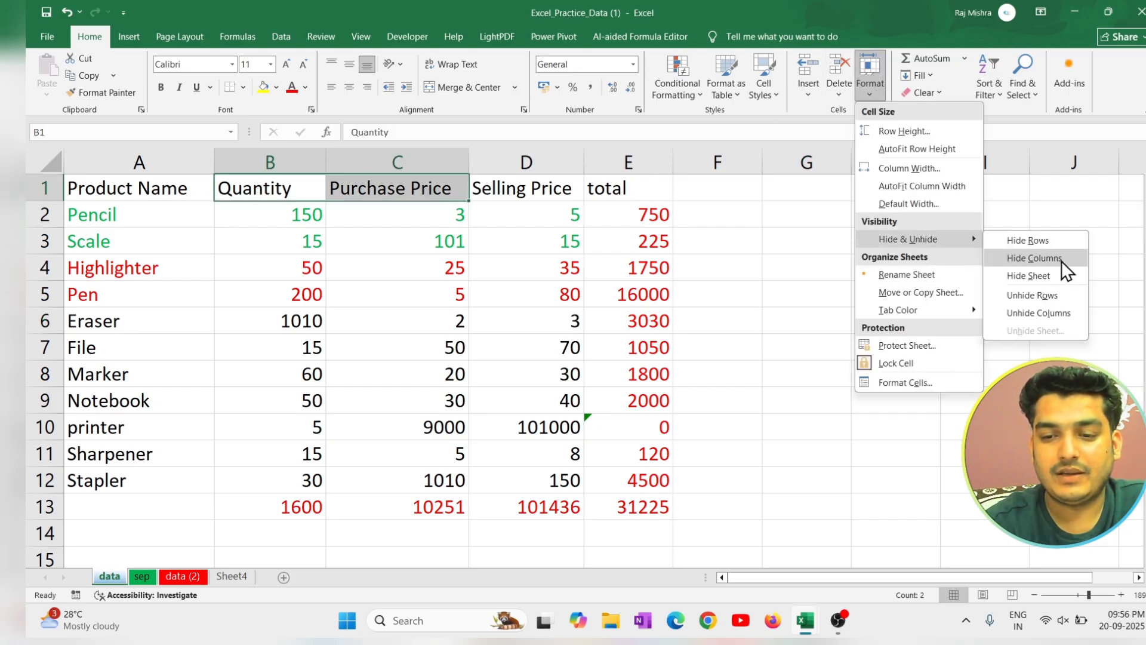
left_click(1061, 261)
left_click(704, 397)
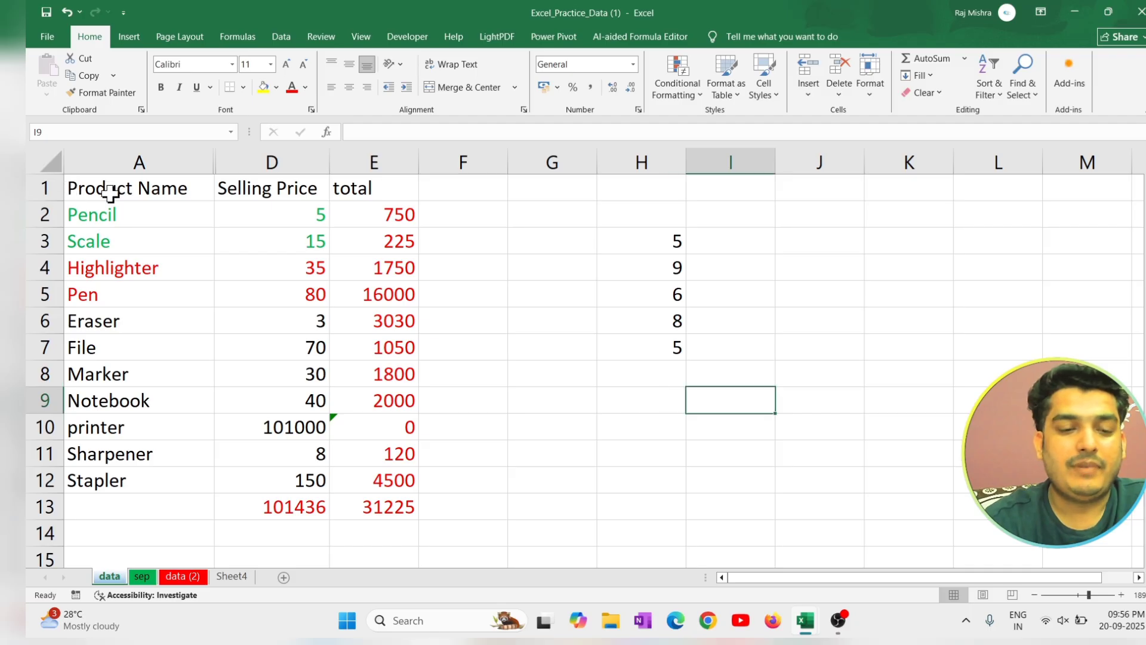
Copy the table range A1:E13 with its hidden columns, paste it at cell J5, and undo the paste.
left_click_drag(109, 192, 377, 468)
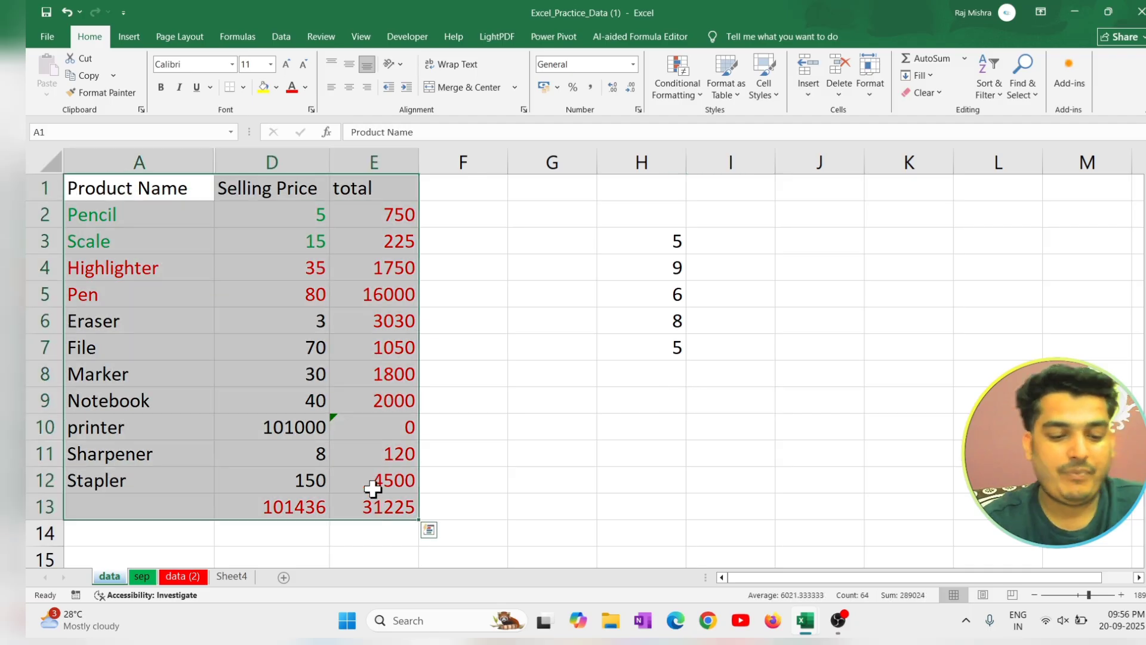
key("ctrl+c")
left_click(848, 293)
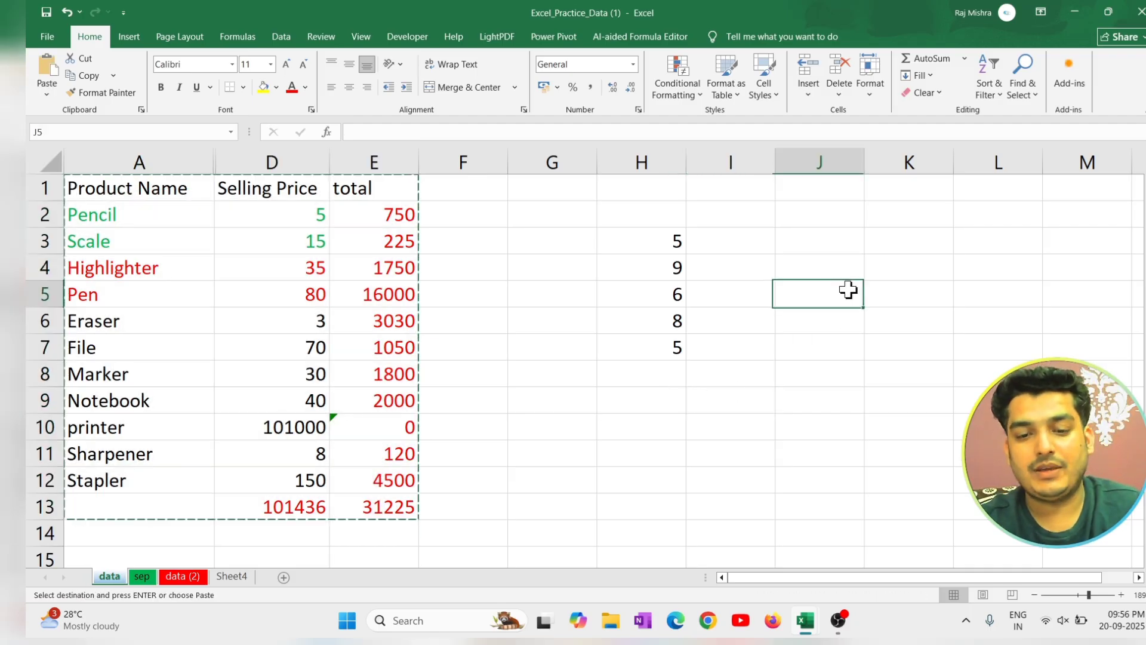
key("ctrl+v")
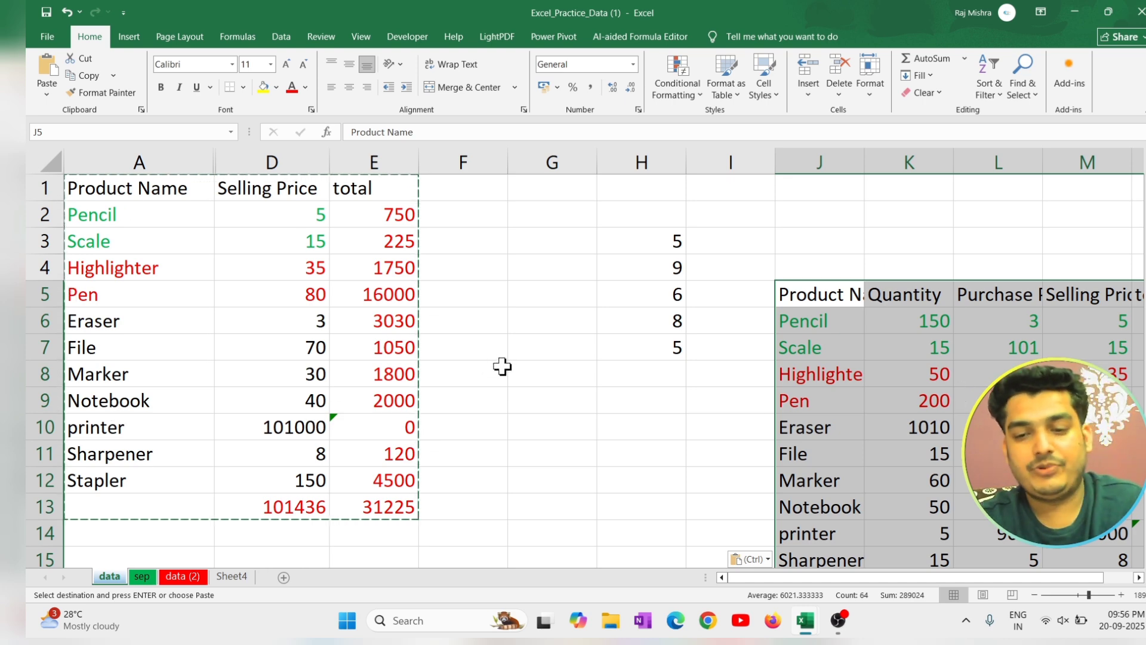
key("ctrl+z")
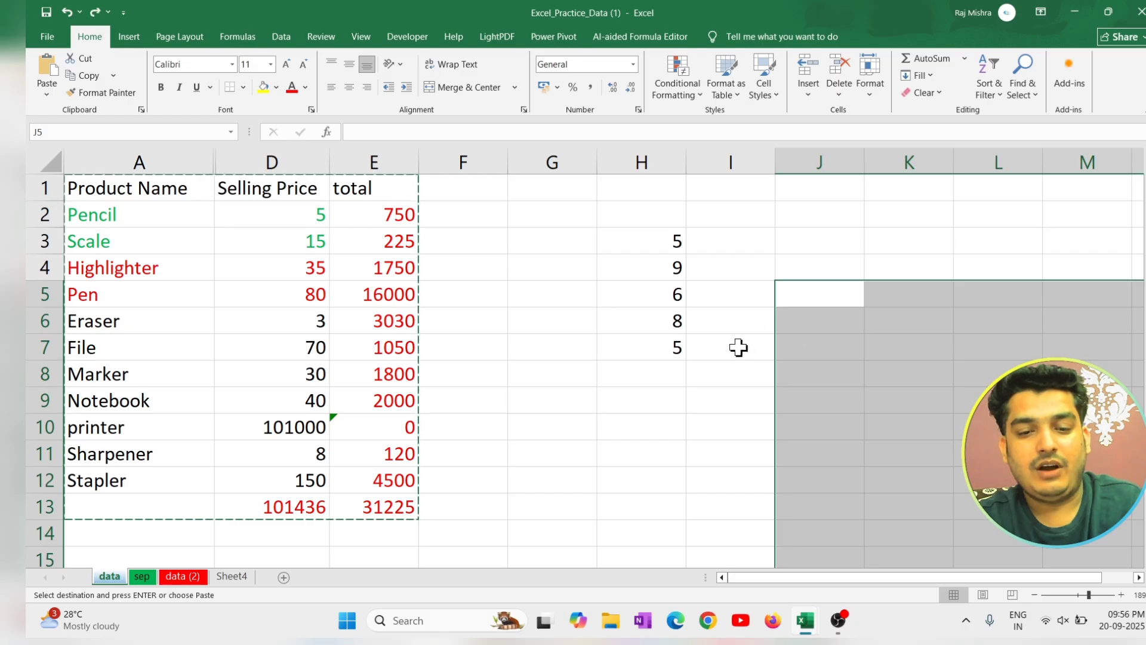
left_click(737, 348)
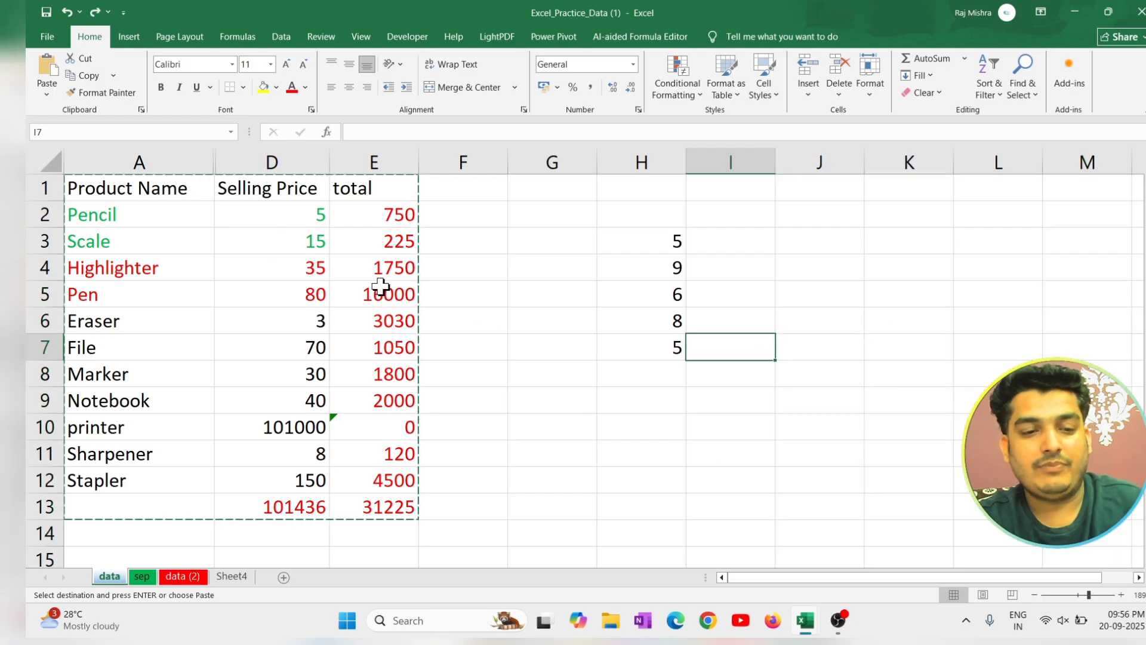
Clear the leftover copy outline around the product table and select an empty cell beside it.
left_click(358, 214)
double_click(172, 193)
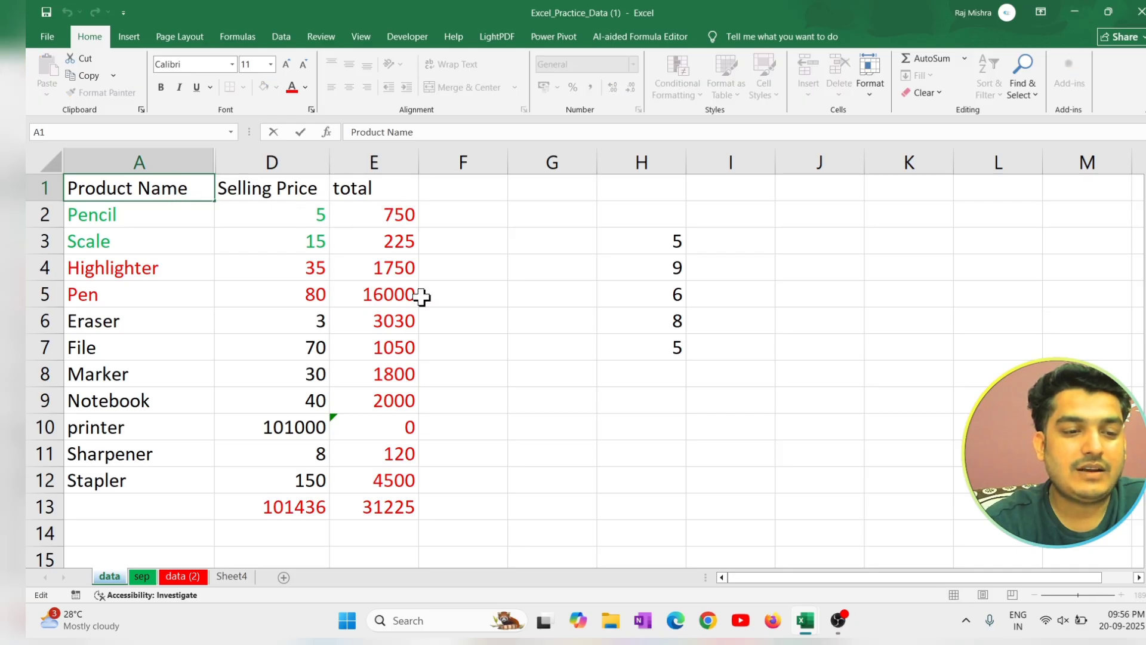
left_click(499, 343)
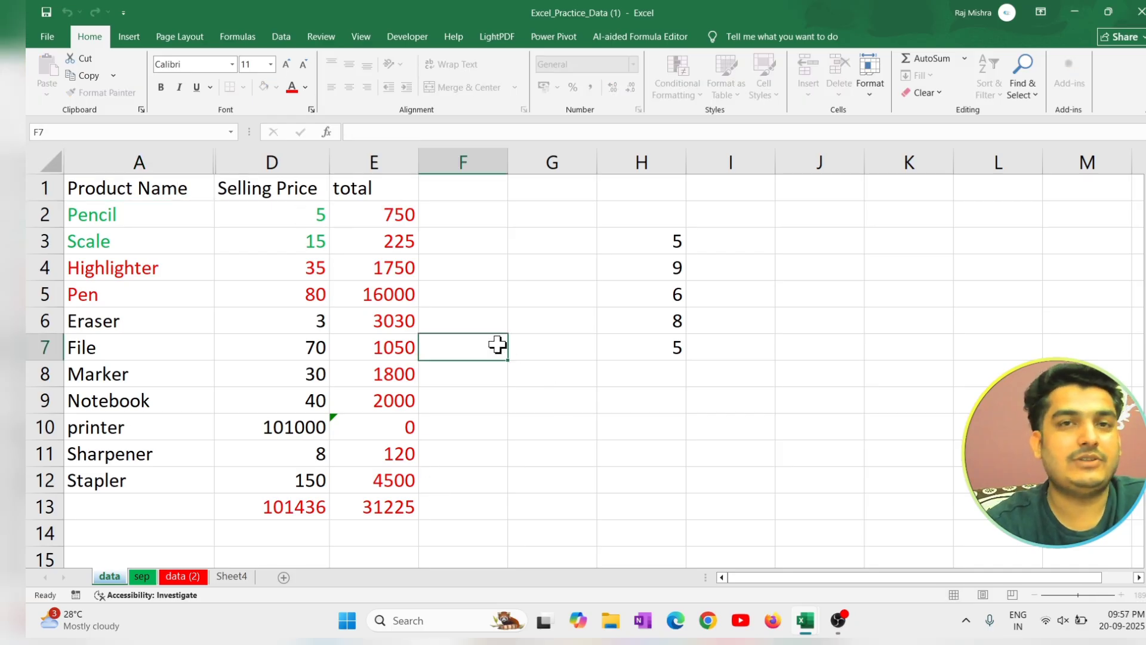
Select only the visible cells of the table range A1:E13 using Go To Special.
left_click(197, 190)
left_click_drag(197, 190, 370, 509)
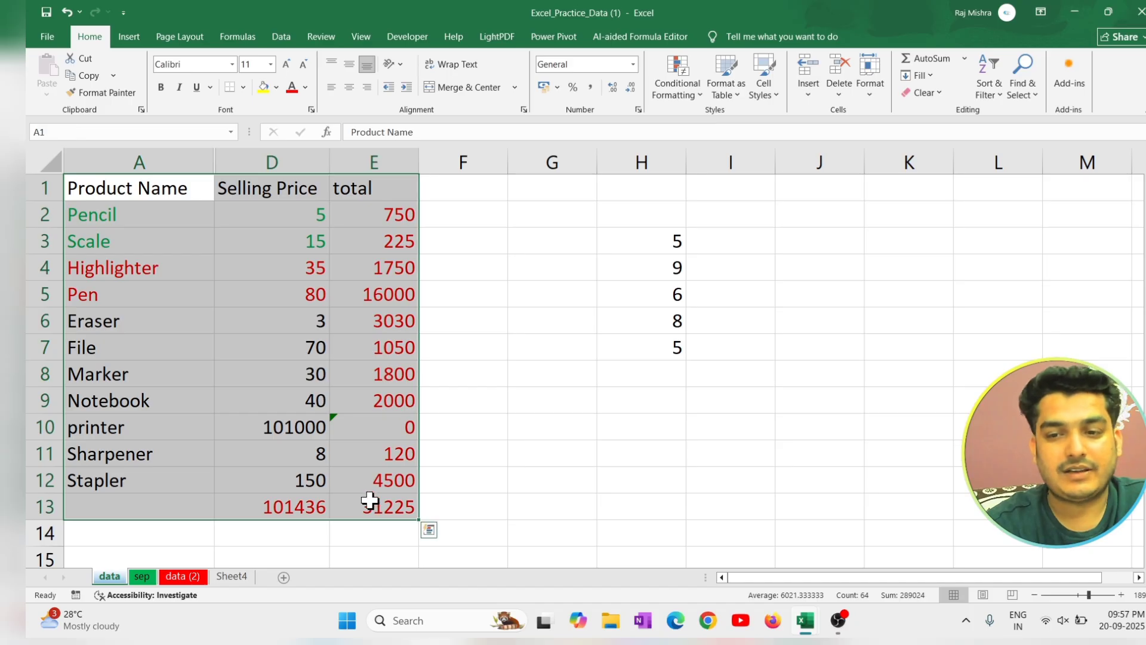
key("ctrl+g")
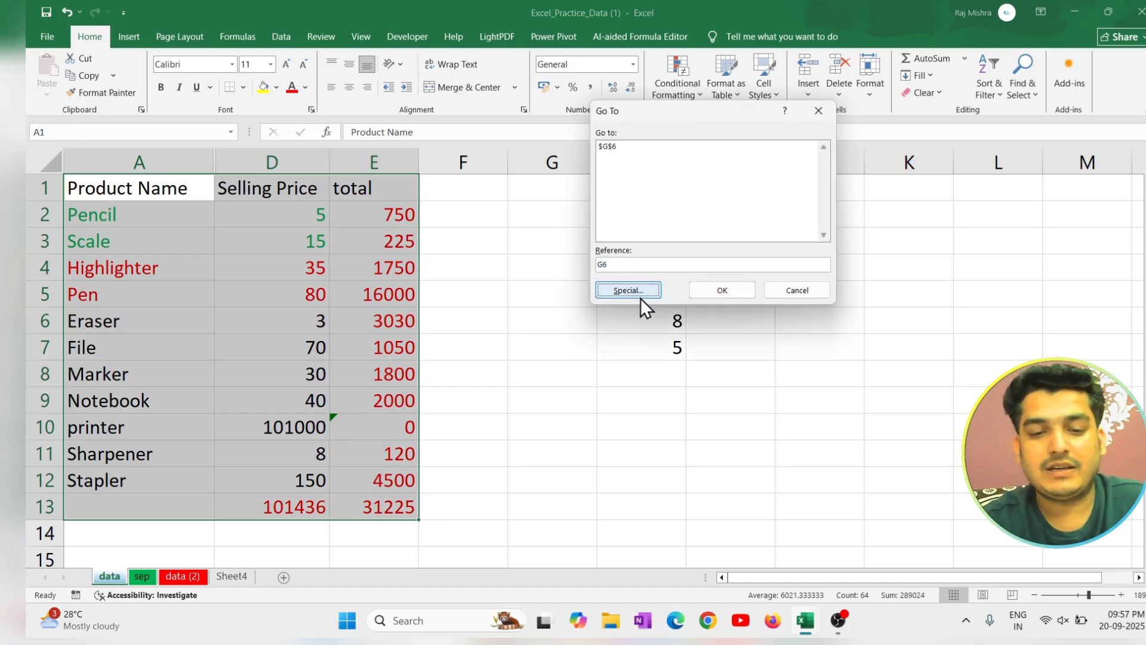
left_click(638, 292)
left_click(757, 228)
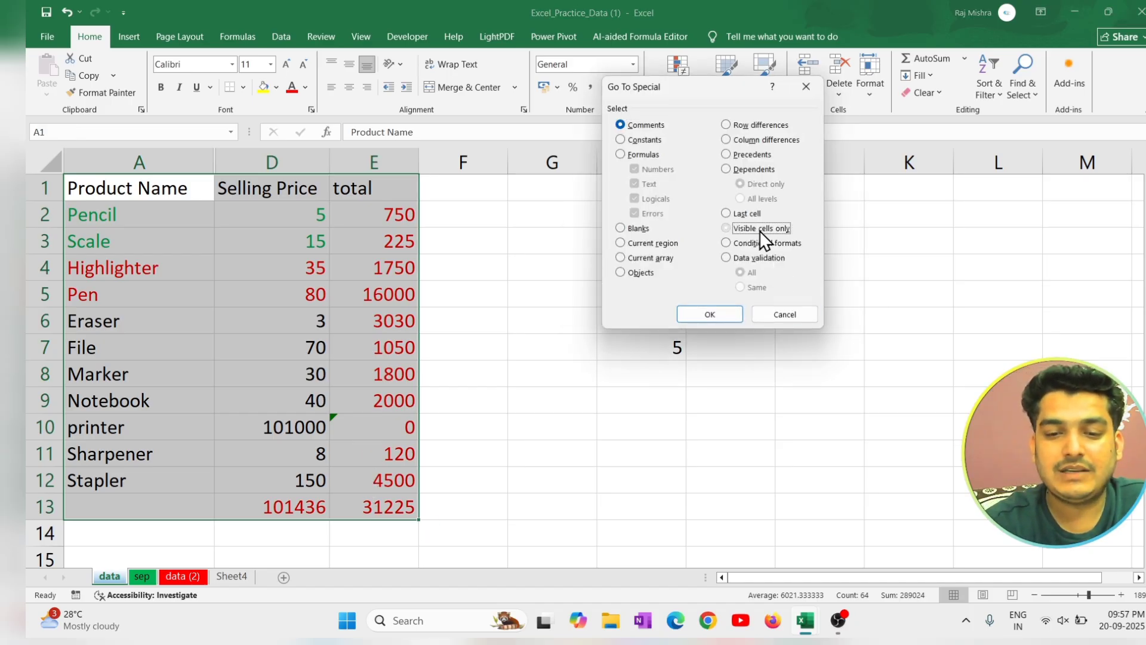
left_click(730, 319)
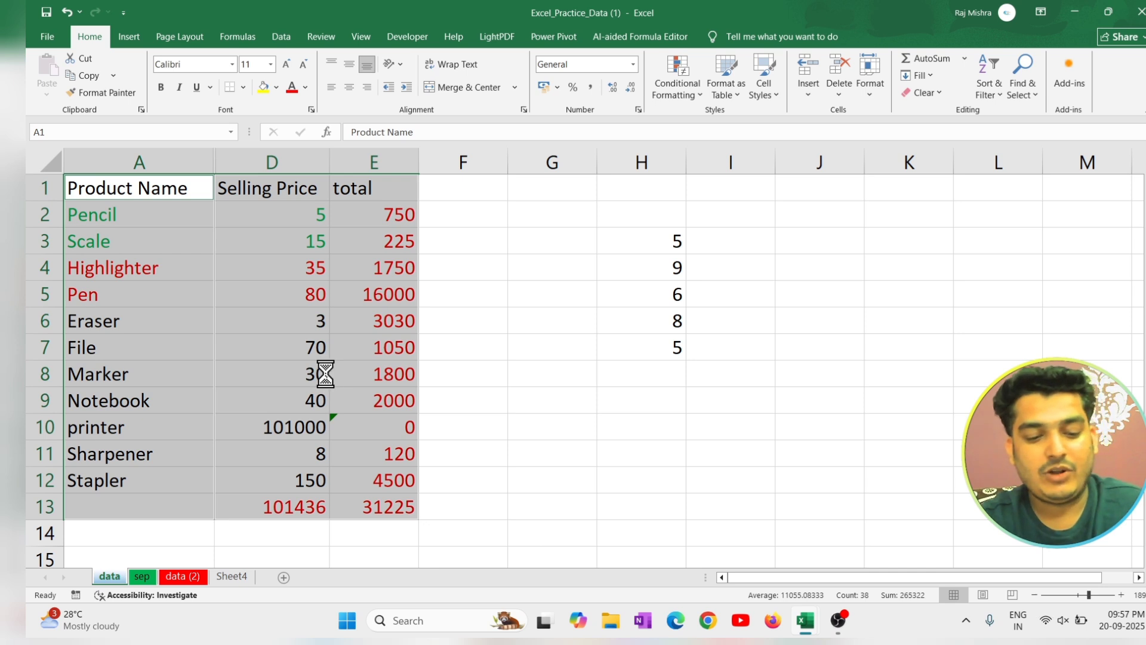
Copy the selected visible cells, paste them at cell J4, and deselect the pasted table.
key("ctrl+c")
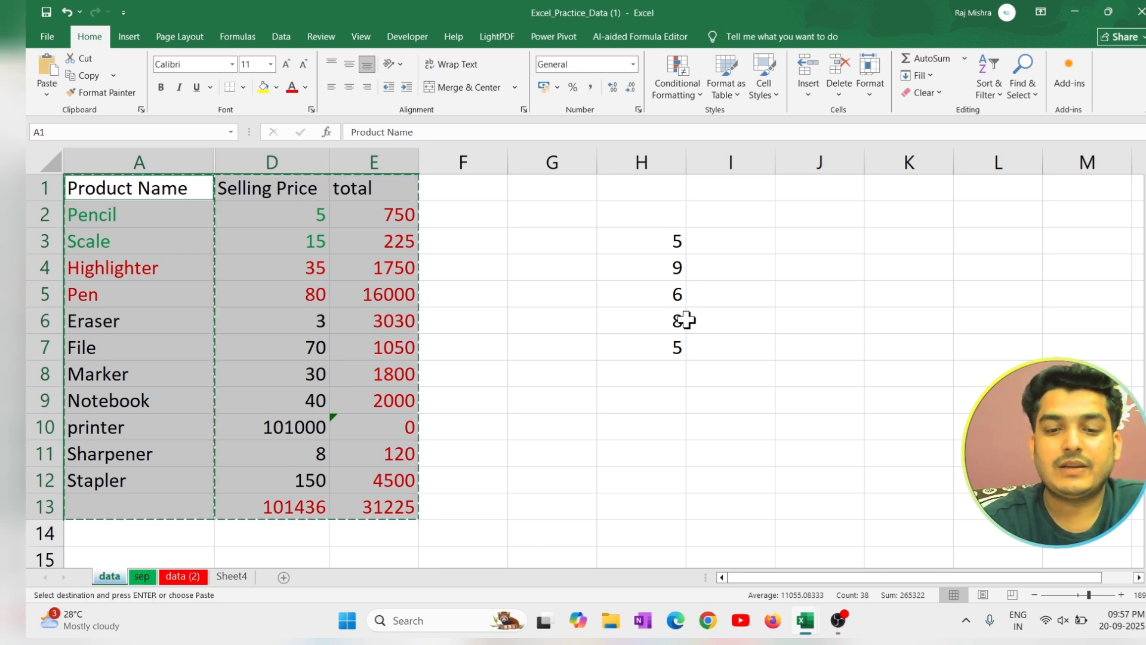
left_click(816, 264)
key("ctrl+v")
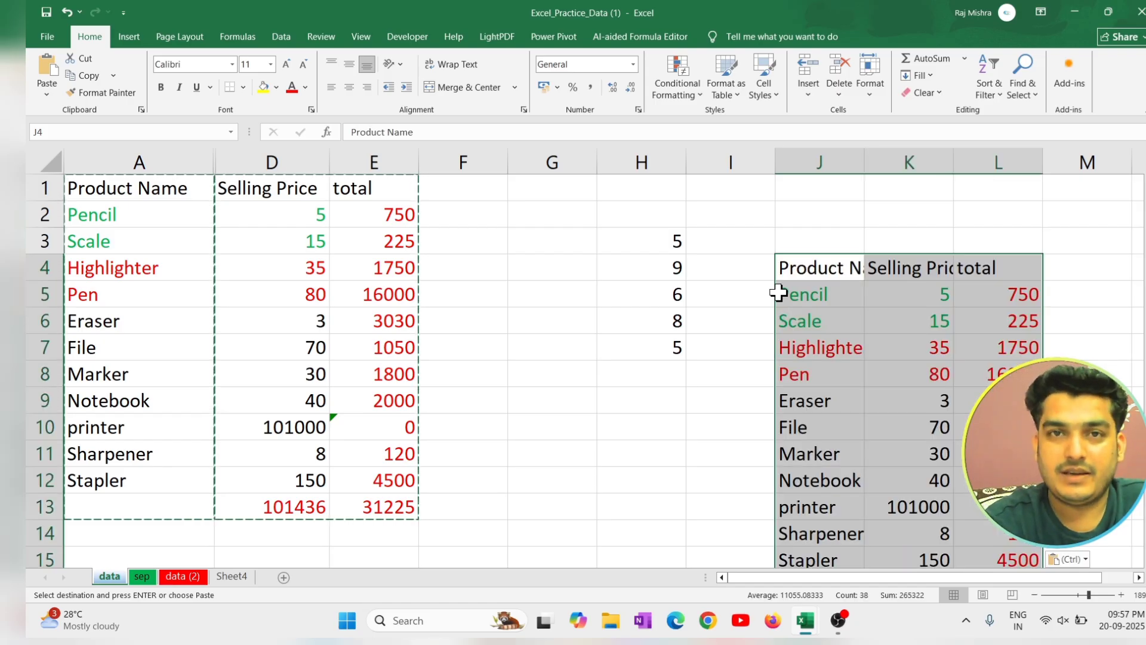
left_click(625, 343)
left_click(615, 433)
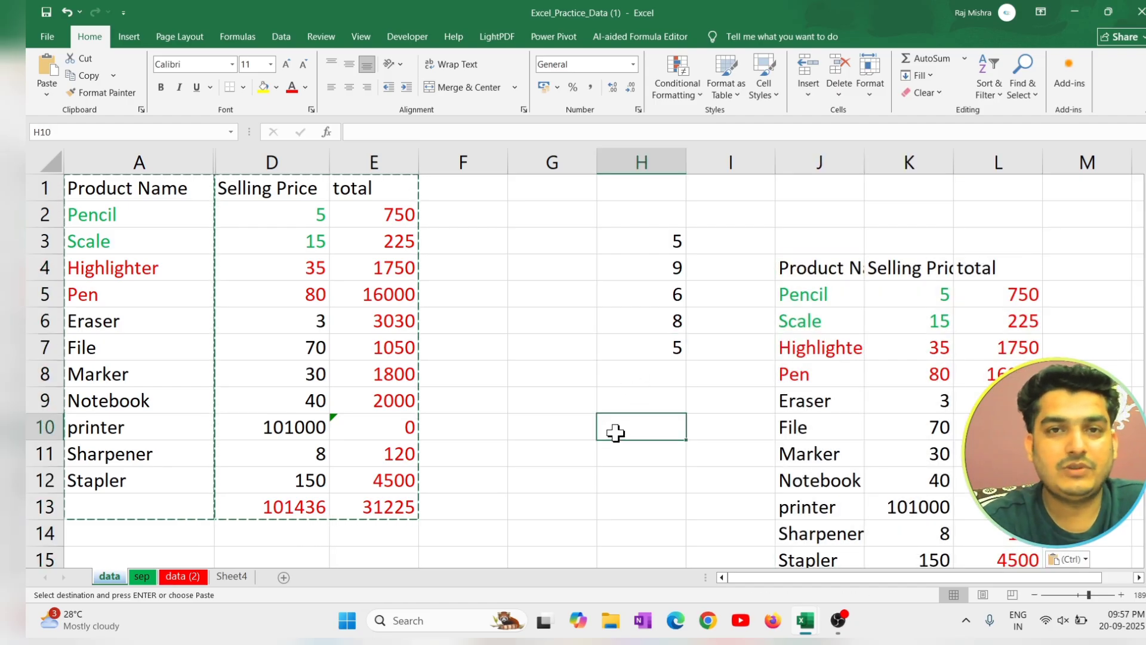
Examine the Conditional formats and Data validation options of Go To Special without applying them.
key("ctrl+g")
left_click(807, 289)
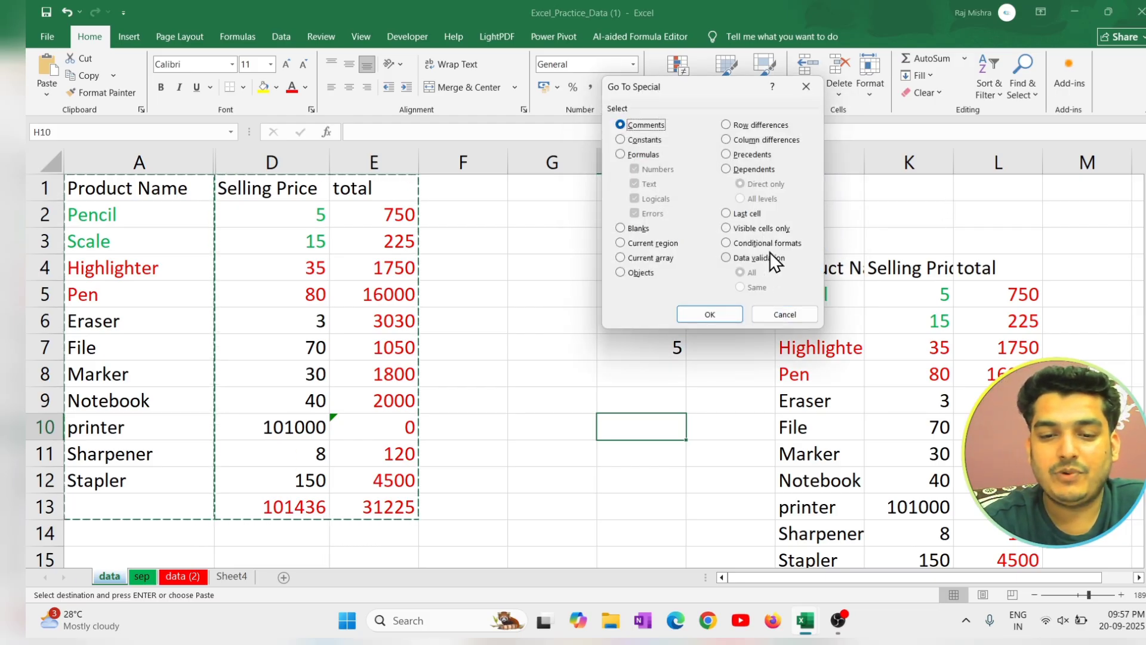
left_click(775, 242)
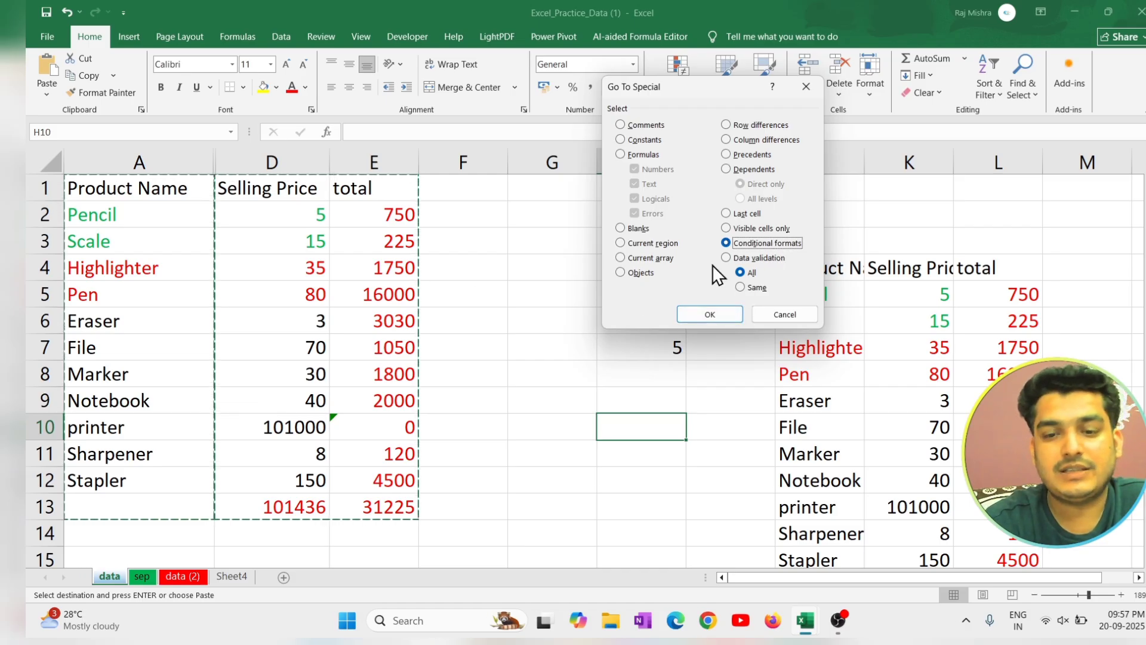
left_click(764, 259)
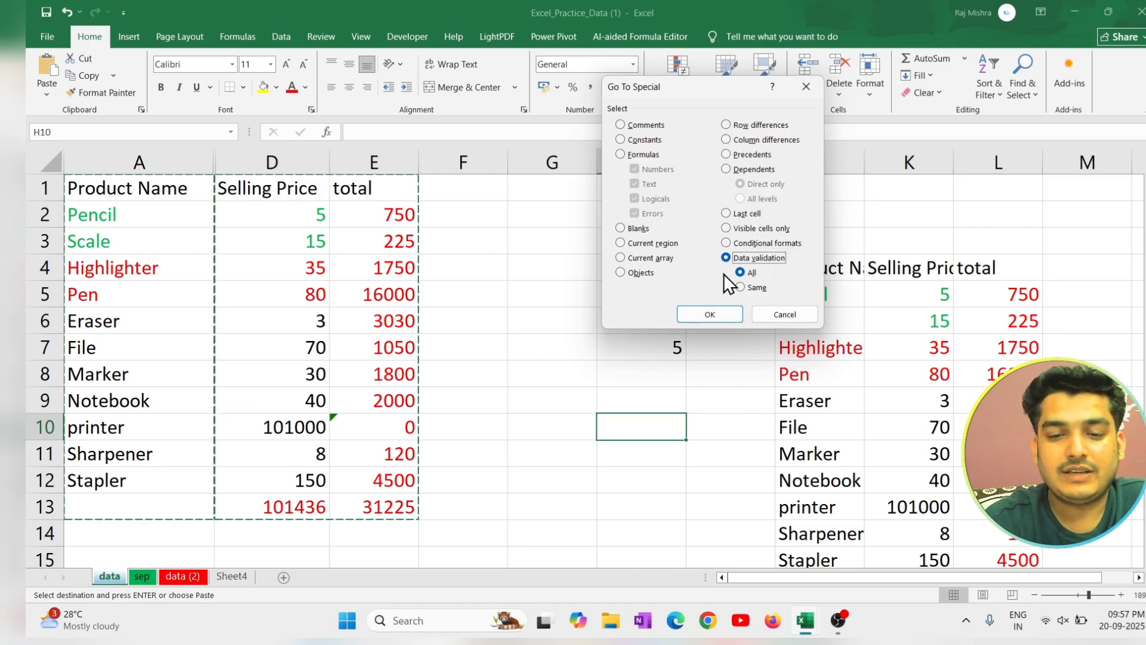
left_click(776, 318)
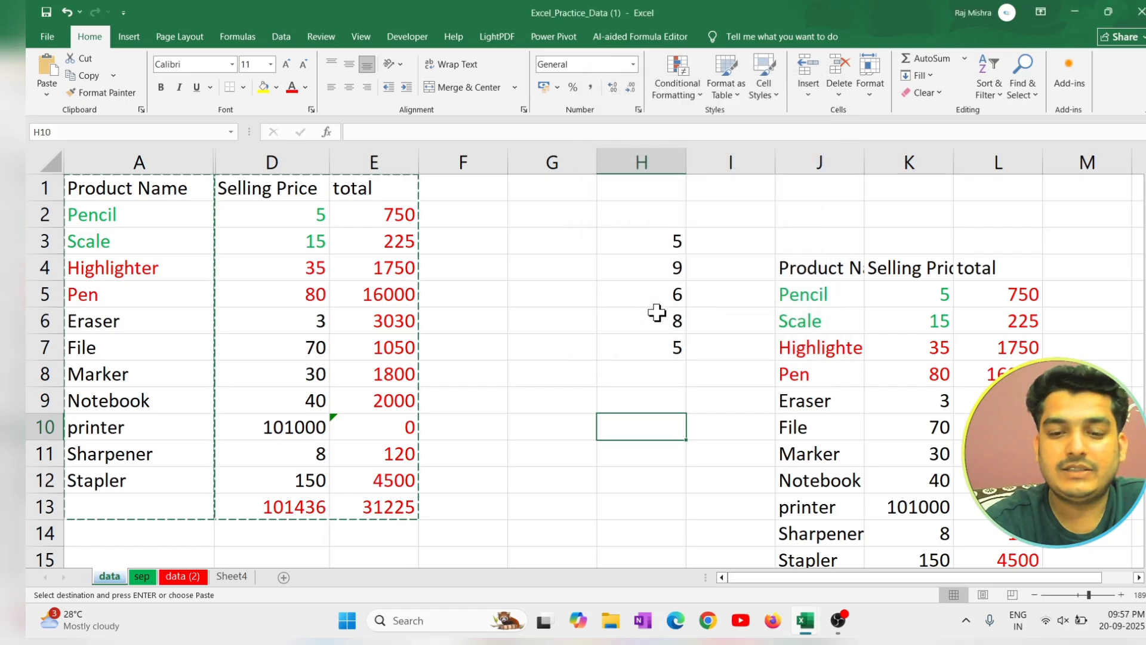
left_click(604, 308)
left_click(999, 231)
left_click(1009, 194)
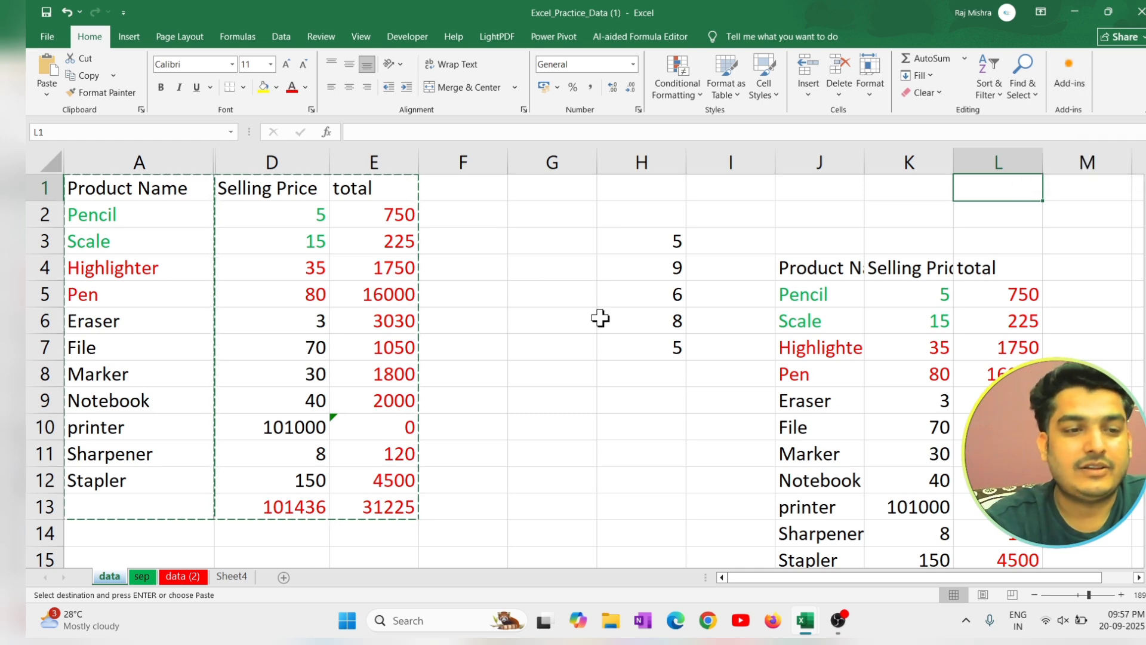
left_click(577, 285)
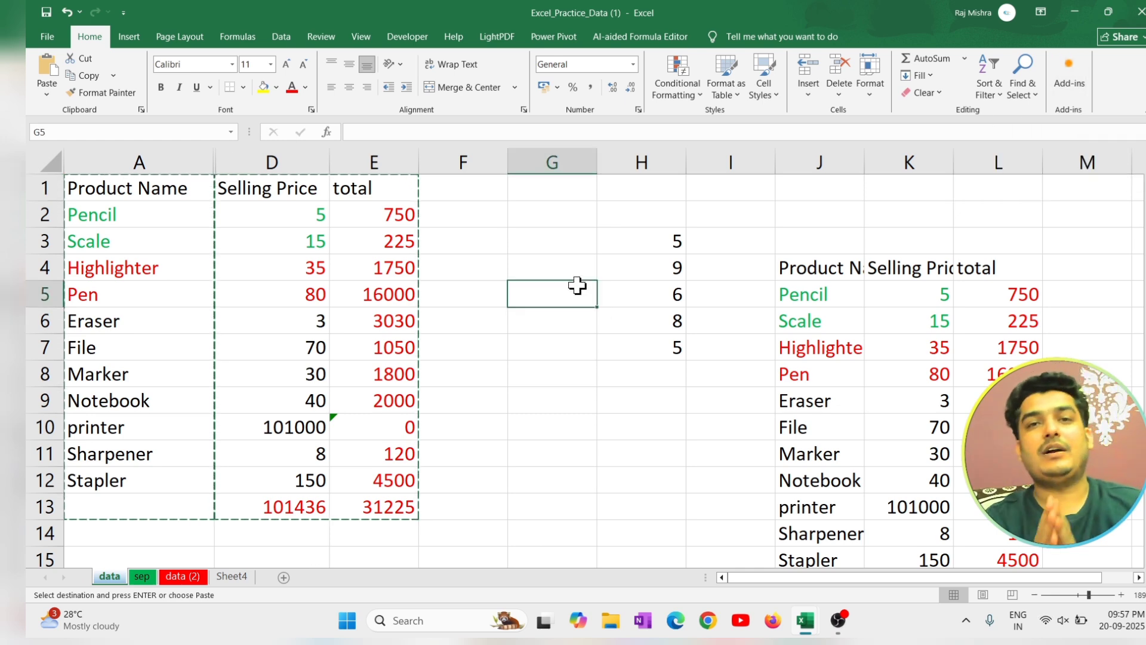